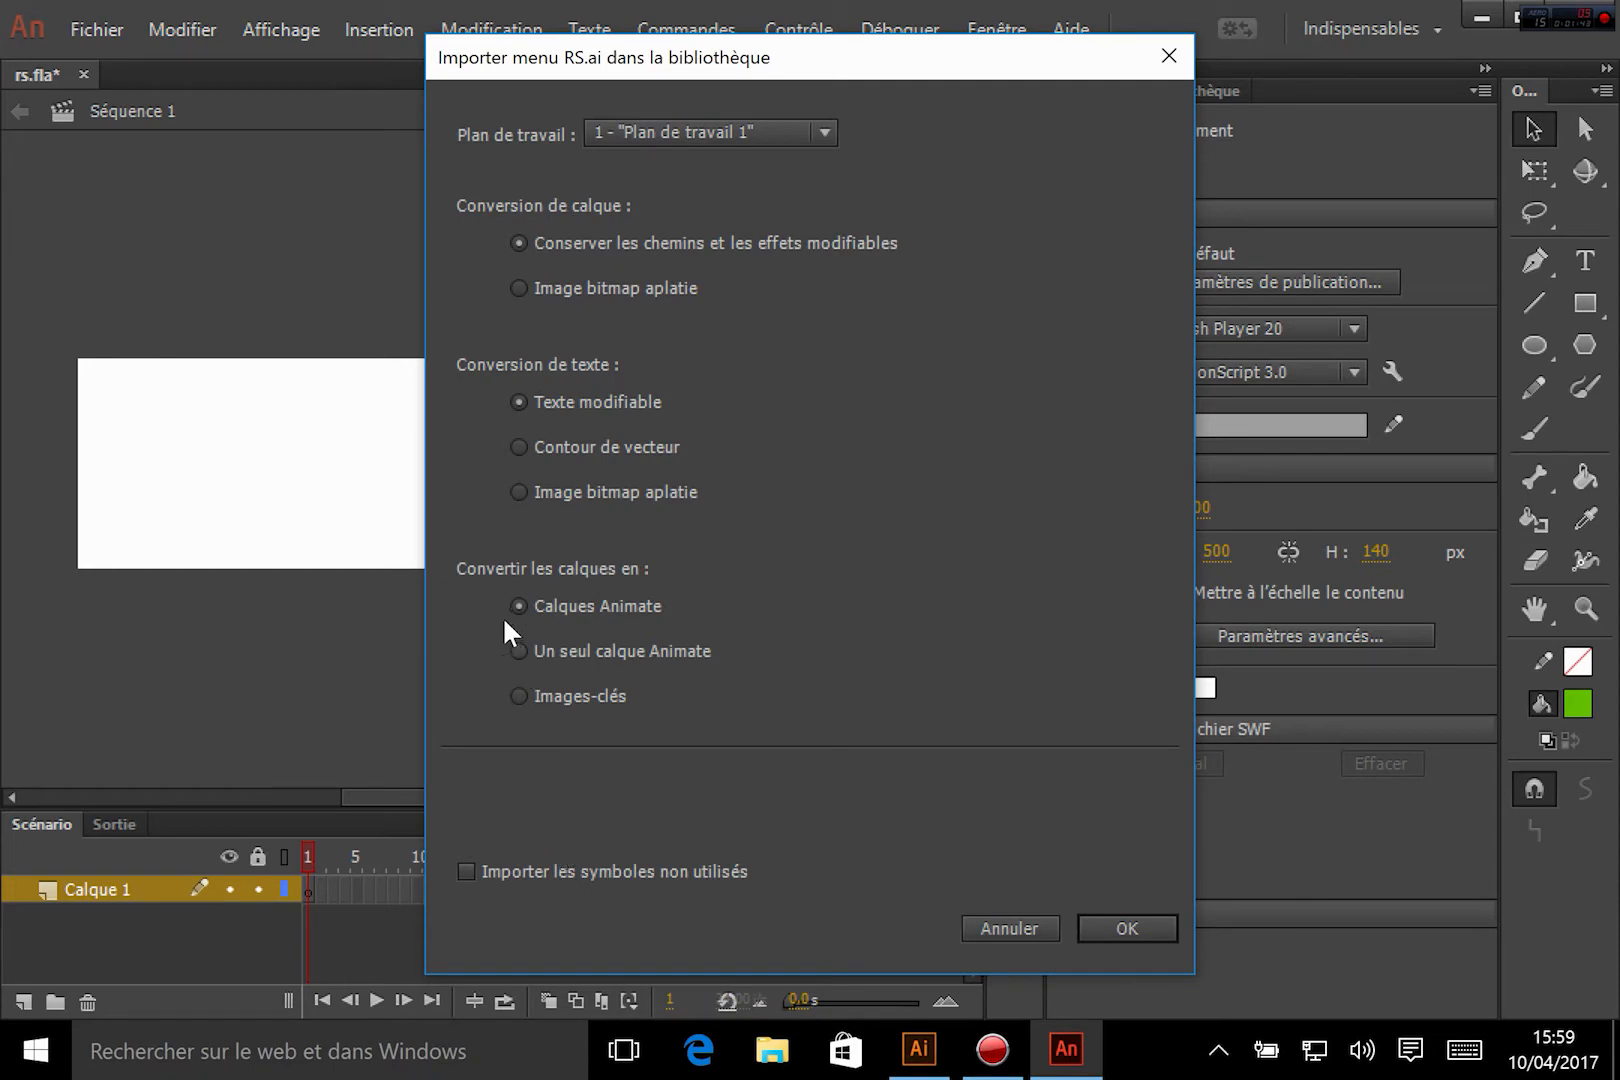
Step: Import menu RS.ai into the library with editable paths, editable text and Animate layers, and preview it there
{"action": "left_click", "coordinate": [1127, 925]}
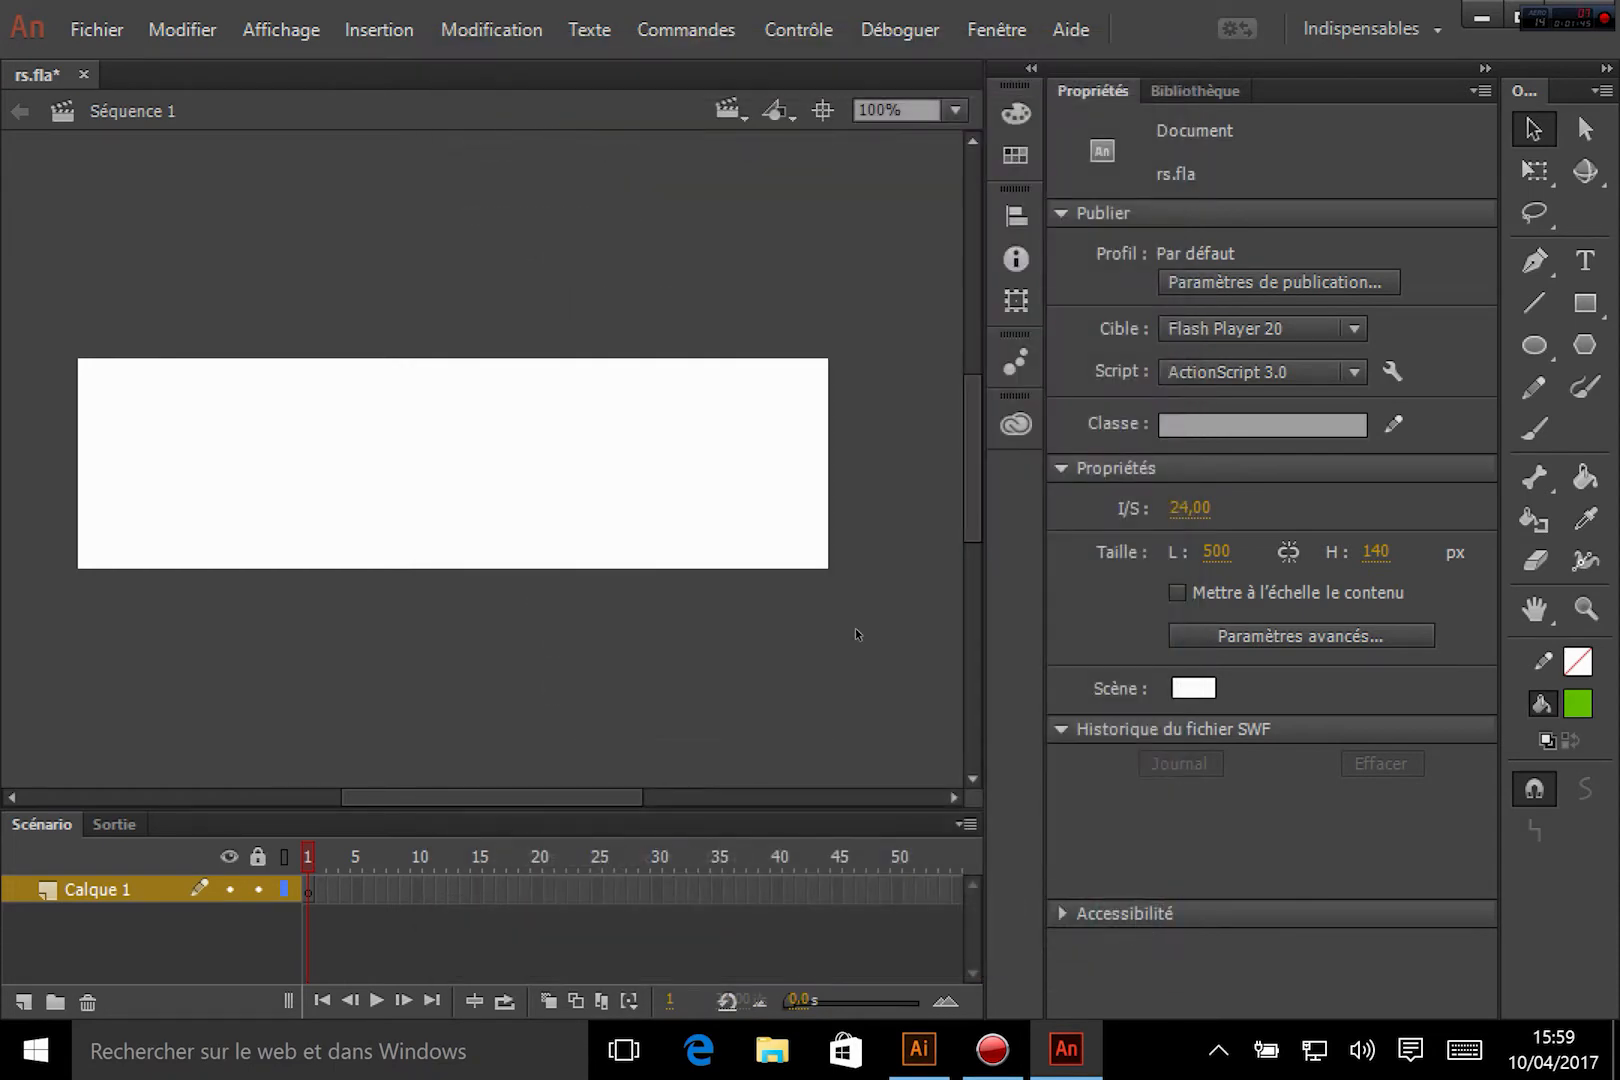
{"action": "left_click", "coordinate": [1239, 92]}
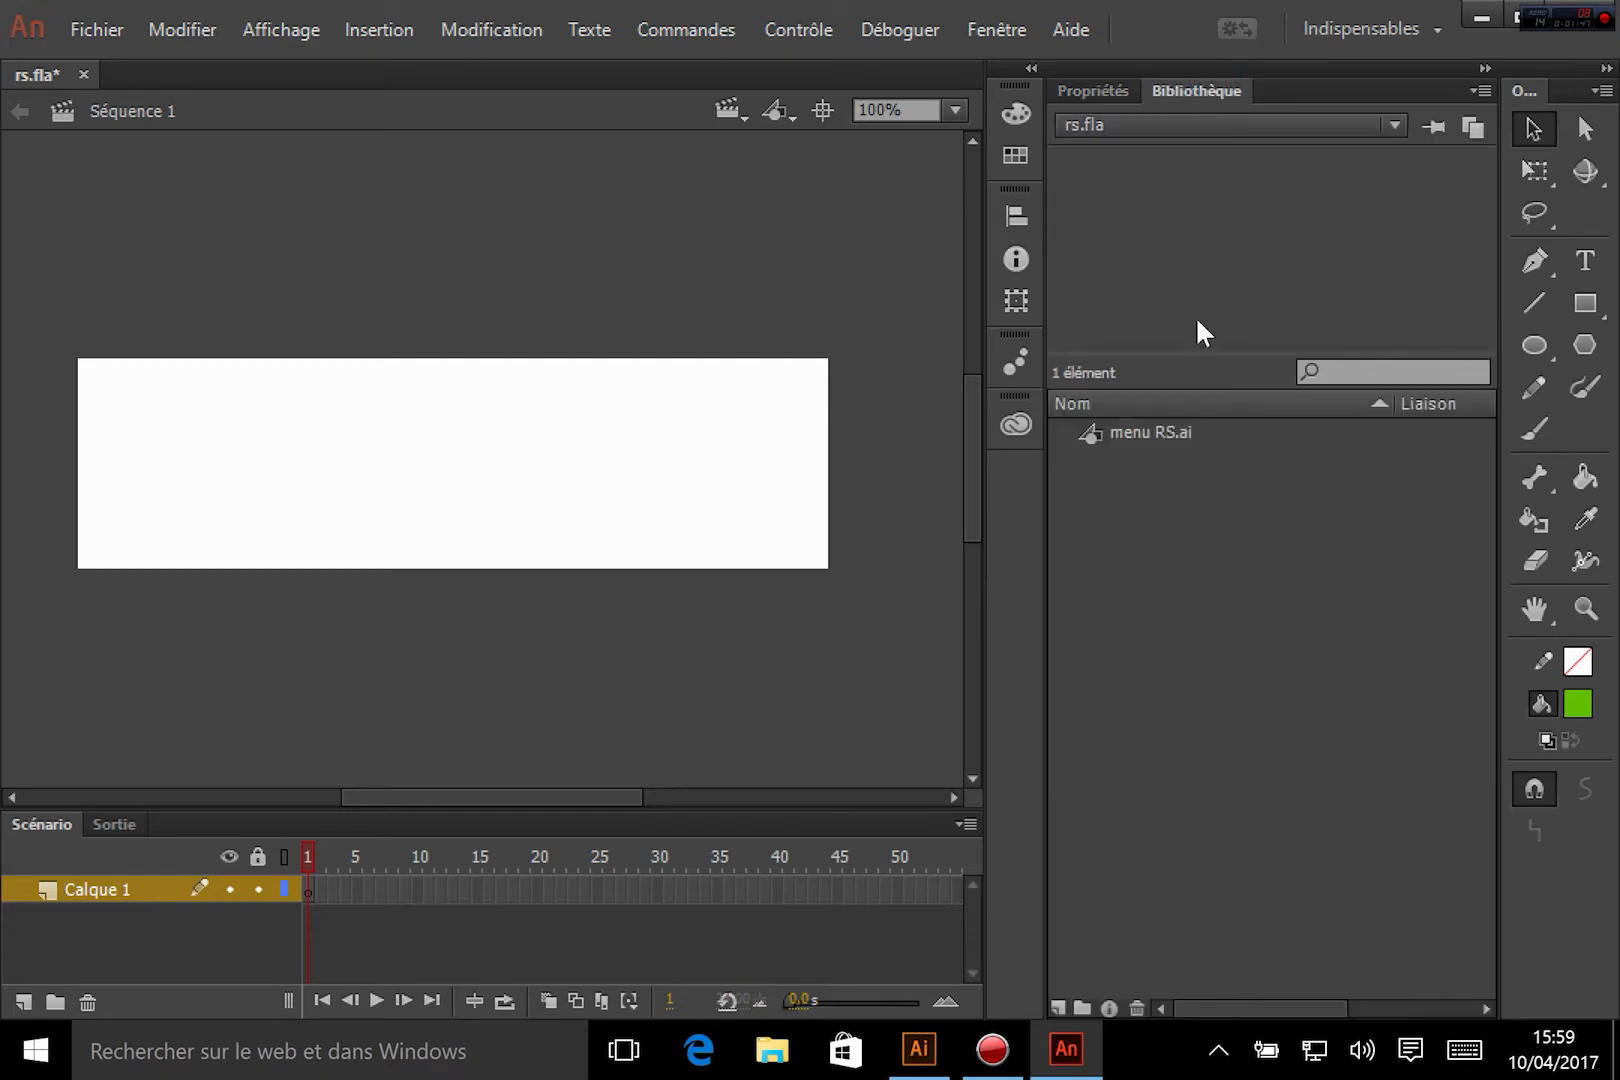
{"action": "left_click", "coordinate": [1142, 438]}
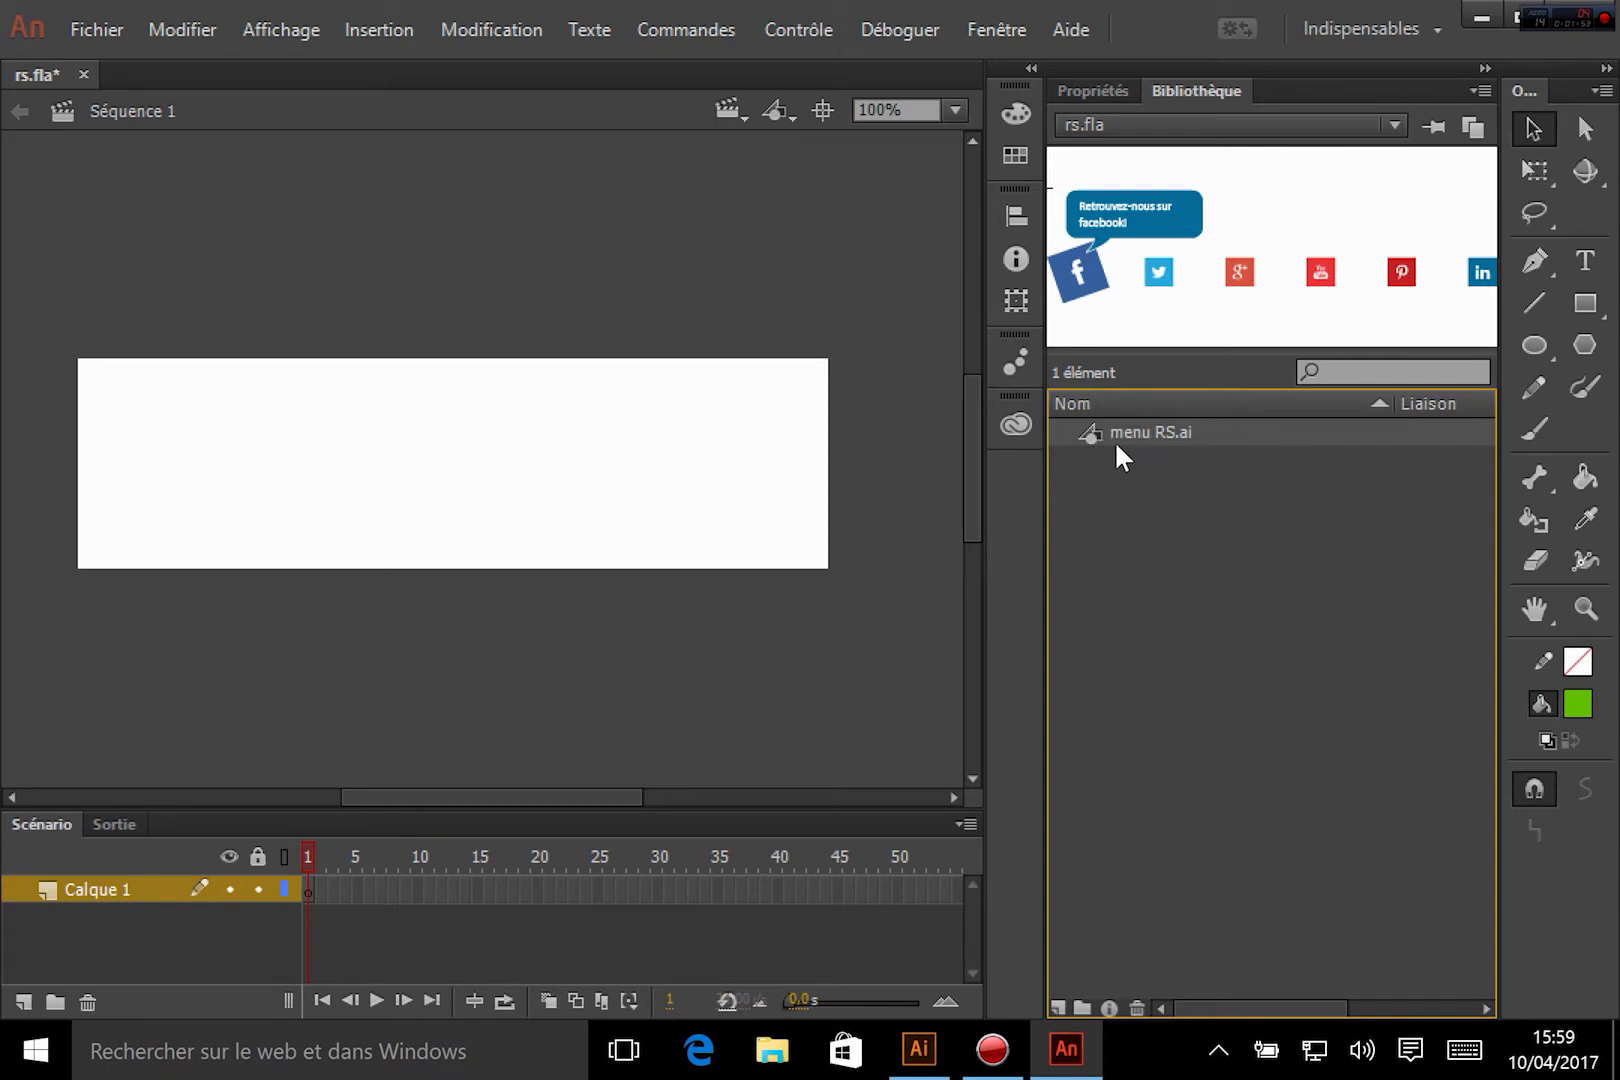
{"action": "left_click", "coordinate": [1237, 625]}
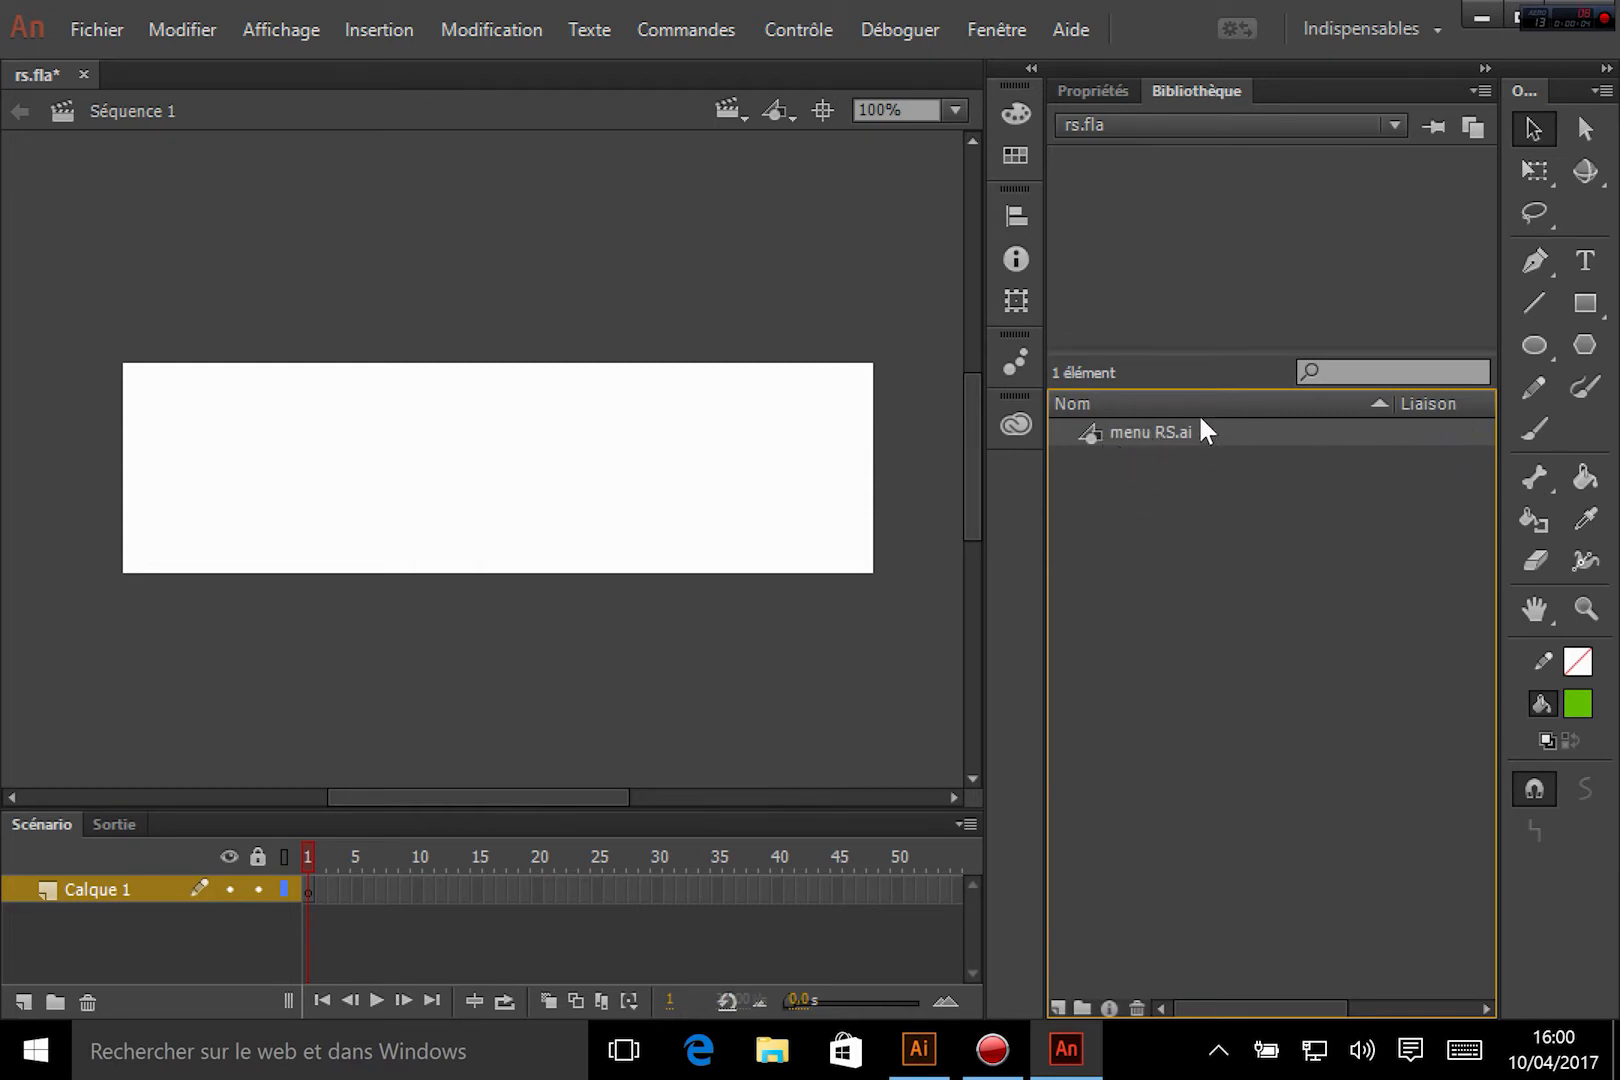
Step: Place menu RS.ai from the library on the stage, adjust its position within the white area and break it apart
{"action": "left_click_drag", "start_coordinate": [1153, 429], "coordinate": [430, 462]}
{"action": "left_click_drag", "start_coordinate": [372, 516], "coordinate": [439, 522]}
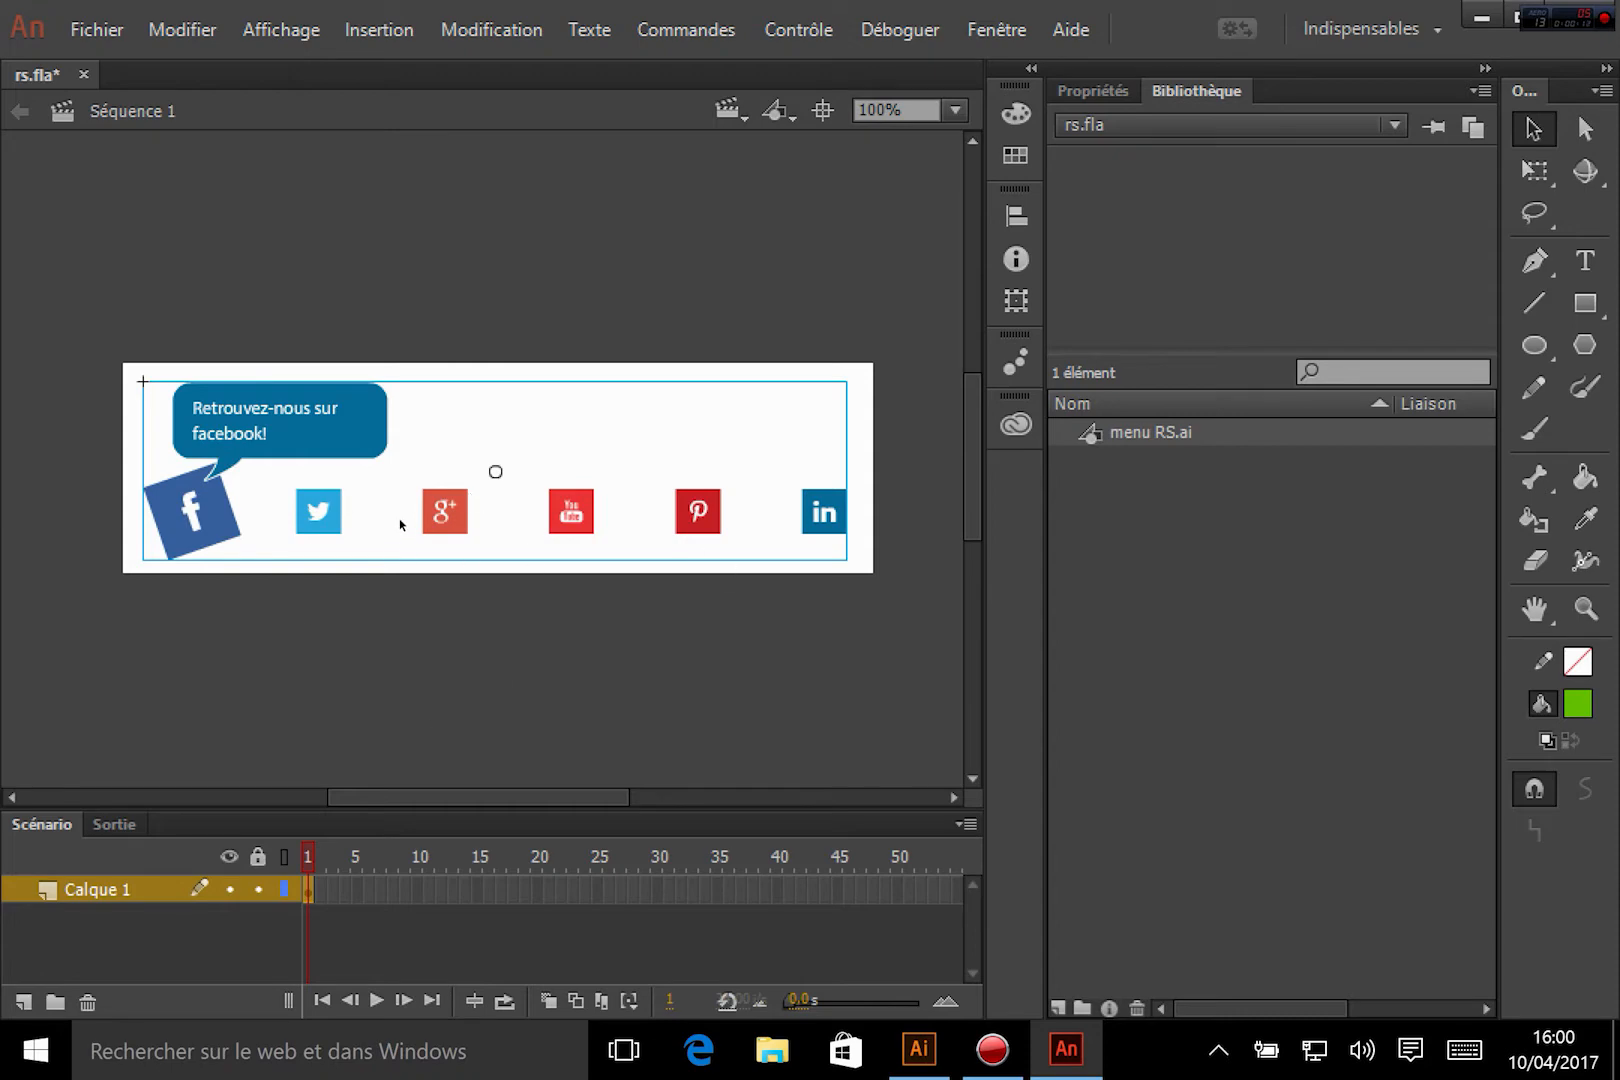
{"action": "left_click_drag", "start_coordinate": [317, 508], "coordinate": [313, 508]}
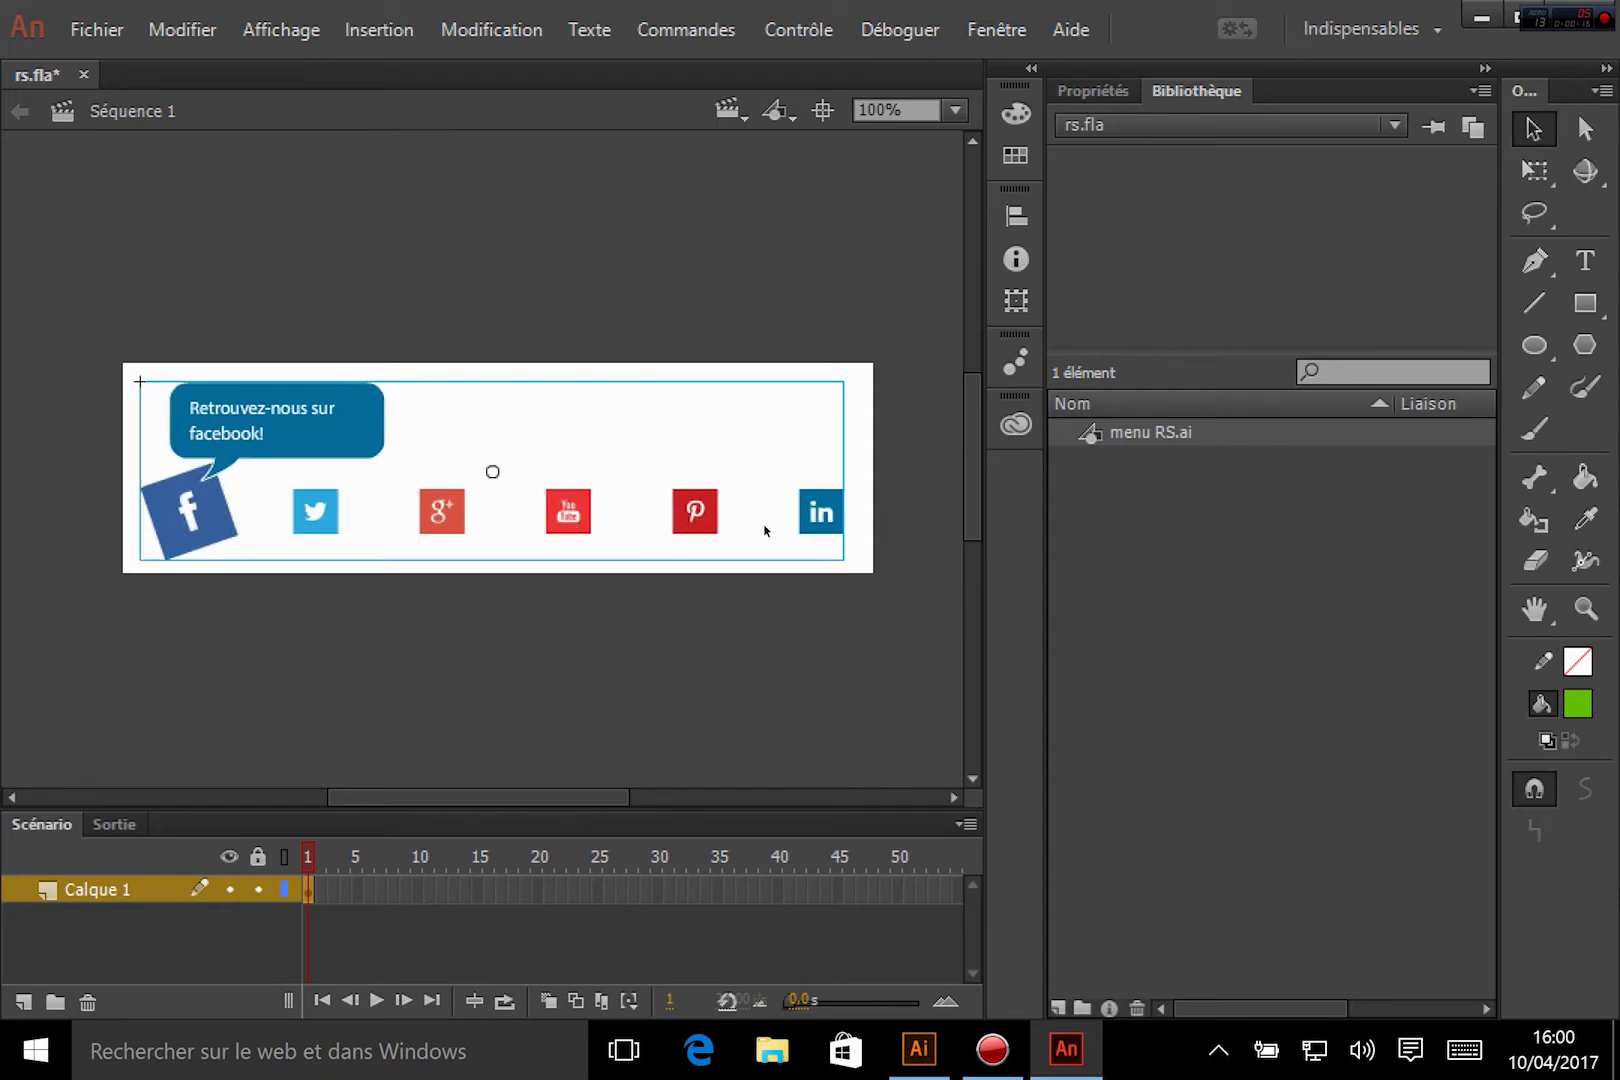
{"action": "right_click", "coordinate": [220, 527]}
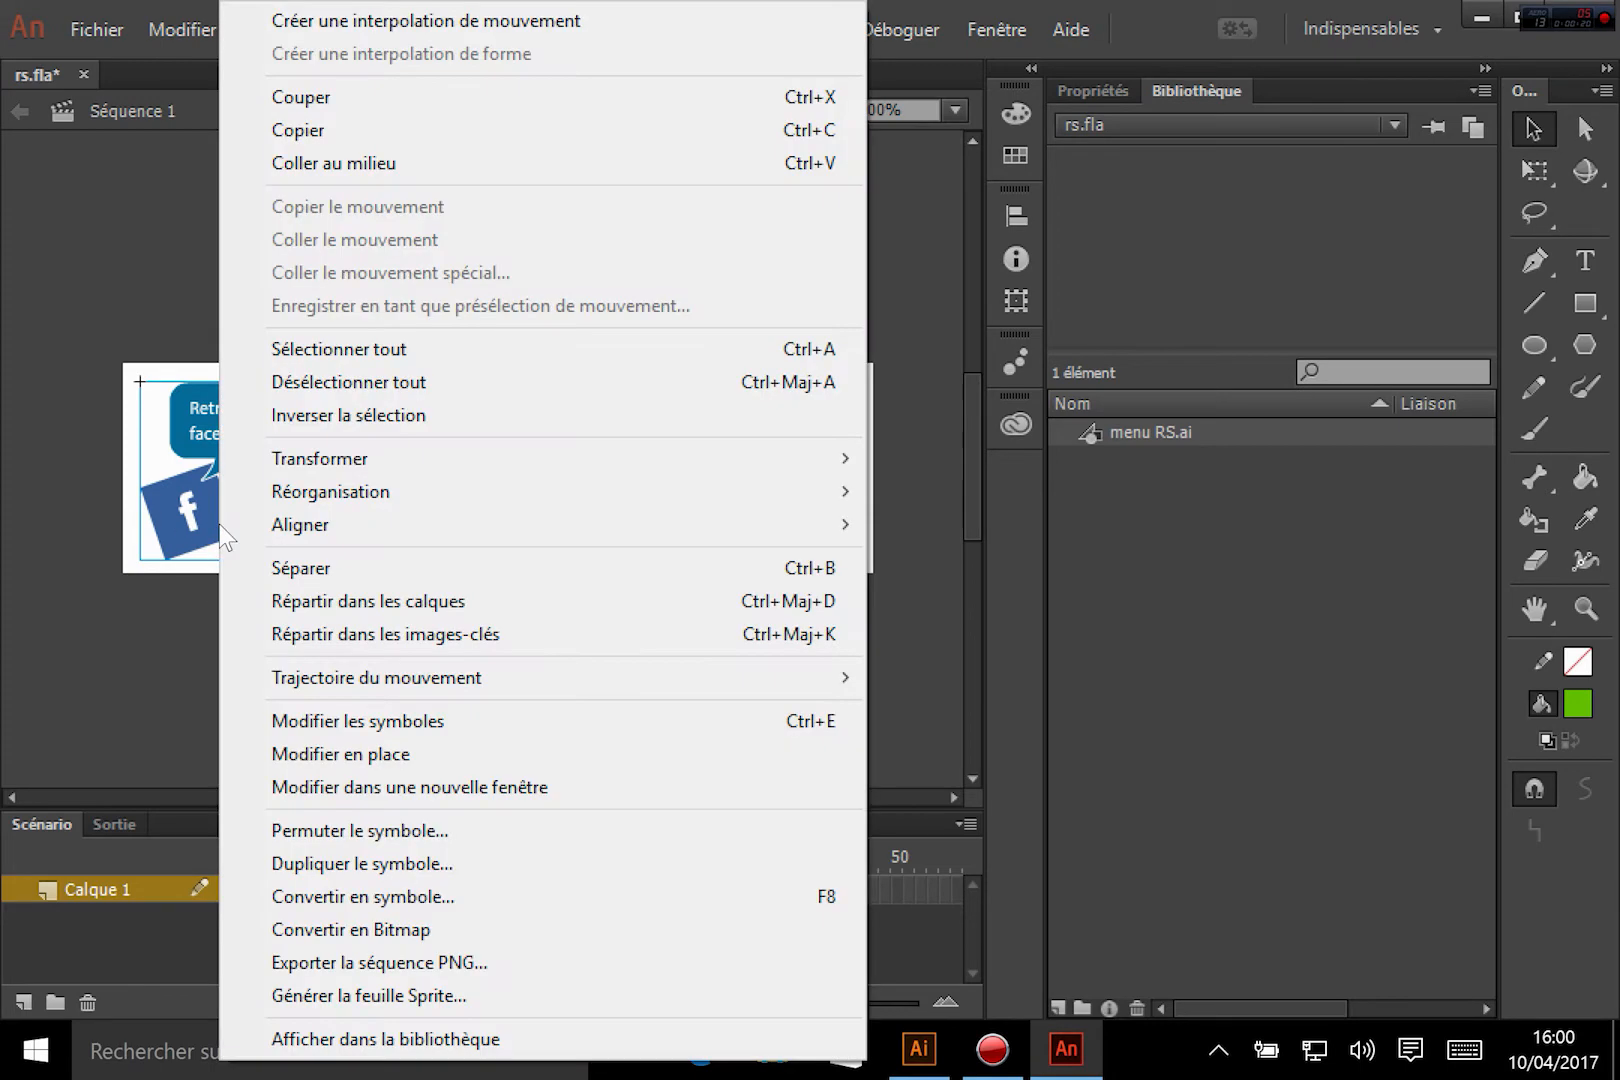
{"action": "left_click", "coordinate": [330, 575]}
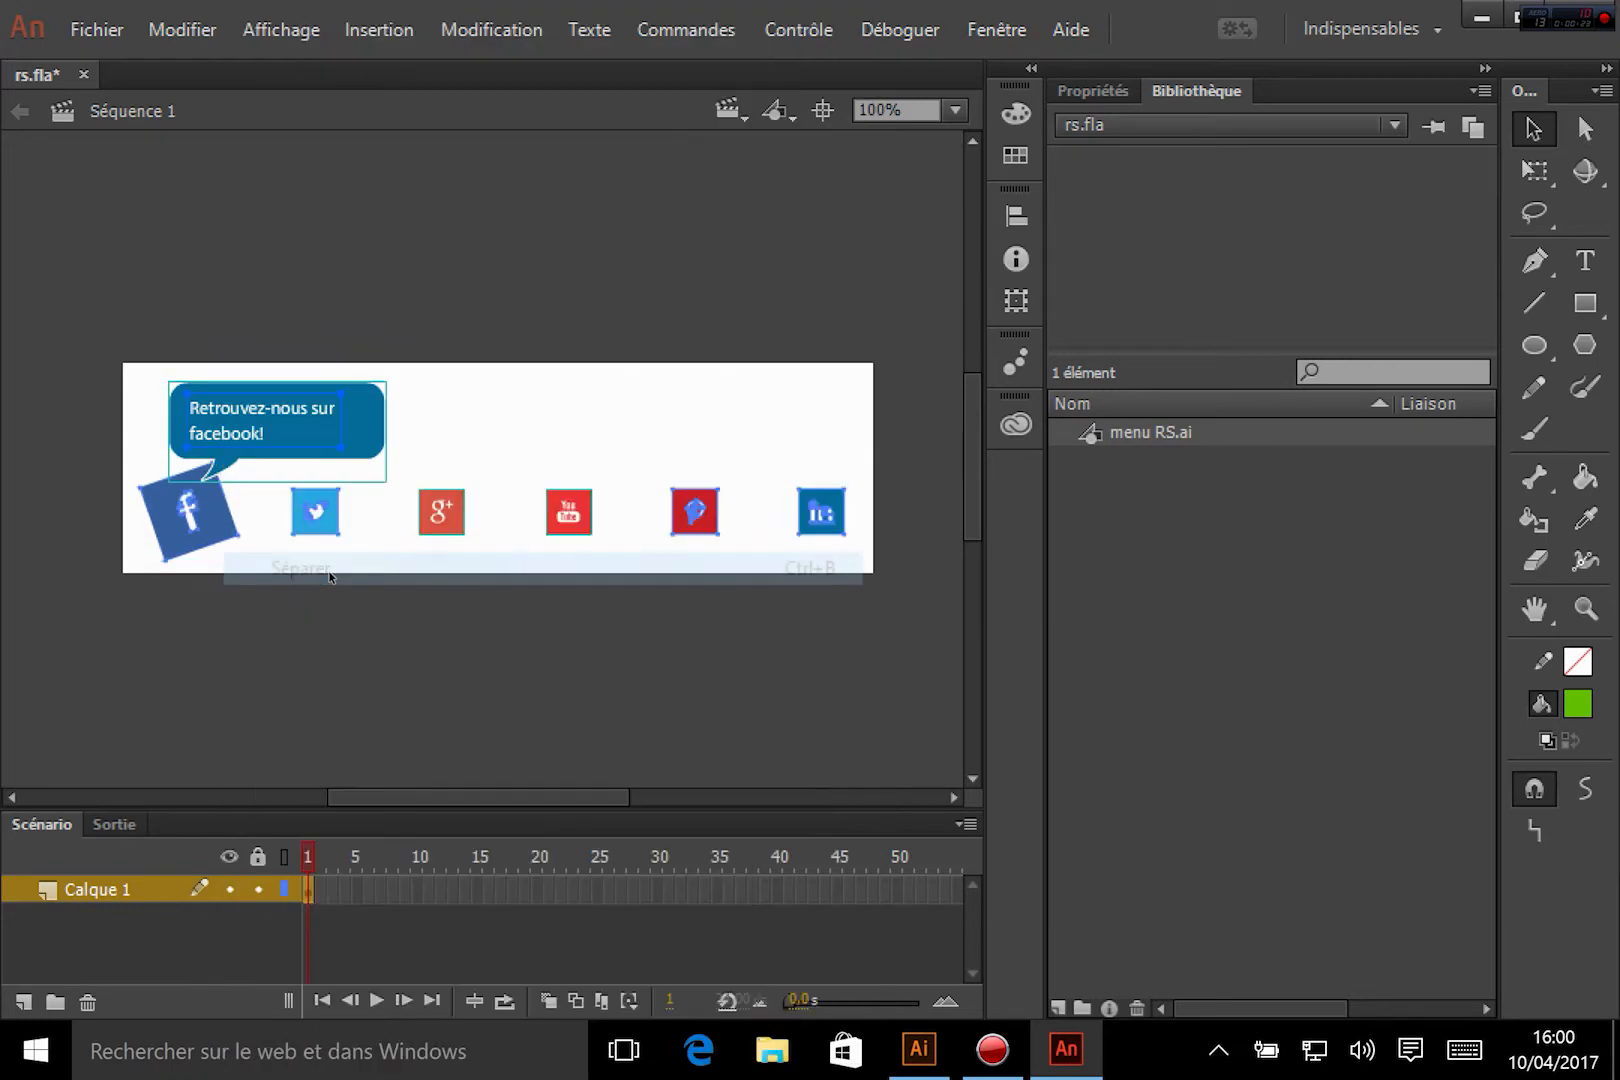
{"action": "left_click", "coordinate": [211, 661]}
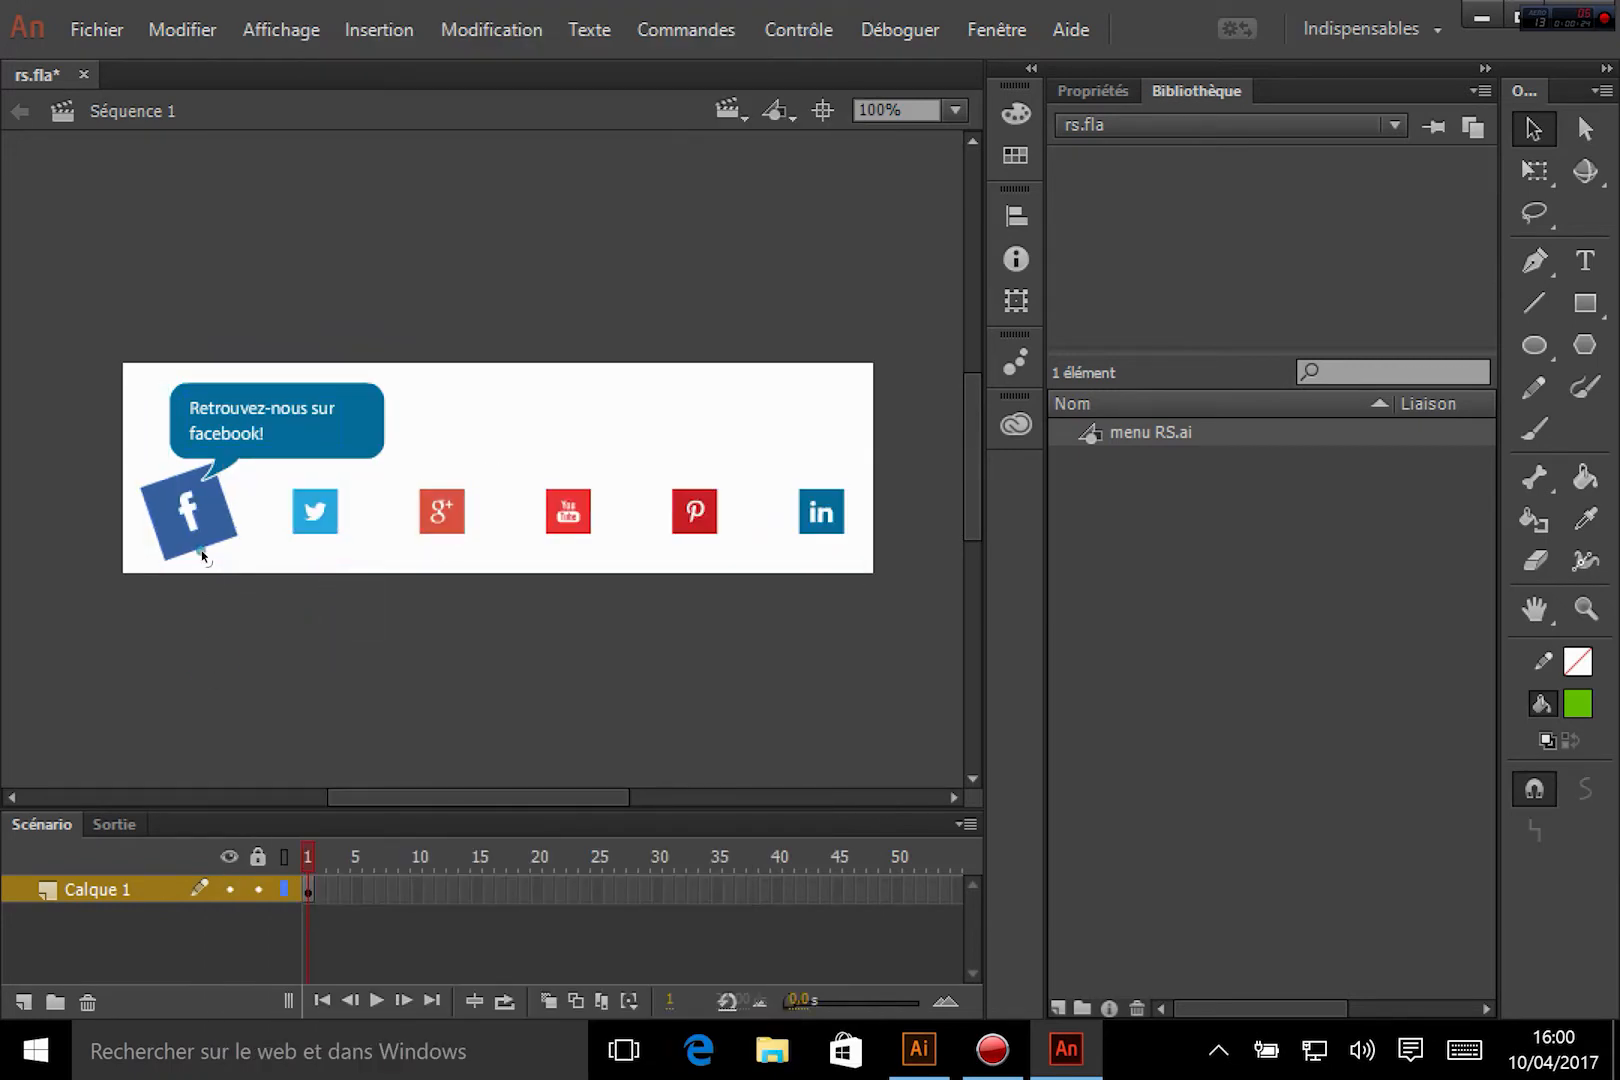
Step: Select the social network icons one after another on the stage to check that each is a separate object
{"action": "left_click", "coordinate": [316, 528]}
{"action": "left_click", "coordinate": [437, 531]}
{"action": "left_click", "coordinate": [556, 515]}
{"action": "left_click", "coordinate": [440, 532]}
{"action": "left_click", "coordinate": [332, 530]}
{"action": "left_click", "coordinate": [385, 553]}
{"action": "left_click", "coordinate": [448, 515]}
{"action": "left_click", "coordinate": [570, 520]}
{"action": "left_click", "coordinate": [694, 515]}
{"action": "left_click", "coordinate": [820, 515]}
{"action": "left_click", "coordinate": [660, 680]}
{"action": "left_click", "coordinate": [320, 490]}
{"action": "left_click", "coordinate": [205, 530]}
{"action": "left_click", "coordinate": [230, 558]}
Step: Select the speech bubble and open its text for editing to check that it is editable, leaving the text unchanged
{"action": "left_click", "coordinate": [260, 455]}
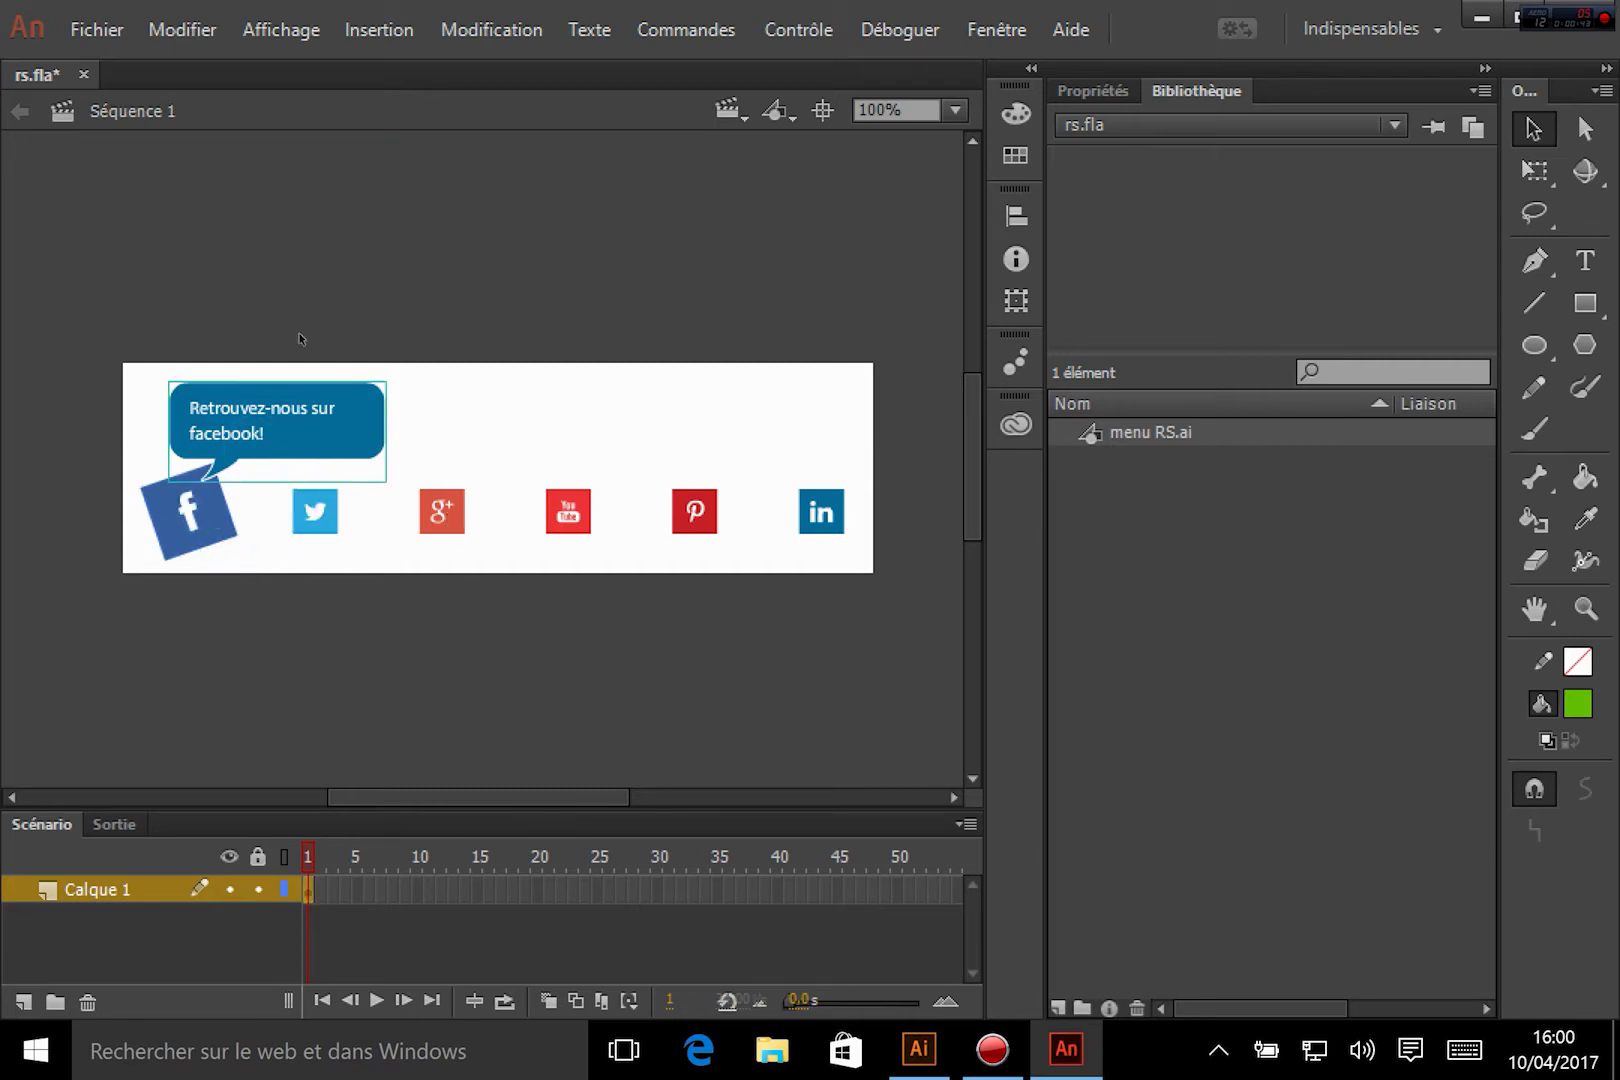
{"action": "double_click", "coordinate": [232, 435]}
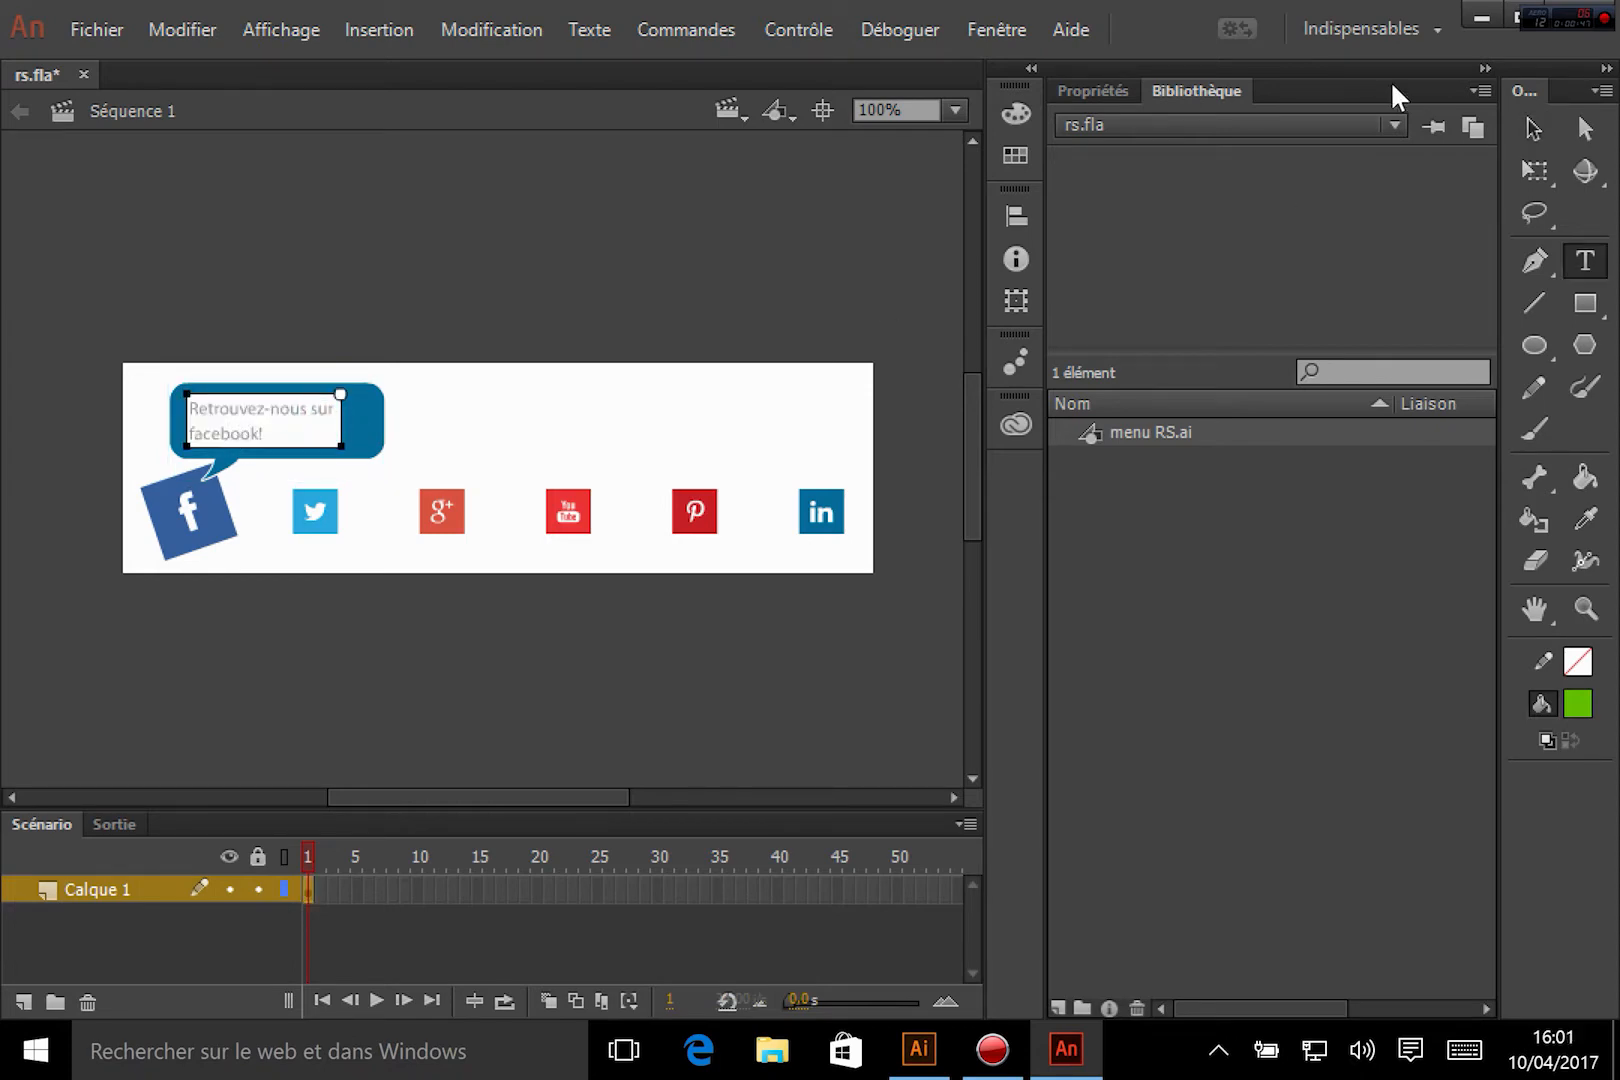
{"action": "left_click", "coordinate": [1533, 127]}
{"action": "left_click", "coordinate": [560, 705]}
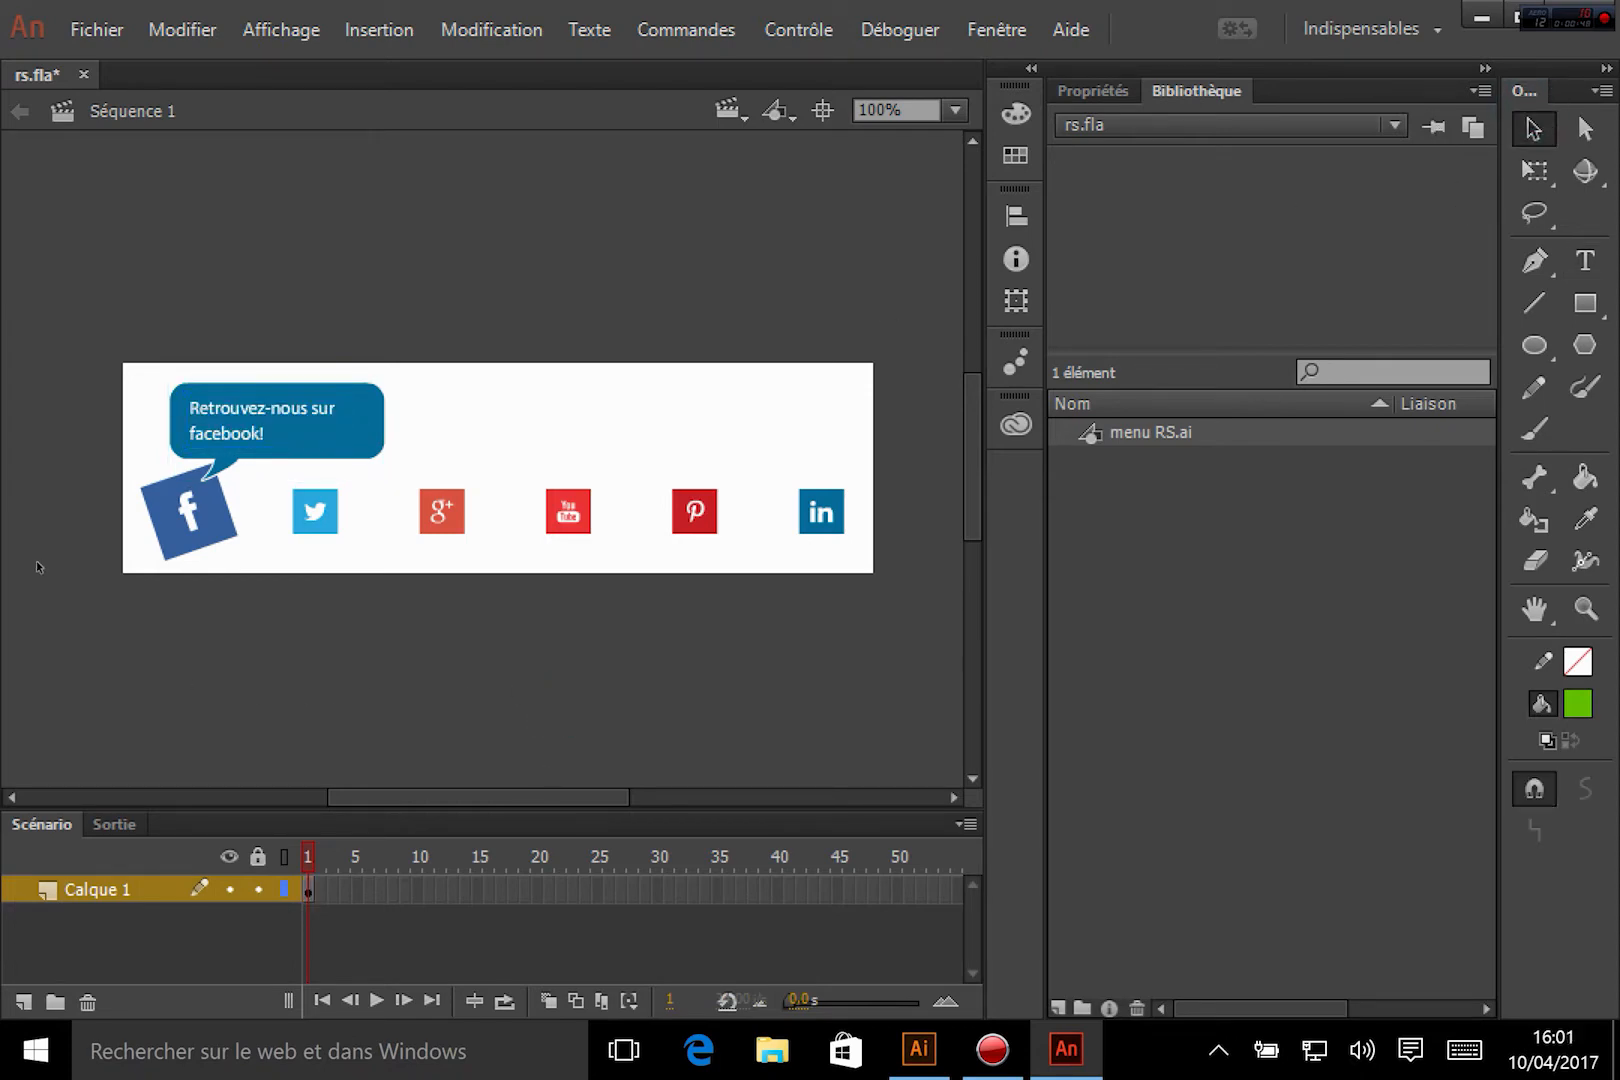
{"action": "left_click", "coordinate": [147, 688]}
Step: Try to straighten the tilted Facebook icon with Free Transform, and undo the rotation
{"action": "left_click", "coordinate": [191, 550]}
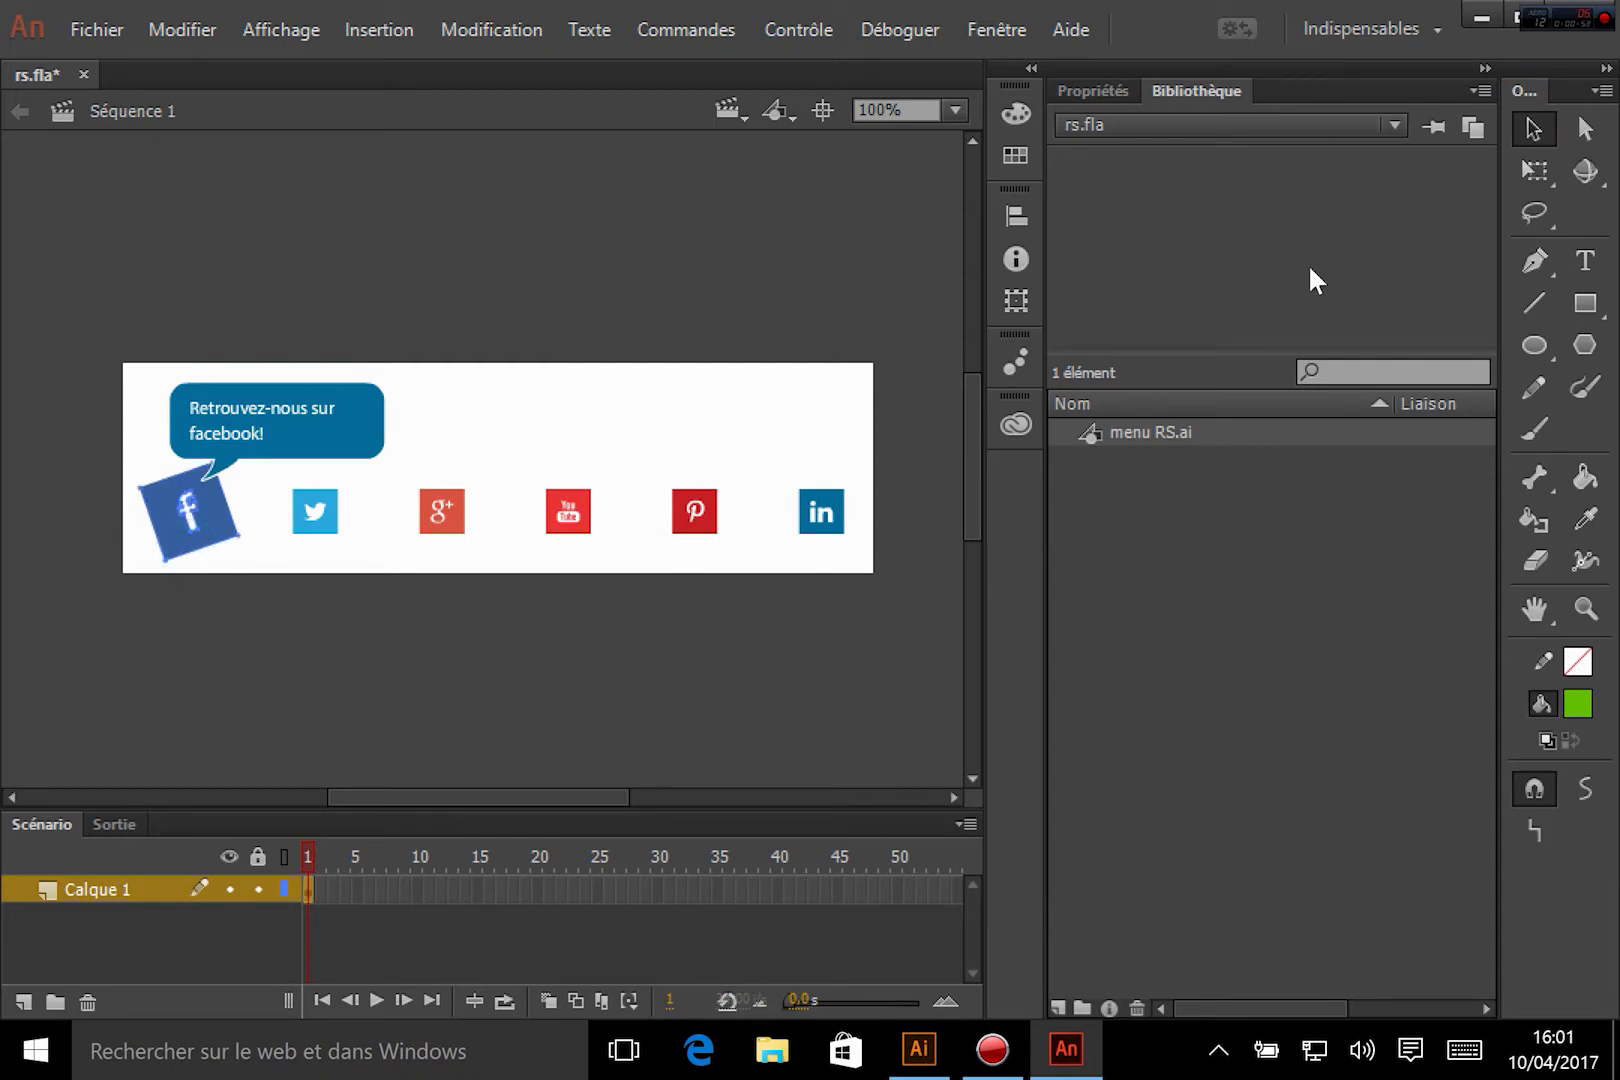
{"action": "left_click", "coordinate": [1534, 170]}
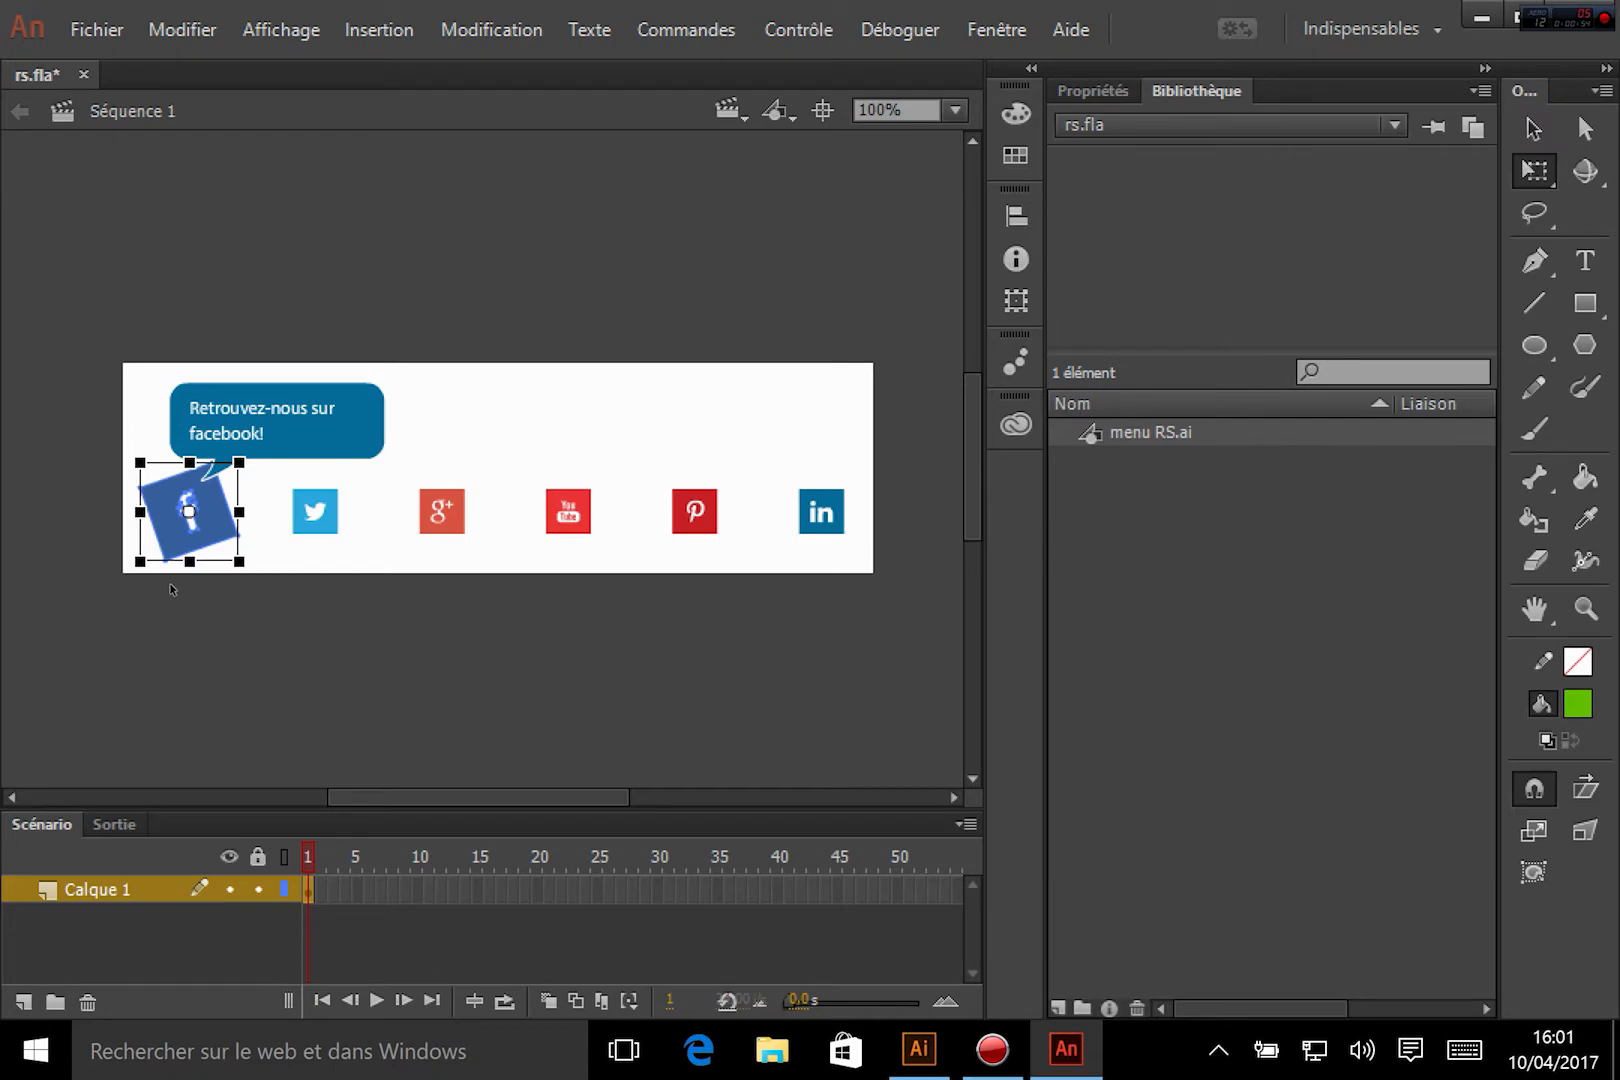
{"action": "left_click_drag", "start_coordinate": [256, 573], "coordinate": [237, 603]}
{"action": "key", "text": "ctrl+z"}
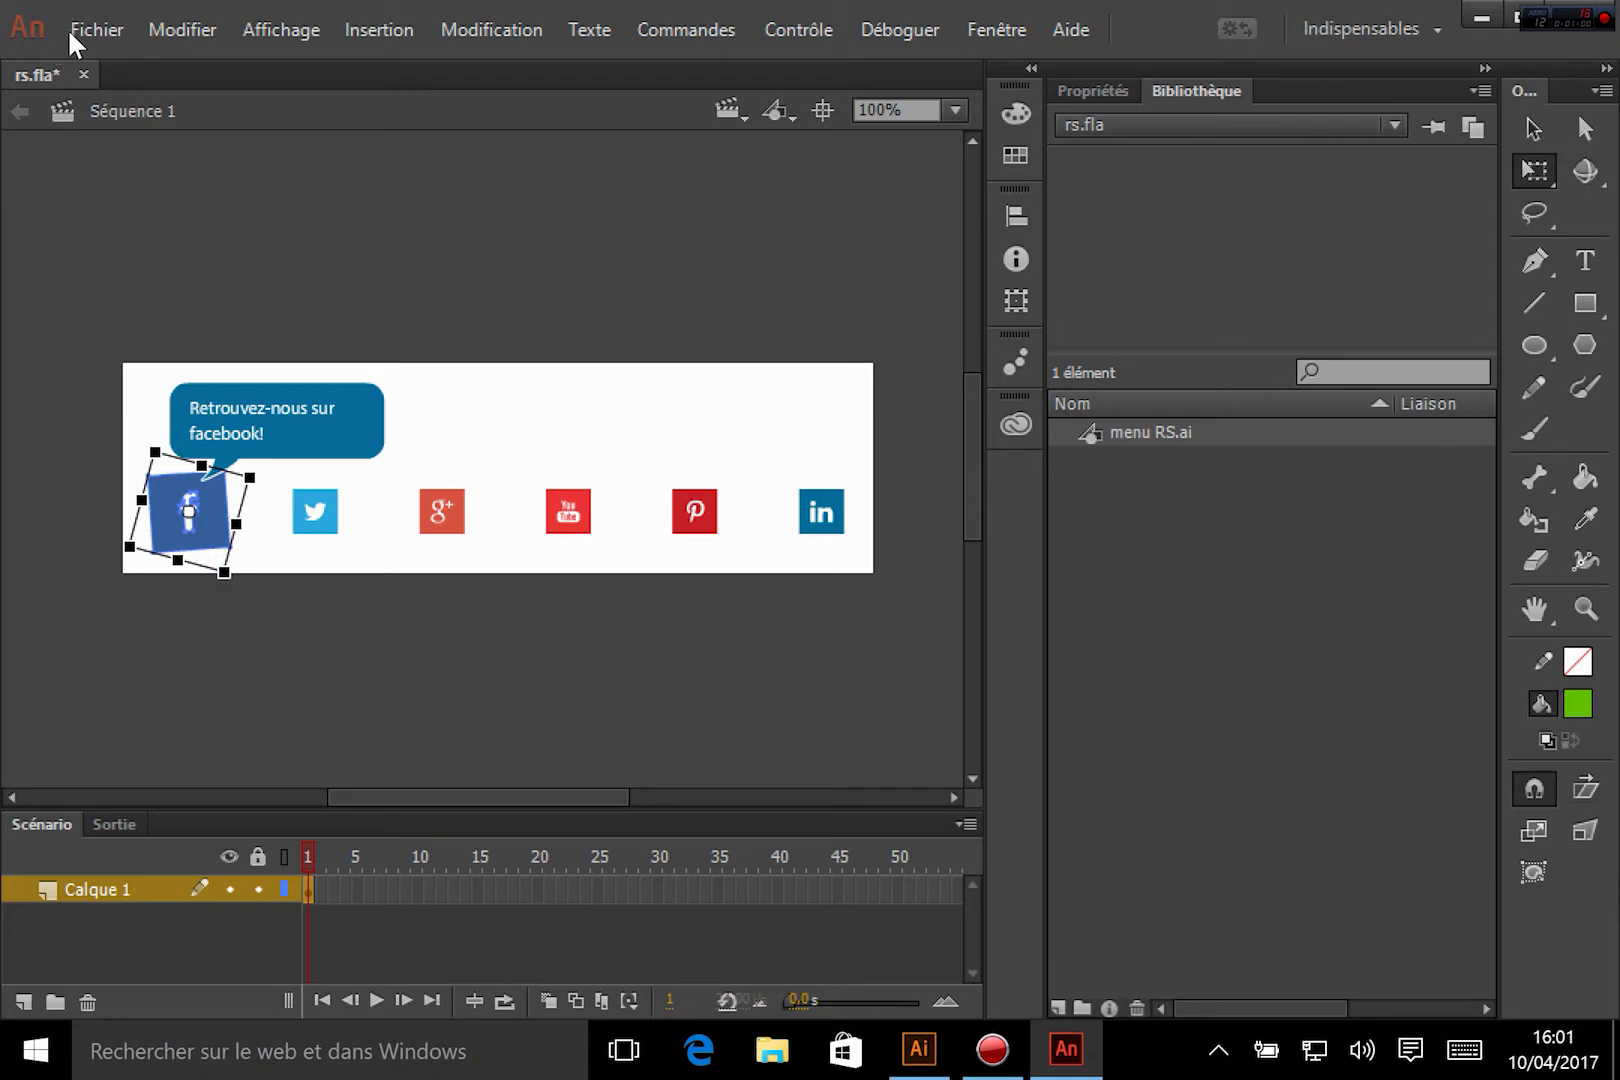
Step: Delete all the menu artwork from the stage and remove menu RS.ai from the library
{"action": "left_click", "coordinate": [1535, 130]}
{"action": "left_click_drag", "start_coordinate": [869, 304], "coordinate": [181, 703]}
{"action": "key", "text": "Delete"}
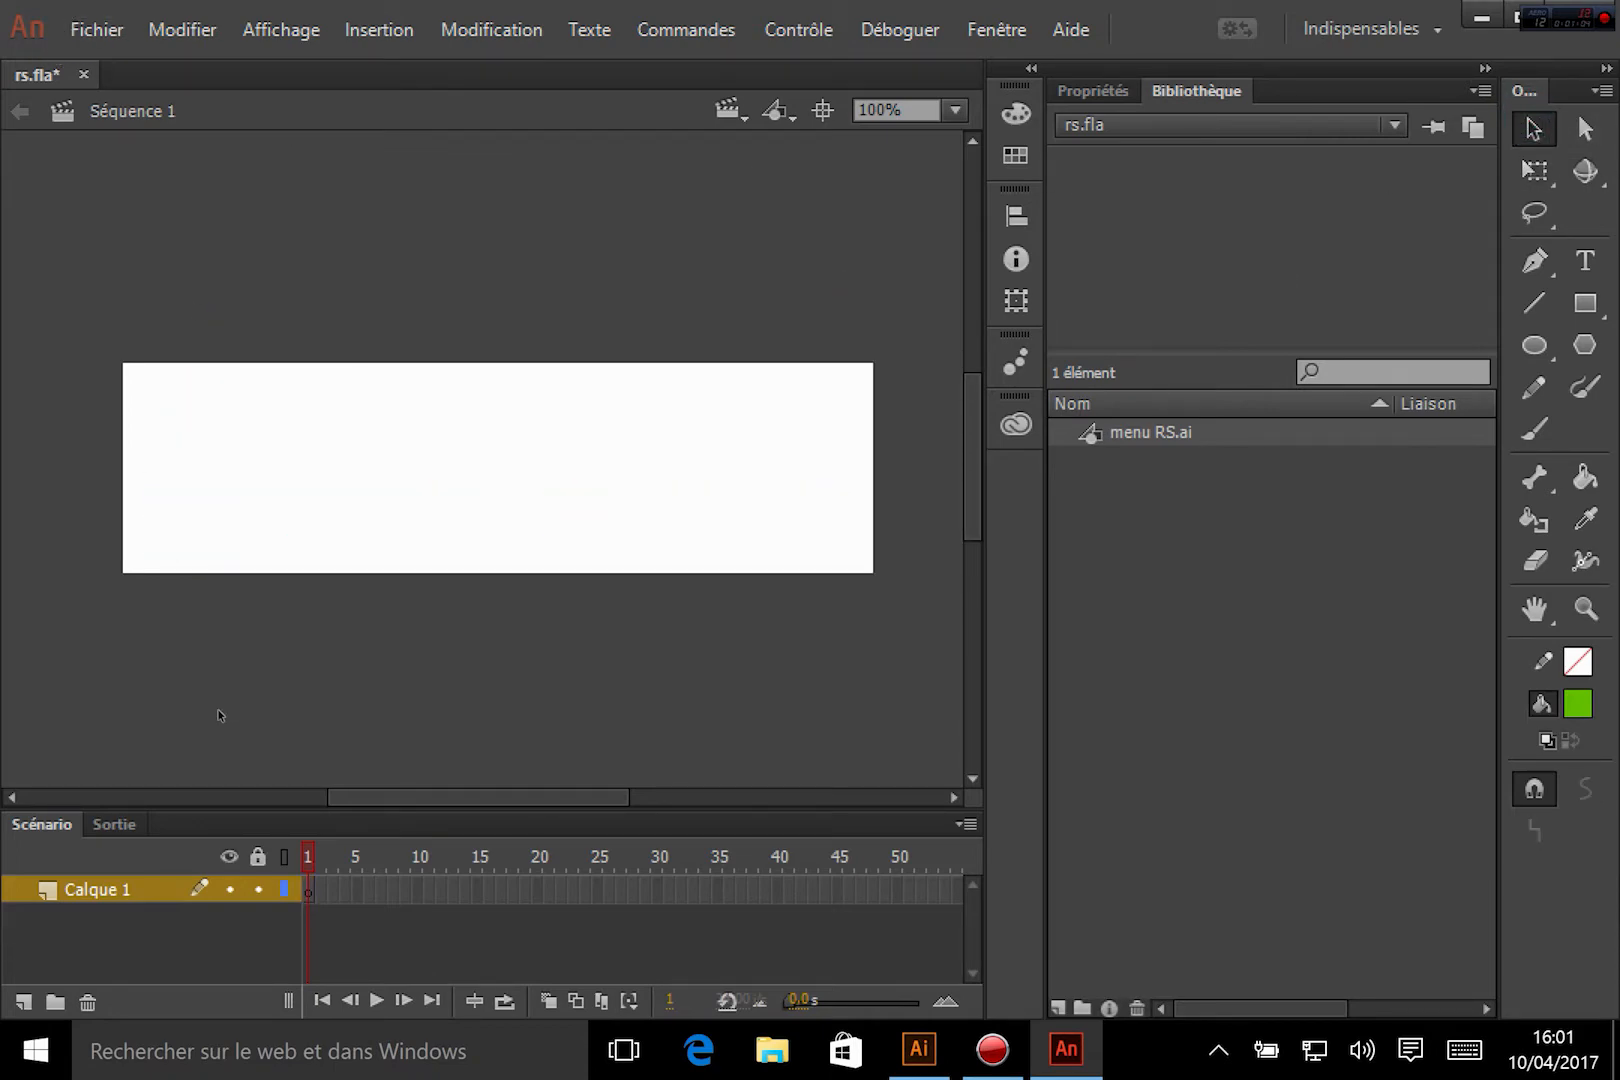
{"action": "right_click", "coordinate": [1180, 434]}
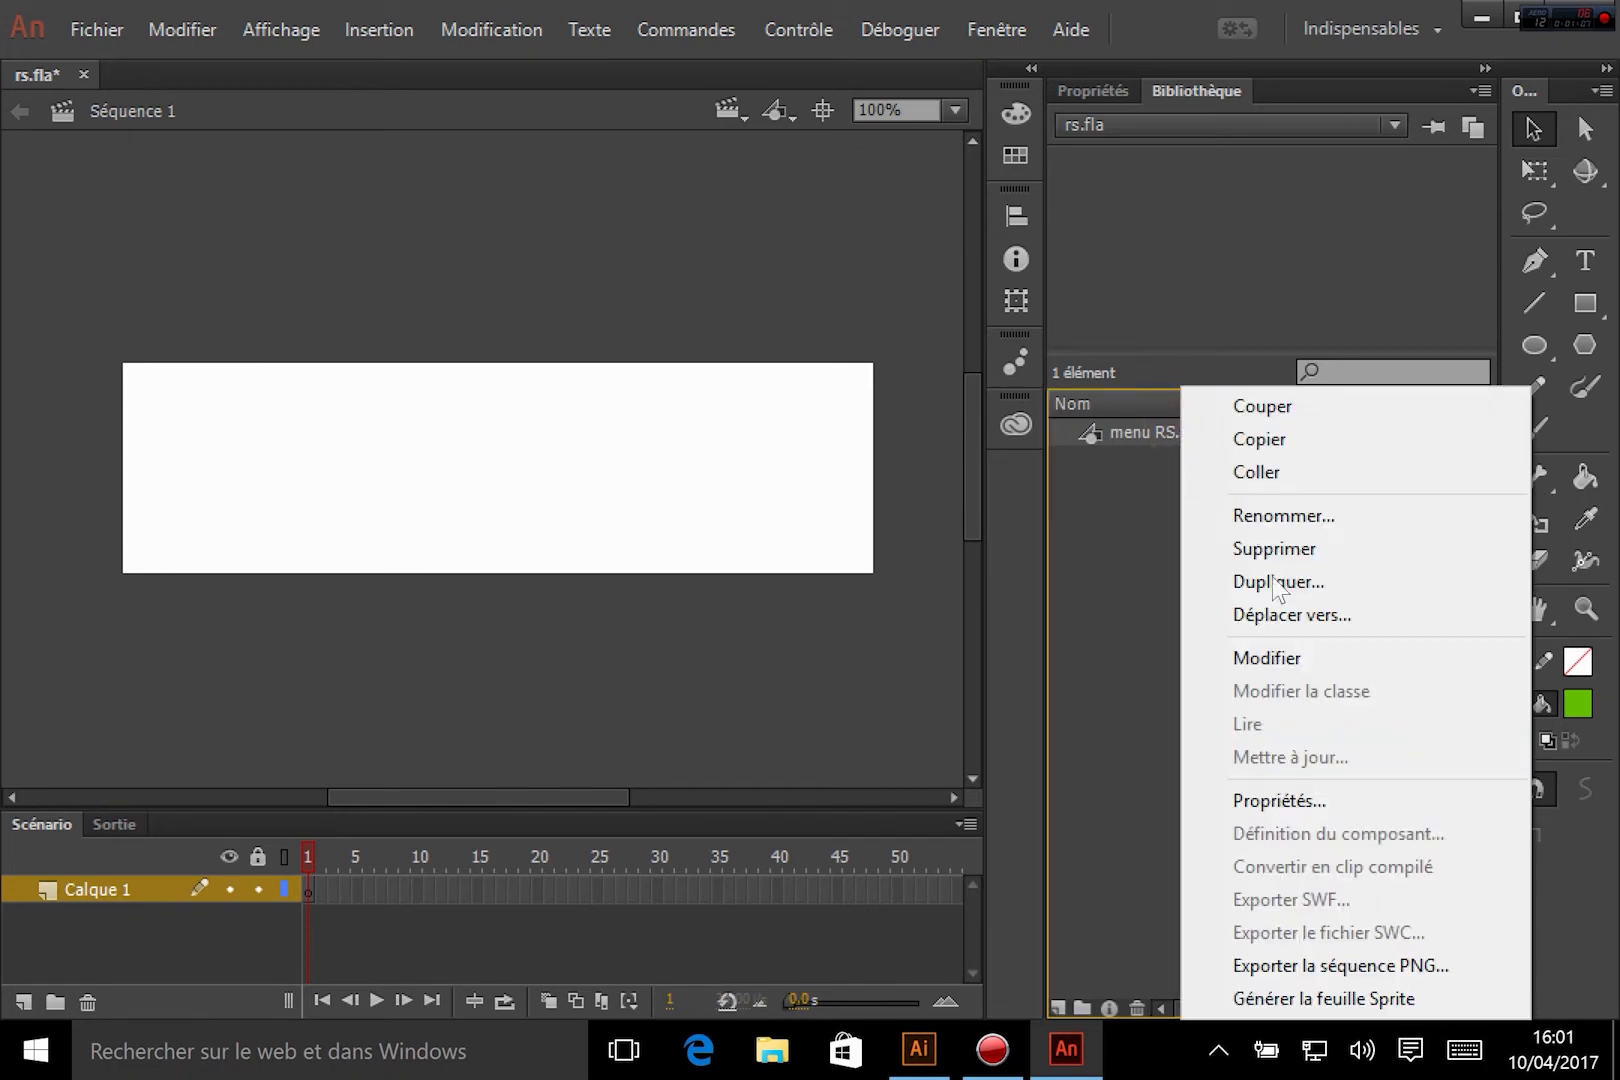
{"action": "left_click", "coordinate": [1250, 549]}
Step: Switch to Illustrator and rotate the tilted Facebook icon in menu RS.ai until it stands upright
{"action": "left_click", "coordinate": [919, 1049]}
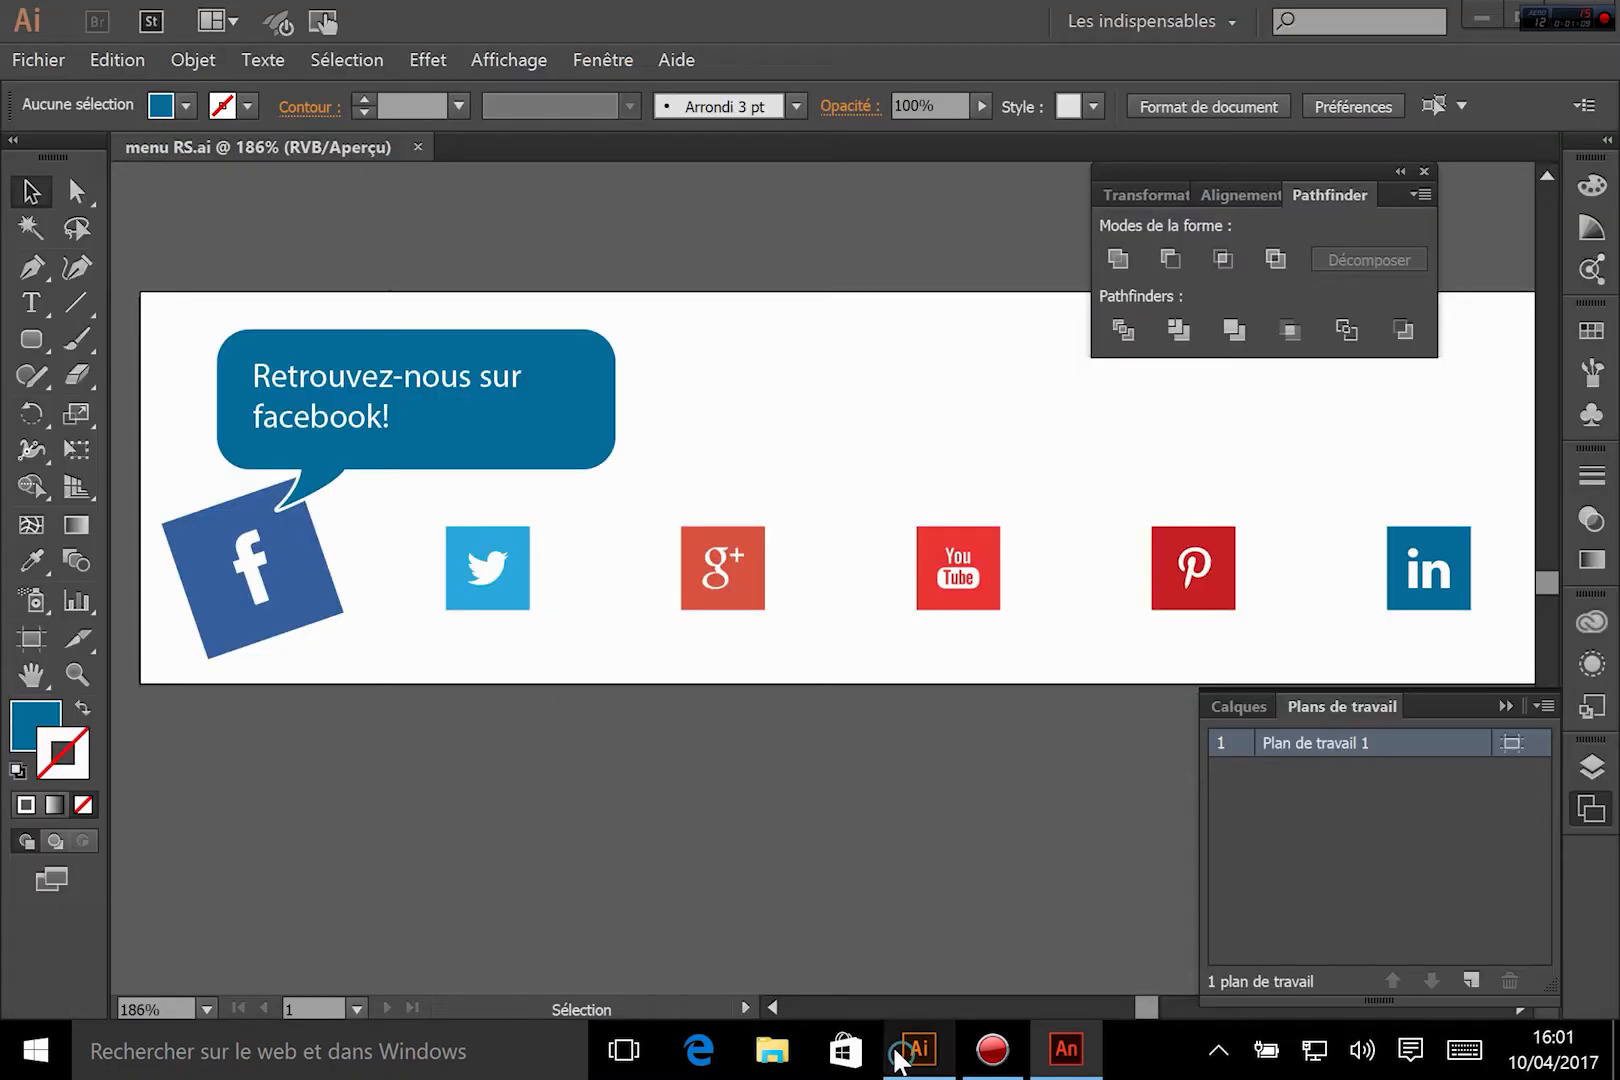
{"action": "left_click", "coordinate": [277, 640]}
{"action": "mouse_move", "coordinate": [345, 622]}
{"action": "left_mouse_down"}
{"action": "mouse_move", "coordinate": [321, 656]}
{"action": "mouse_move", "coordinate": [307, 645]}
{"action": "mouse_move", "coordinate": [344, 645]}
{"action": "left_mouse_up"}
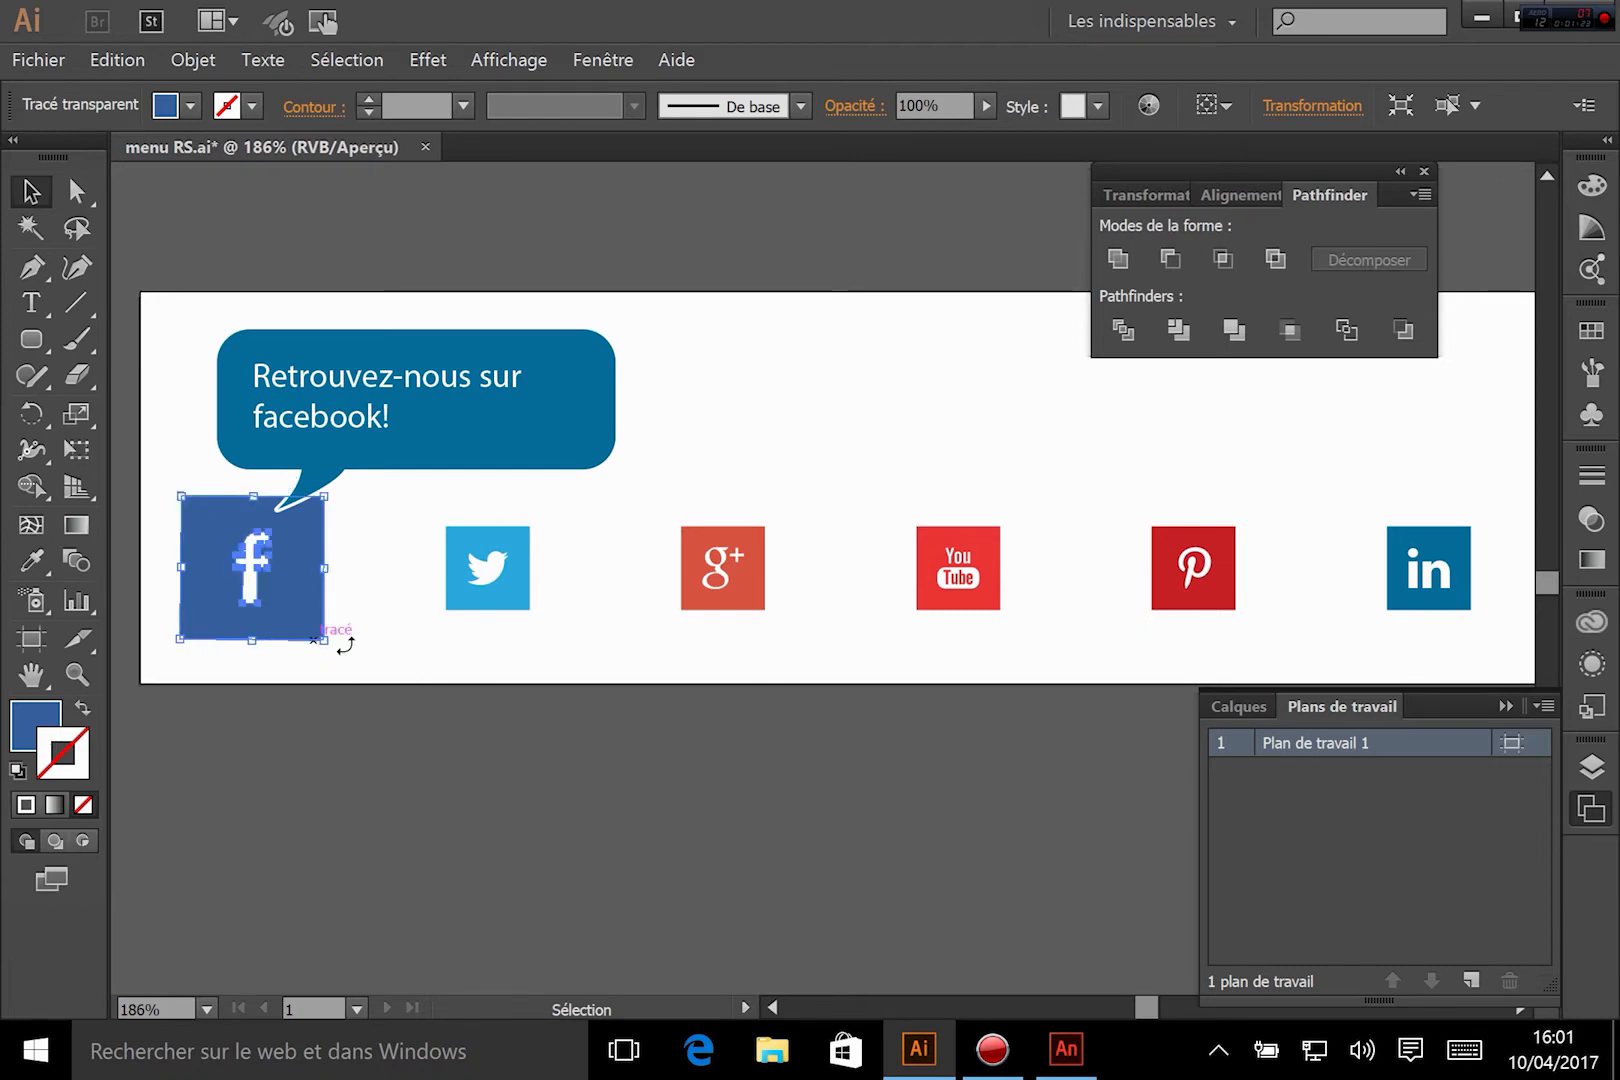
Step: Scale the Facebook icon proportionally to a width of 30 px and deselect it
{"action": "left_click", "coordinate": [1326, 106]}
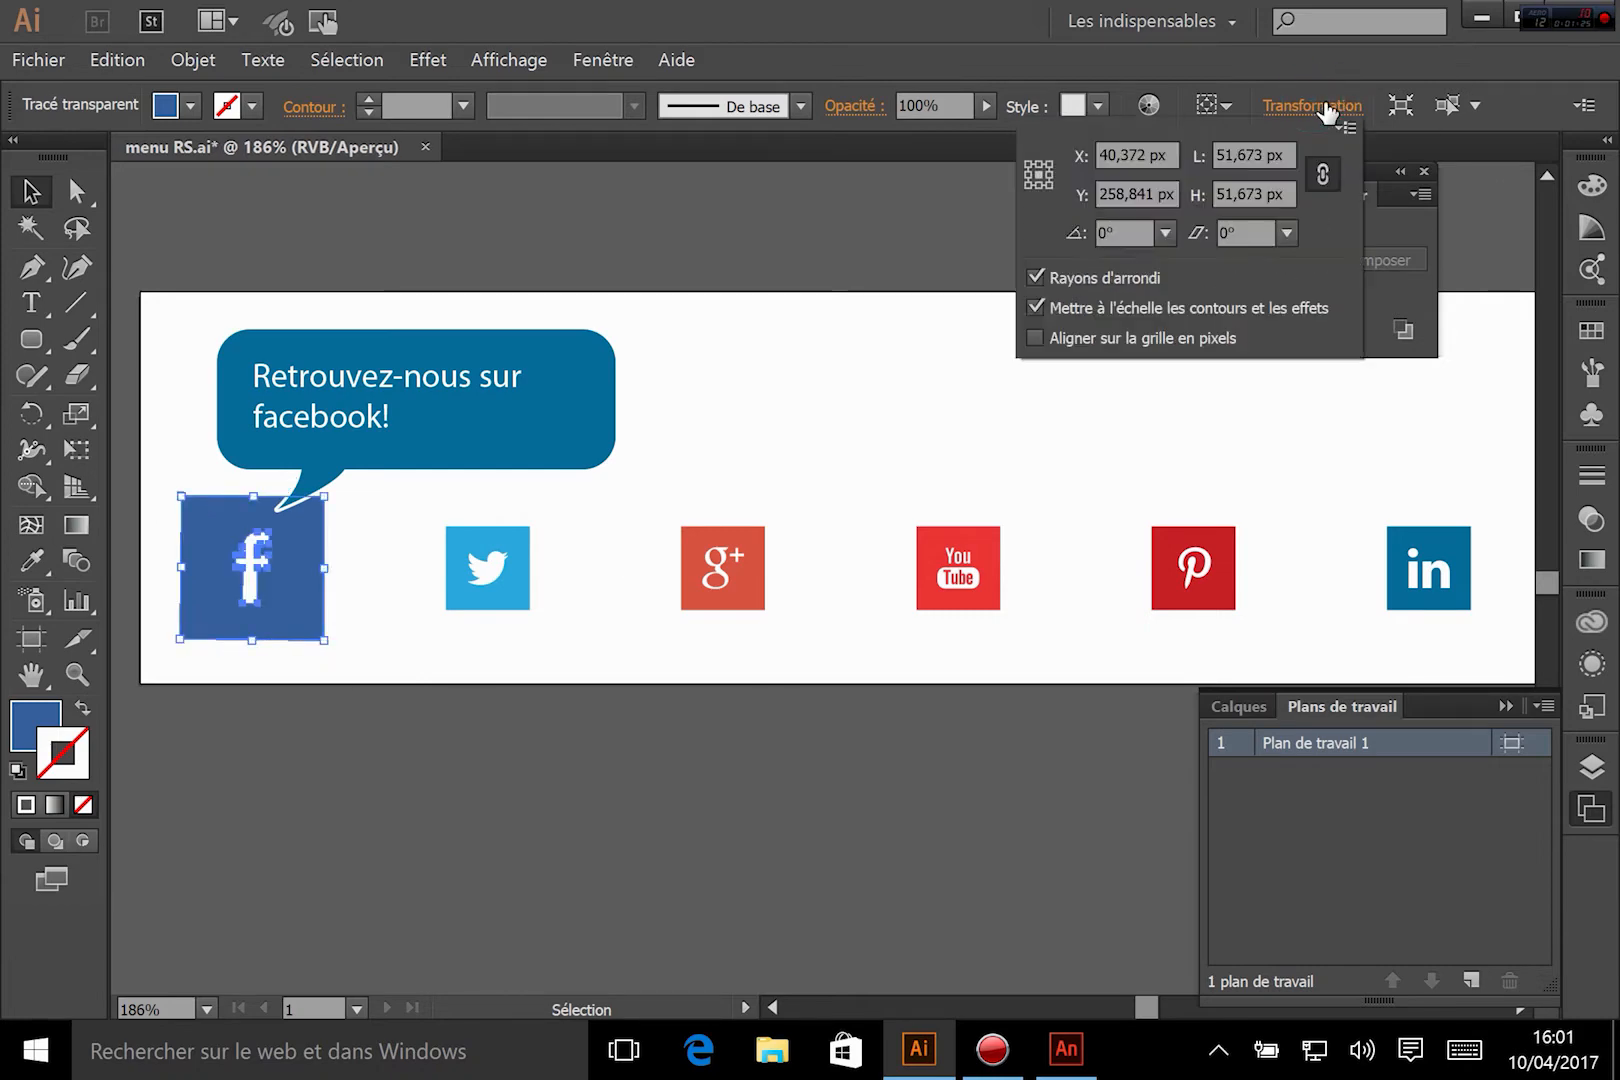
{"action": "left_click", "coordinate": [1250, 155]}
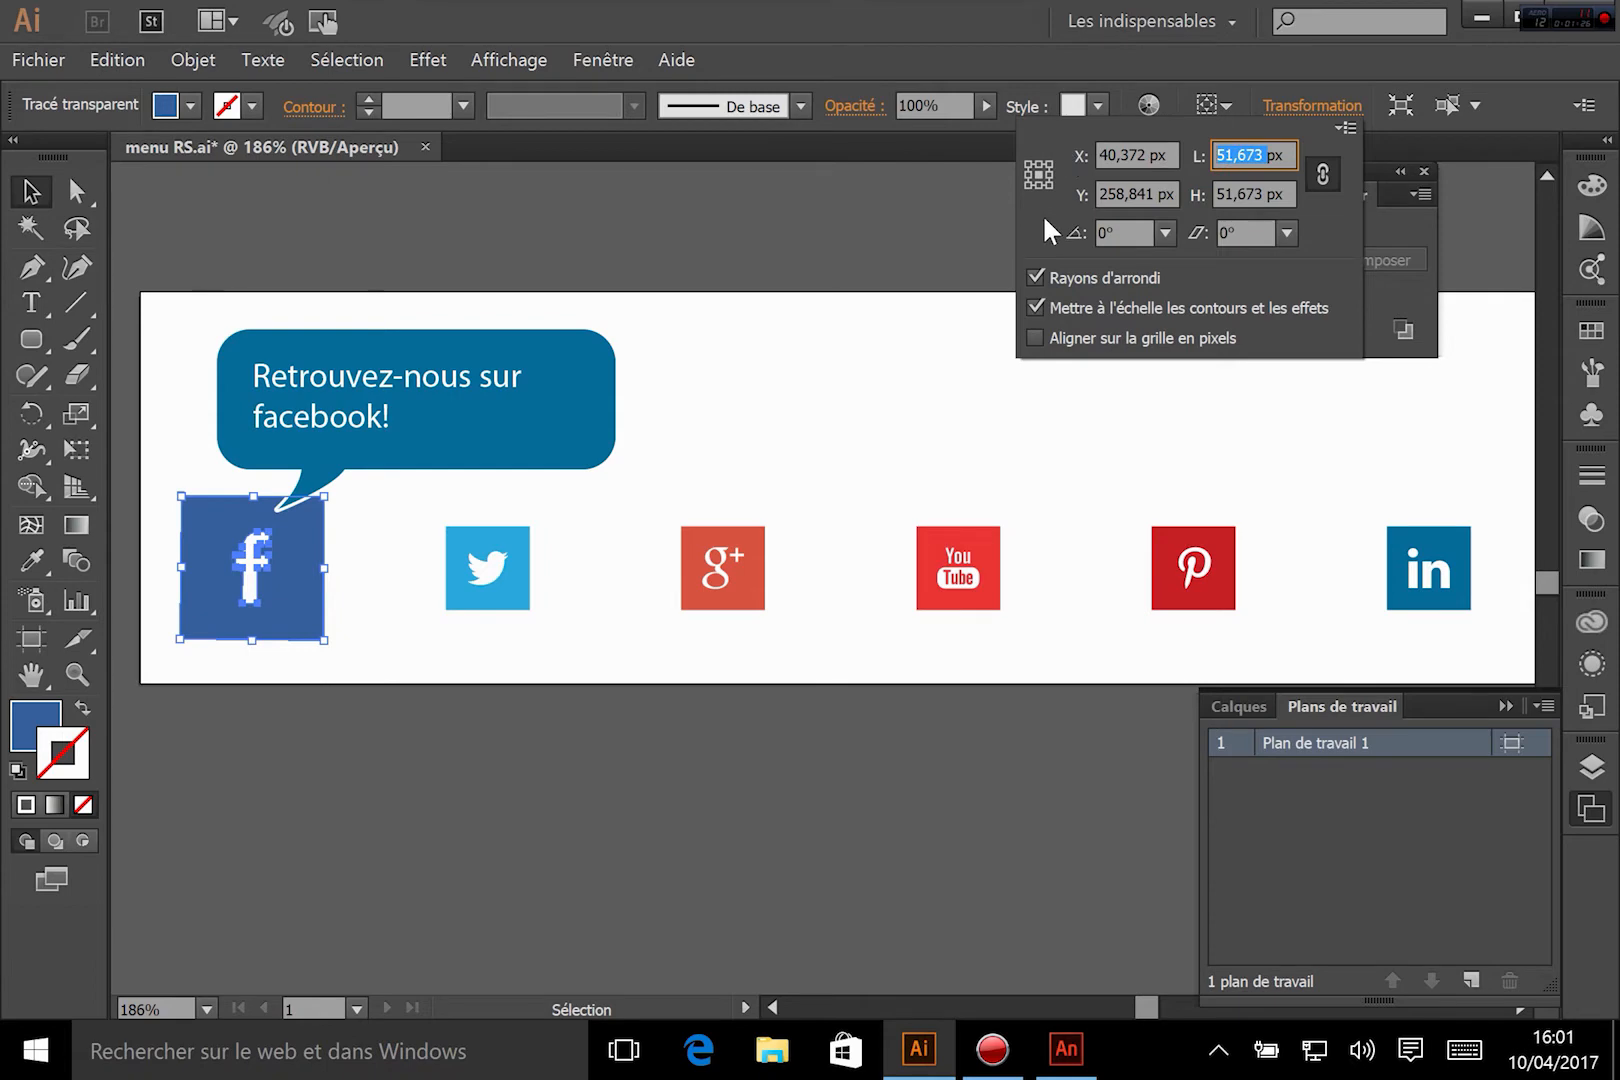
{"action": "type", "text": "30"}
{"action": "key", "text": "Return"}
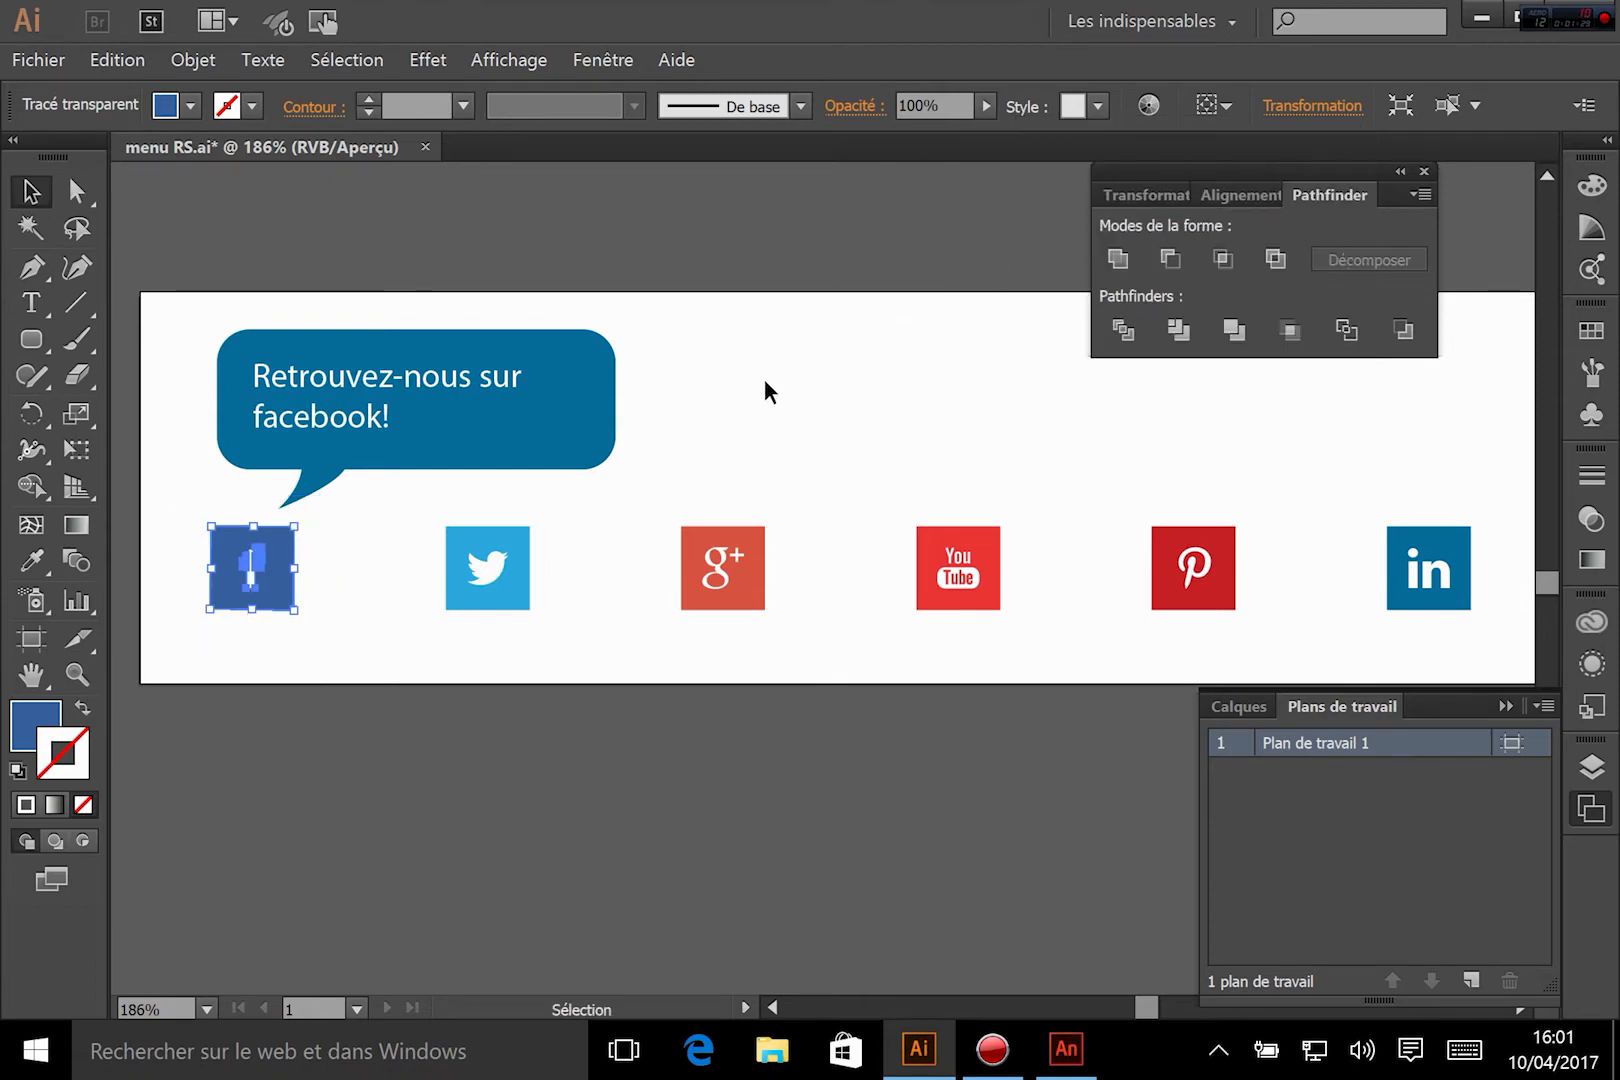
{"action": "left_click", "coordinate": [487, 792]}
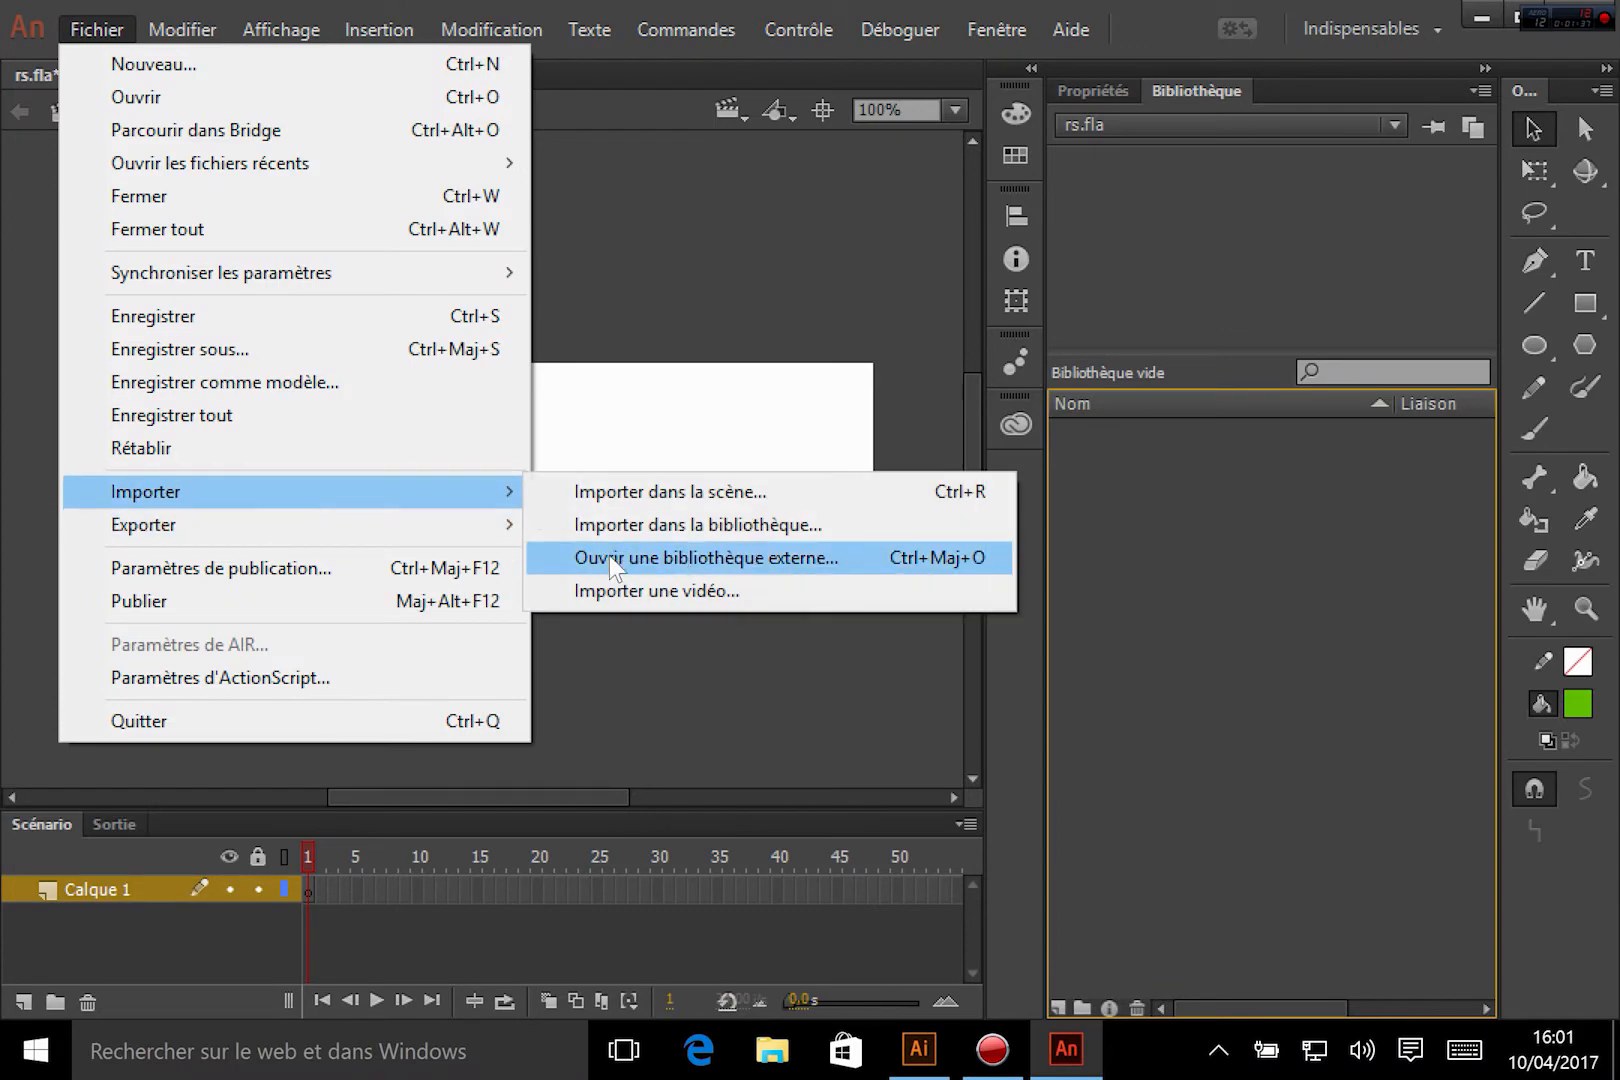
Step: Import the updated menu RS.ai into the Animate library, keeping paths and text editable and layers as Animate layers
{"action": "left_click", "coordinate": [700, 530]}
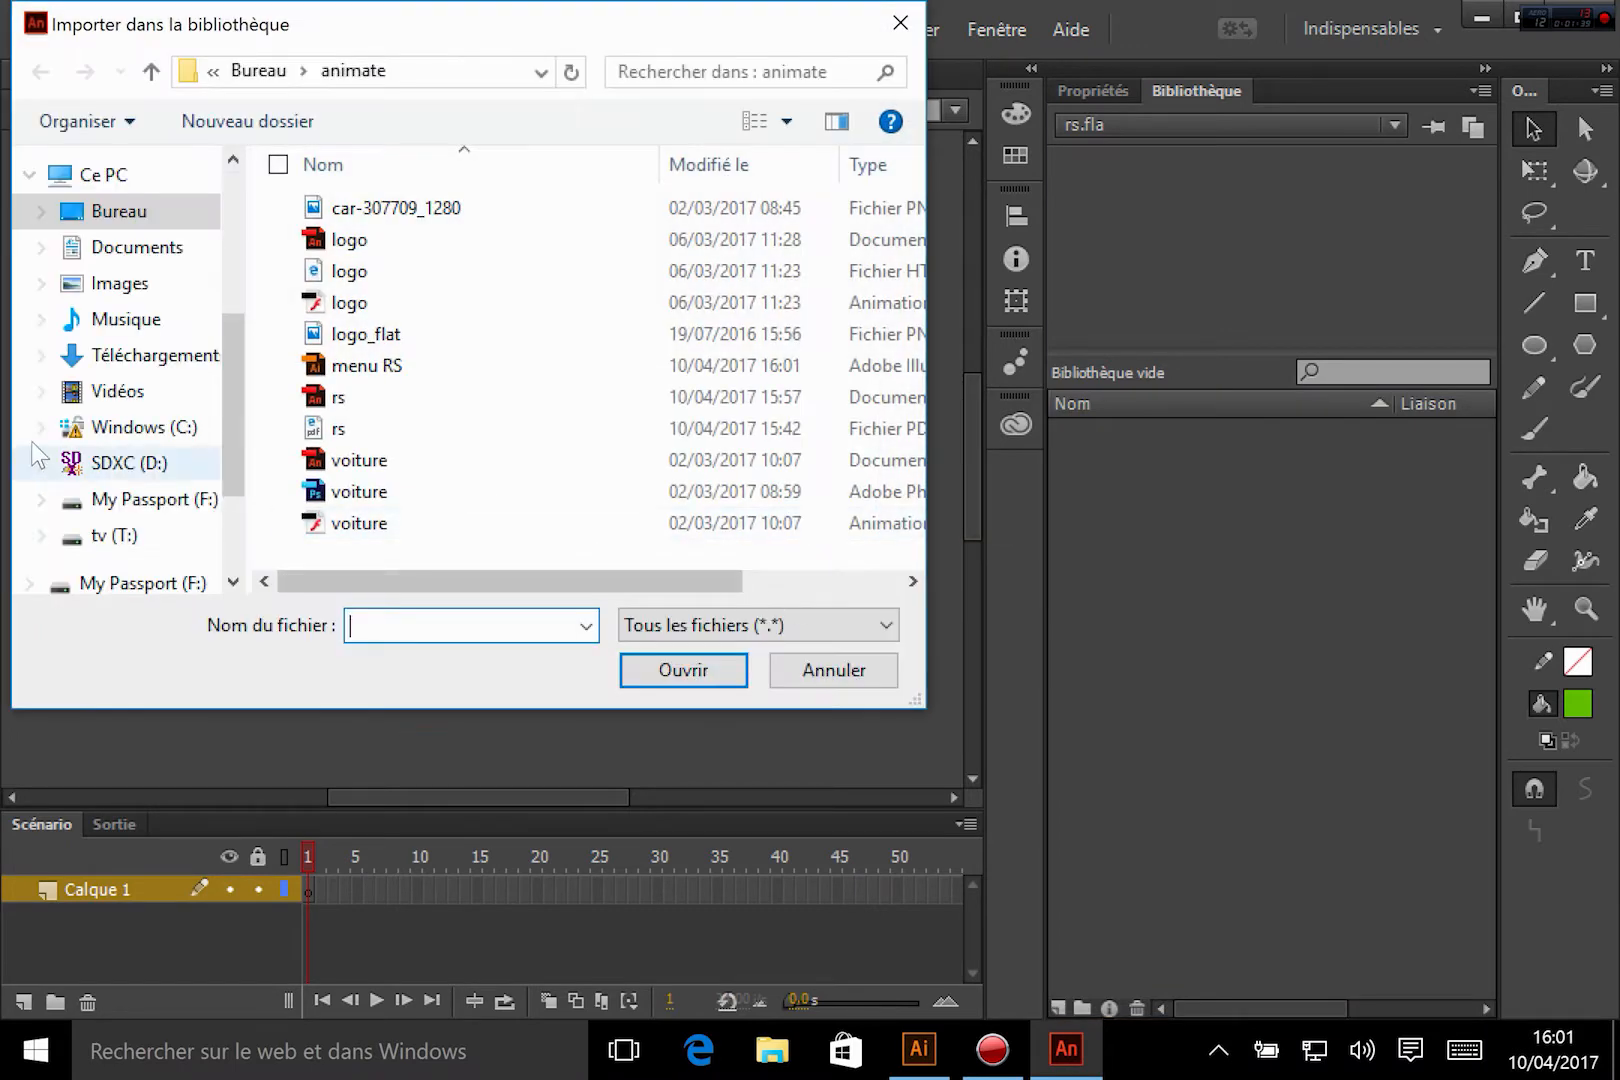
{"action": "double_click", "coordinate": [360, 372]}
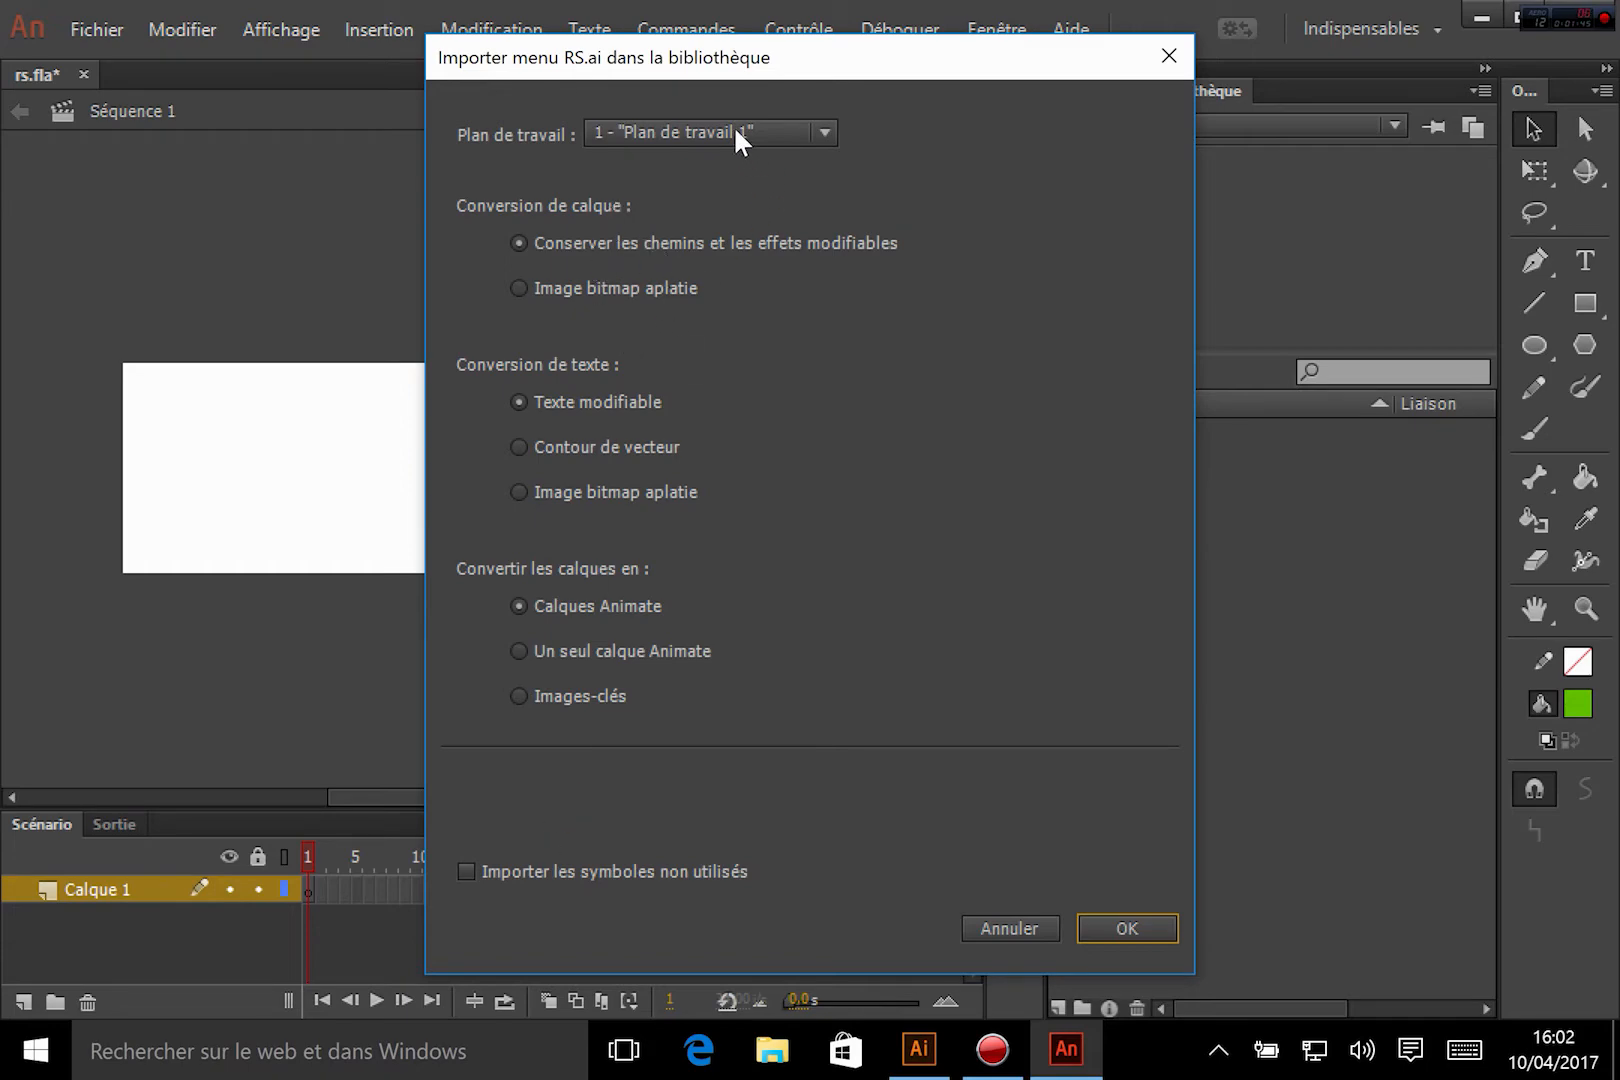
{"action": "left_click", "coordinate": [1121, 932]}
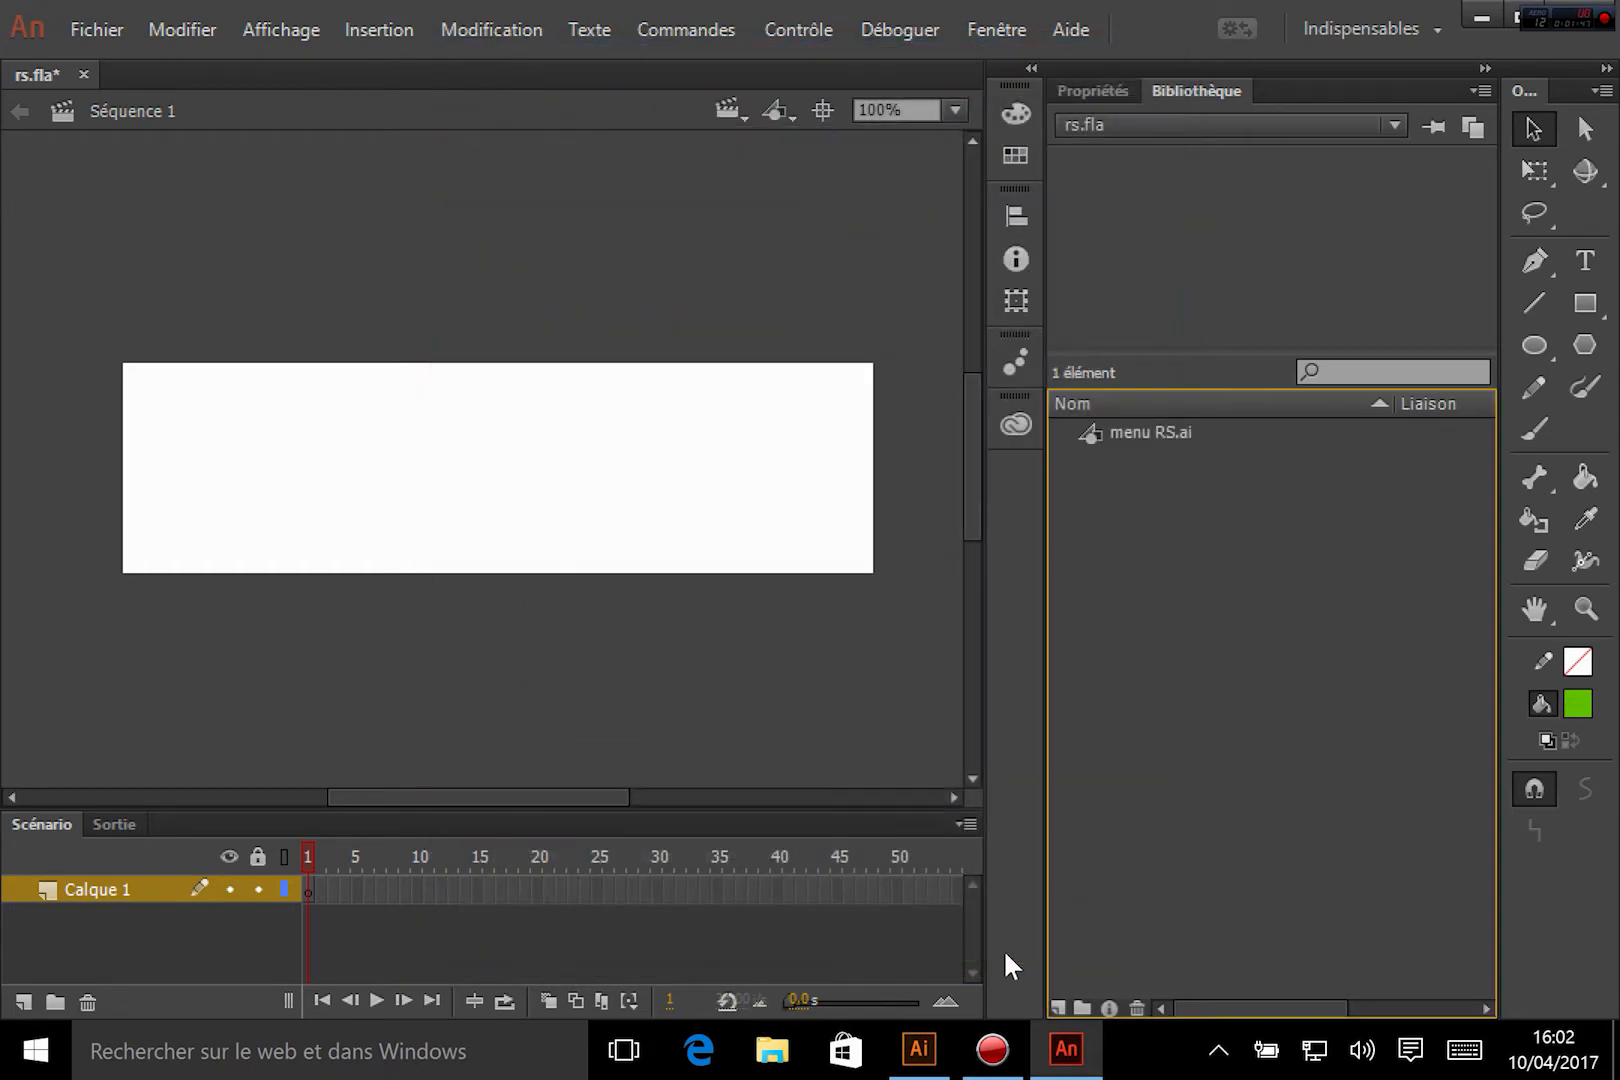
Step: Place the updated menu RS.ai on the stage inside the white area and break it apart into separate objects
{"action": "left_click_drag", "start_coordinate": [1150, 432], "coordinate": [499, 463]}
{"action": "right_click", "coordinate": [436, 525]}
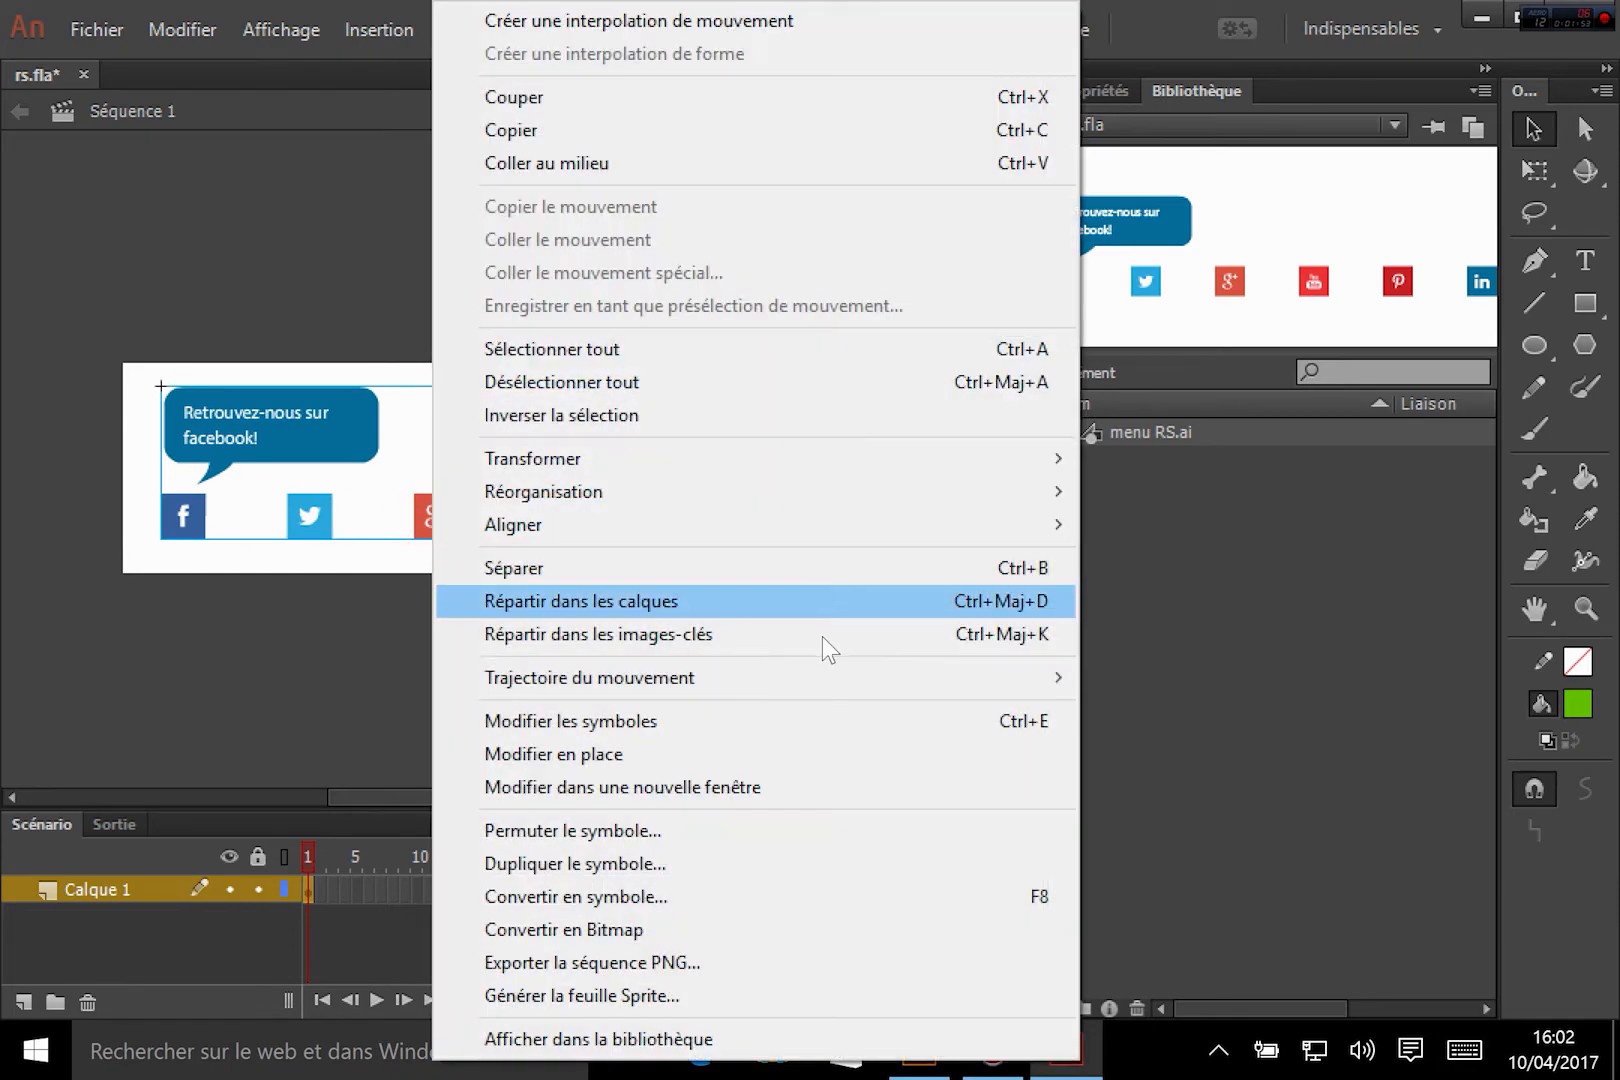
{"action": "left_click", "coordinate": [514, 567]}
{"action": "left_click", "coordinate": [378, 660]}
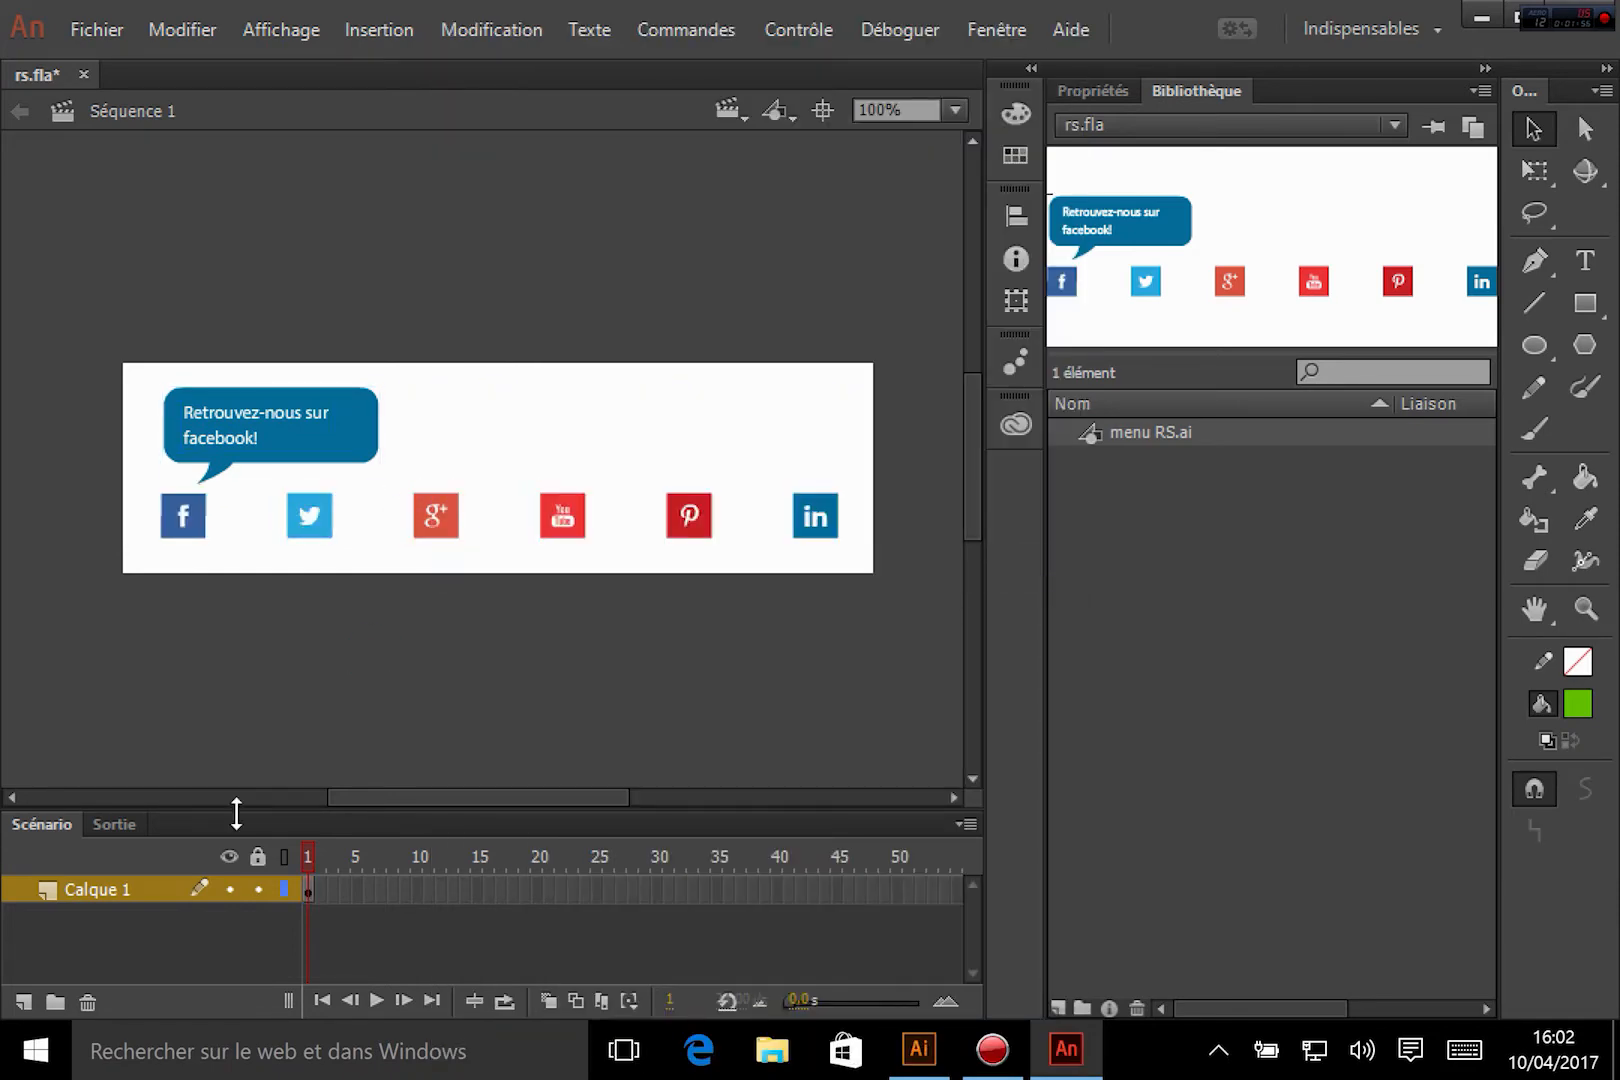
Step: Select each icon in turn, from Facebook to LinkedIn, to check that they are separate objects
{"action": "left_click", "coordinate": [183, 516]}
{"action": "left_click", "coordinate": [318, 524]}
{"action": "left_click", "coordinate": [453, 536]}
{"action": "left_click", "coordinate": [578, 532]}
{"action": "left_click", "coordinate": [712, 526]}
{"action": "left_click", "coordinate": [812, 526]}
{"action": "left_click", "coordinate": [462, 659]}
Step: Convert the Facebook icon into a movie clip symbol (Clip) named "facebook"
{"action": "left_click", "coordinate": [171, 520]}
{"action": "left_click", "coordinate": [220, 509]}
{"action": "left_click", "coordinate": [200, 532]}
{"action": "right_click", "coordinate": [192, 528]}
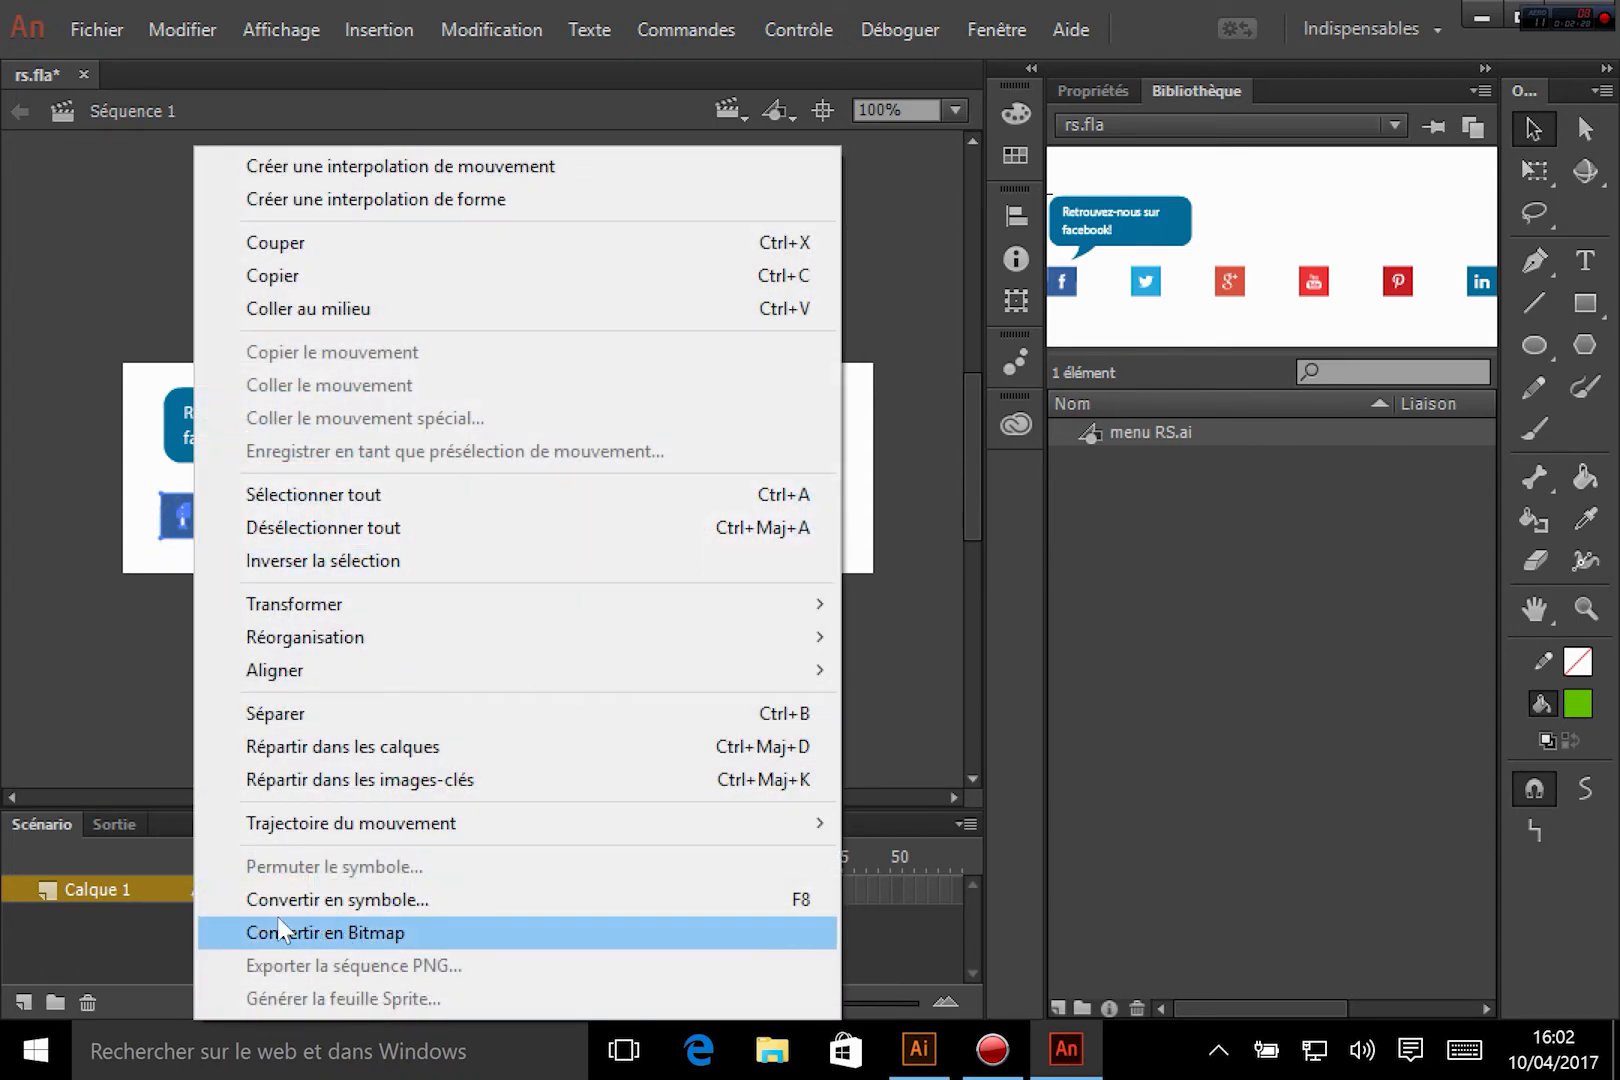
{"action": "left_click", "coordinate": [340, 900]}
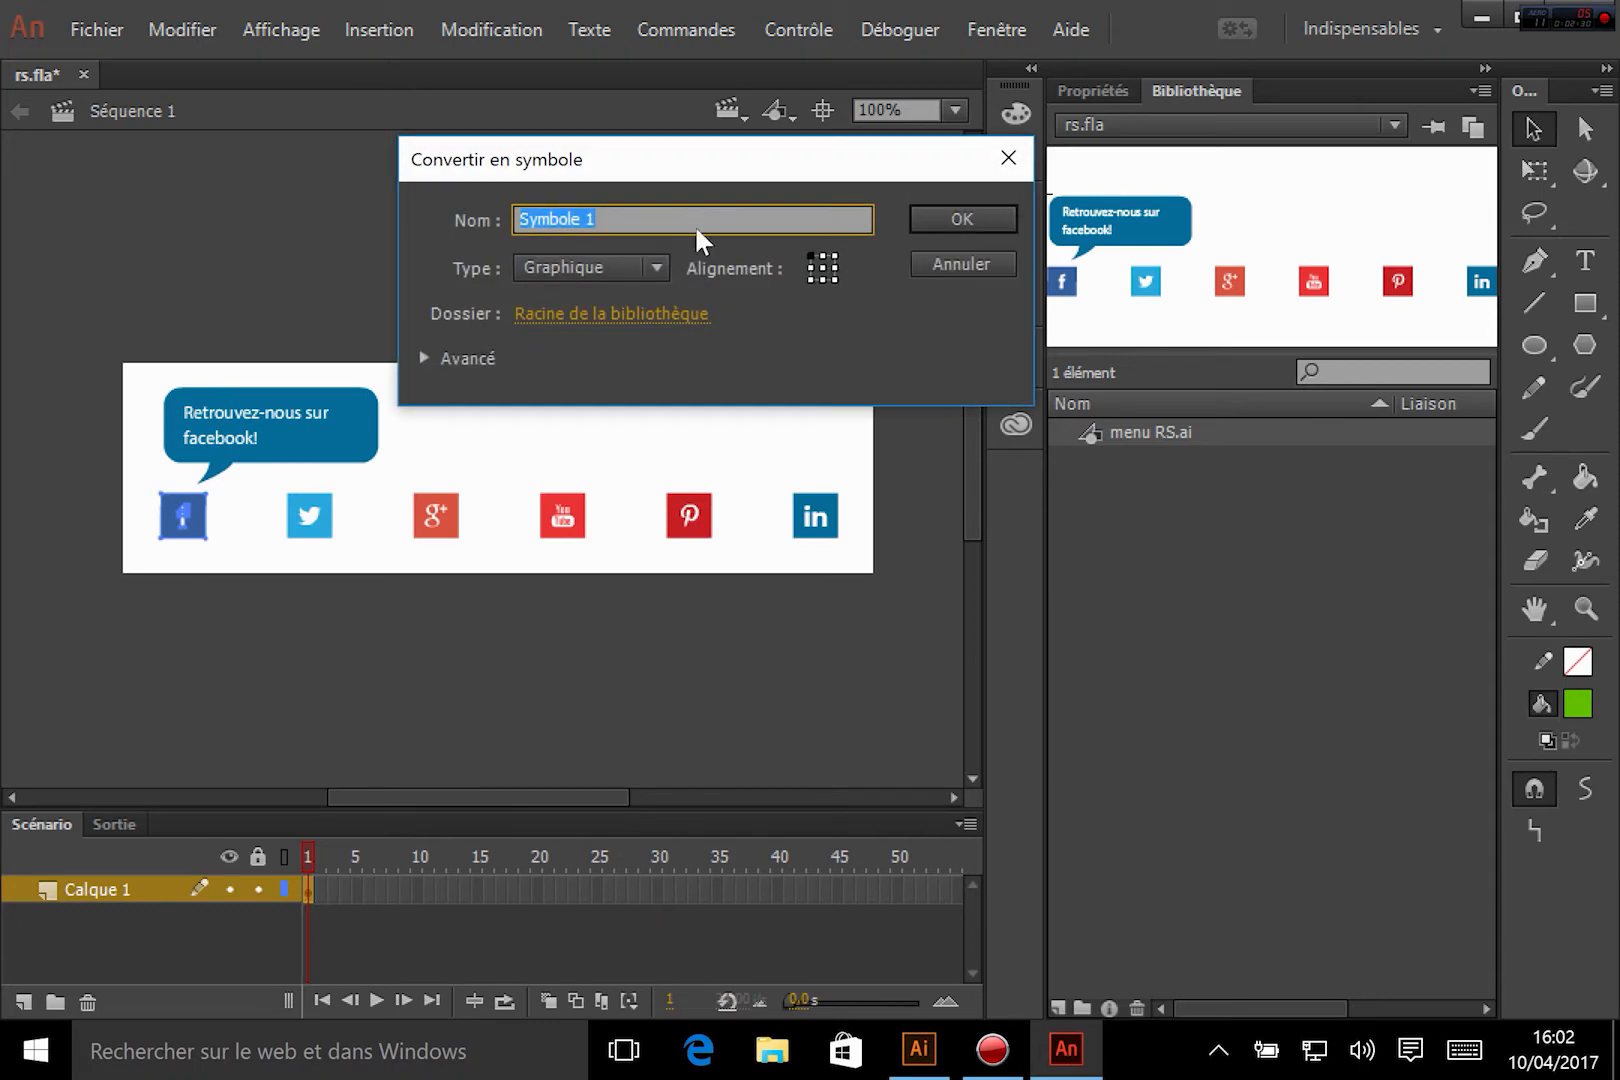
{"action": "left_click", "coordinate": [566, 267]}
{"action": "left_click", "coordinate": [567, 299]}
{"action": "type", "text": "facebook"}
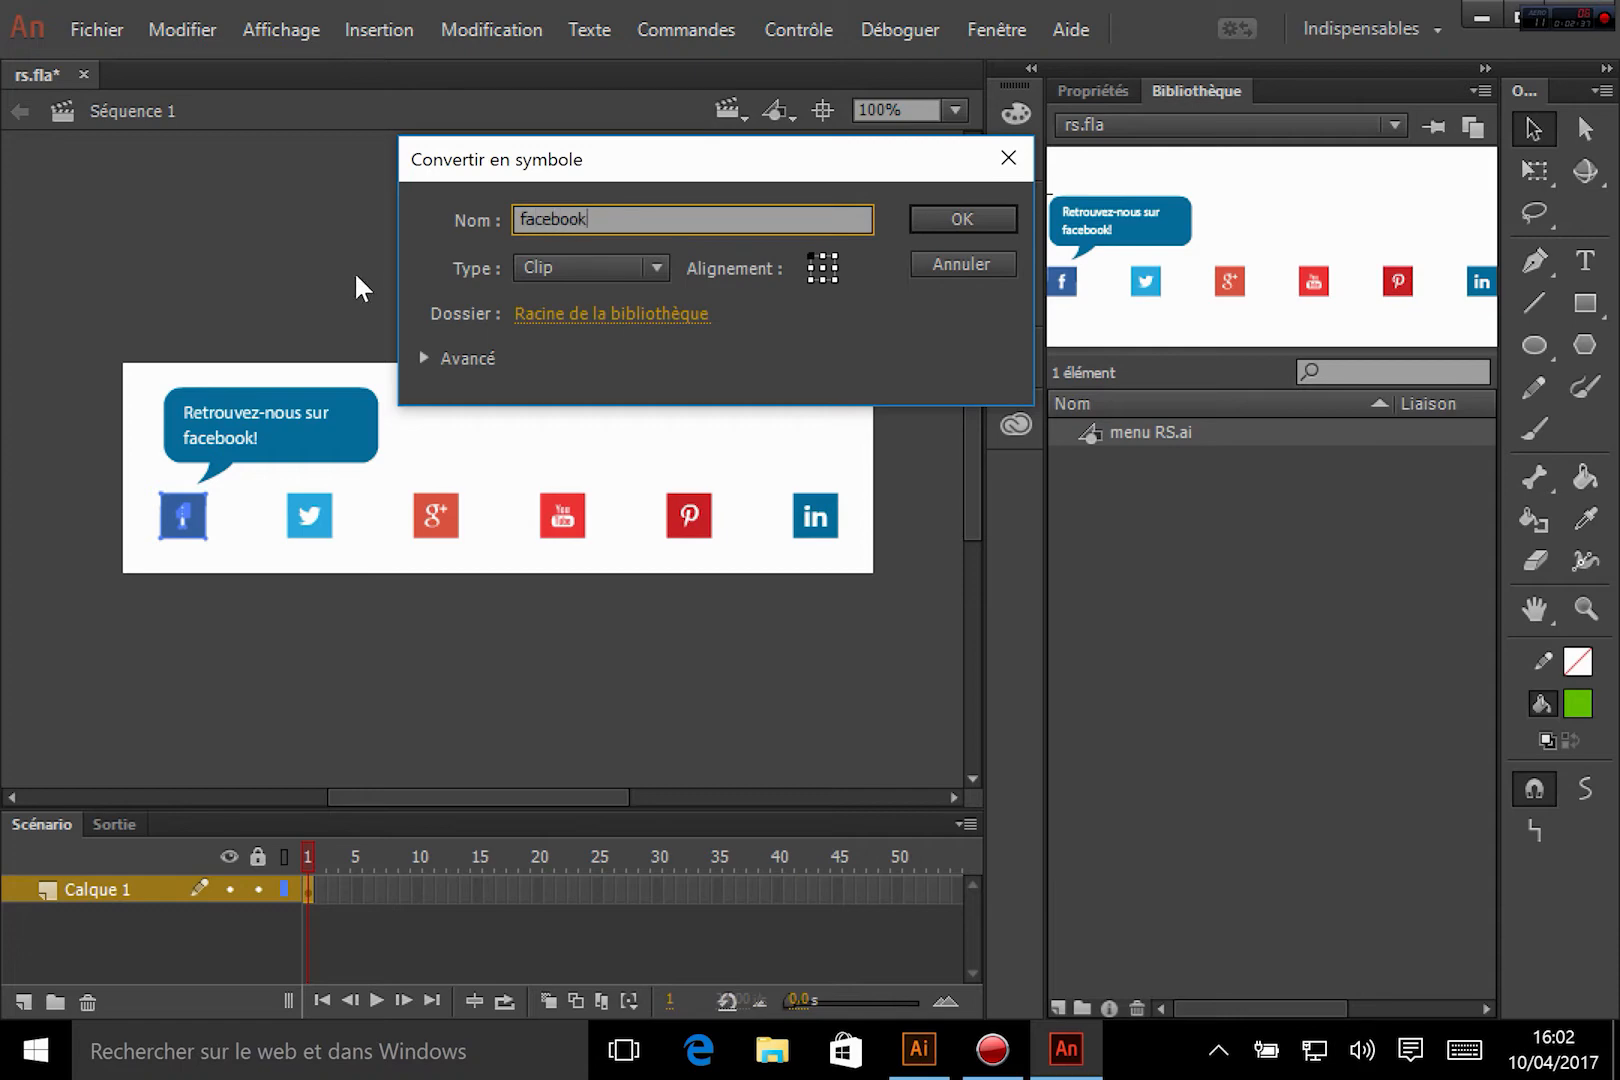
{"action": "key", "text": "Return"}
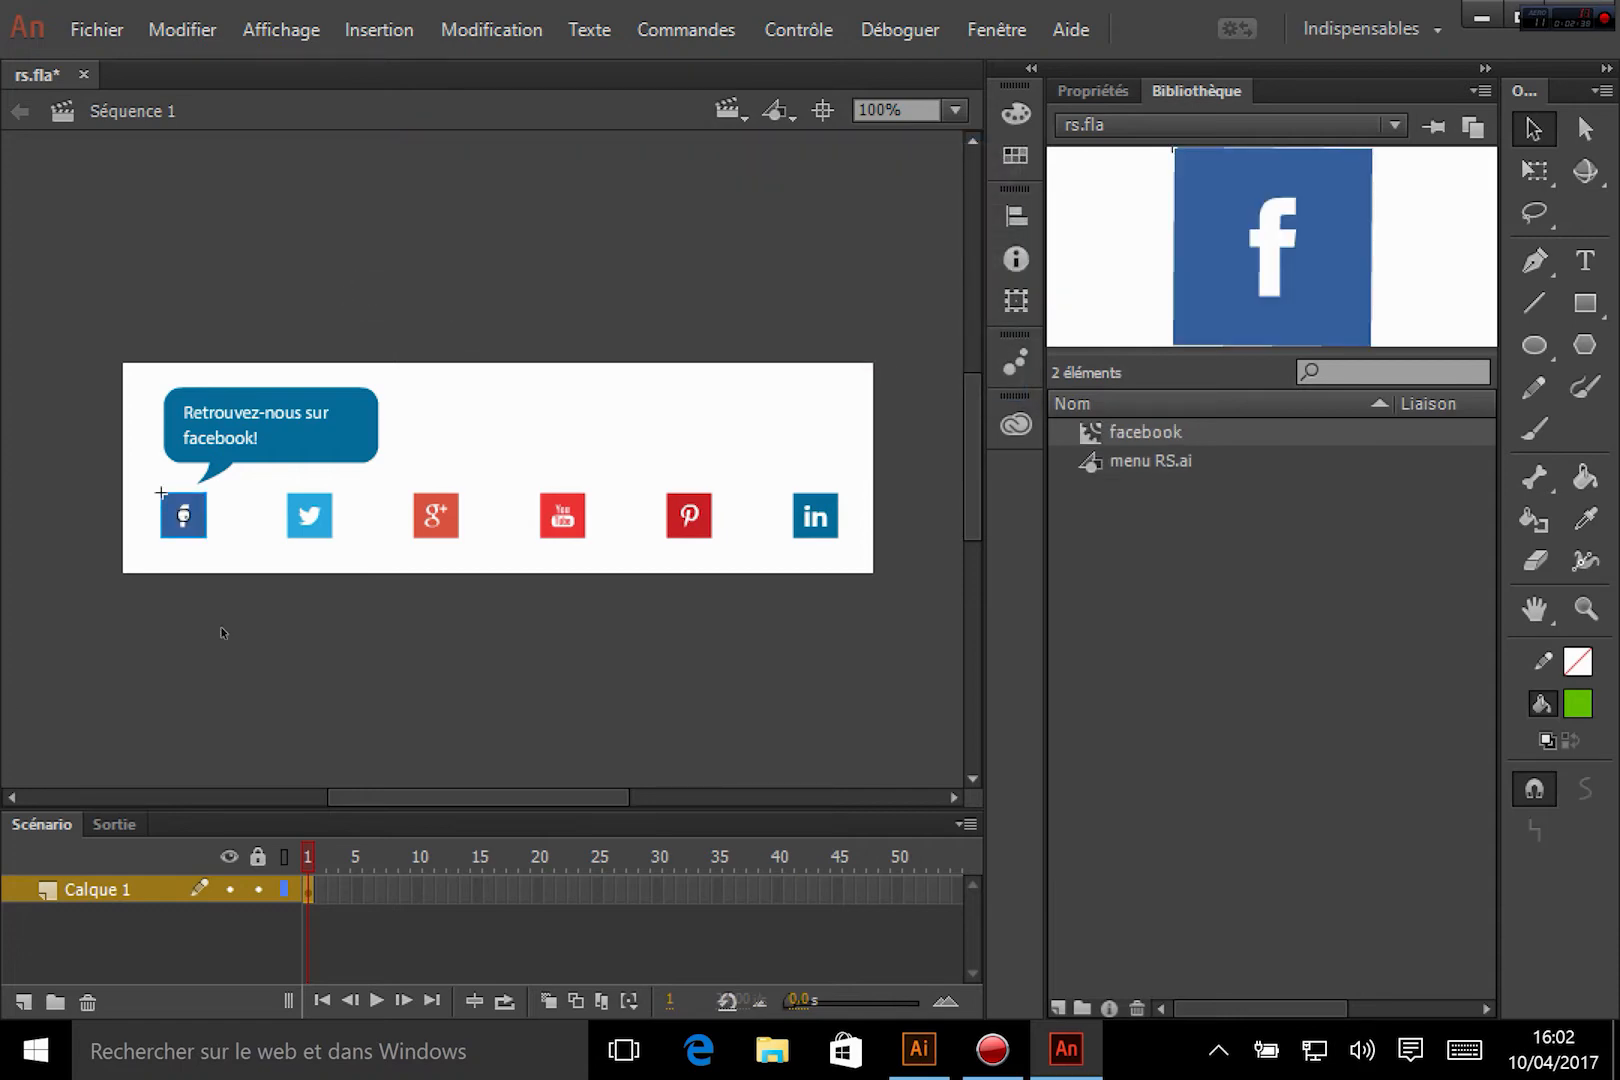
Step: Convert the Twitter icon into a movie clip symbol (Clip) named "twitter"
{"action": "left_click", "coordinate": [307, 520]}
{"action": "right_click", "coordinate": [307, 520]}
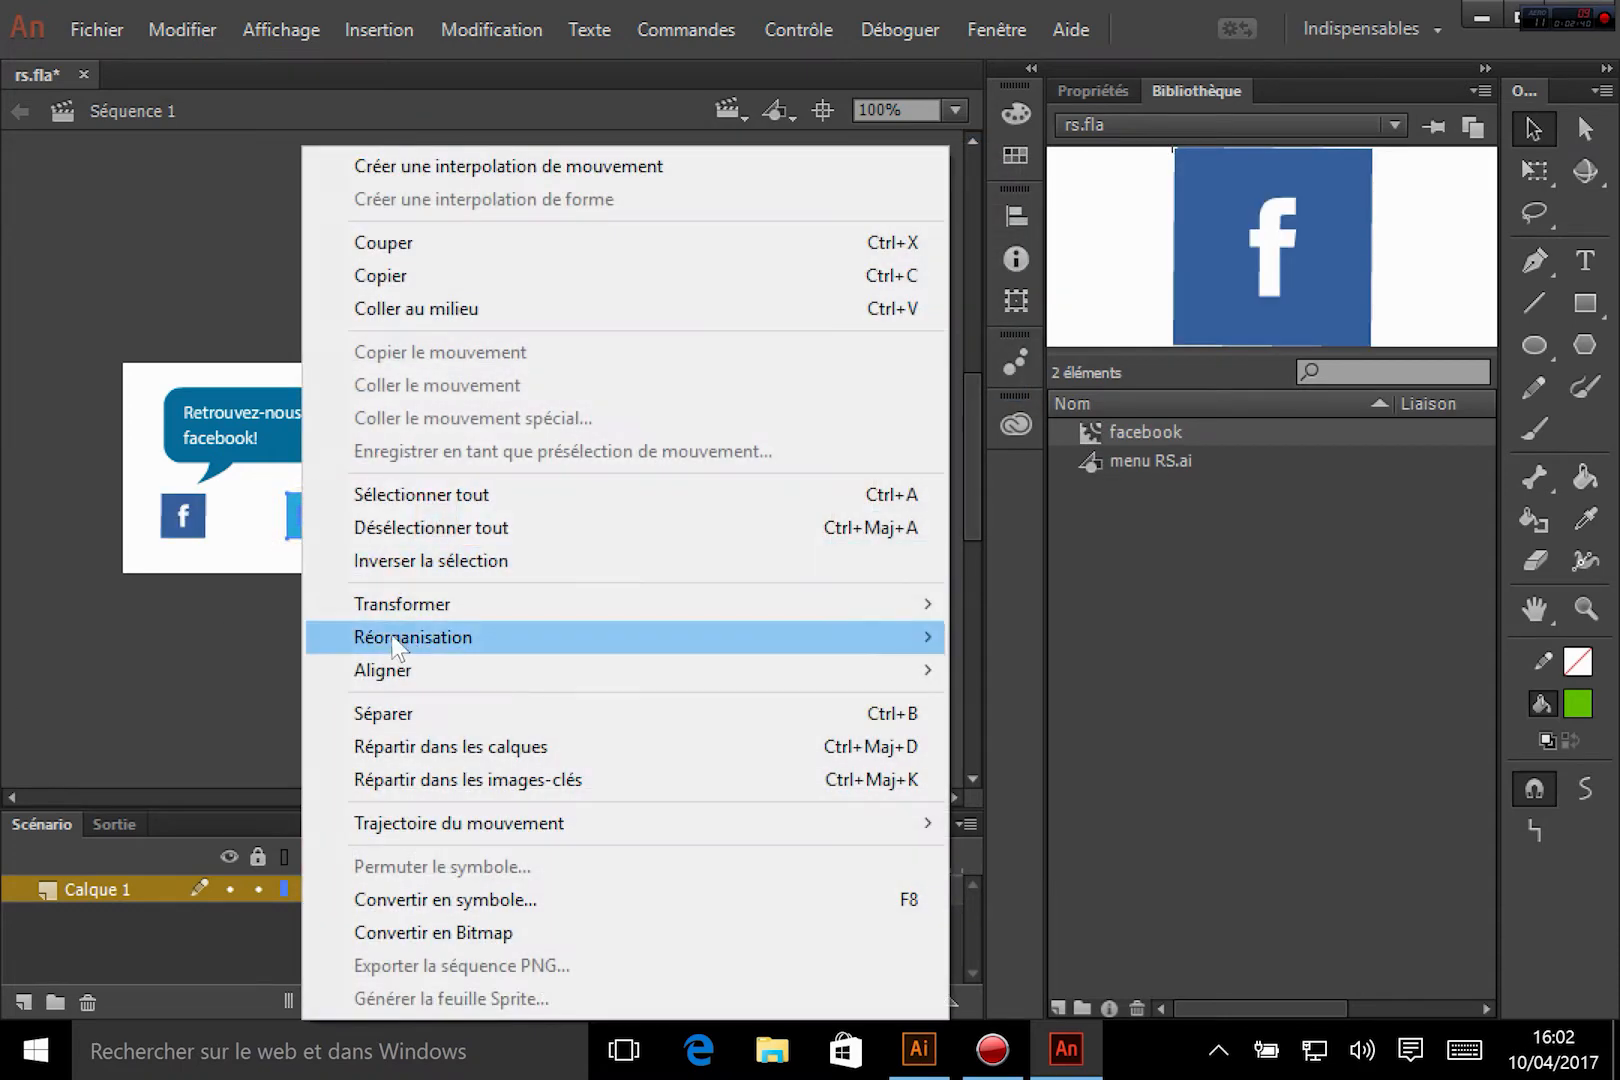
{"action": "left_click", "coordinate": [450, 899]}
{"action": "type", "text": "twitter"}
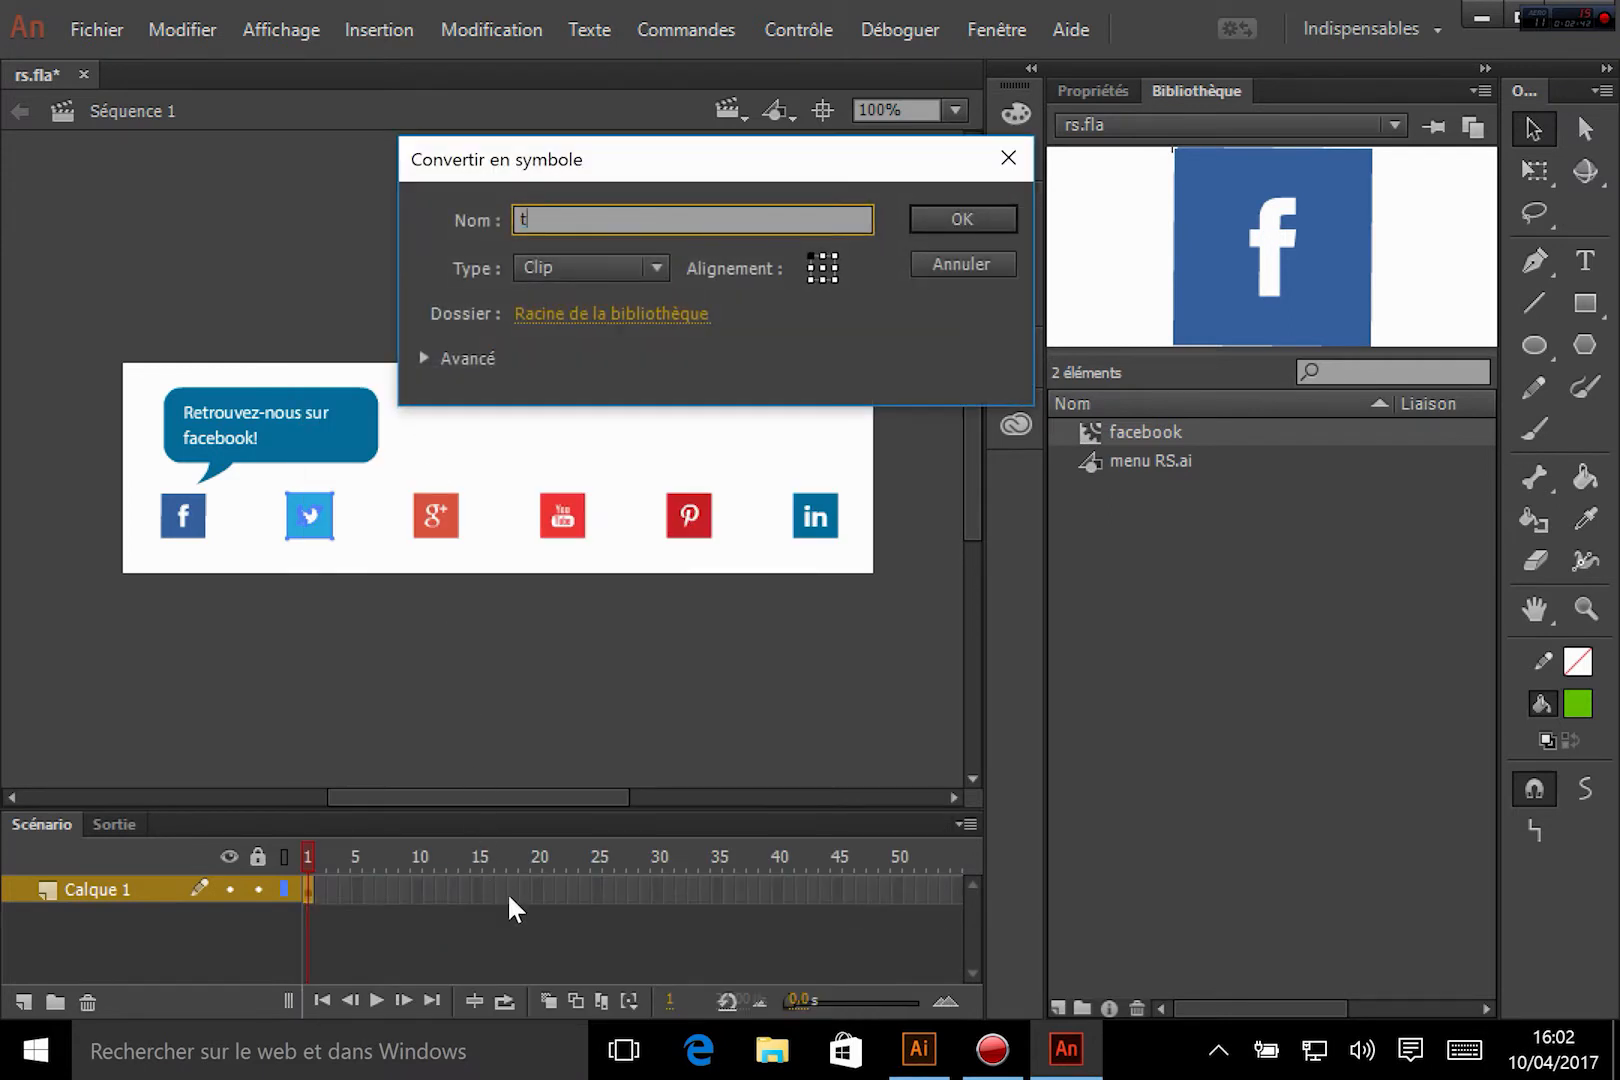
{"action": "key", "text": "Return"}
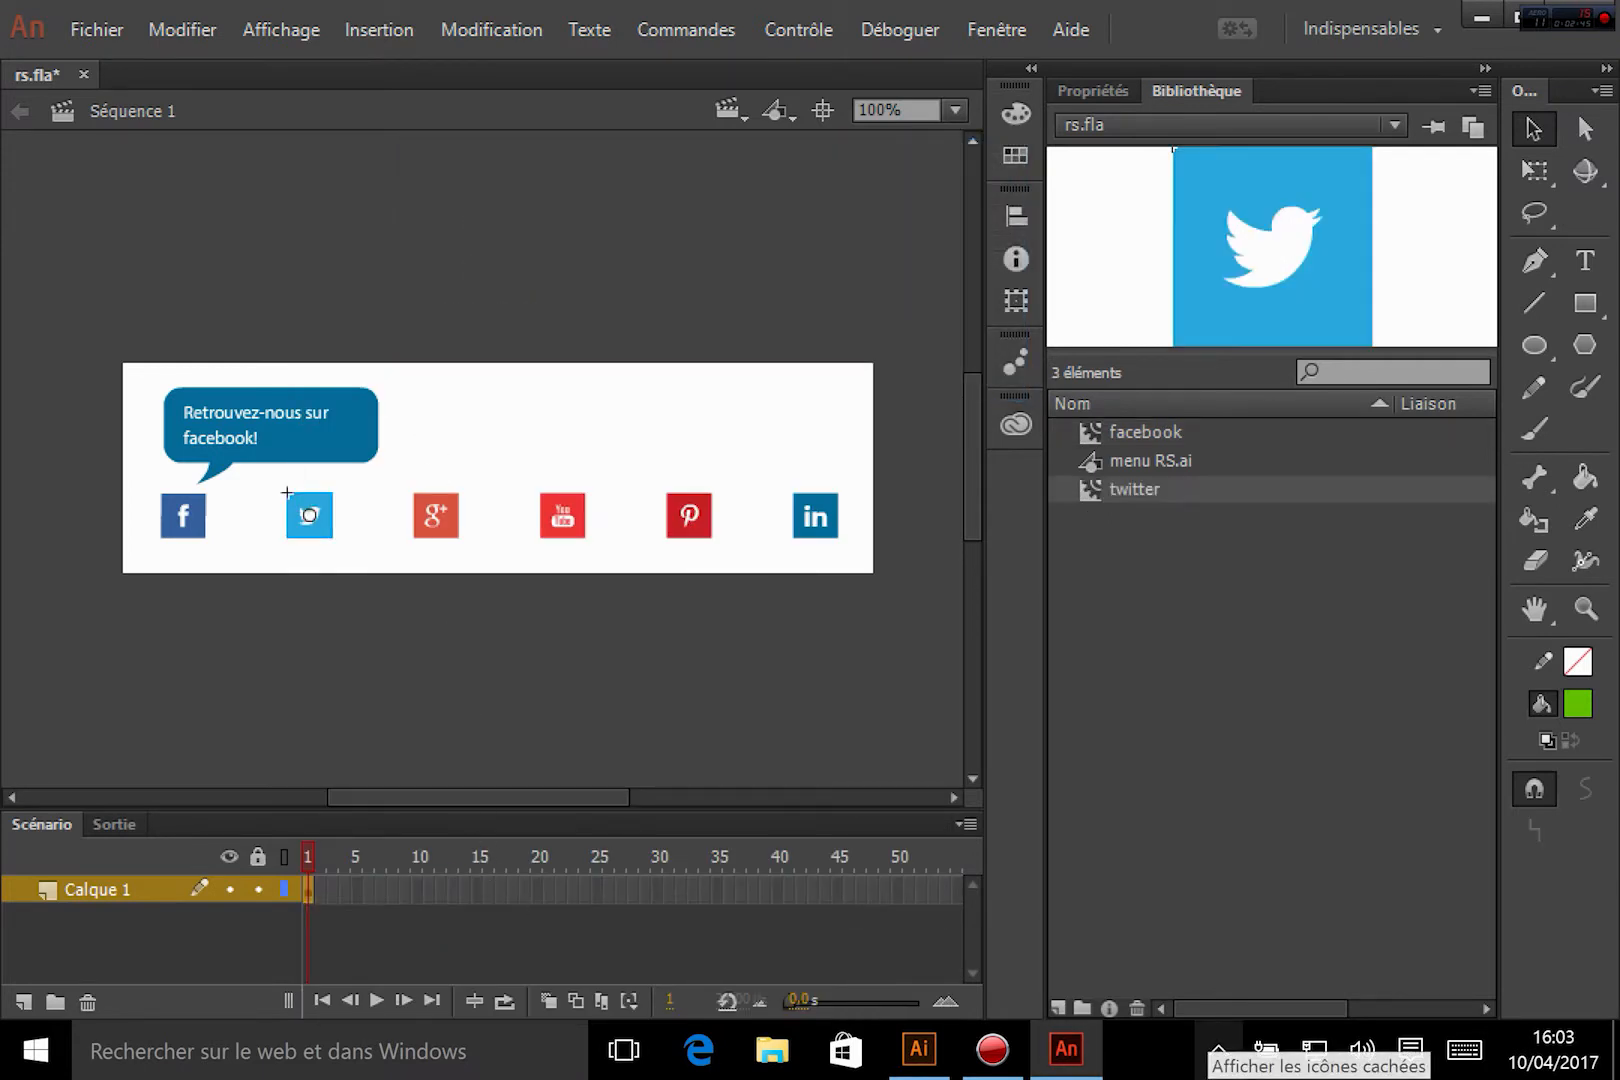
Step: Convert the Google+ icon into a movie clip symbol (Clip) named "googleplus"
{"action": "left_click", "coordinate": [476, 546]}
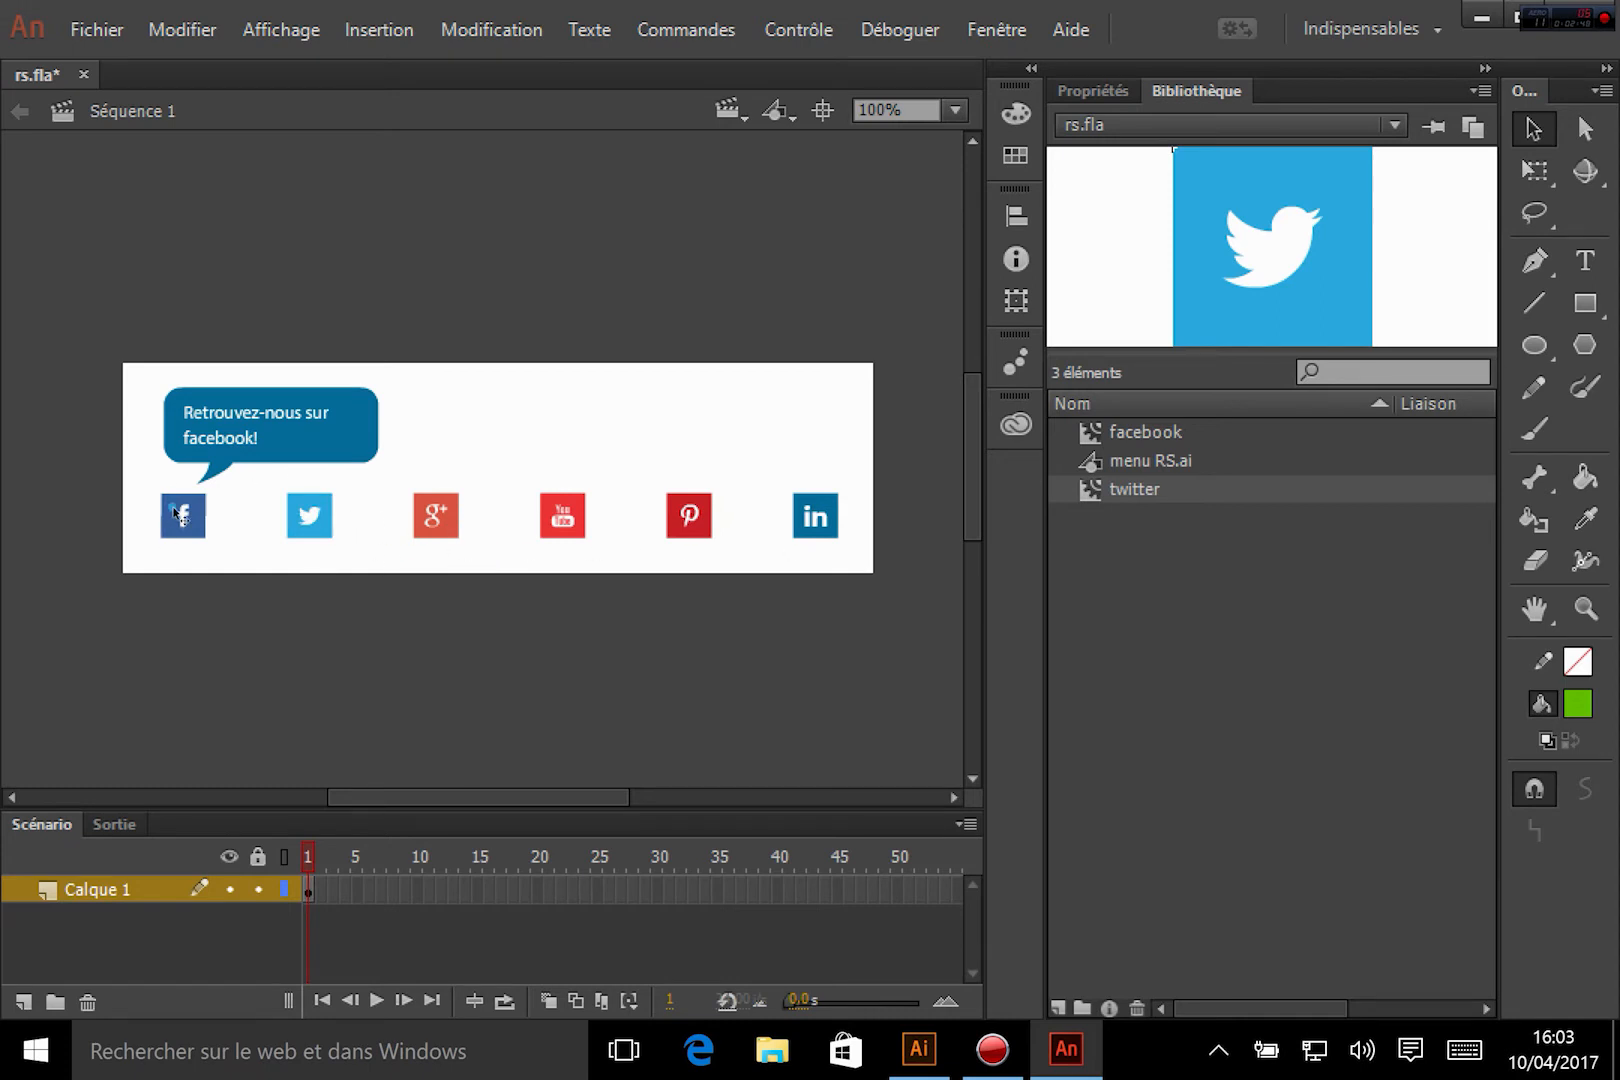
{"action": "left_click", "coordinate": [318, 528]}
{"action": "left_click", "coordinate": [437, 528]}
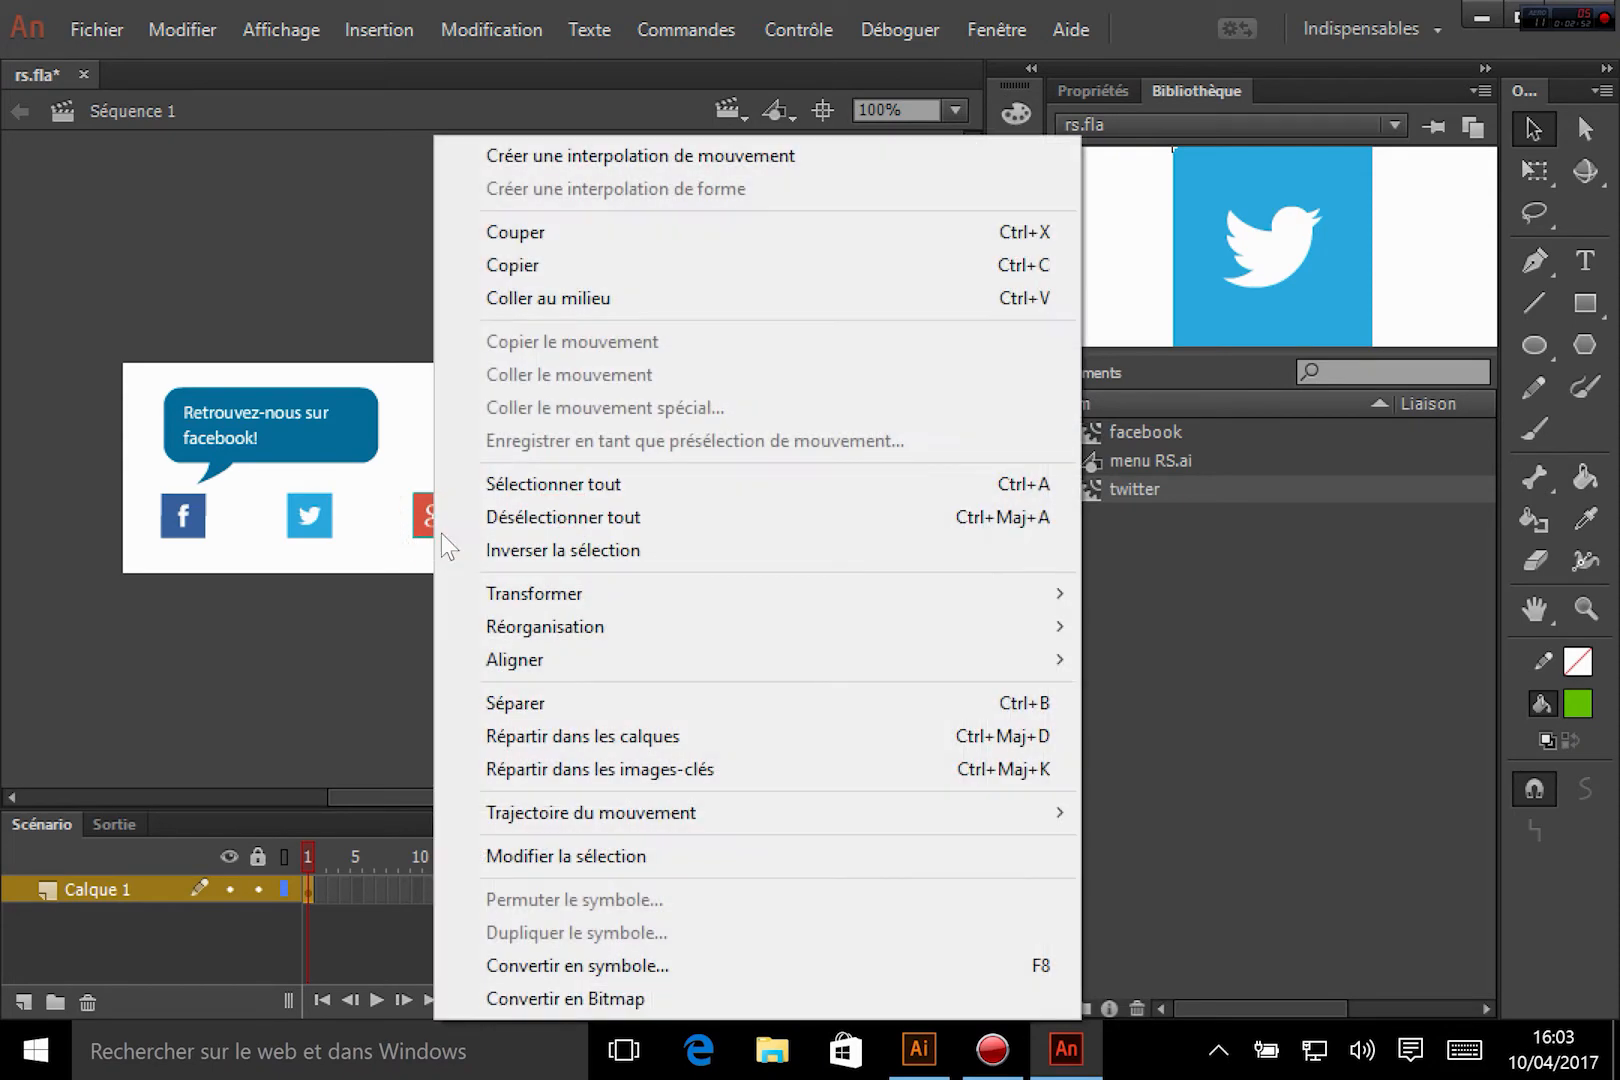
{"action": "right_click", "coordinate": [440, 533]}
{"action": "left_click", "coordinate": [575, 965]}
{"action": "type", "text": "g"}
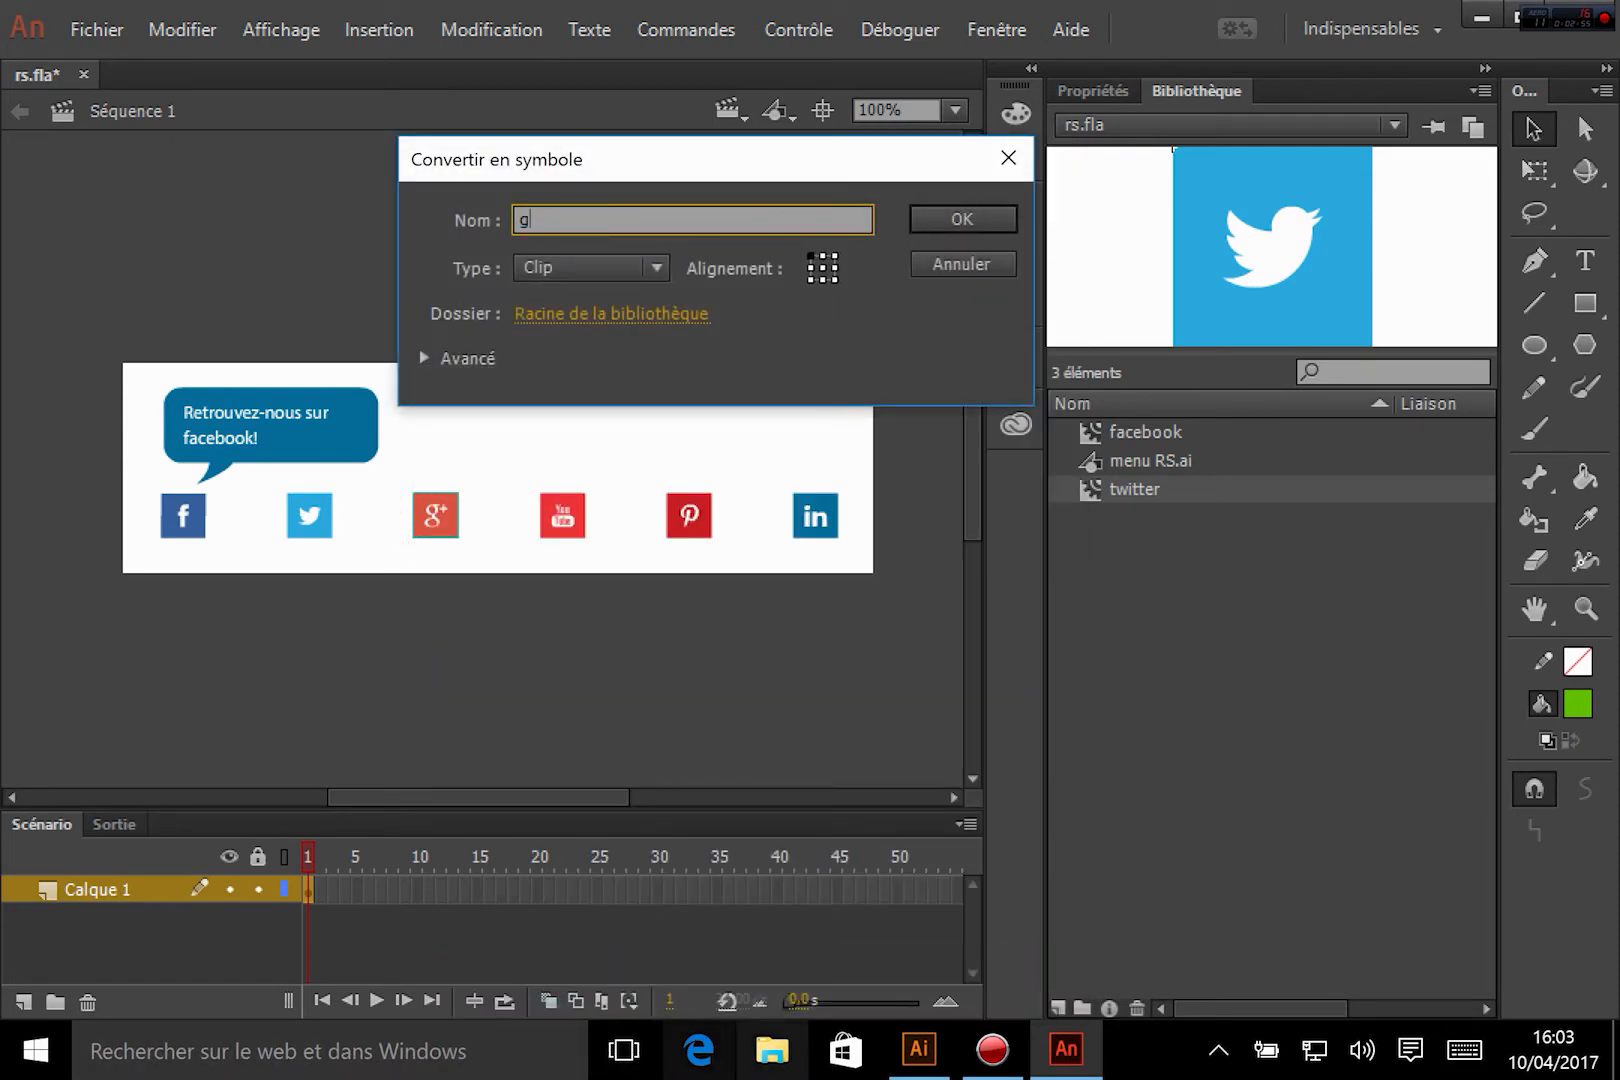
{"action": "type", "text": "oogleplus"}
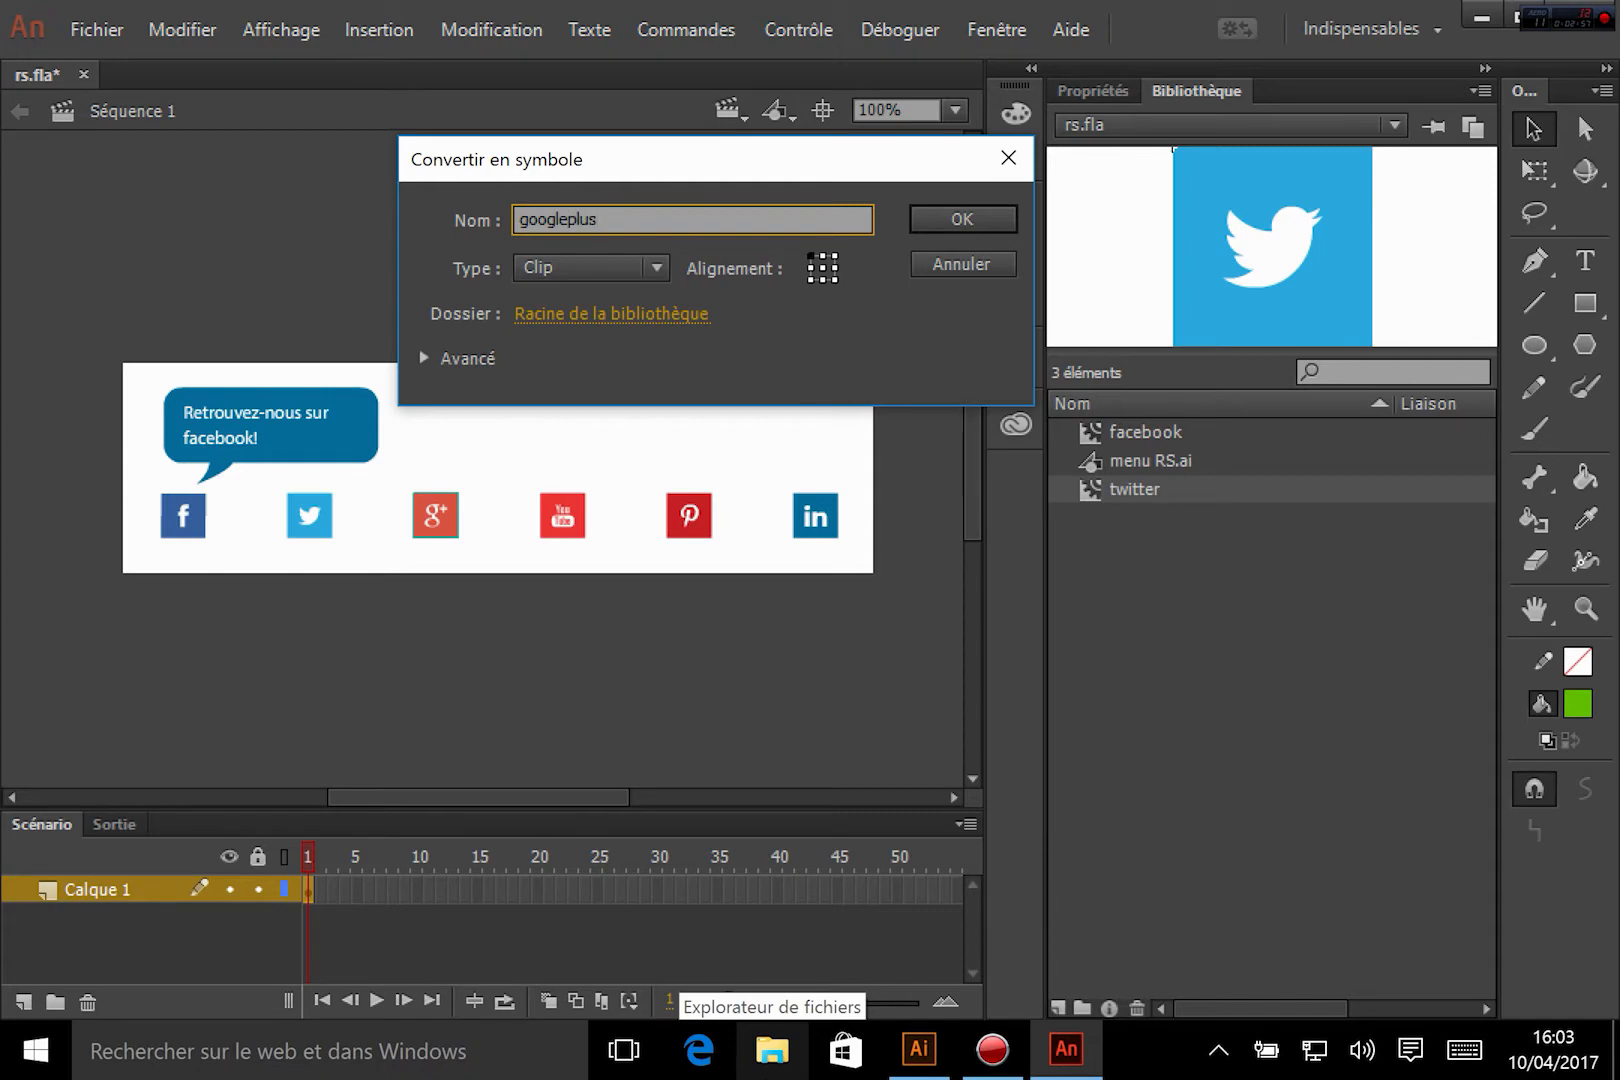
{"action": "key", "text": "Return"}
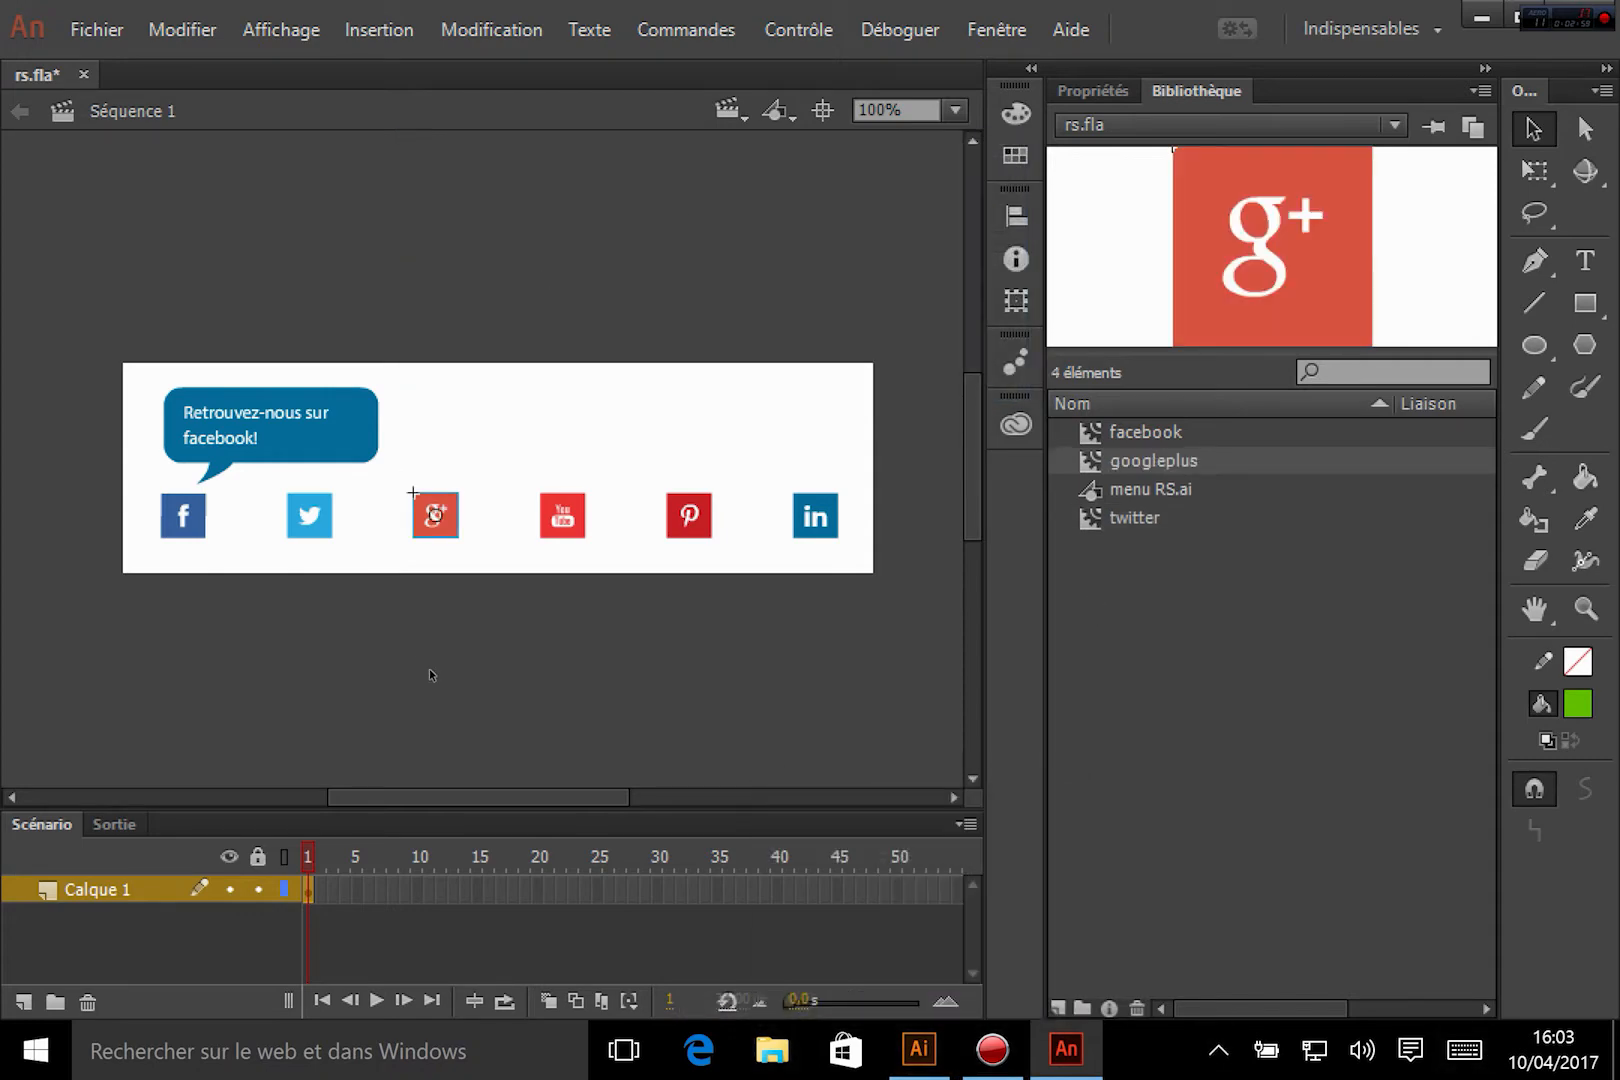
Step: Convert the speech bubble together with its text above the Facebook icon into a movie clip symbol (Clip) named "bullefacebook"
{"action": "left_click", "coordinate": [201, 538]}
{"action": "left_click", "coordinate": [243, 560]}
{"action": "left_click", "coordinate": [372, 438]}
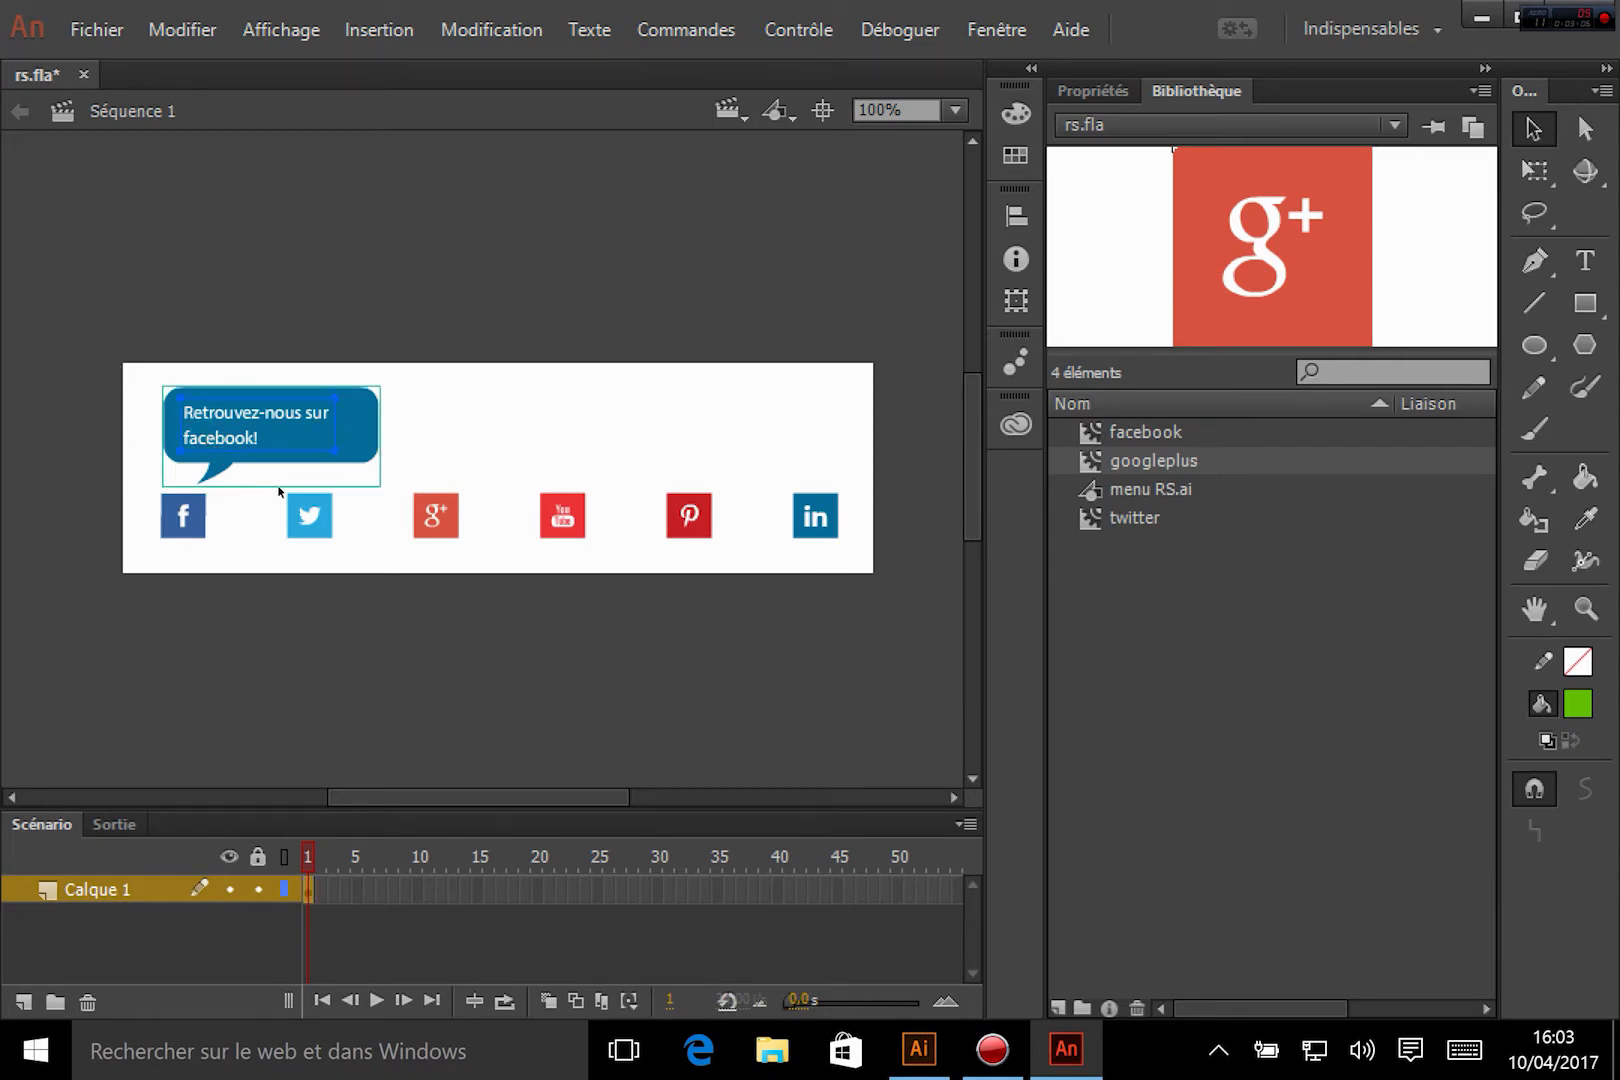
{"action": "right_click", "coordinate": [301, 434]}
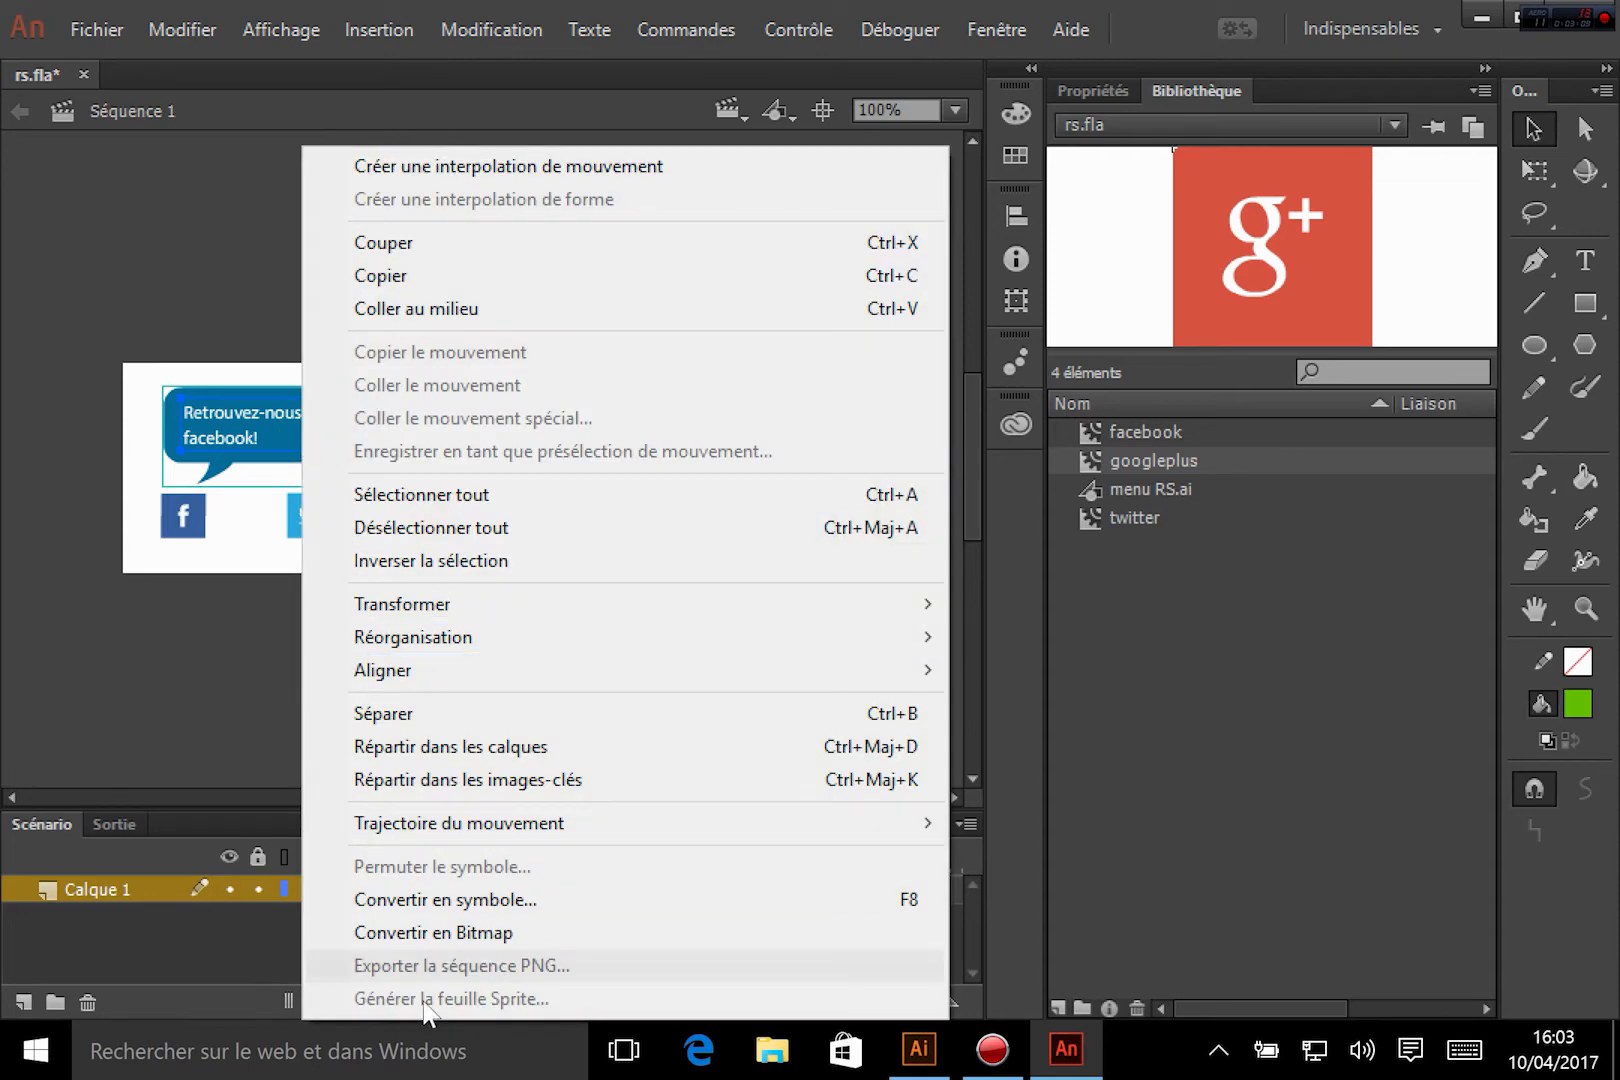
{"action": "left_click", "coordinate": [492, 901]}
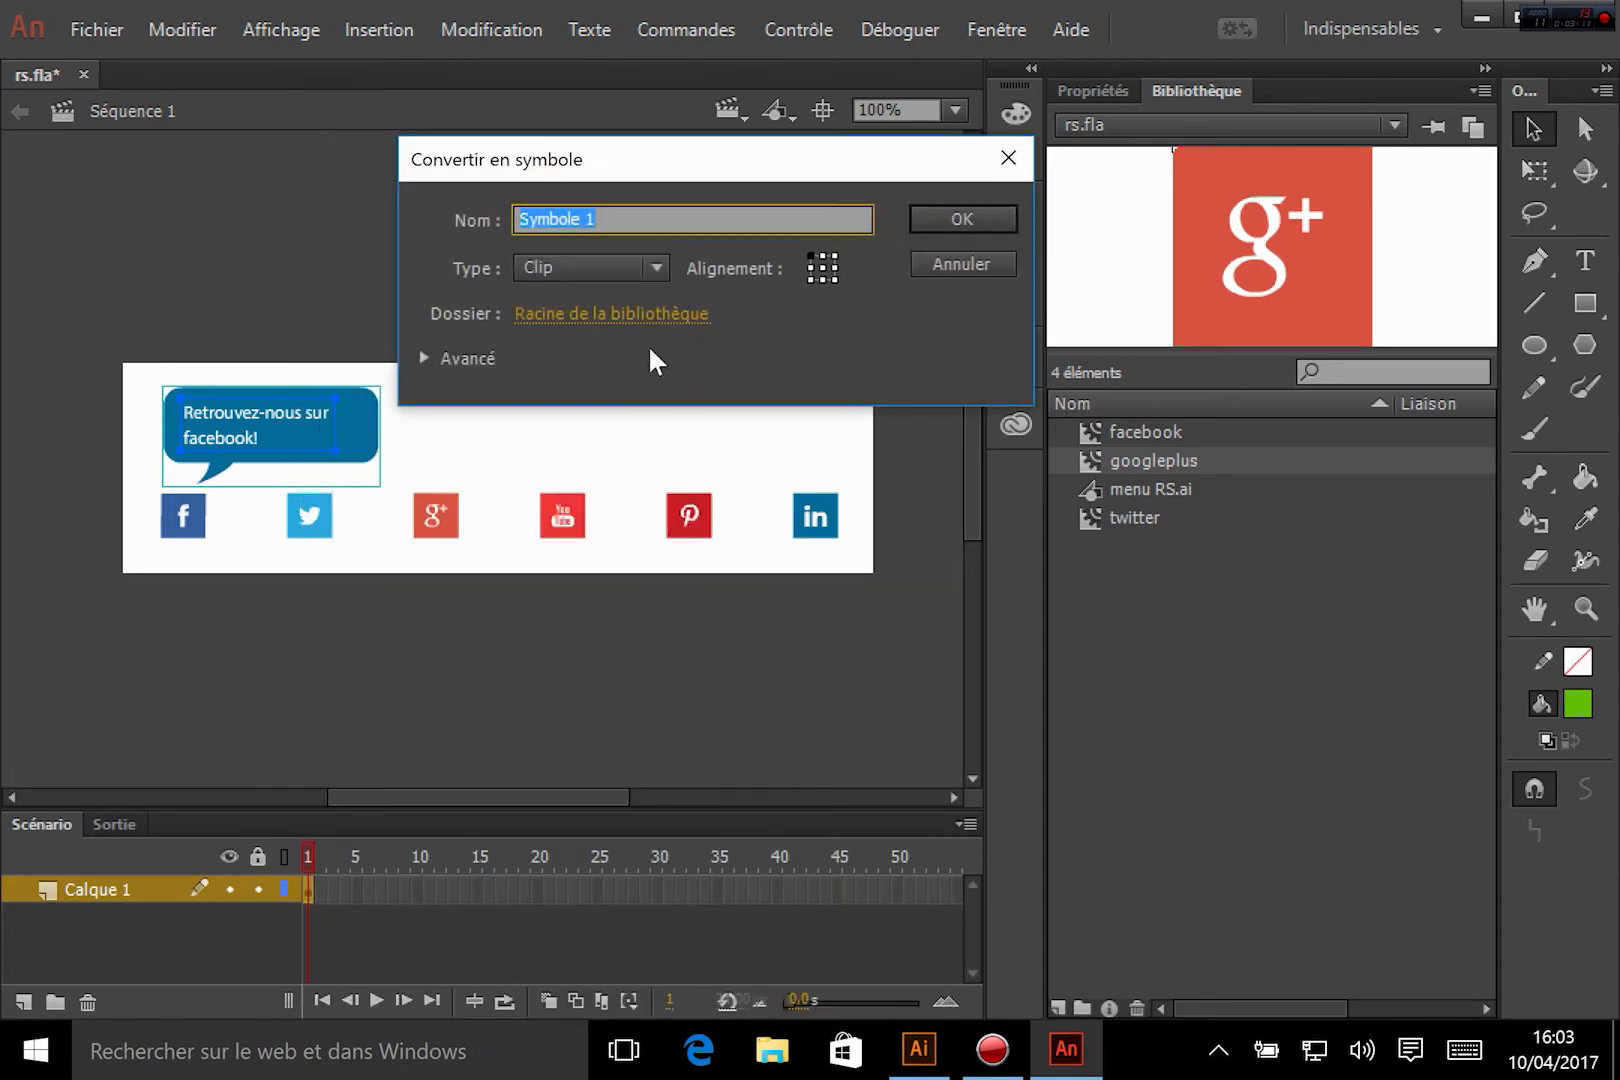
{"action": "type", "text": "bullefacebook"}
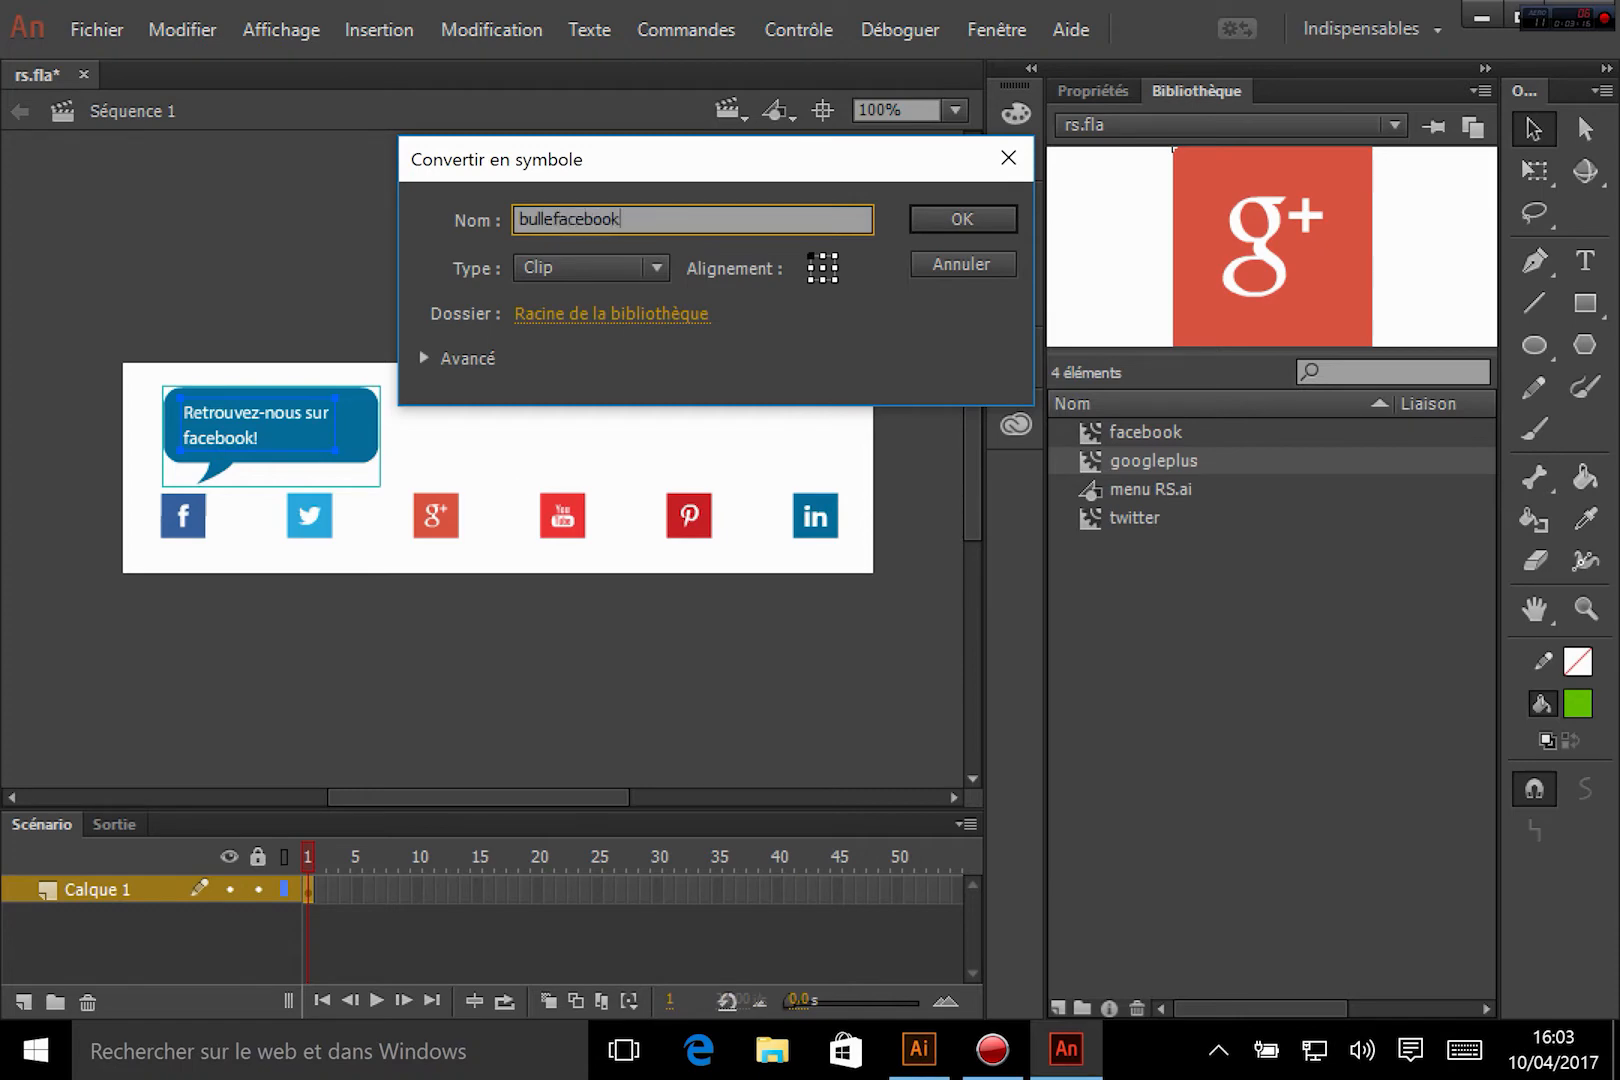
{"action": "key", "text": "Return"}
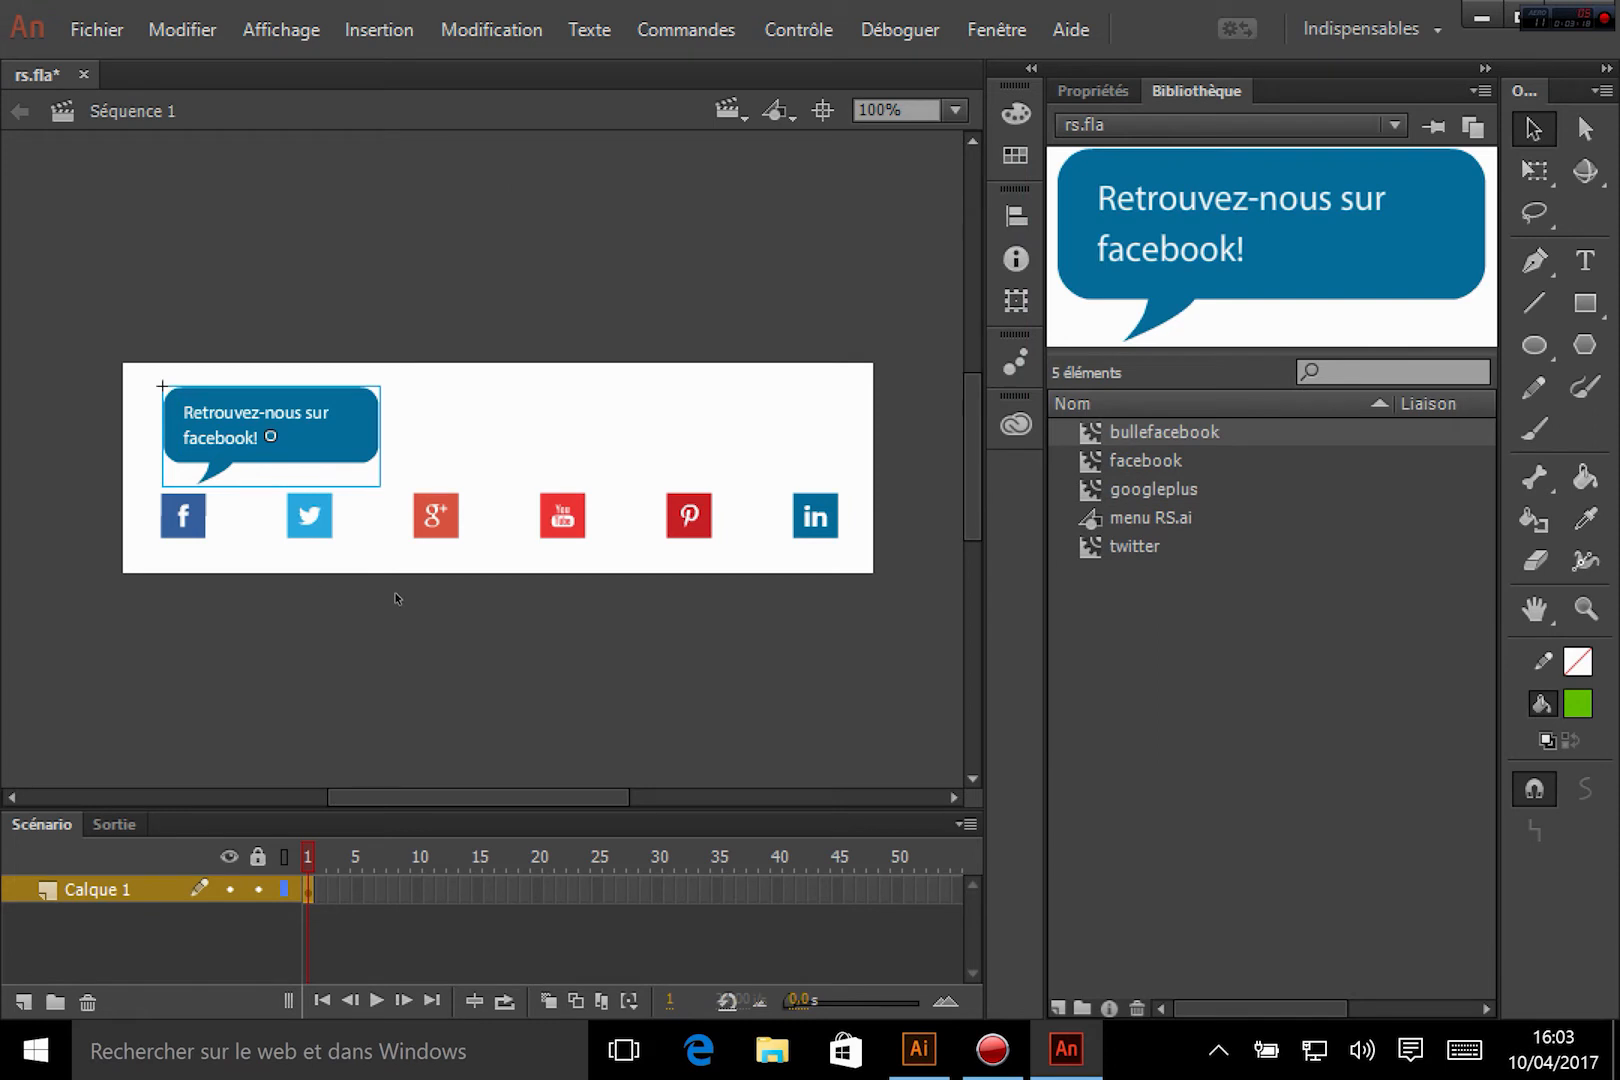
{"action": "left_click", "coordinate": [330, 702]}
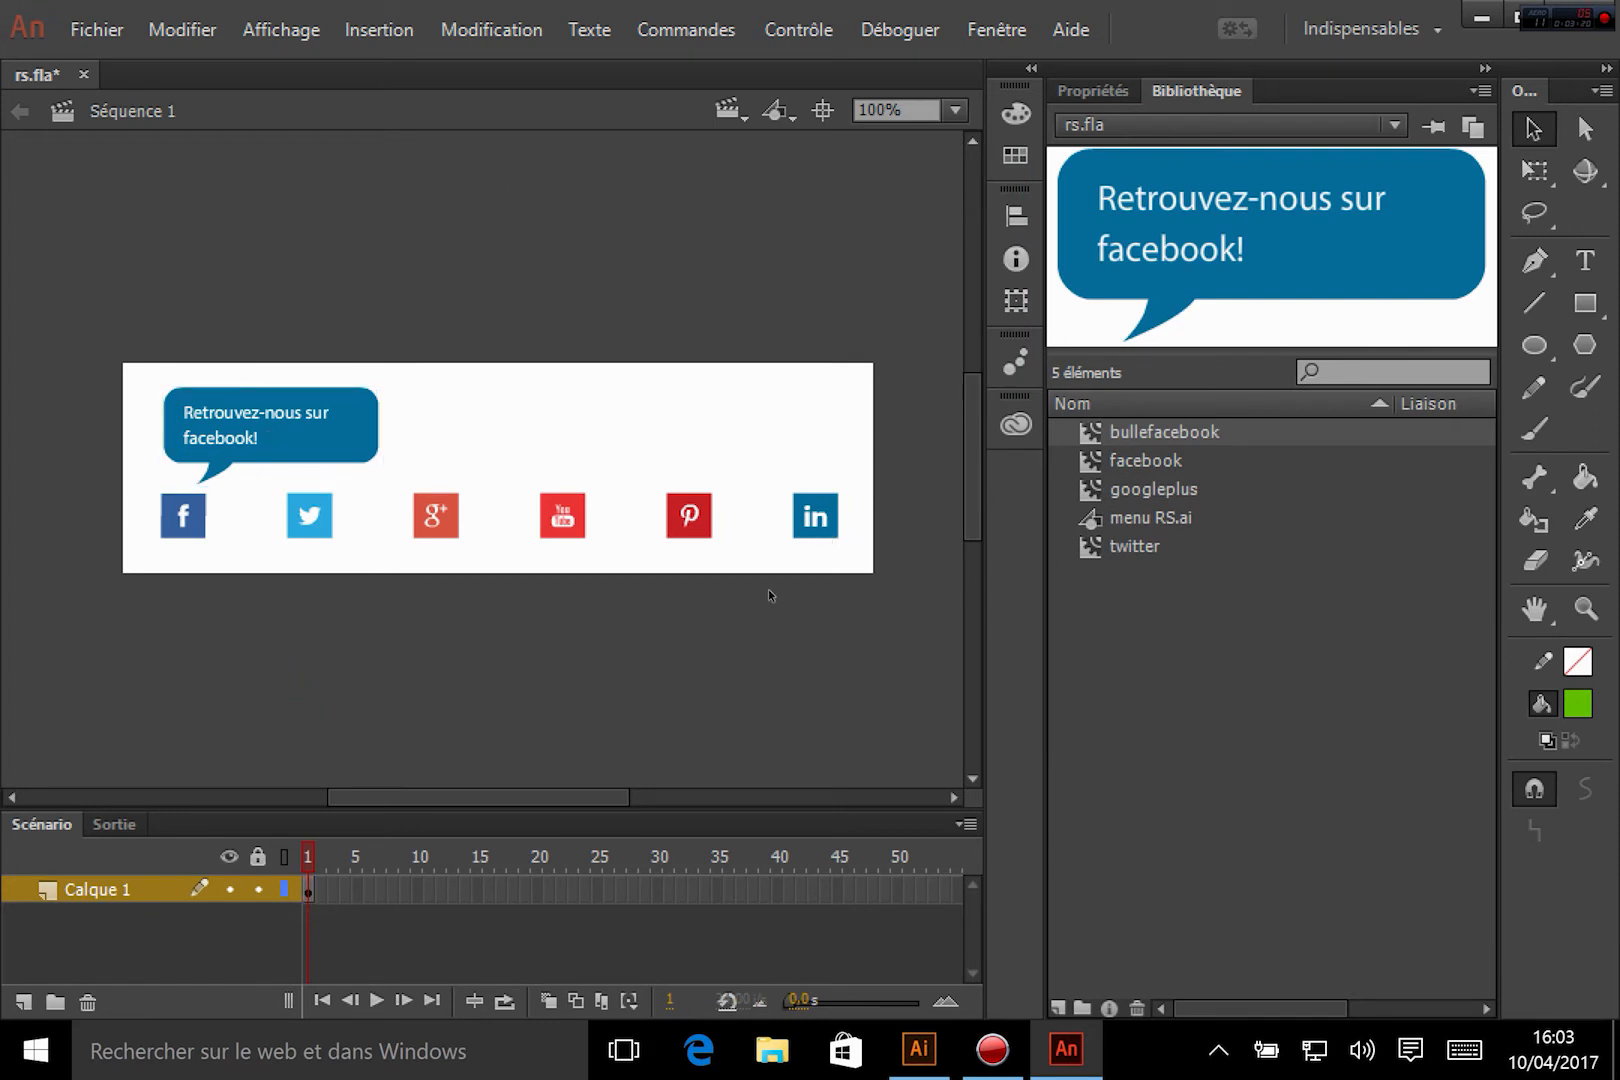
Step: Select the speech bubble on the stage and preview the facebook, googleplus, menu RS.ai and twitter items in the library
{"action": "left_click", "coordinate": [274, 444]}
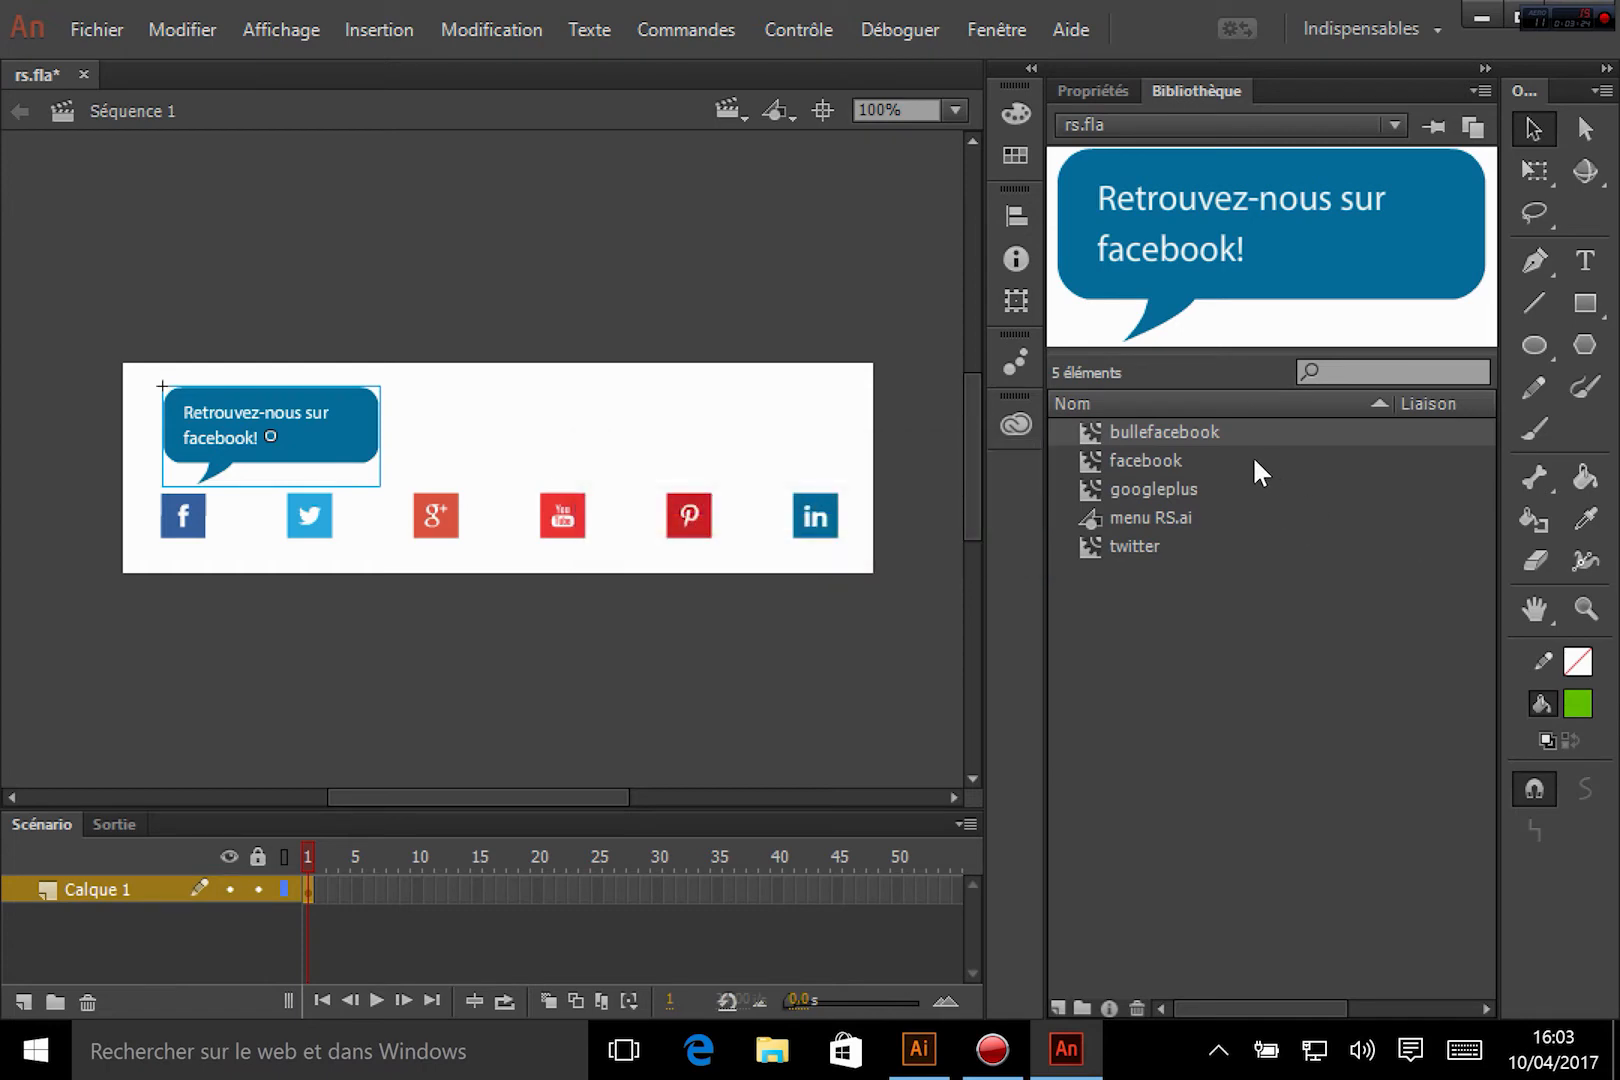
{"action": "left_click", "coordinate": [1146, 461]}
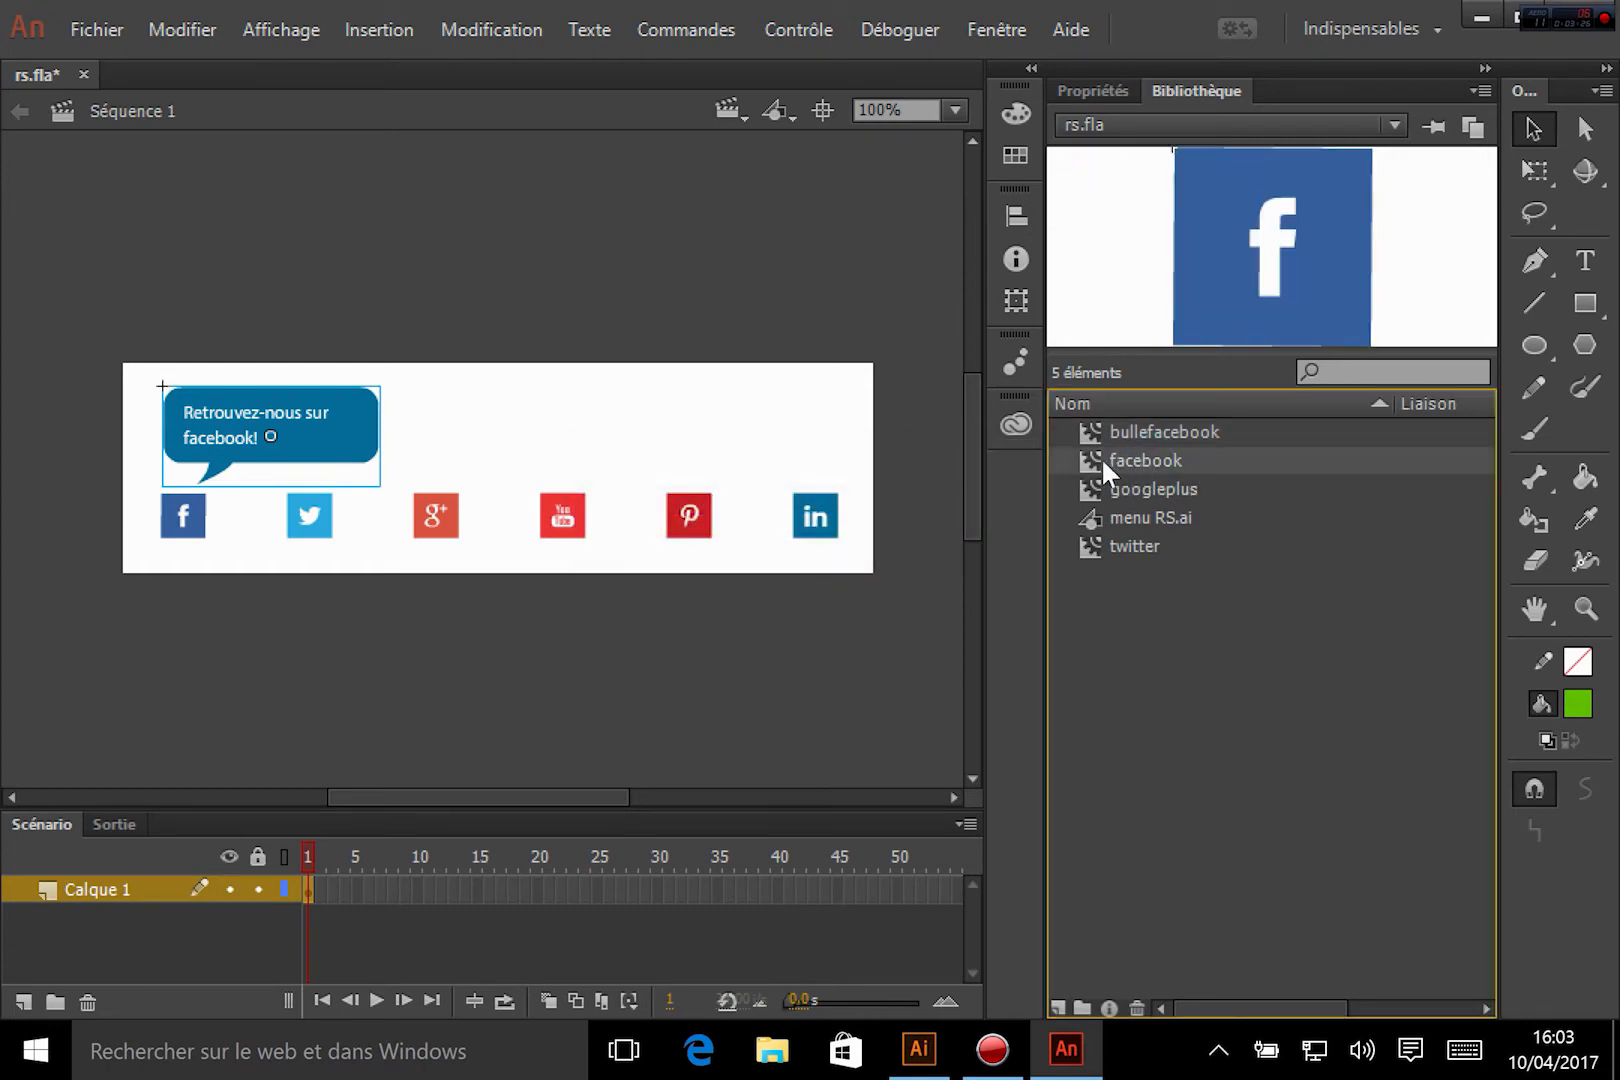
{"action": "left_click", "coordinate": [1141, 490]}
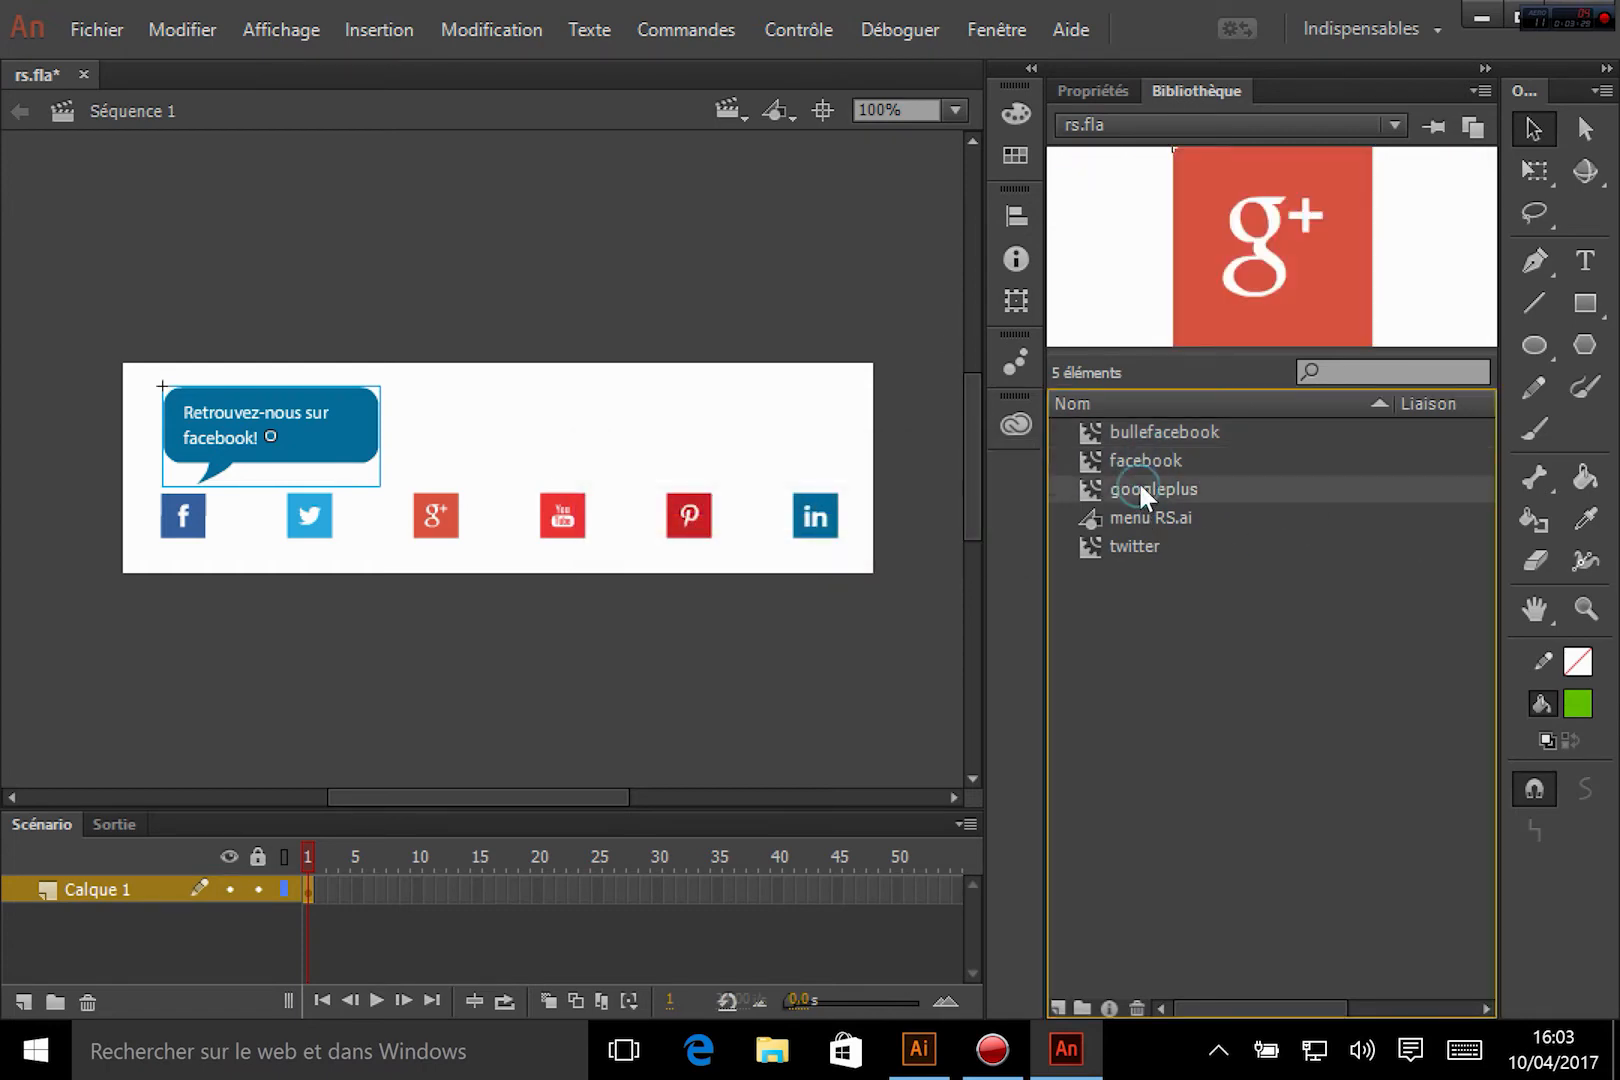
{"action": "left_click", "coordinate": [1123, 518]}
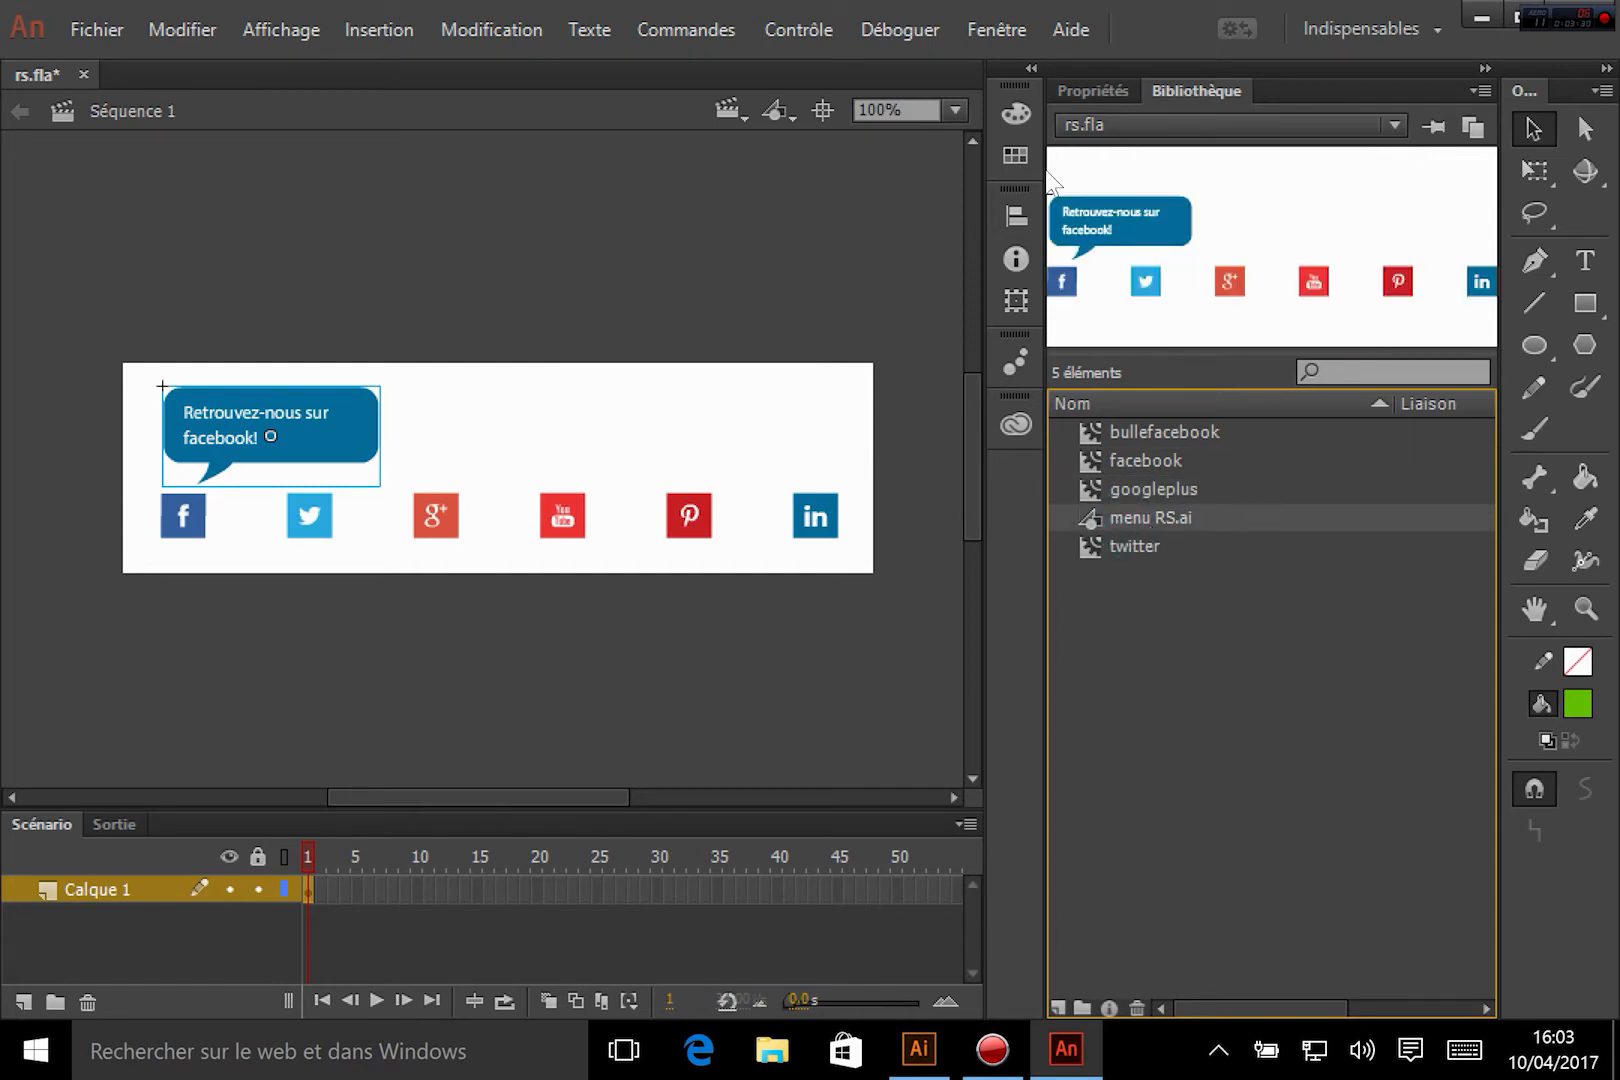
{"action": "left_click", "coordinate": [1134, 550]}
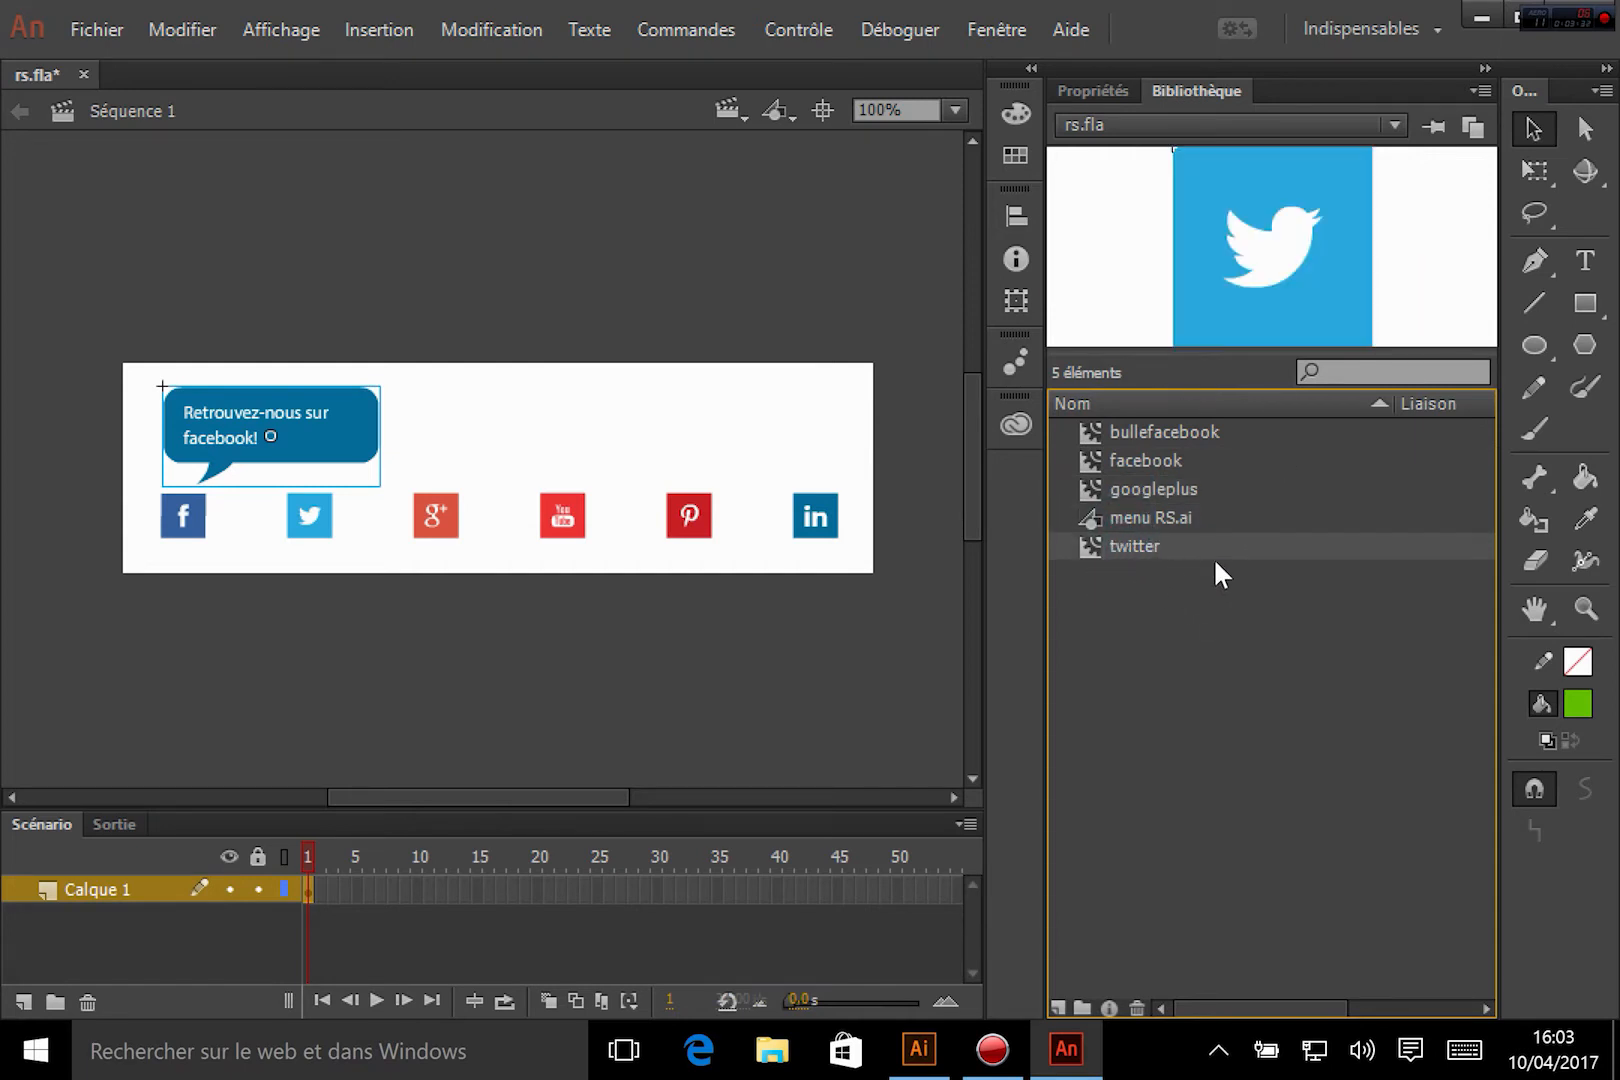
Step: Duplicate the bullefacebook symbol in the library as a movie clip (Clip) named "bulletwitter"
{"action": "left_click", "coordinate": [1125, 440]}
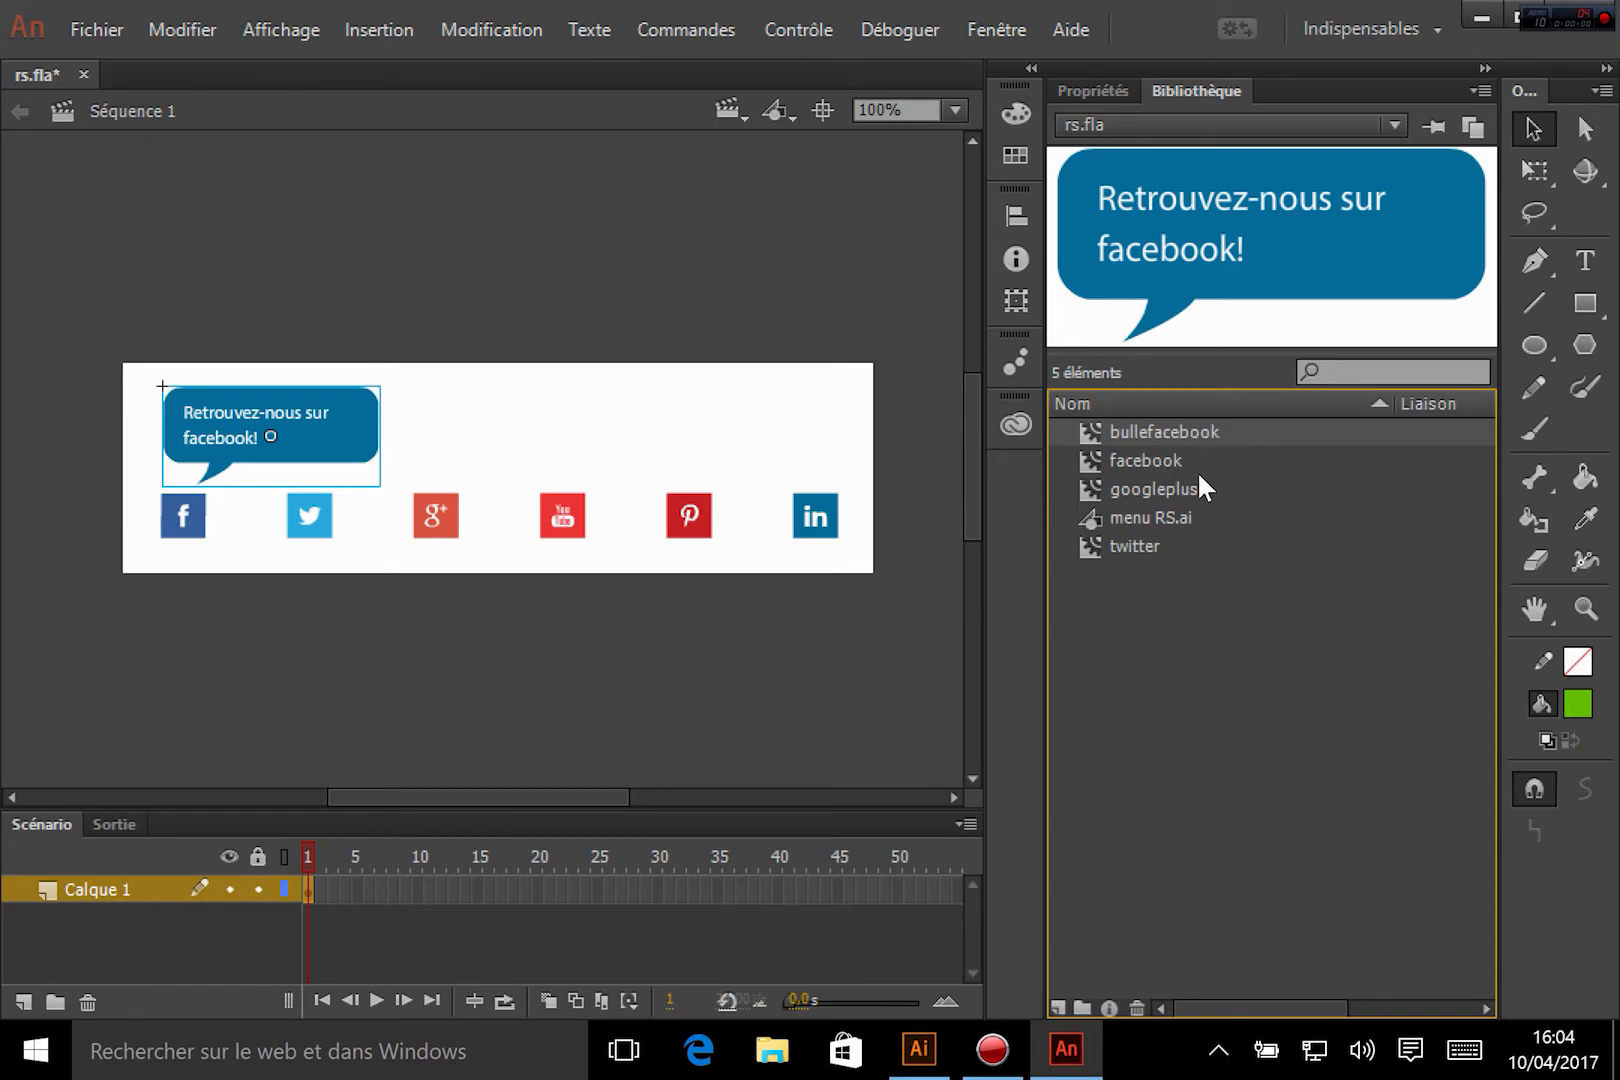
{"action": "right_click", "coordinate": [1136, 430]}
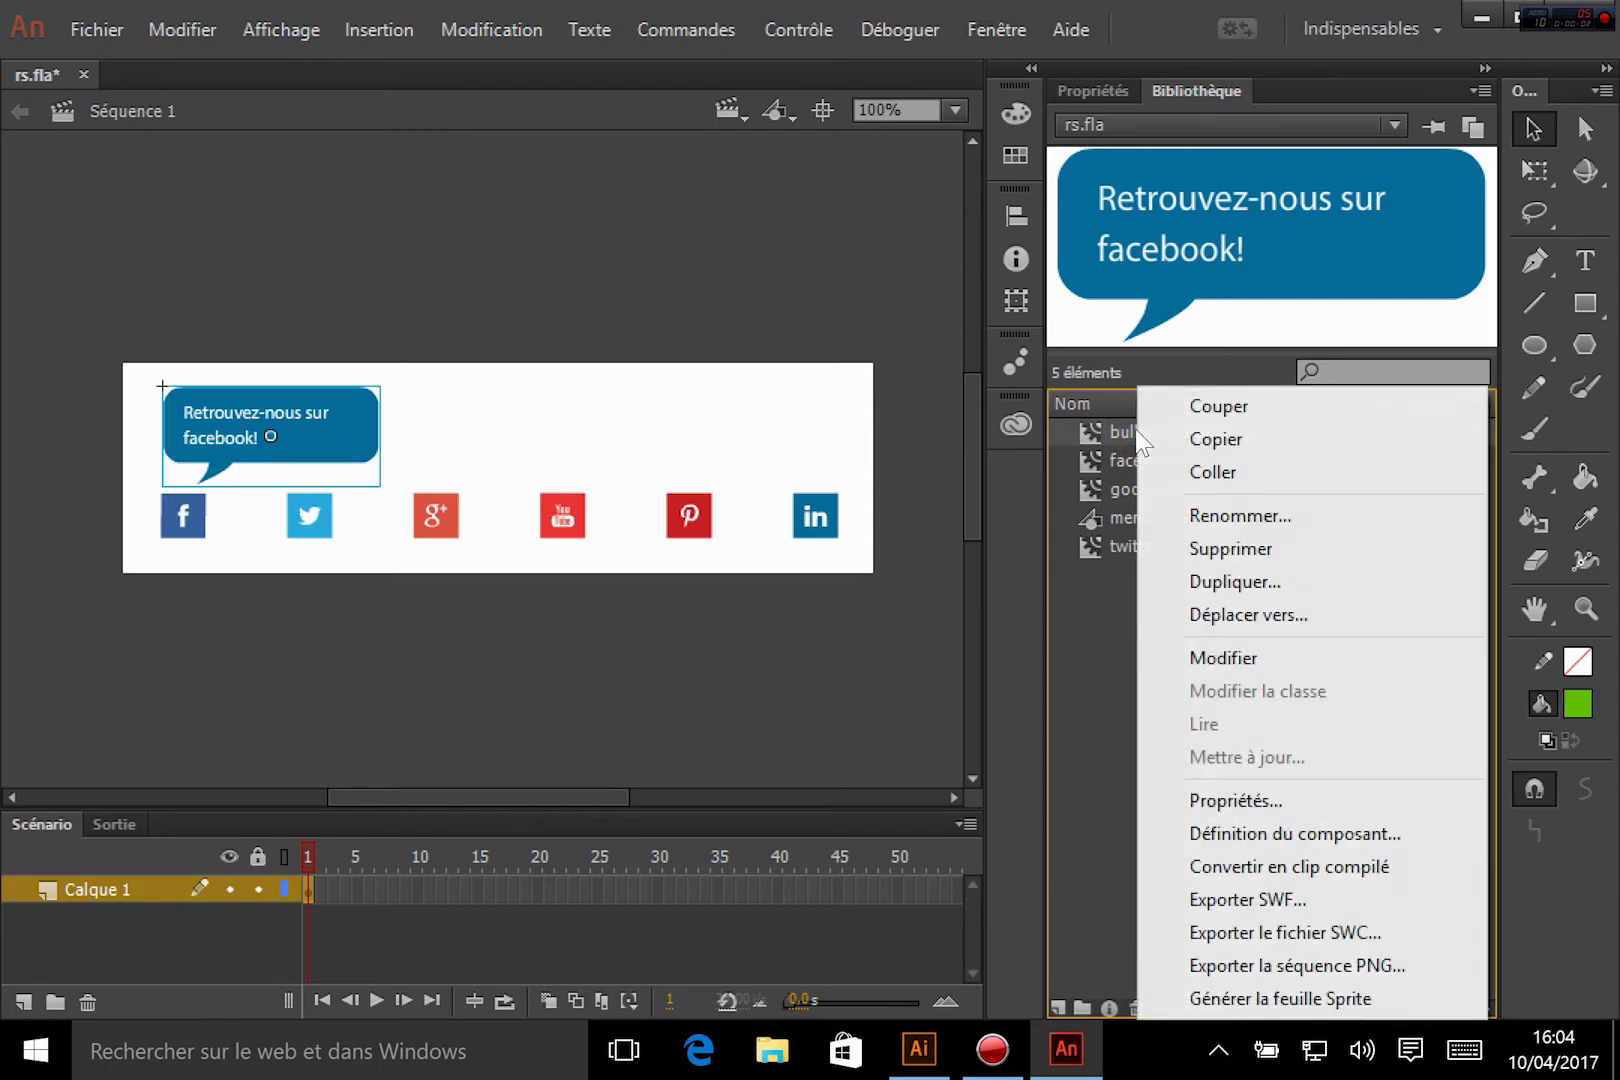
{"action": "left_click", "coordinate": [1260, 584]}
{"action": "left_click", "coordinate": [628, 214]}
{"action": "triple_click", "coordinate": [628, 214]}
{"action": "type", "text": "bul"}
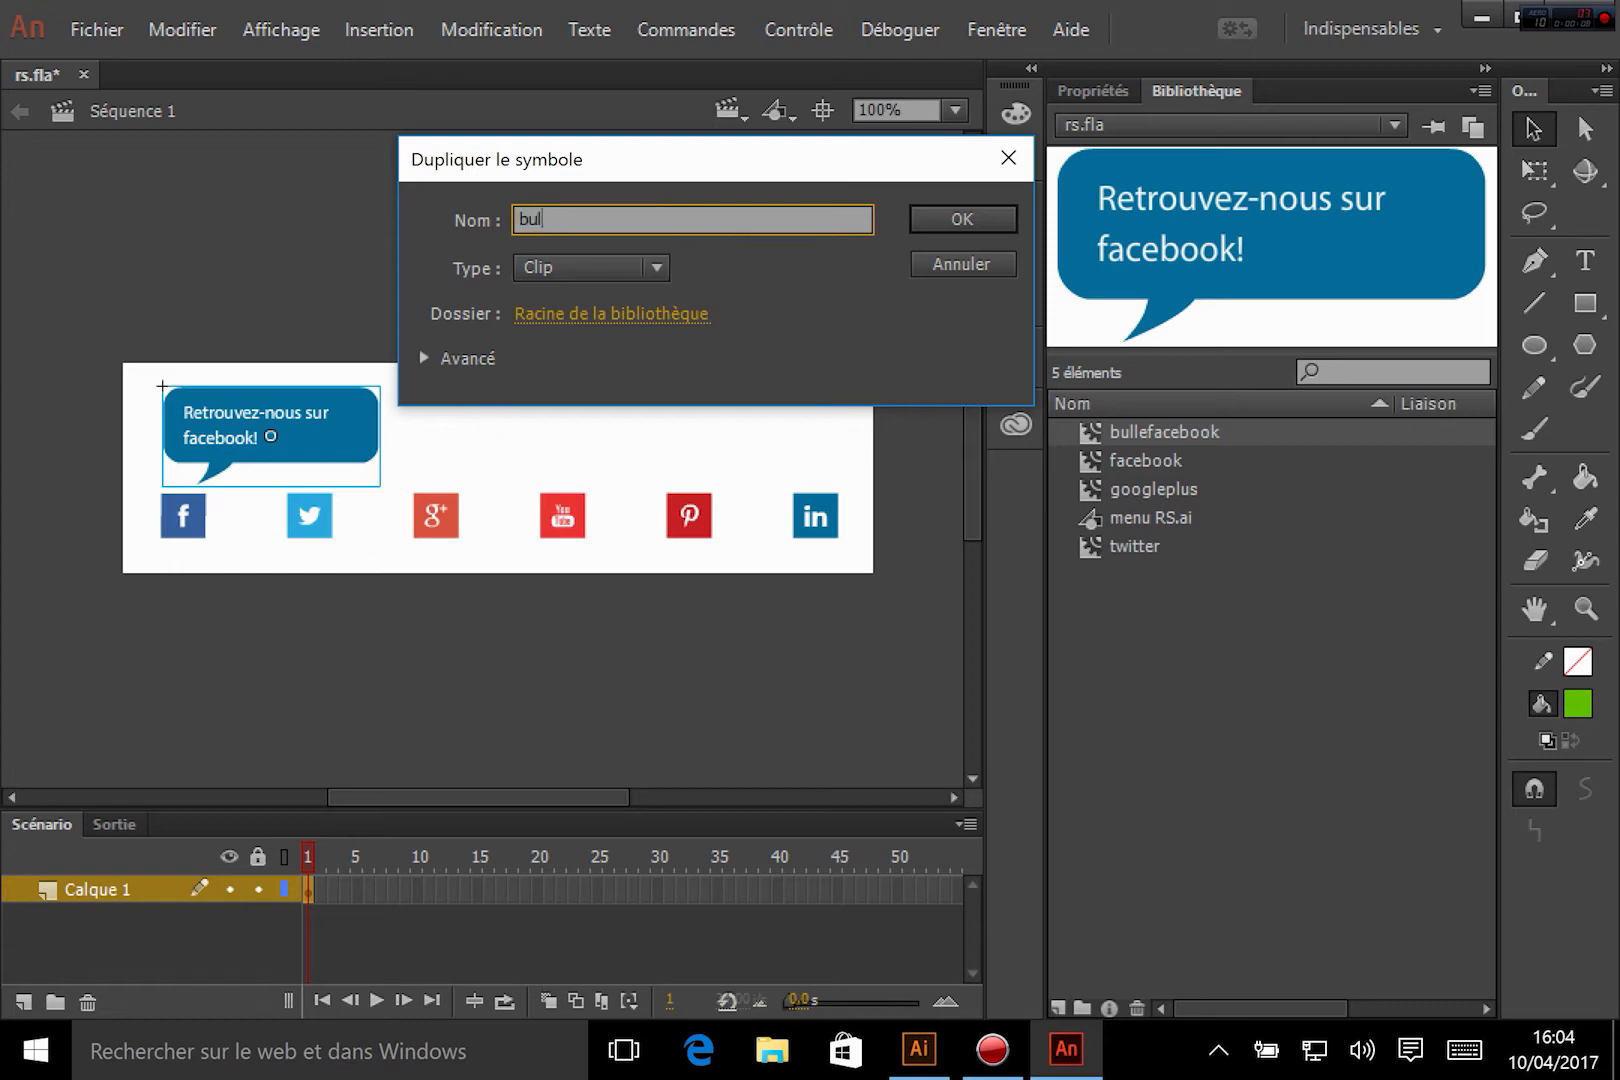
{"action": "type", "text": "letwitter"}
{"action": "key", "text": "Return"}
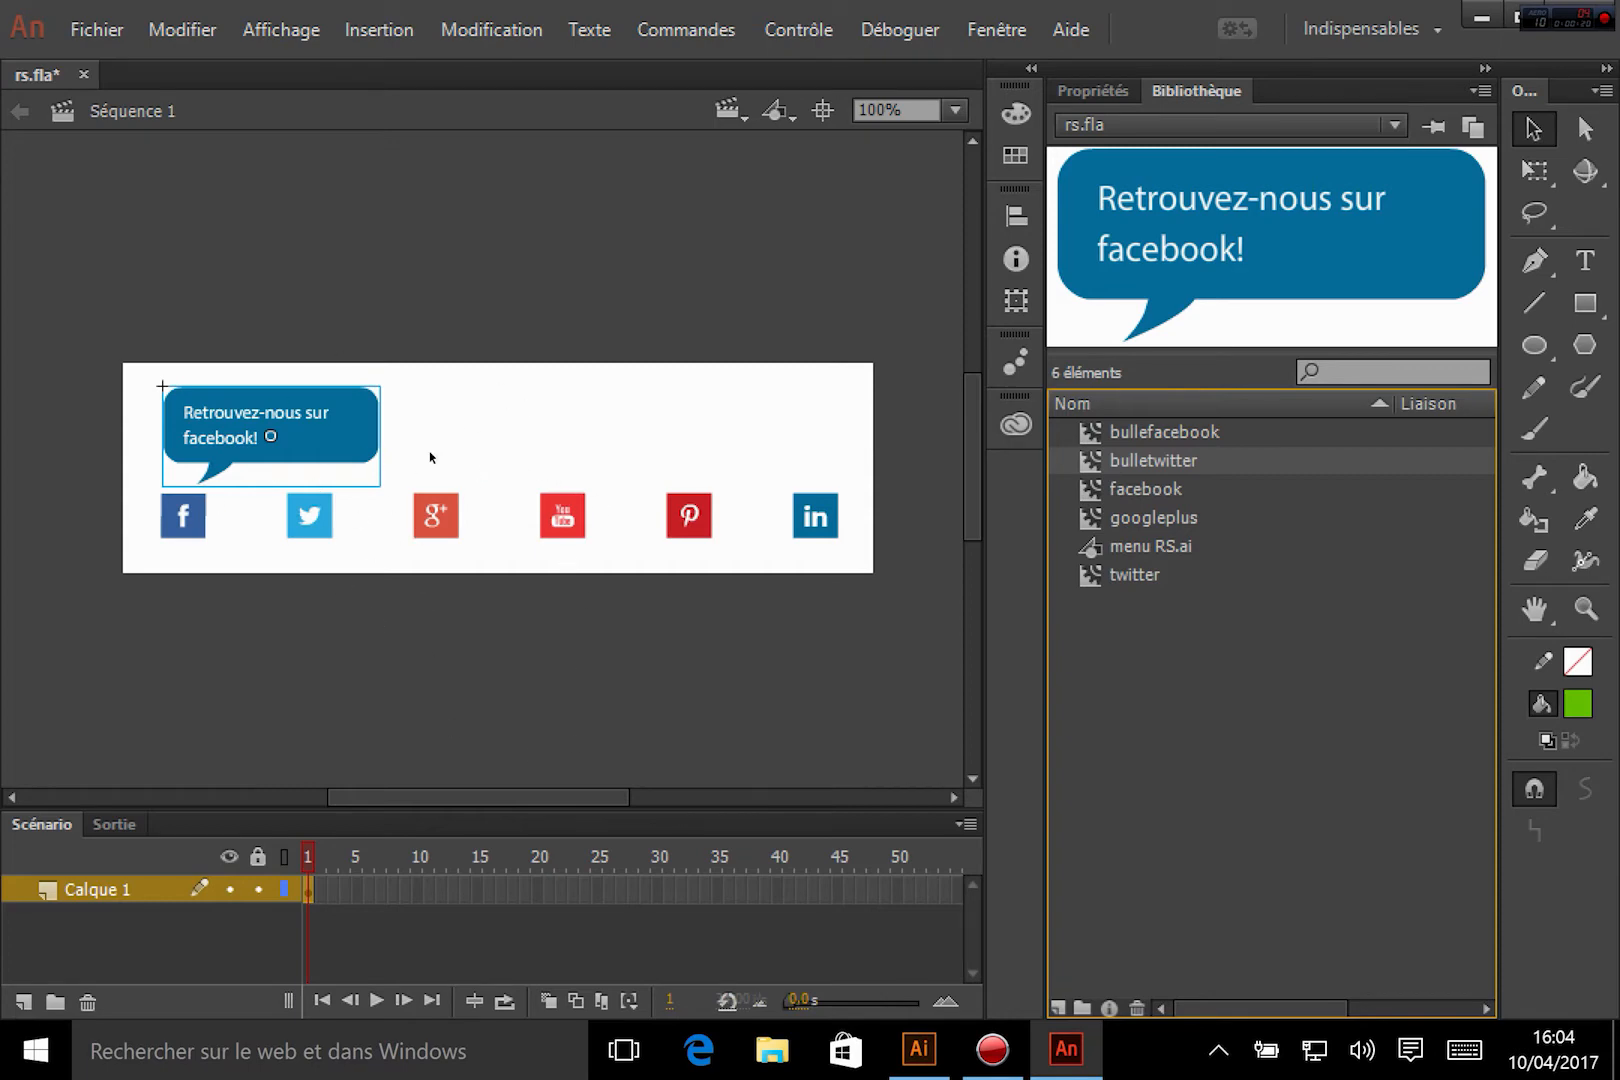
{"action": "left_click", "coordinate": [1246, 745]}
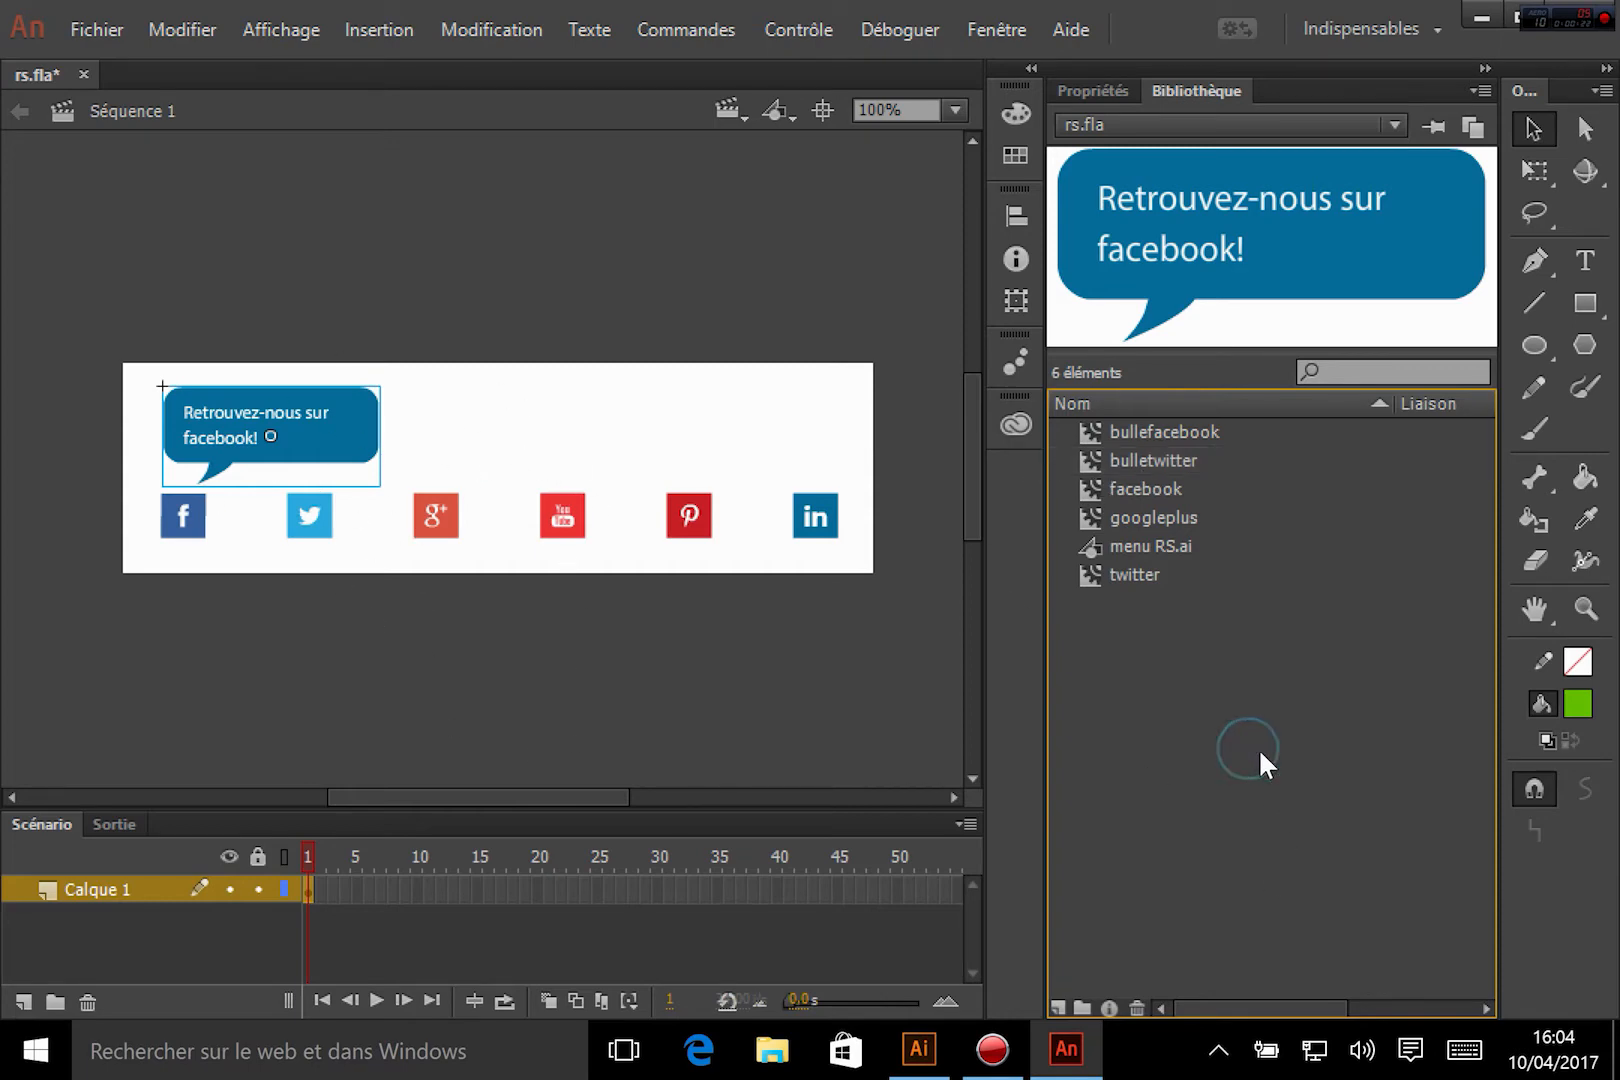
Step: Compare the Facebook icon on the stage with its library symbol and preview the twitter and googleplus symbols
{"action": "left_click", "coordinate": [315, 586]}
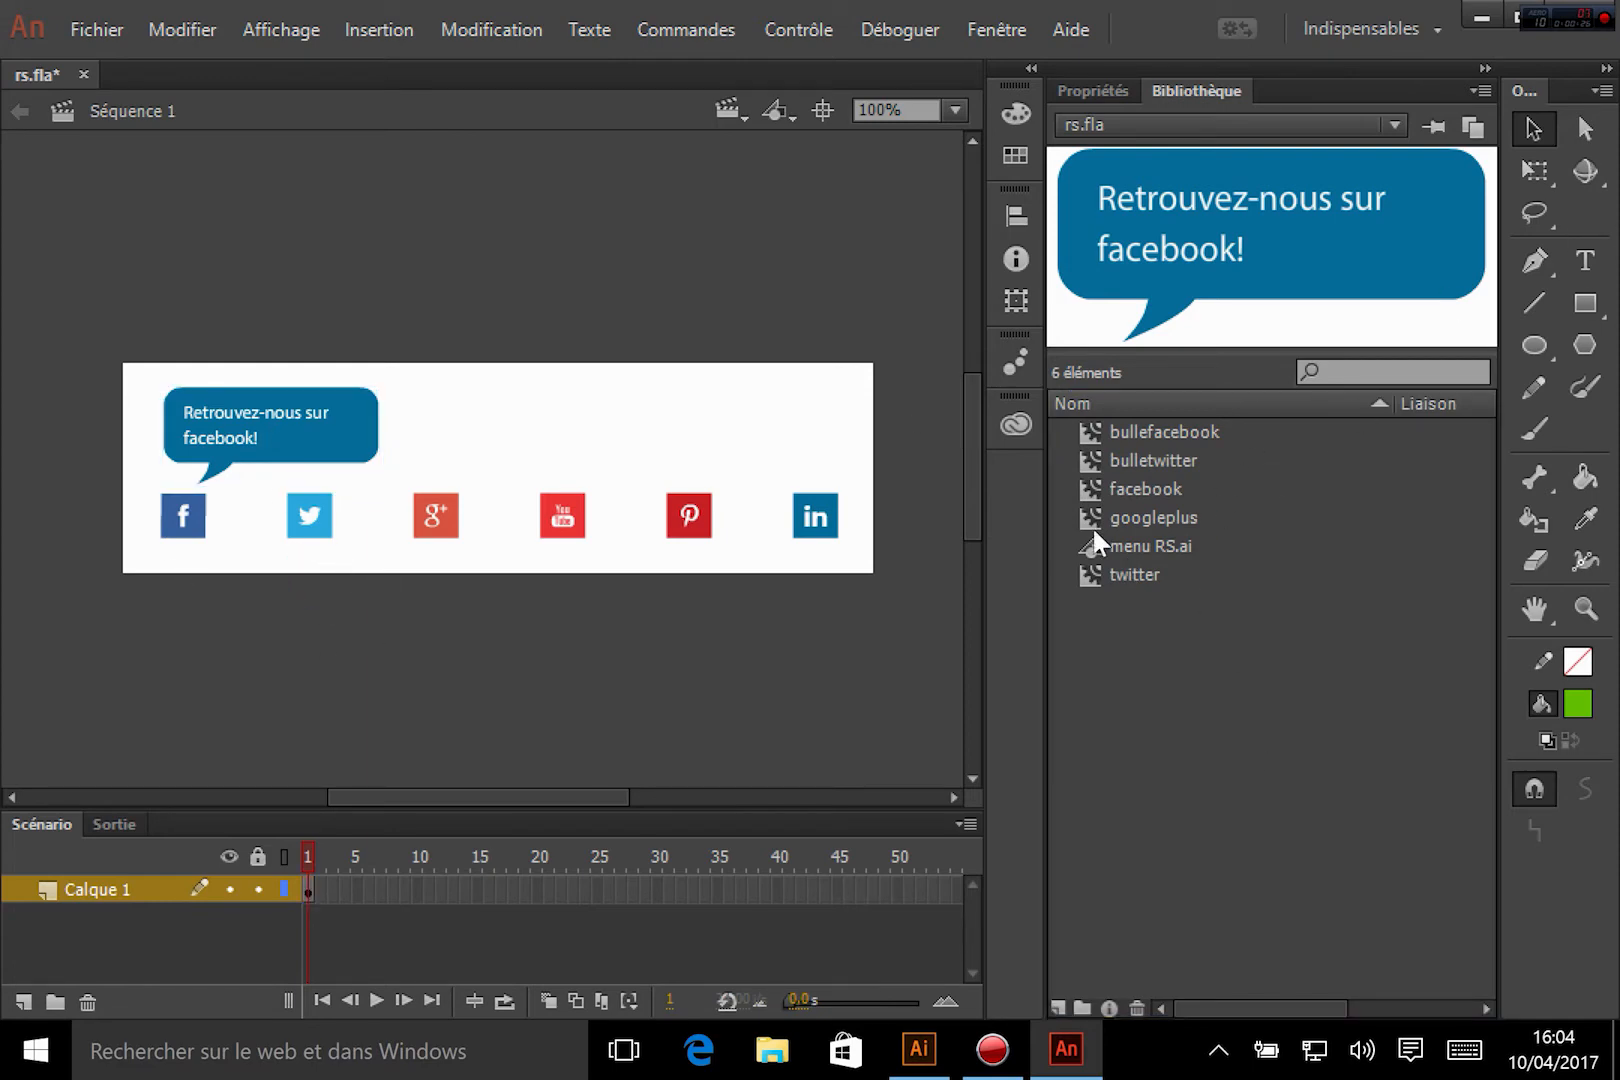
{"action": "left_click_drag", "start_coordinate": [1099, 482], "coordinate": [192, 513]}
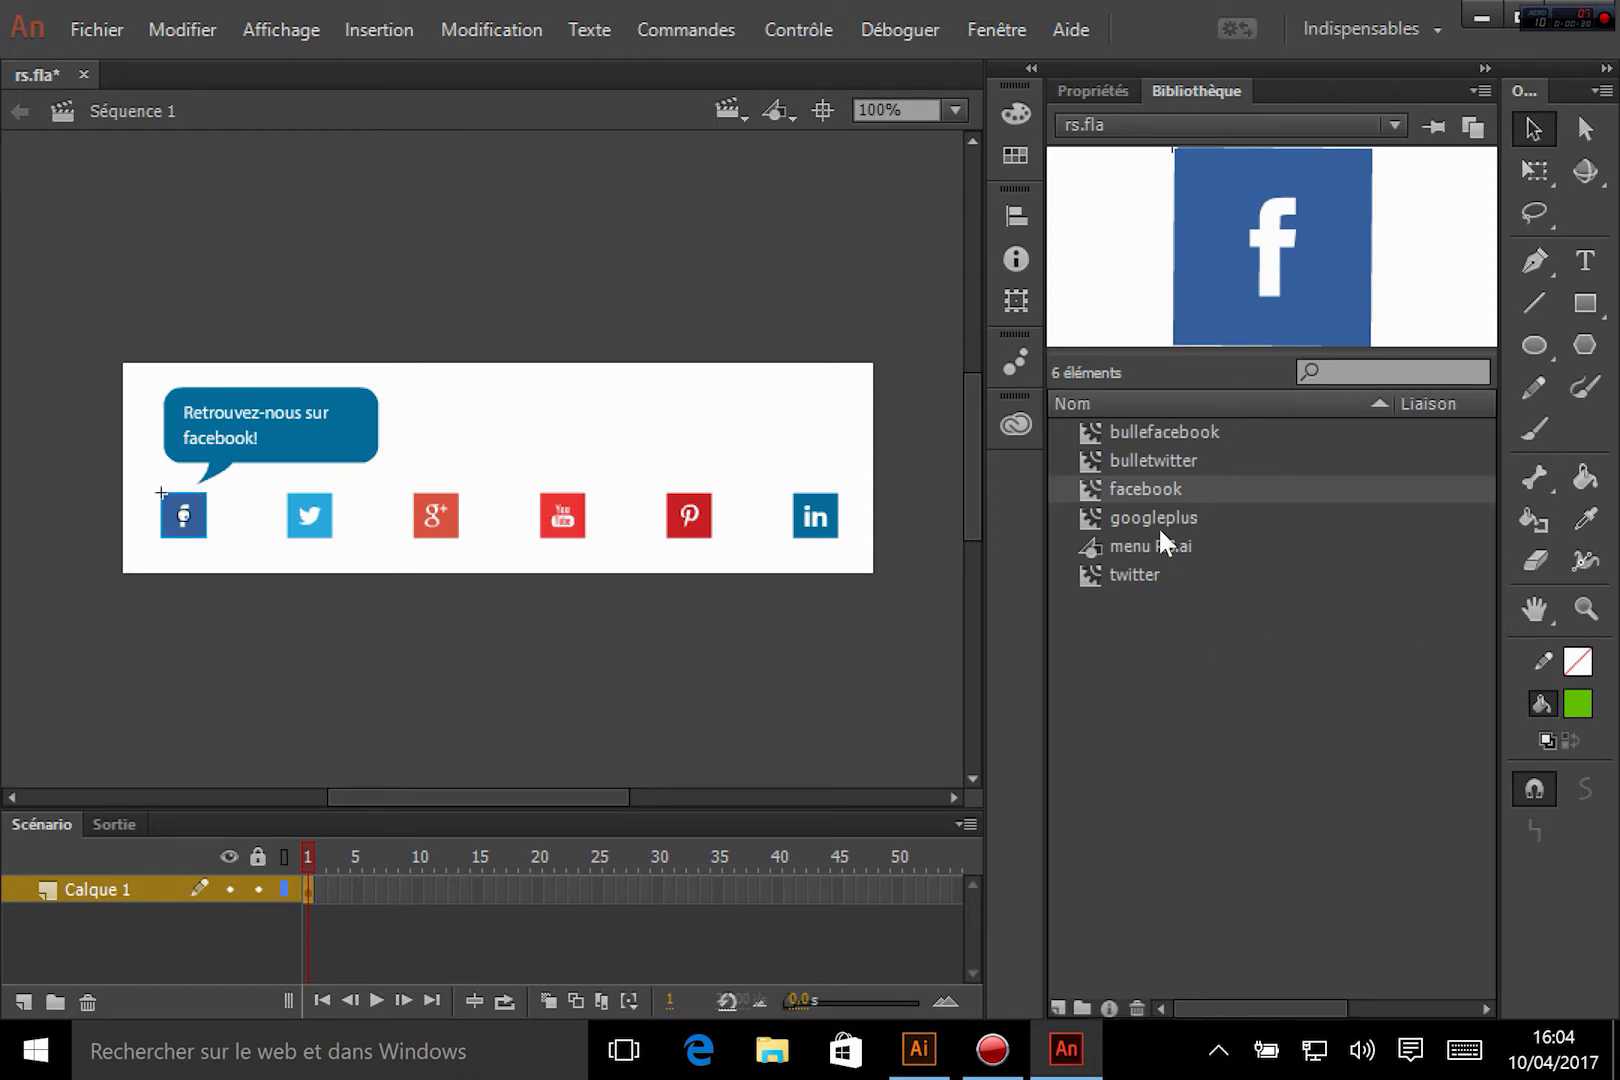
{"action": "left_click", "coordinate": [1133, 578]}
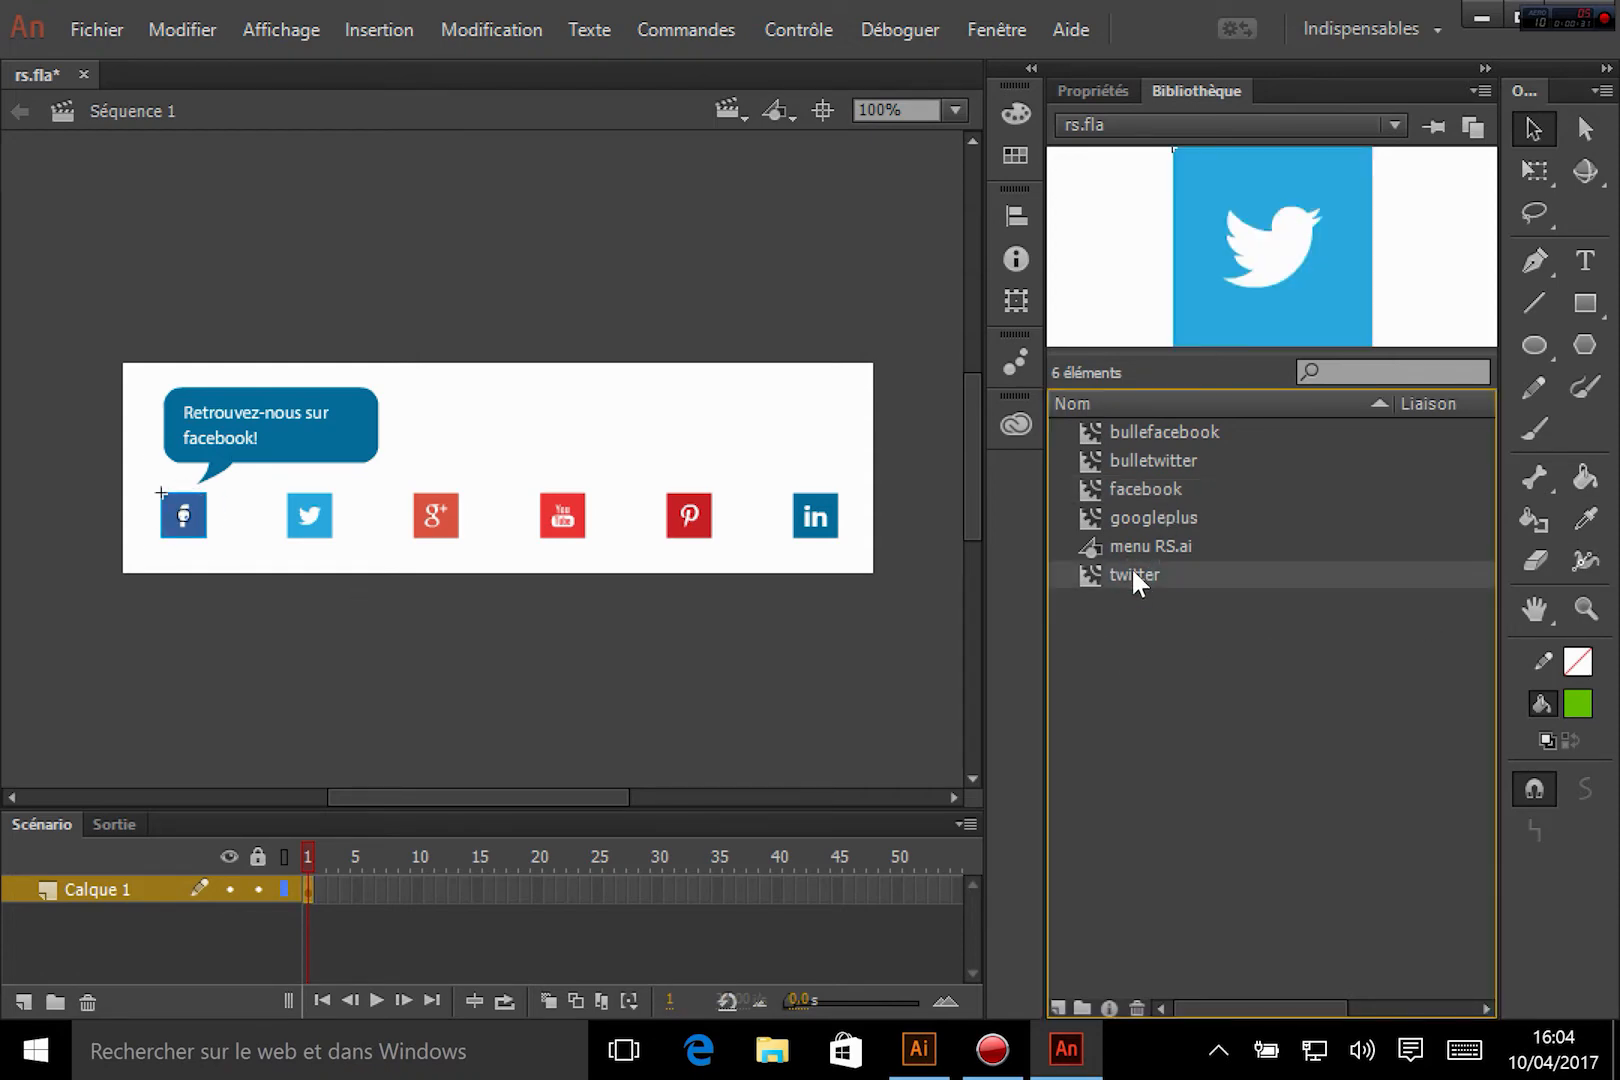
{"action": "left_click", "coordinate": [1124, 515]}
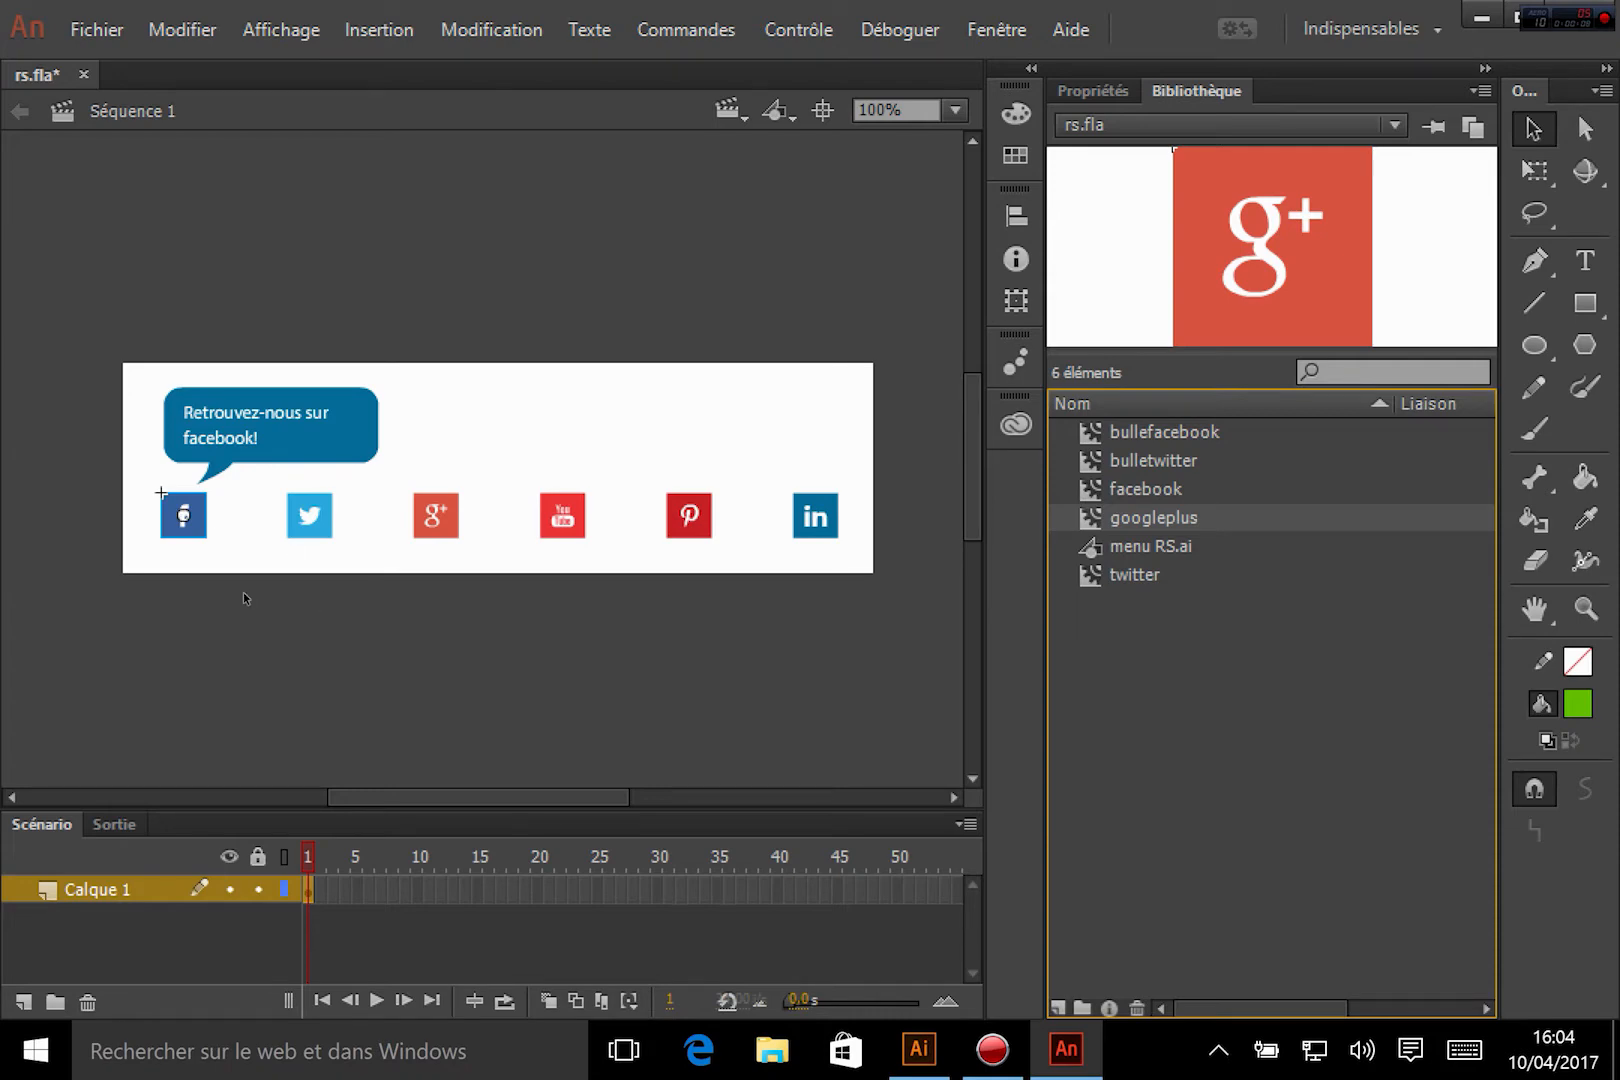
Step: Open the Facebook icon's symbol for editing in place at 400% zoom and check the properties of the drawing inside
{"action": "key", "text": "ctrl+equal"}
{"action": "key", "text": "ctrl+equal"}
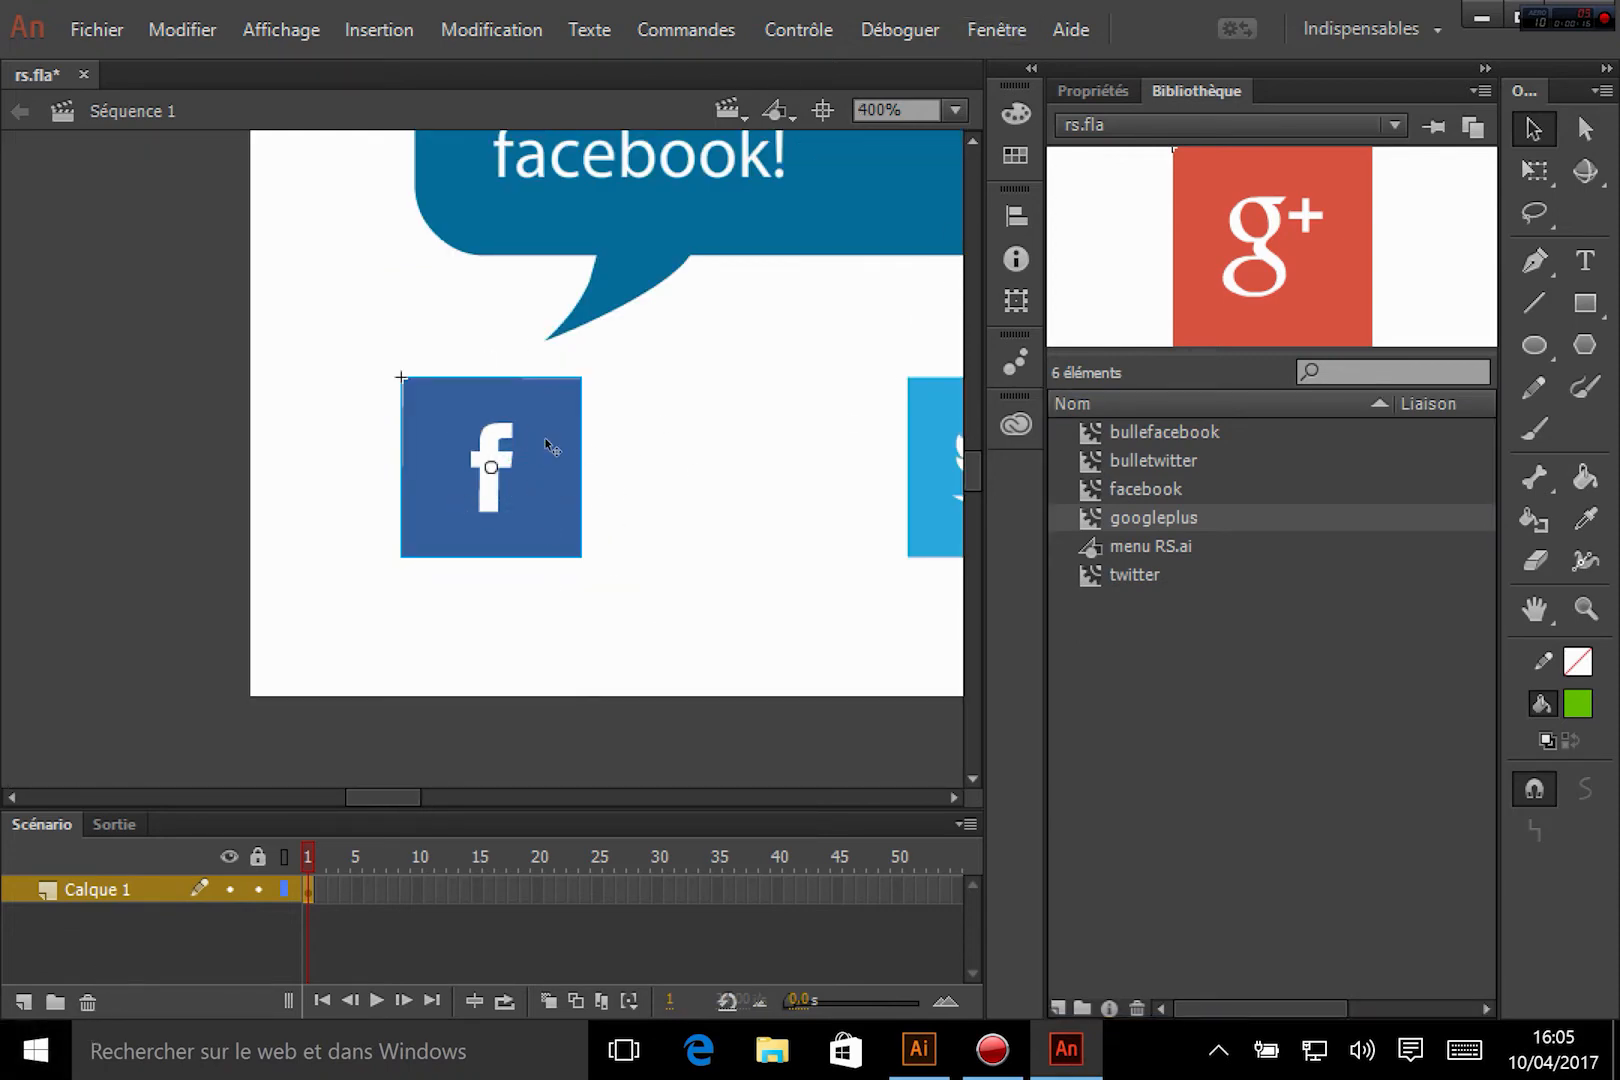
{"action": "double_click", "coordinate": [540, 548]}
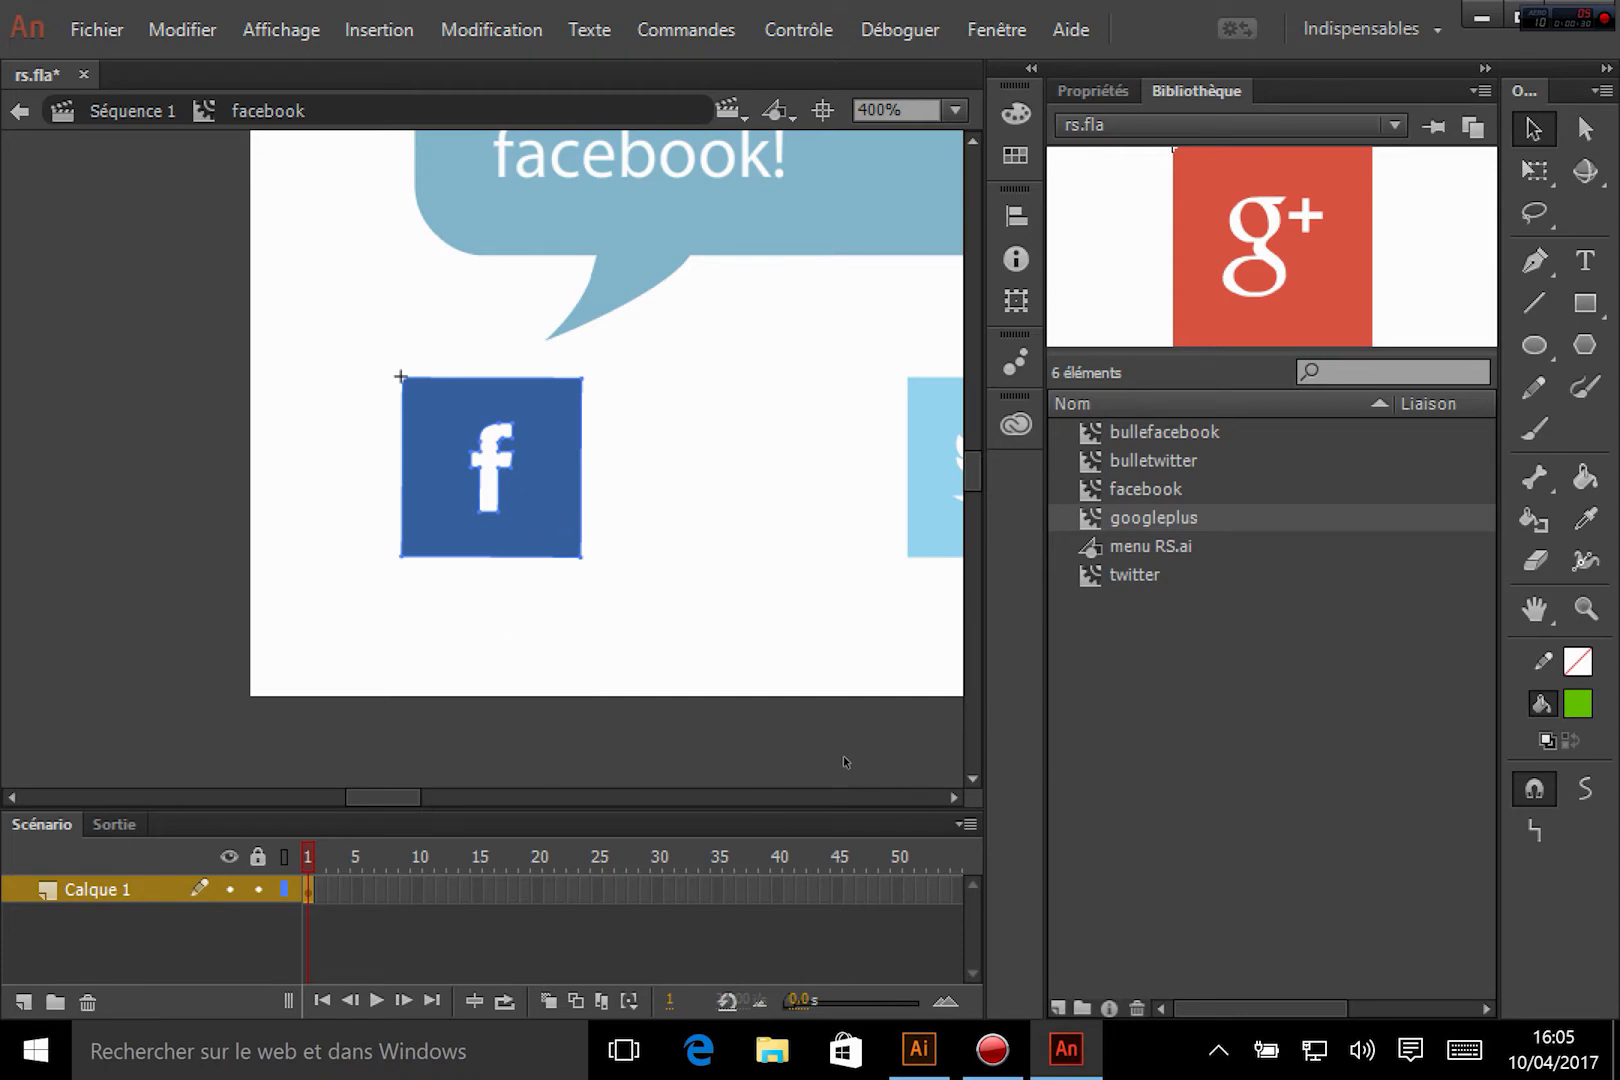
{"action": "left_click", "coordinate": [1090, 89]}
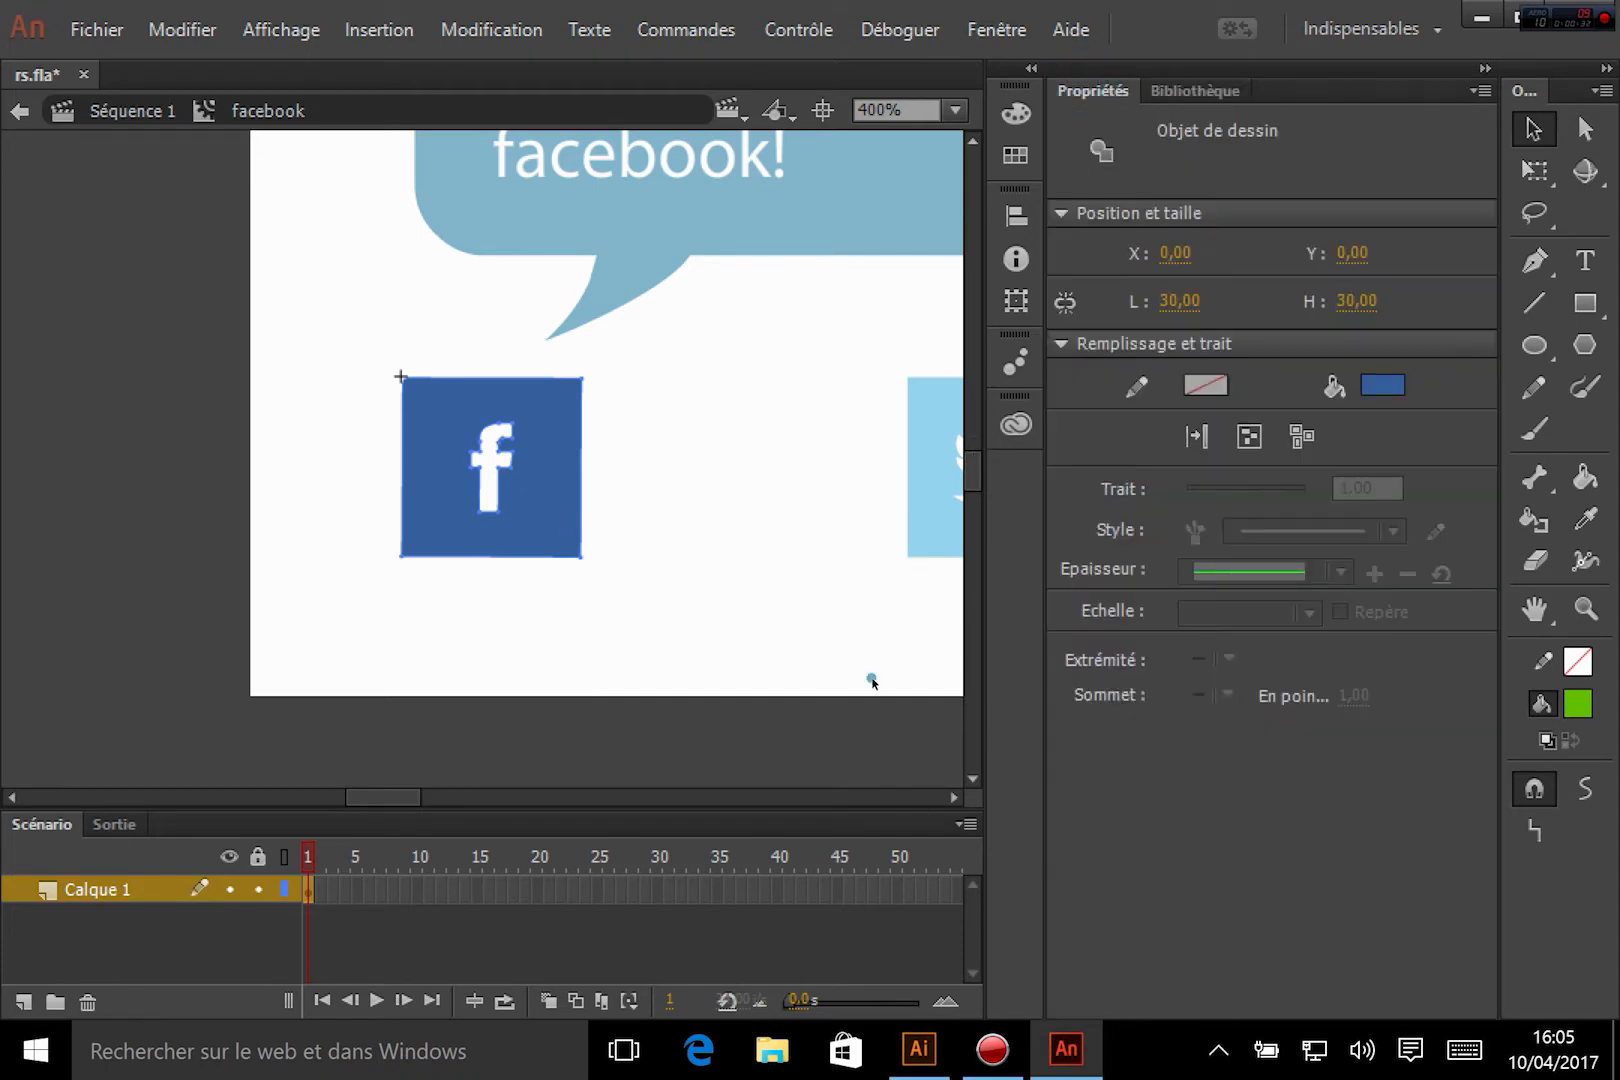
{"action": "left_click", "coordinate": [870, 678]}
{"action": "left_click", "coordinate": [1175, 90]}
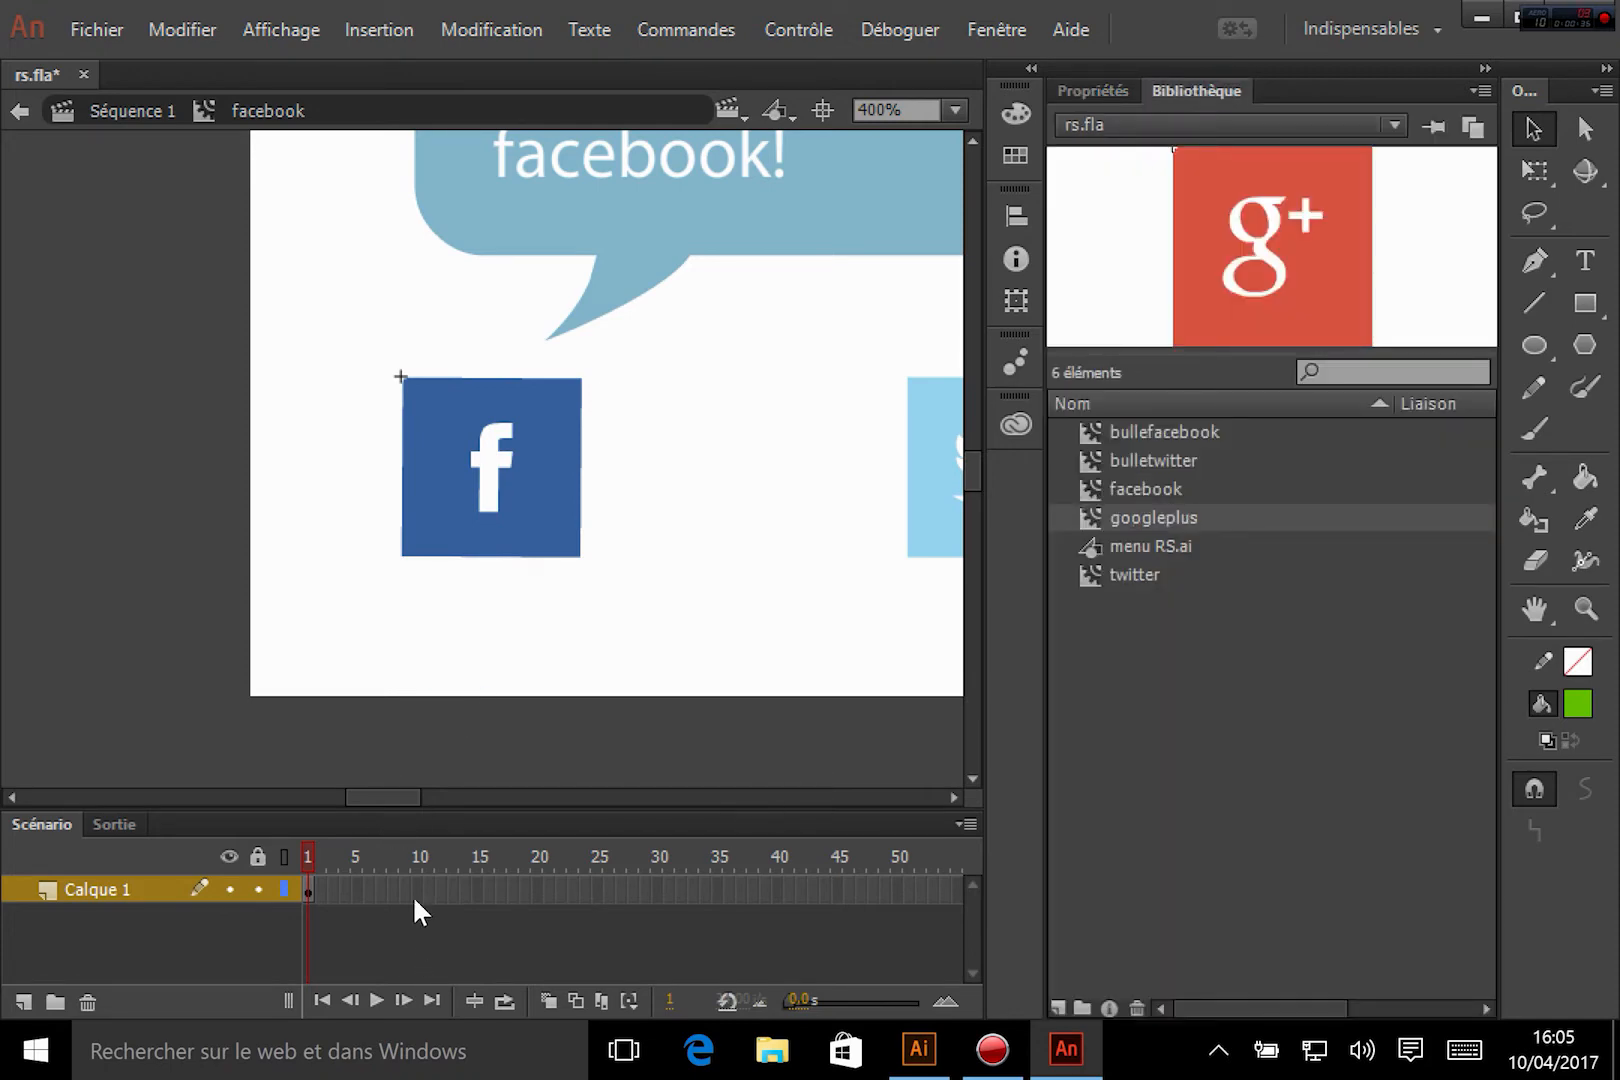
Step: Insert a keyframe at frame 12 of Calque 1 inside the facebook symbol and create a classic tween between frames 1 and 12
{"action": "left_click", "coordinate": [440, 891]}
{"action": "right_click", "coordinate": [440, 890]}
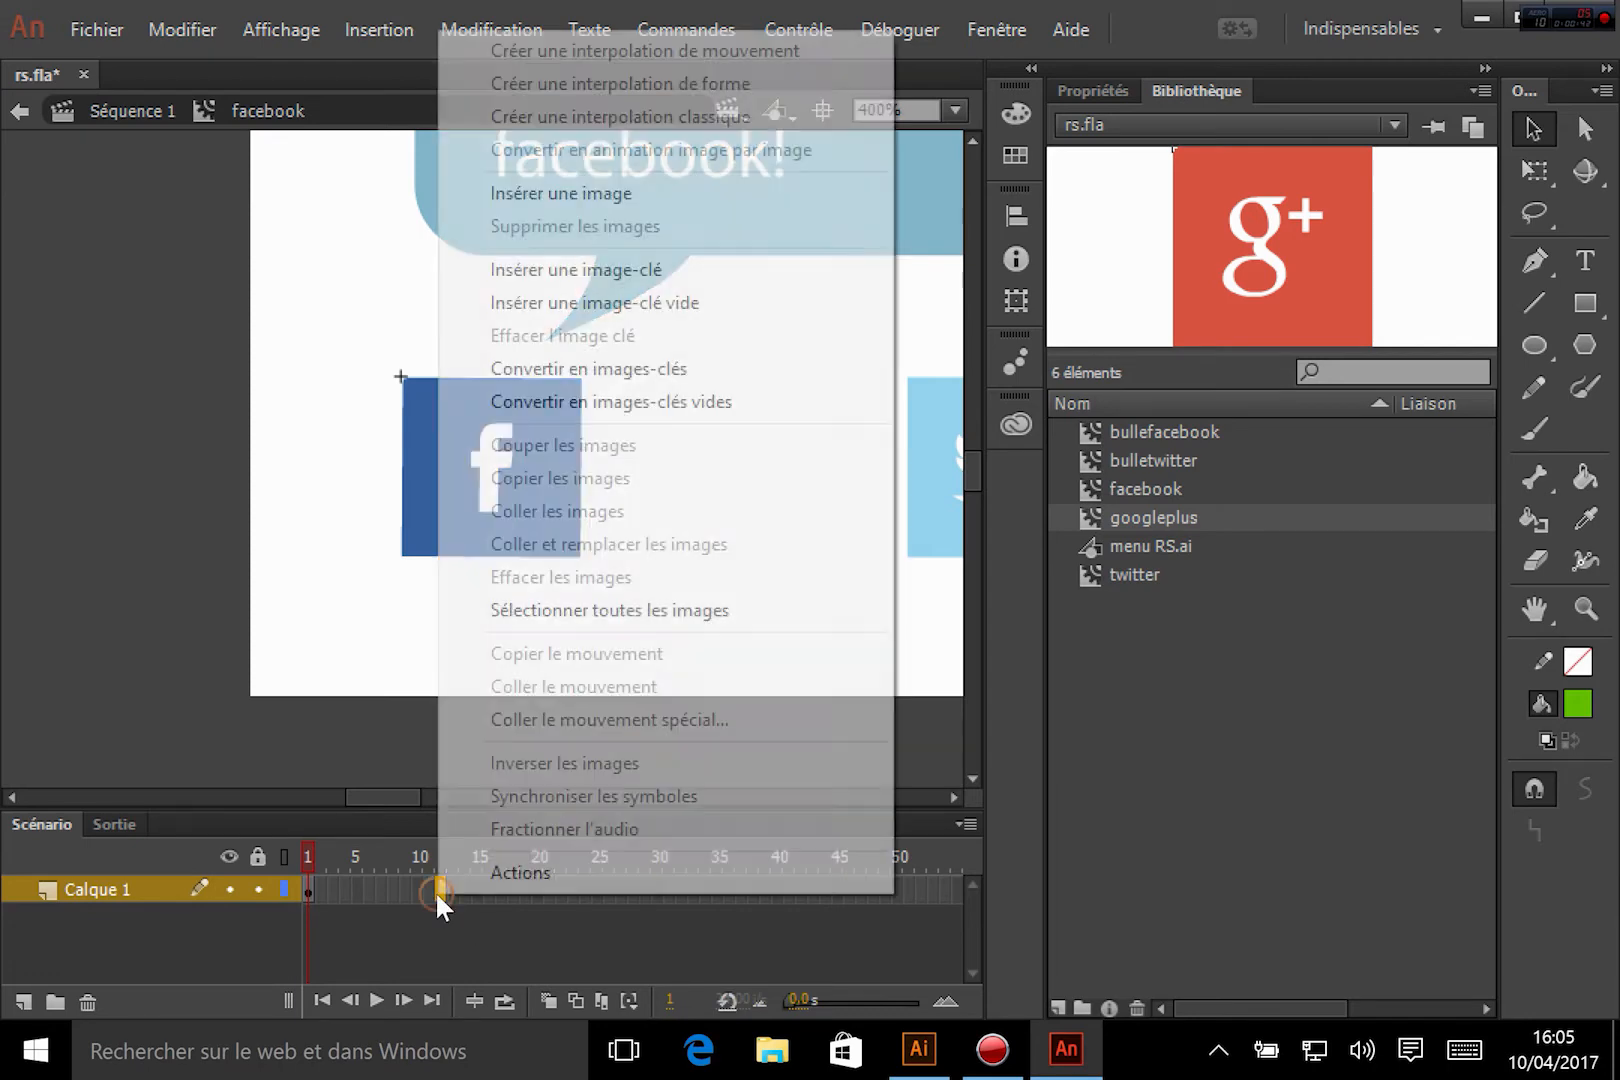
{"action": "left_click", "coordinate": [655, 268]}
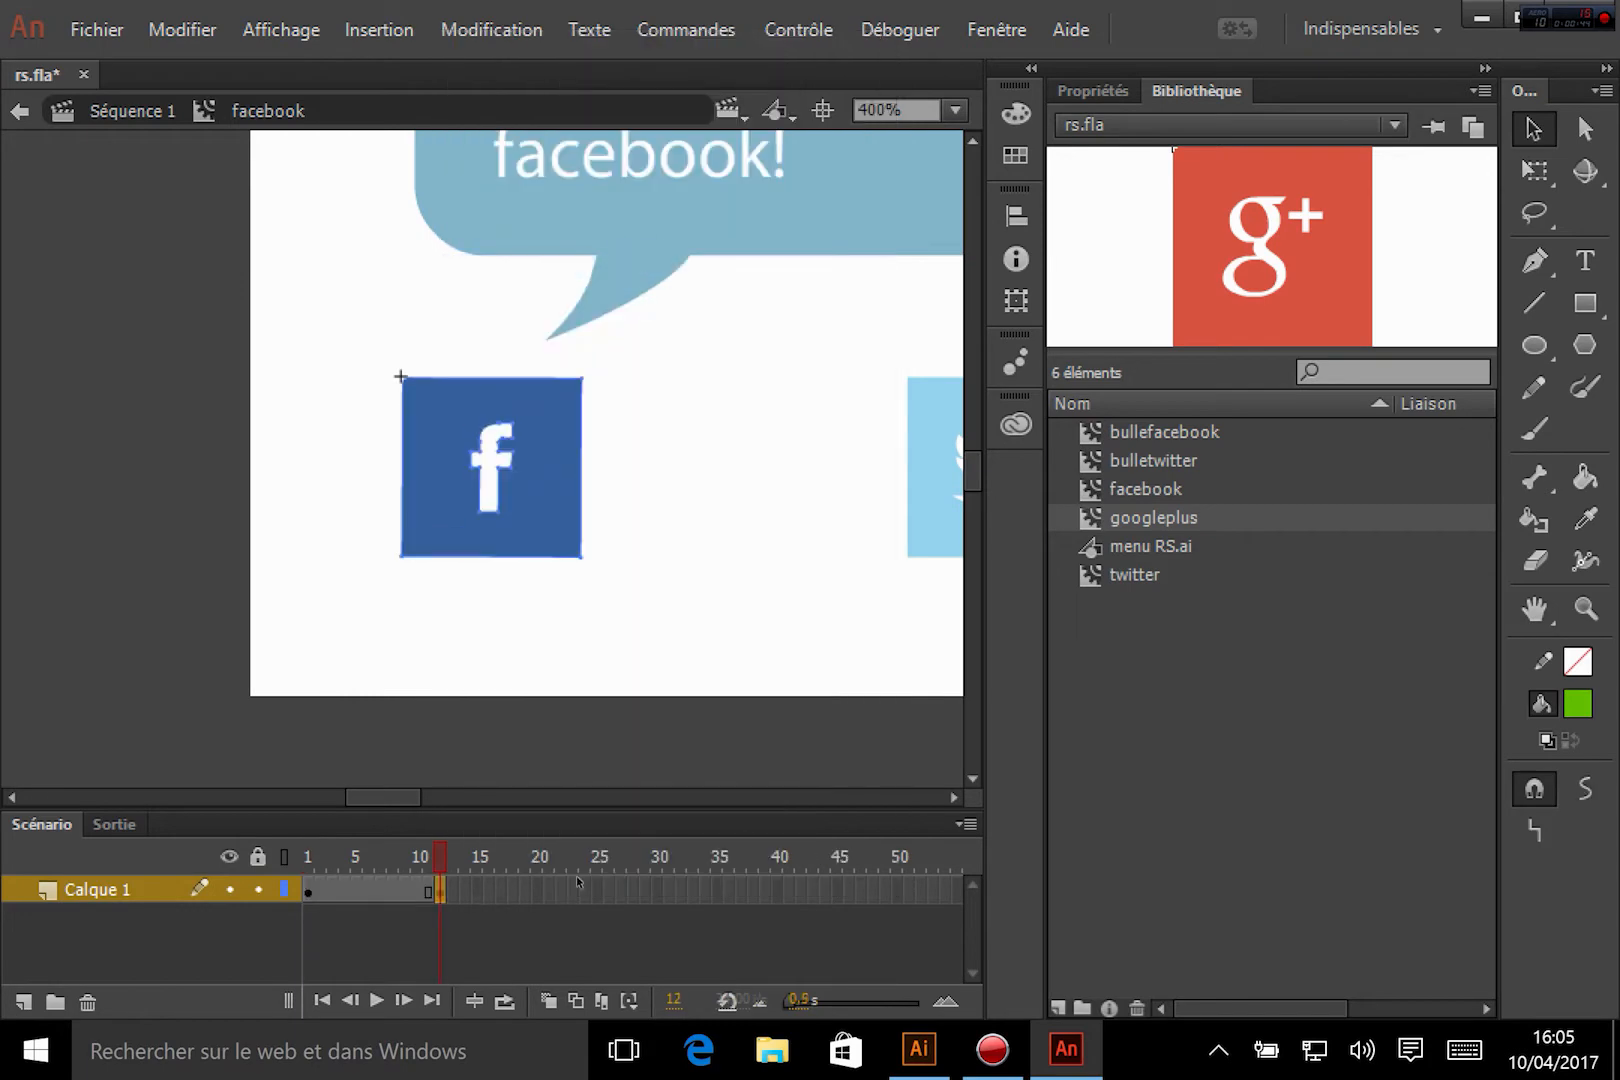
{"action": "right_click", "coordinate": [364, 895]}
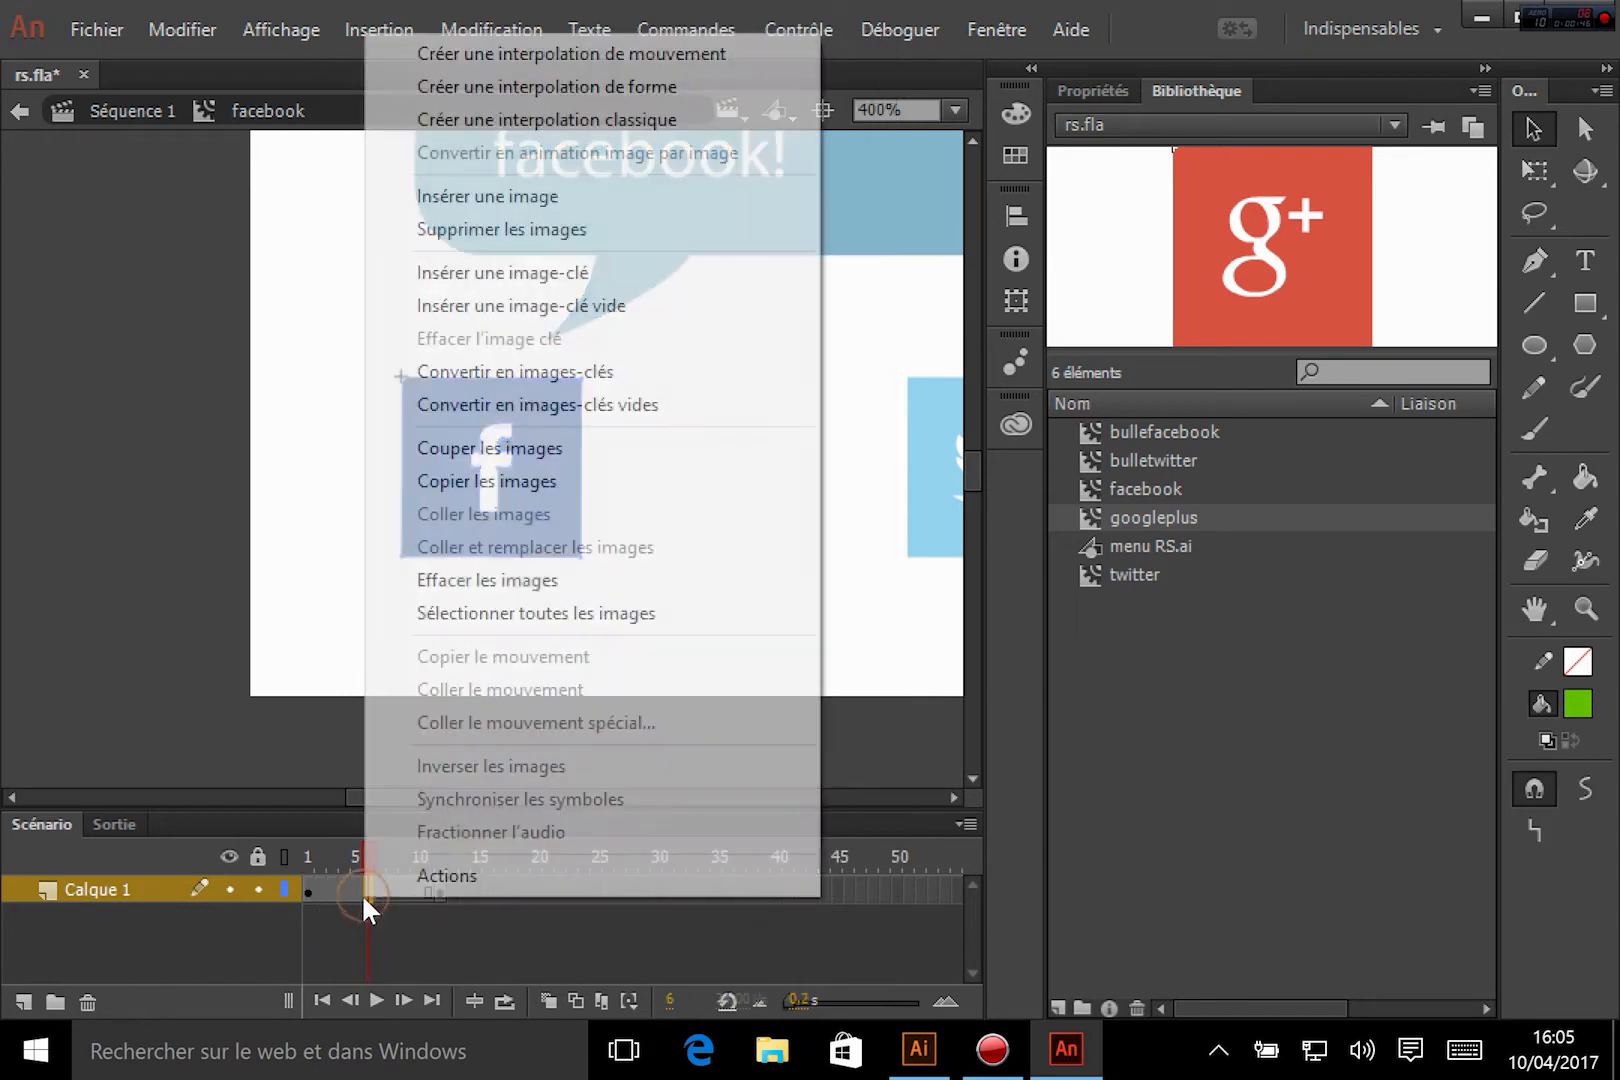
{"action": "left_click", "coordinate": [325, 944]}
{"action": "right_click", "coordinate": [369, 895]}
{"action": "left_click", "coordinate": [602, 114]}
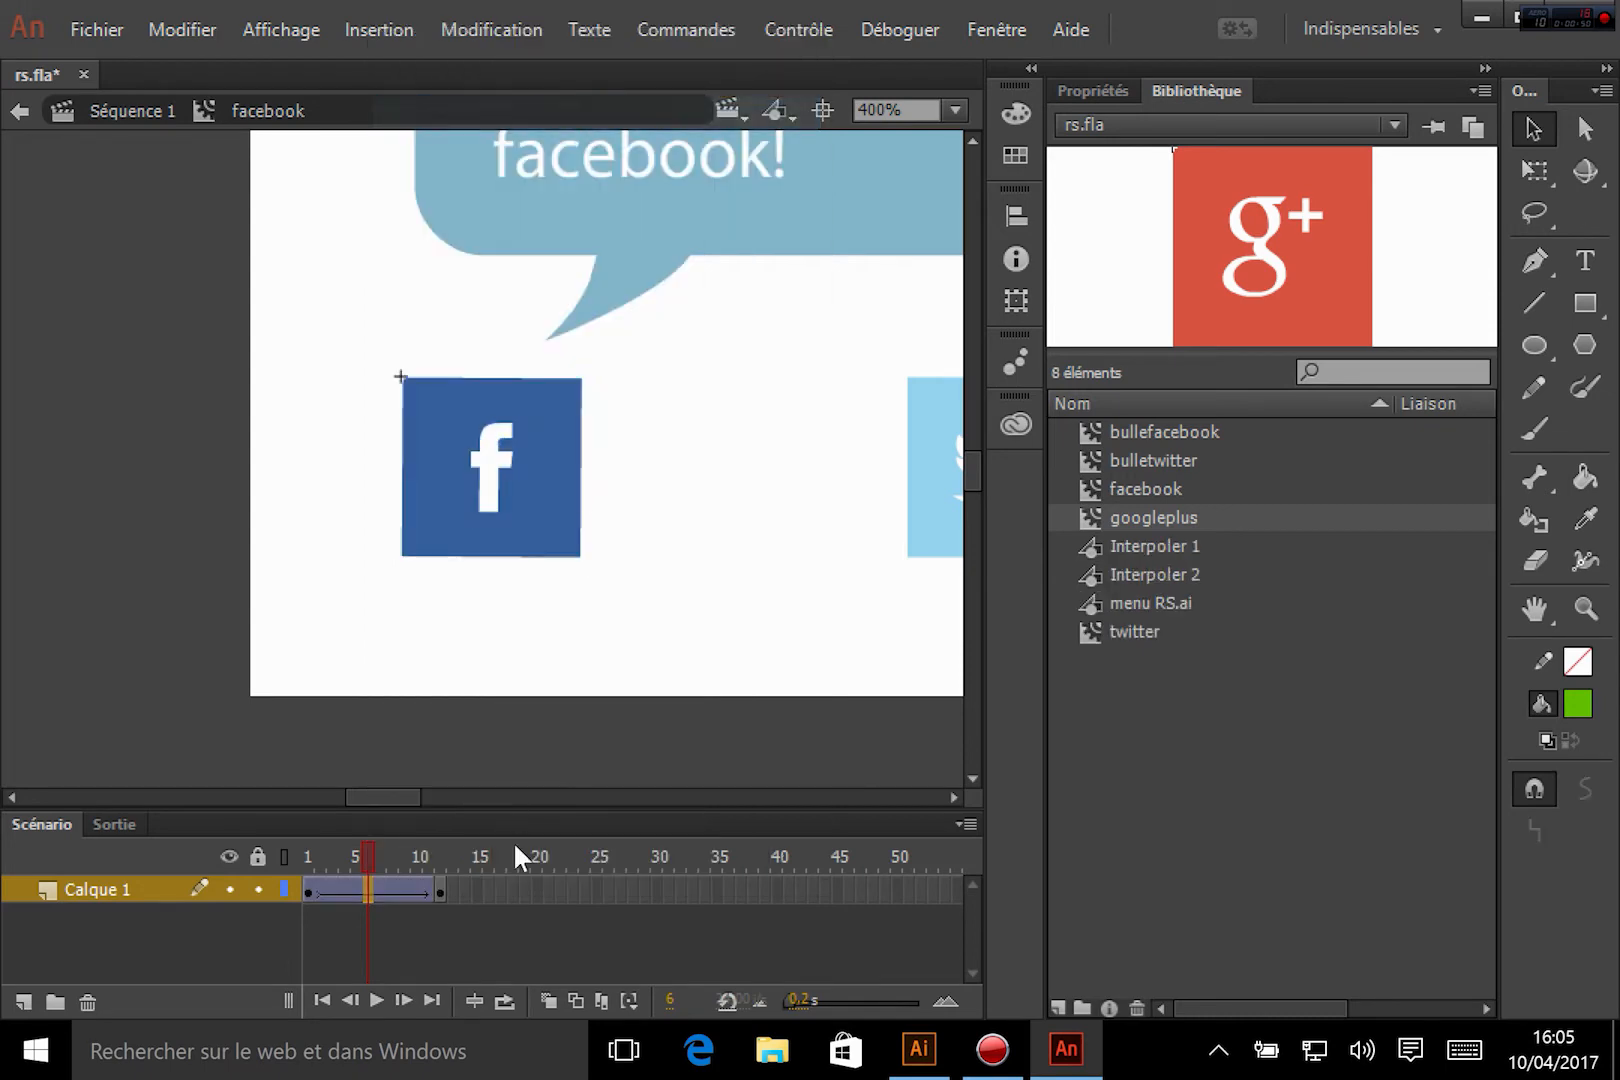
Step: At frame 12 of the facebook symbol, enlarge the icon to 45 × 45 about its centre and rotate it 45° counterclockwise
{"action": "left_click", "coordinate": [309, 894]}
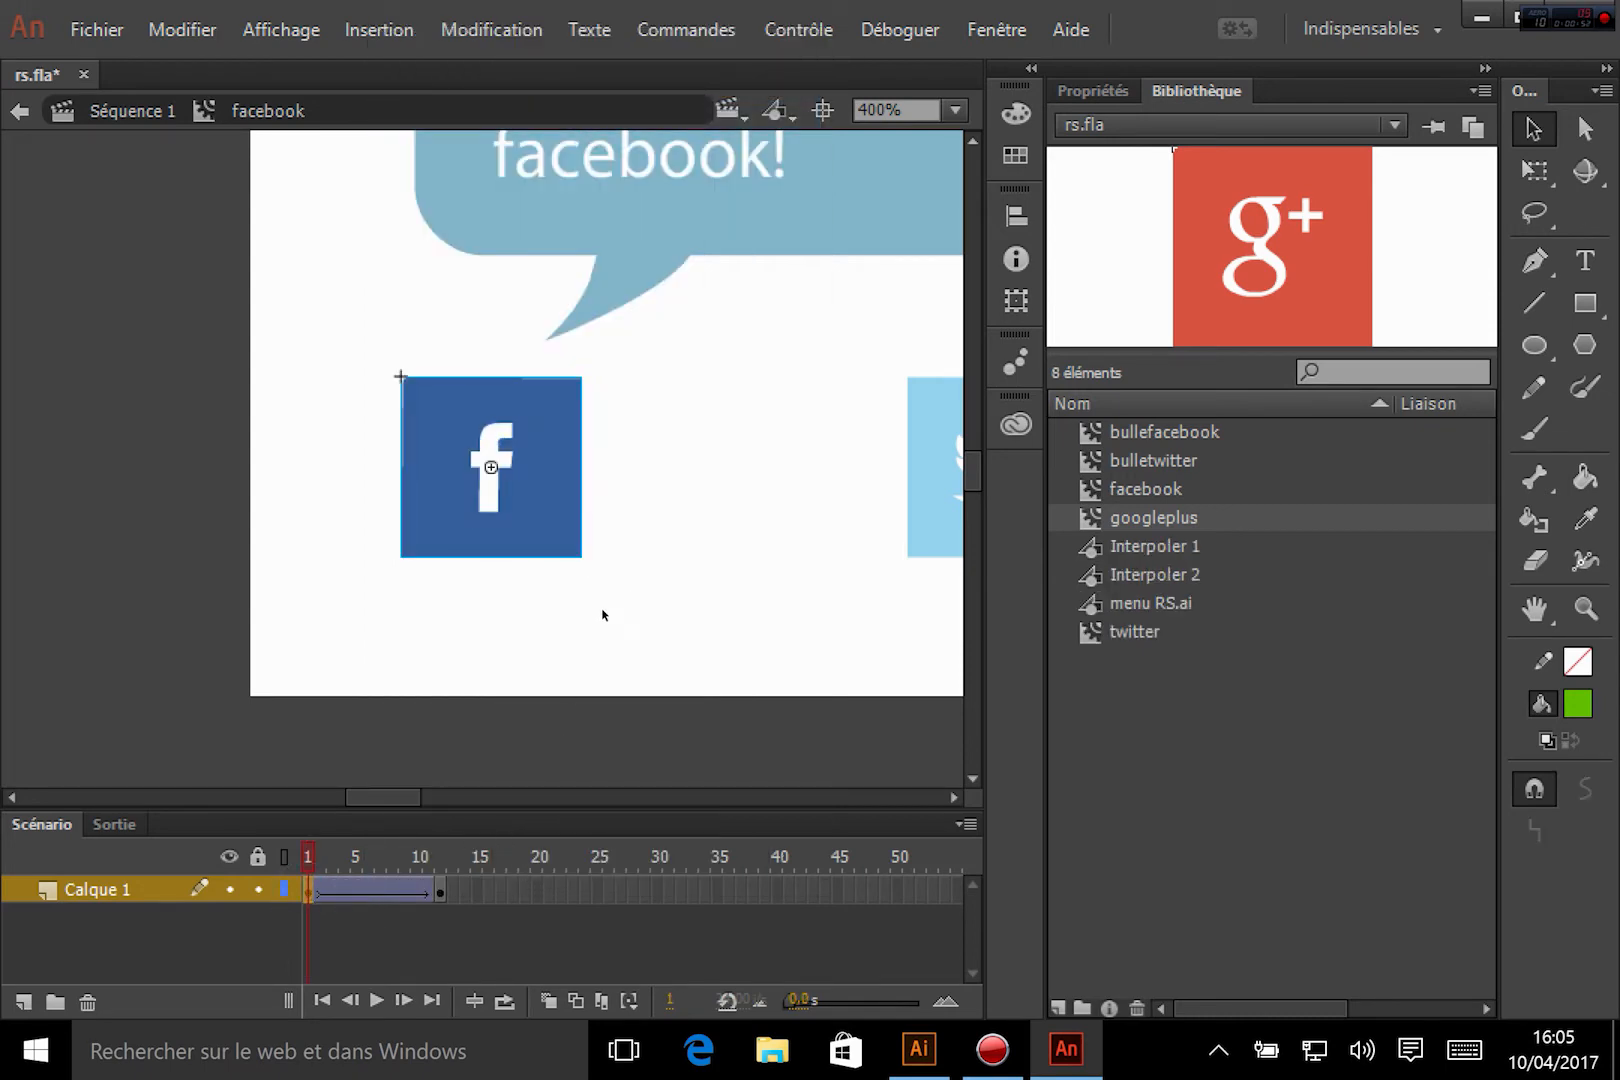
{"action": "left_click", "coordinate": [440, 891]}
{"action": "left_click", "coordinate": [1534, 170]}
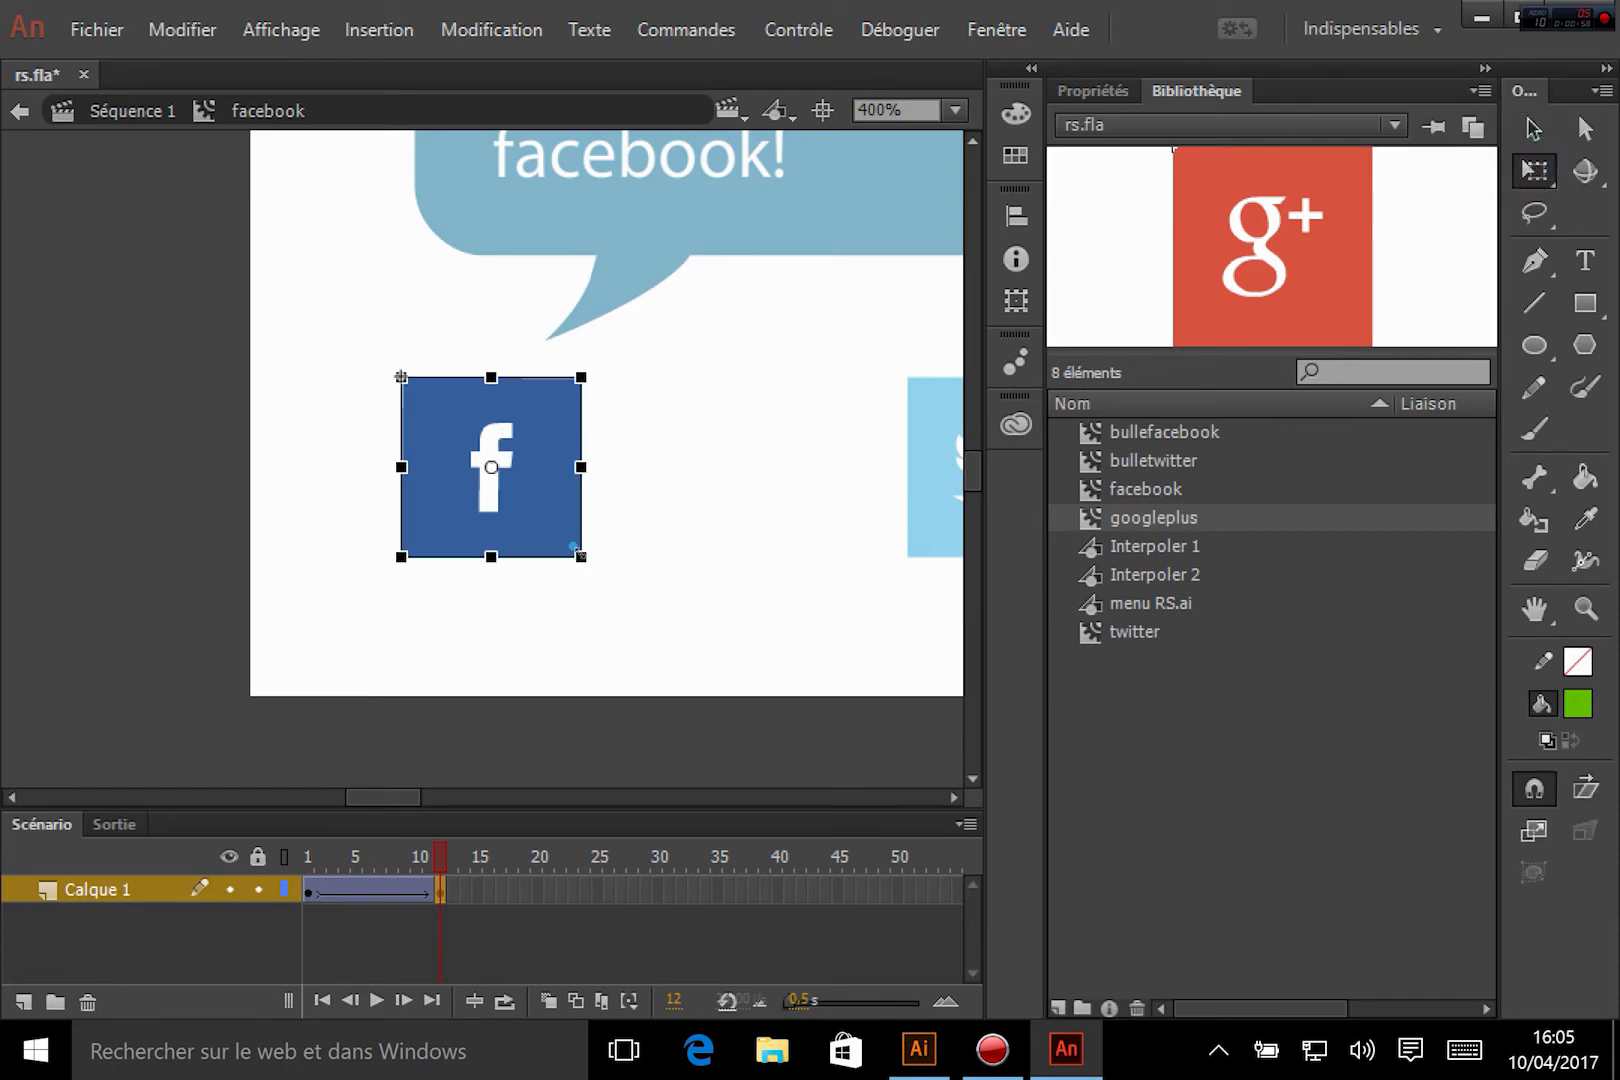
{"action": "left_click_drag", "start_coordinate": [579, 553], "coordinate": [626, 601]}
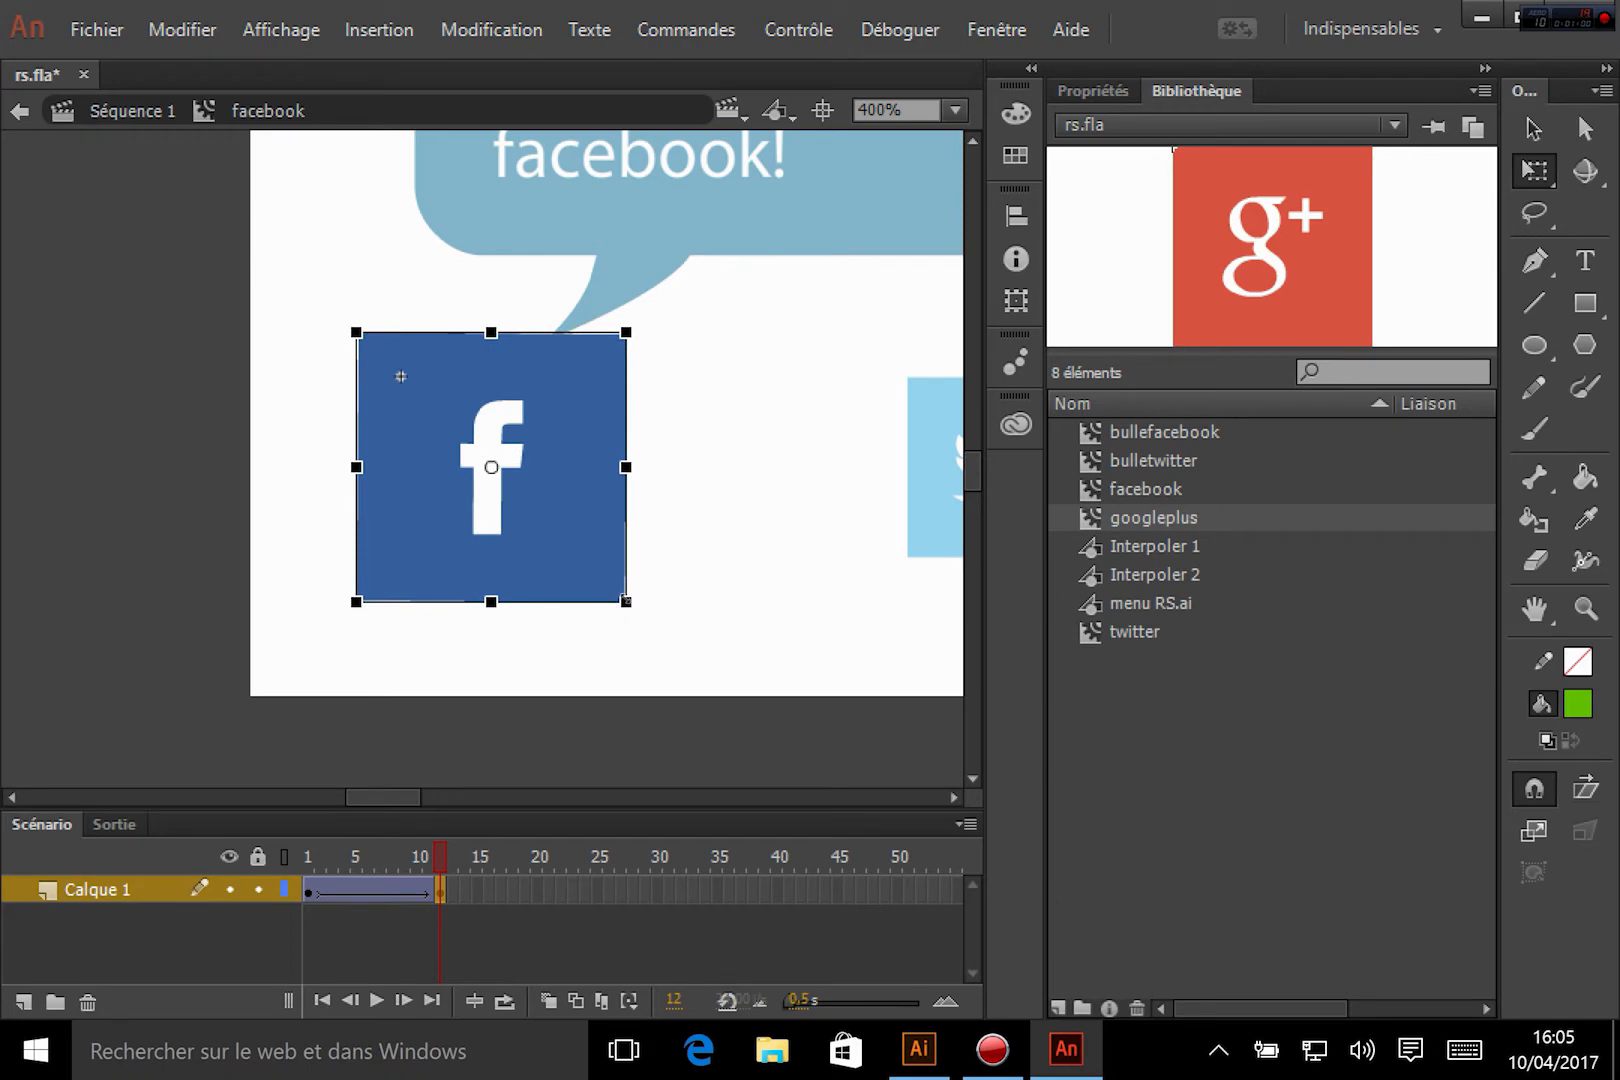
{"action": "left_click", "coordinate": [1097, 92]}
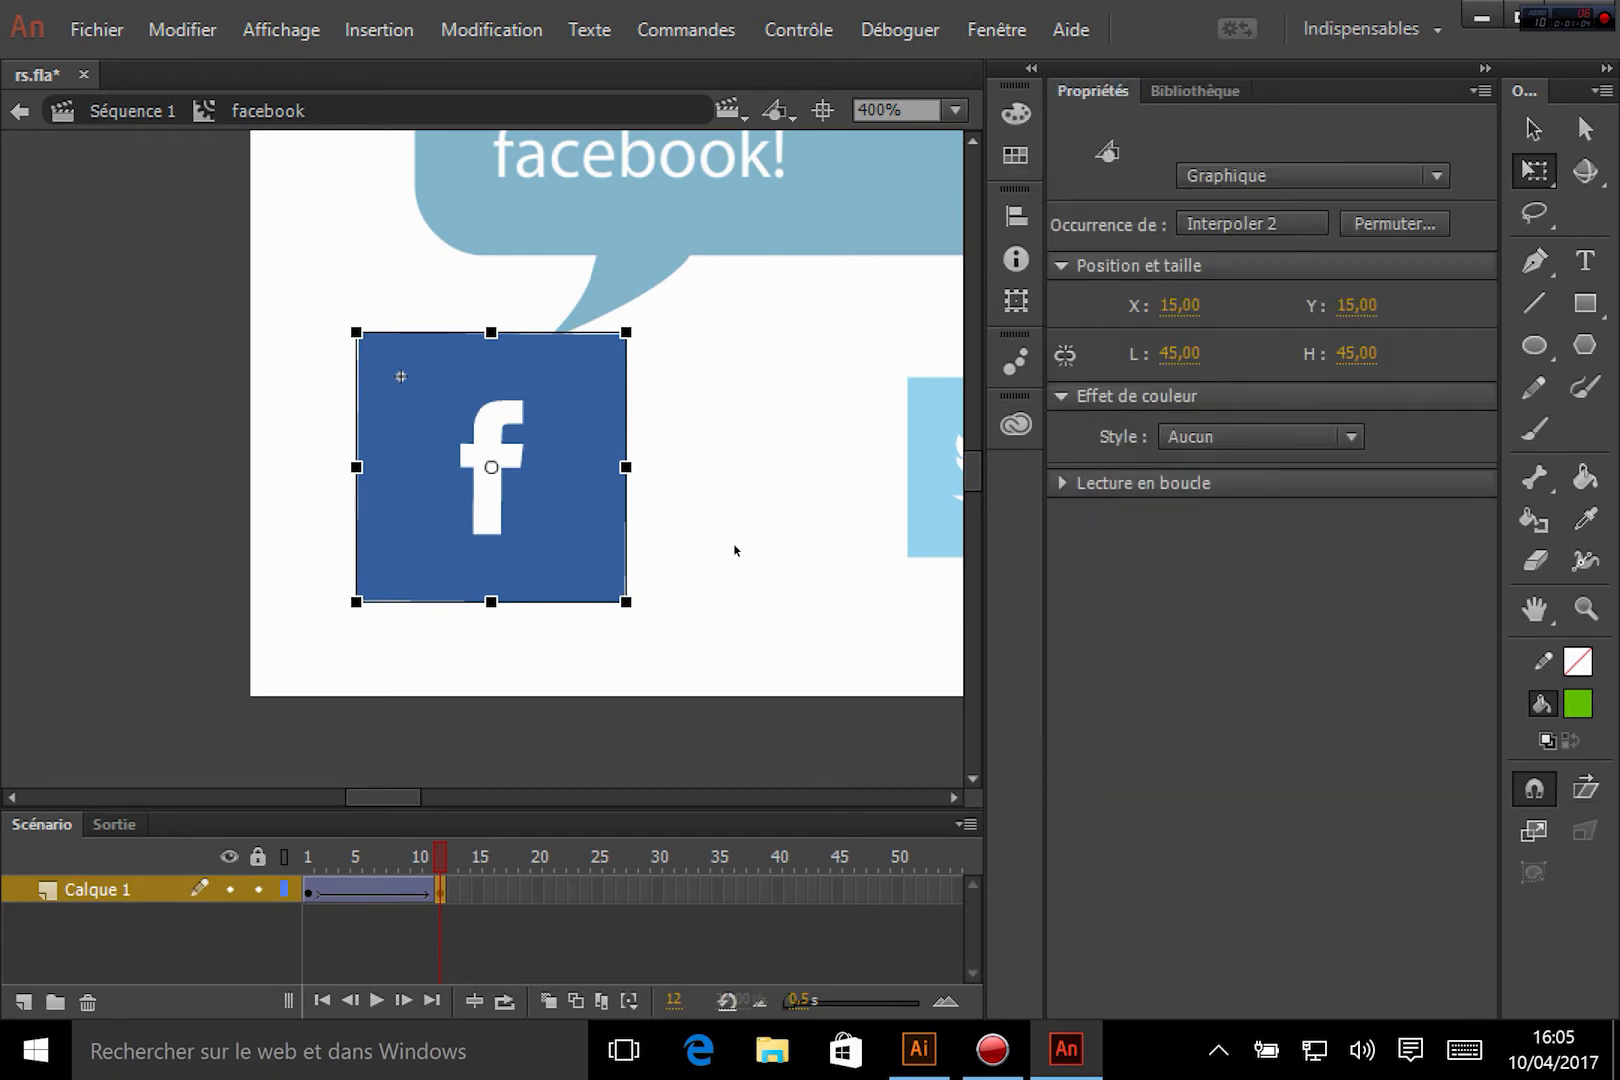
{"action": "left_click_drag", "start_coordinate": [640, 615], "coordinate": [680, 507]}
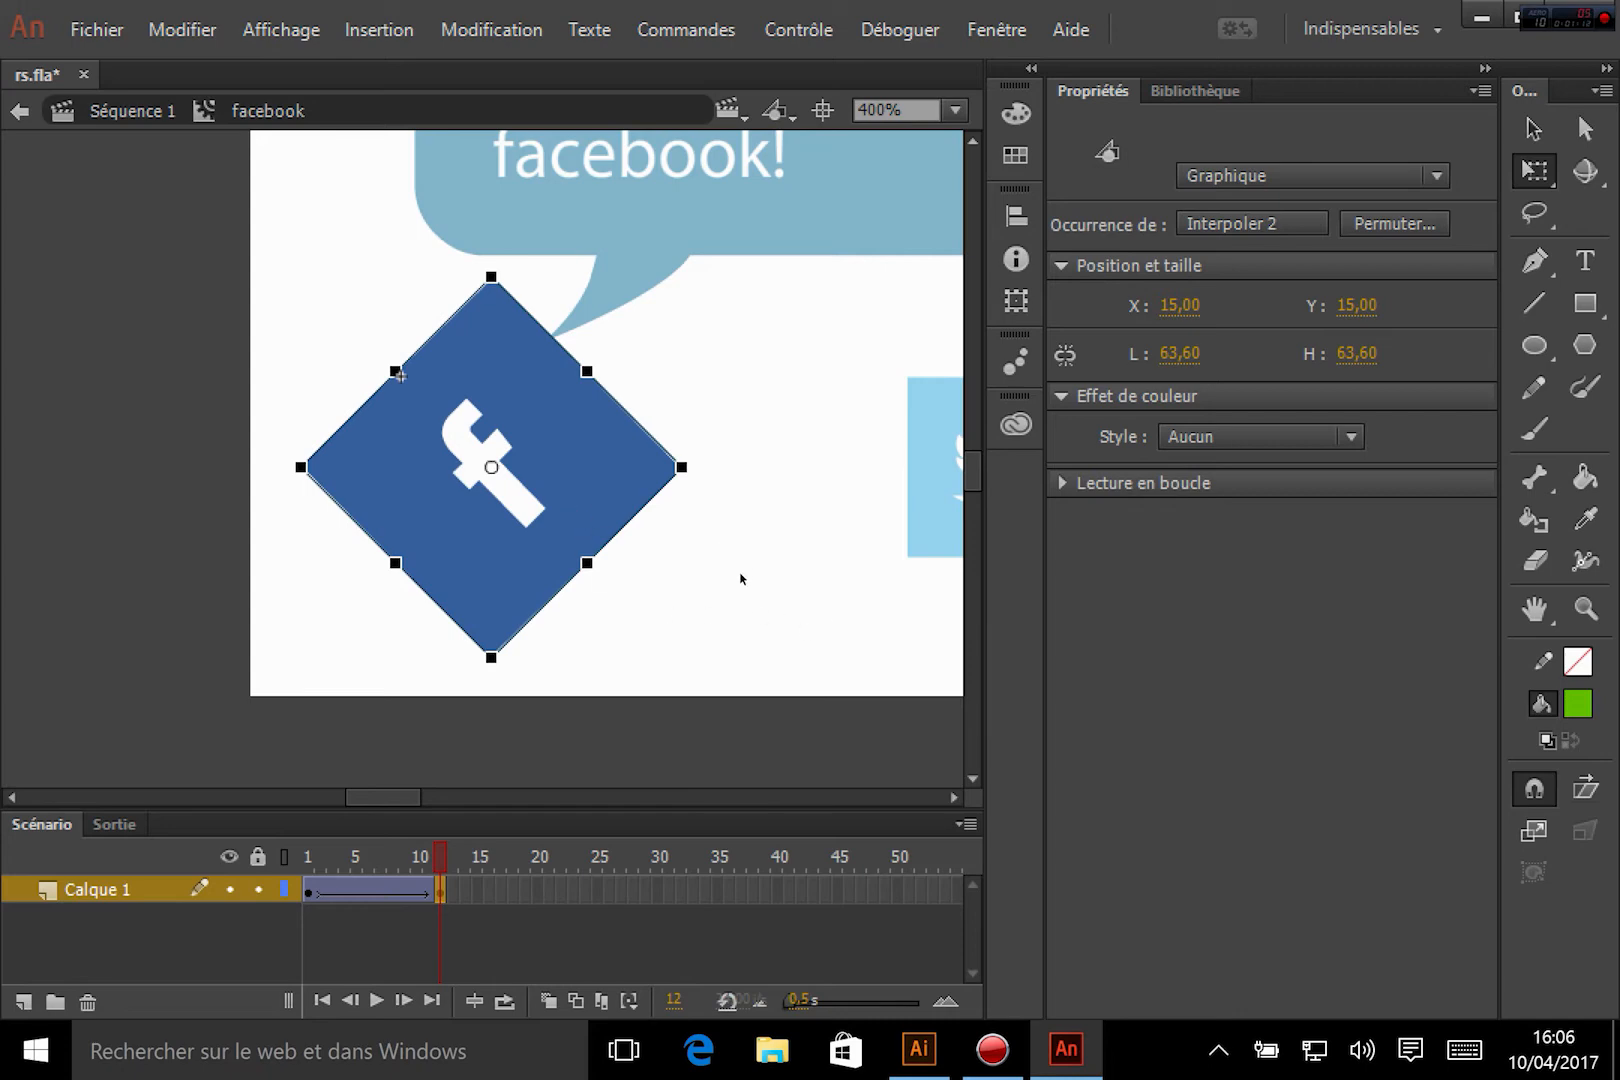
{"action": "left_click", "coordinate": [708, 638]}
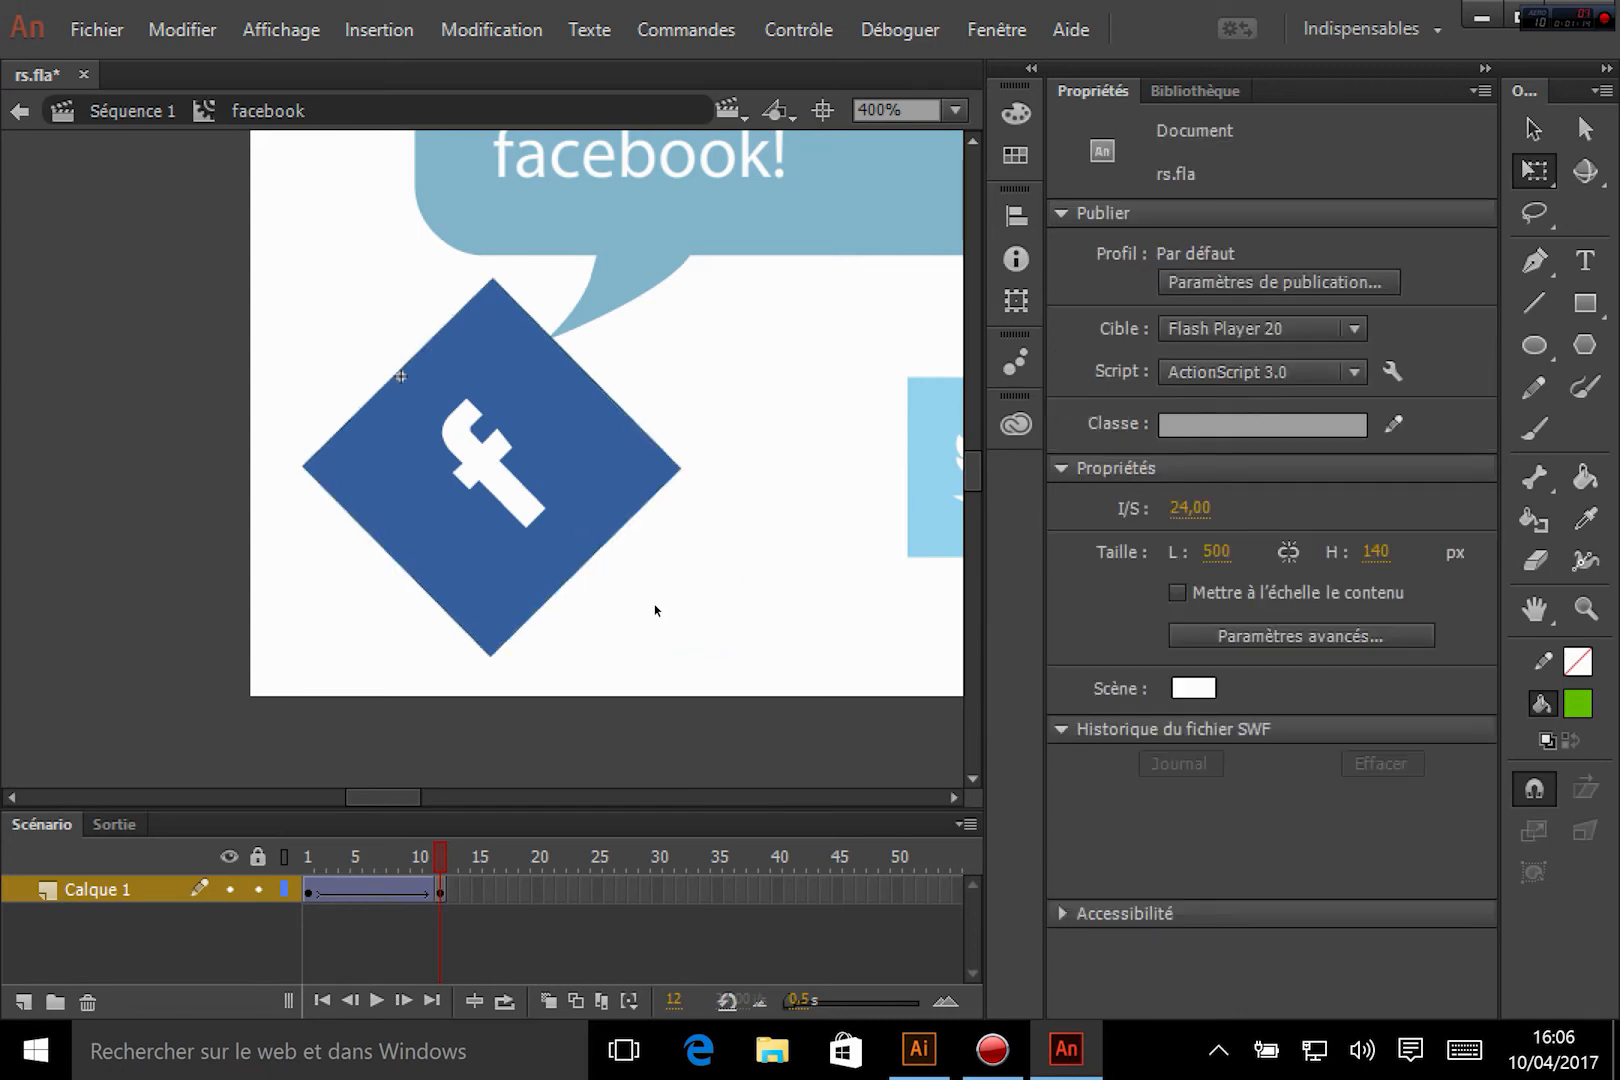
{"action": "key", "text": "Return"}
Step: Set the acceleration of the facebook symbol's classic tween to 100 and play the animation
{"action": "left_click", "coordinate": [368, 890]}
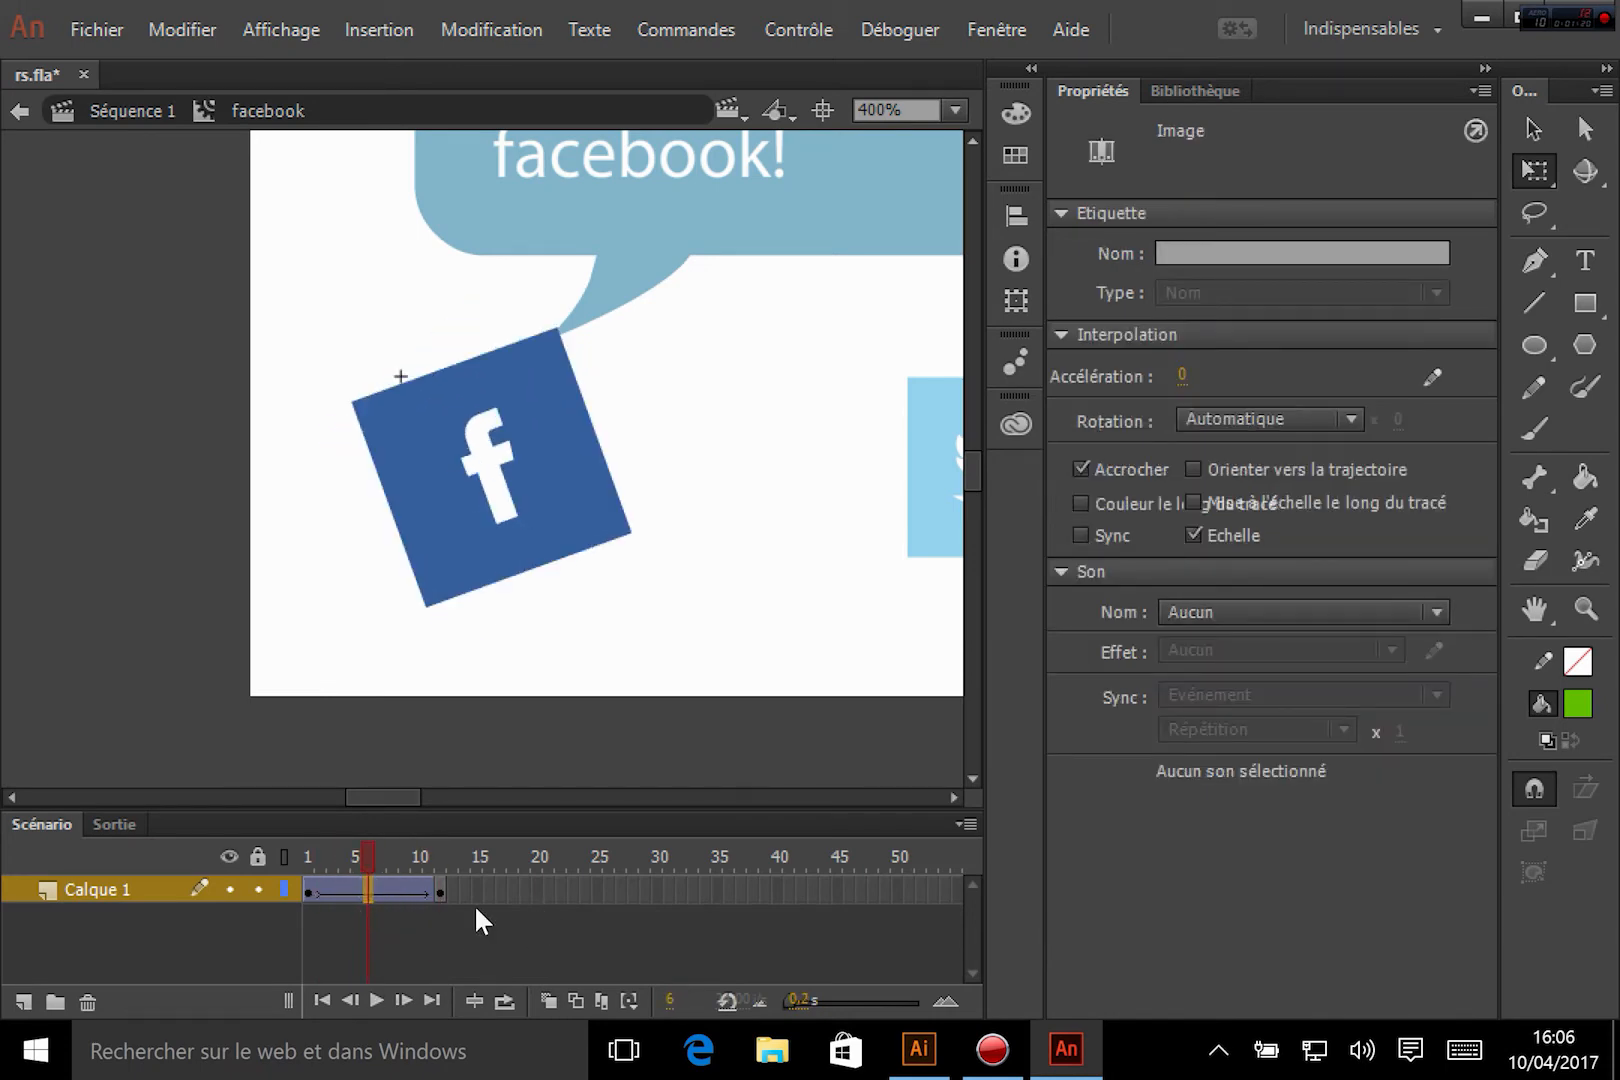
{"action": "left_click_drag", "start_coordinate": [1182, 376], "coordinate": [800, 357]}
{"action": "left_click_drag", "start_coordinate": [1184, 376], "coordinate": [1172, 495]}
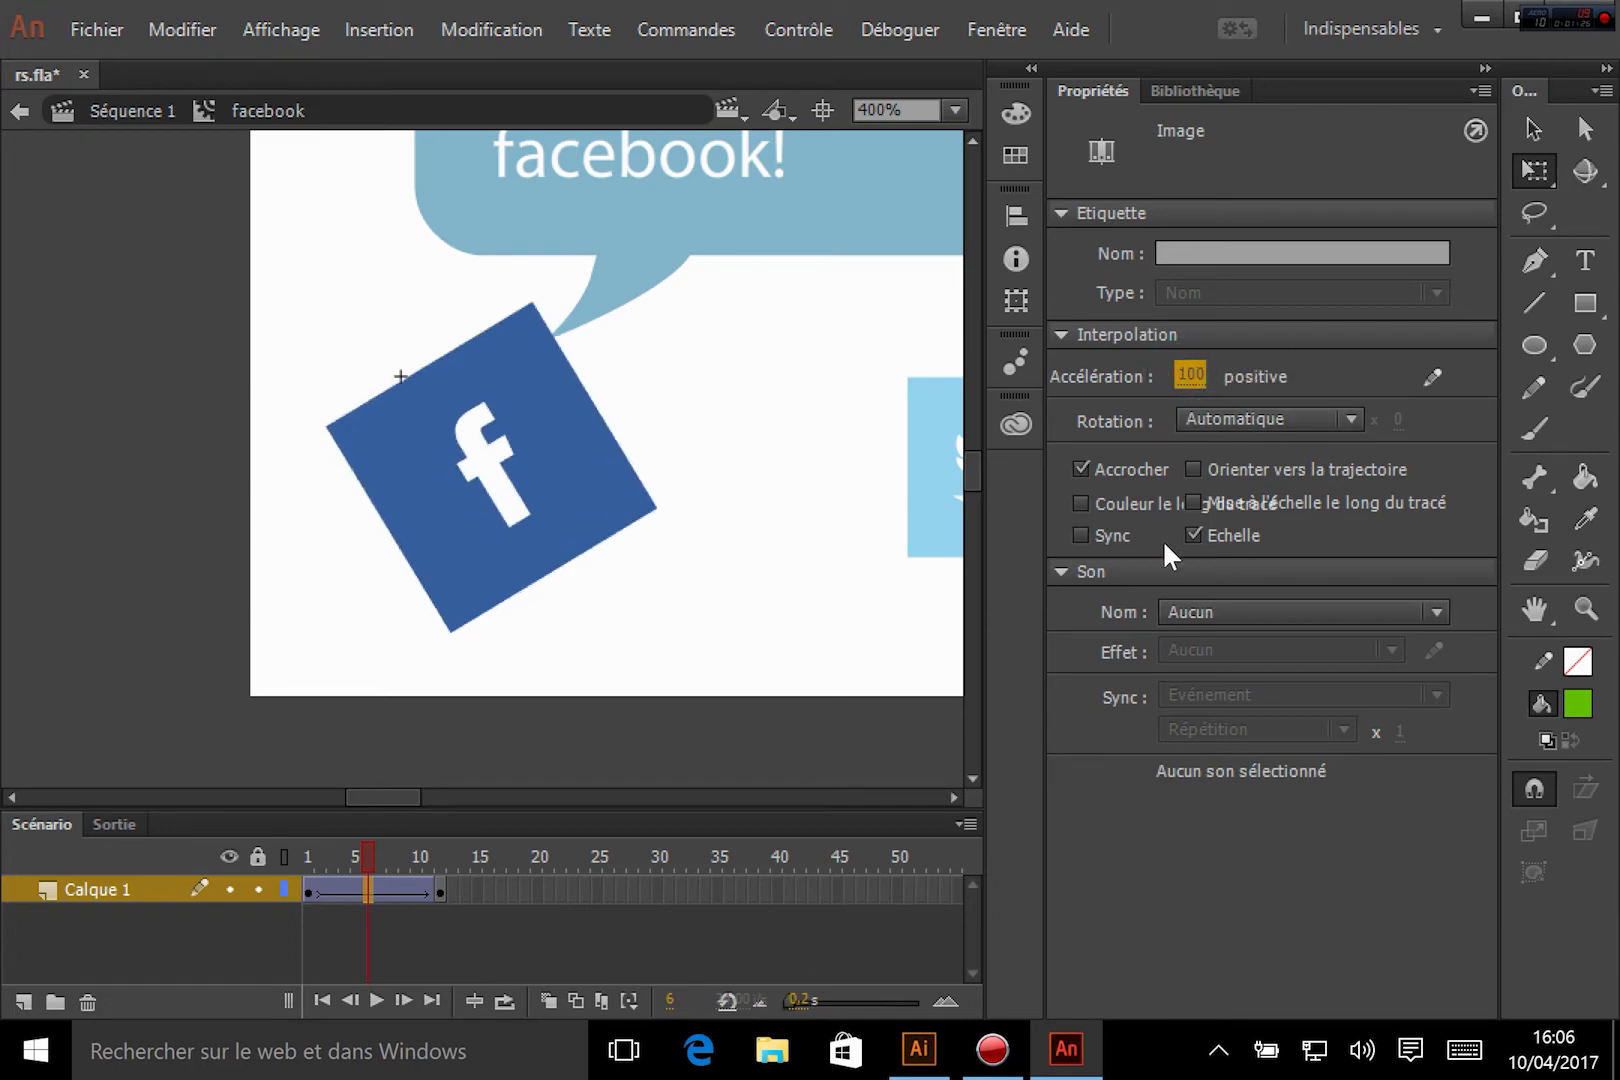
{"action": "key", "text": "Return"}
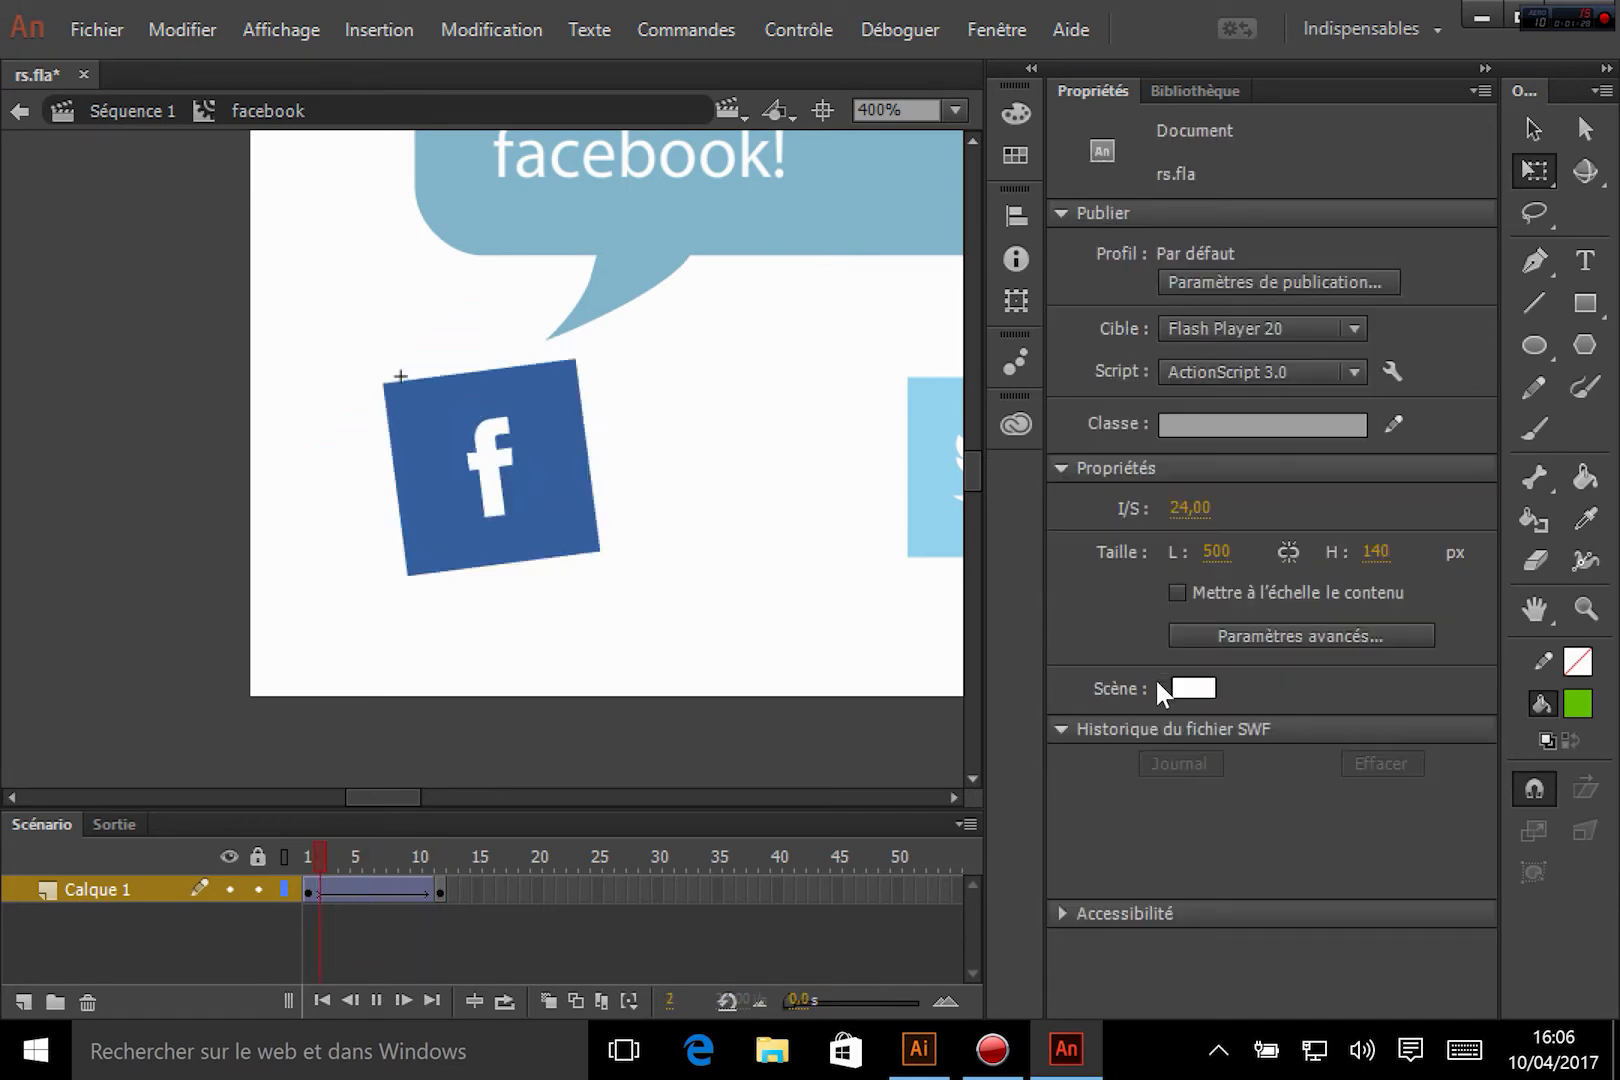
{"action": "key", "text": "Return"}
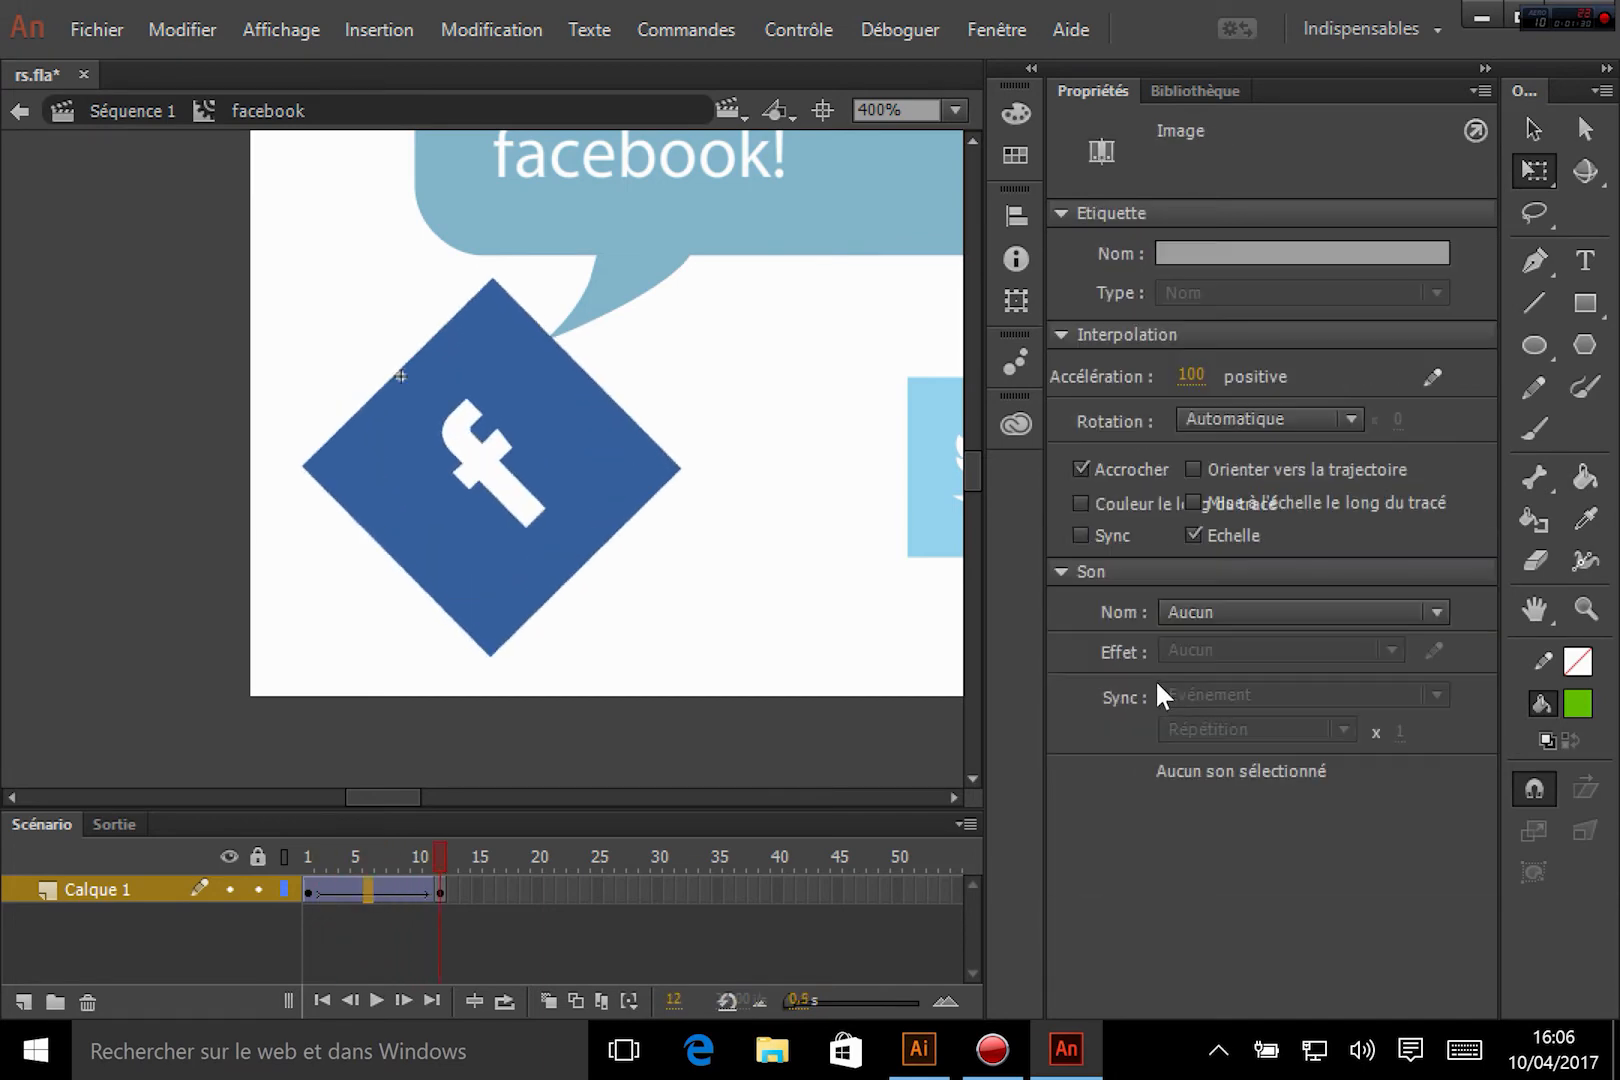
Step: Return to Séquence 1 and test the movie to check how the Facebook icon animates
{"action": "left_click", "coordinate": [366, 728]}
{"action": "left_click", "coordinate": [125, 110]}
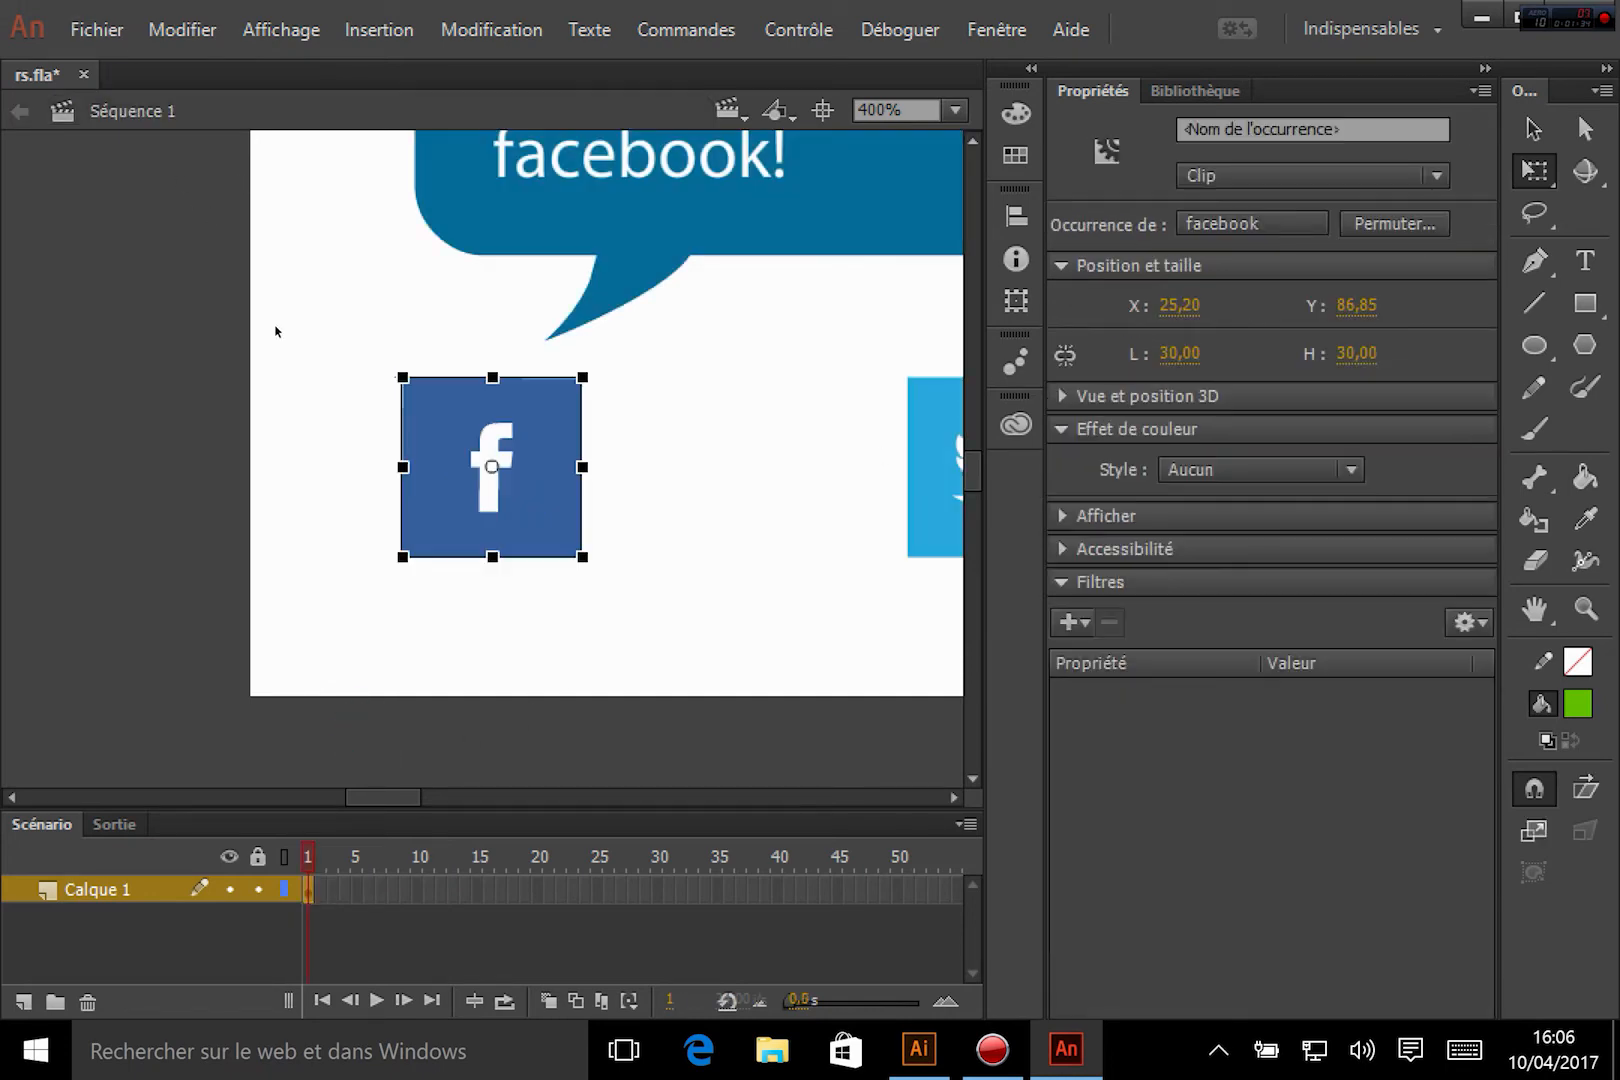
{"action": "key", "text": "ctrl+Return"}
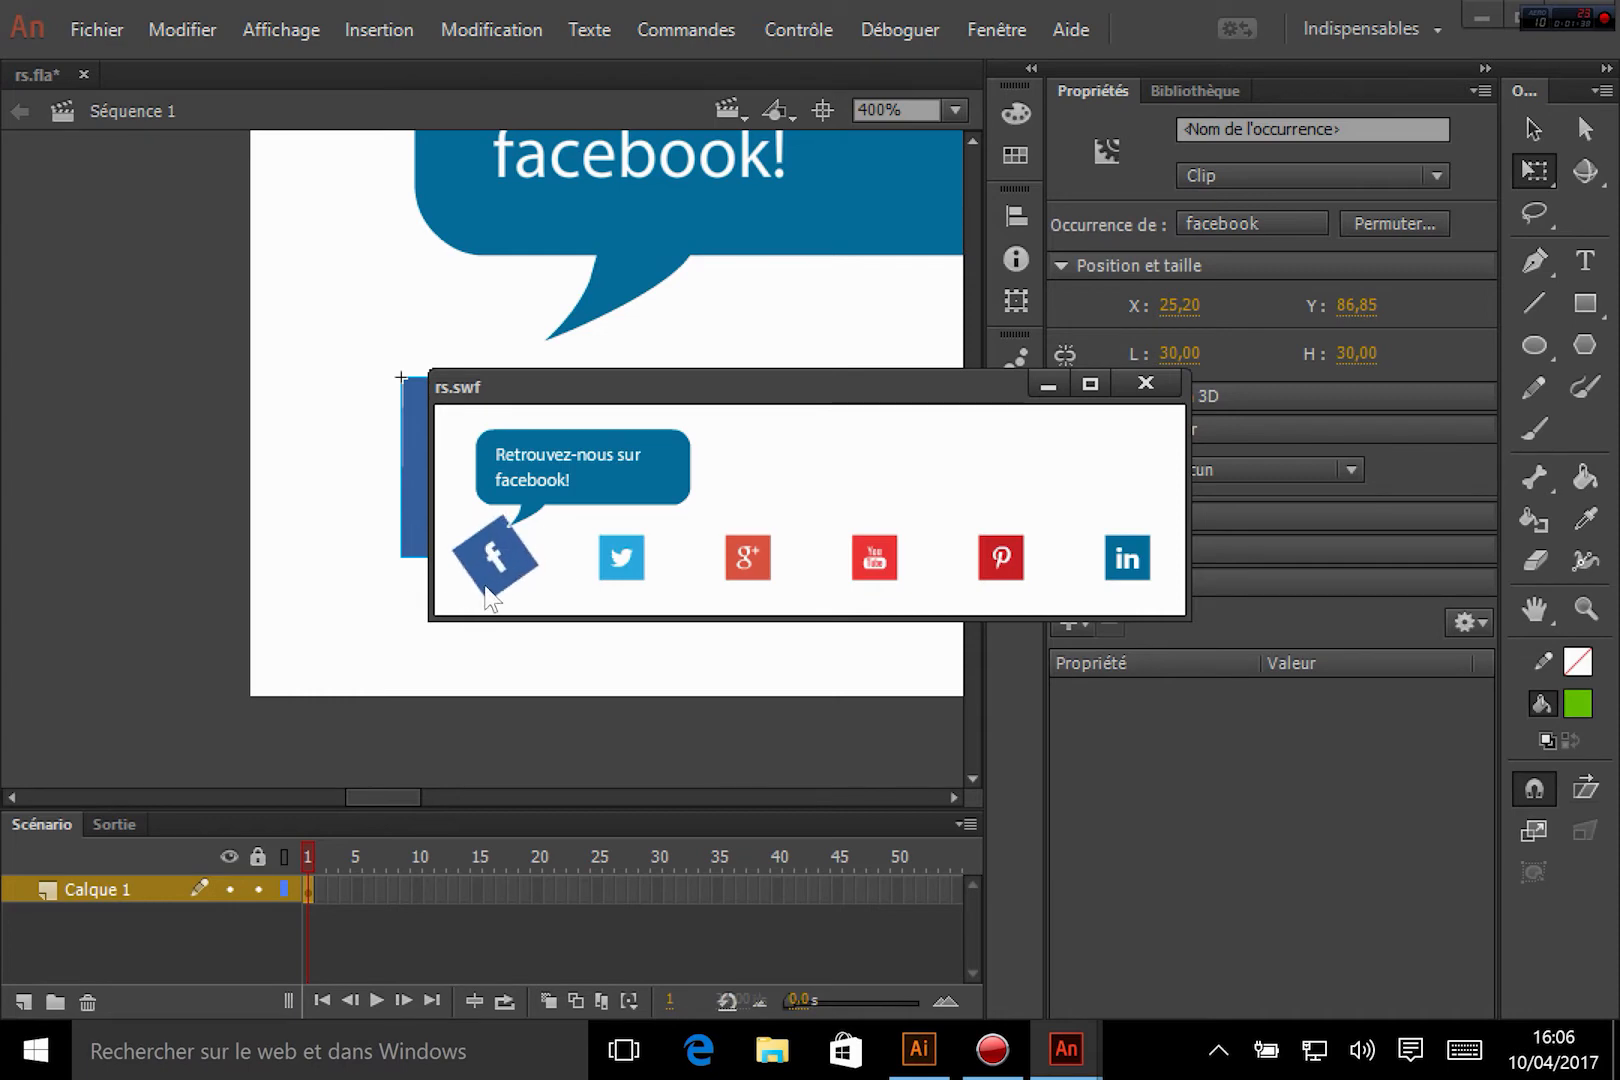
{"action": "left_click", "coordinate": [1145, 383]}
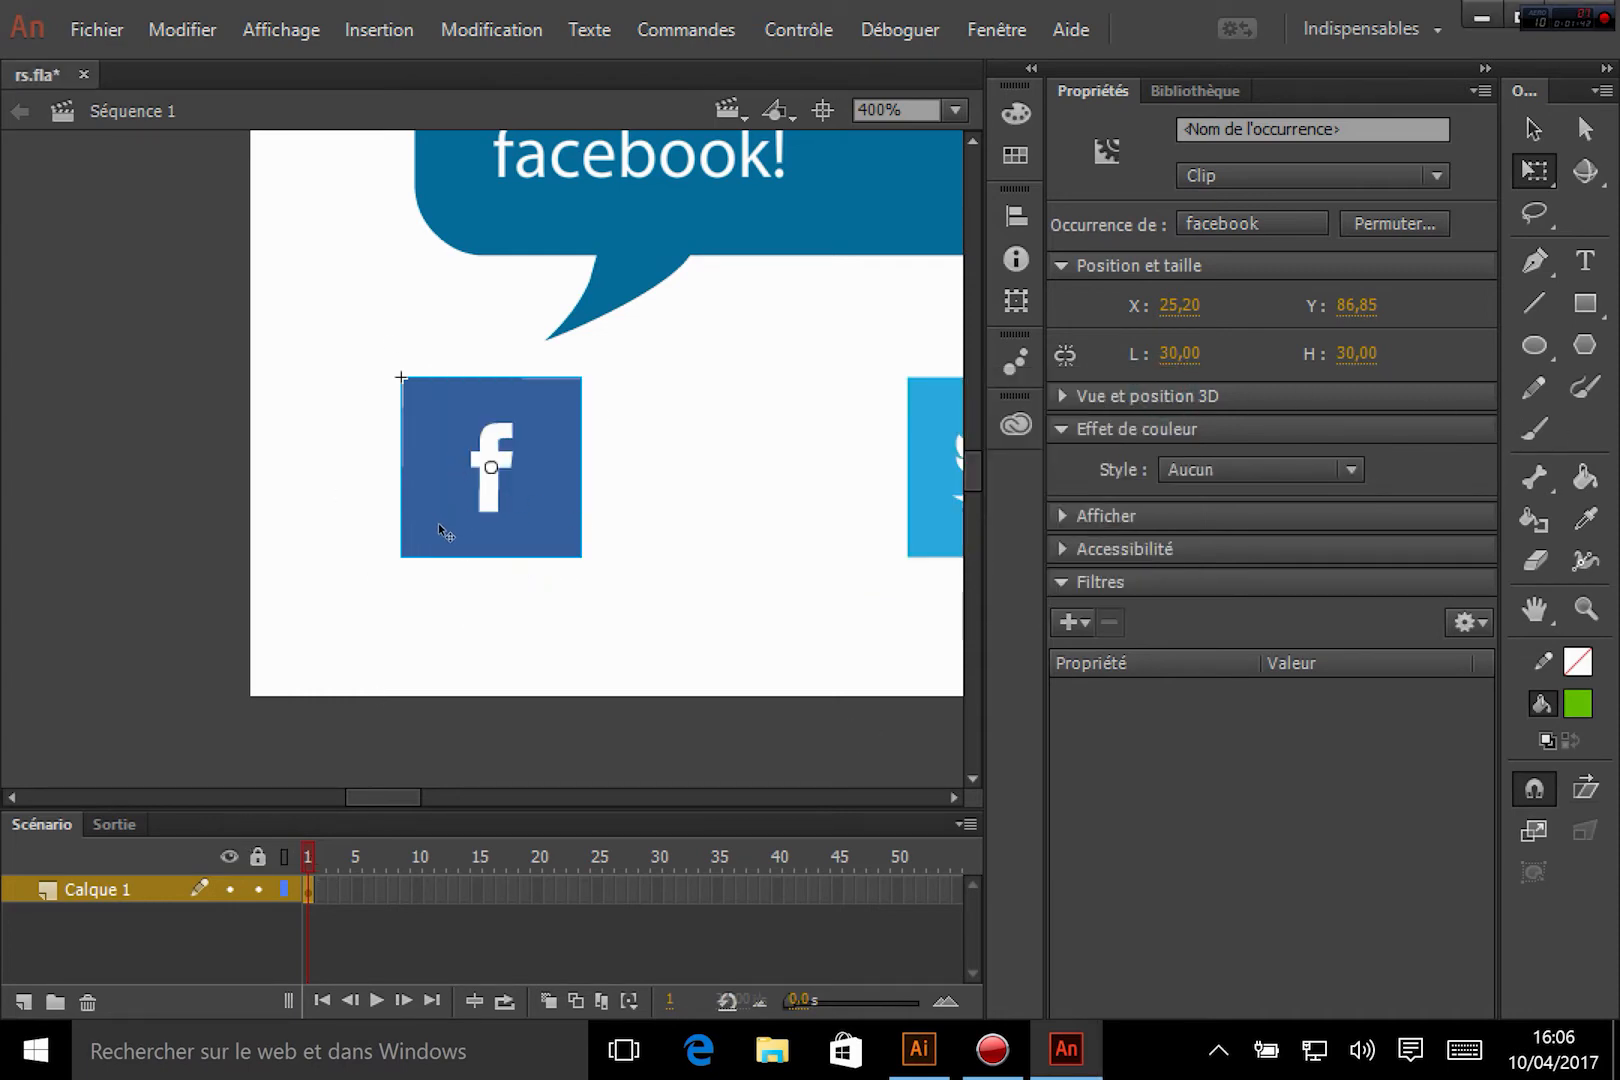
Step: Add a stop(); action to frame 1 of Calque 1 inside the facebook symbol
{"action": "double_click", "coordinate": [505, 551]}
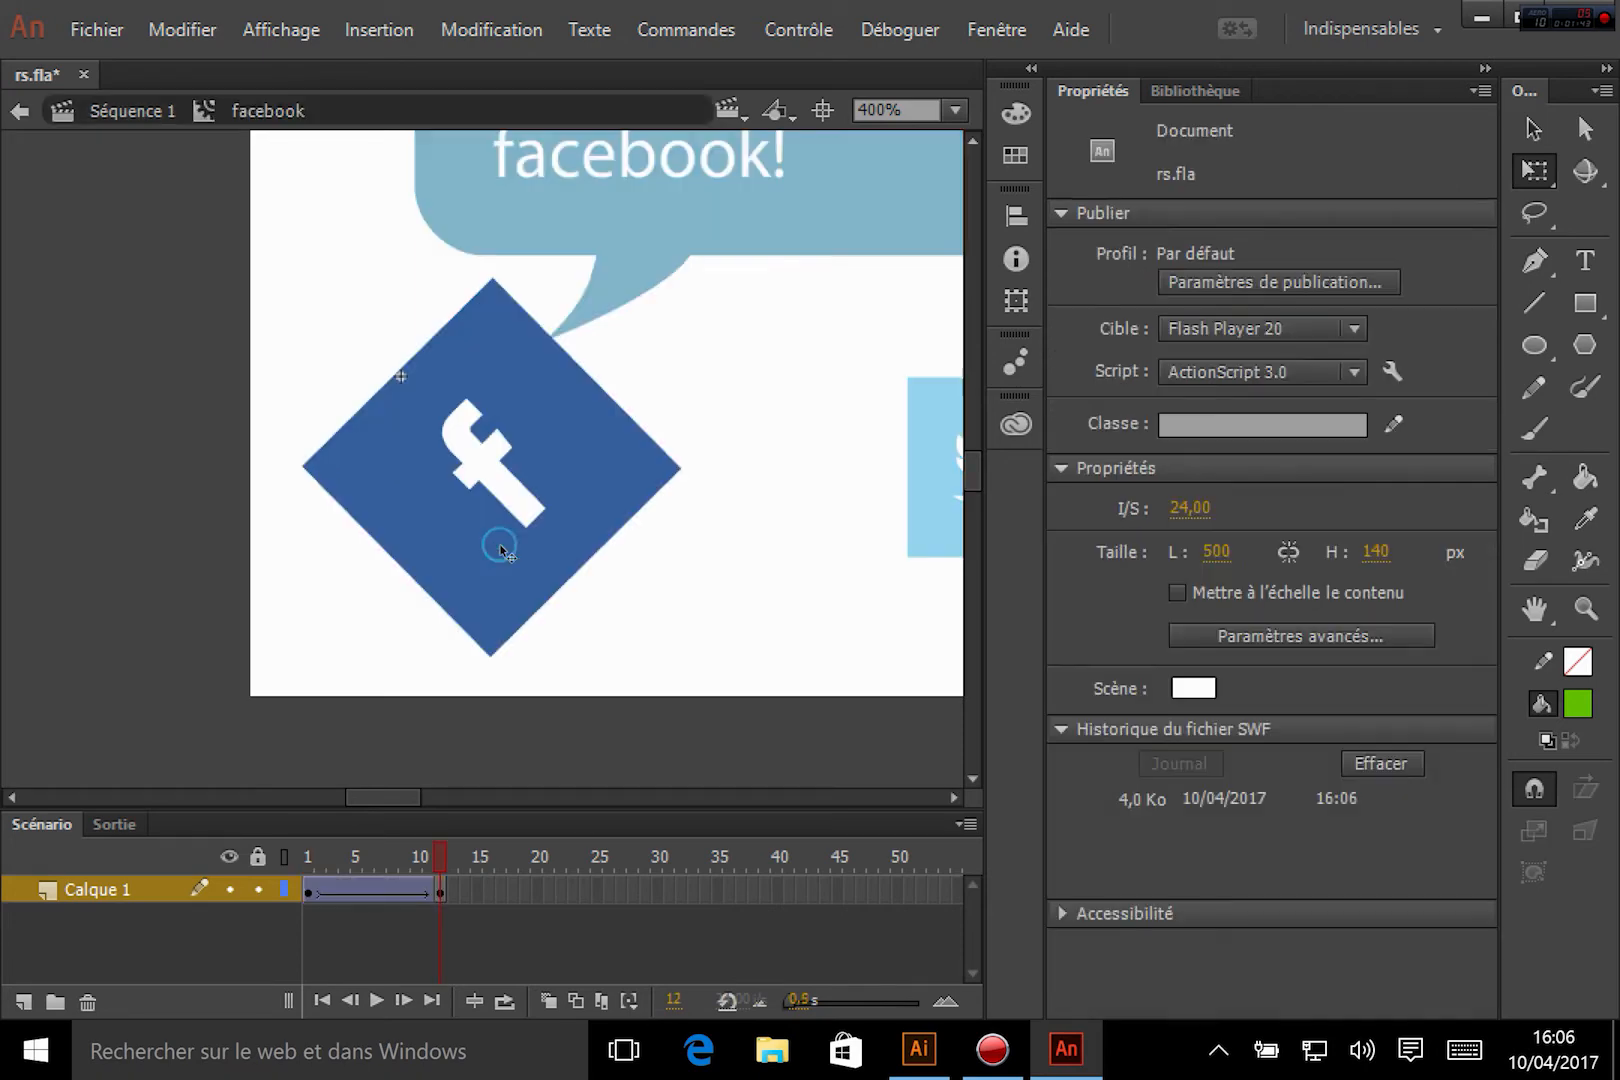
{"action": "left_click", "coordinate": [307, 890]}
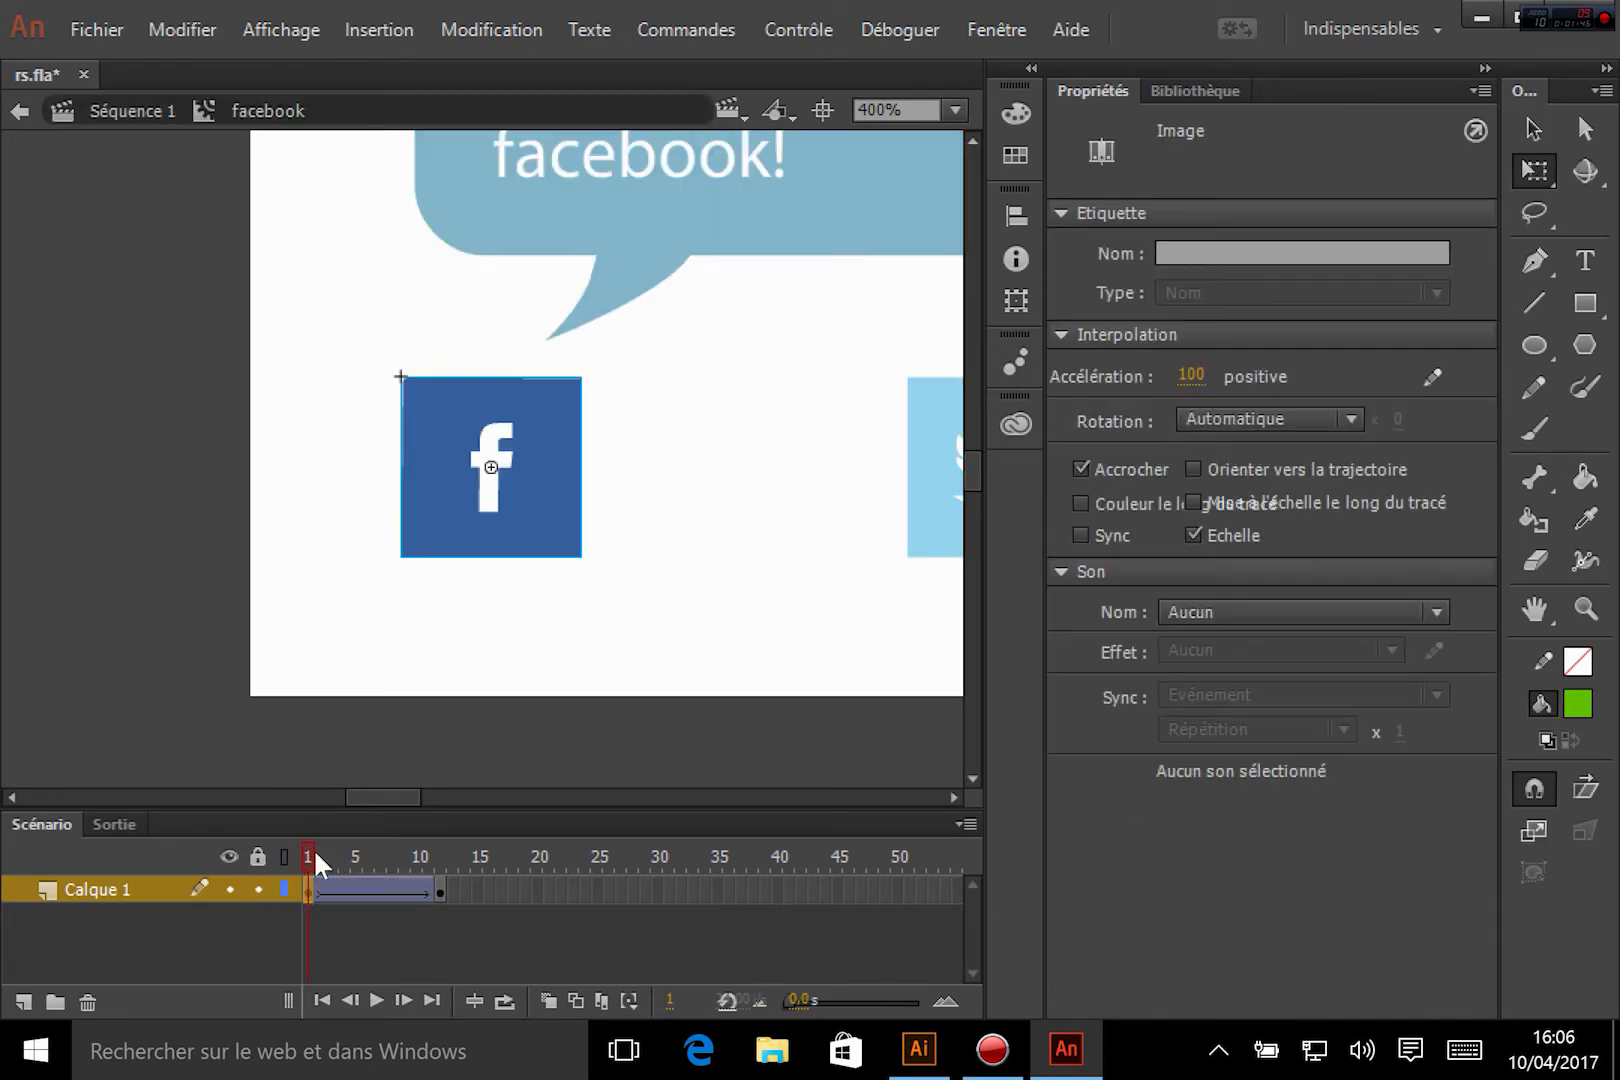
{"action": "left_click", "coordinate": [997, 36]}
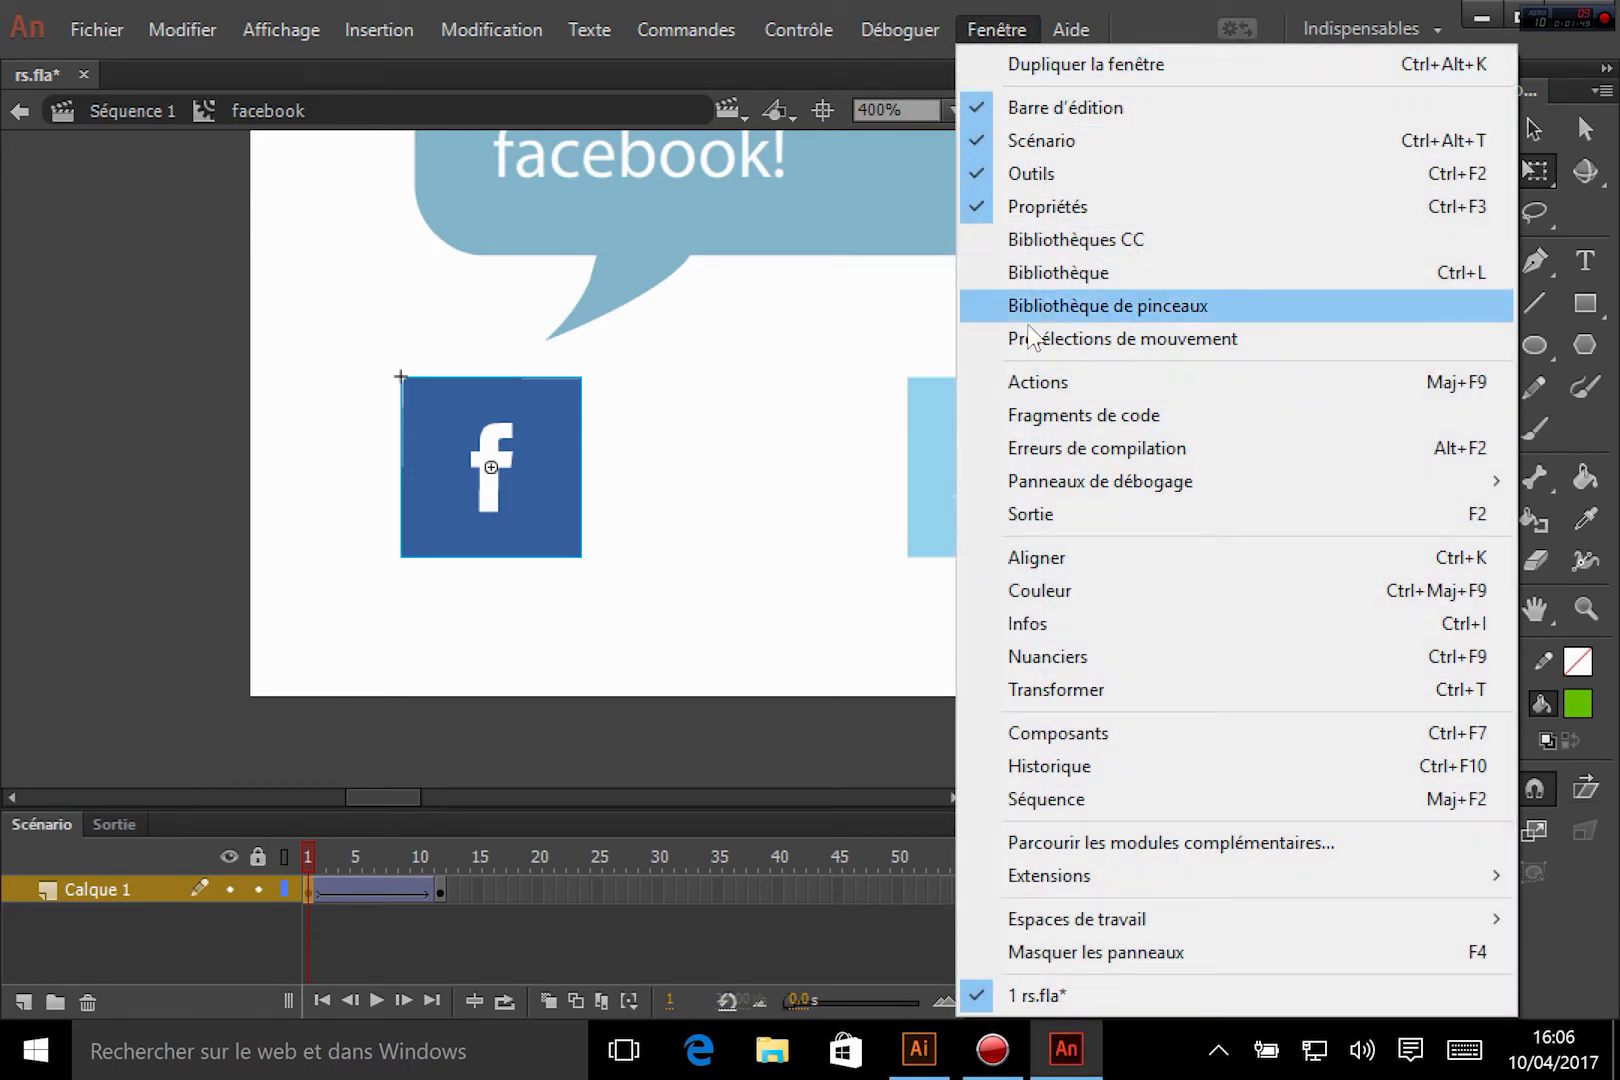
{"action": "left_click", "coordinate": [1035, 382]}
{"action": "type", "text": "s"}
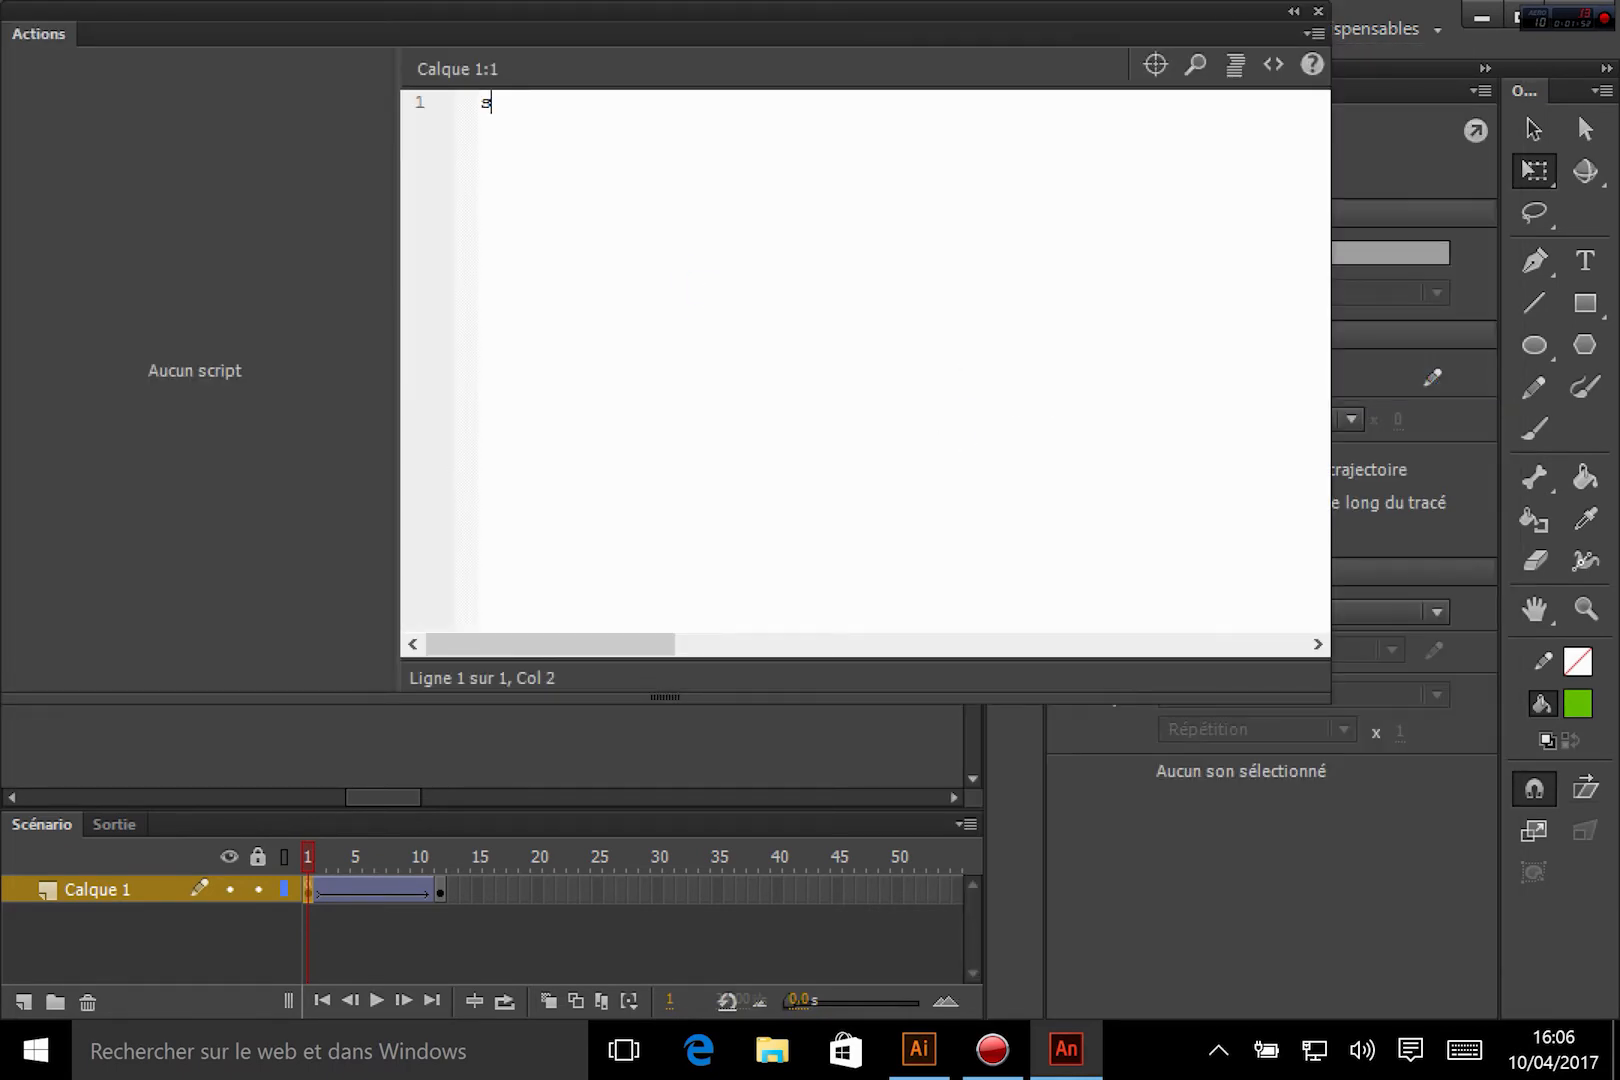
{"action": "type", "text": "top();"}
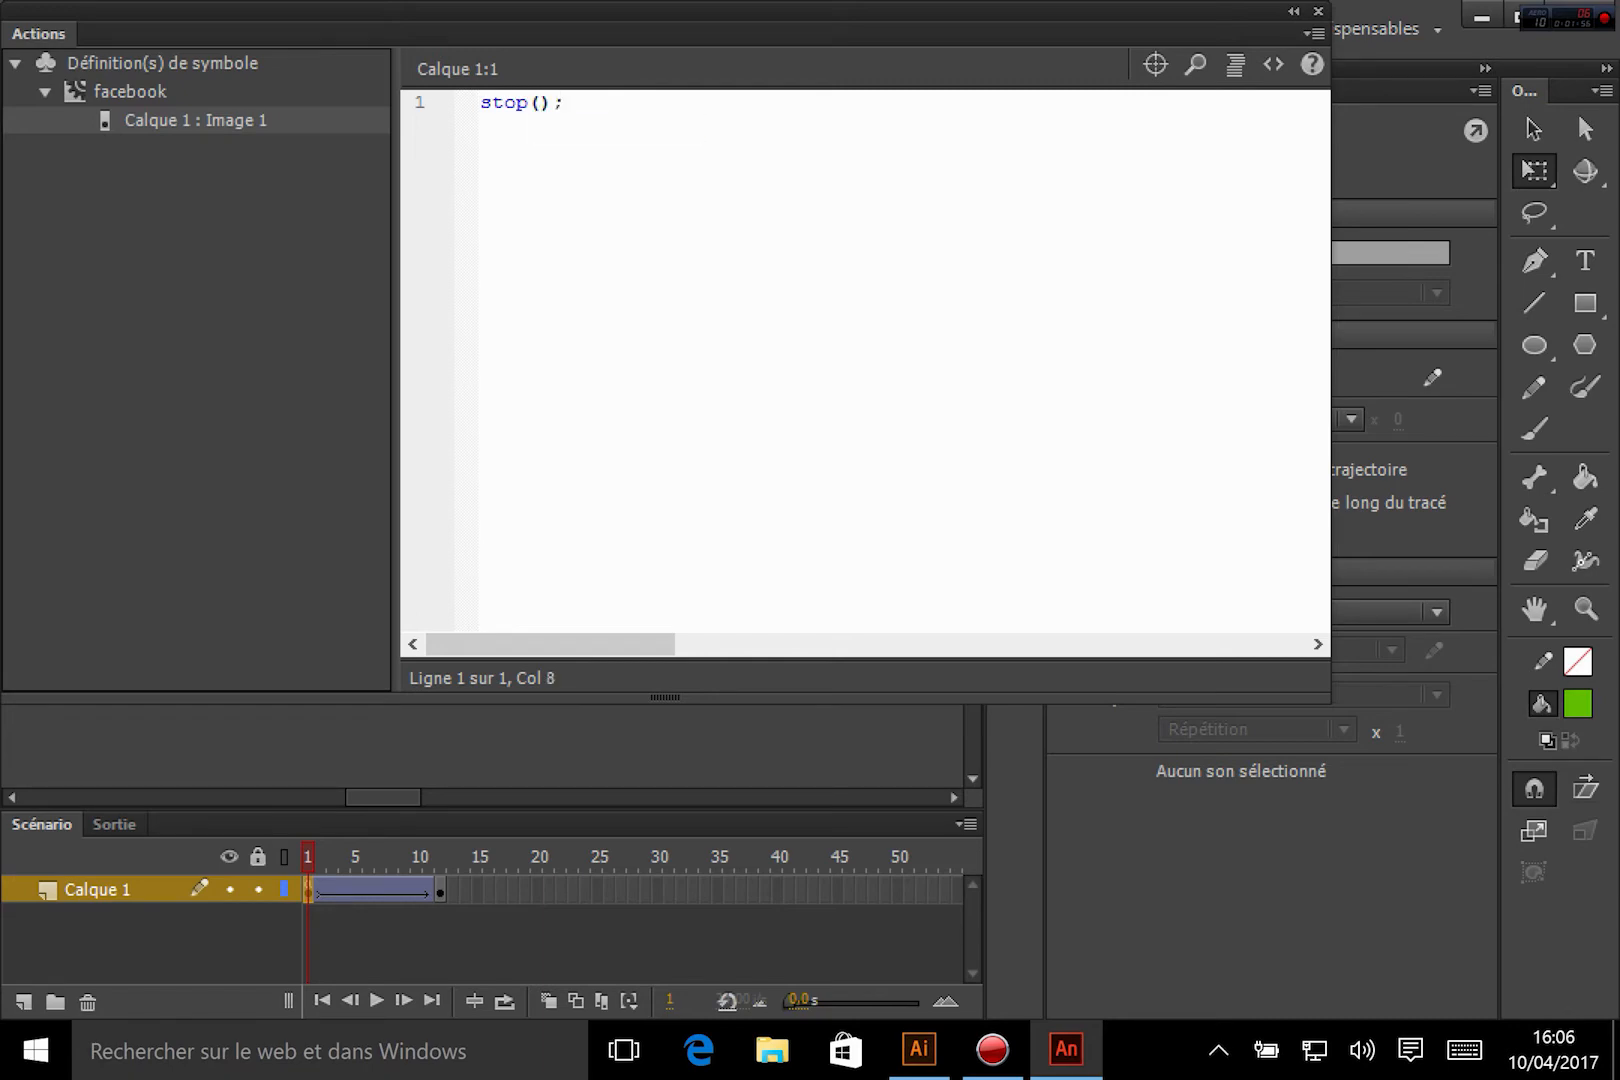
Step: Uncover the timeline by shrinking the script window, add a stop() action to frame 12 of the facebook symbol, and save the document
{"action": "left_click_drag", "start_coordinate": [1071, 10], "coordinate": [1236, 168]}
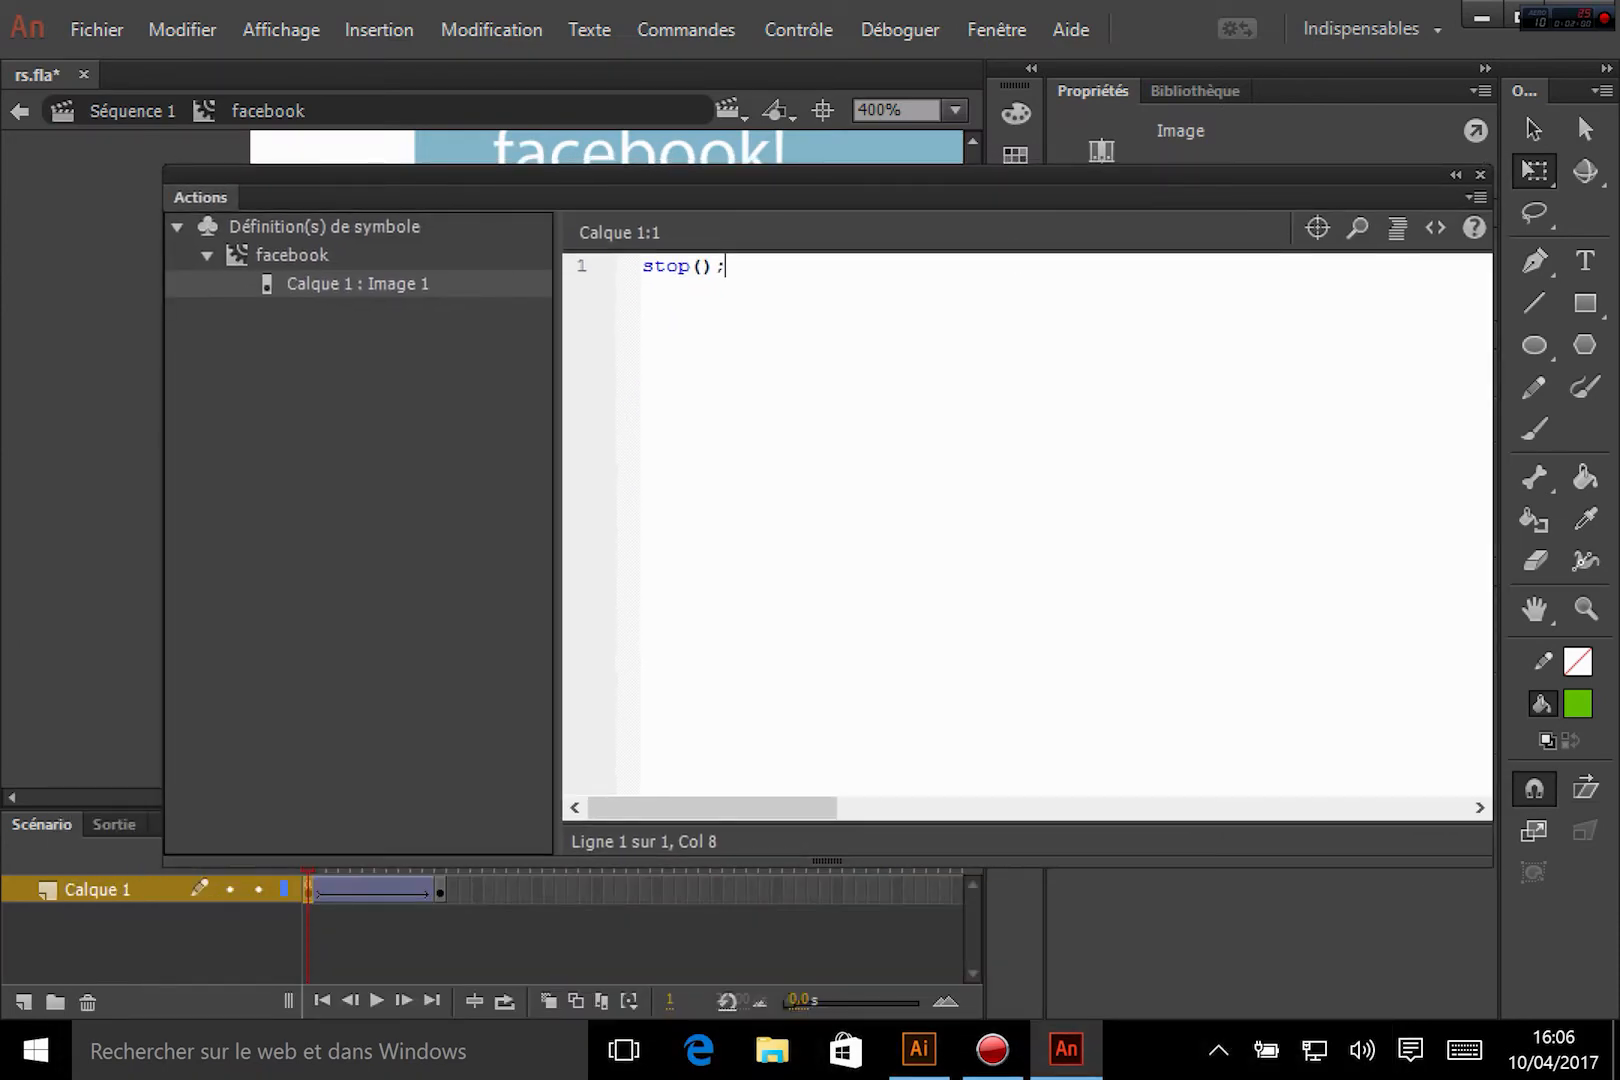
{"action": "left_click_drag", "start_coordinate": [1493, 390], "coordinate": [879, 372]}
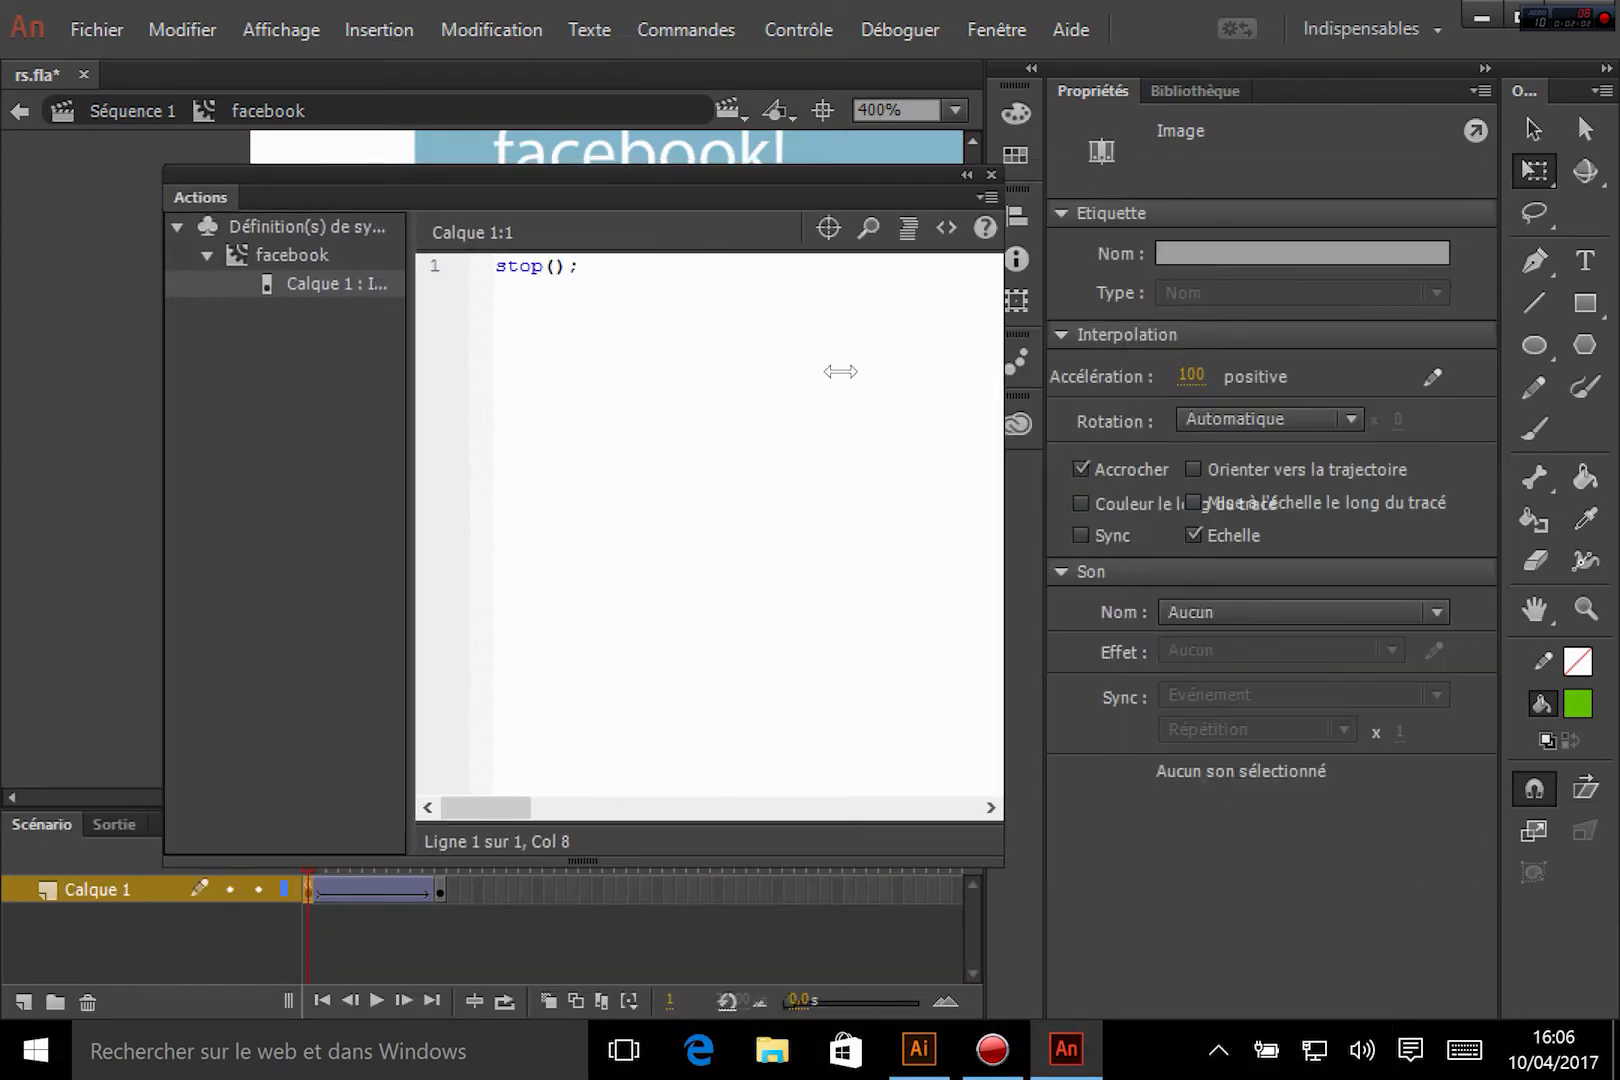
{"action": "left_click_drag", "start_coordinate": [760, 178], "coordinate": [612, 126]}
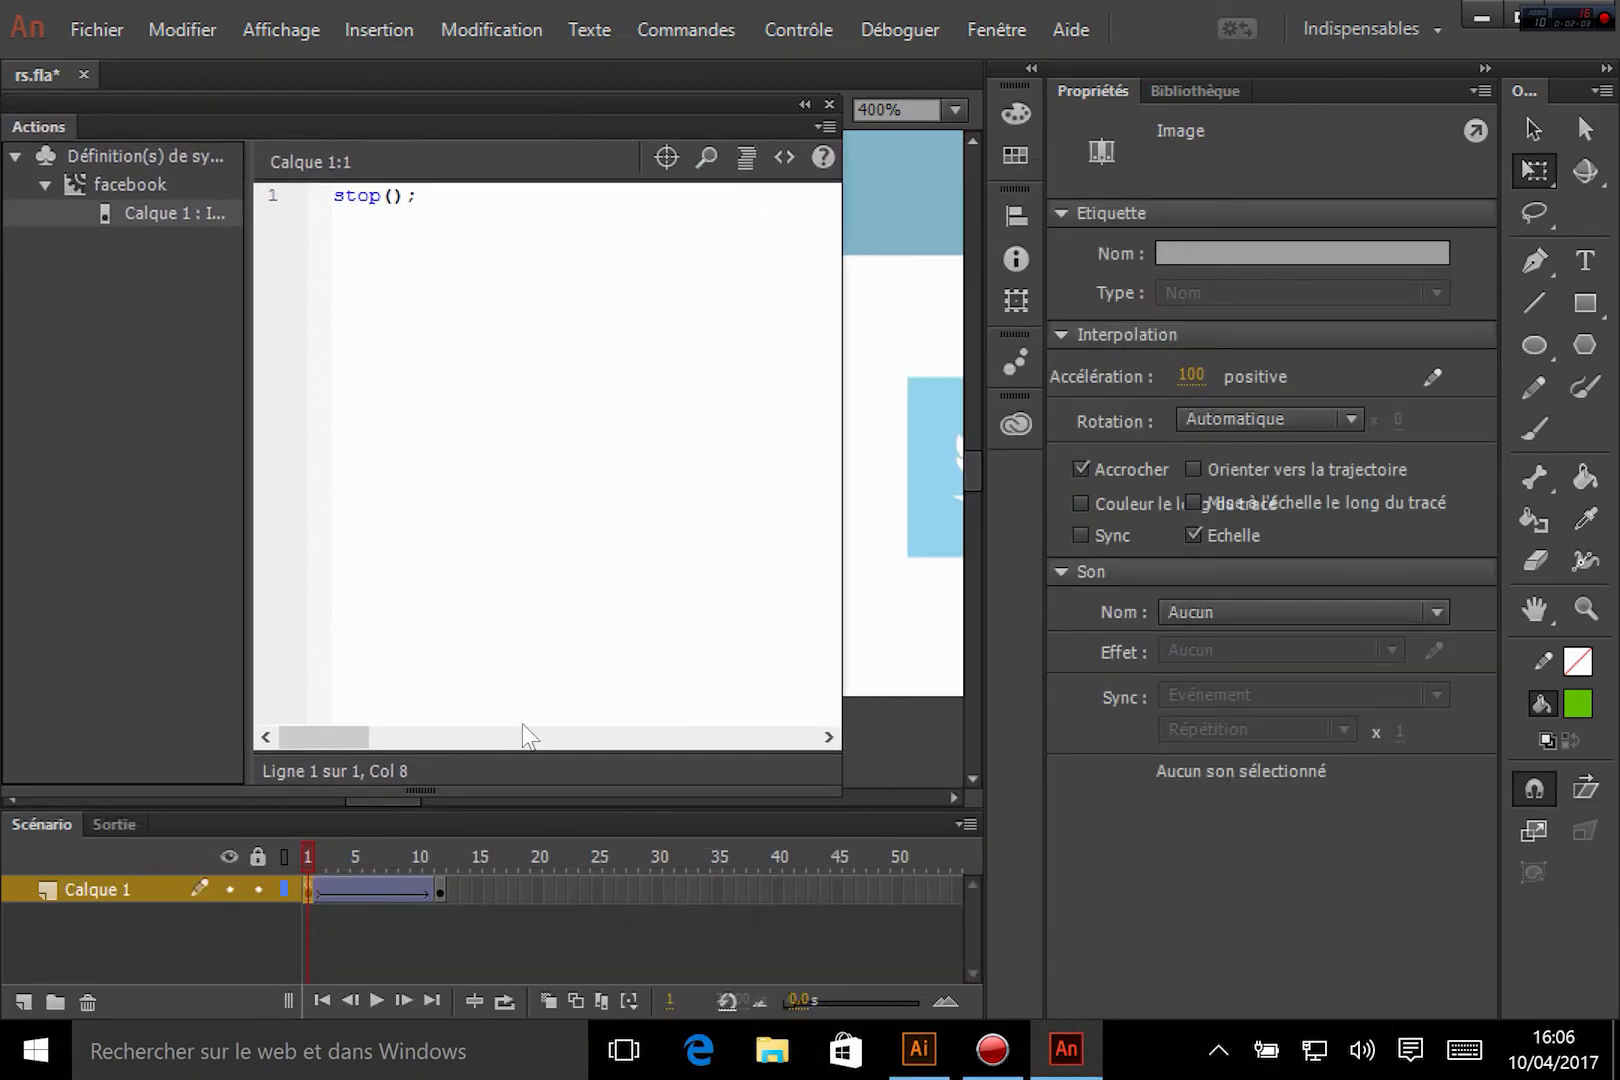
{"action": "left_click", "coordinate": [441, 868]}
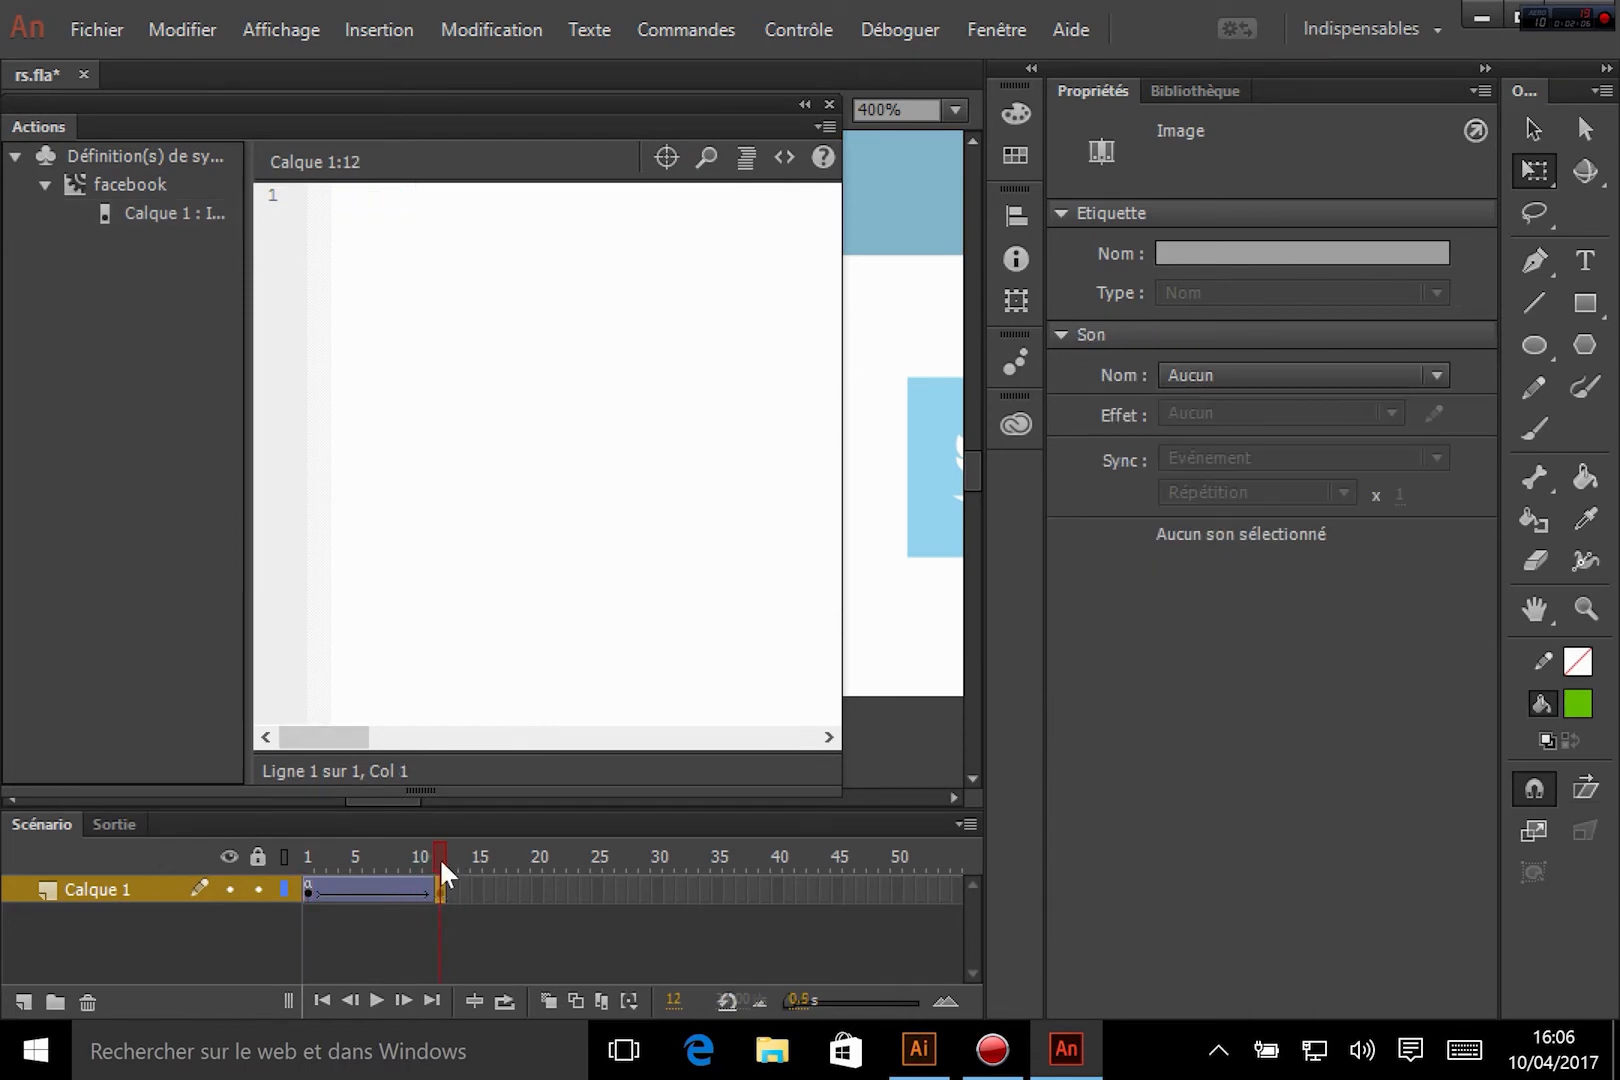
{"action": "left_click", "coordinate": [439, 232]}
{"action": "type", "text": "stop()"}
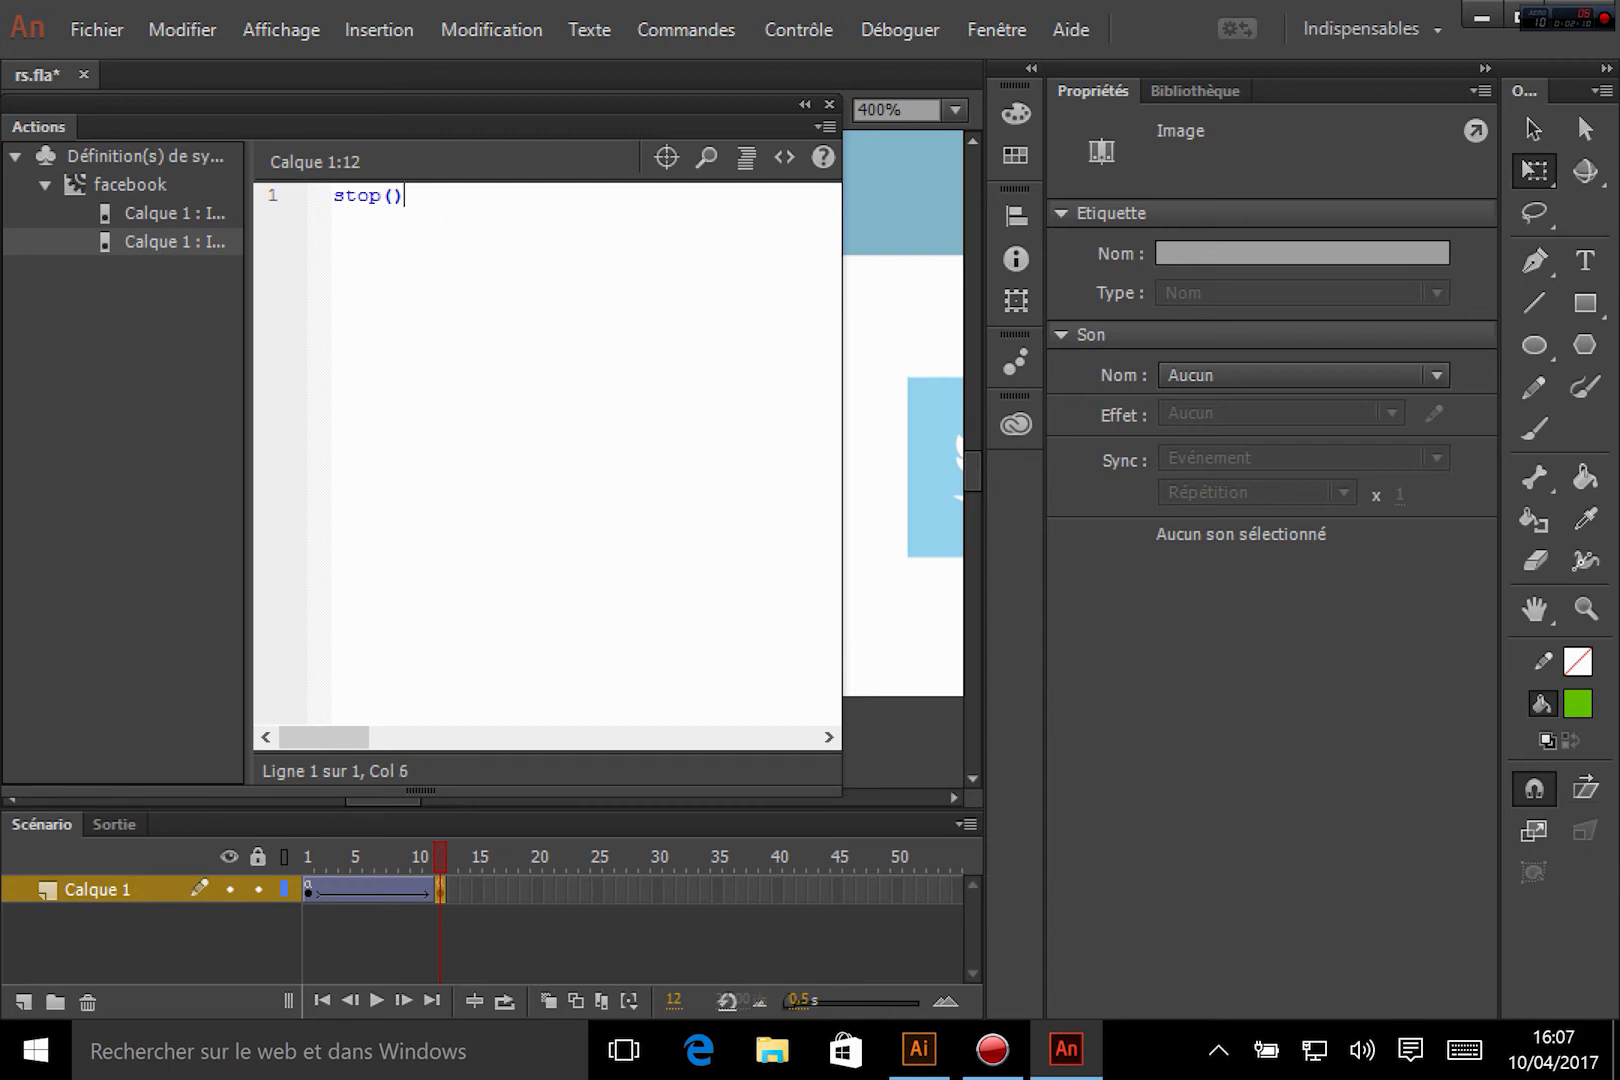
{"action": "key", "text": "ctrl+s"}
{"action": "left_click", "coordinate": [830, 103]}
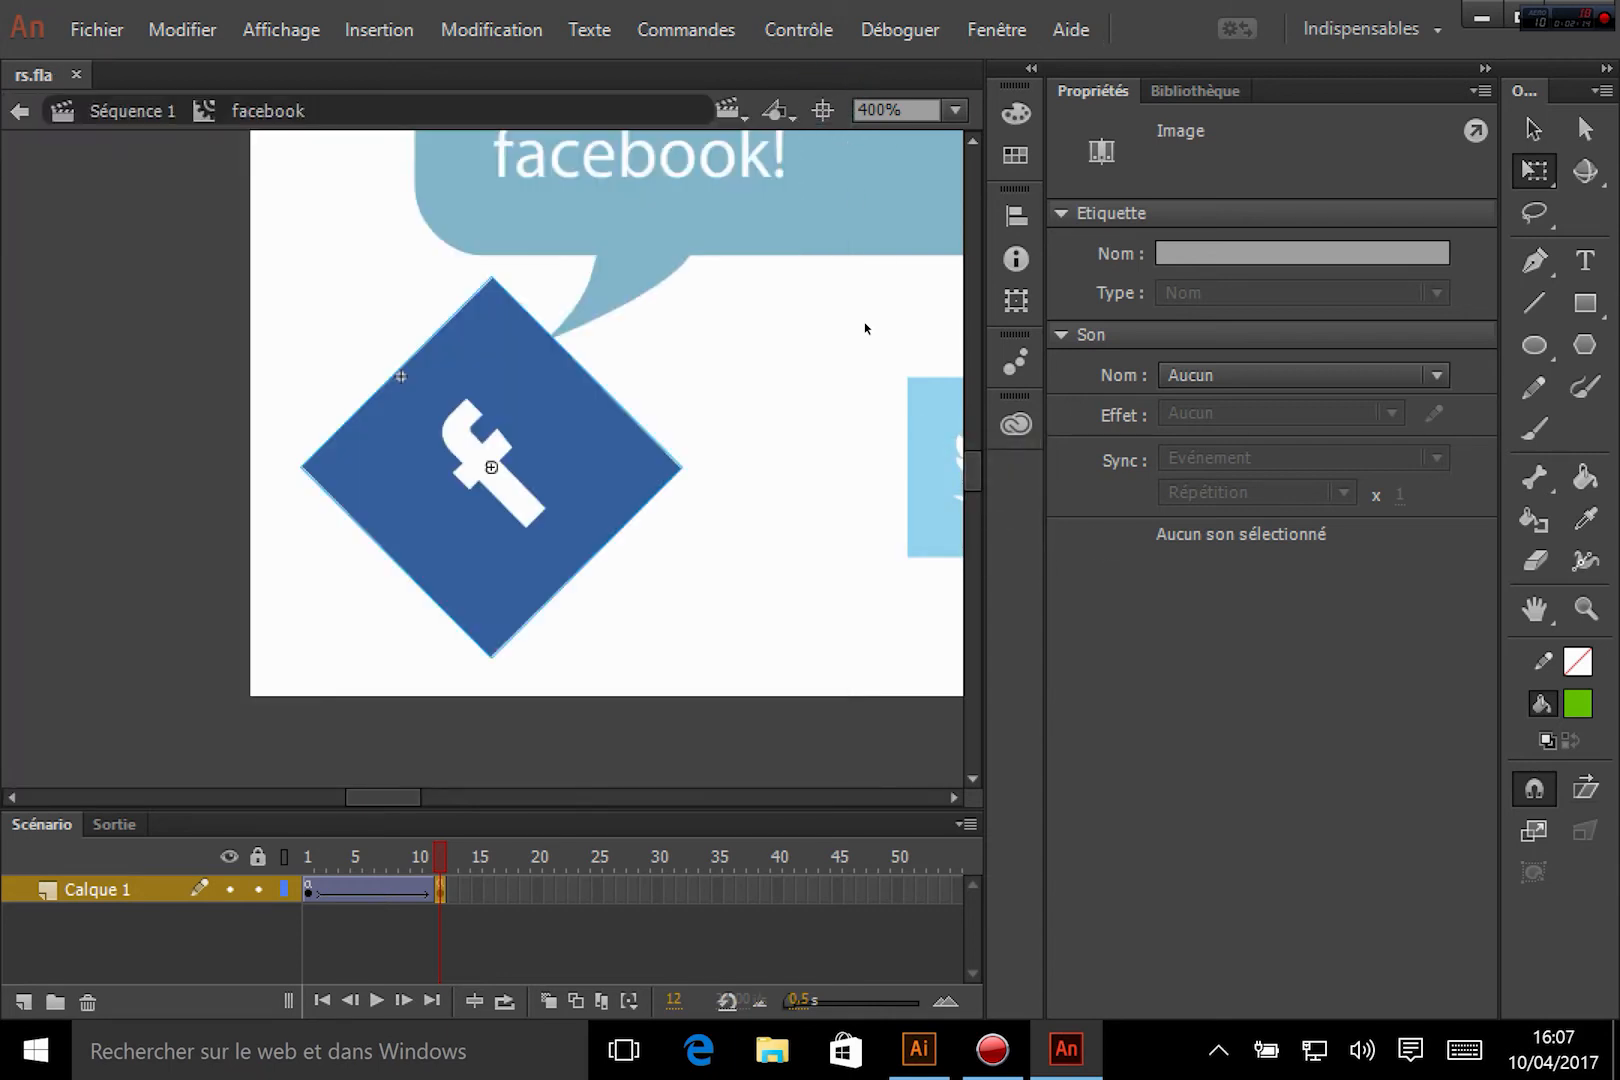
Step: Test the movie to check the Facebook icon with its stop actions and go back to Séquence 1
{"action": "key", "text": "ctrl+Return"}
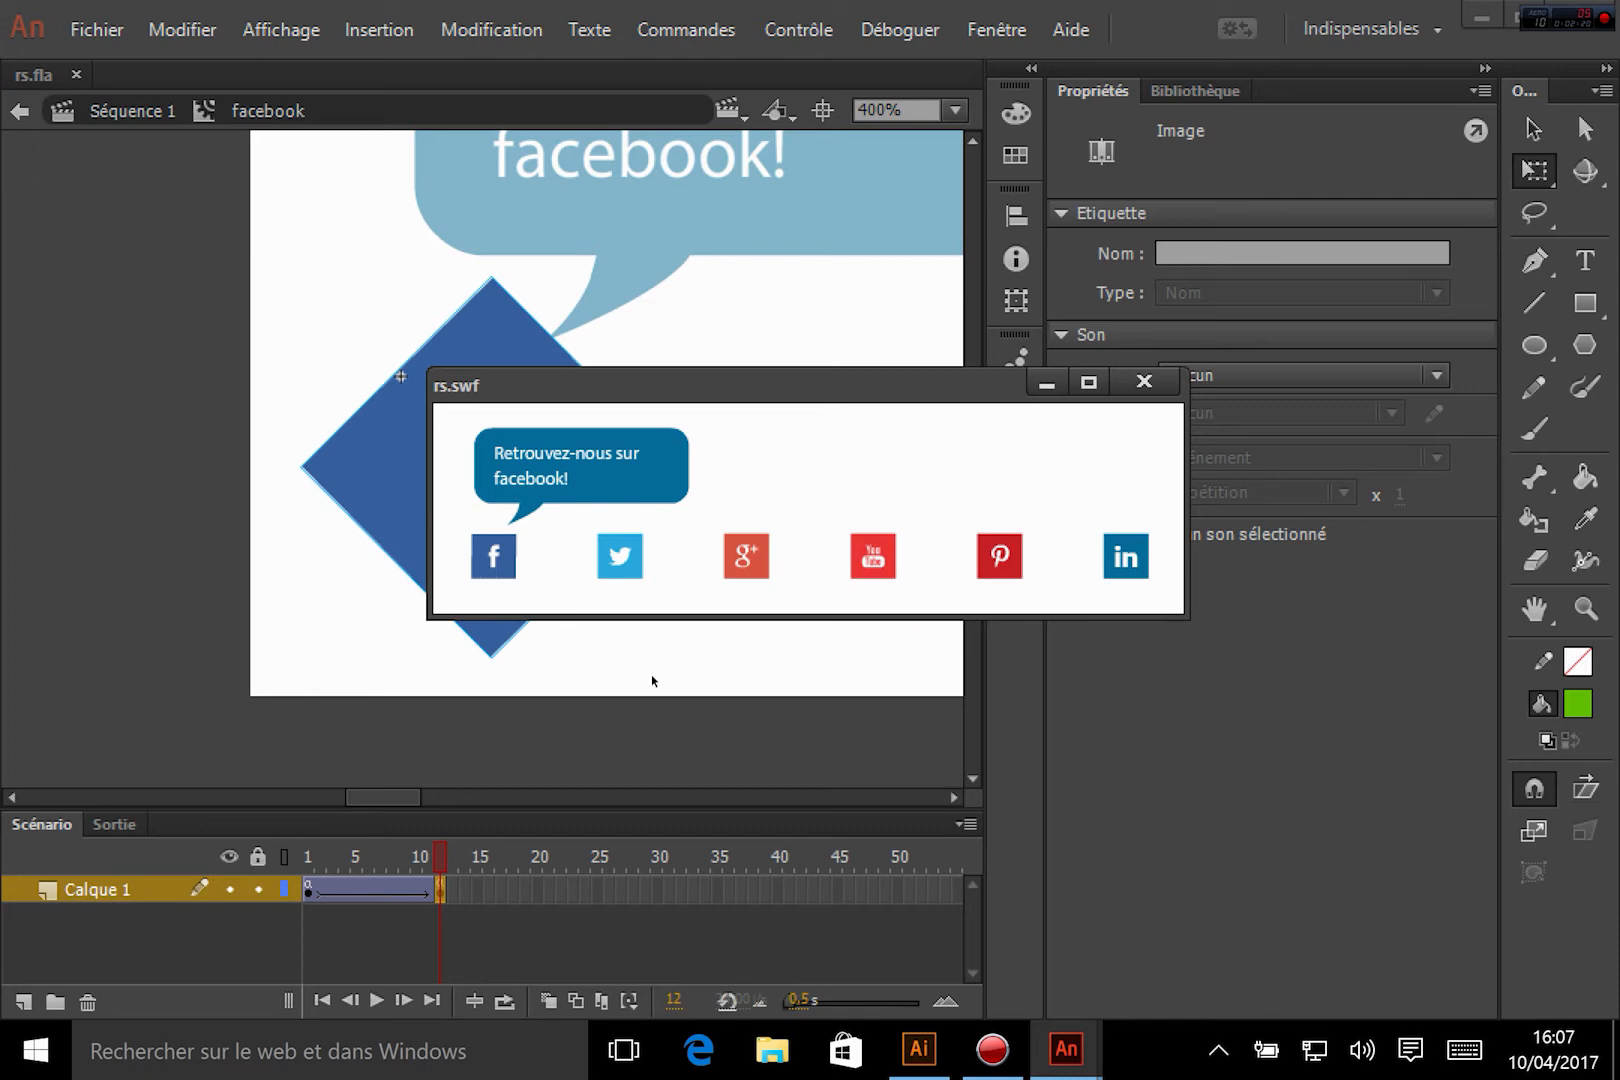
{"action": "left_click", "coordinate": [1145, 380]}
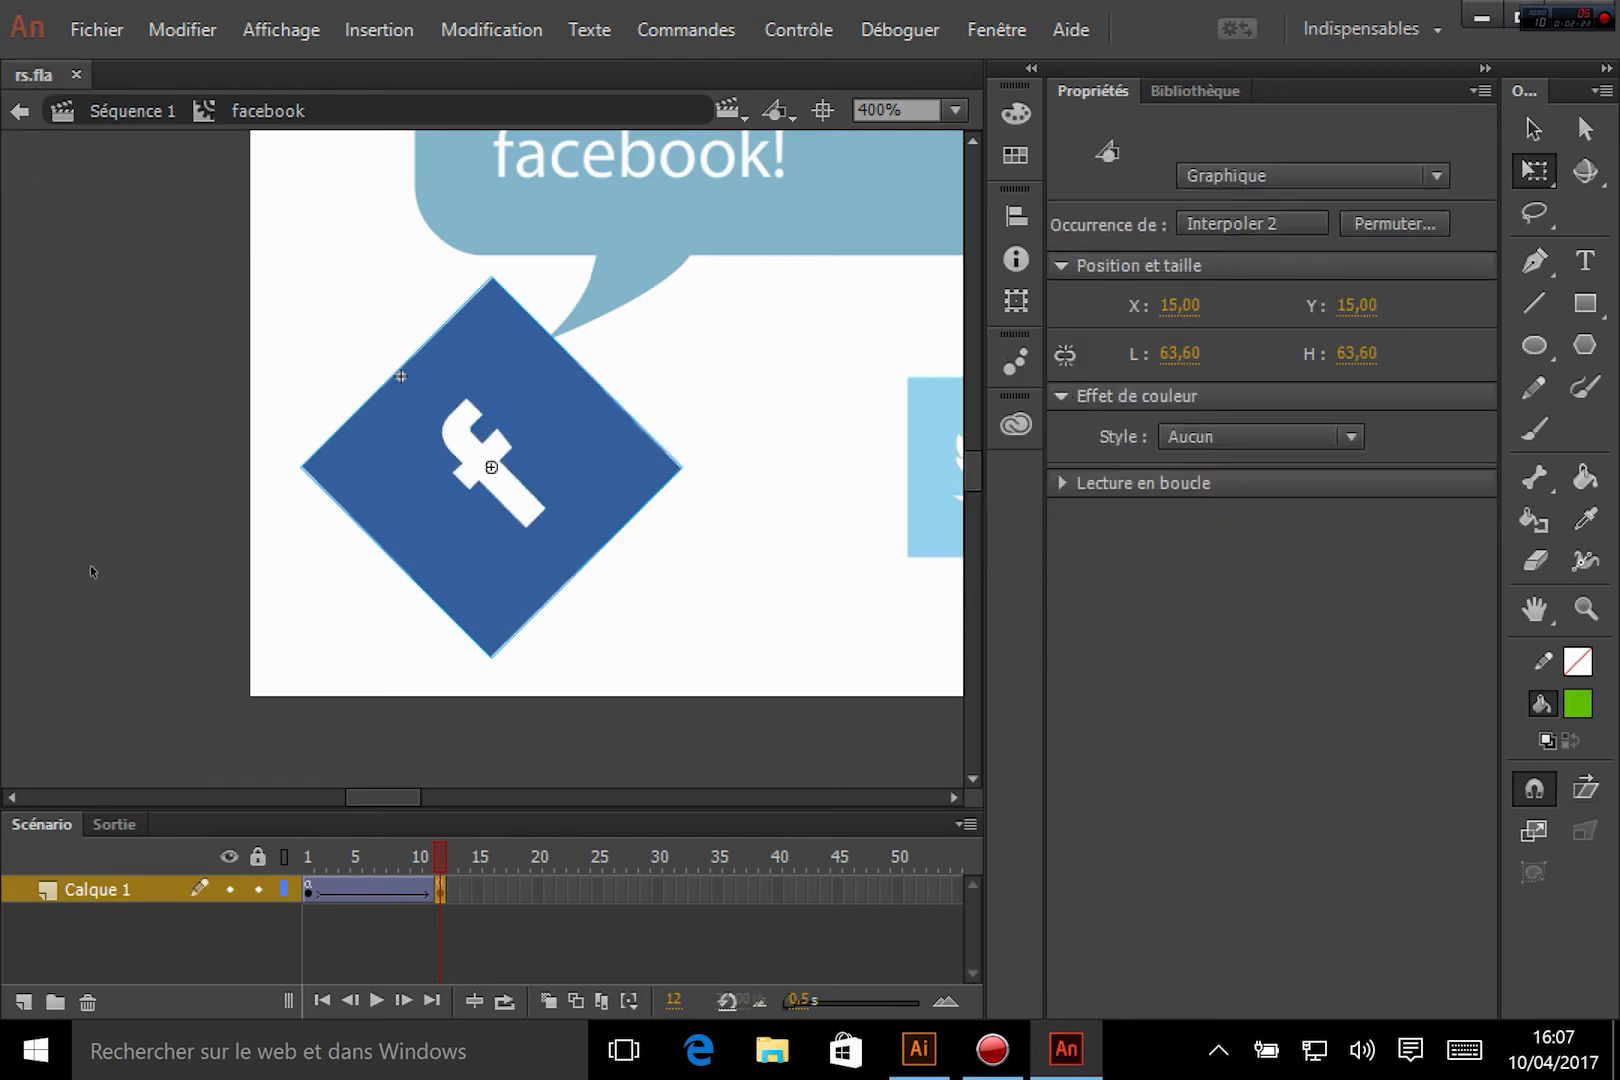
{"action": "double_click", "coordinate": [234, 562]}
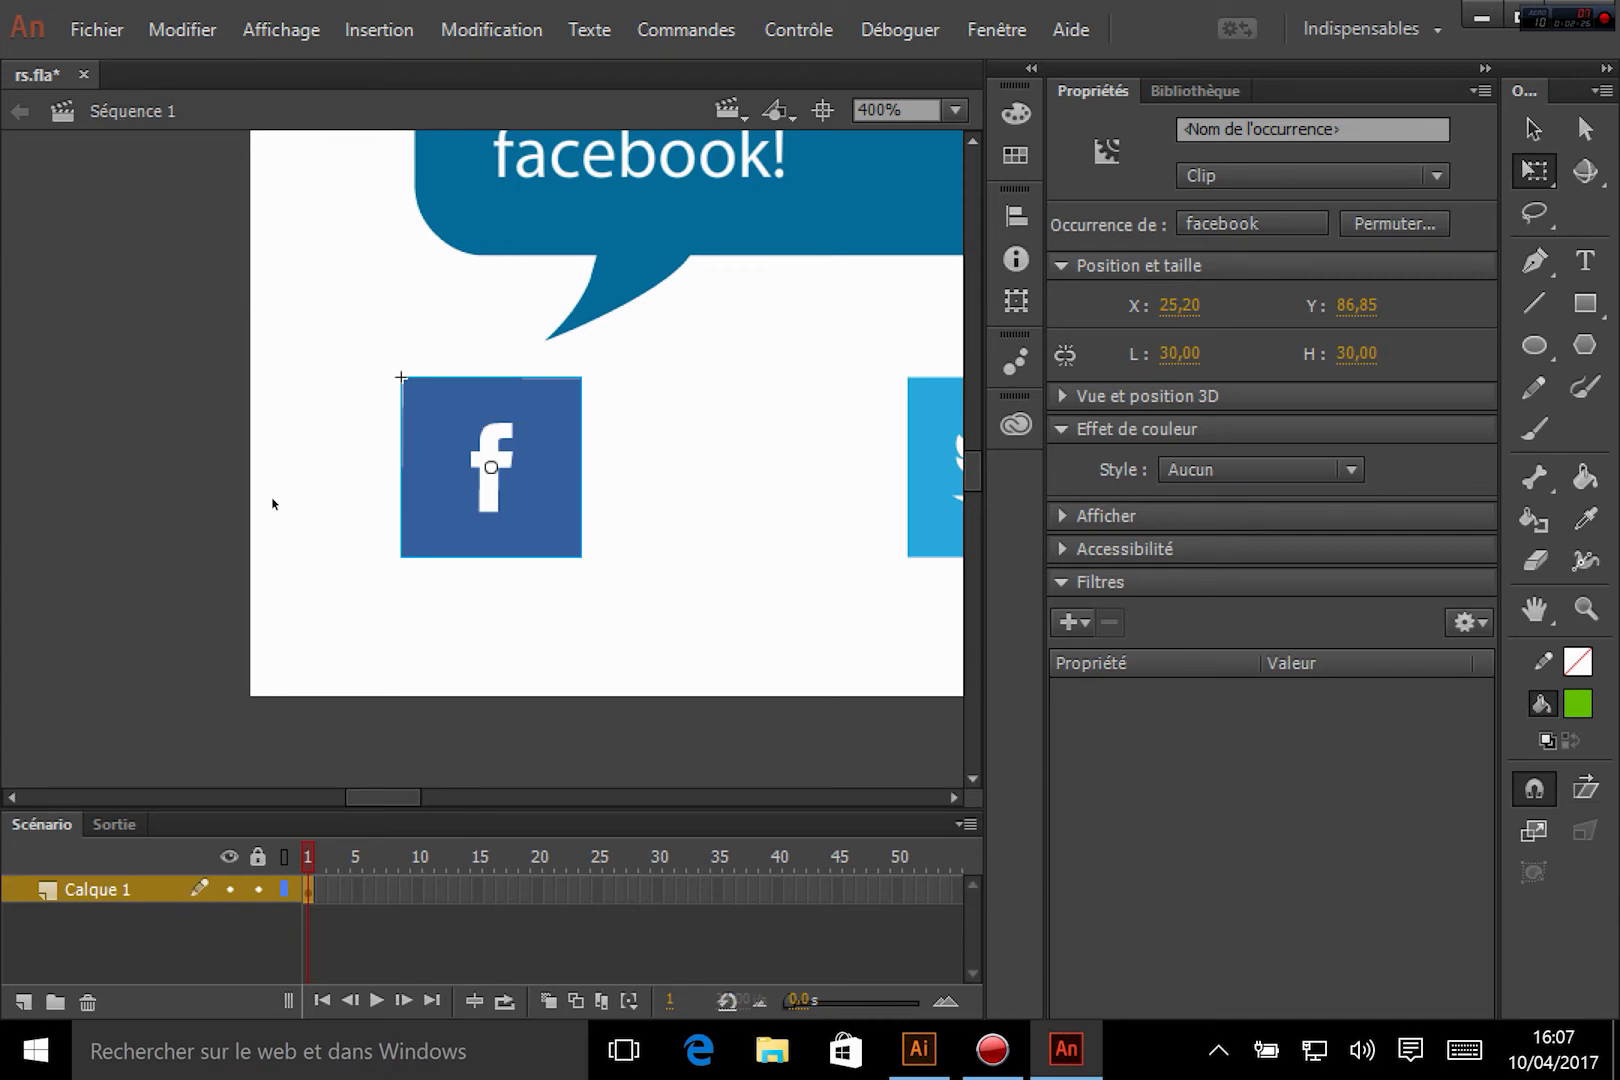
{"action": "double_click", "coordinate": [458, 545]}
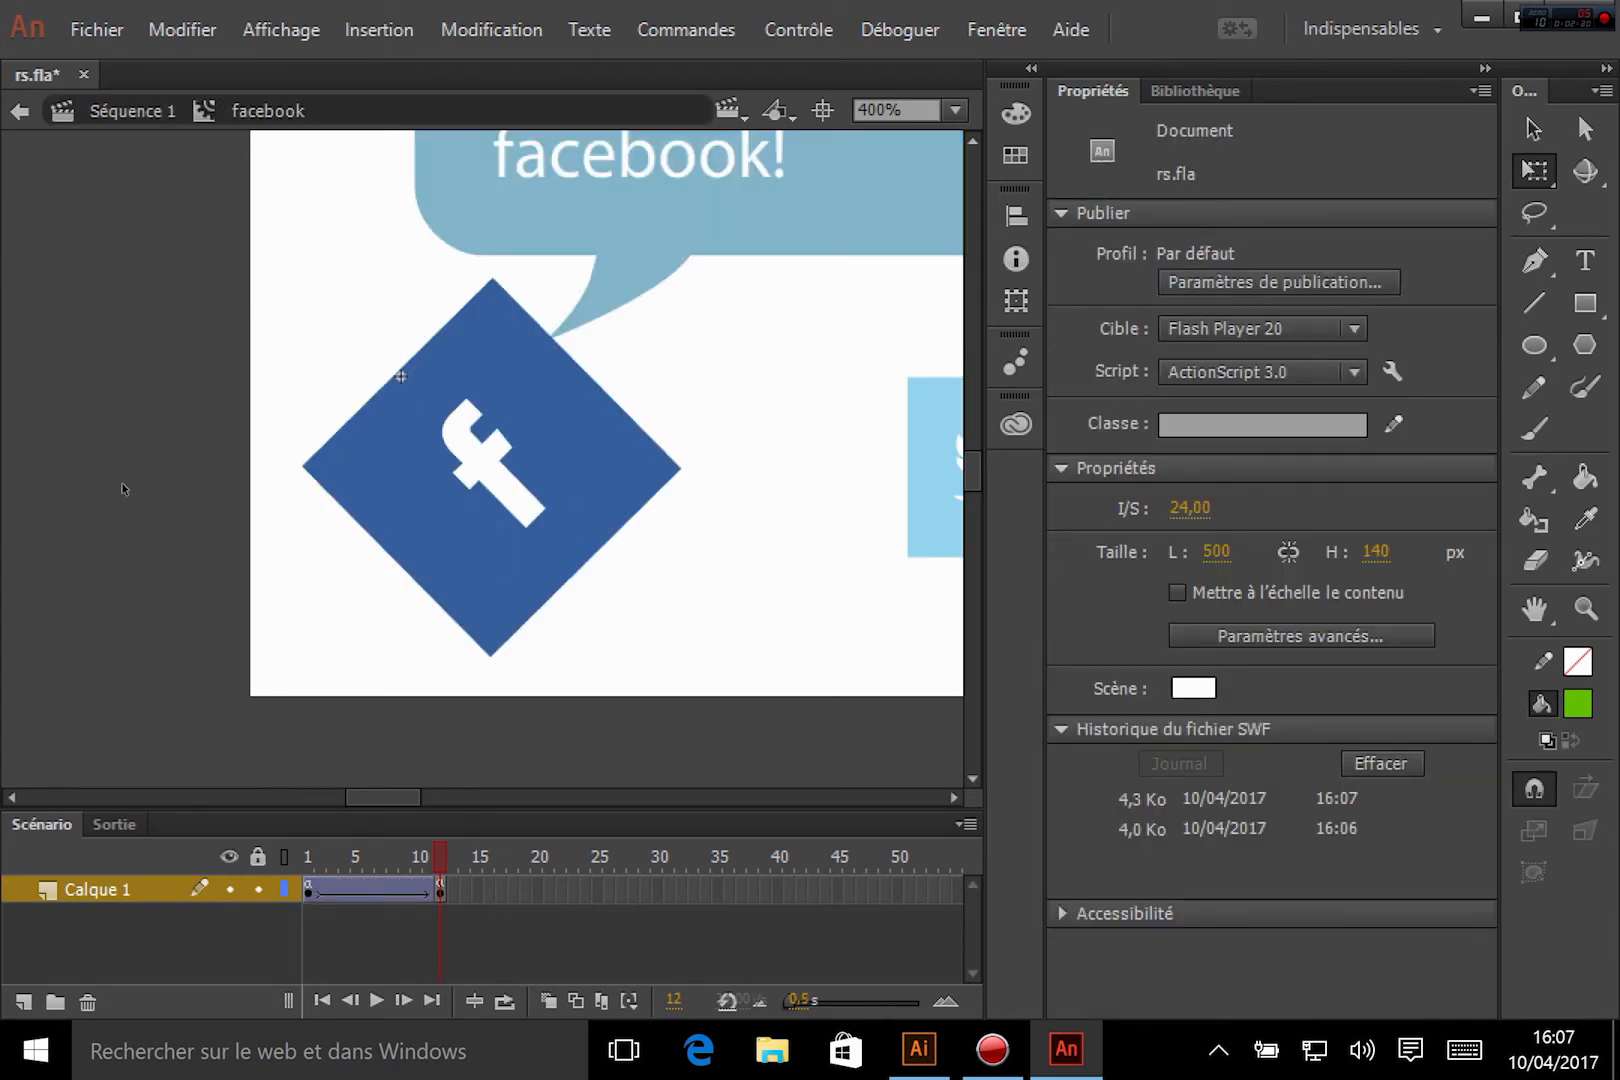
{"action": "double_click", "coordinate": [146, 343]}
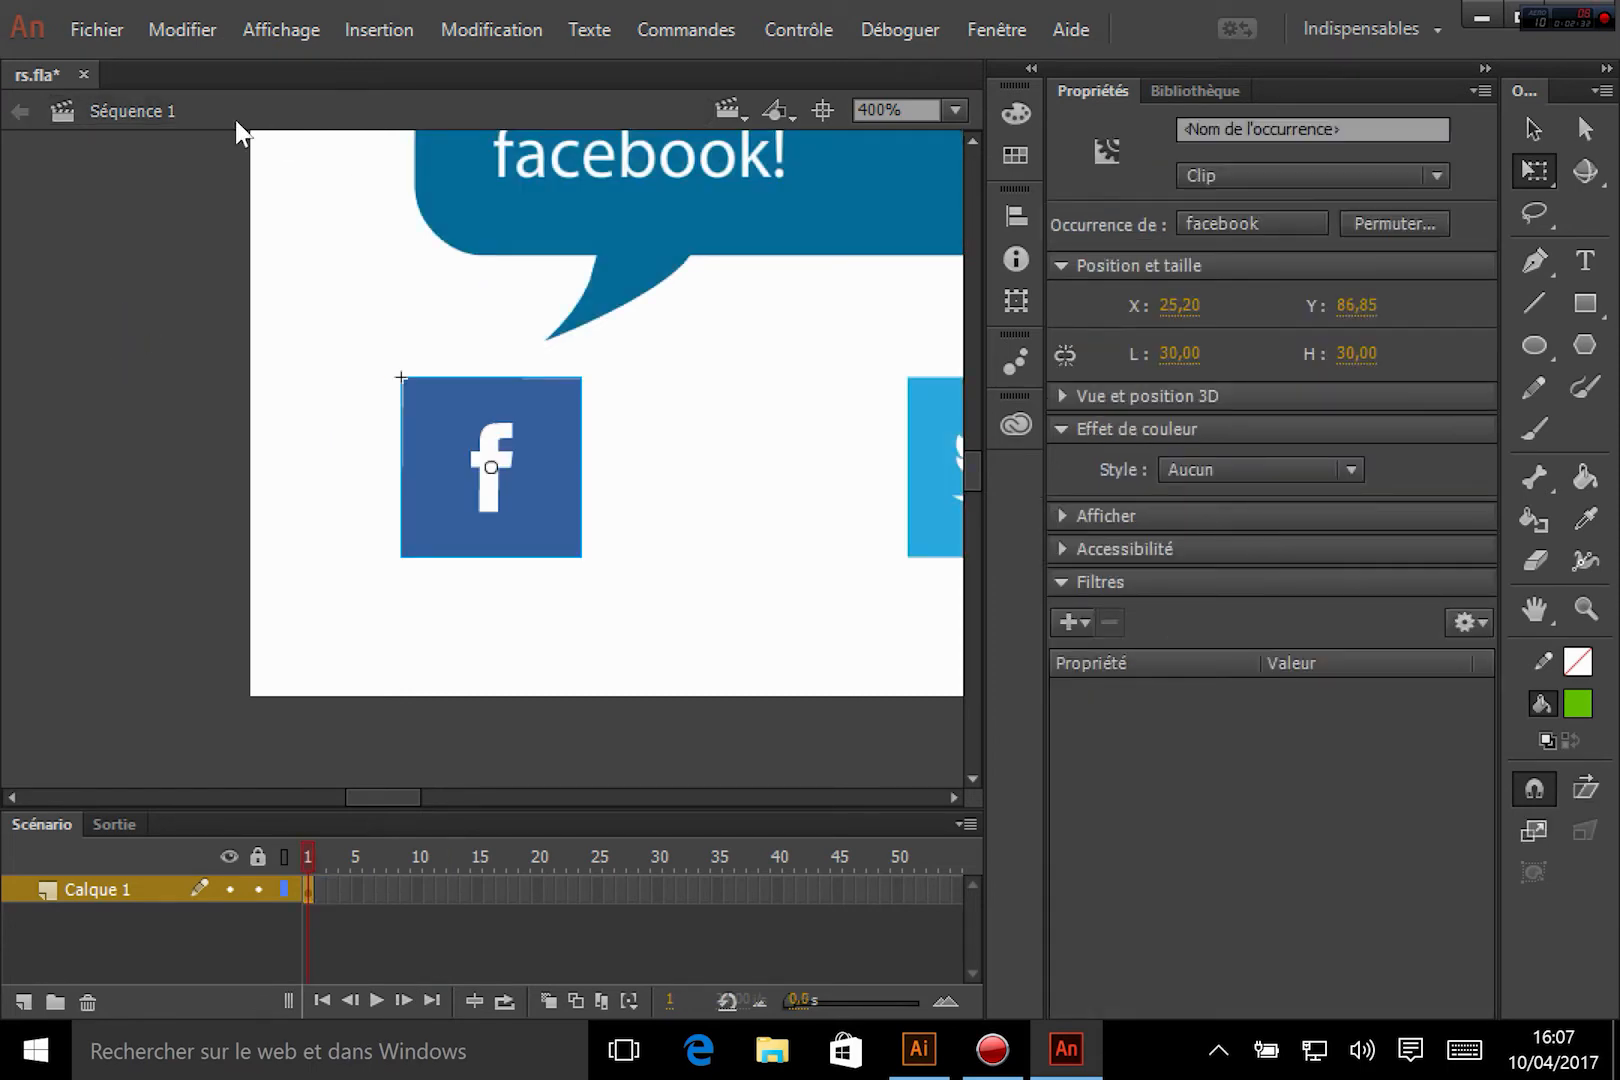
Step: Open the twitter symbol in place, insert a keyframe at frame 12 of Calque 1, and create a classic tween between frames 1 and 12
{"action": "left_click_drag", "start_coordinate": [405, 800], "coordinate": [451, 802]}
{"action": "left_click", "coordinate": [452, 512]}
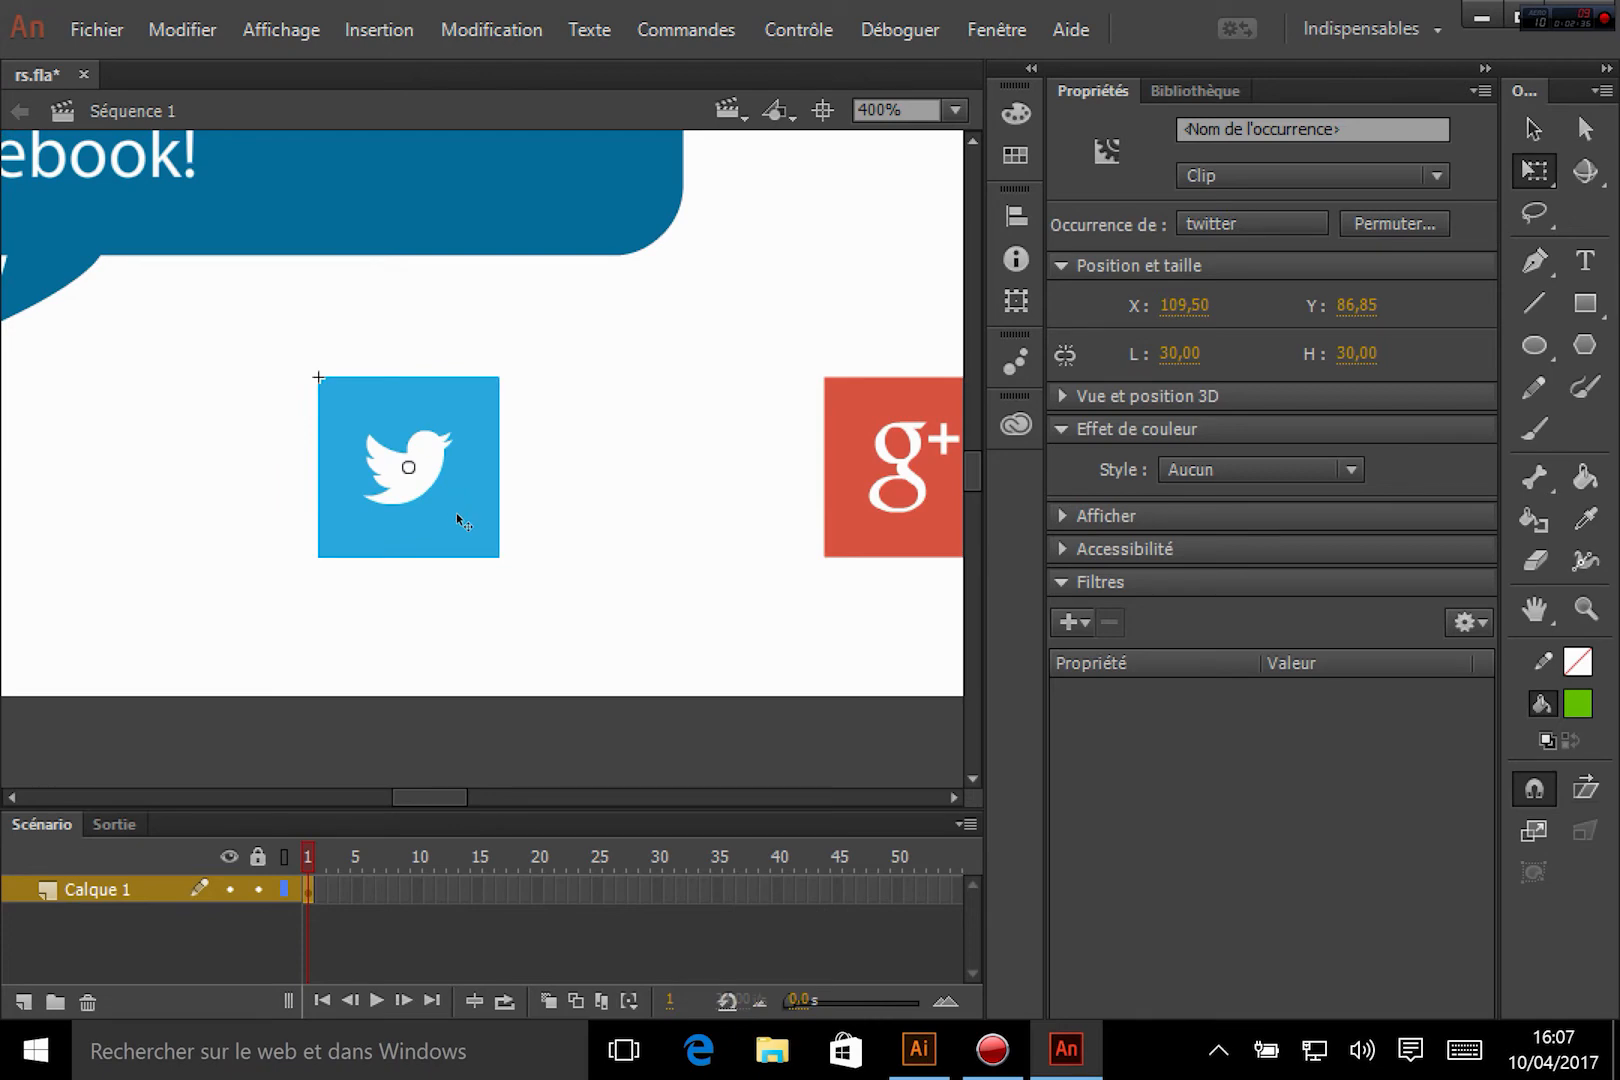
{"action": "double_click", "coordinate": [456, 514]}
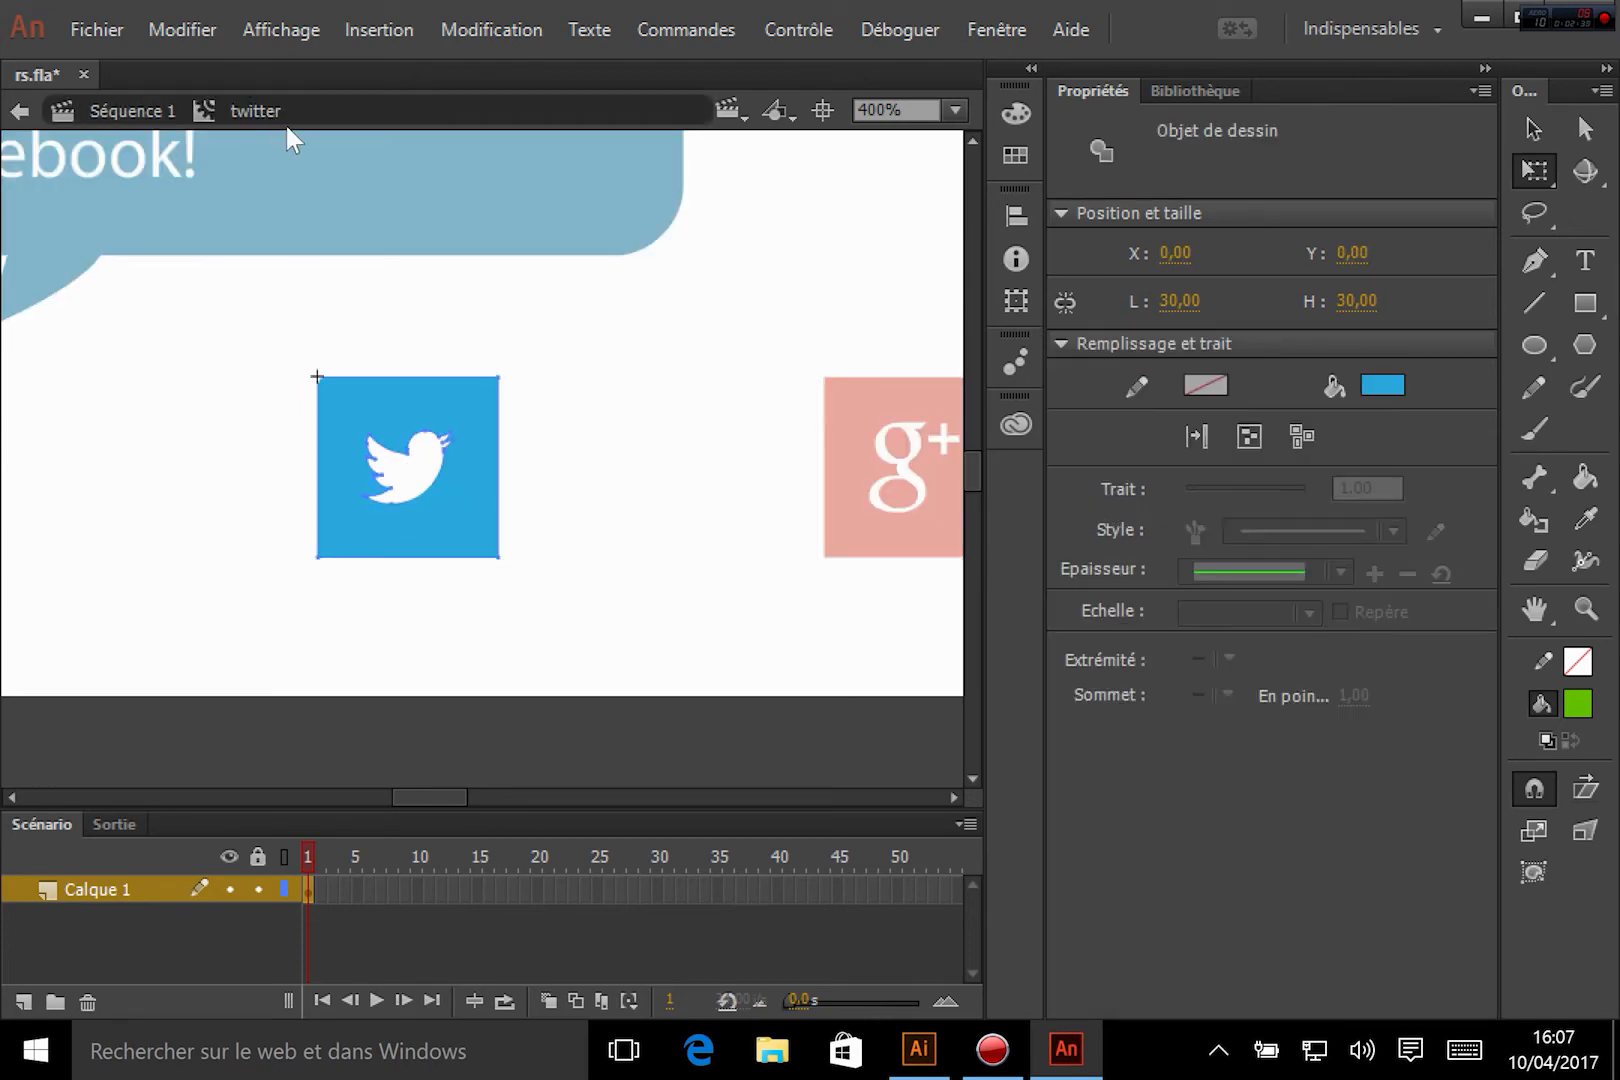
{"action": "right_click", "coordinate": [440, 895]}
{"action": "left_click", "coordinate": [673, 270]}
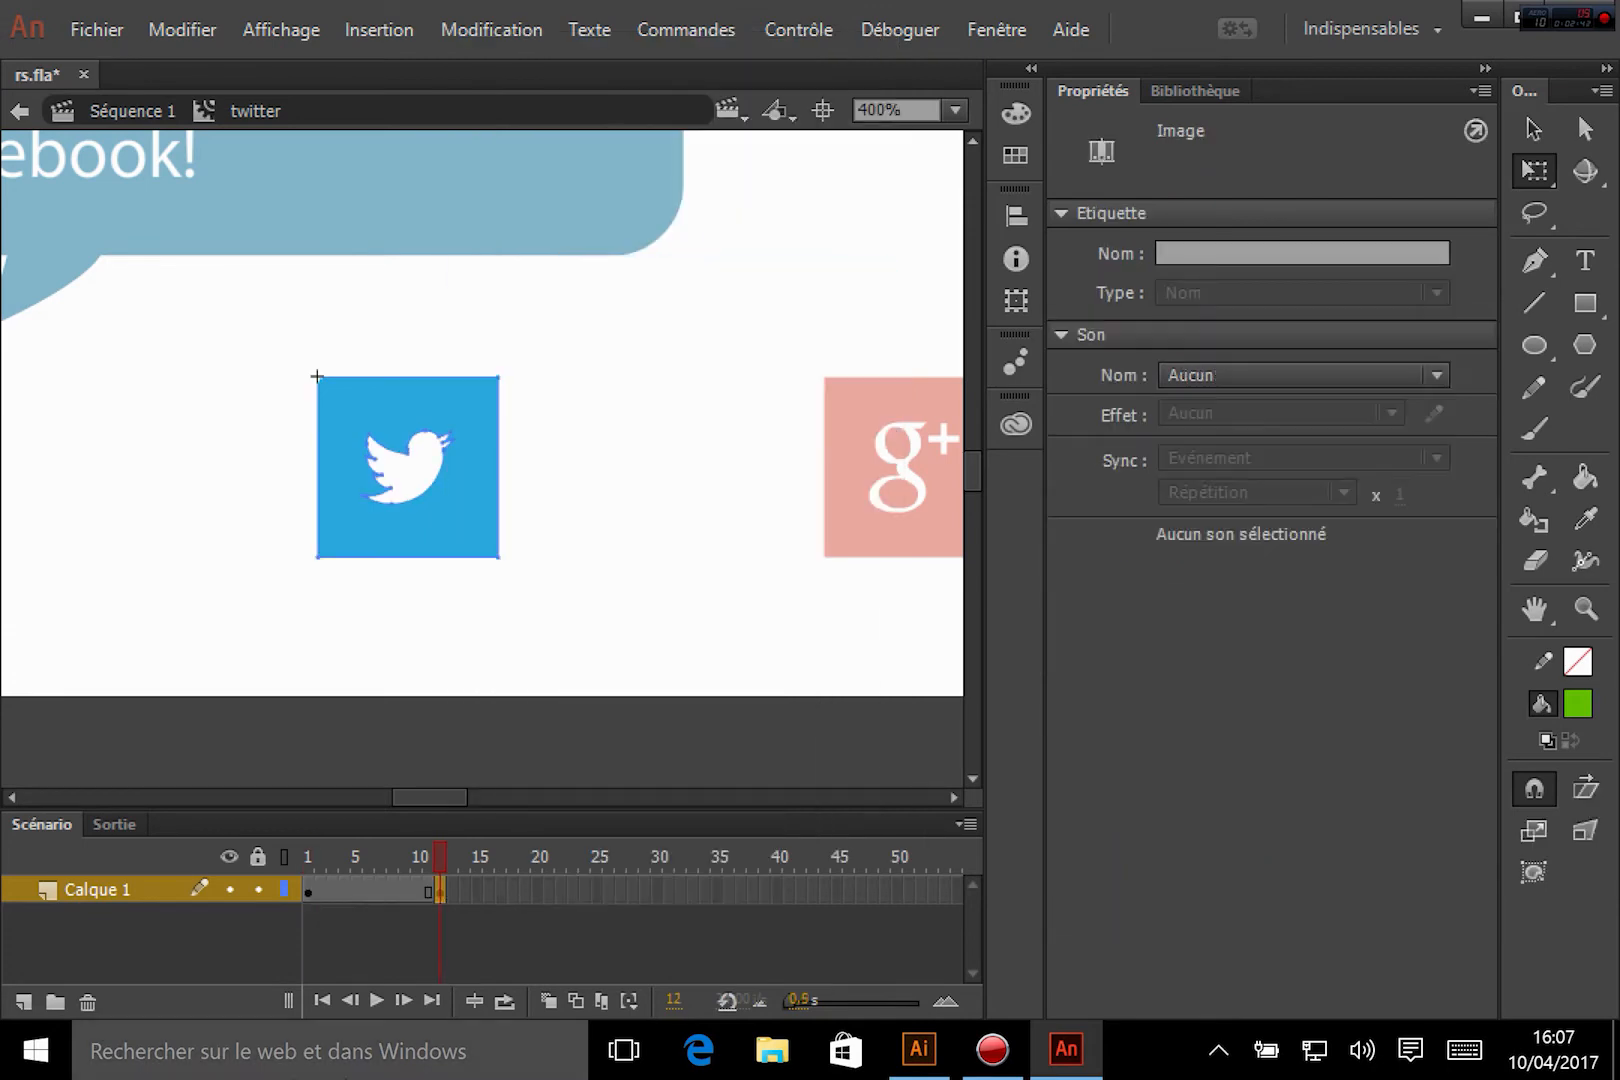
{"action": "right_click", "coordinate": [361, 888]}
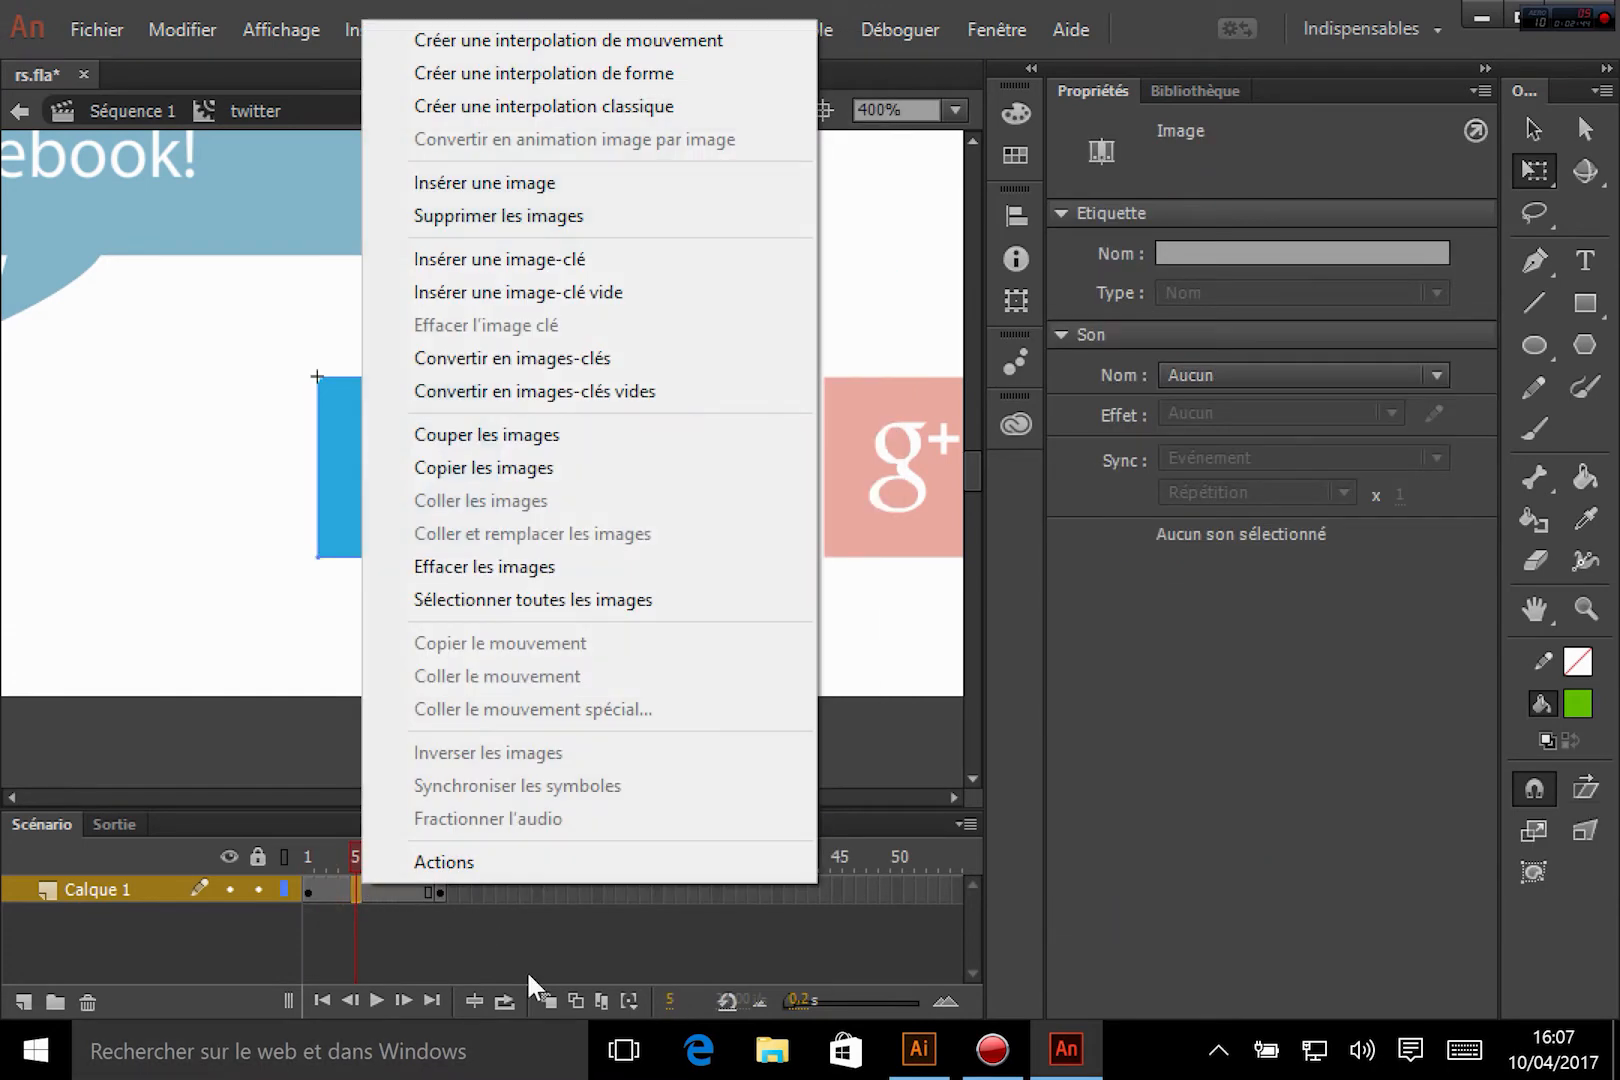
{"action": "left_click", "coordinate": [735, 106]}
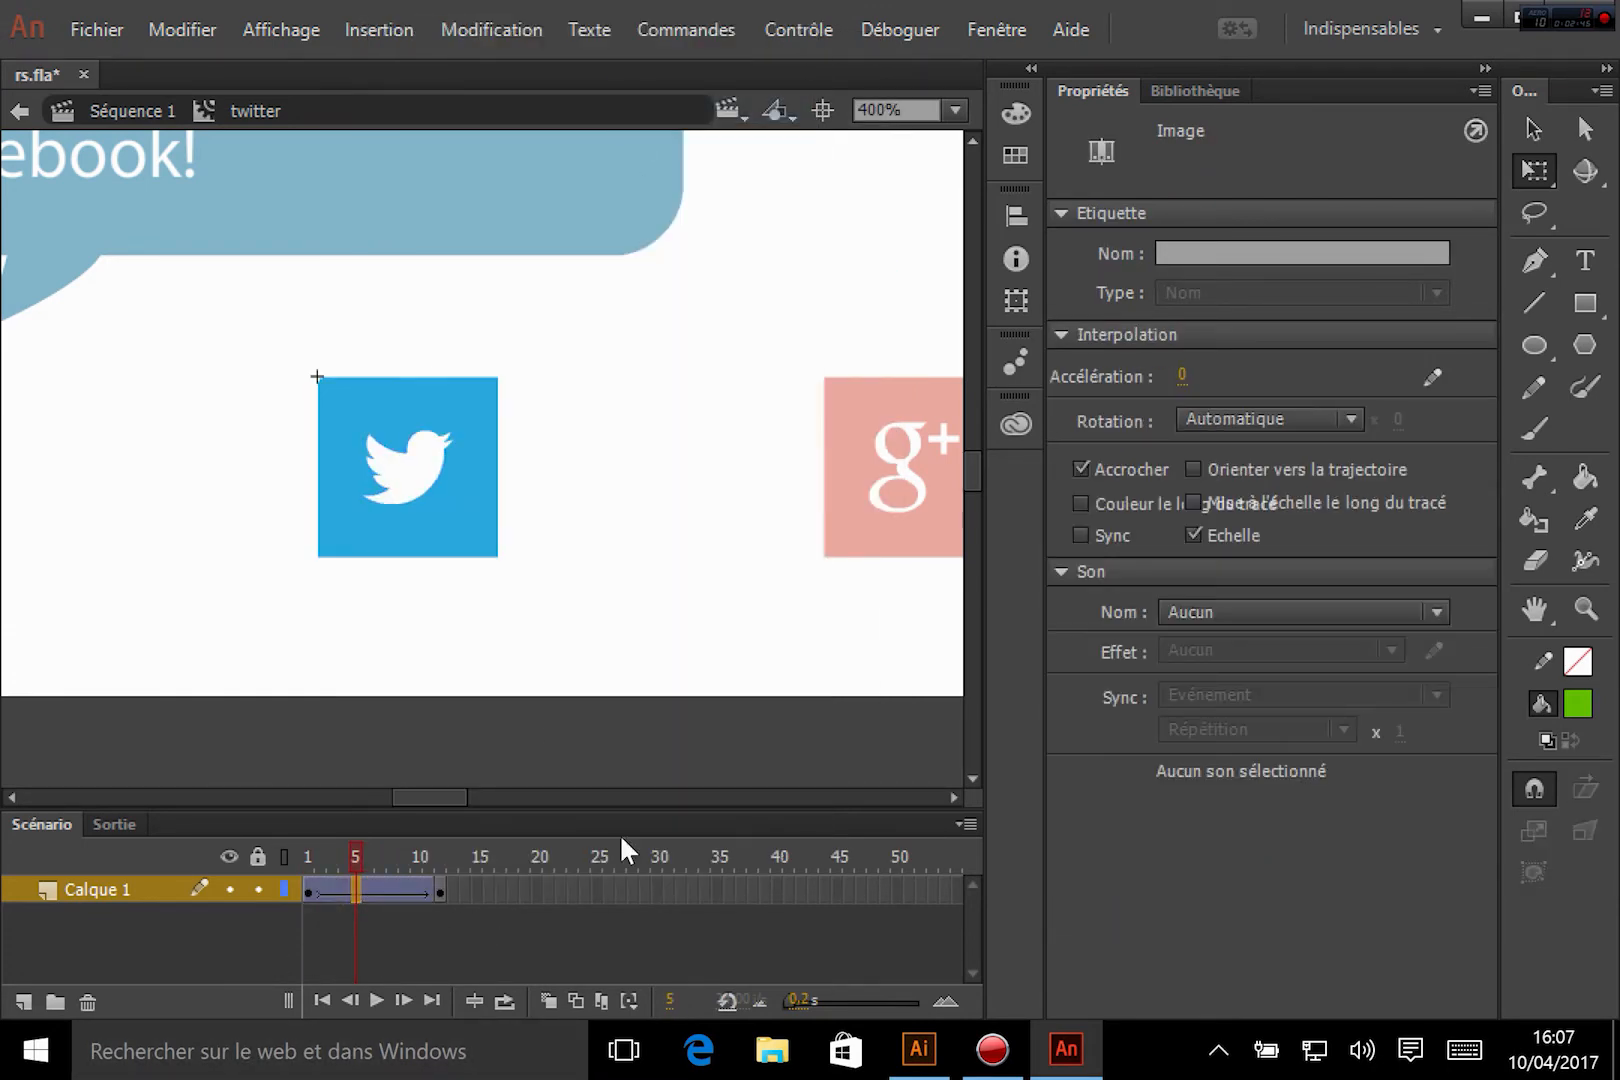
Step: Set the Twitter icon's width and height to 45 at frame 12 of the twitter symbol
{"action": "left_click", "coordinate": [441, 889]}
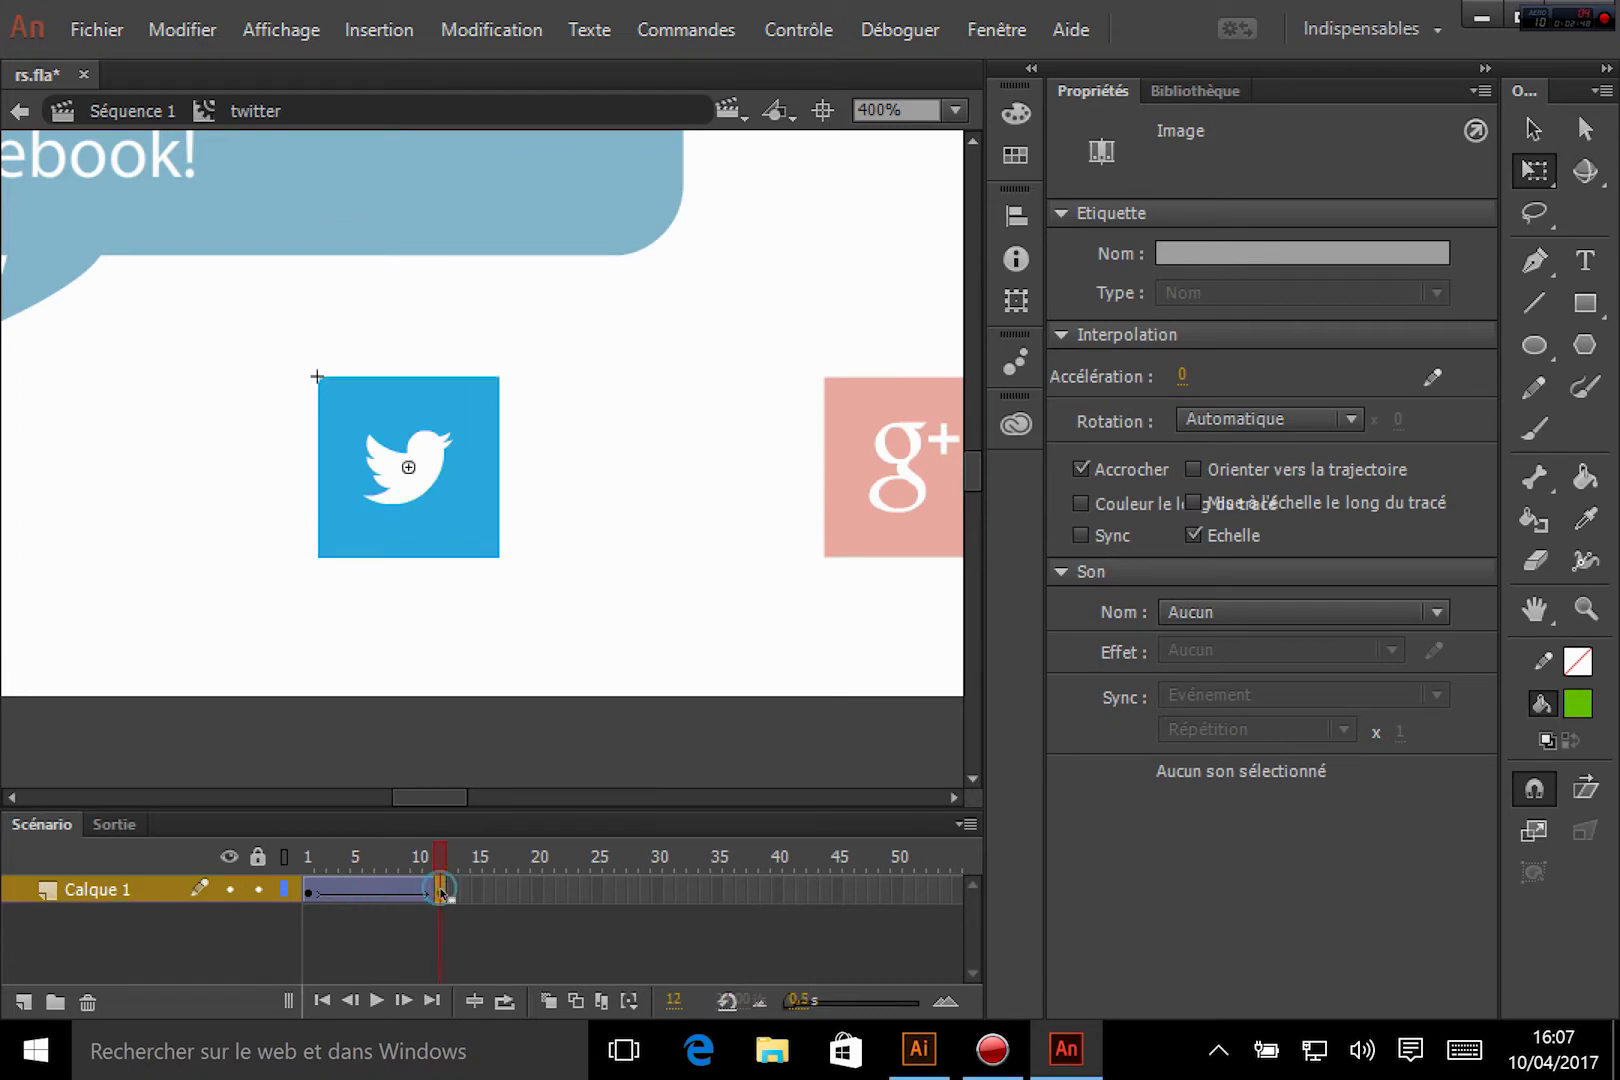
{"action": "left_click", "coordinate": [470, 538]}
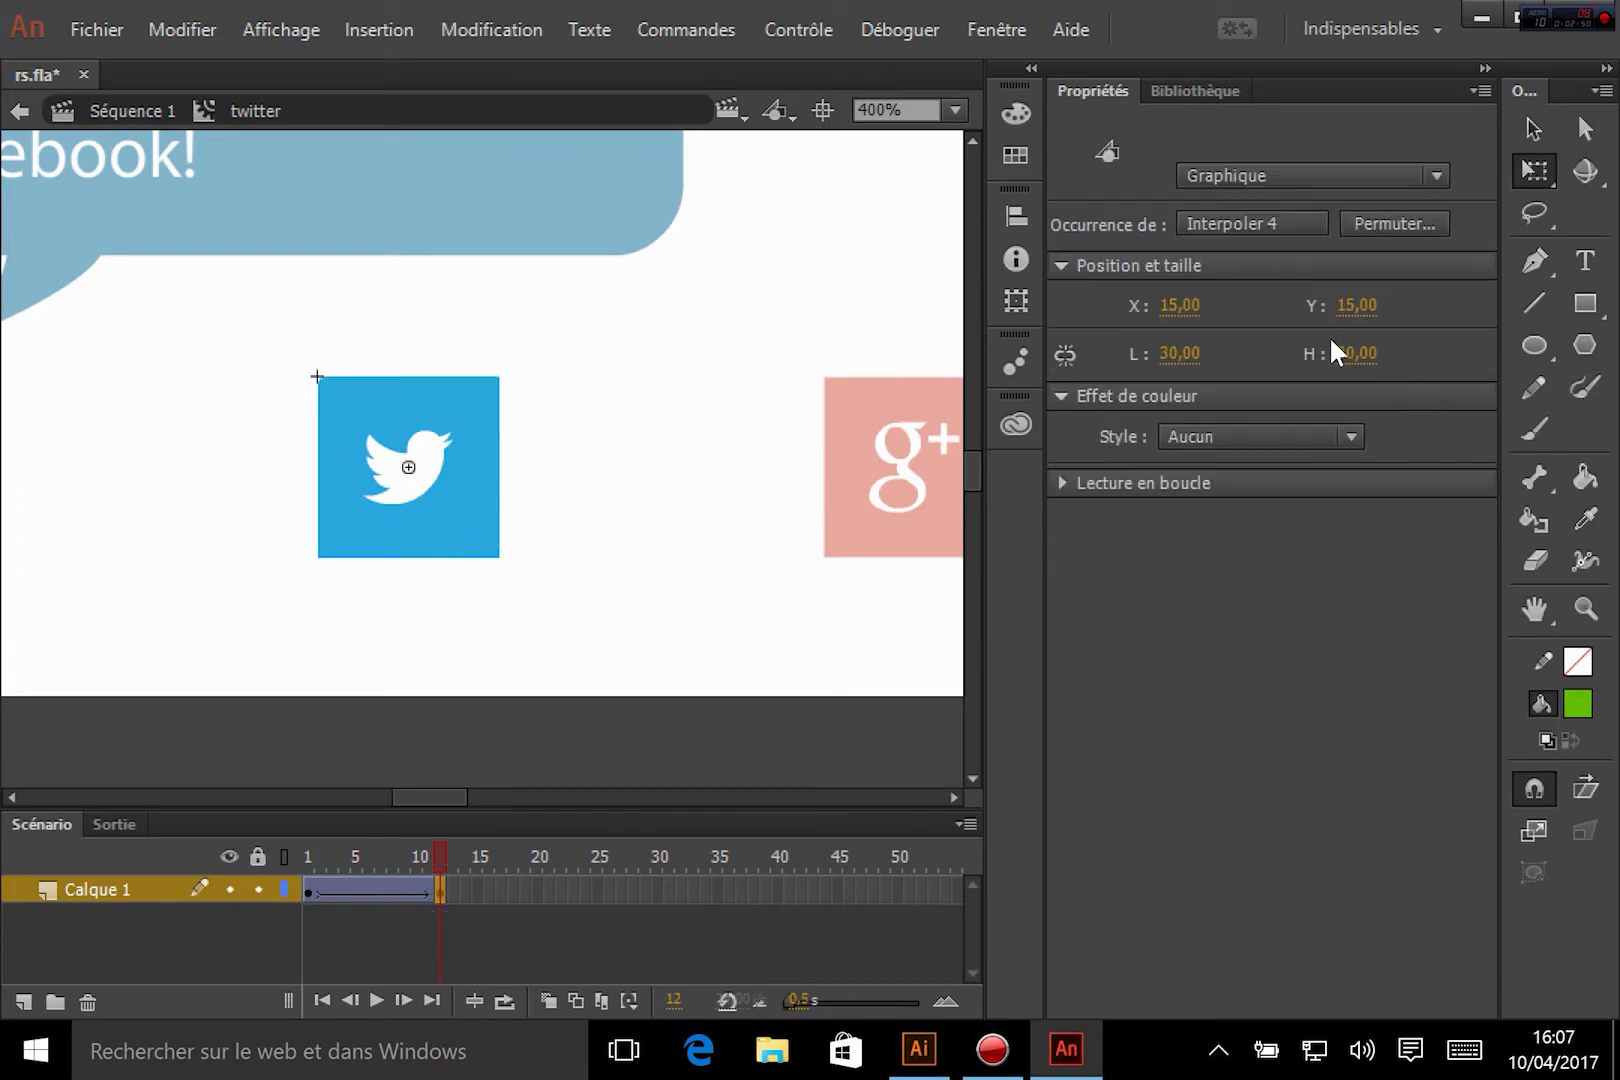
{"action": "left_click", "coordinate": [1170, 354]}
{"action": "type", "text": "45"}
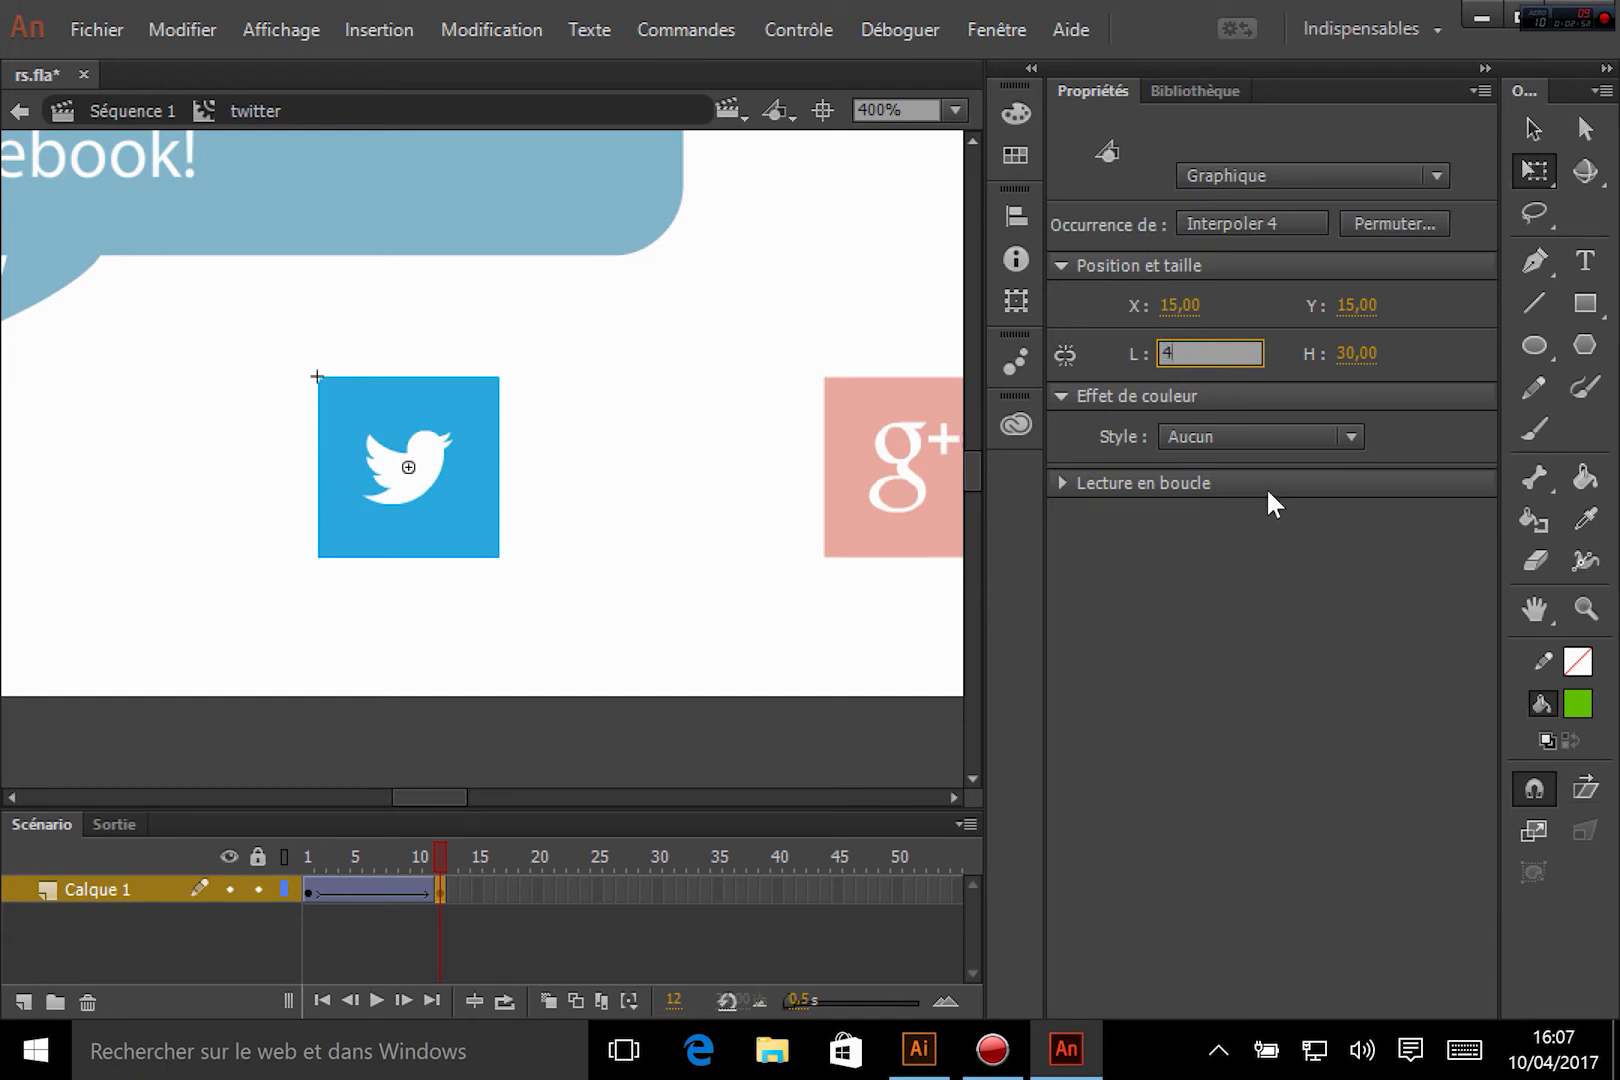
{"action": "key", "text": "Return"}
{"action": "left_click", "coordinate": [1372, 353]}
{"action": "type", "text": "45"}
{"action": "key", "text": "Return"}
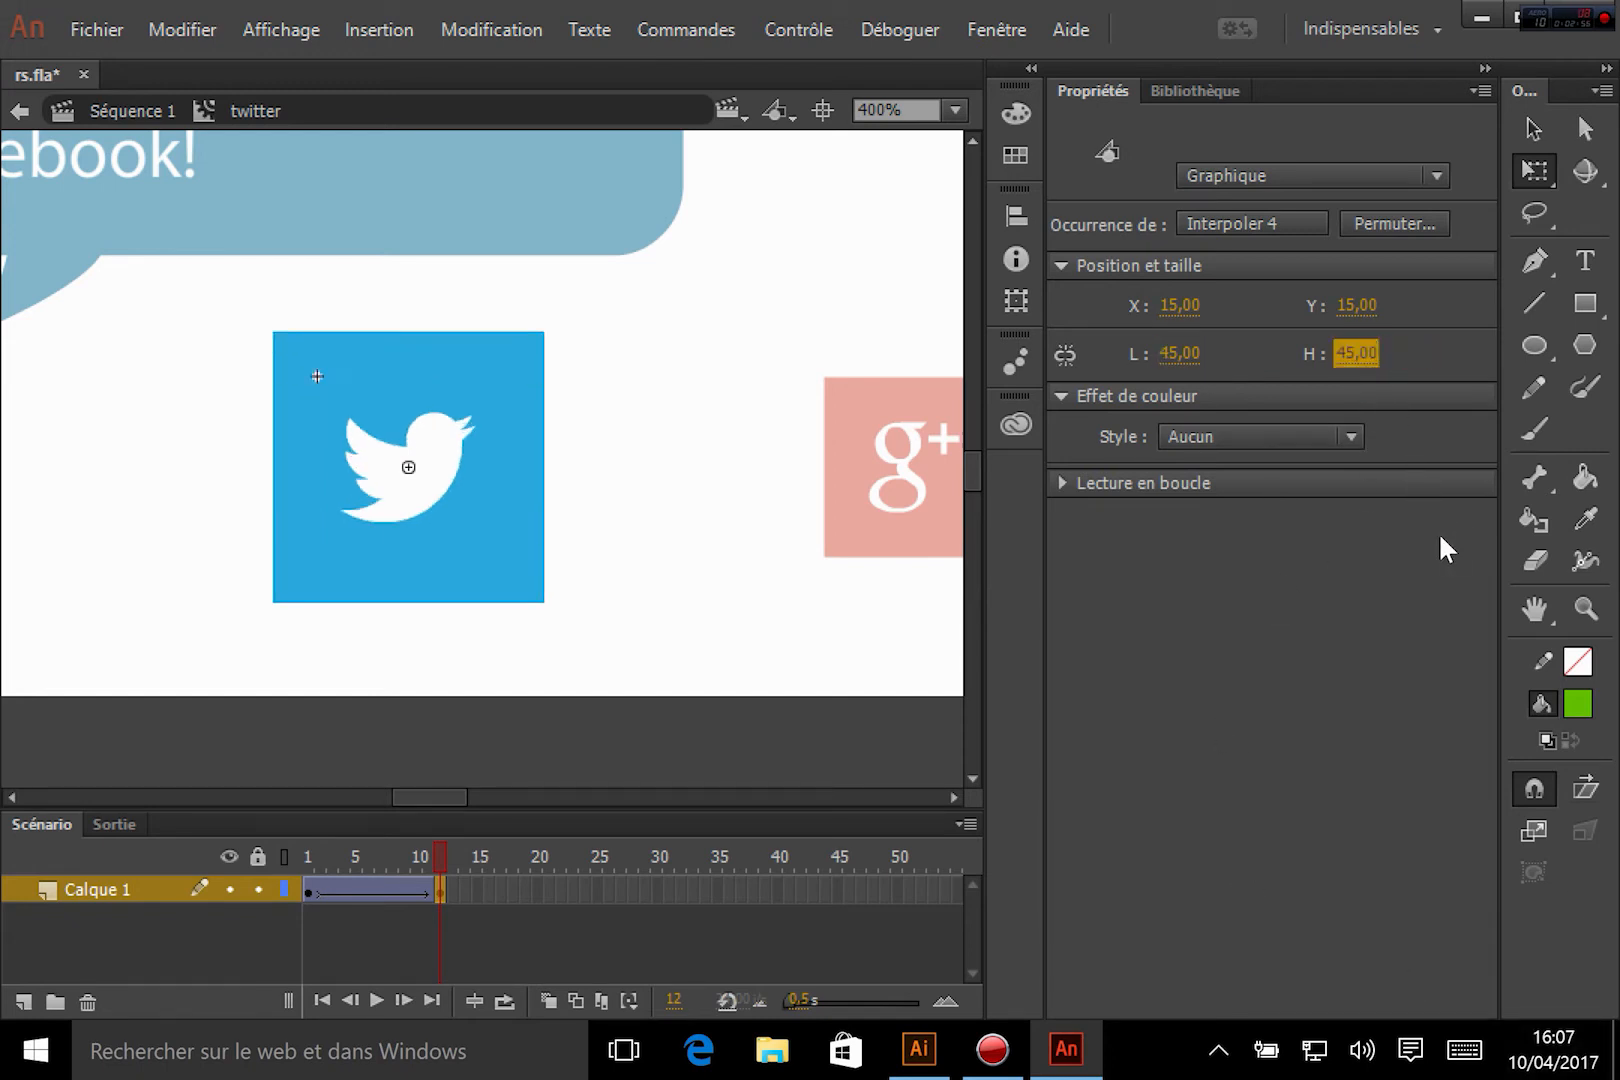
Step: Rotate the Twitter icon at frame 12 about 45° counterclockwise around its centre with the Free Transform tool
{"action": "left_click", "coordinate": [1534, 170]}
{"action": "left_click", "coordinate": [1200, 163]}
{"action": "left_click", "coordinate": [1534, 170]}
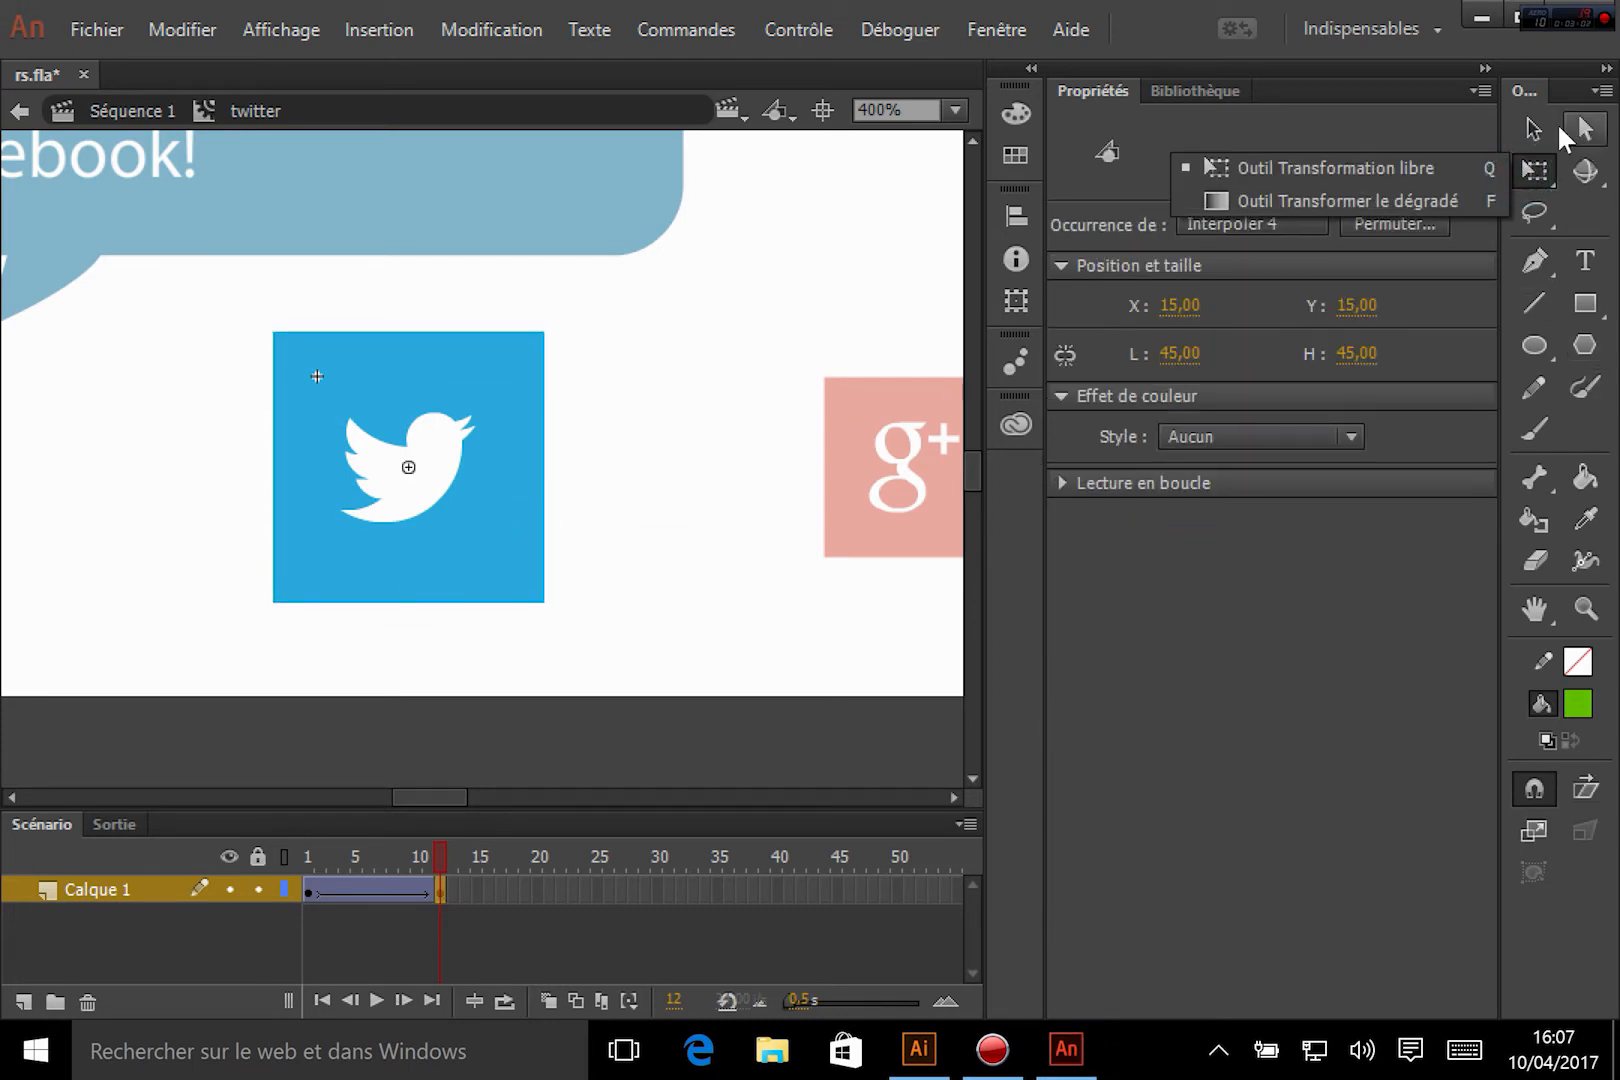
{"action": "left_click", "coordinate": [1333, 168]}
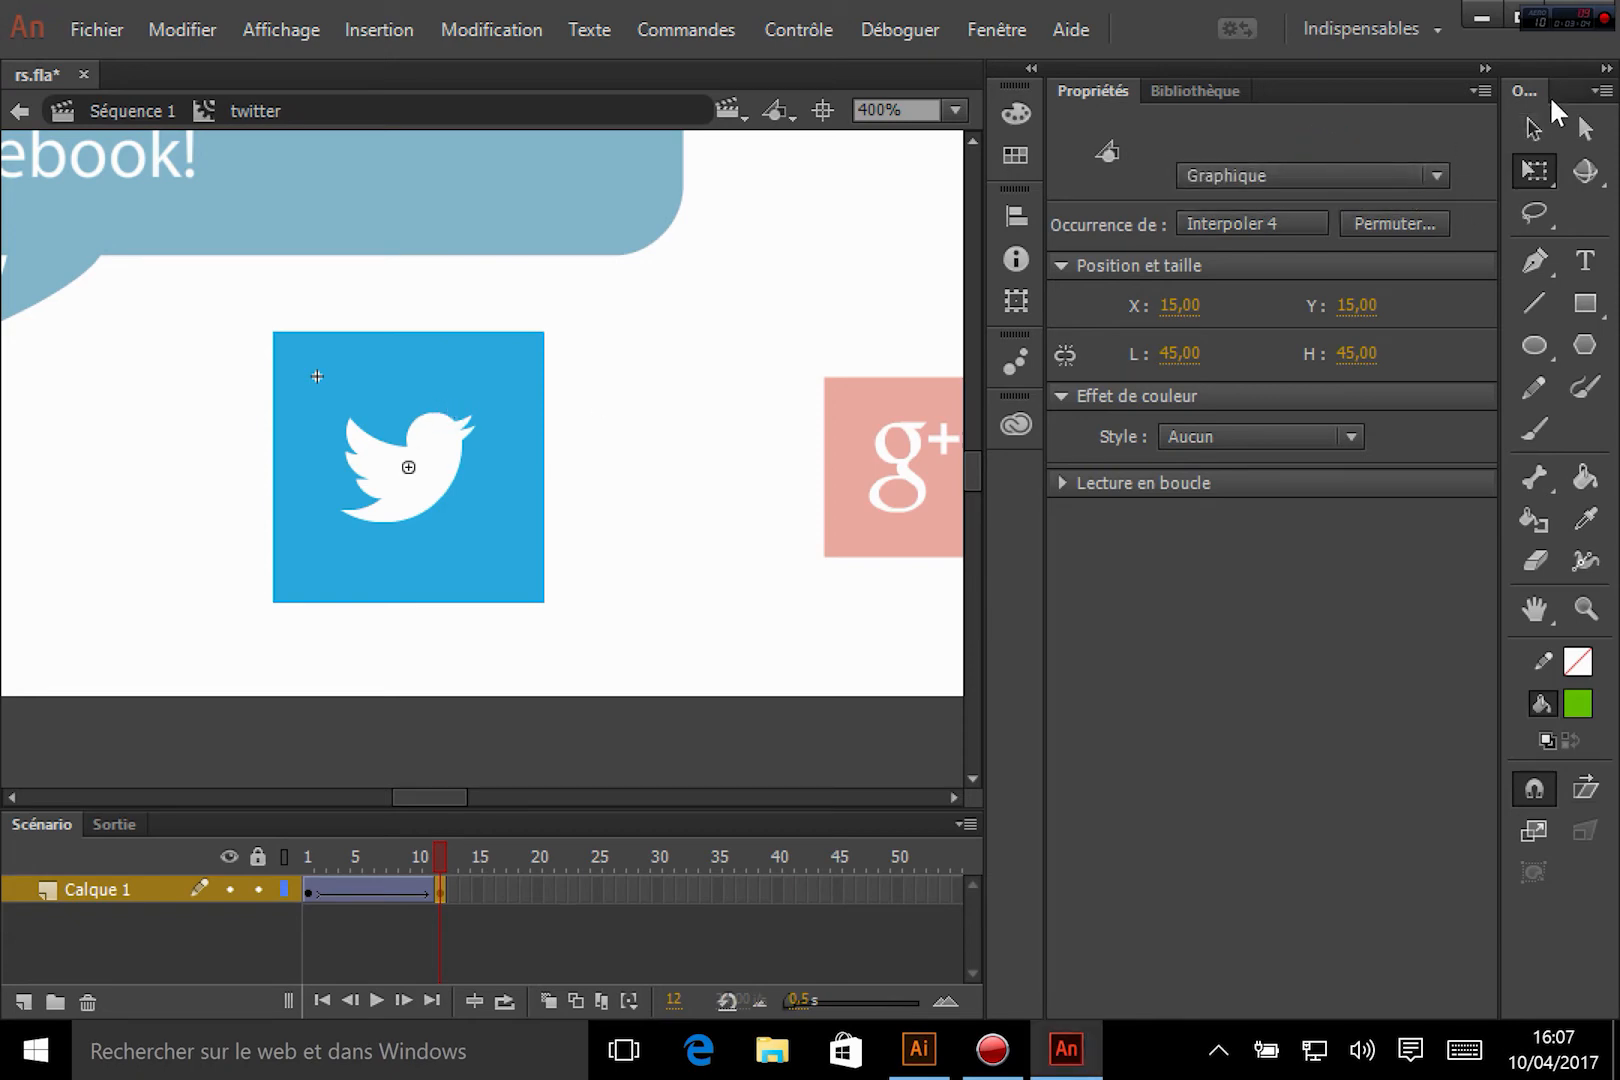
{"action": "left_click", "coordinate": [1532, 128]}
{"action": "left_click", "coordinate": [712, 380]}
{"action": "left_click", "coordinate": [495, 457]}
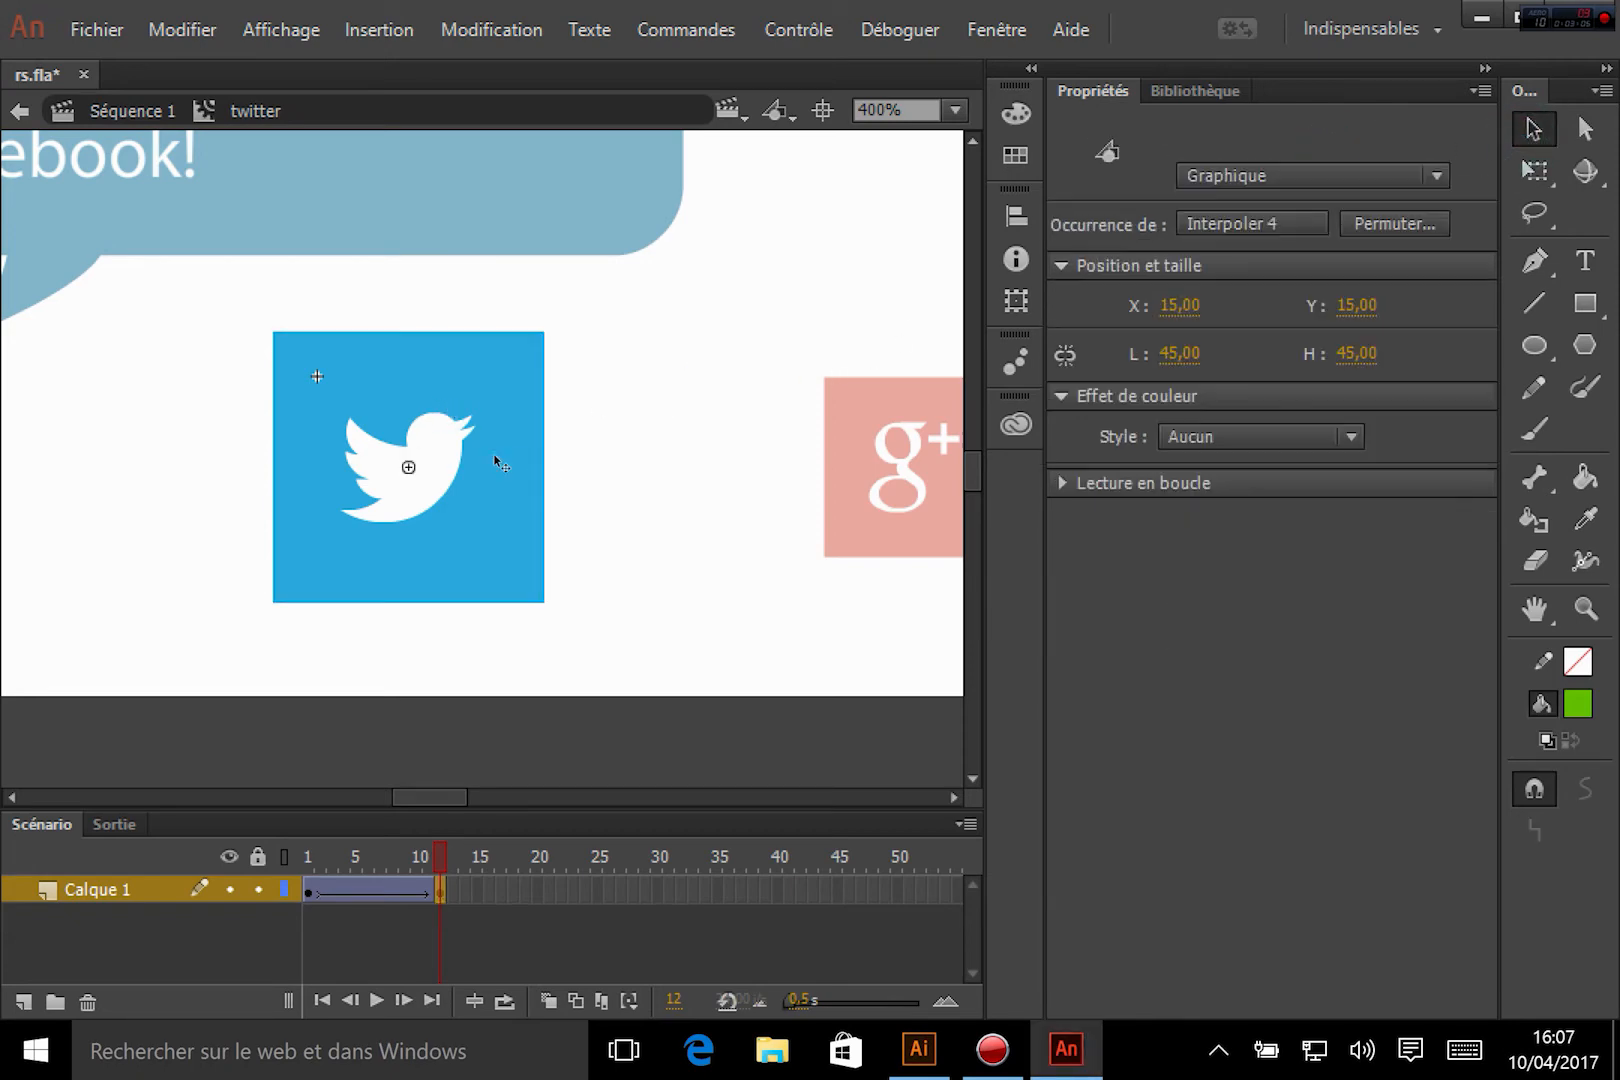
{"action": "left_click", "coordinate": [1535, 170]}
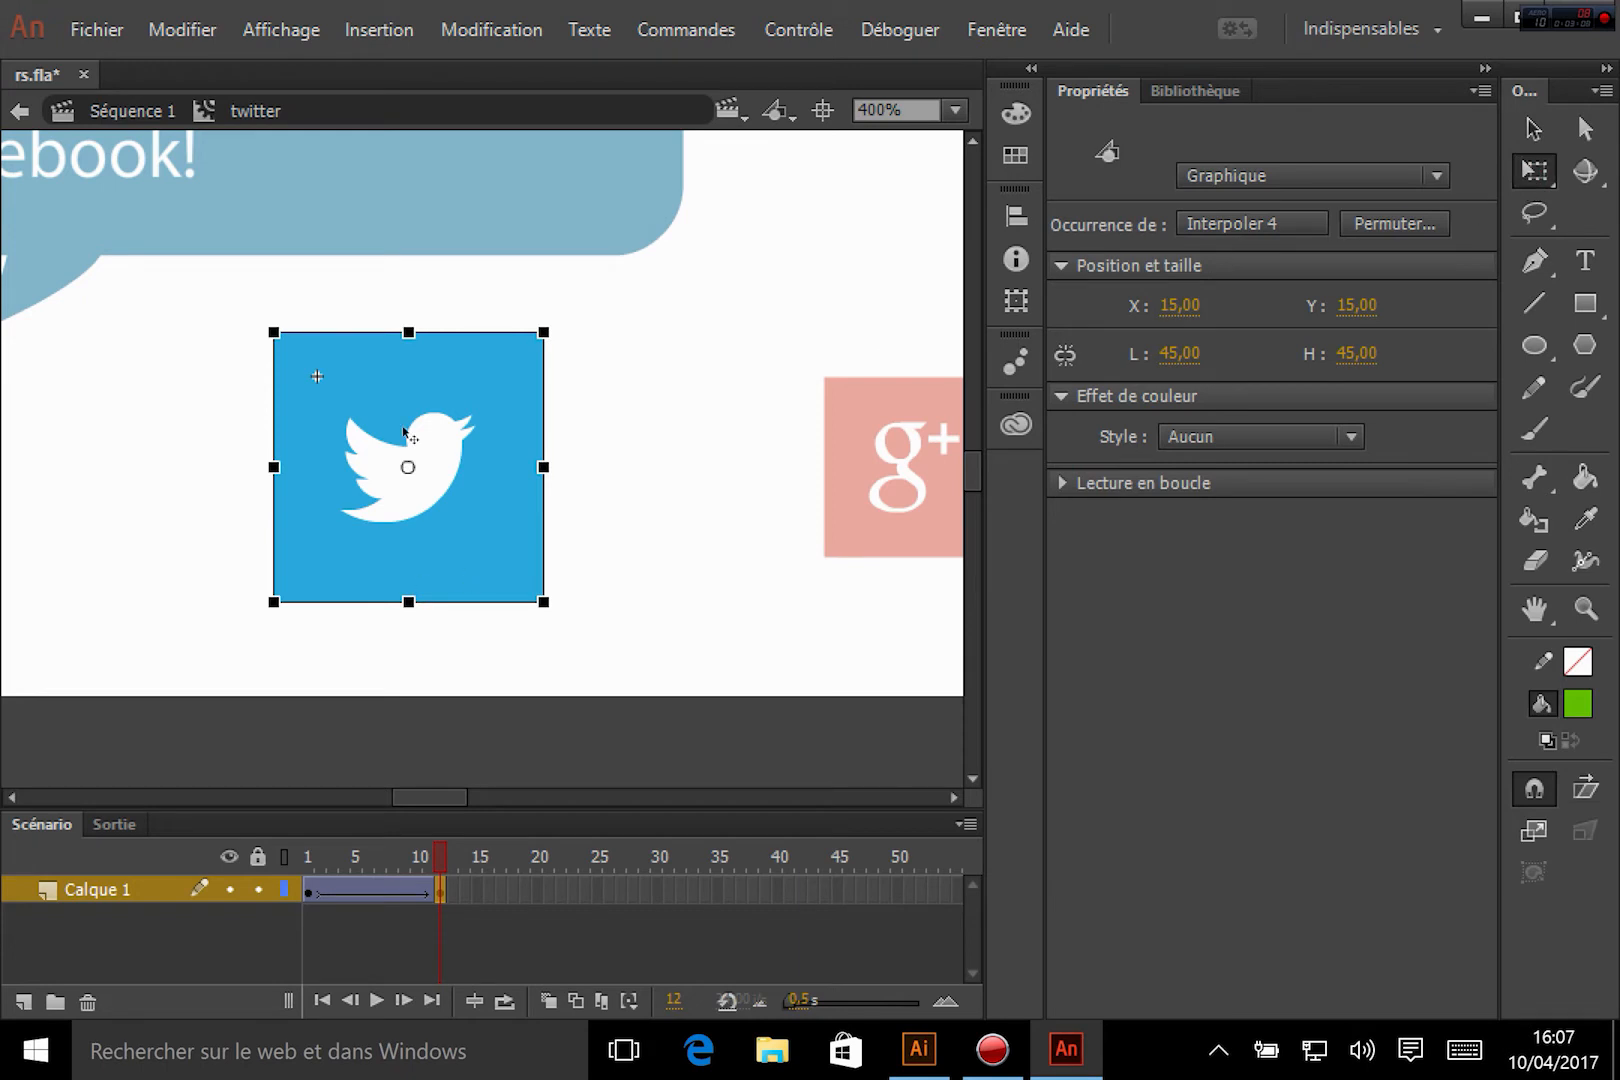
{"action": "left_click_drag", "start_coordinate": [551, 617], "coordinate": [608, 543]}
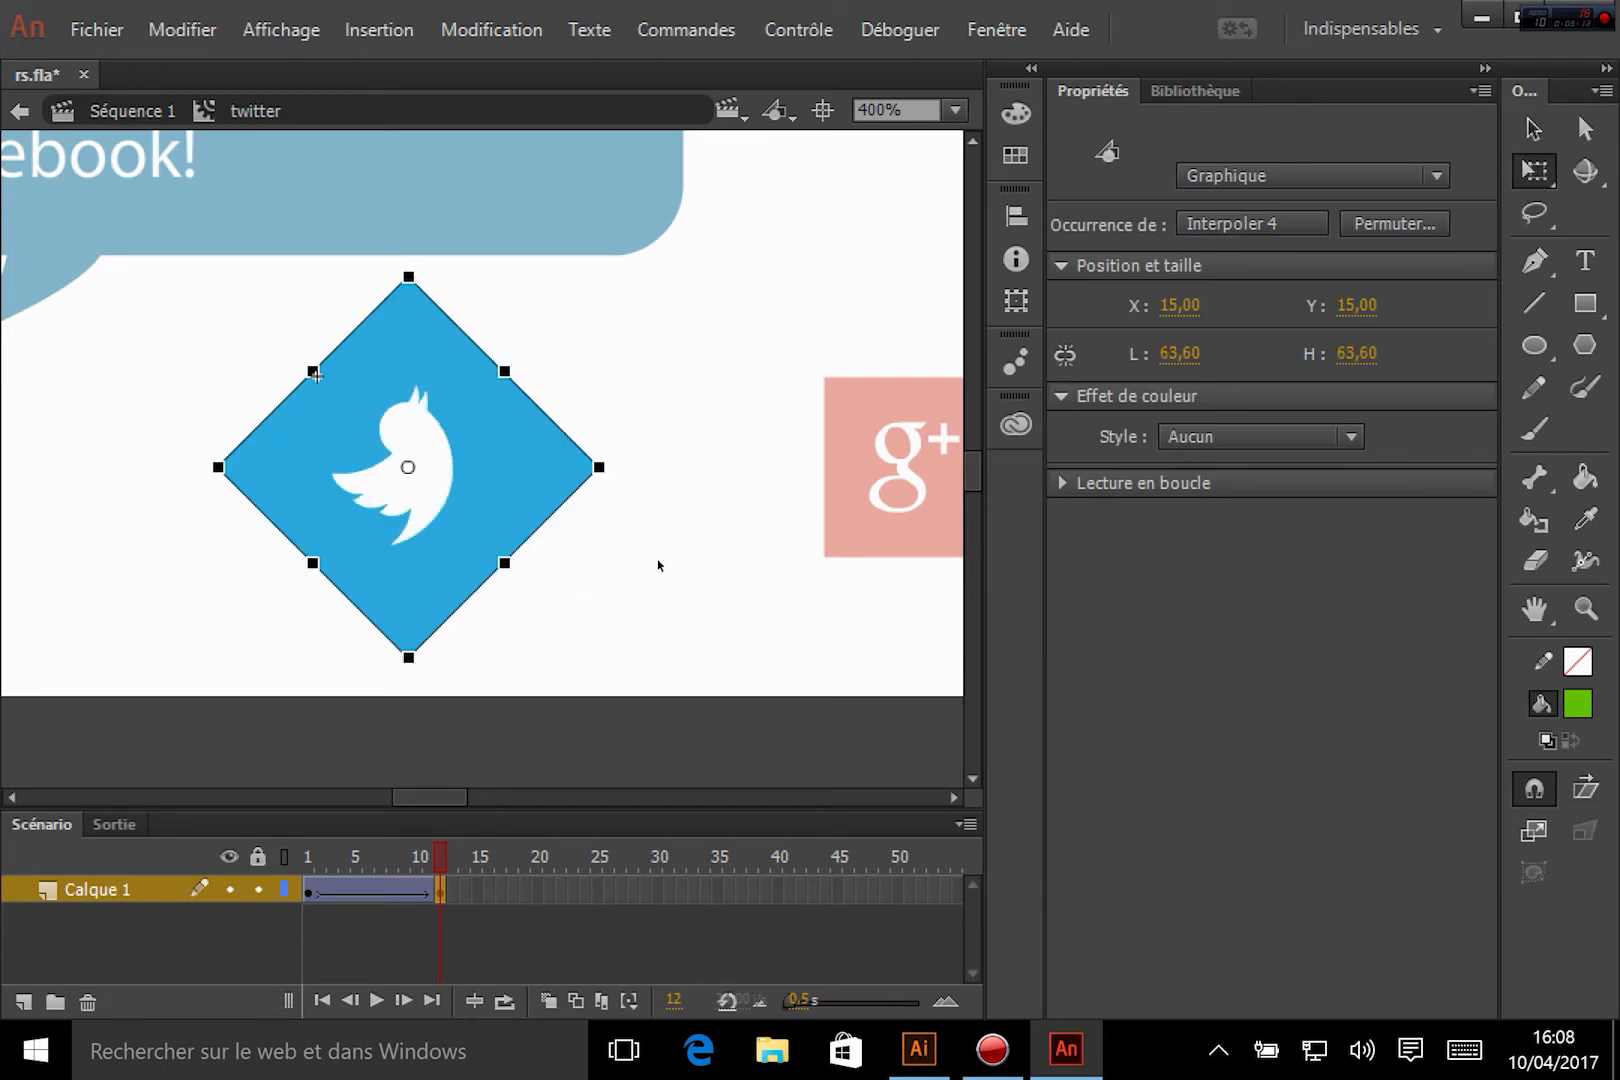
{"action": "left_click", "coordinate": [659, 562]}
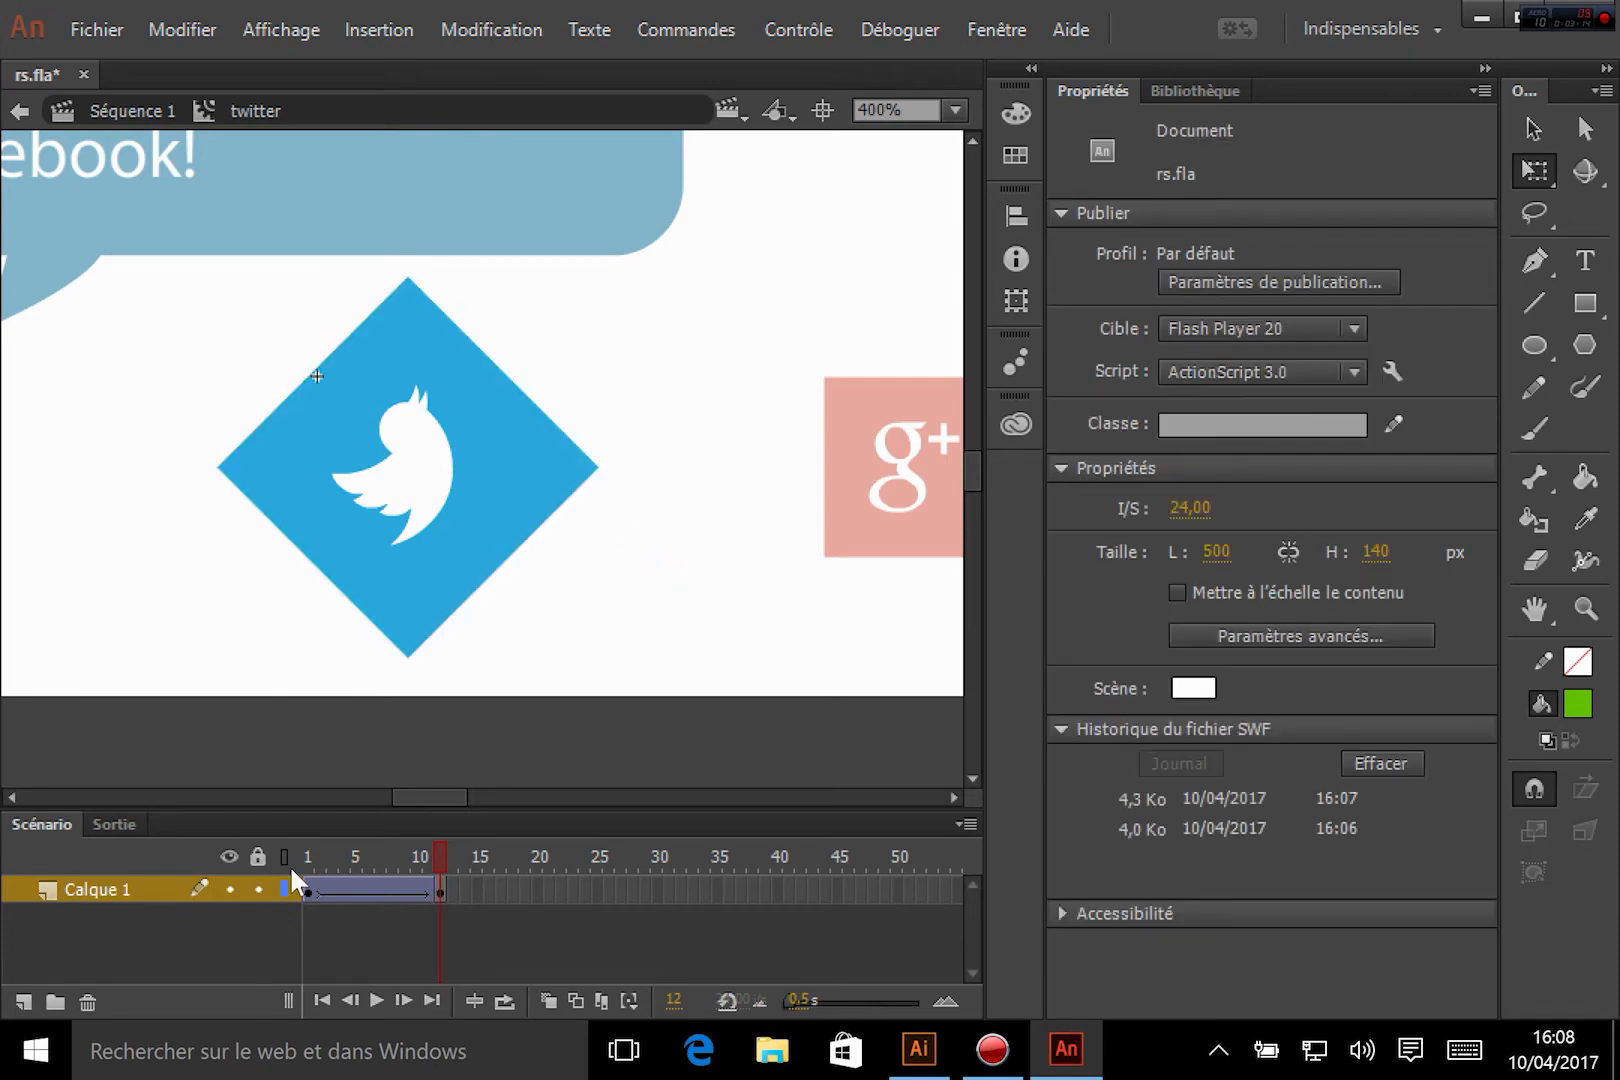
Step: Add a stop() action to frame 1 of Calque 1 inside the twitter symbol and close the script window
{"action": "left_click", "coordinate": [311, 891]}
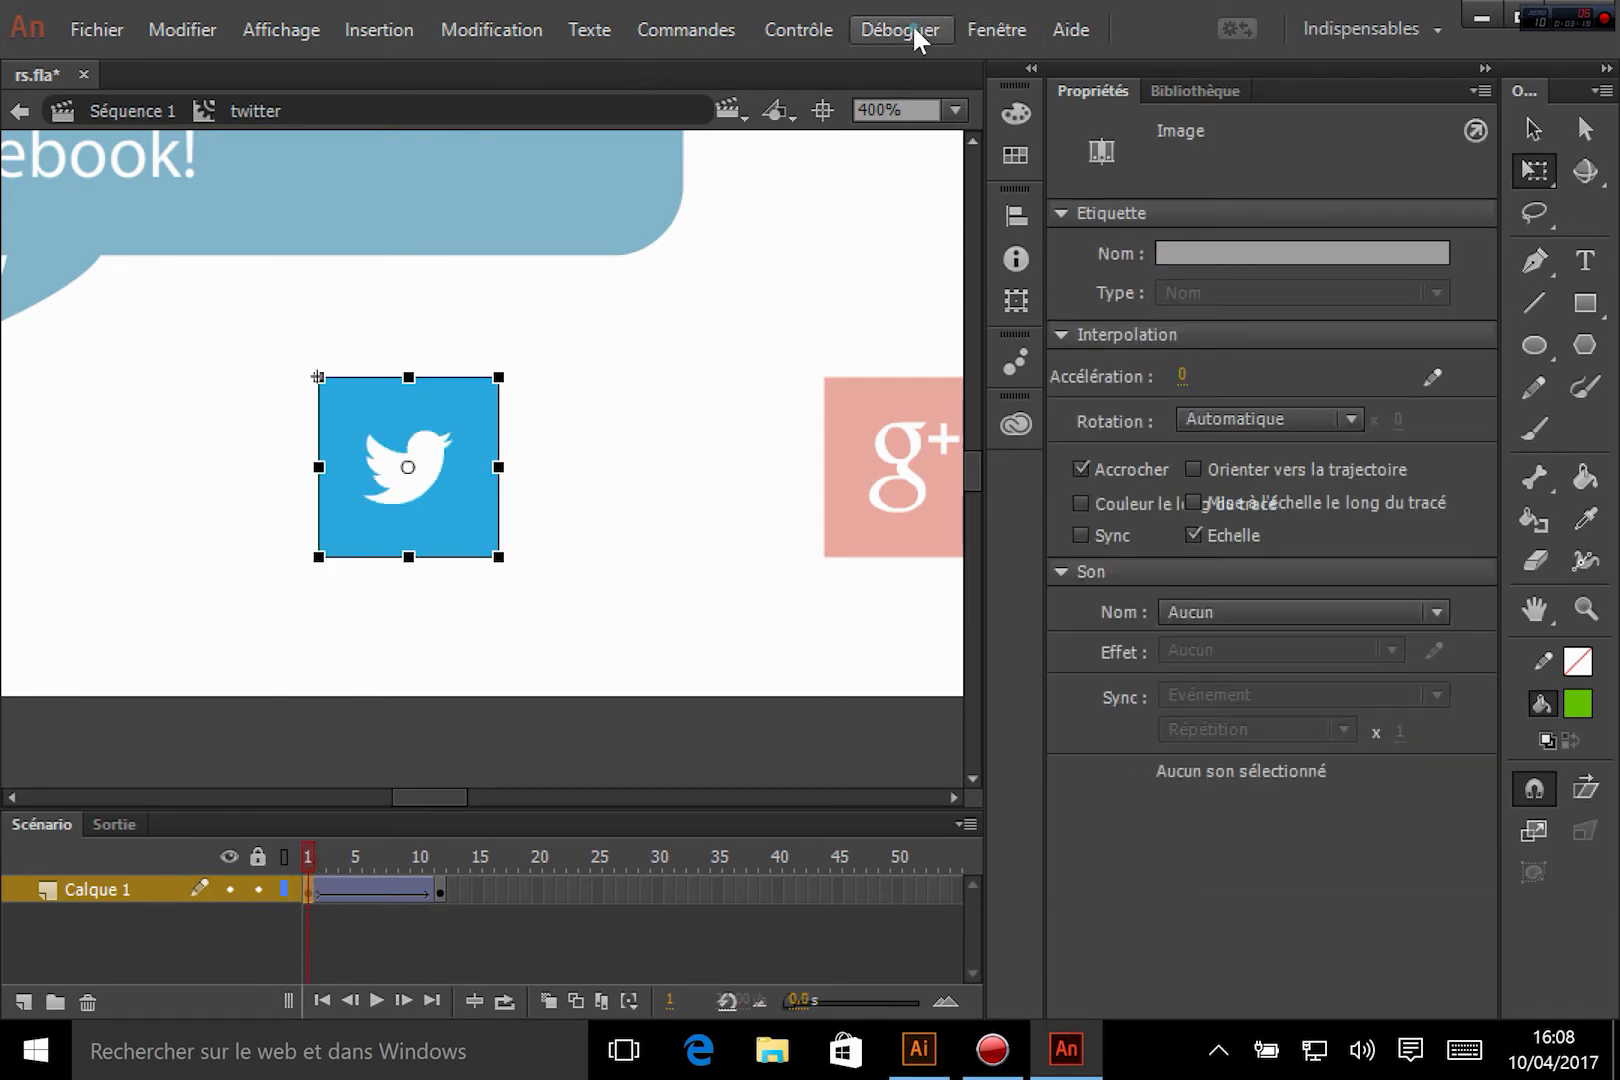
{"action": "left_click", "coordinate": [966, 32]}
{"action": "left_click", "coordinate": [1040, 381]}
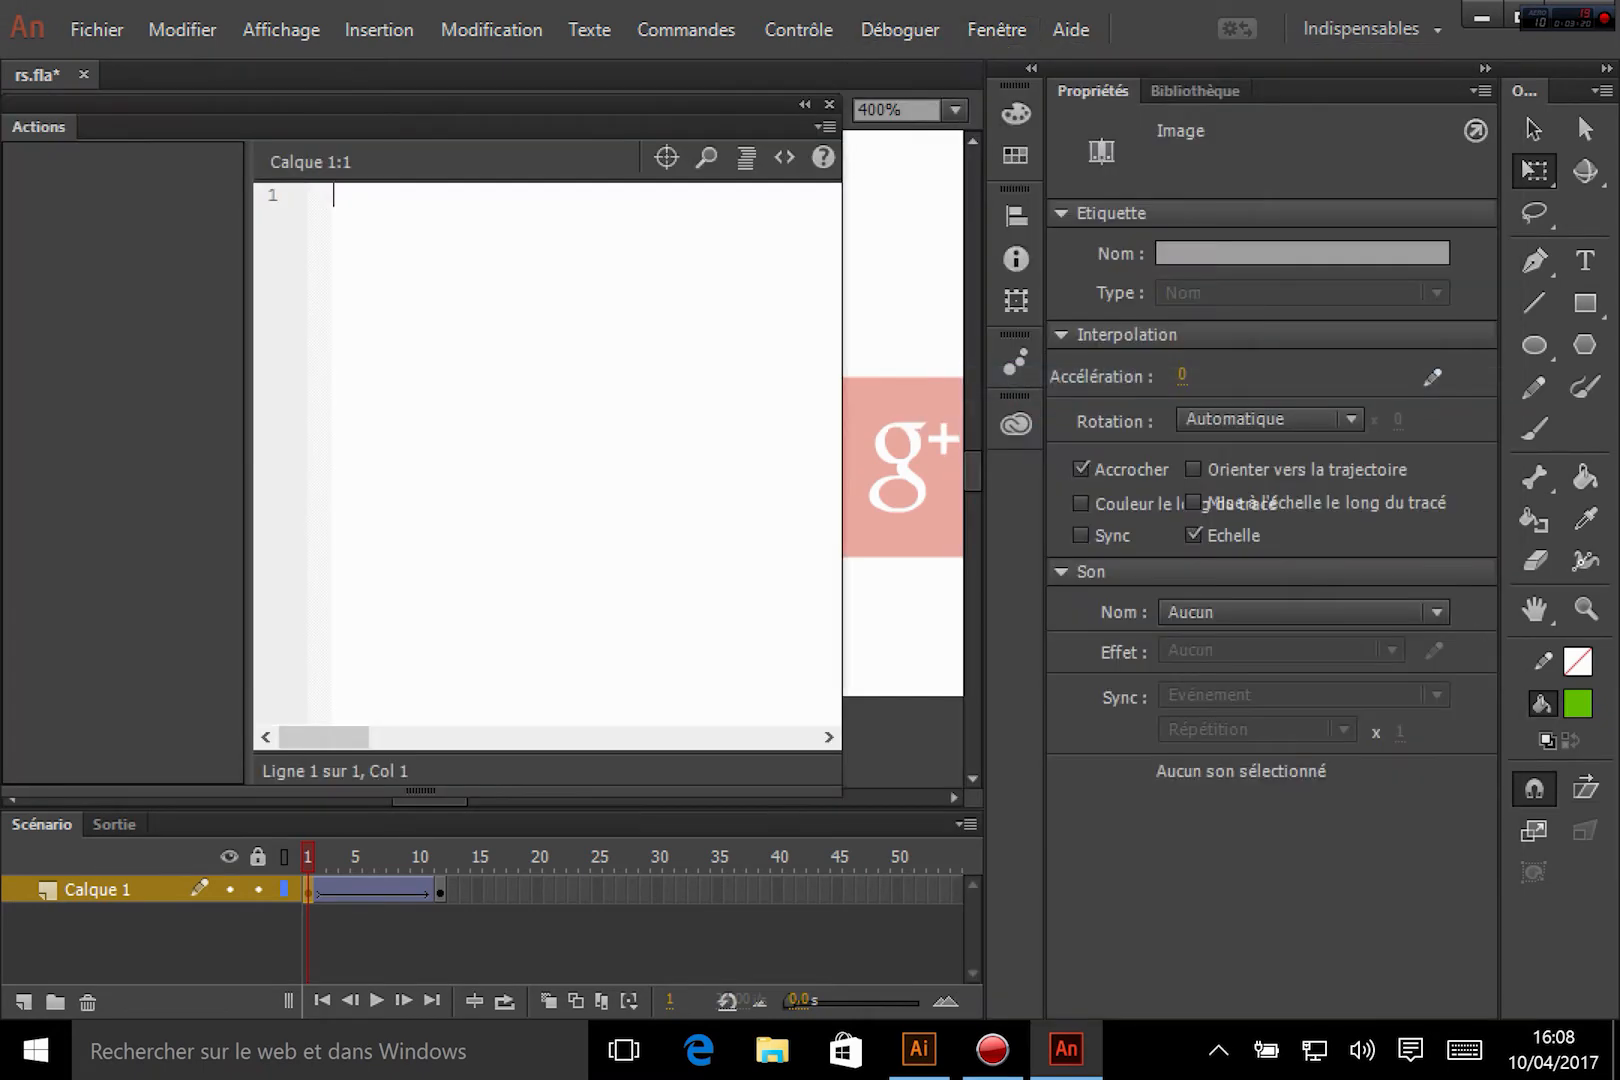
{"action": "type", "text": "stop"}
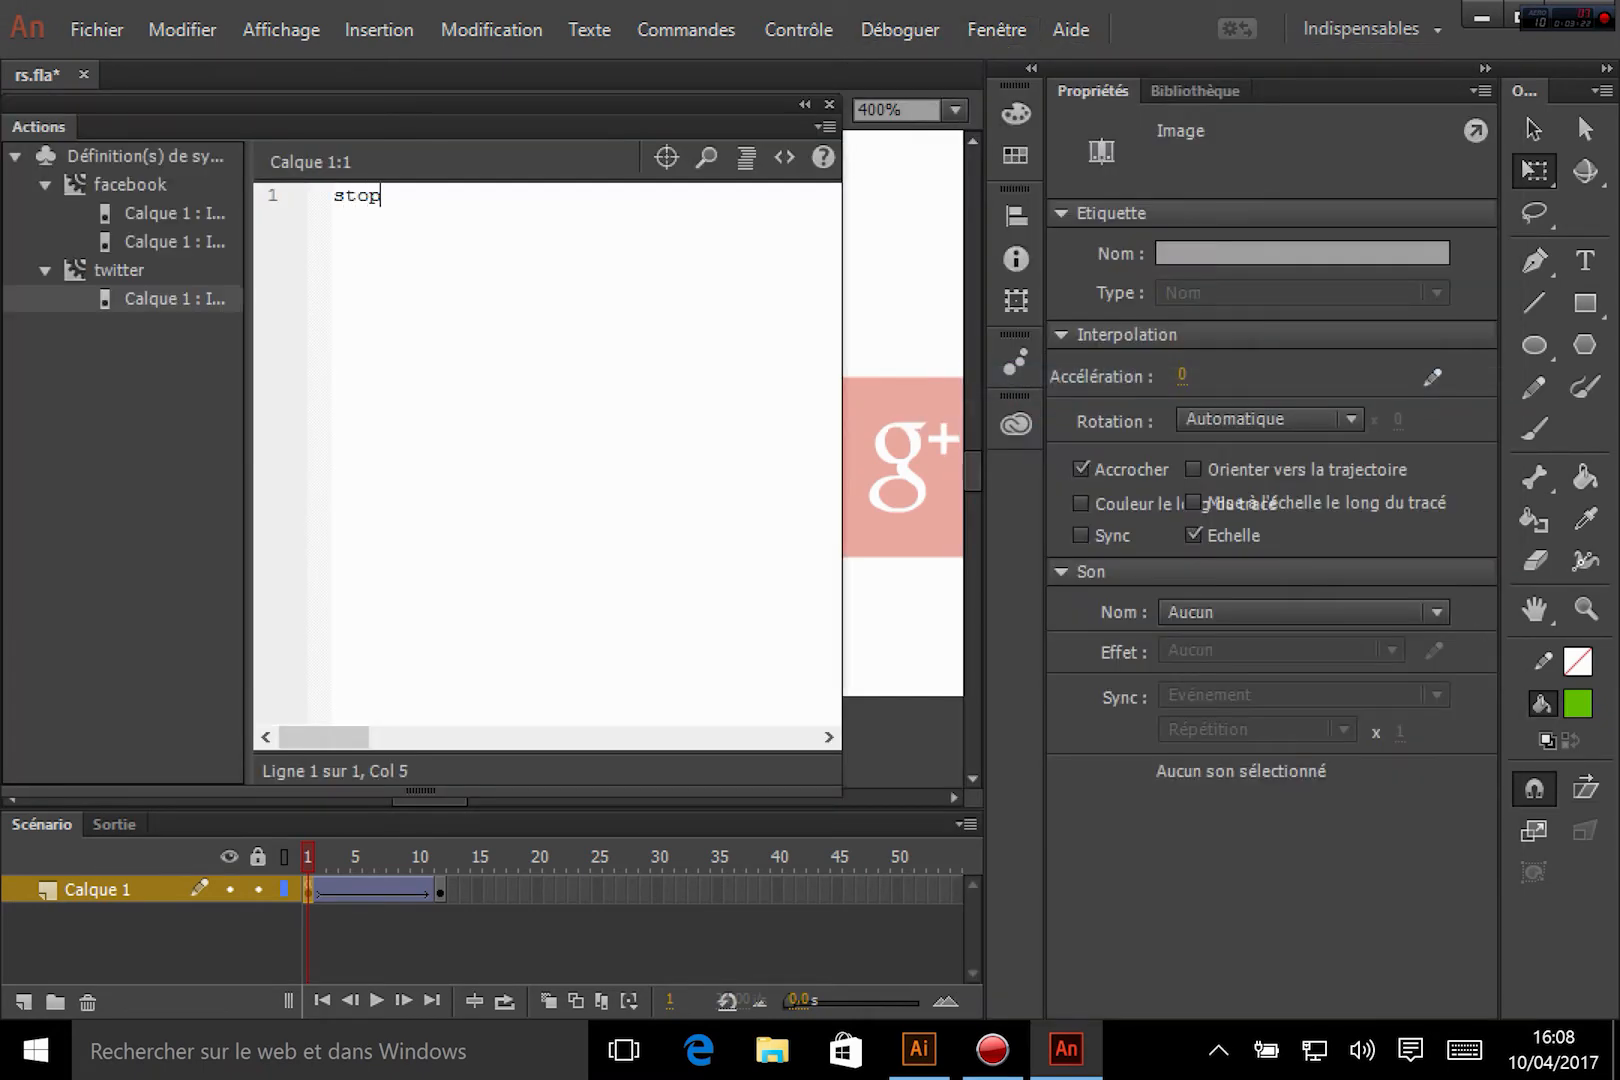
{"action": "type", "text": "()"}
{"action": "left_click", "coordinate": [829, 104]}
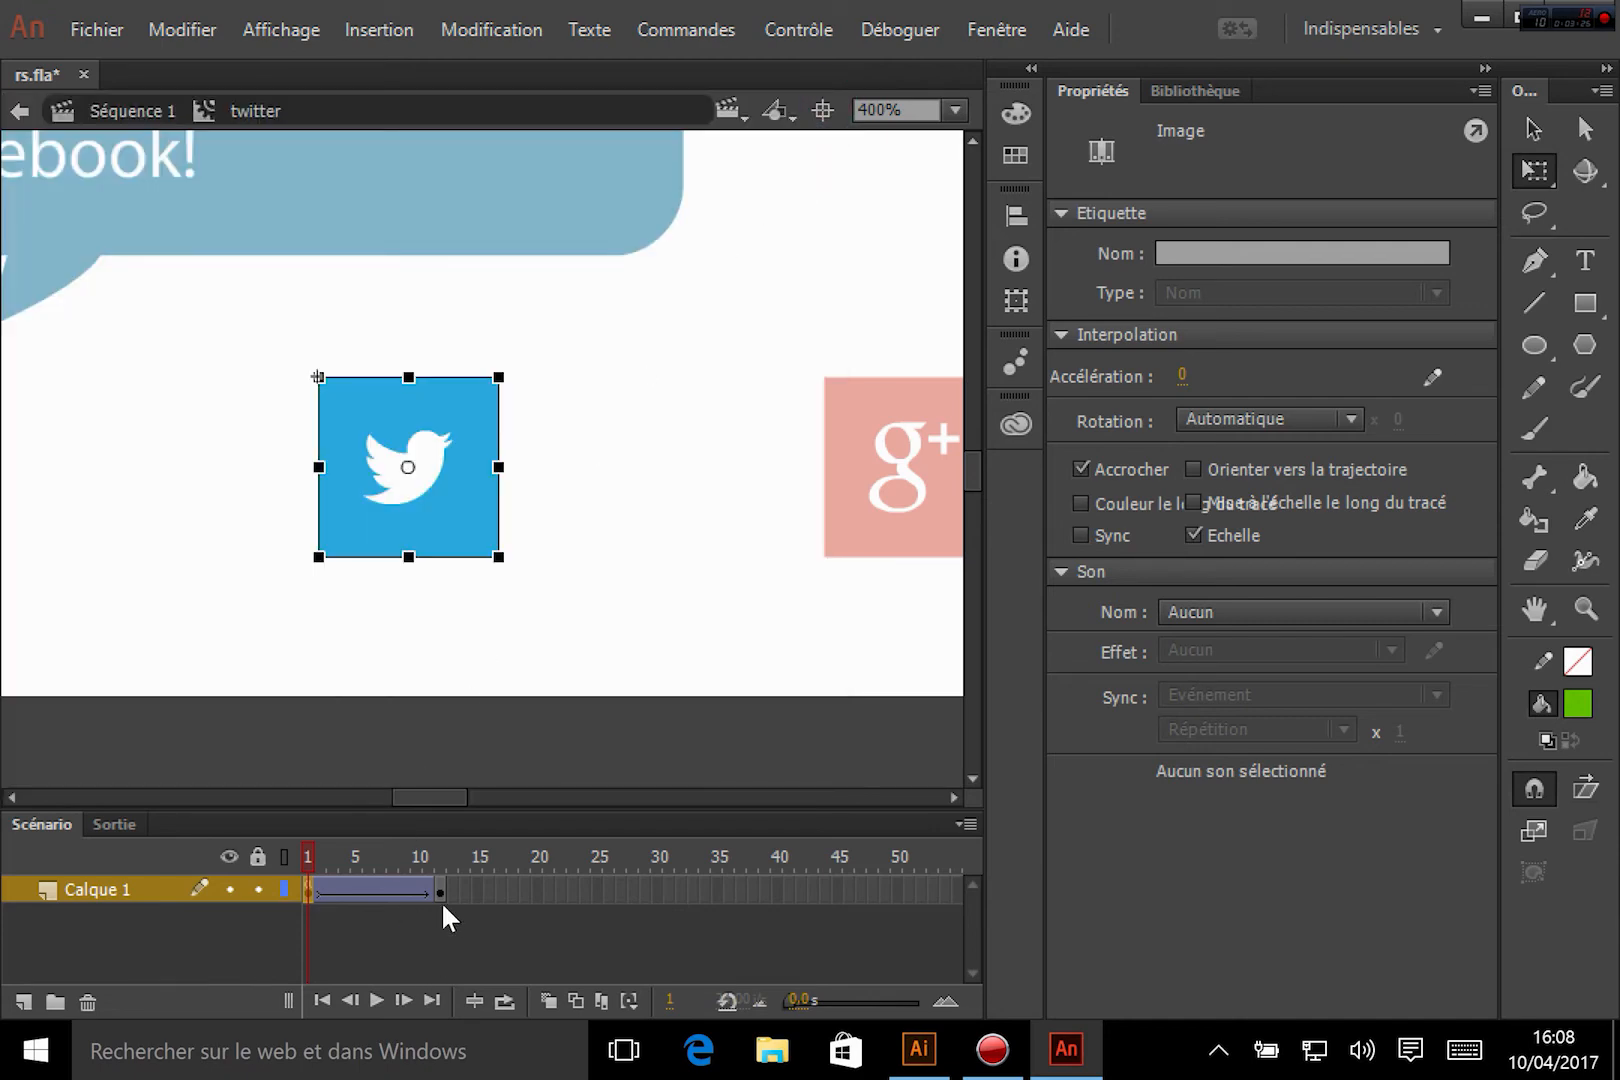
Step: Add a stop(); action to frame 12 of the twitter symbol and save the document
{"action": "left_click", "coordinate": [440, 890]}
{"action": "left_click", "coordinate": [966, 30]}
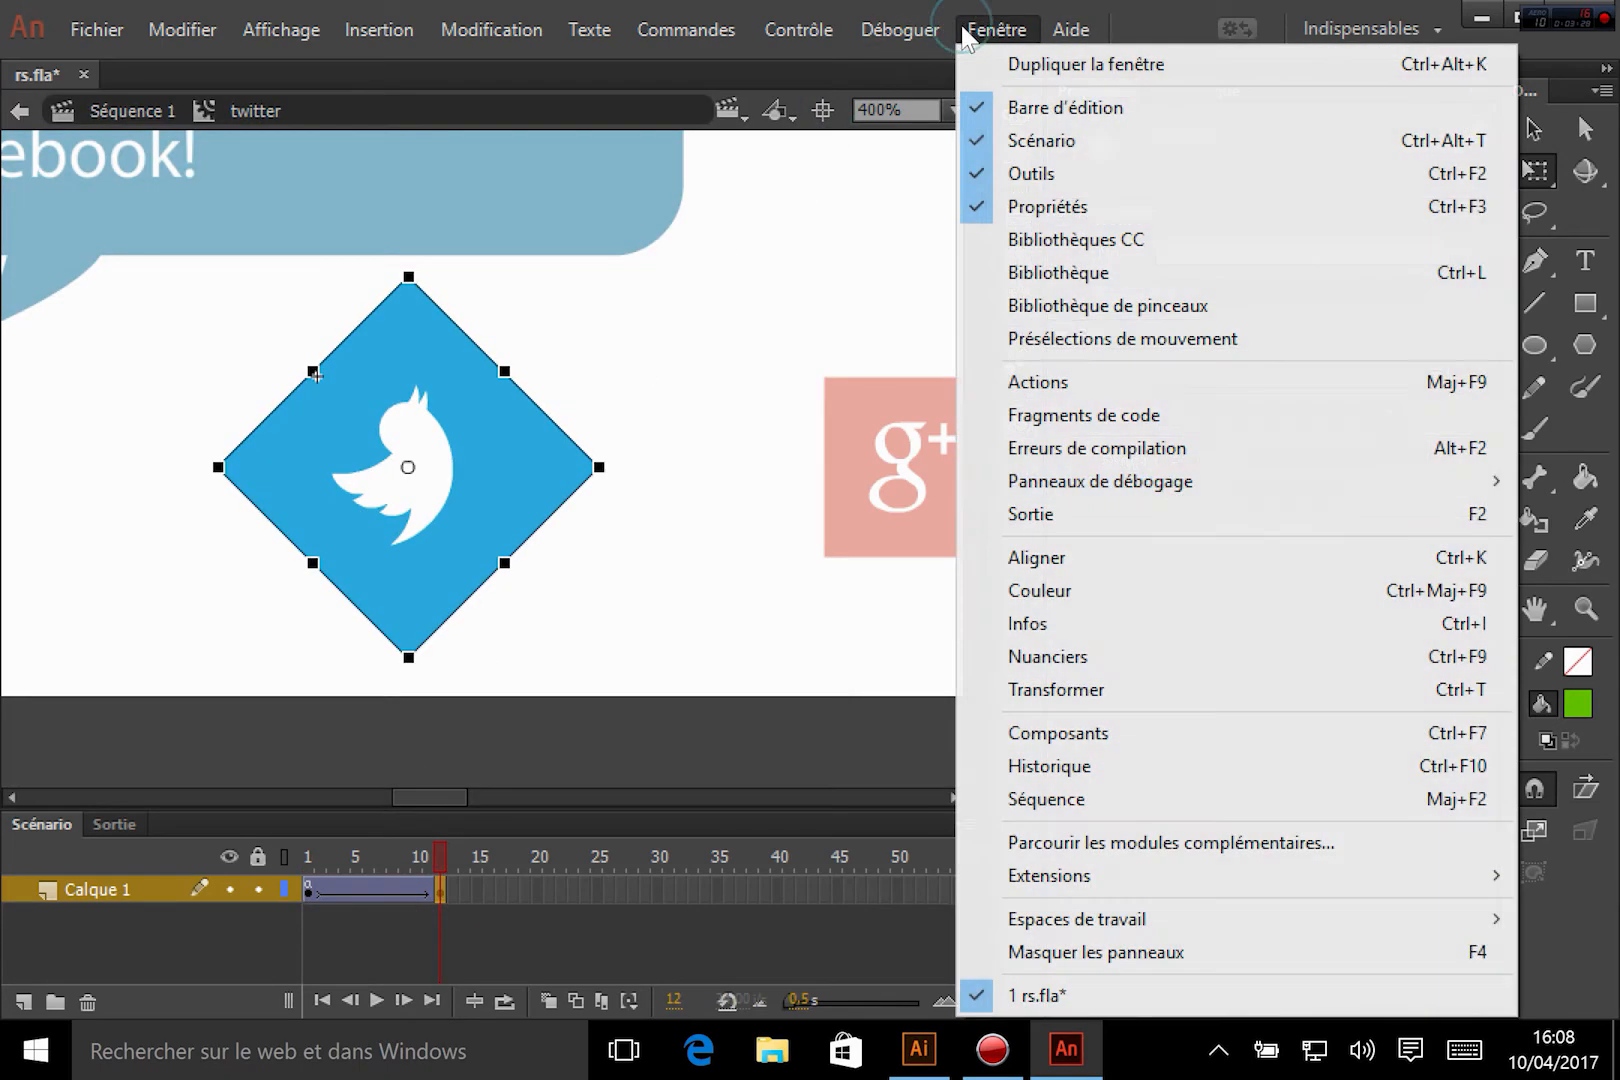
{"action": "left_click", "coordinate": [1045, 382]}
{"action": "type", "text": "stop();"}
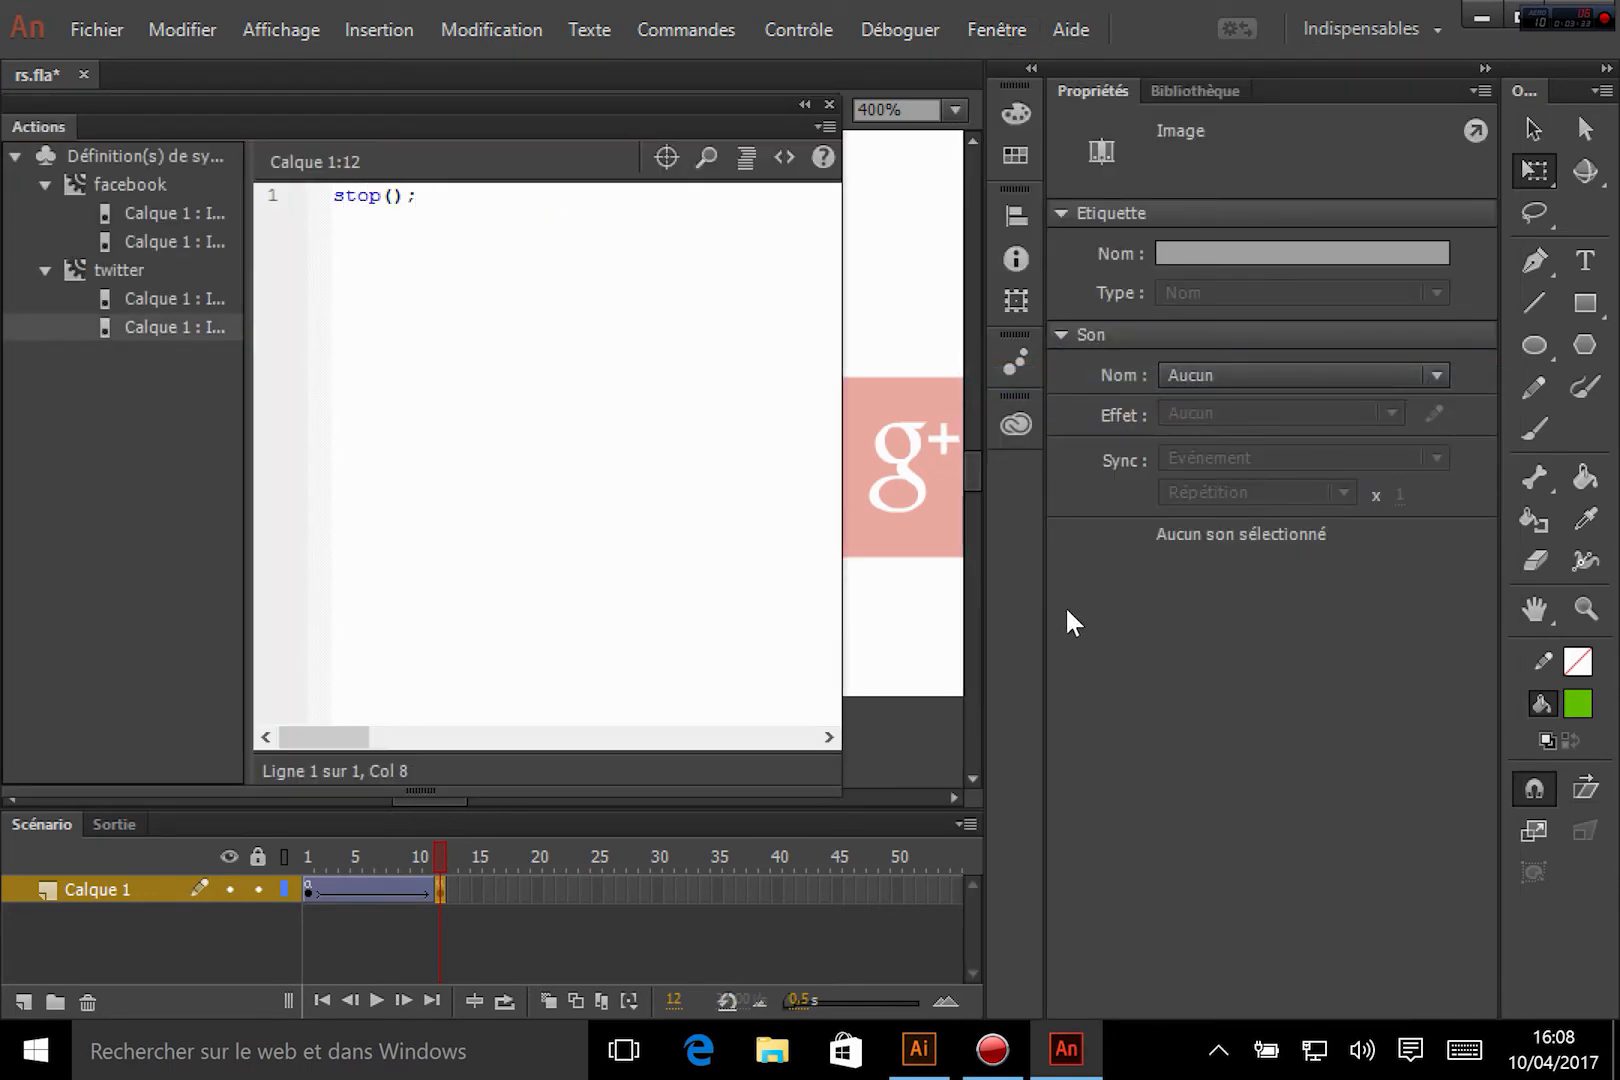
{"action": "key", "text": "ctrl+s"}
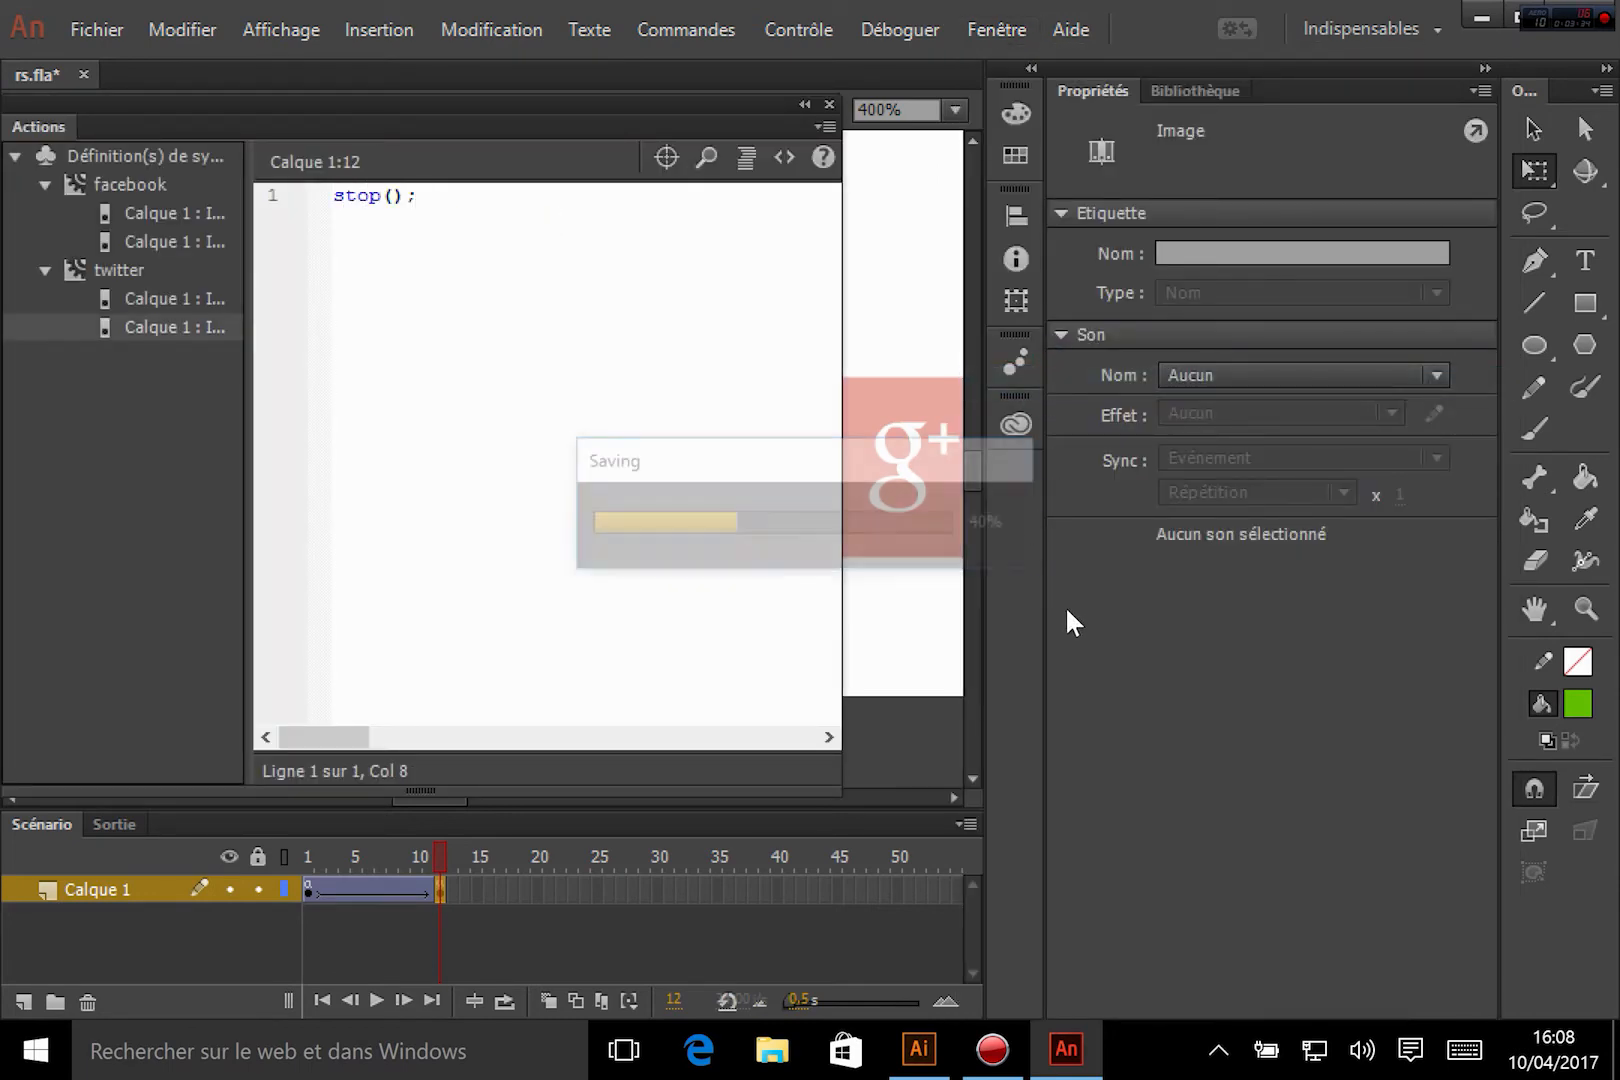
{"action": "left_click", "coordinate": [828, 102]}
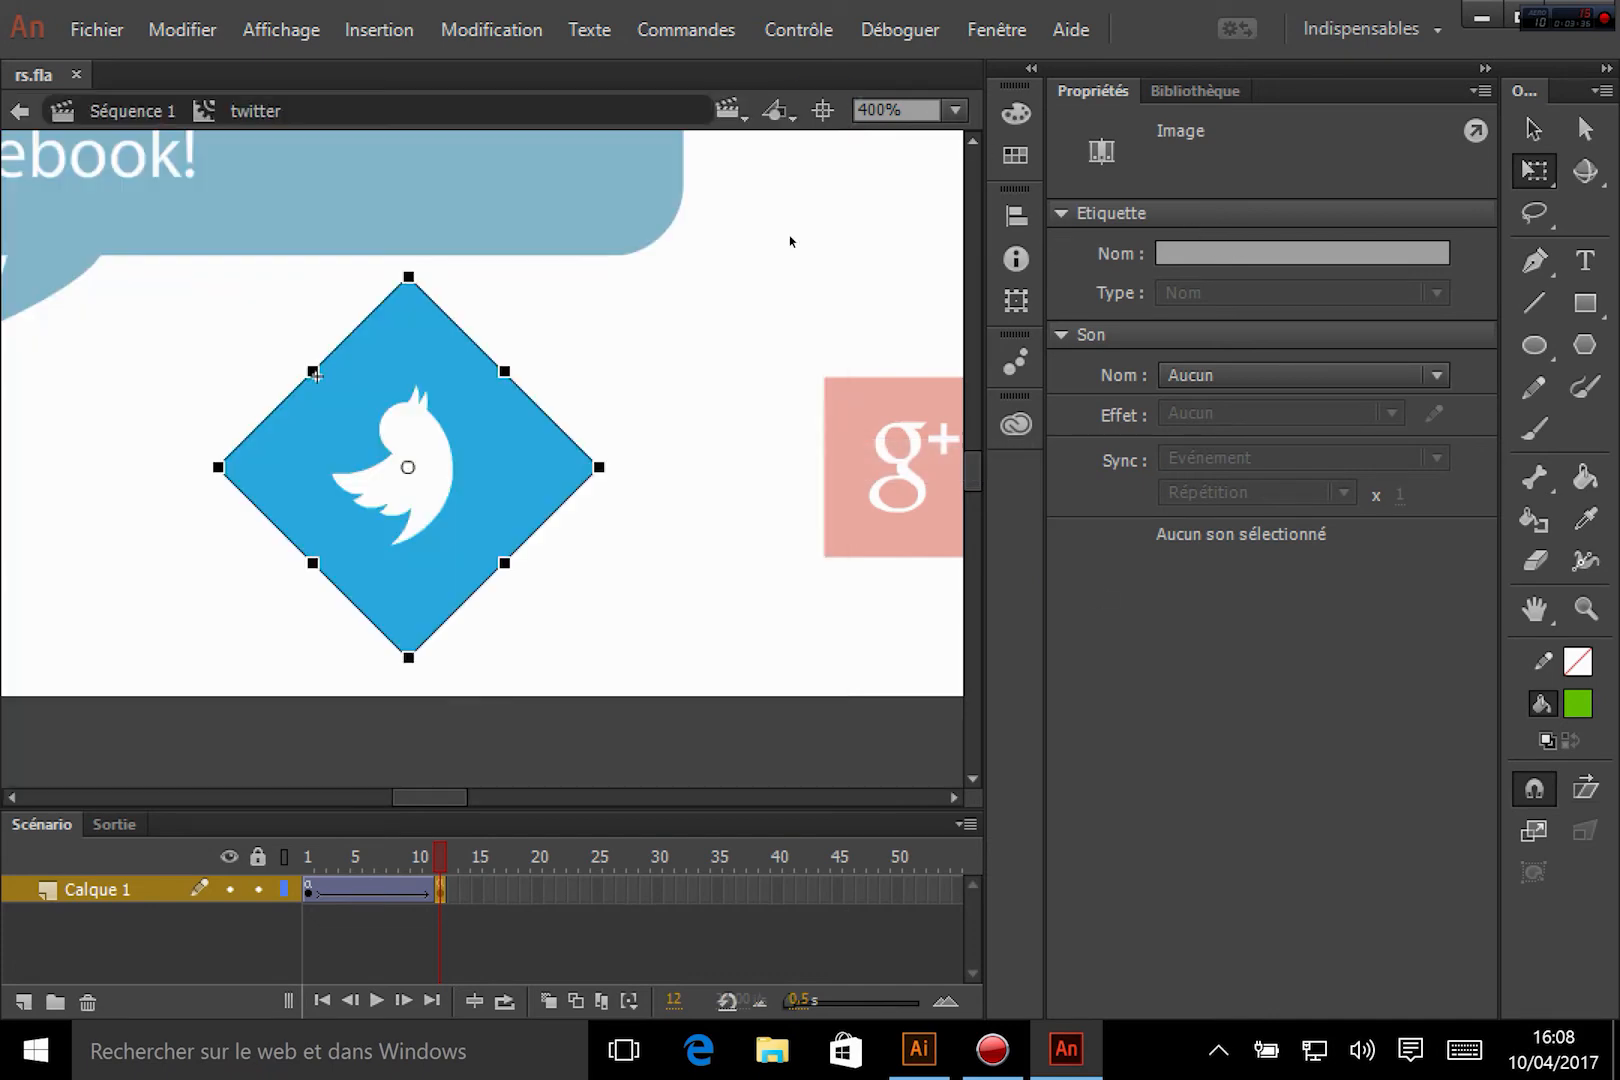
Step: Test the movie to check the icons with the Twitter stop actions and go back to Séquence 1
{"action": "left_click", "coordinate": [763, 341]}
{"action": "key", "text": "ctrl+Return"}
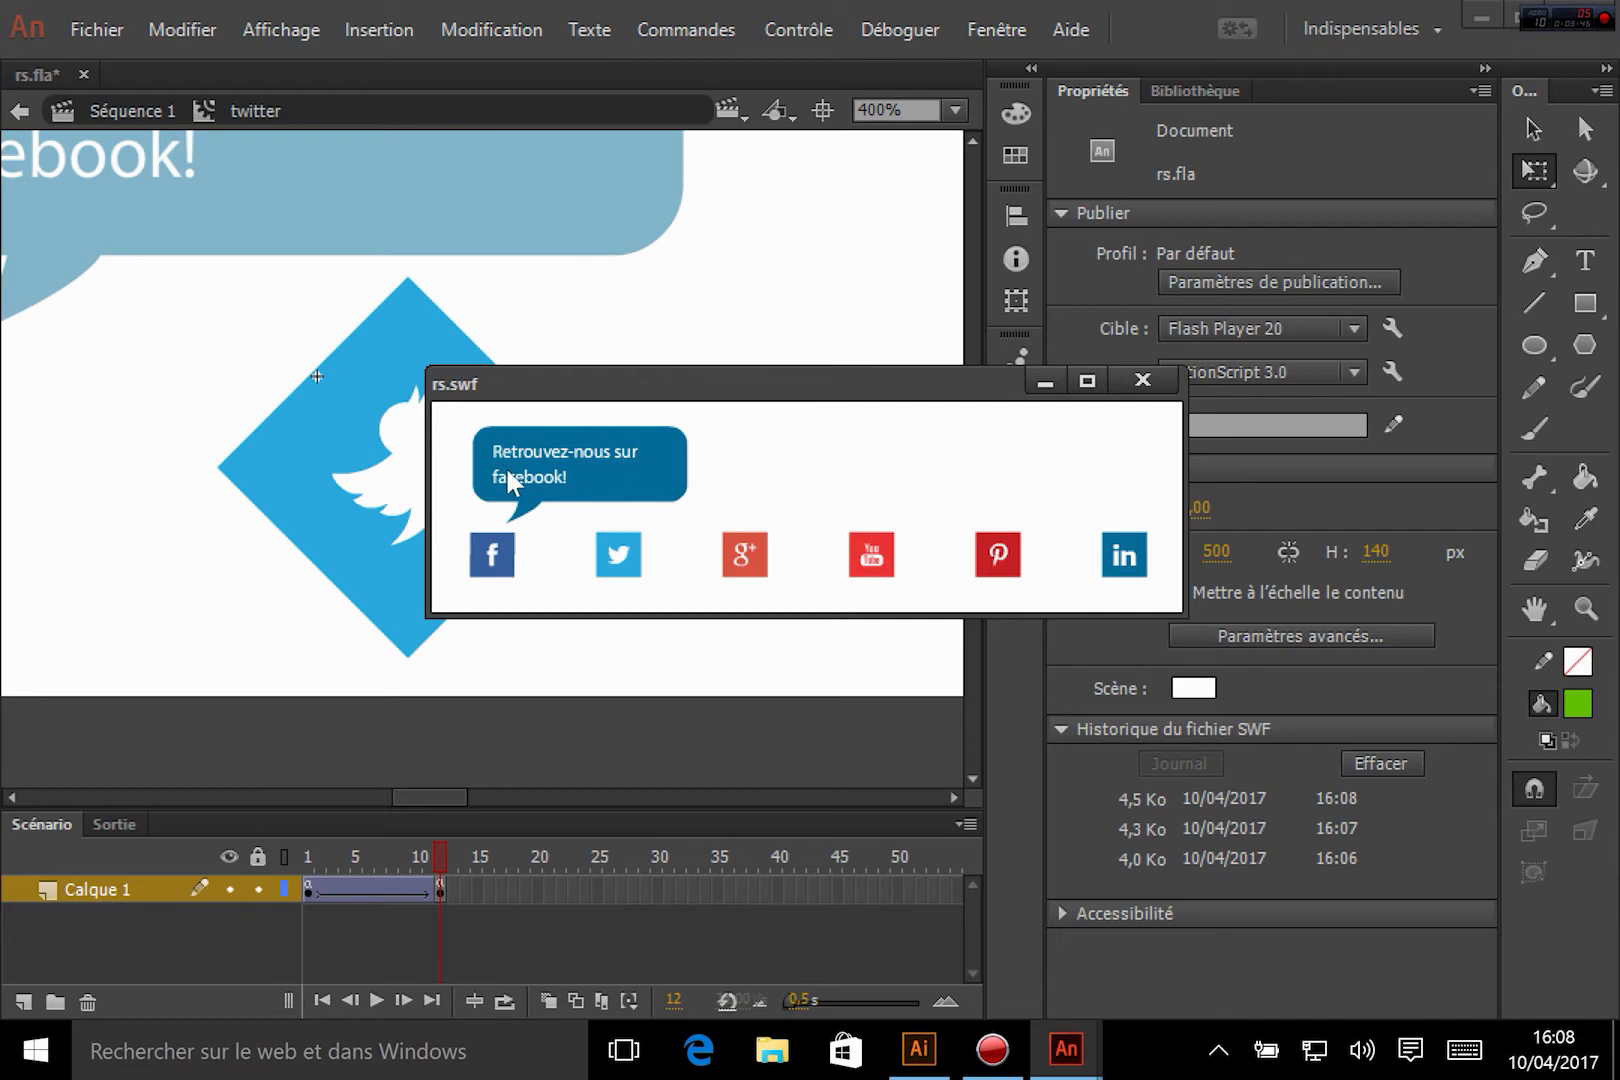
{"action": "left_click", "coordinate": [1142, 379]}
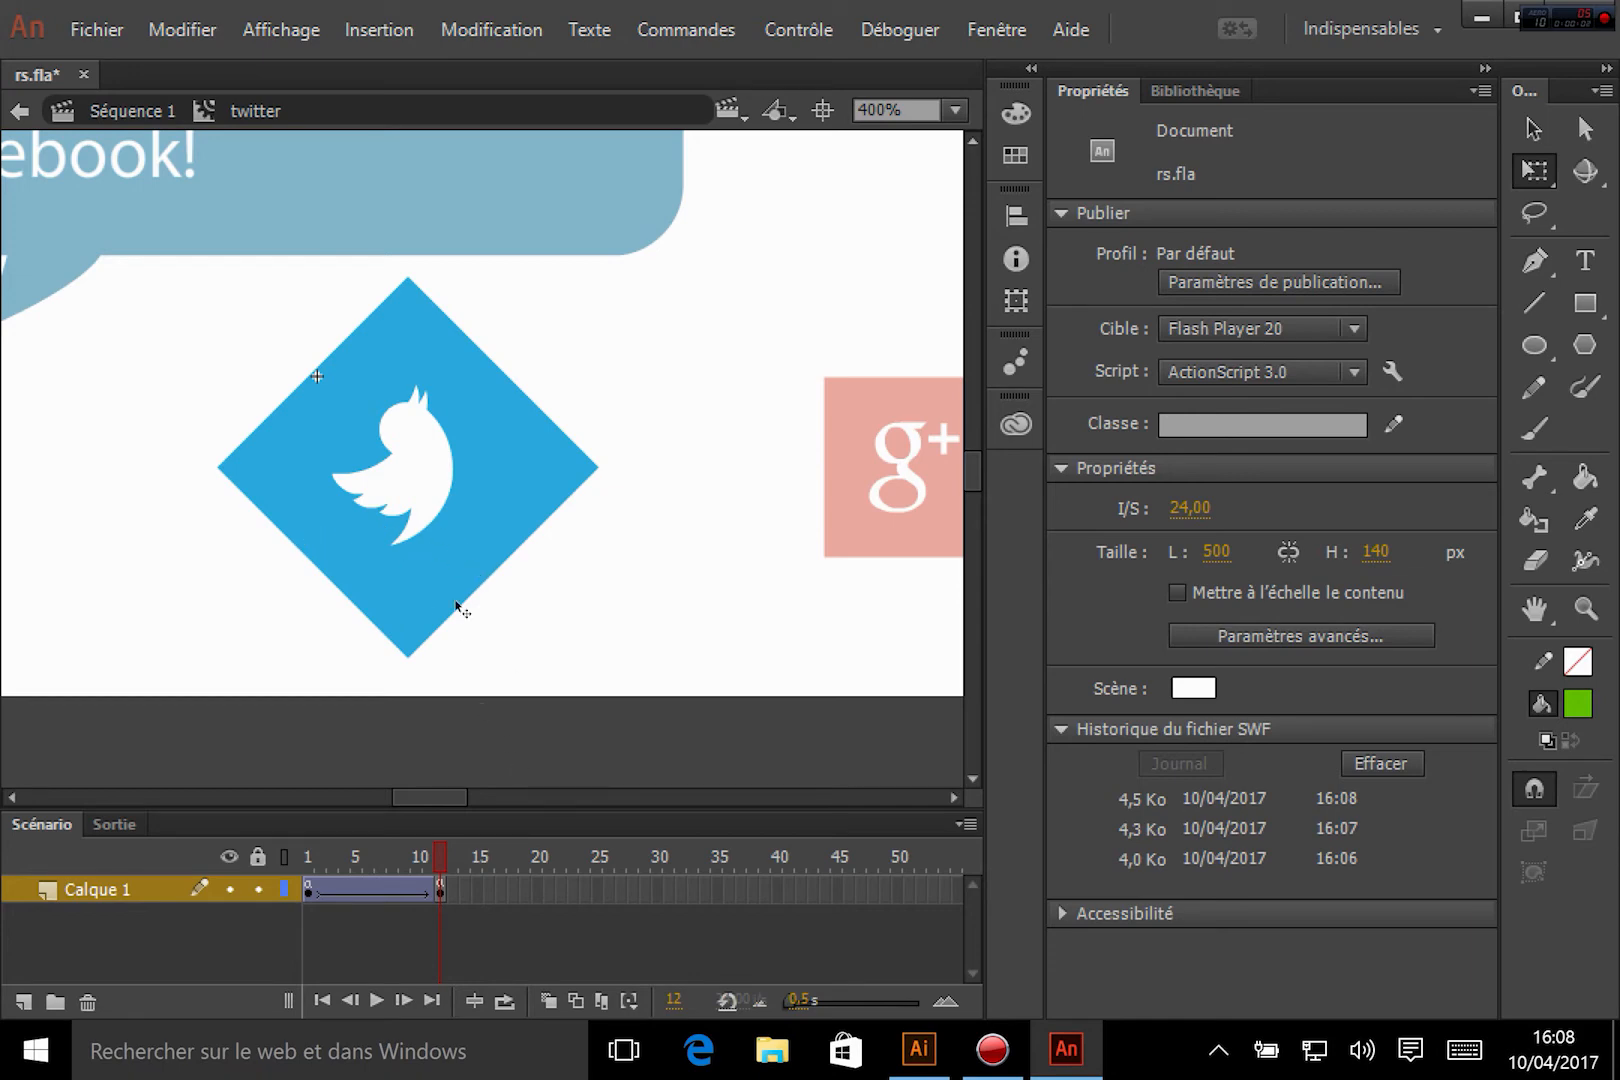
{"action": "double_click", "coordinate": [582, 769]}
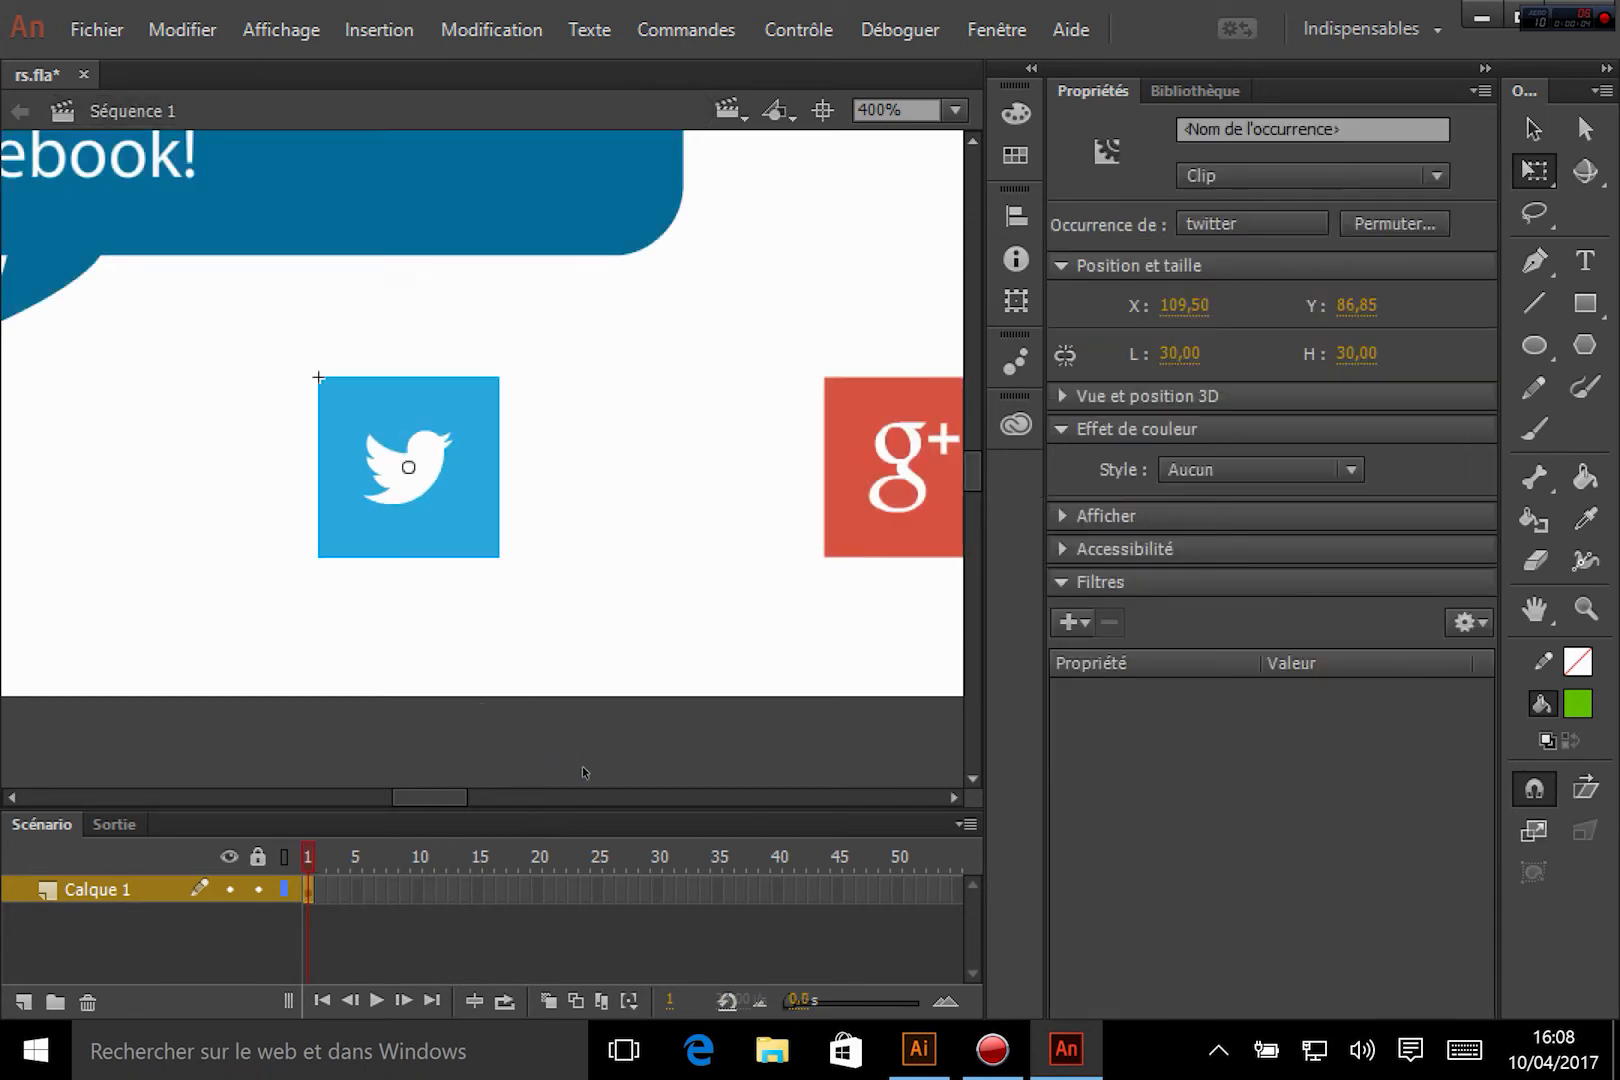
Step: Place an instance of the bulletwitter clip from the library above the Twitter icon, level with the Facebook bubble
{"action": "key", "text": "ctrl+minus"}
{"action": "key", "text": "ctrl+minus"}
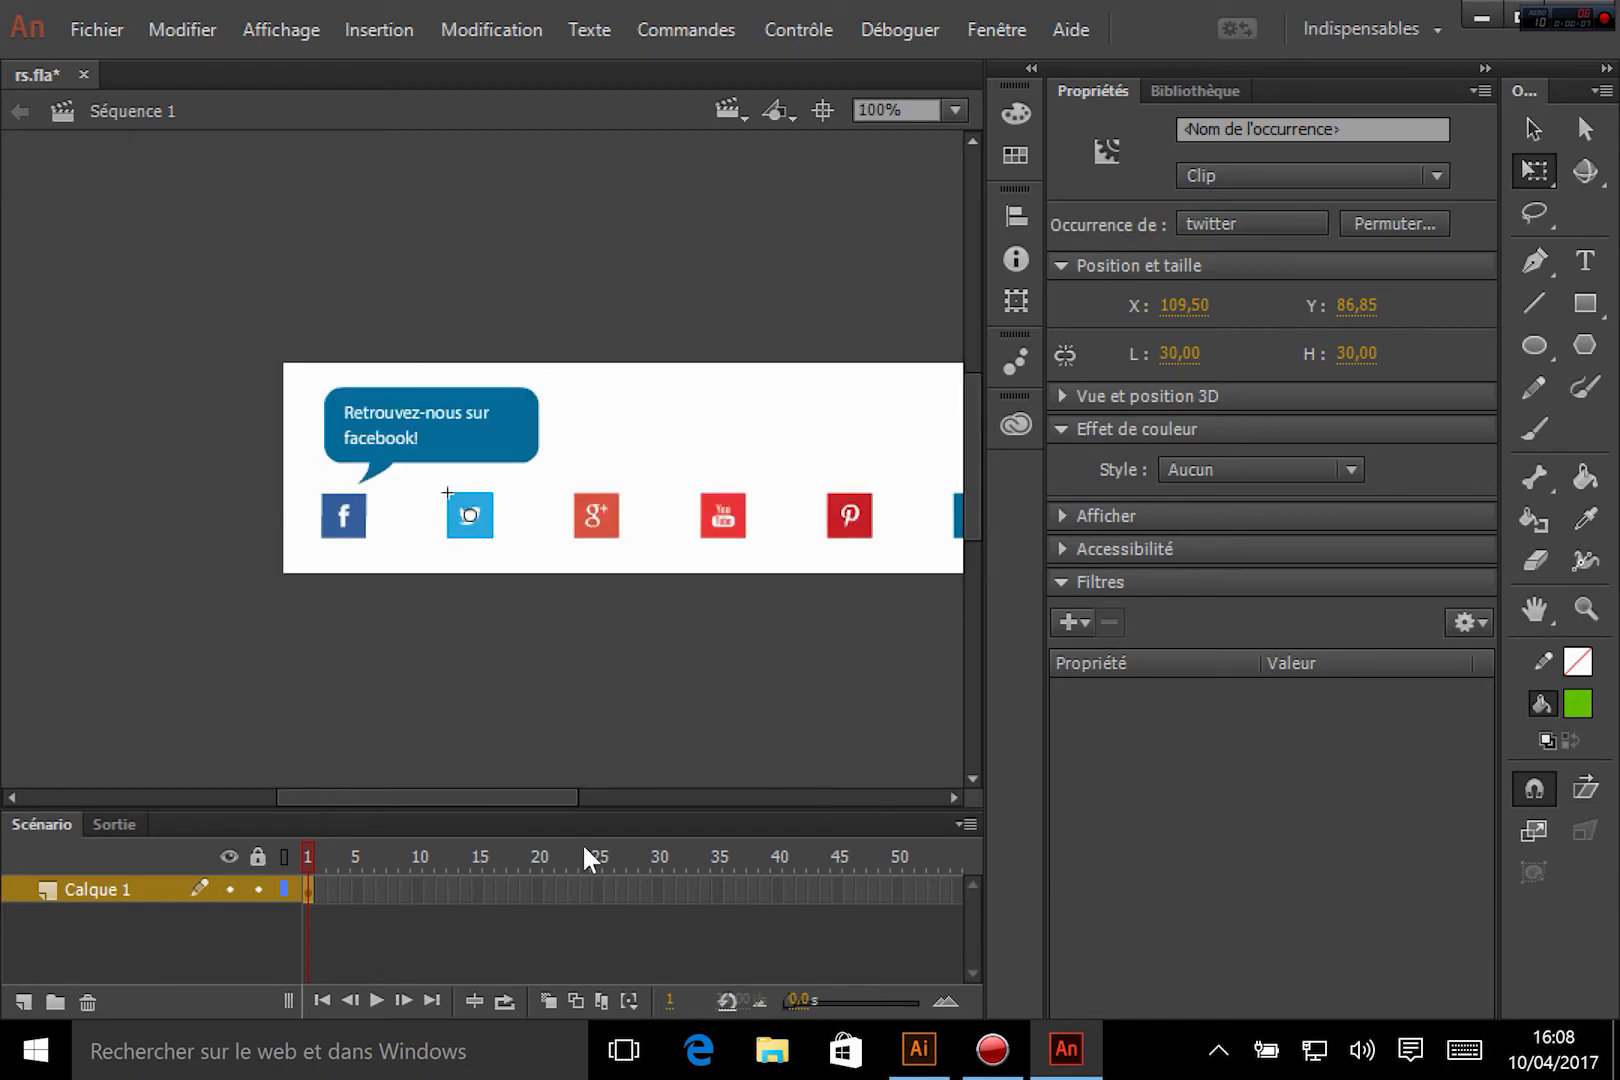
{"action": "left_click", "coordinate": [497, 447]}
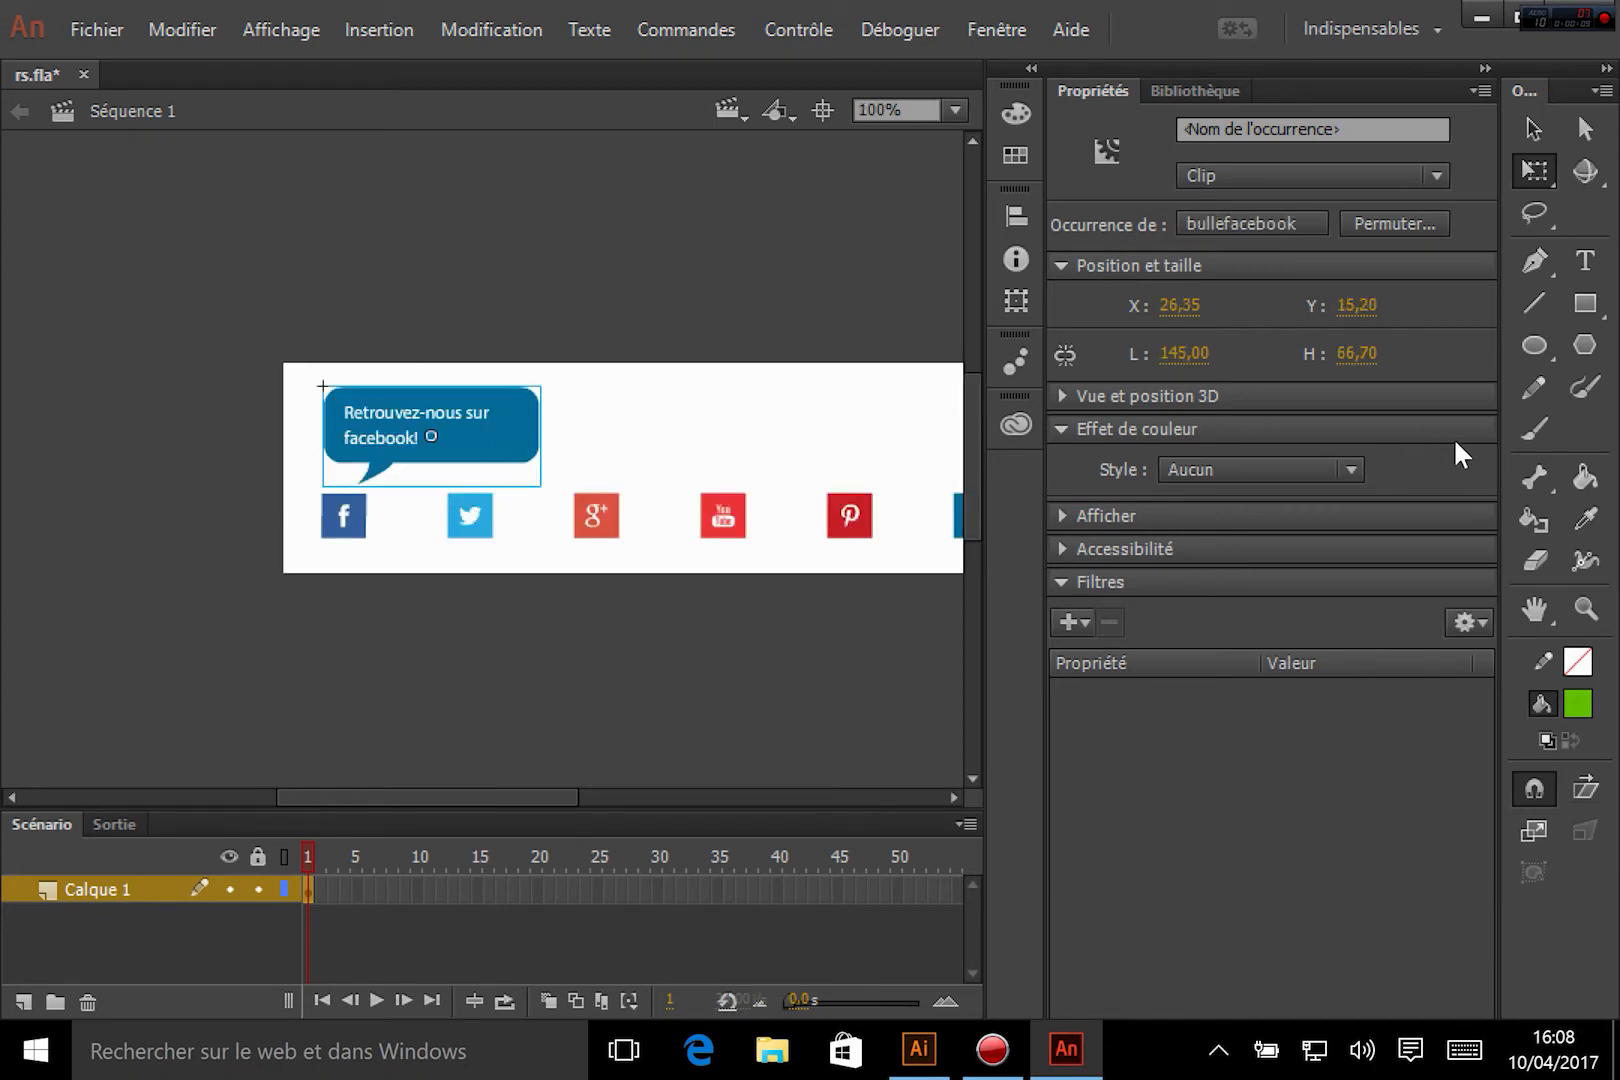
{"action": "left_click", "coordinate": [1176, 88]}
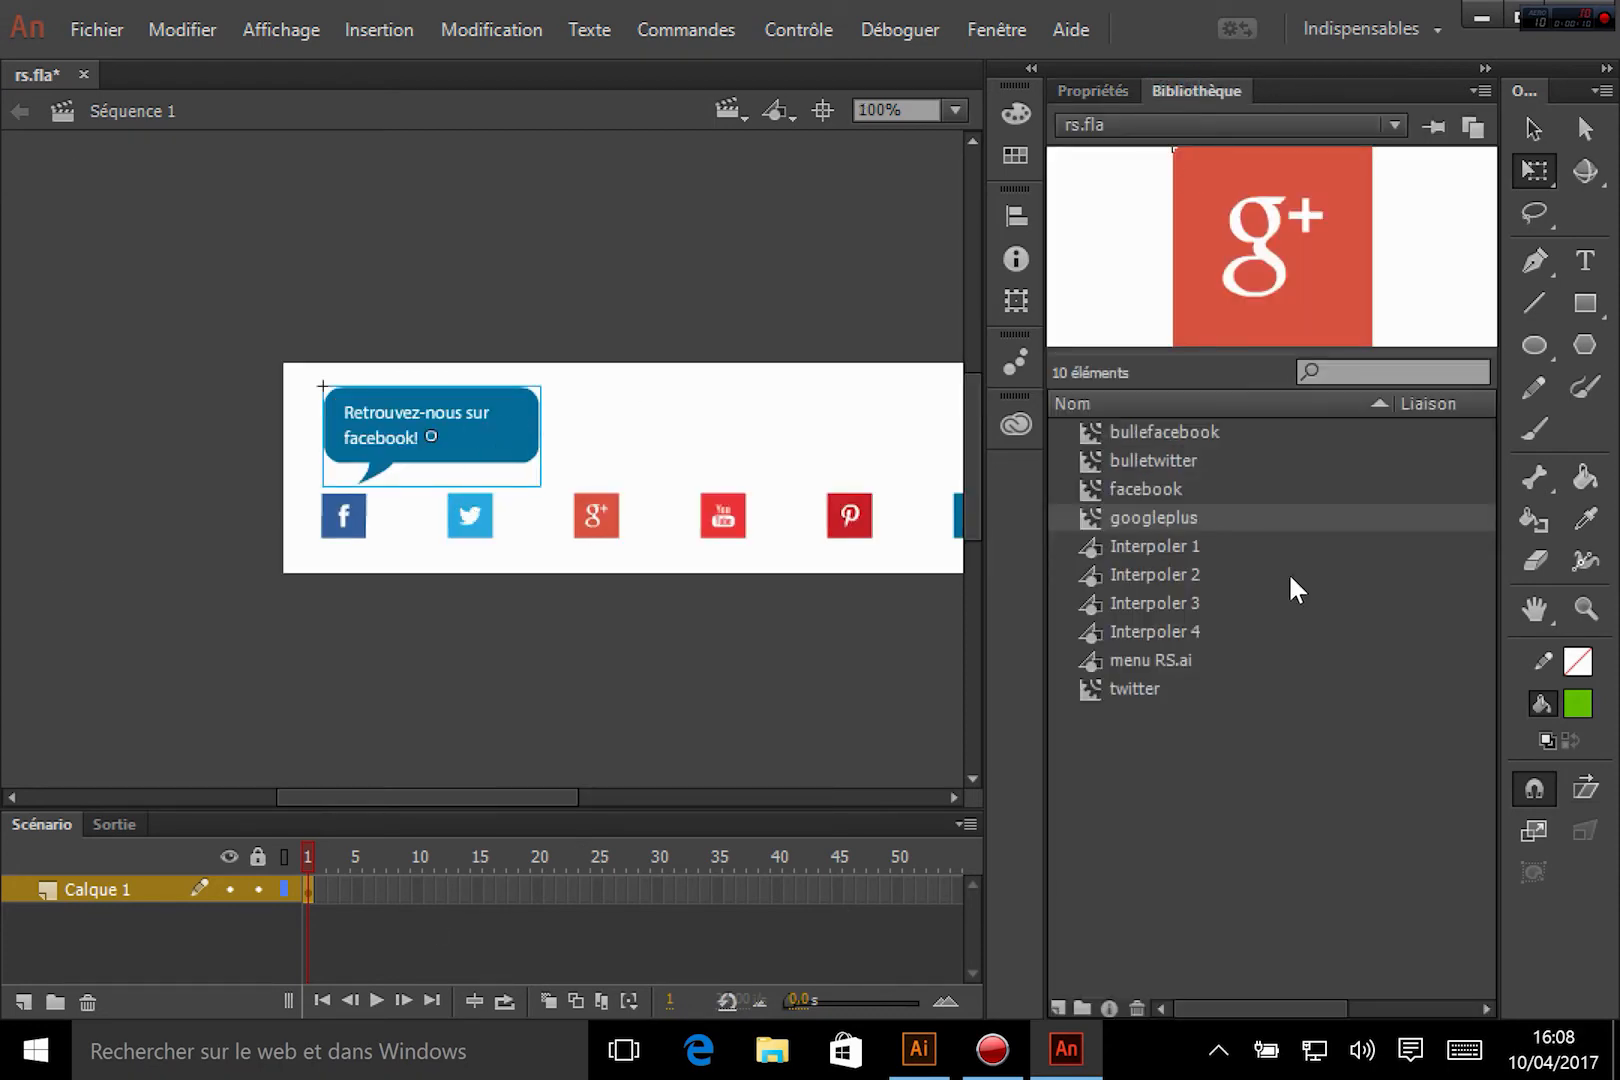
{"action": "left_click", "coordinate": [1167, 456]}
{"action": "left_click_drag", "start_coordinate": [1171, 456], "coordinate": [627, 448]}
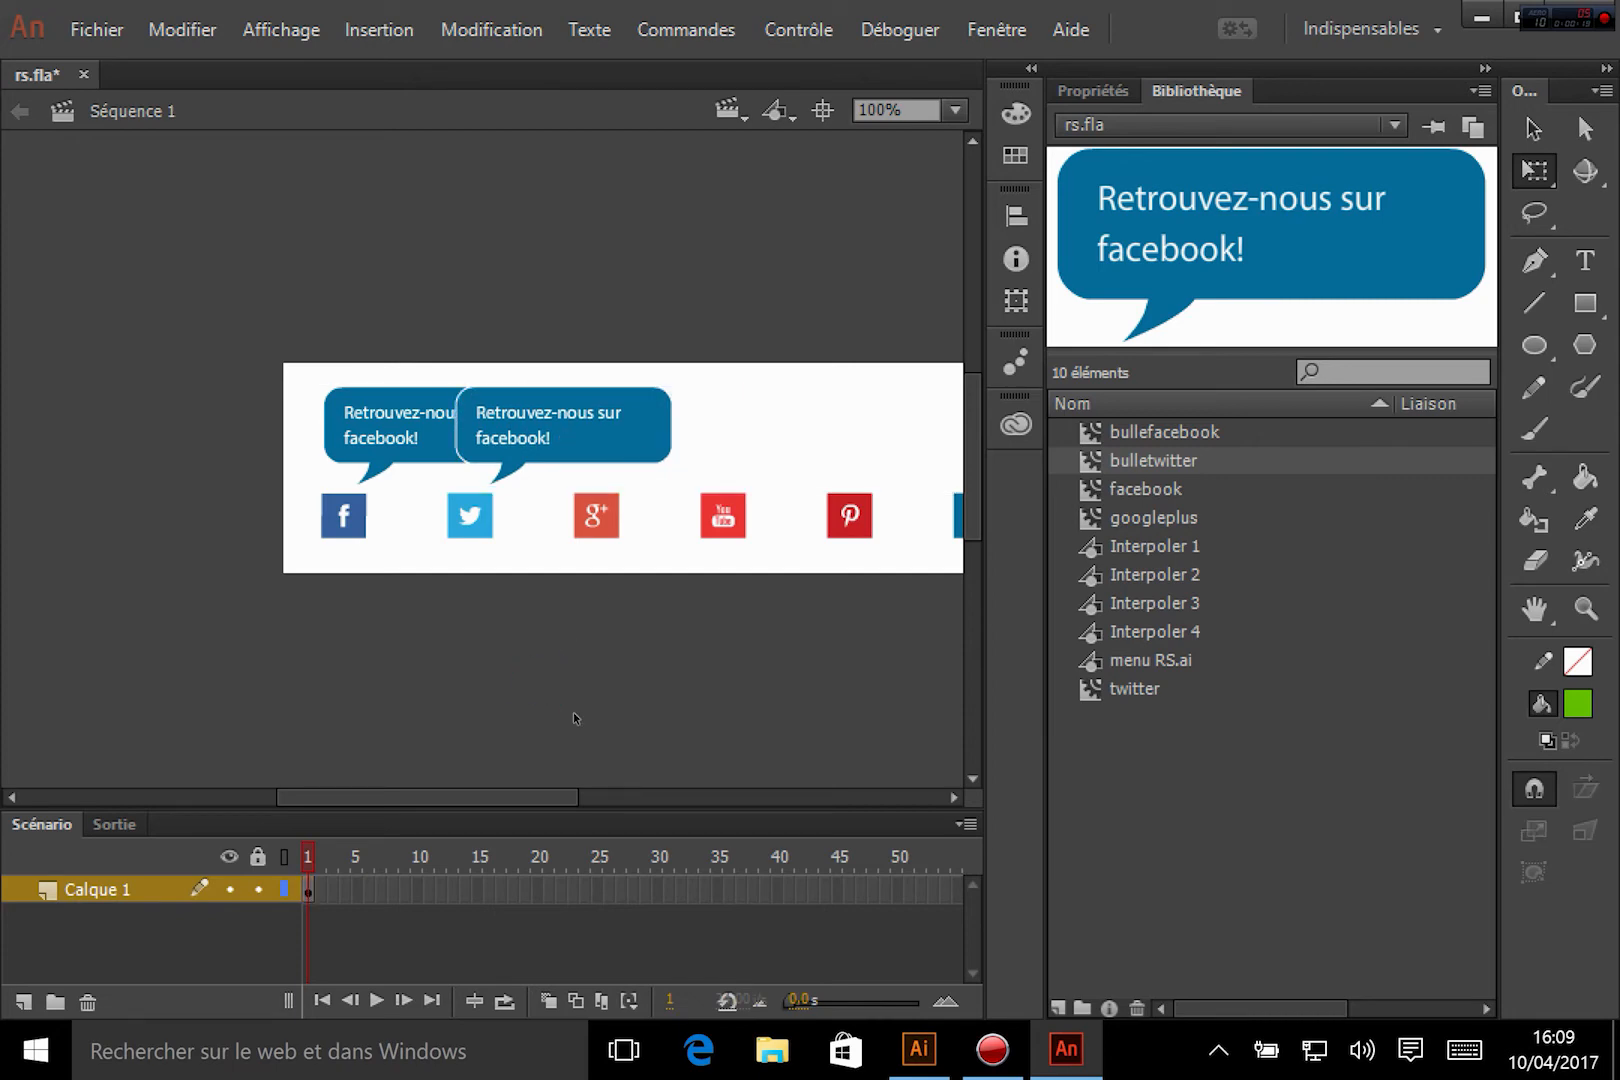
Step: Open the bullefacebook bubble symbol for editing in place on the stage
{"action": "left_click", "coordinate": [352, 438]}
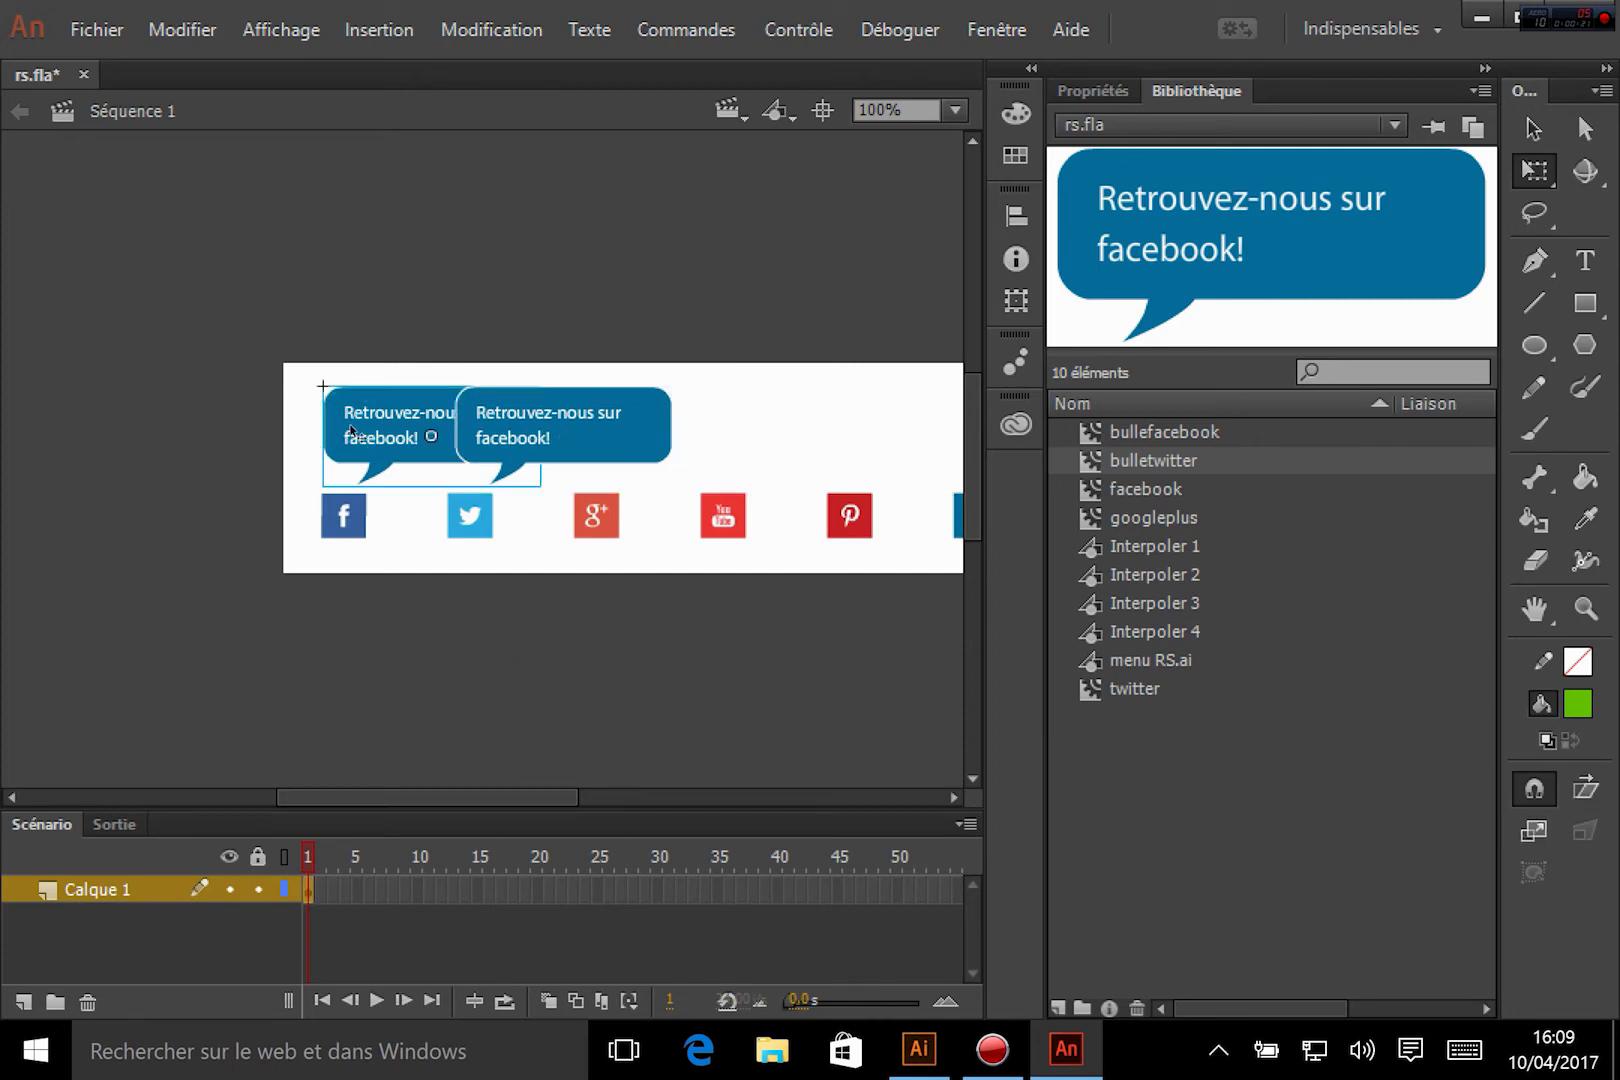
{"action": "left_click", "coordinate": [541, 436]}
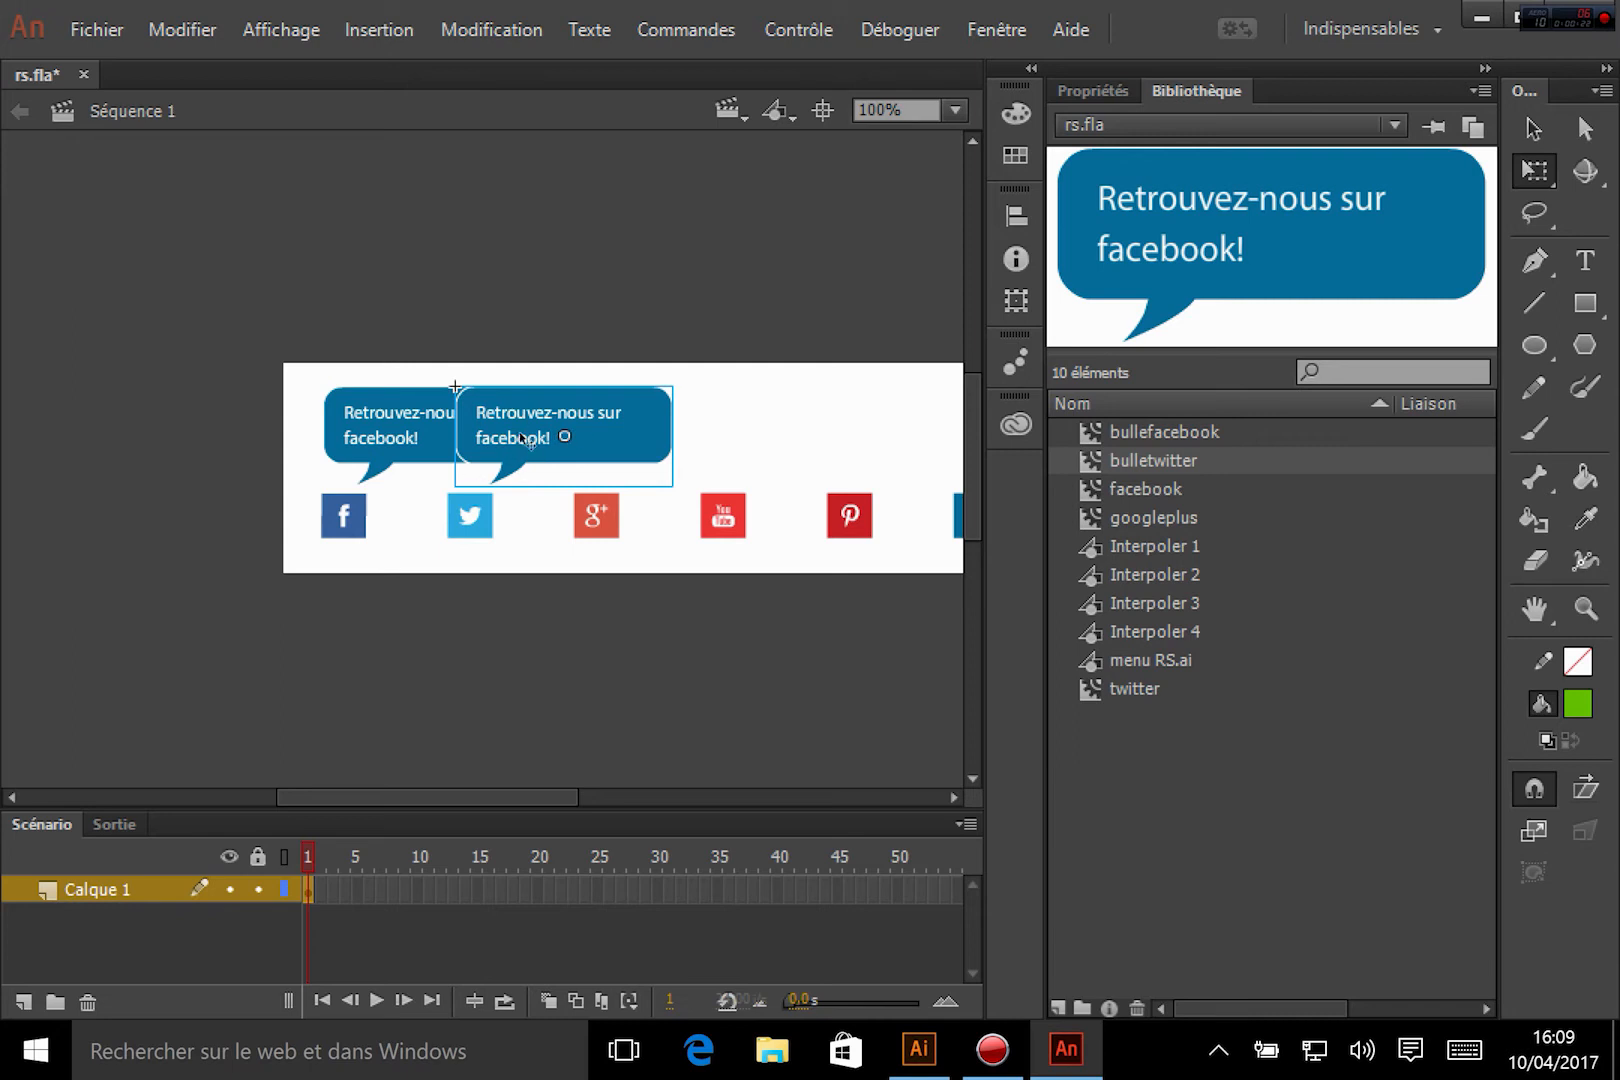
{"action": "left_click", "coordinate": [397, 446]}
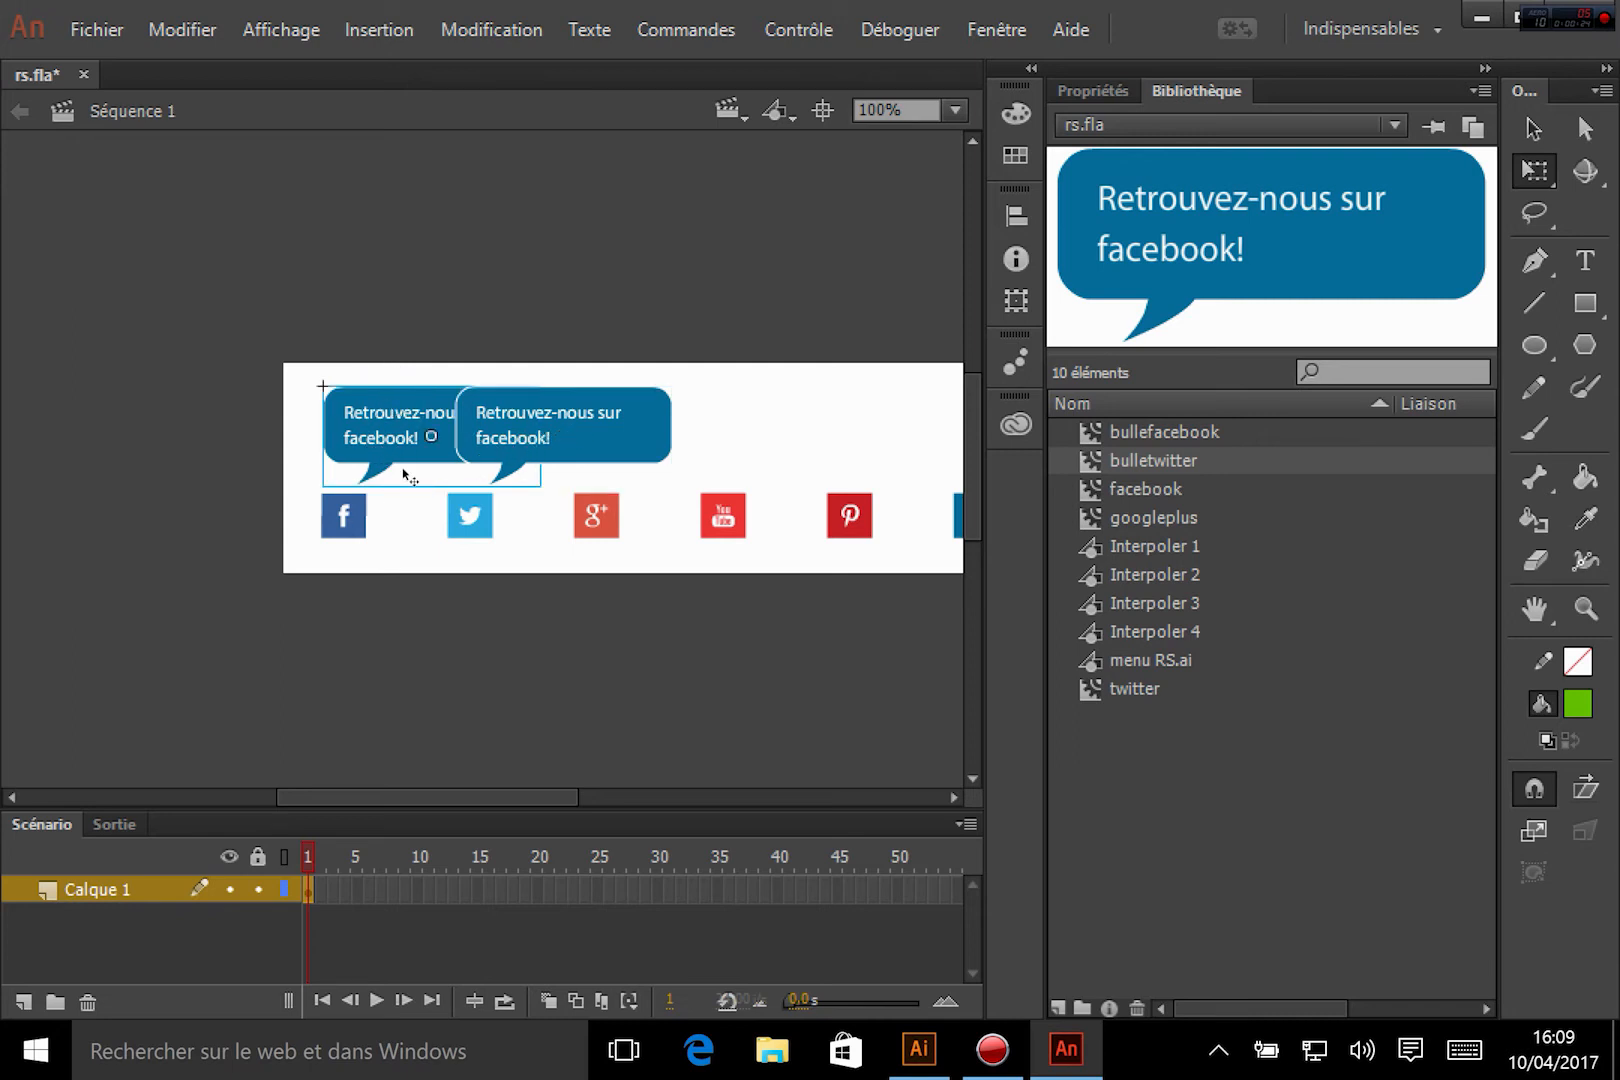
{"action": "double_click", "coordinate": [358, 436]}
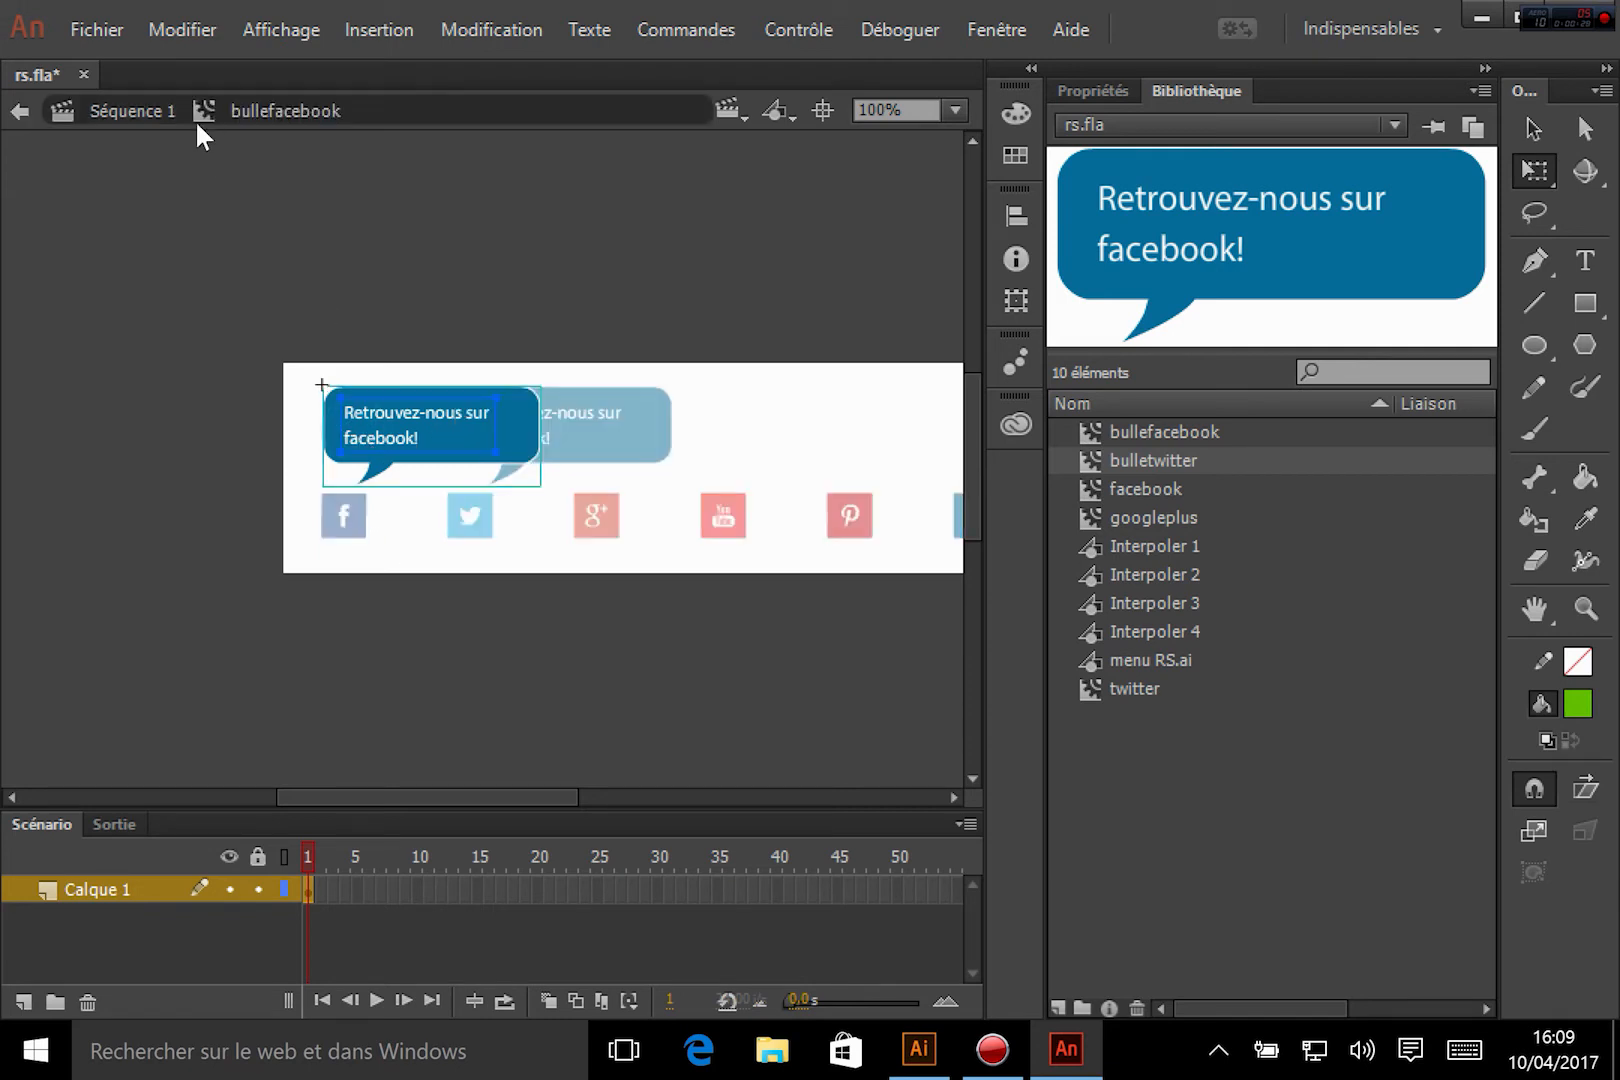
{"action": "left_click", "coordinate": [406, 706]}
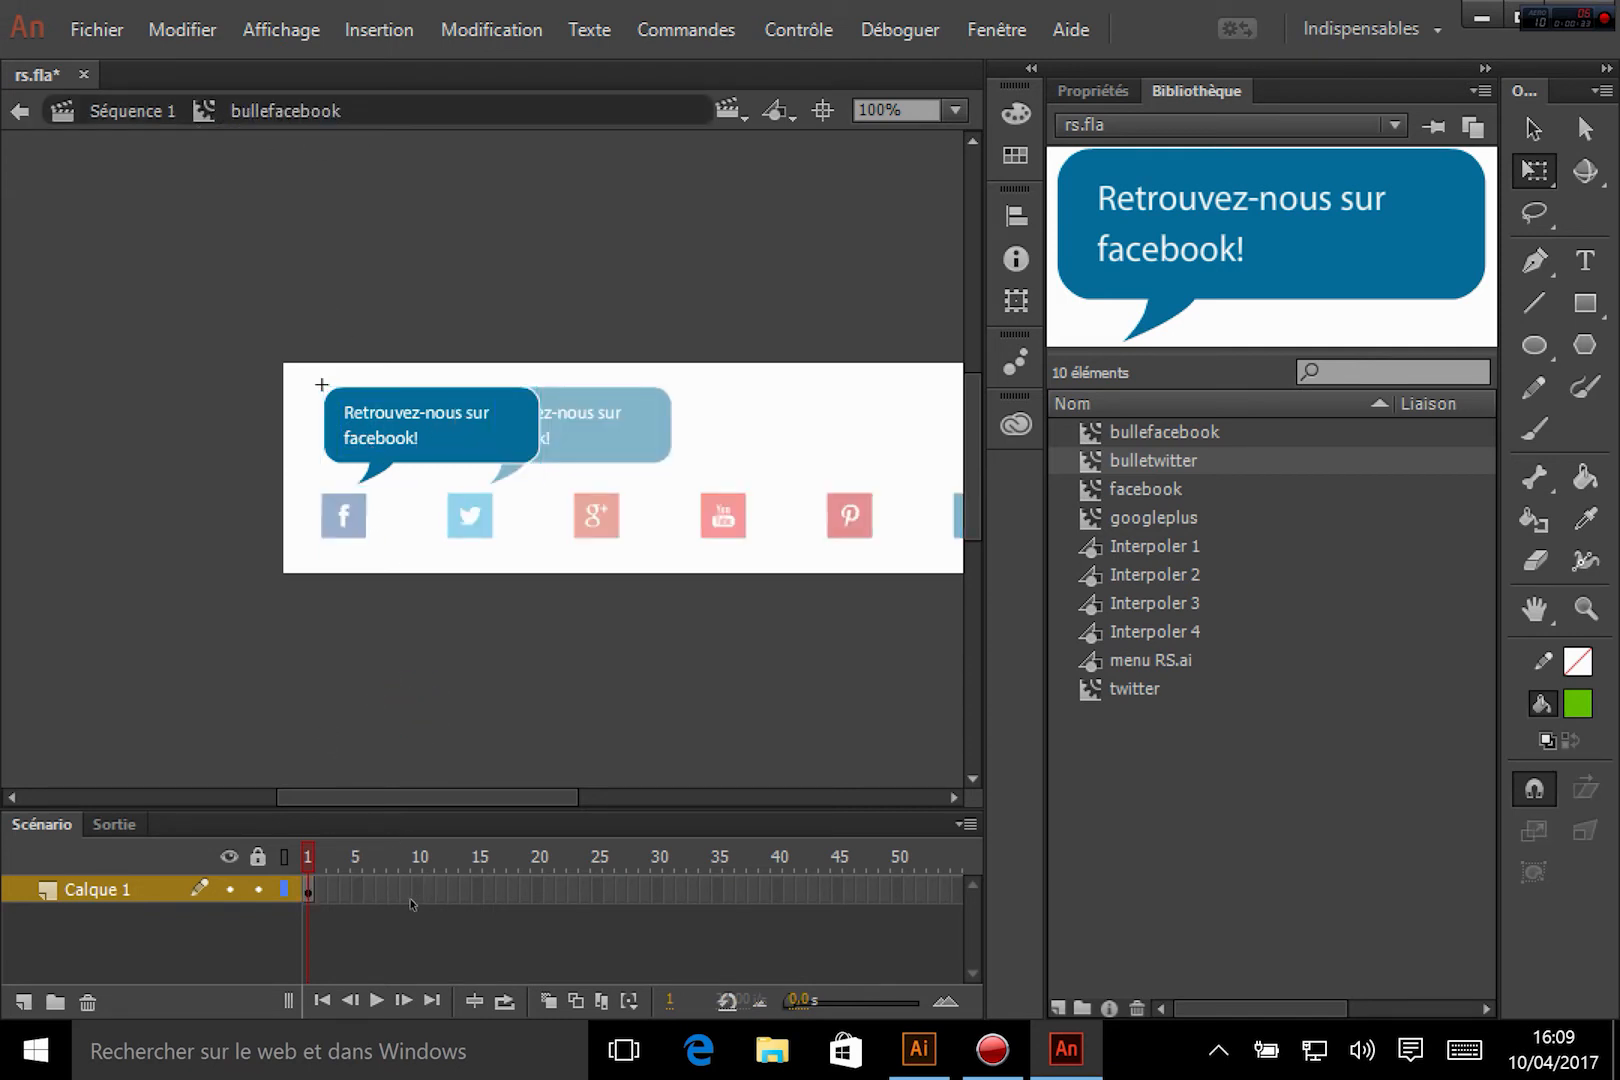
{"action": "key", "text": "ctrl+equal"}
{"action": "key", "text": "ctrl+equal"}
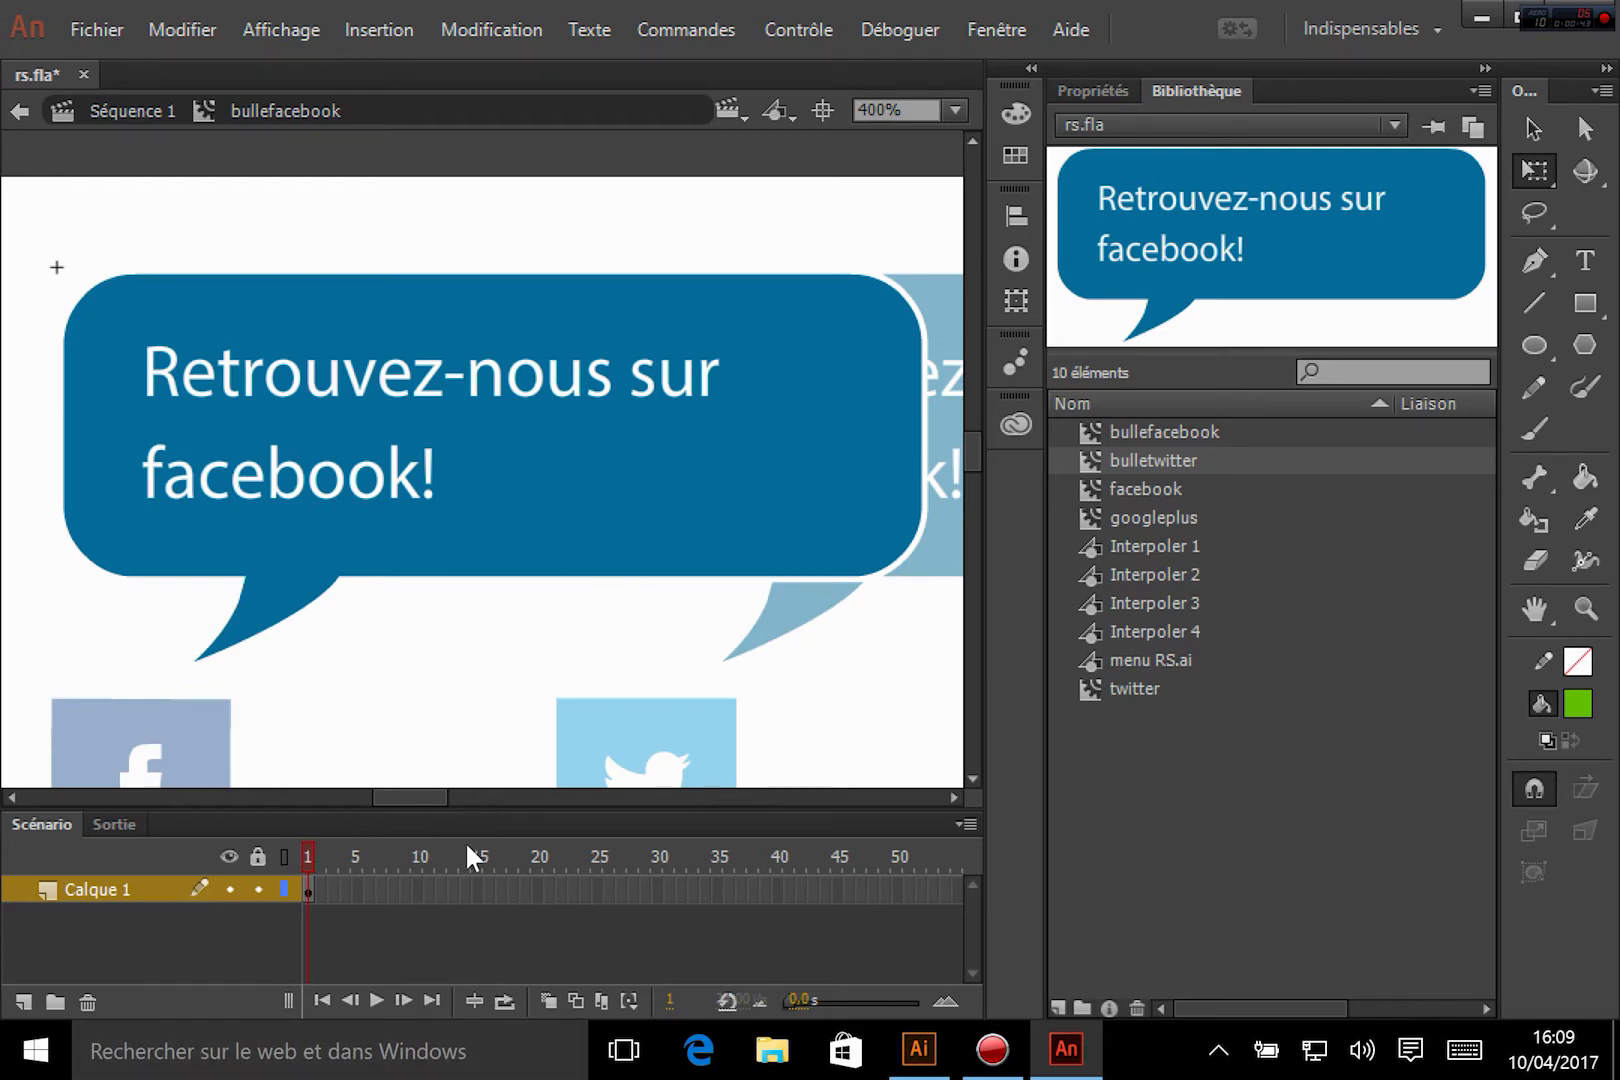
Step: Insert a keyframe at frame 12 of Calque 1 in bullefacebook and create a classic tween between frames 1 and 12
{"action": "left_click", "coordinate": [443, 889]}
{"action": "right_click", "coordinate": [437, 900]}
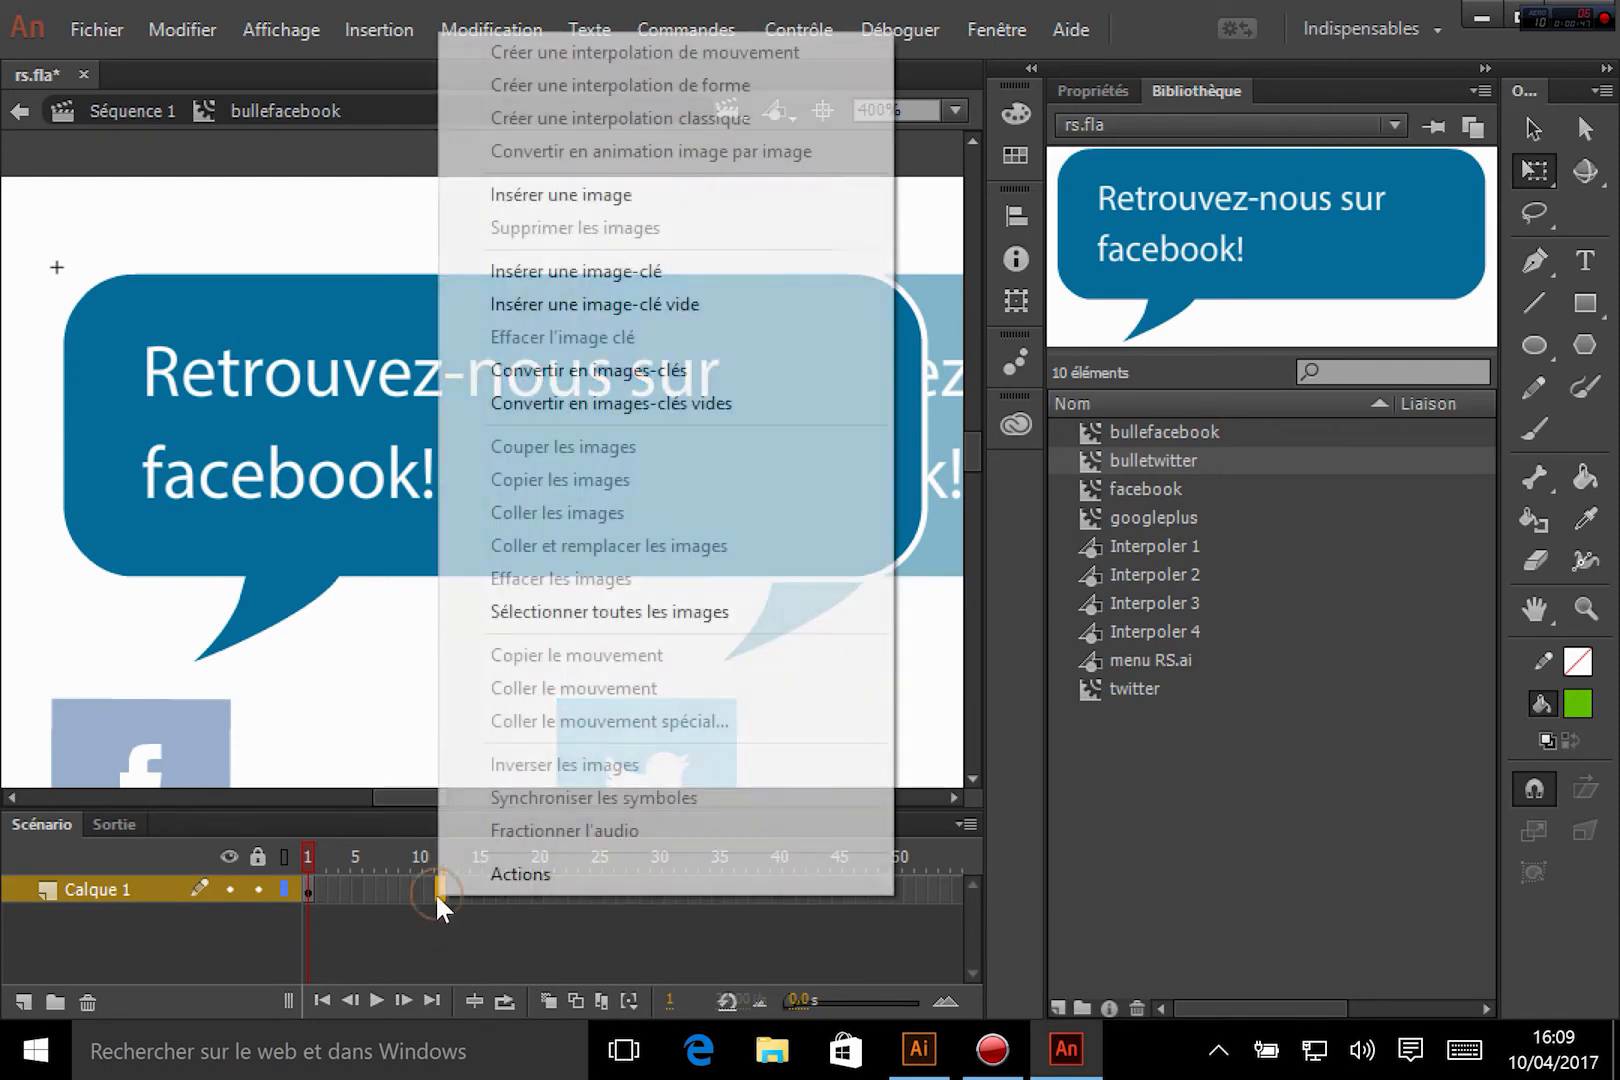
{"action": "left_click", "coordinate": [630, 273]}
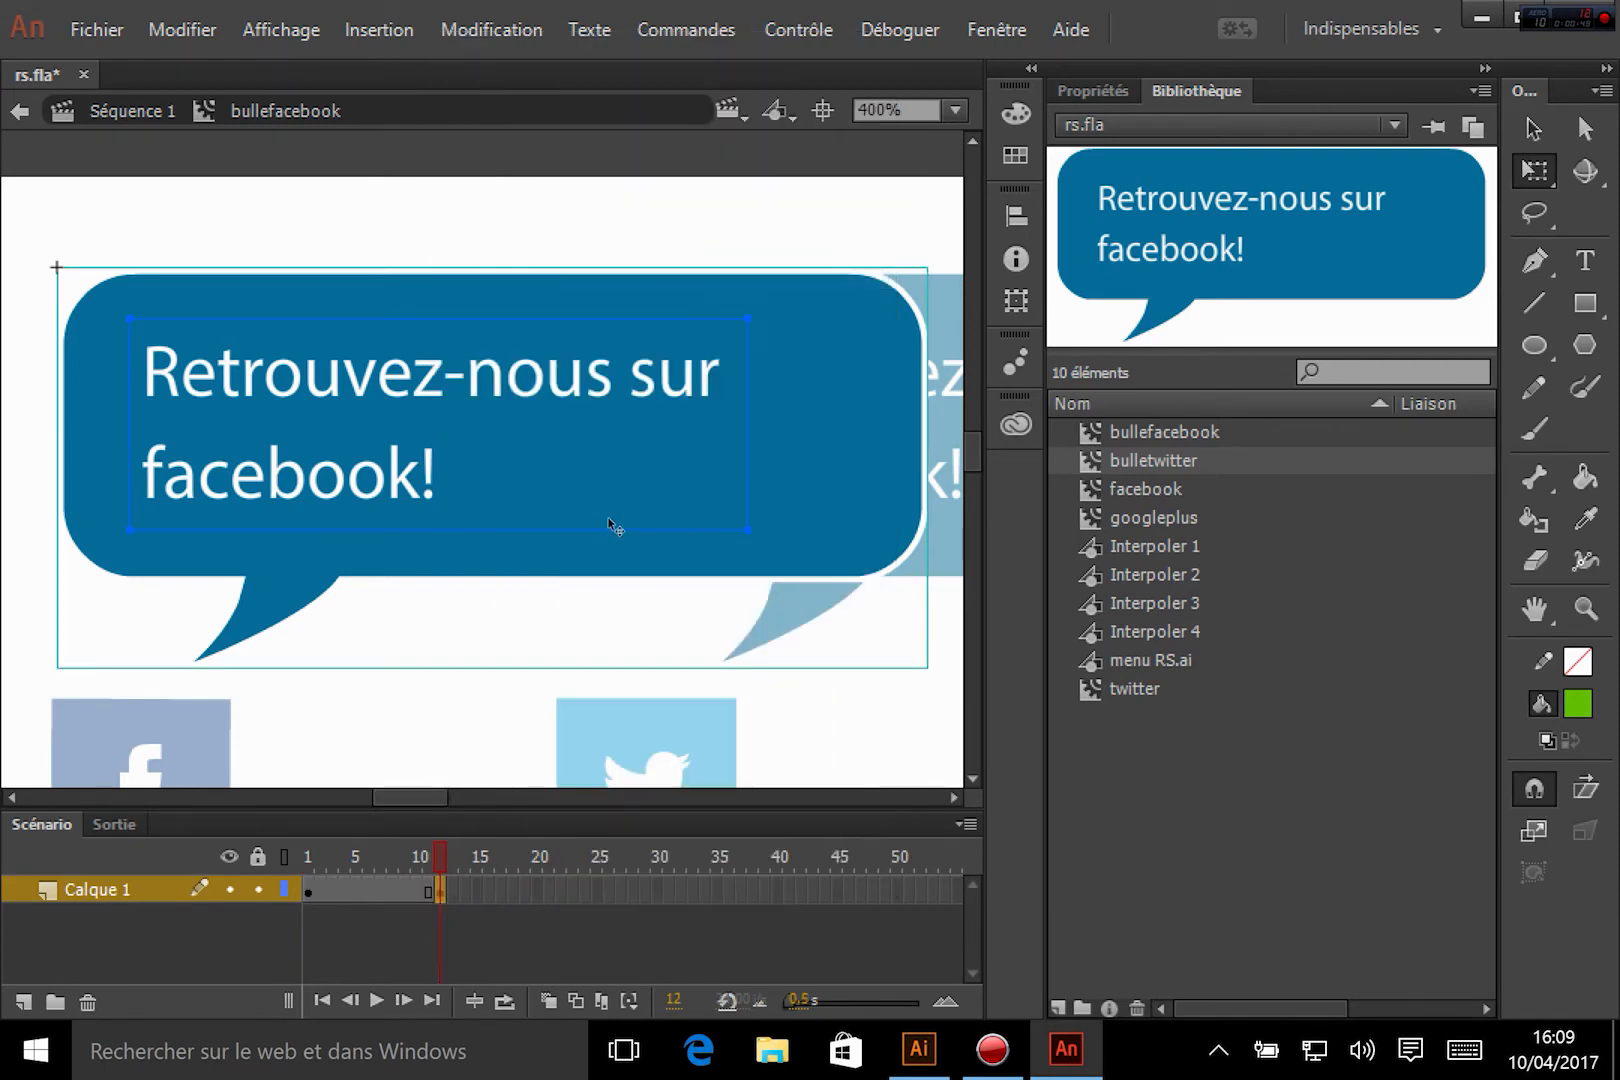
{"action": "right_click", "coordinate": [350, 900]}
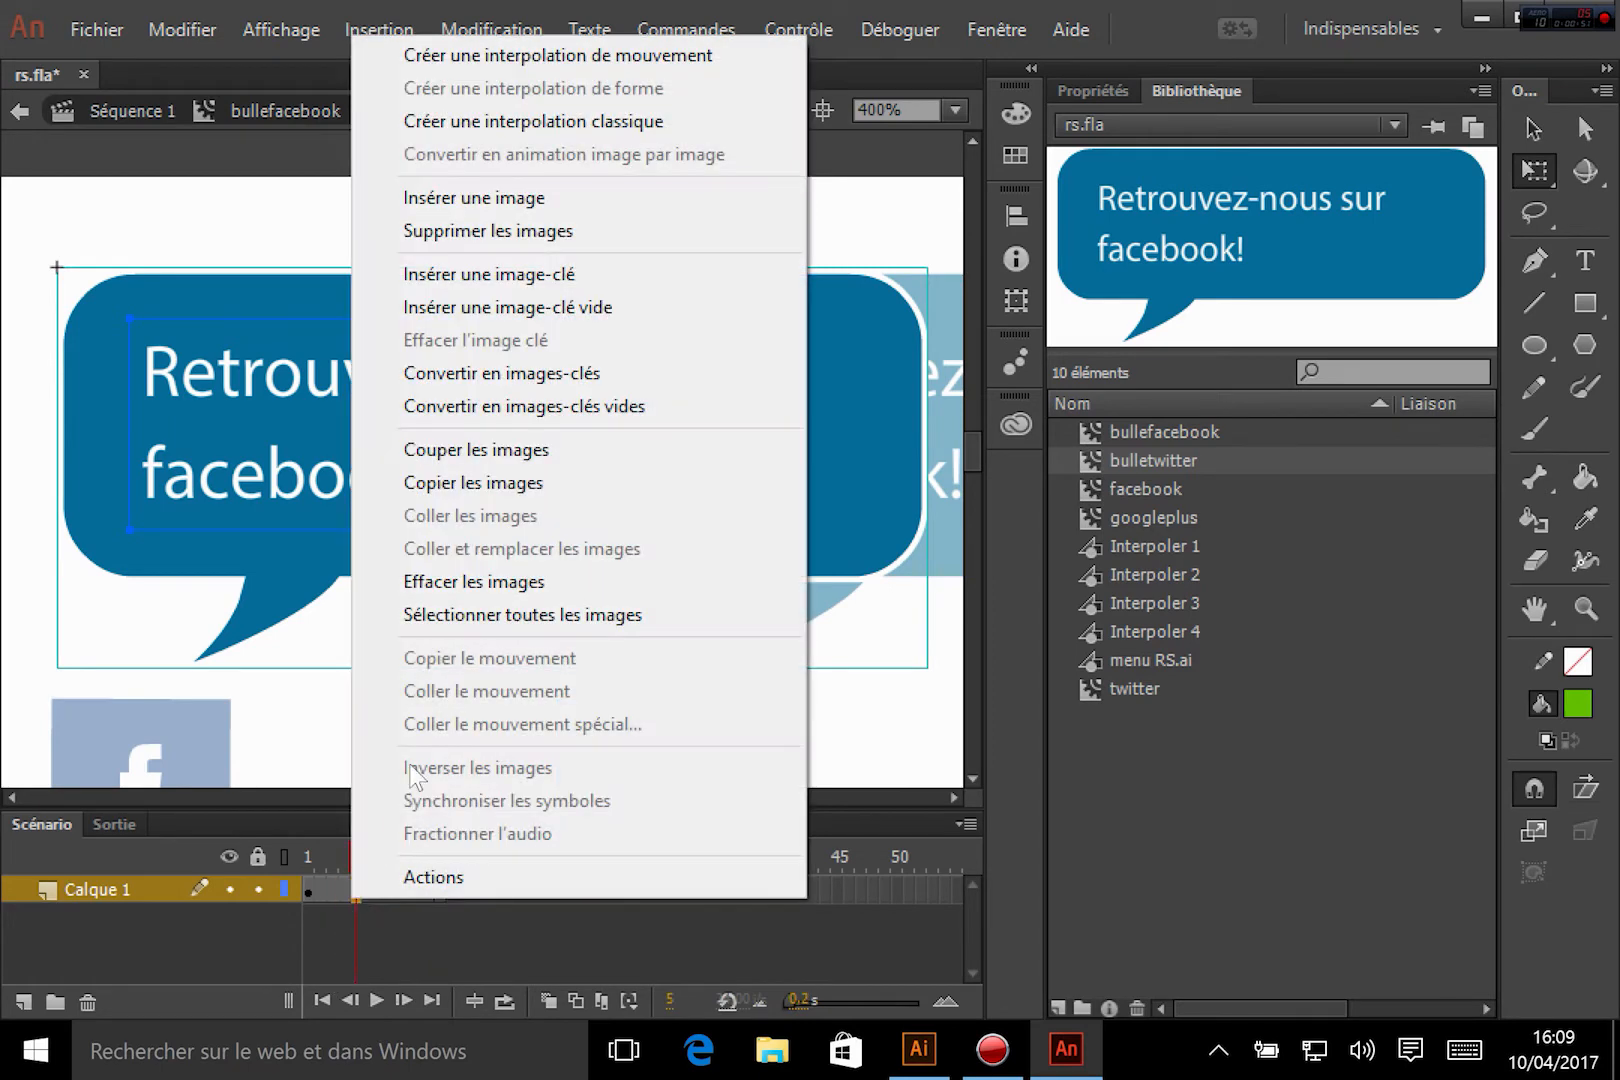
{"action": "left_click", "coordinate": [553, 121]}
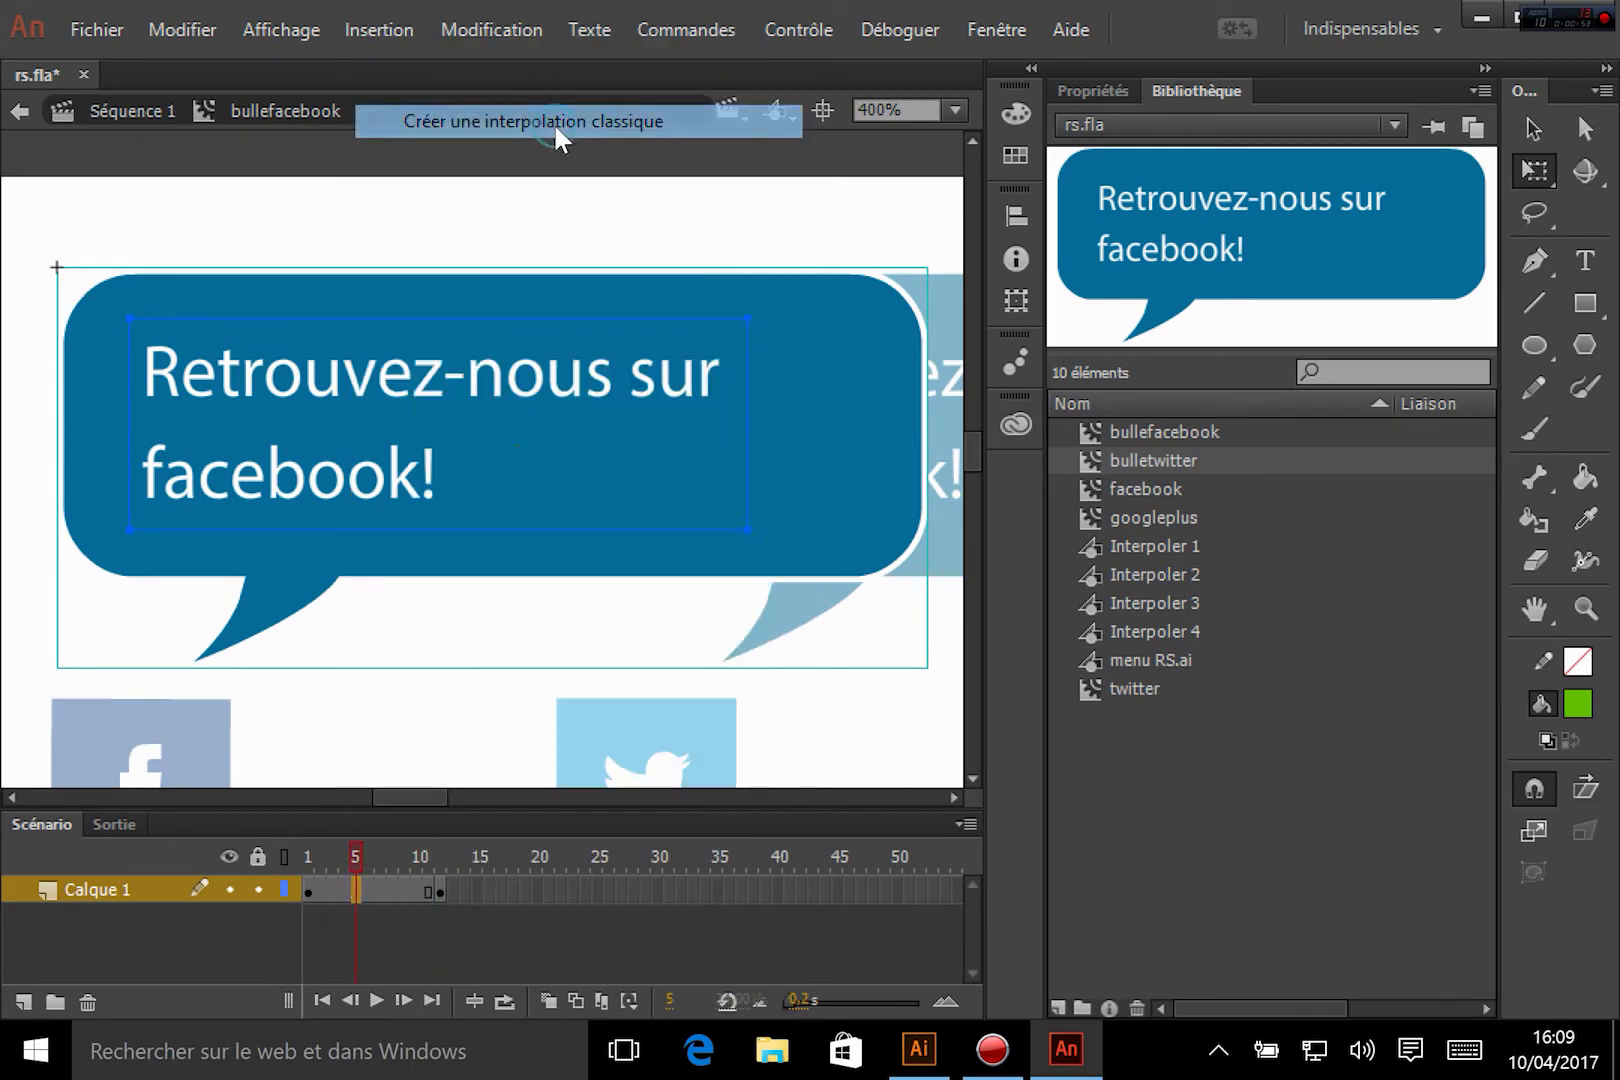
Step: Set the frame 1 bubble's height to 1 in bullefacebook with width and height linked, and play the tween
{"action": "left_click", "coordinate": [310, 895]}
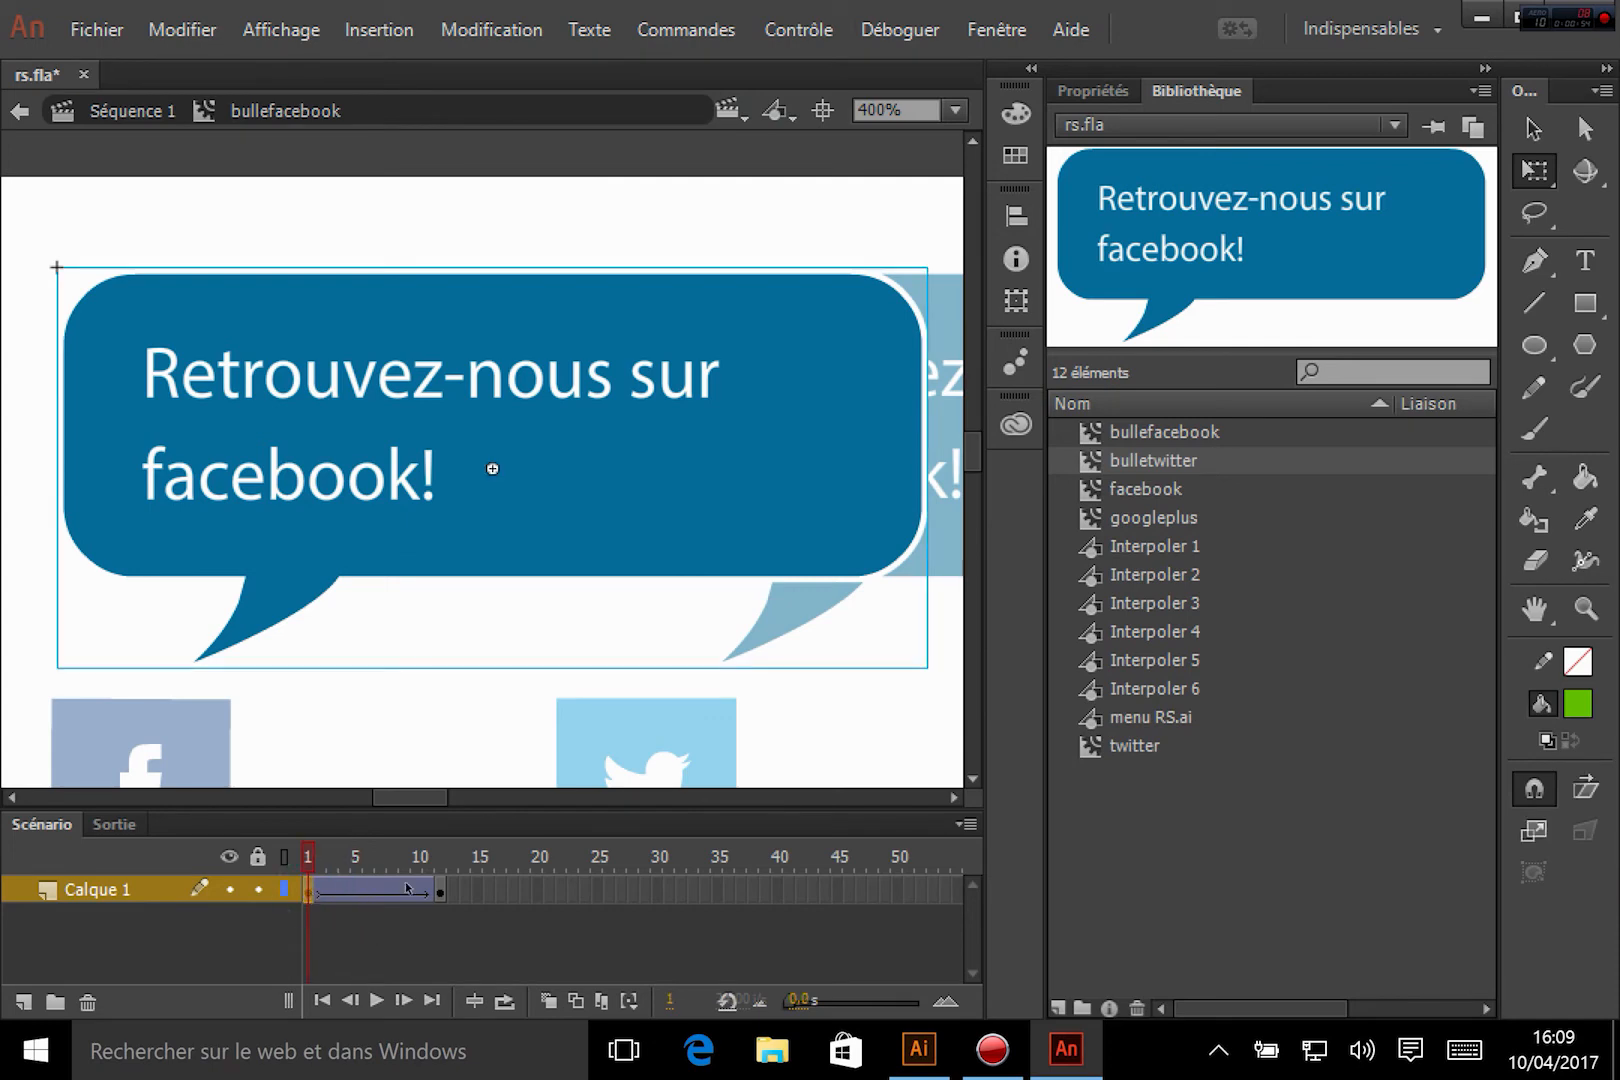
{"action": "left_click", "coordinate": [1112, 86]}
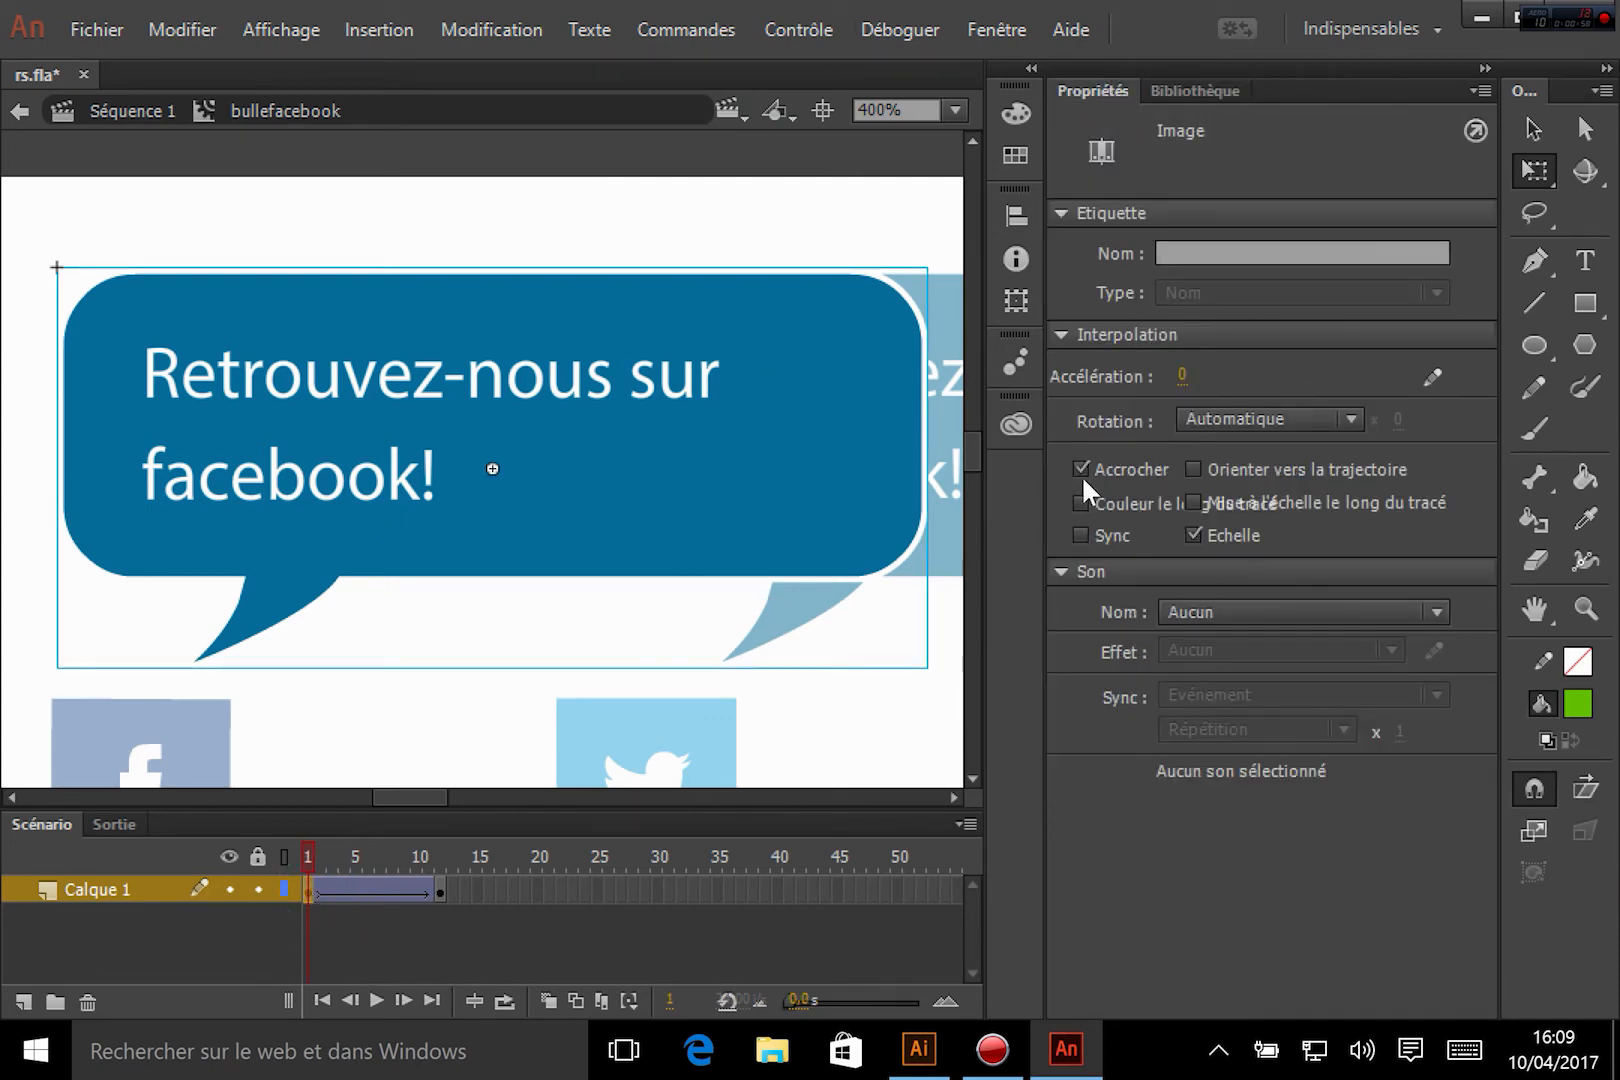
{"action": "left_click", "coordinate": [813, 505]}
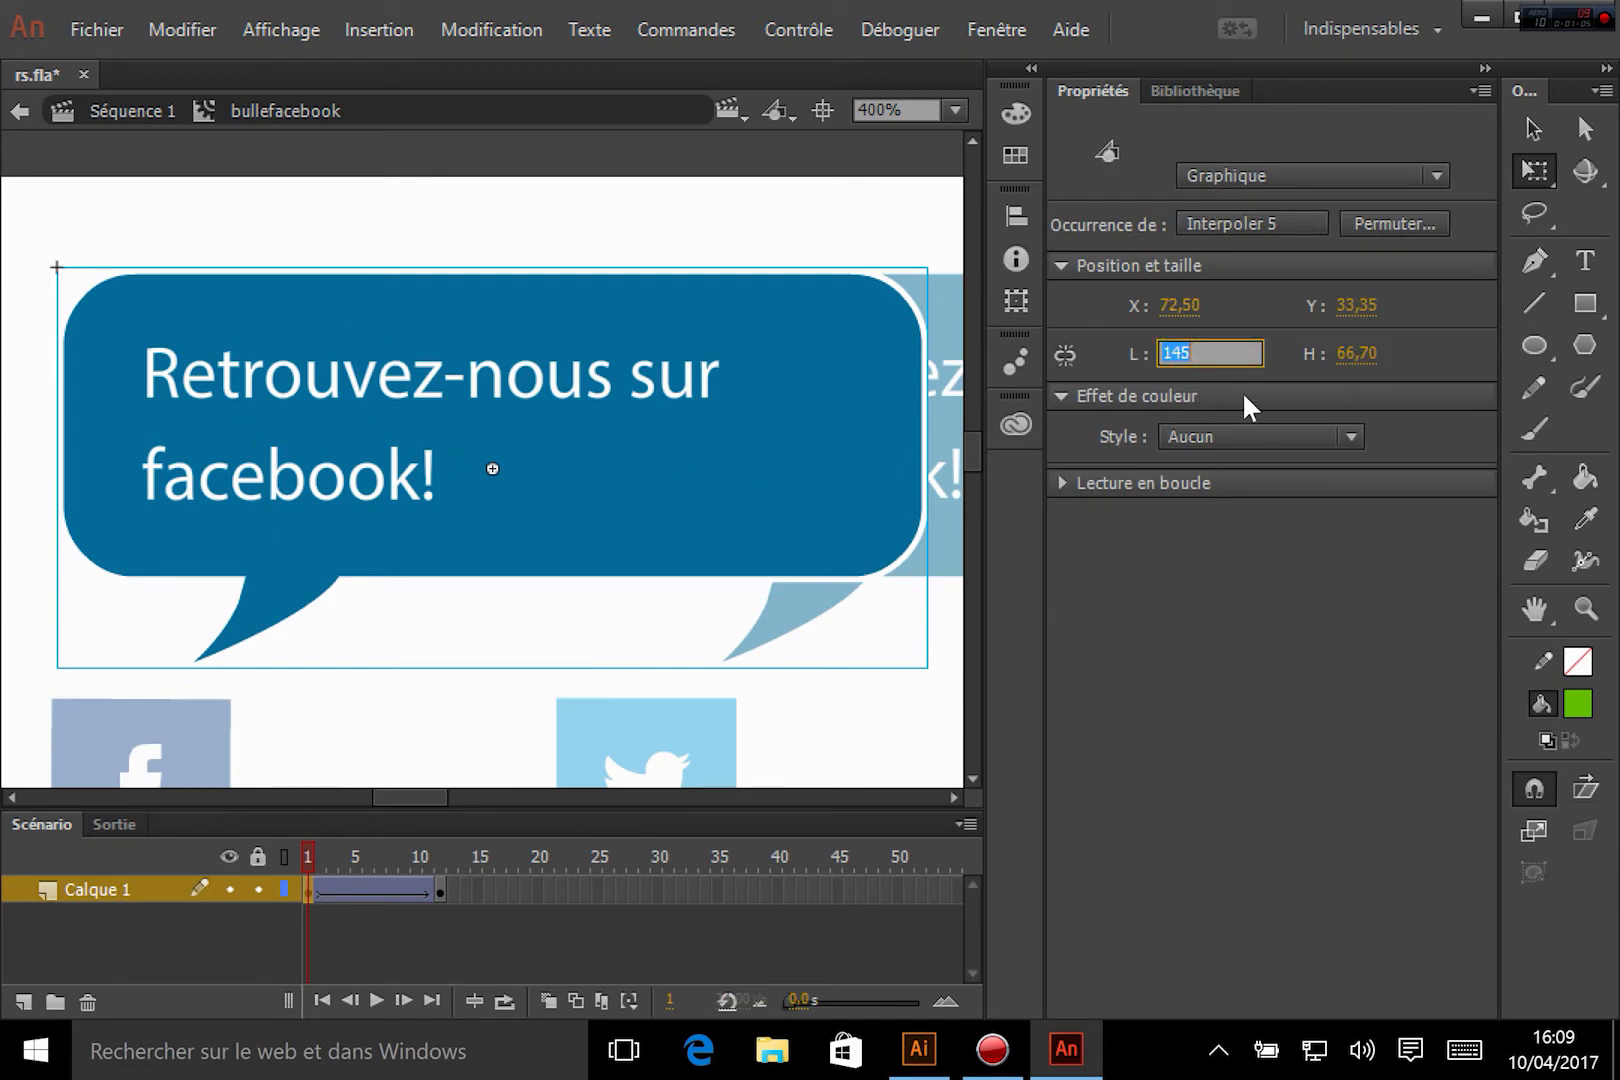
{"action": "left_click", "coordinate": [1066, 354]}
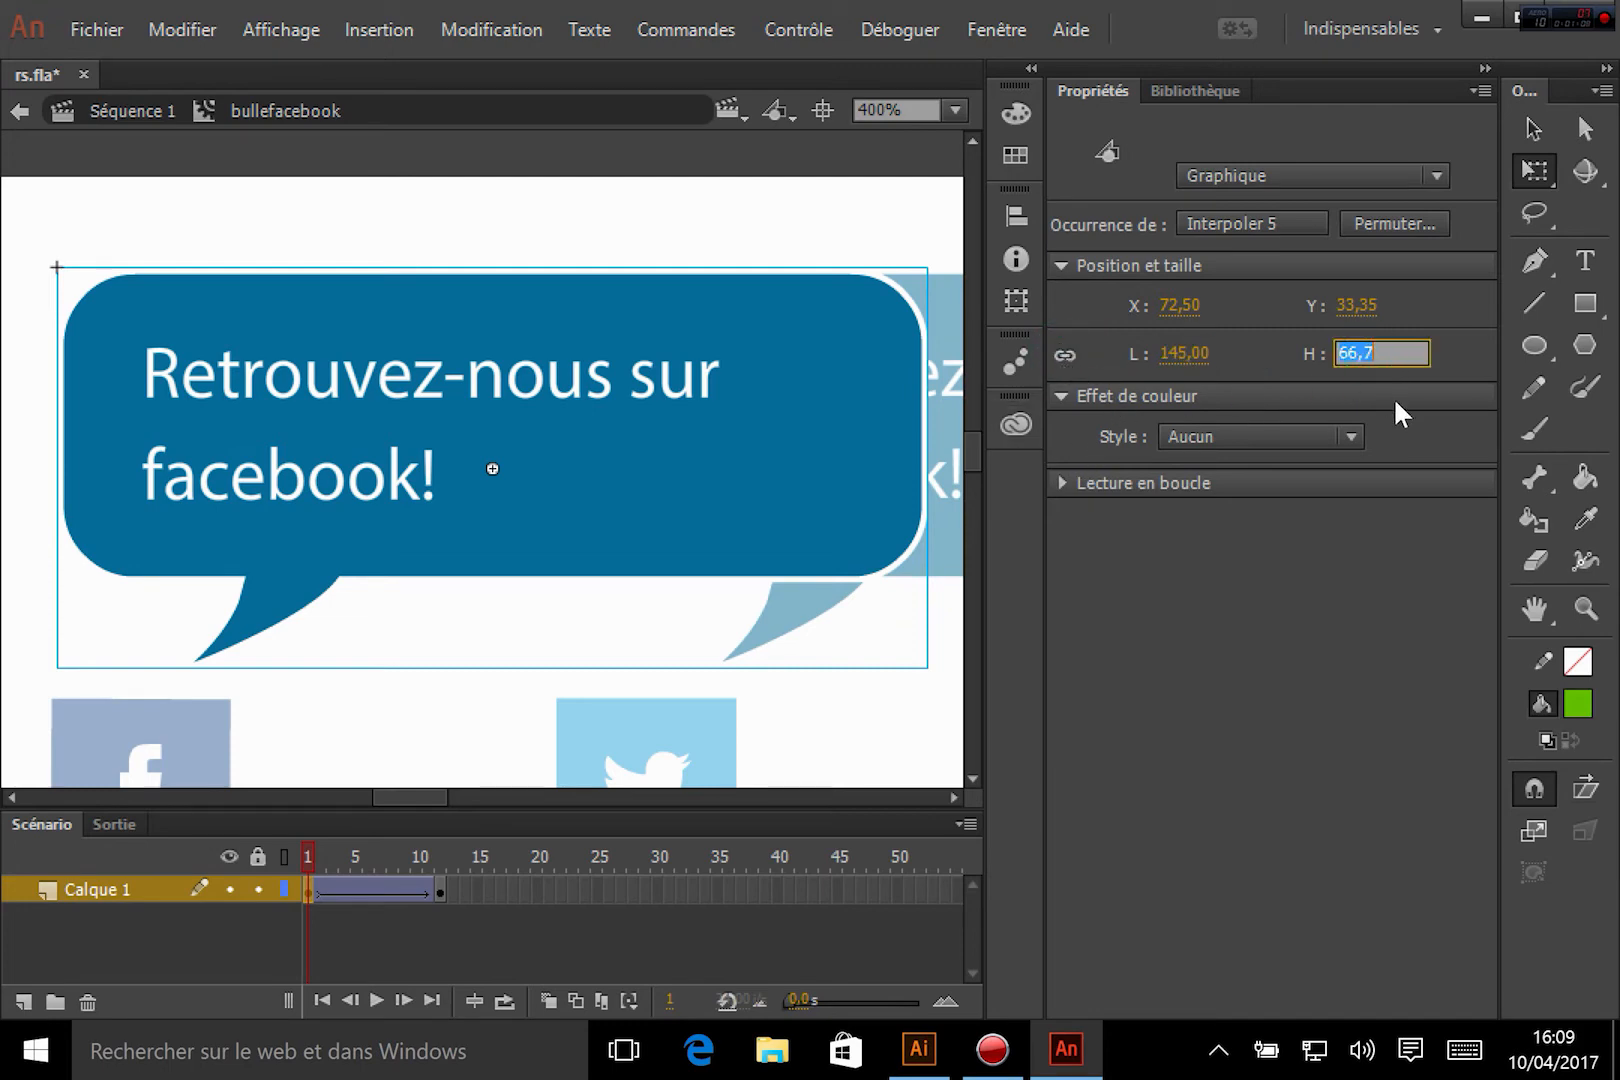
{"action": "type", "text": "1"}
{"action": "key", "text": "Return"}
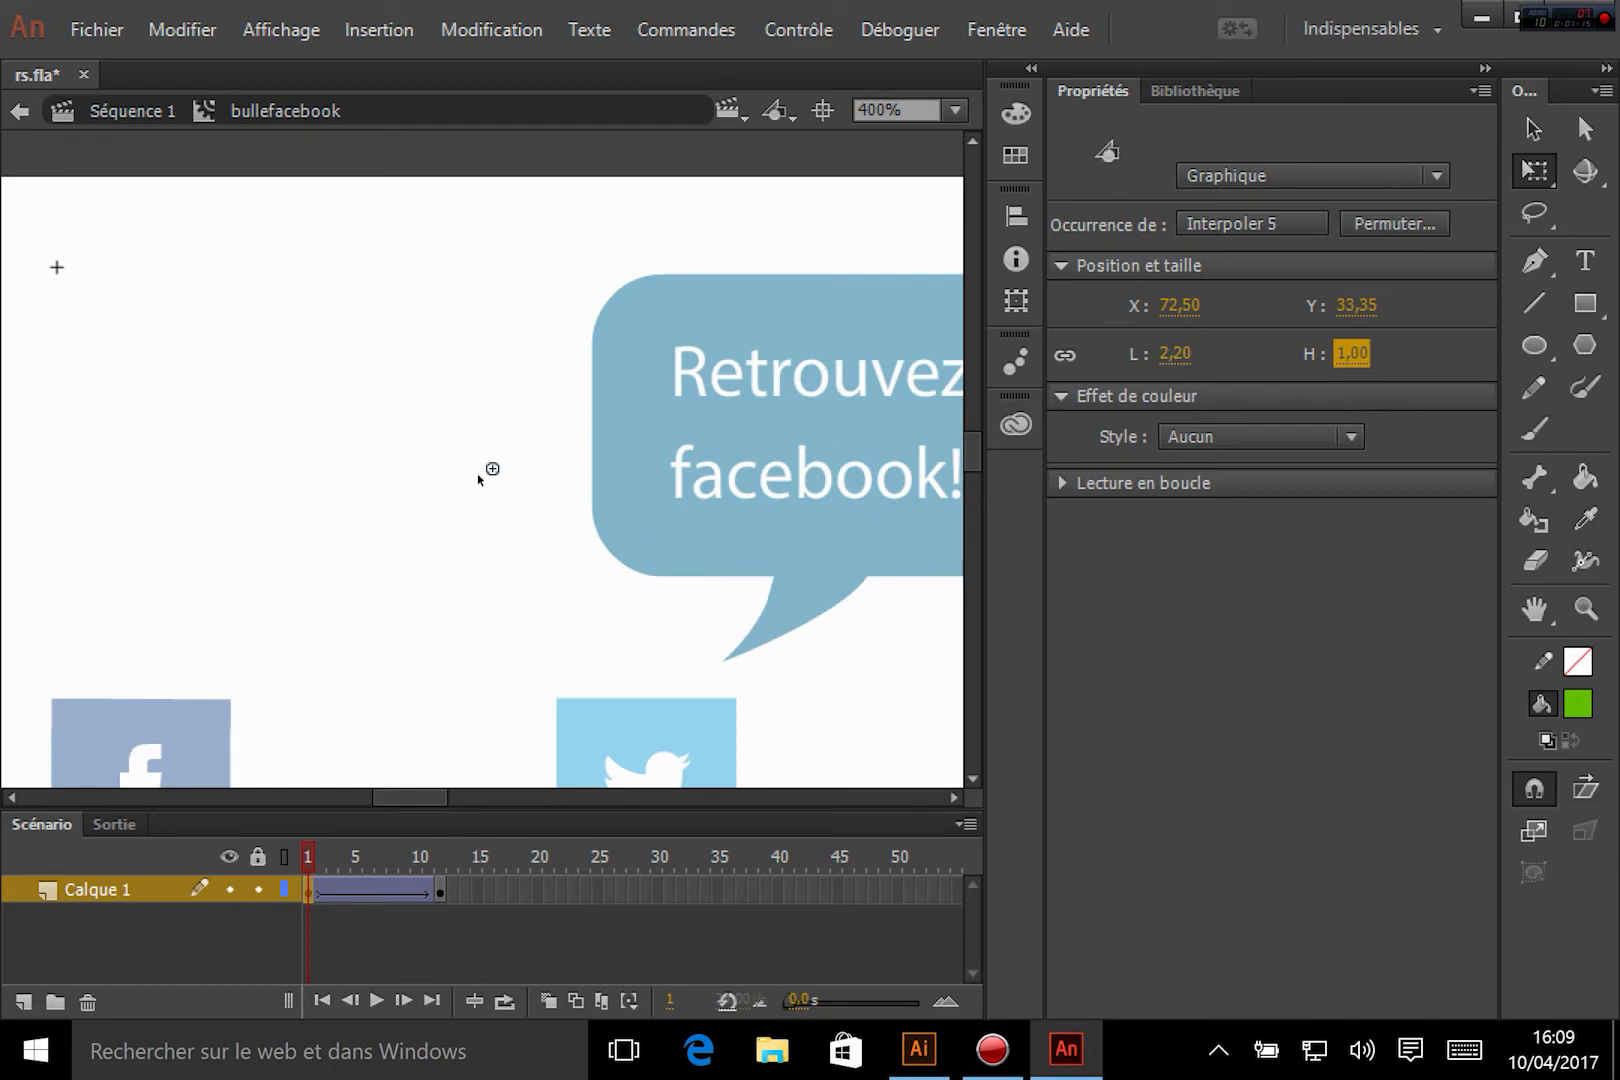
{"action": "key", "text": "Return"}
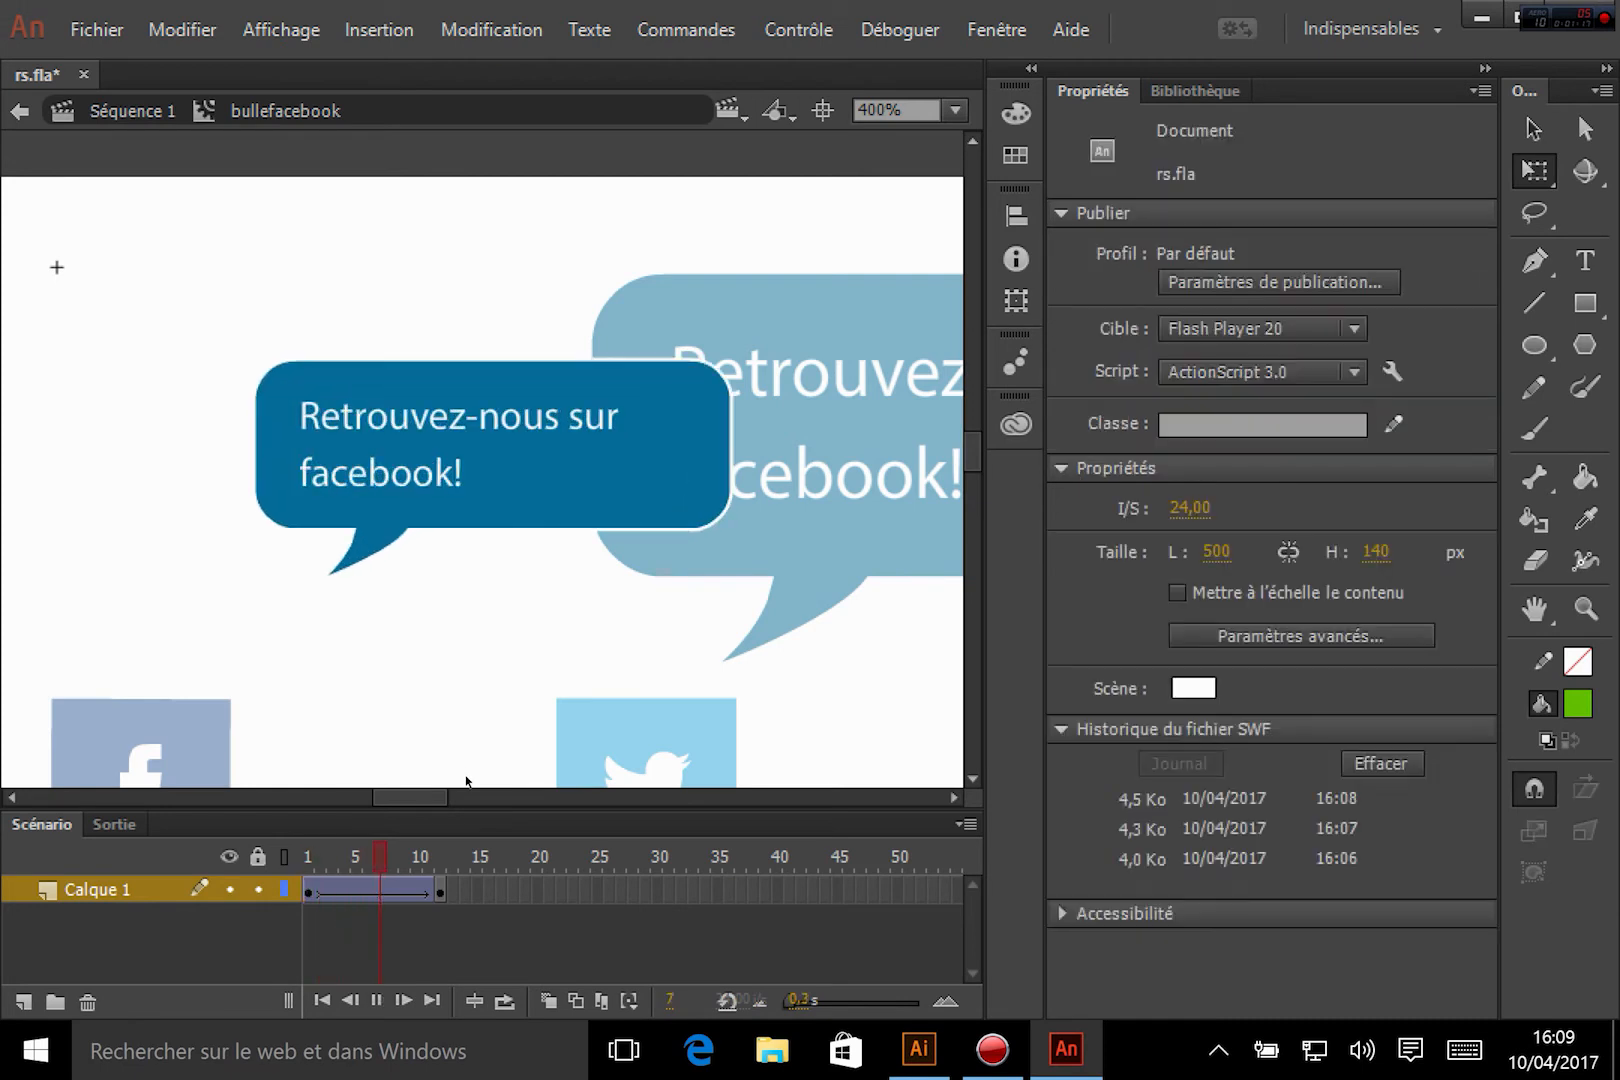
{"action": "key", "text": "Return"}
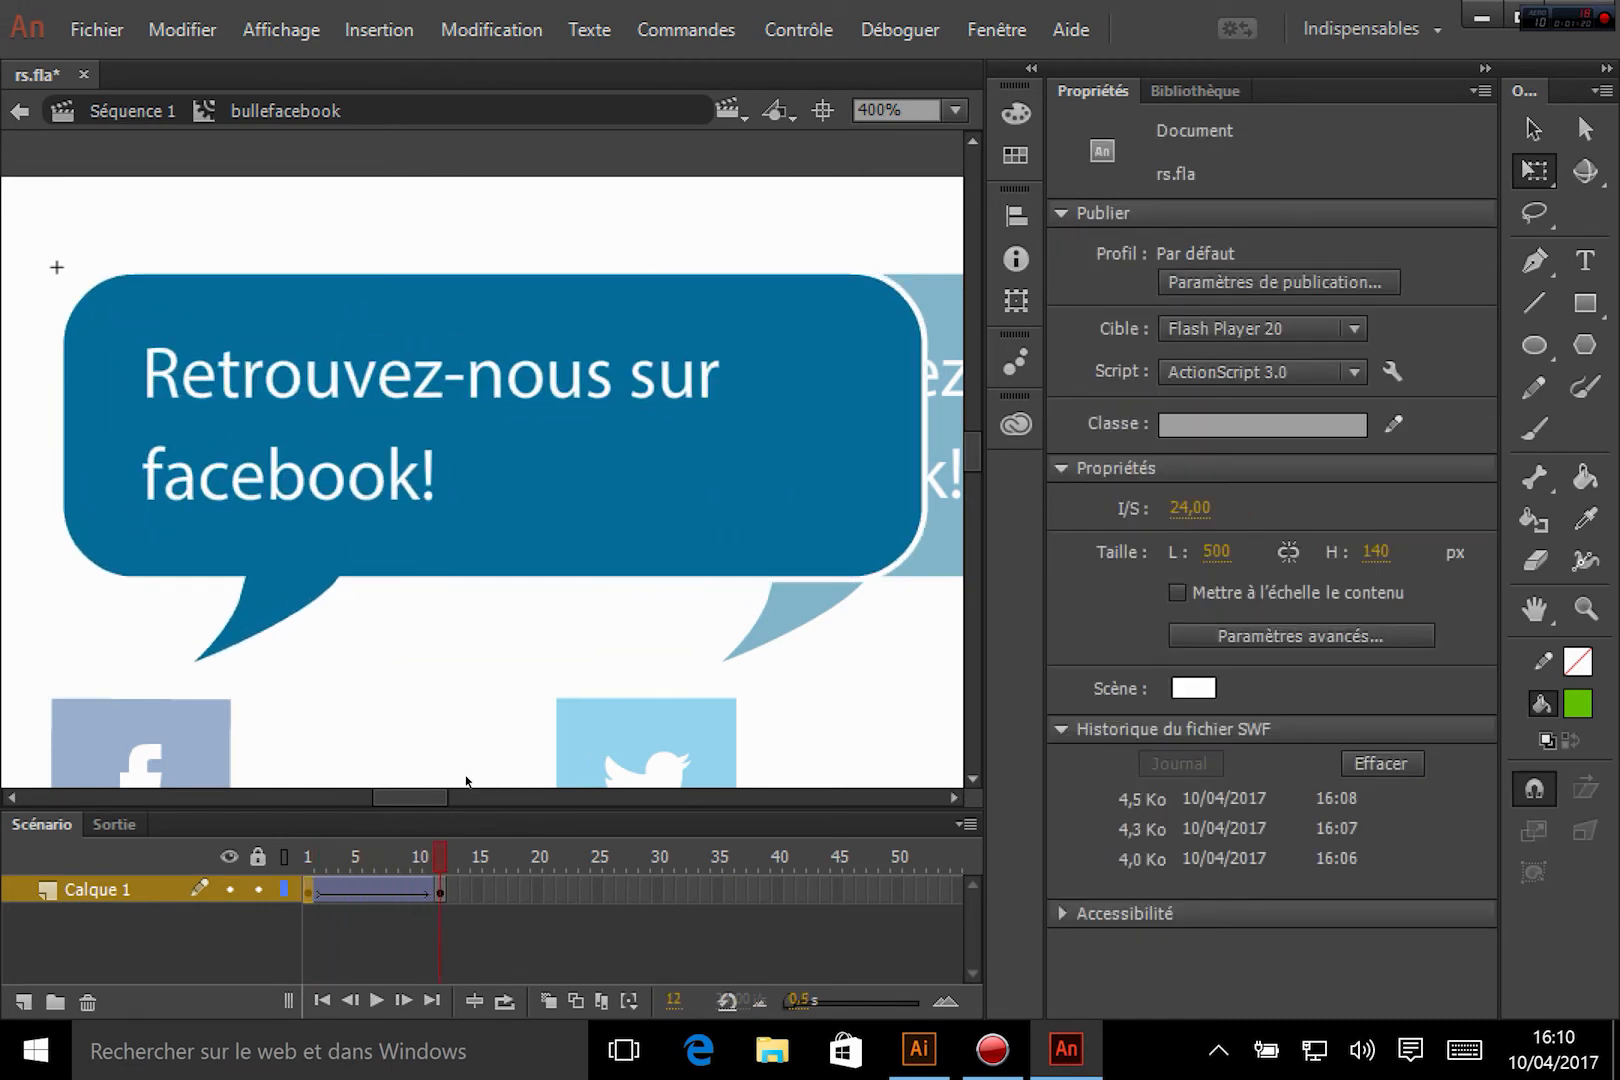
Step: Apply an Alpha color effect of 0% to the frame 1 bubble in bullefacebook and scrub through to frame 12
{"action": "left_click", "coordinate": [441, 893]}
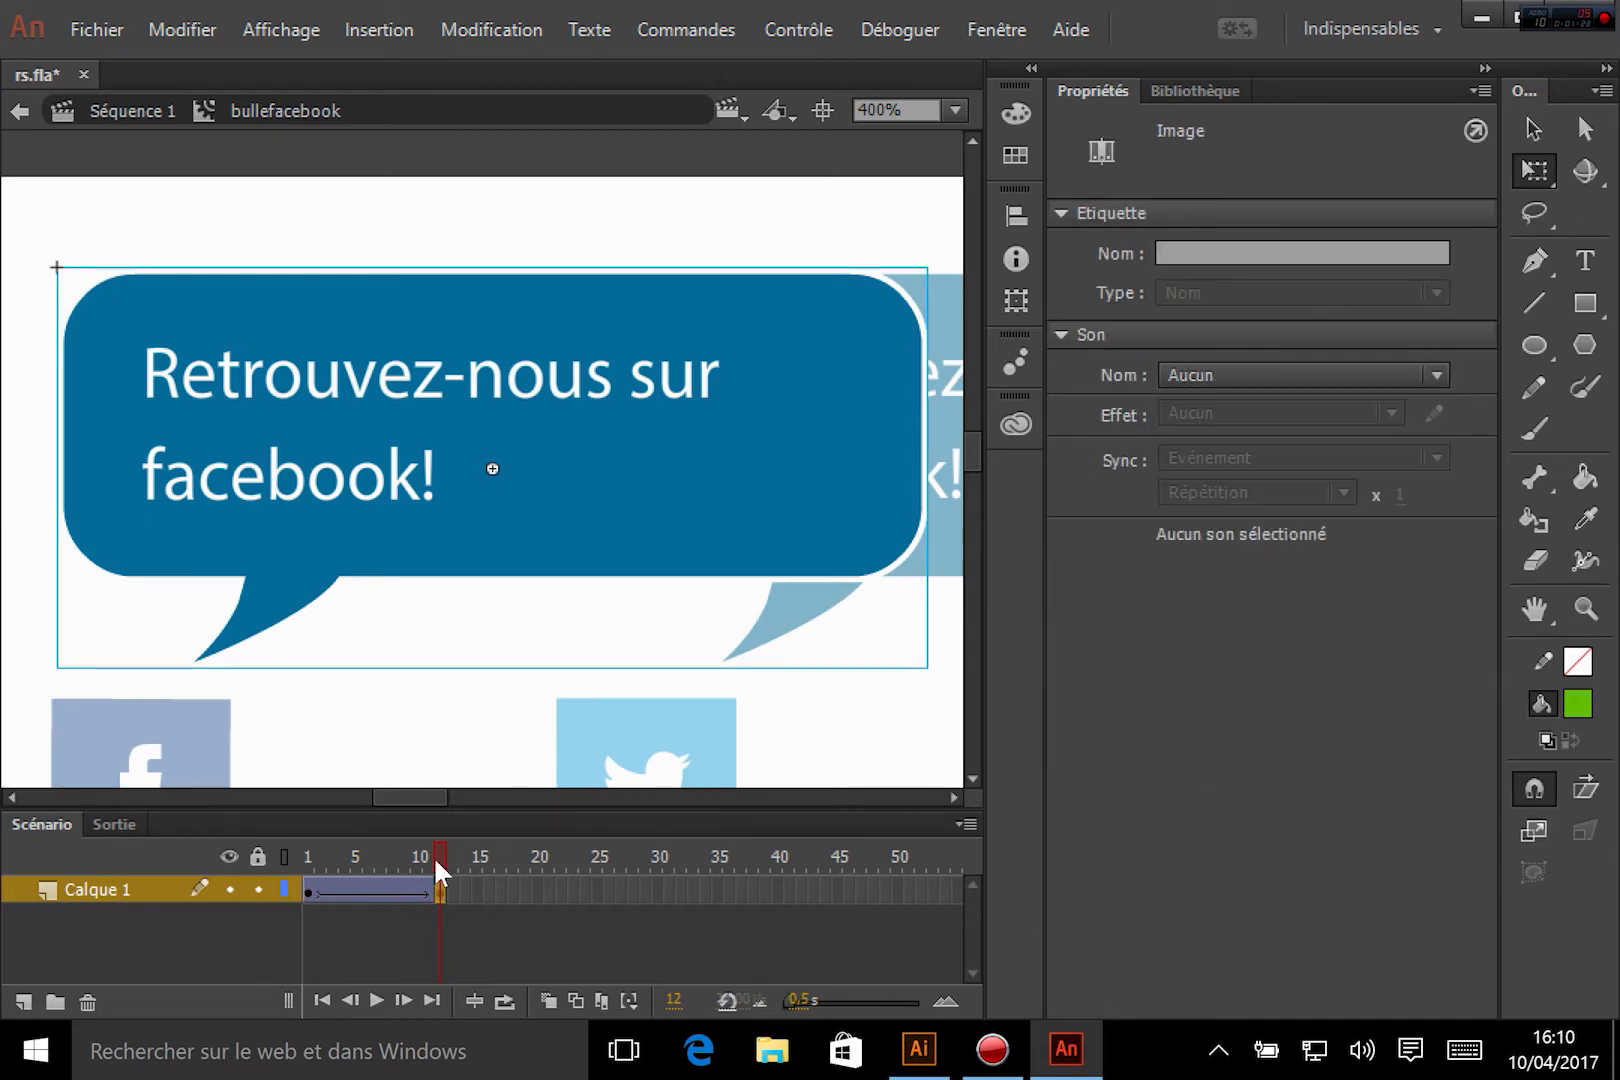
{"action": "left_click", "coordinate": [310, 893]}
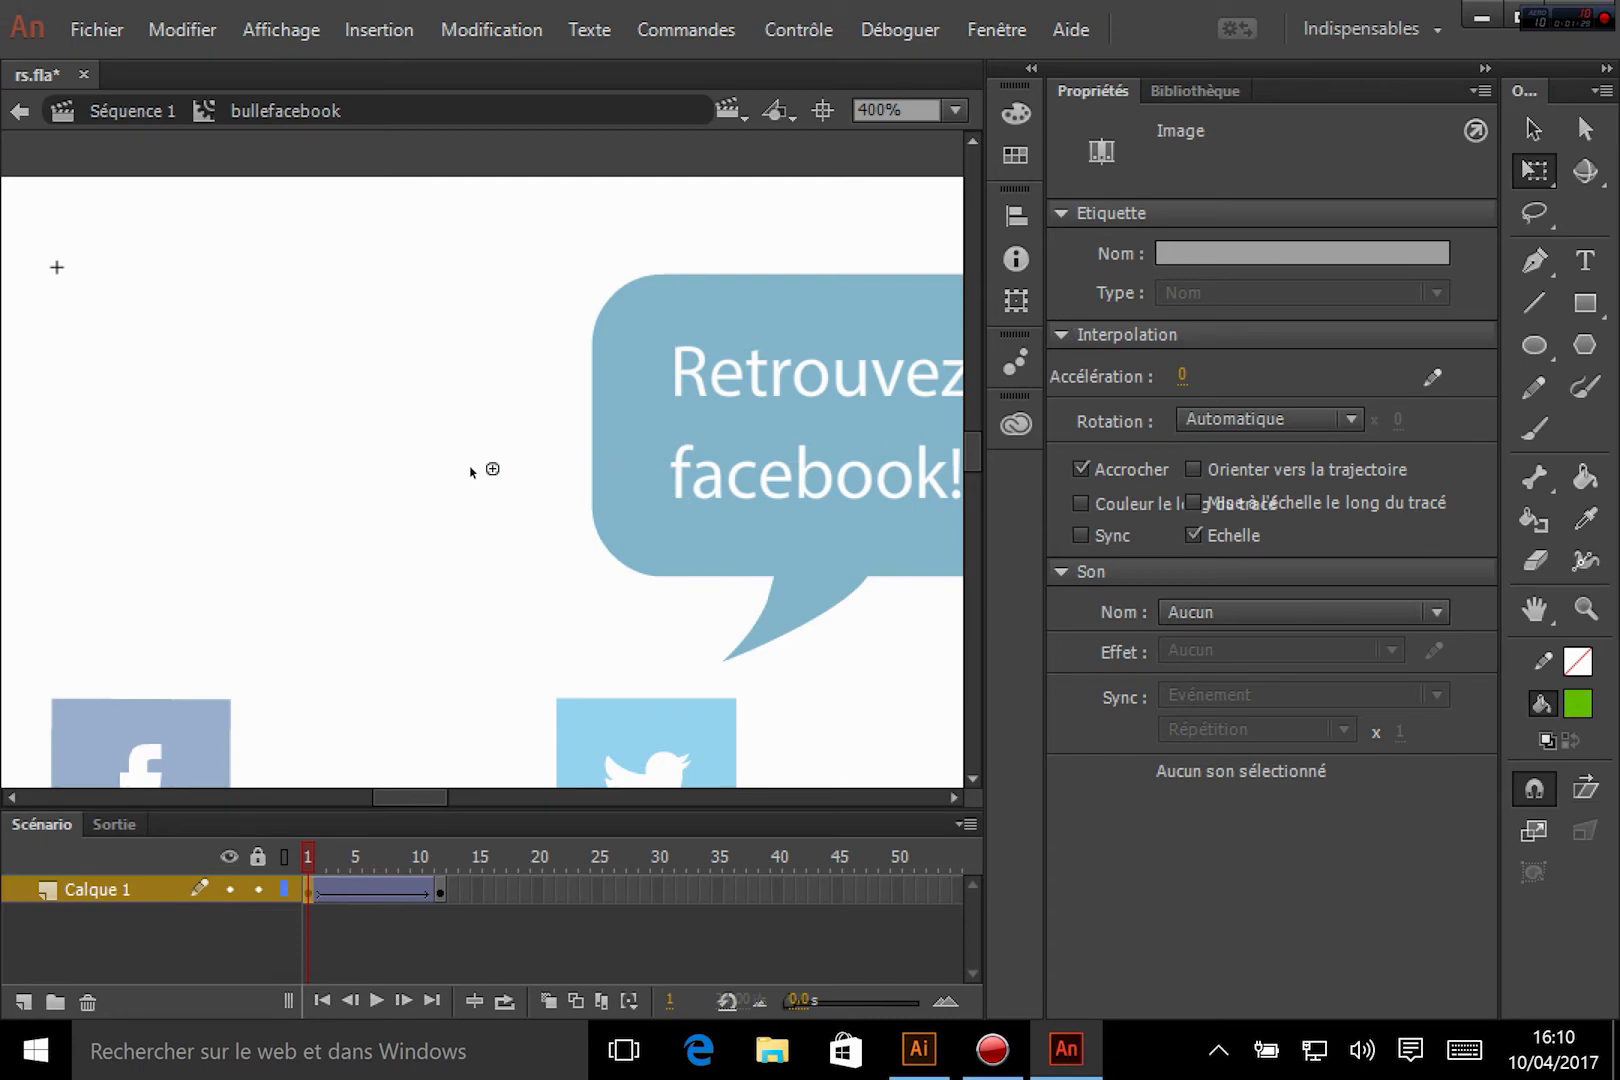
{"action": "left_click", "coordinate": [495, 475]}
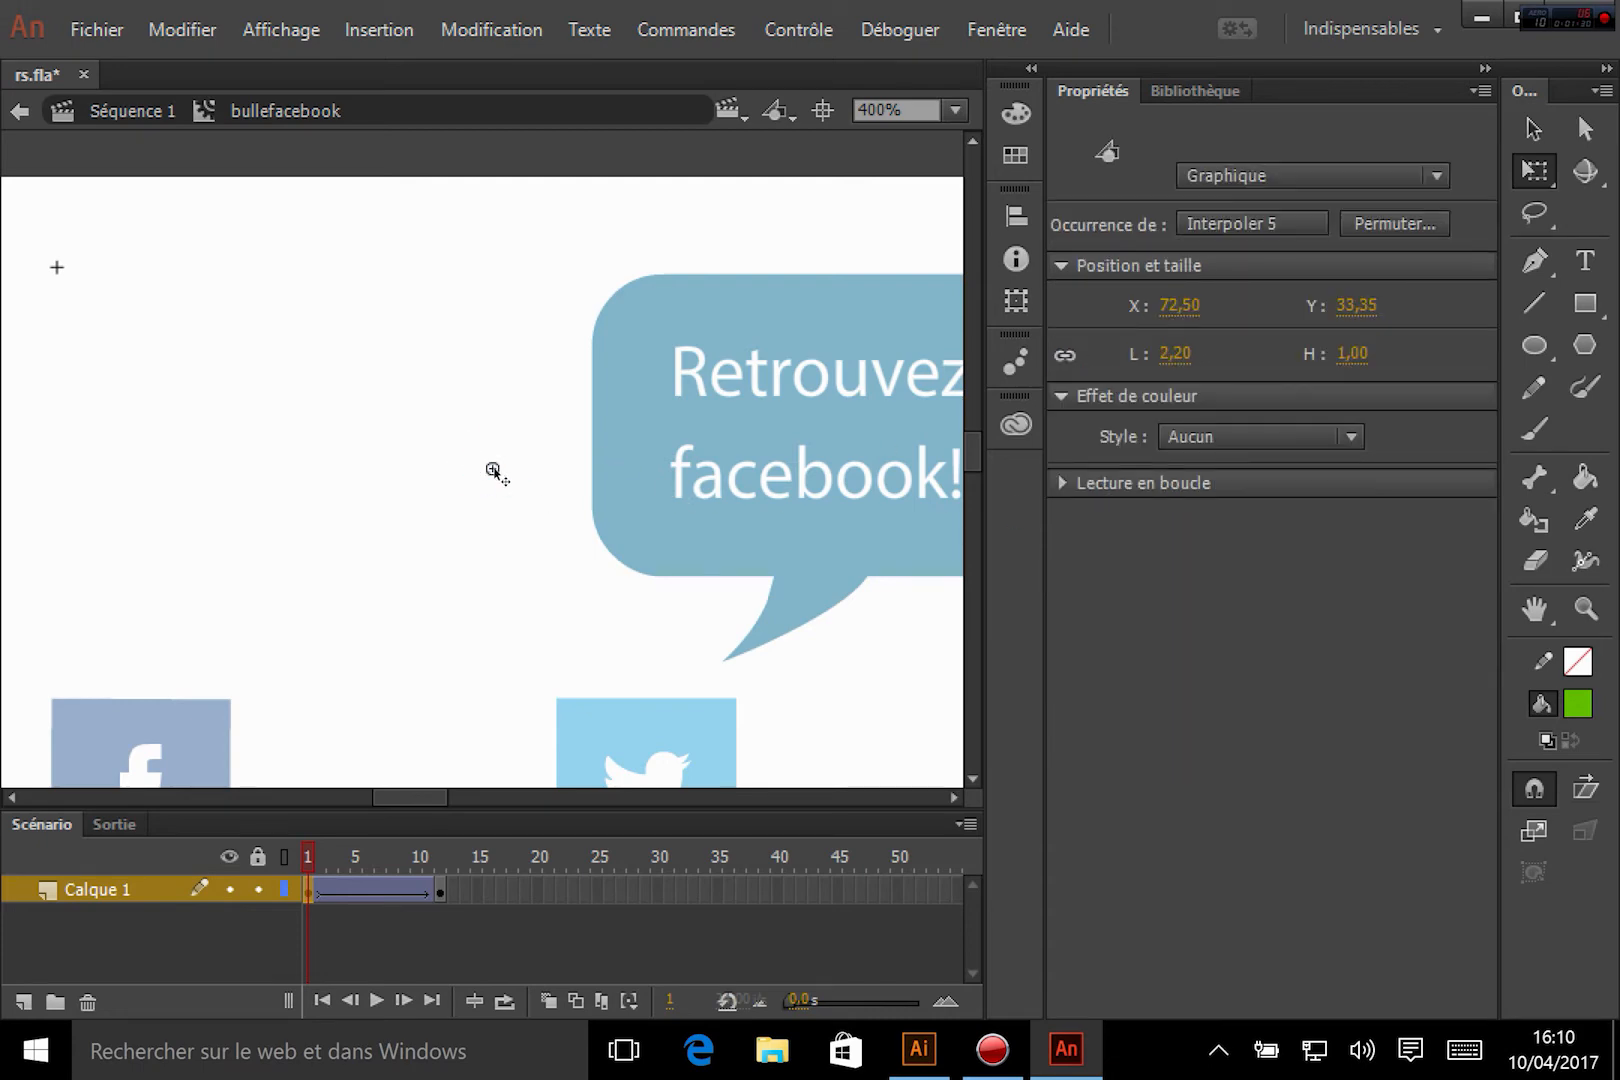
{"action": "left_click", "coordinate": [1208, 434]}
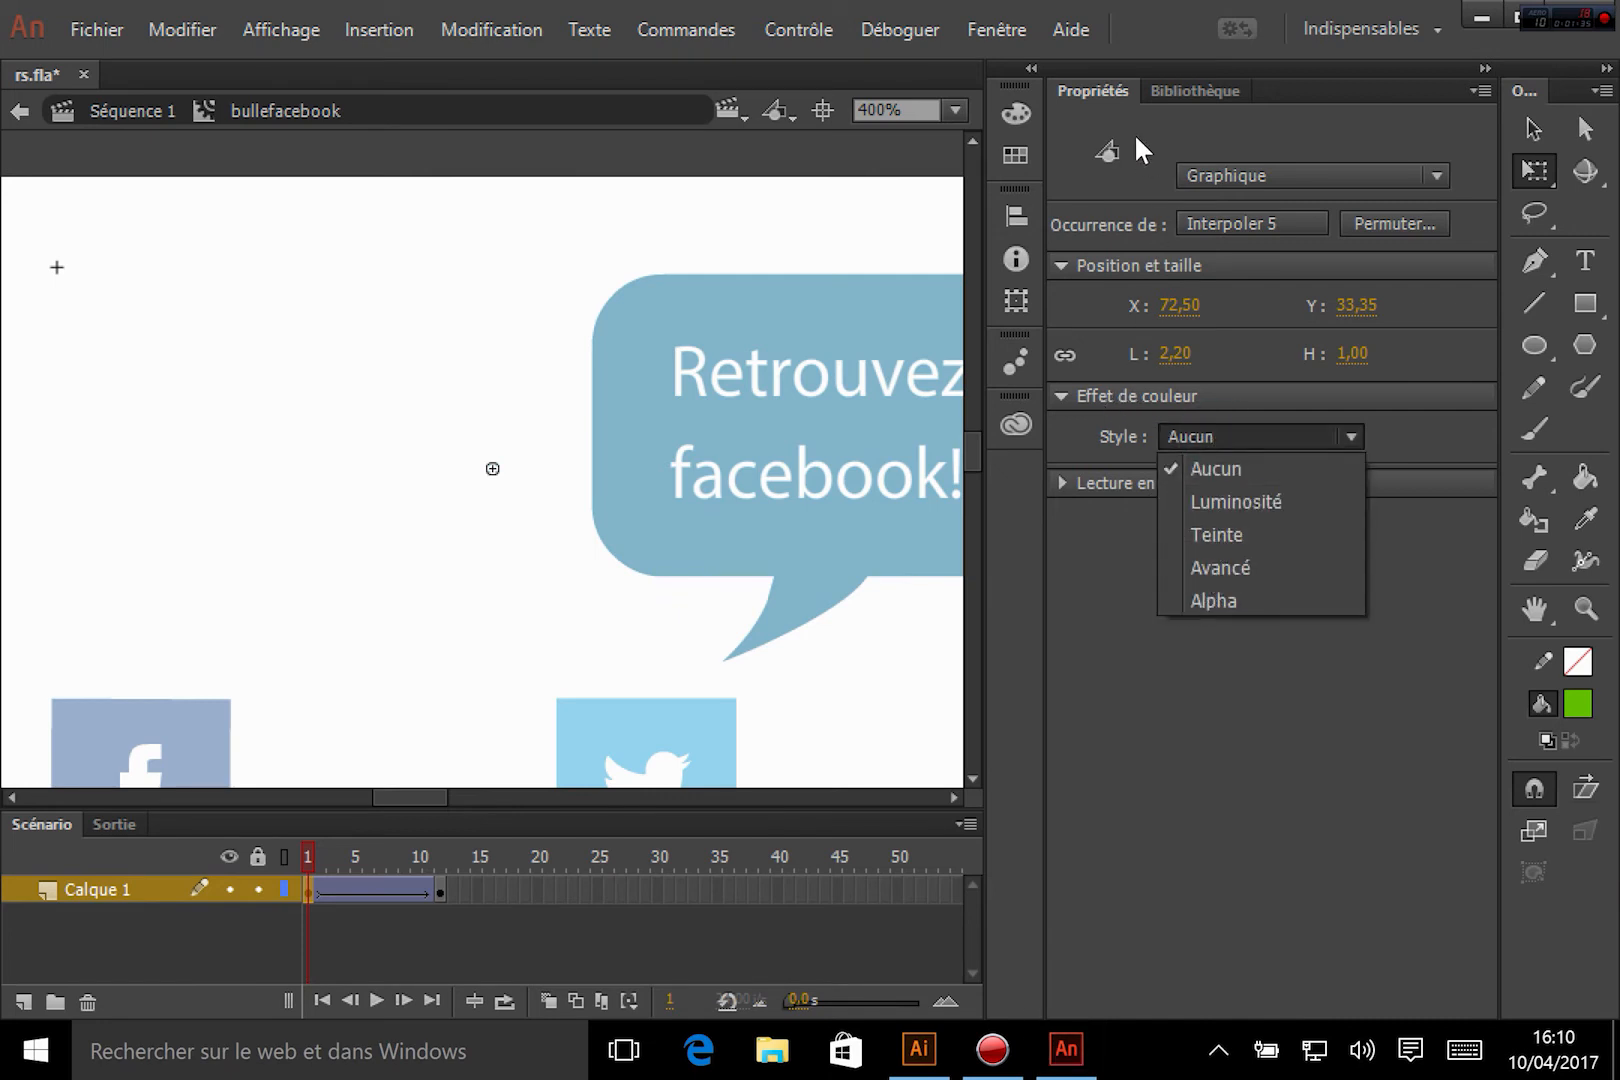
{"action": "left_click", "coordinate": [1214, 601]}
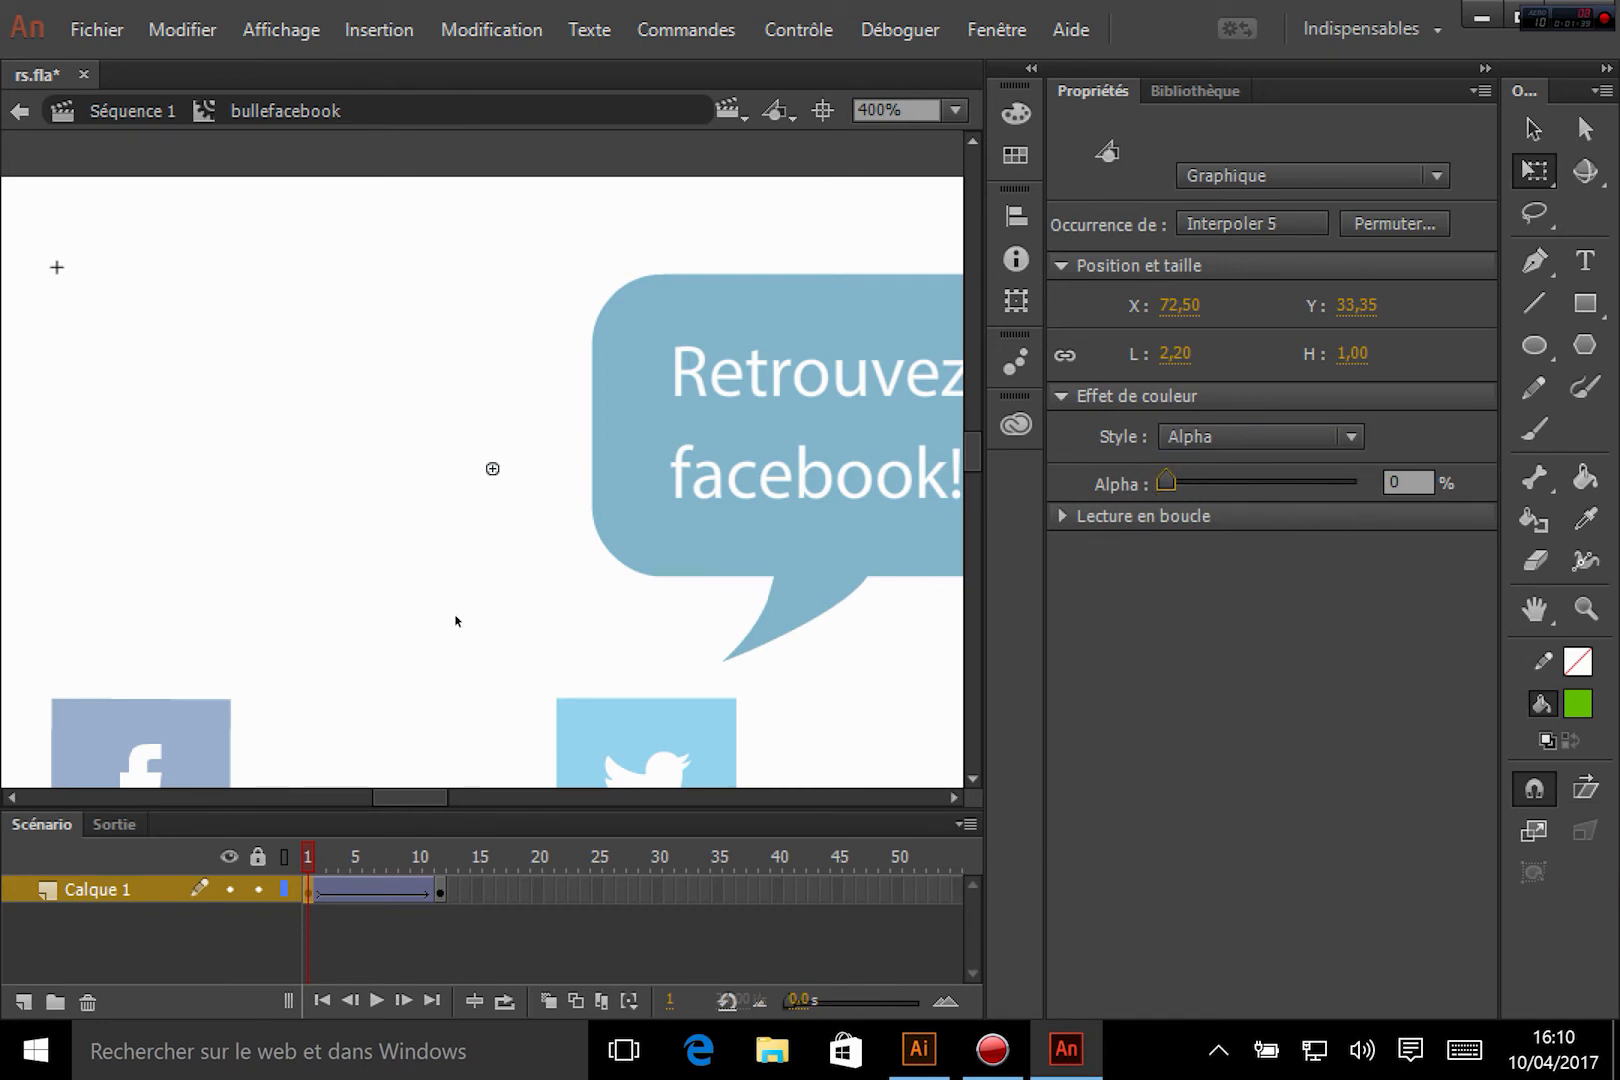
{"action": "left_click", "coordinate": [455, 620]}
{"action": "left_click_drag", "start_coordinate": [313, 899], "coordinate": [445, 895]}
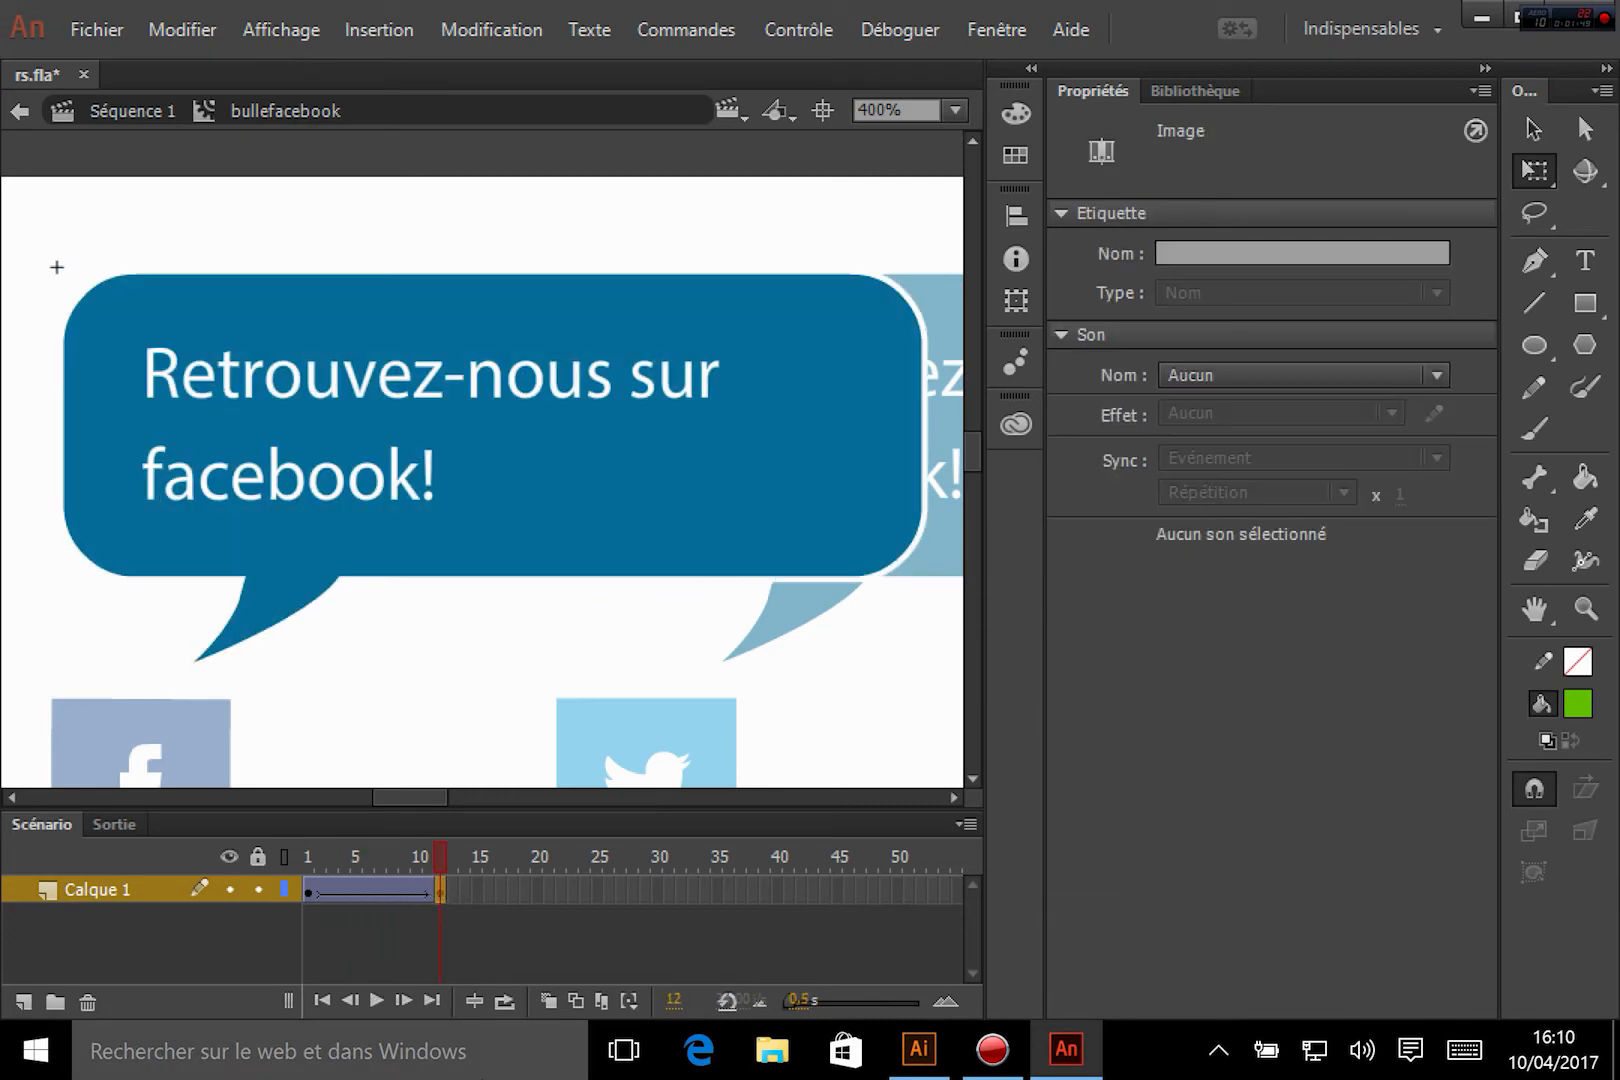
Step: Set the bullefacebook classic tween's easing (Accélération) to 100, play it and save the document
{"action": "left_click", "coordinate": [369, 880]}
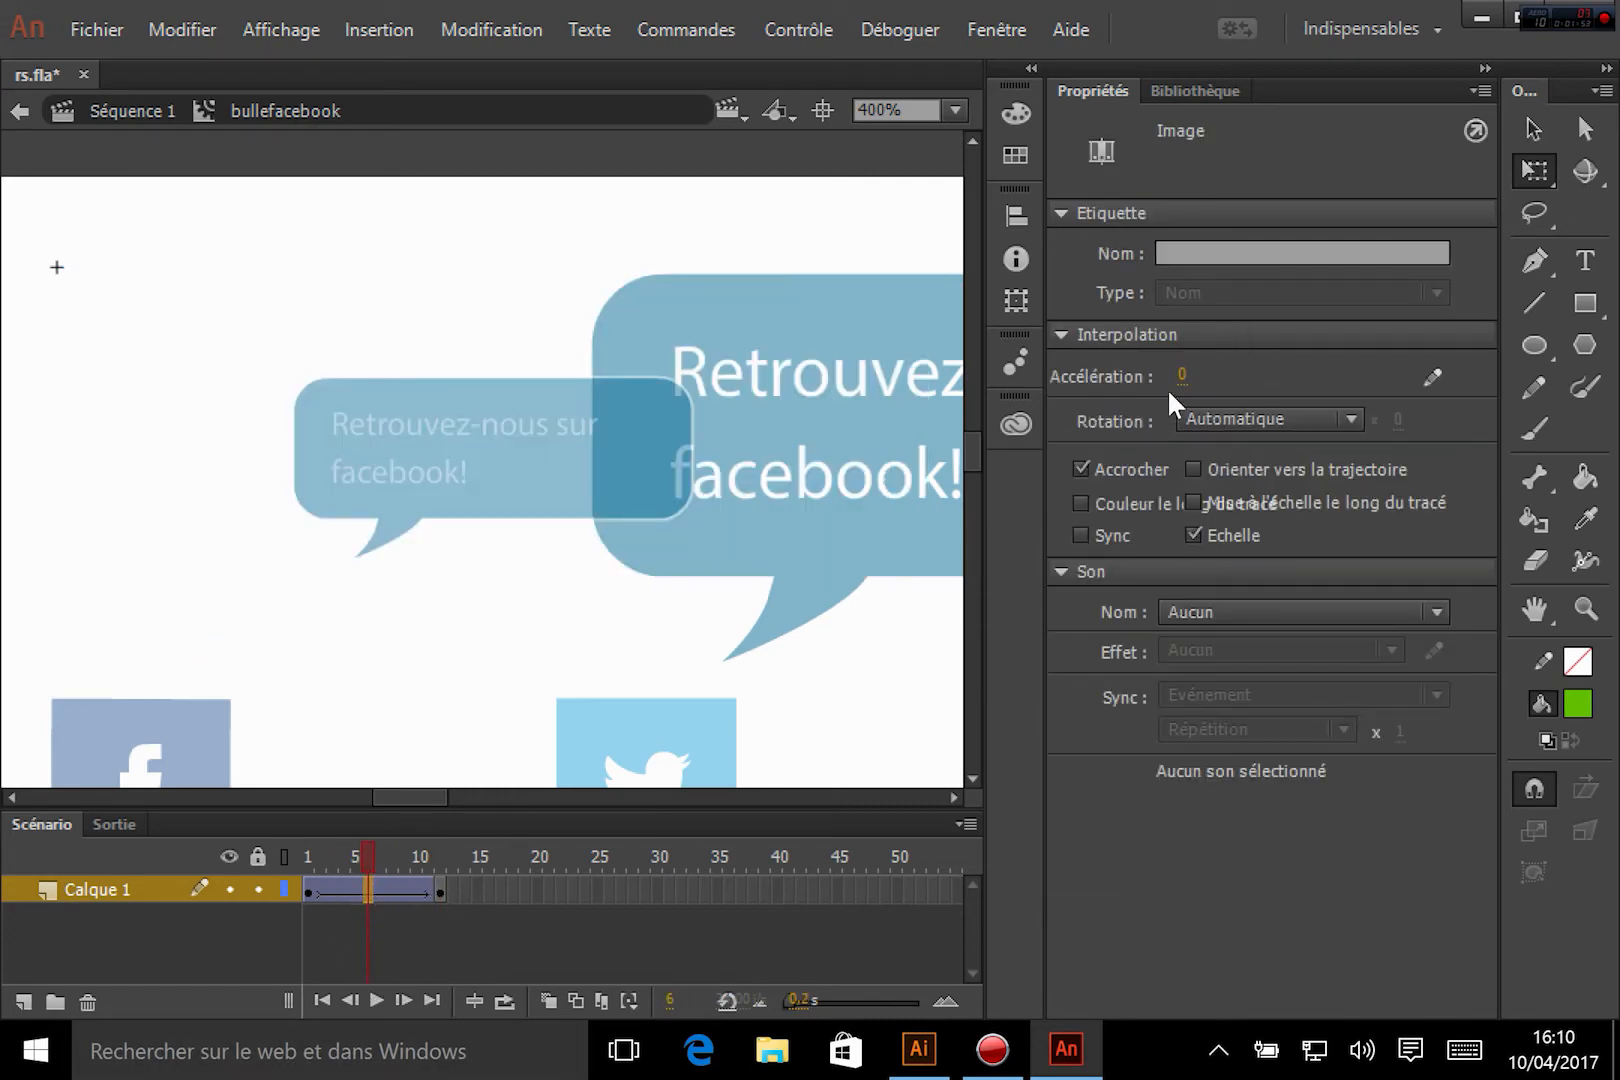
{"action": "left_click_drag", "start_coordinate": [1182, 376], "coordinate": [1370, 375]}
{"action": "left_click_drag", "start_coordinate": [1180, 385], "coordinate": [1200, 385]}
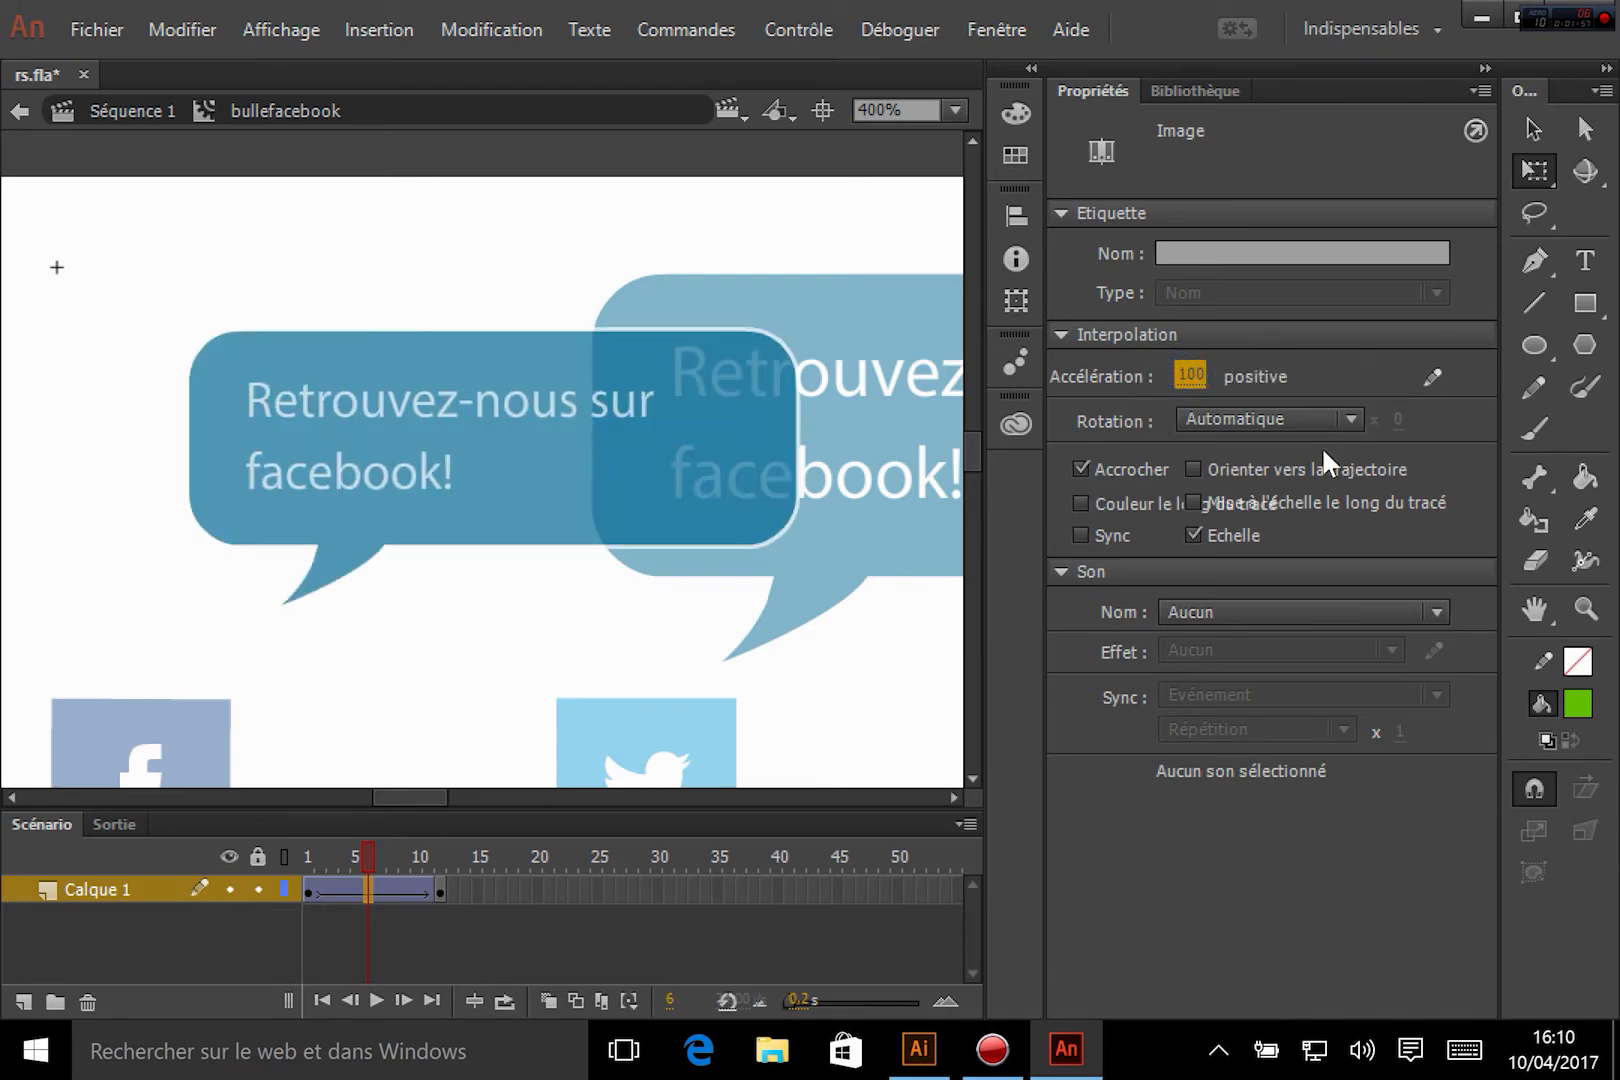
{"action": "key", "text": "Return"}
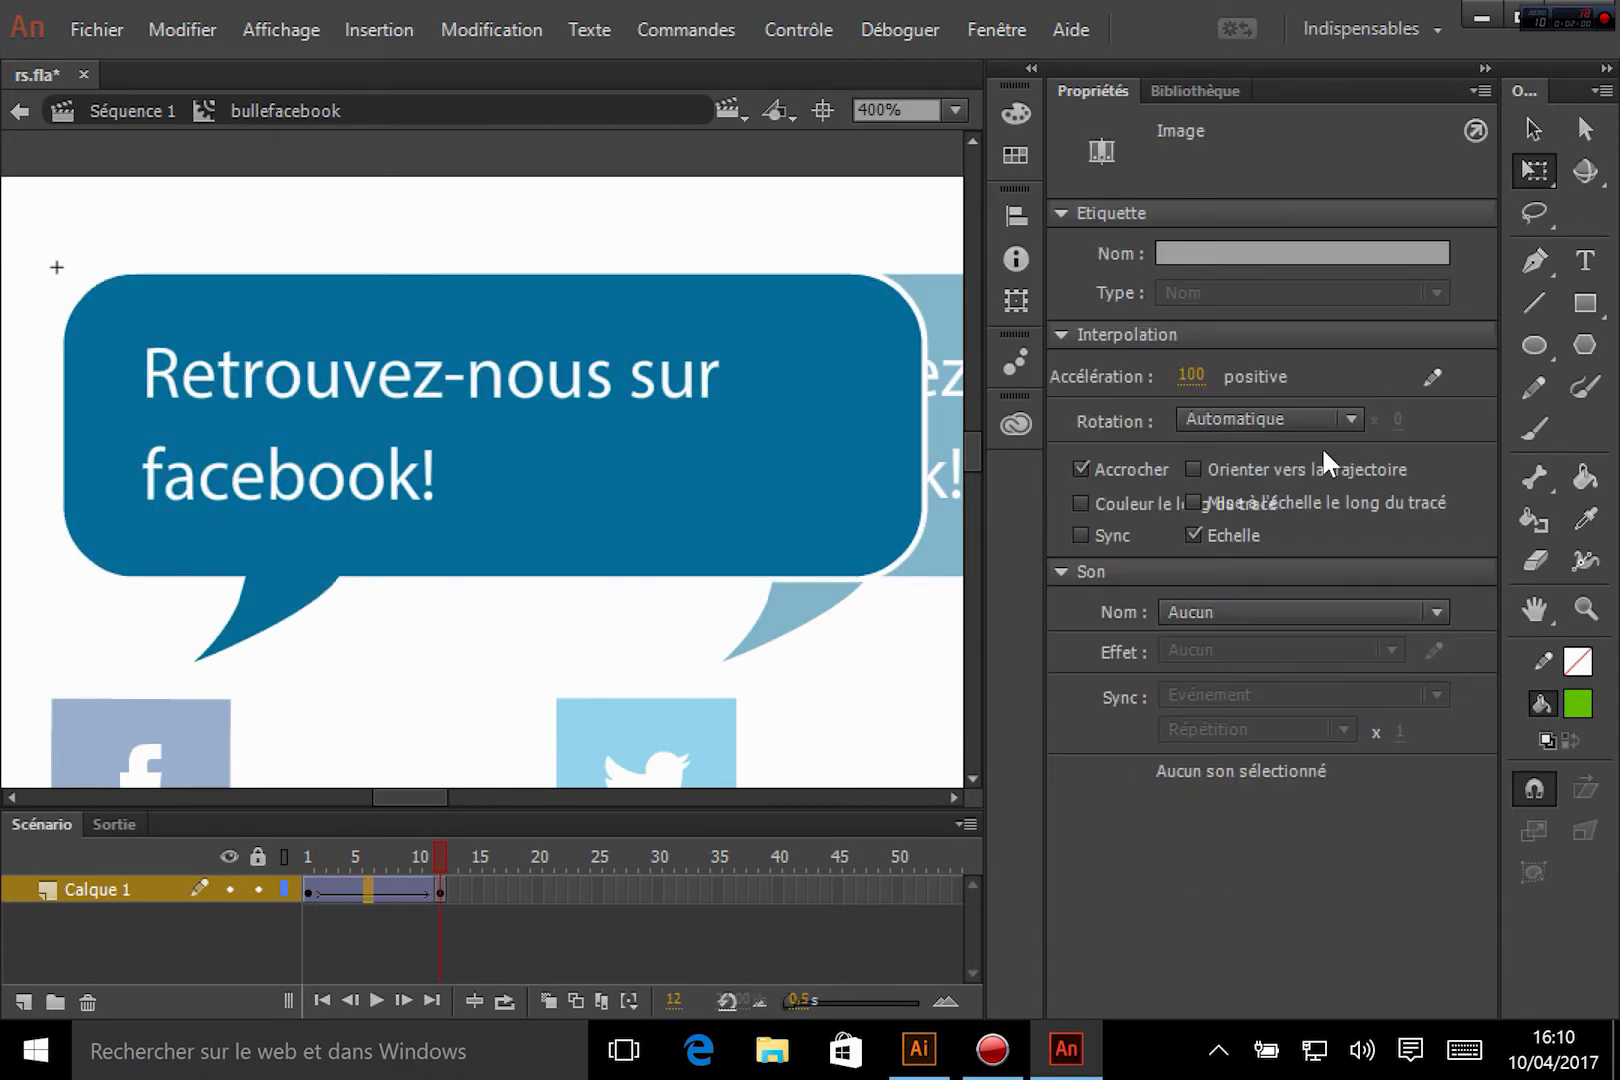
{"action": "key", "text": "ctrl+s"}
Step: Return to Séquence 1, open the bulletwitter clip for editing and replace the word facebook with twitter in its text
{"action": "left_click", "coordinate": [134, 111]}
{"action": "left_click_drag", "start_coordinate": [432, 805], "coordinate": [459, 805]}
{"action": "left_click", "coordinate": [505, 445]}
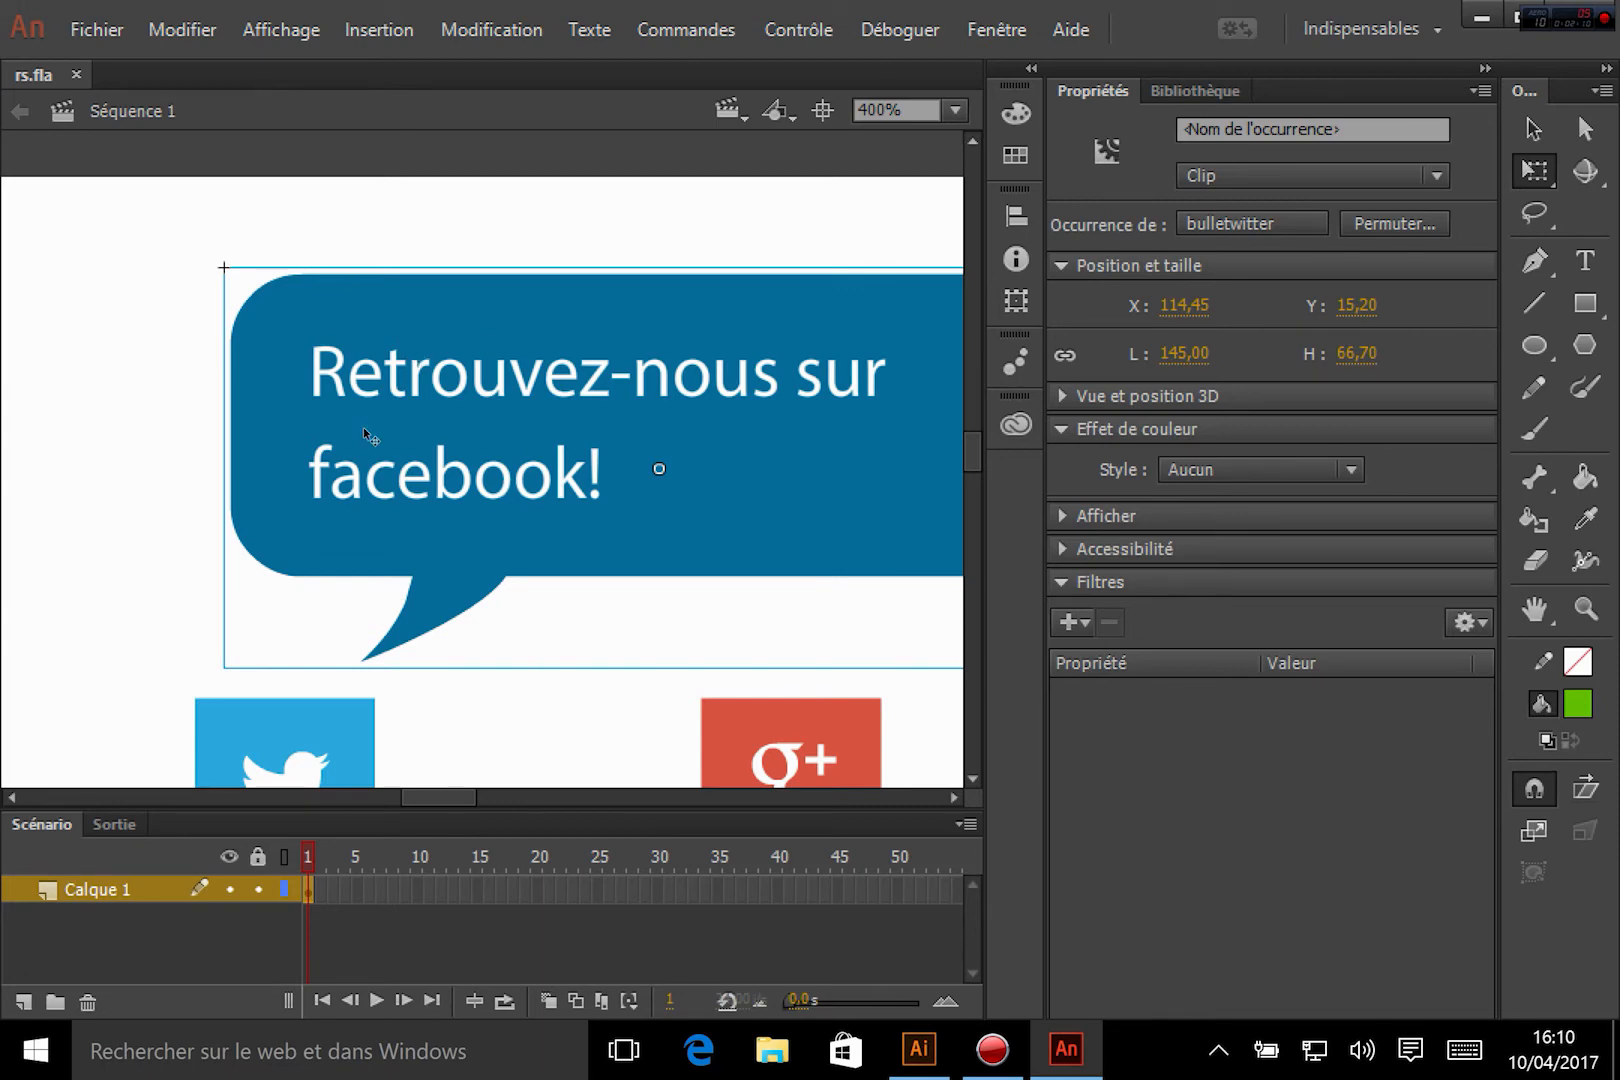
{"action": "double_click", "coordinate": [427, 485]}
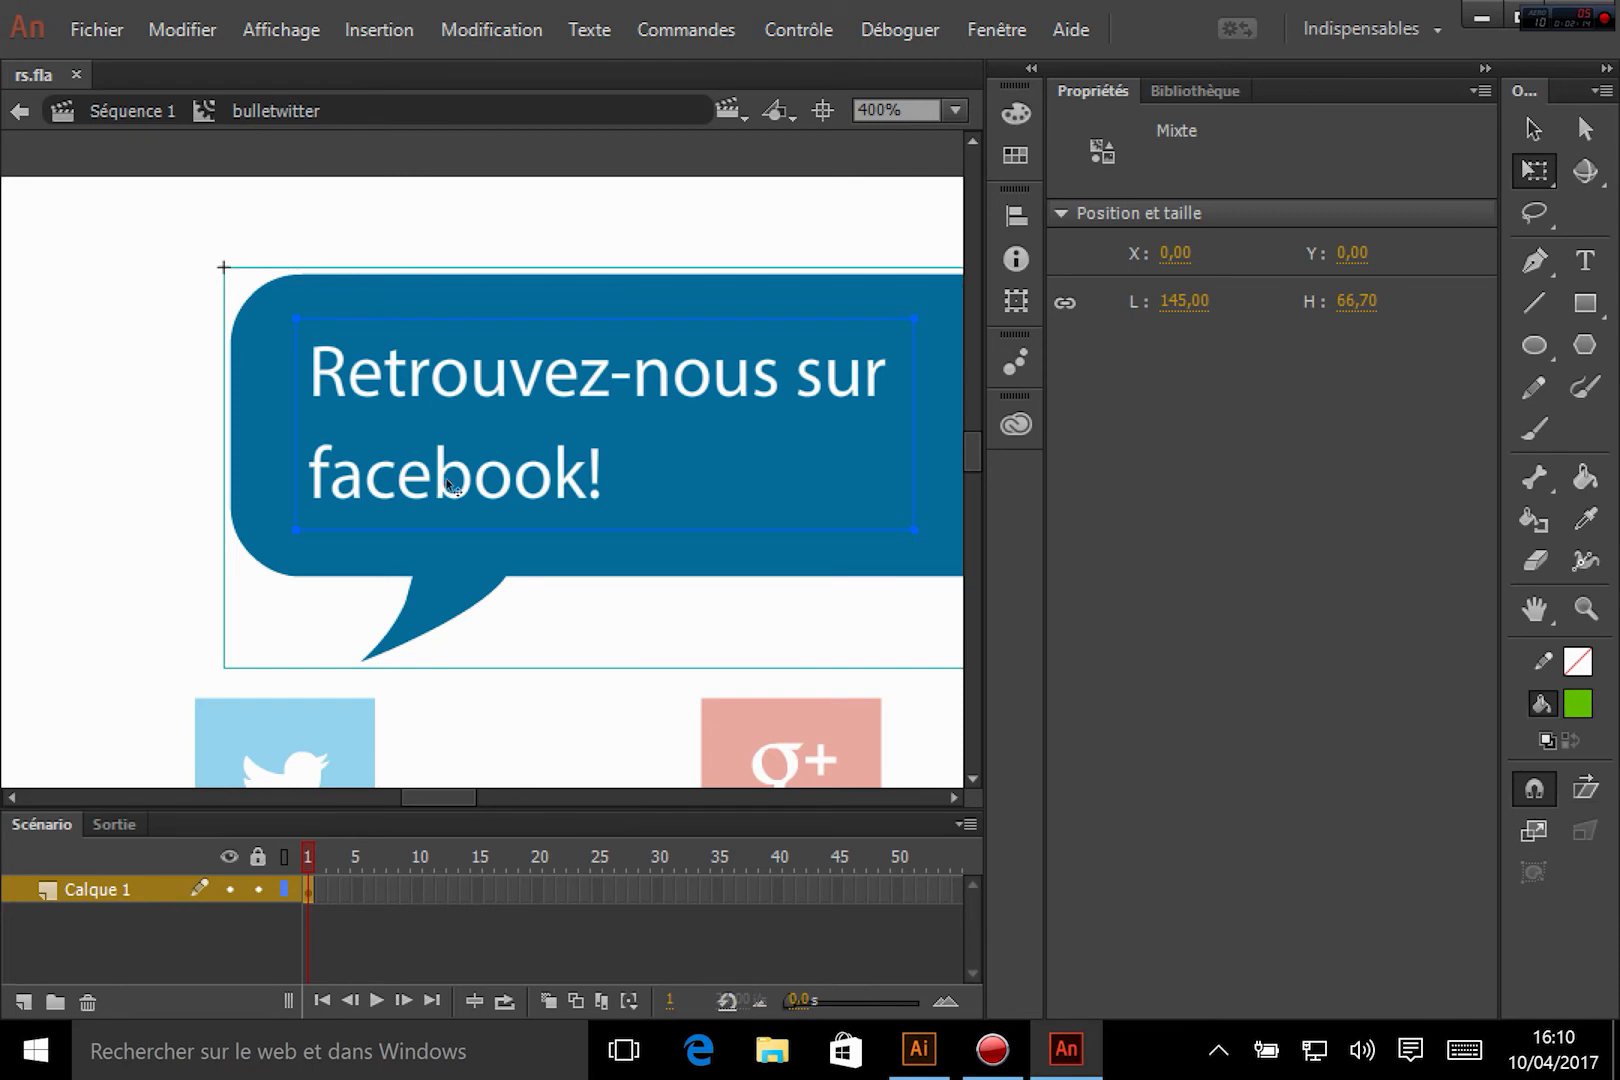
{"action": "double_click", "coordinate": [431, 482]}
{"action": "left_click_drag", "start_coordinate": [312, 478], "coordinate": [586, 478]}
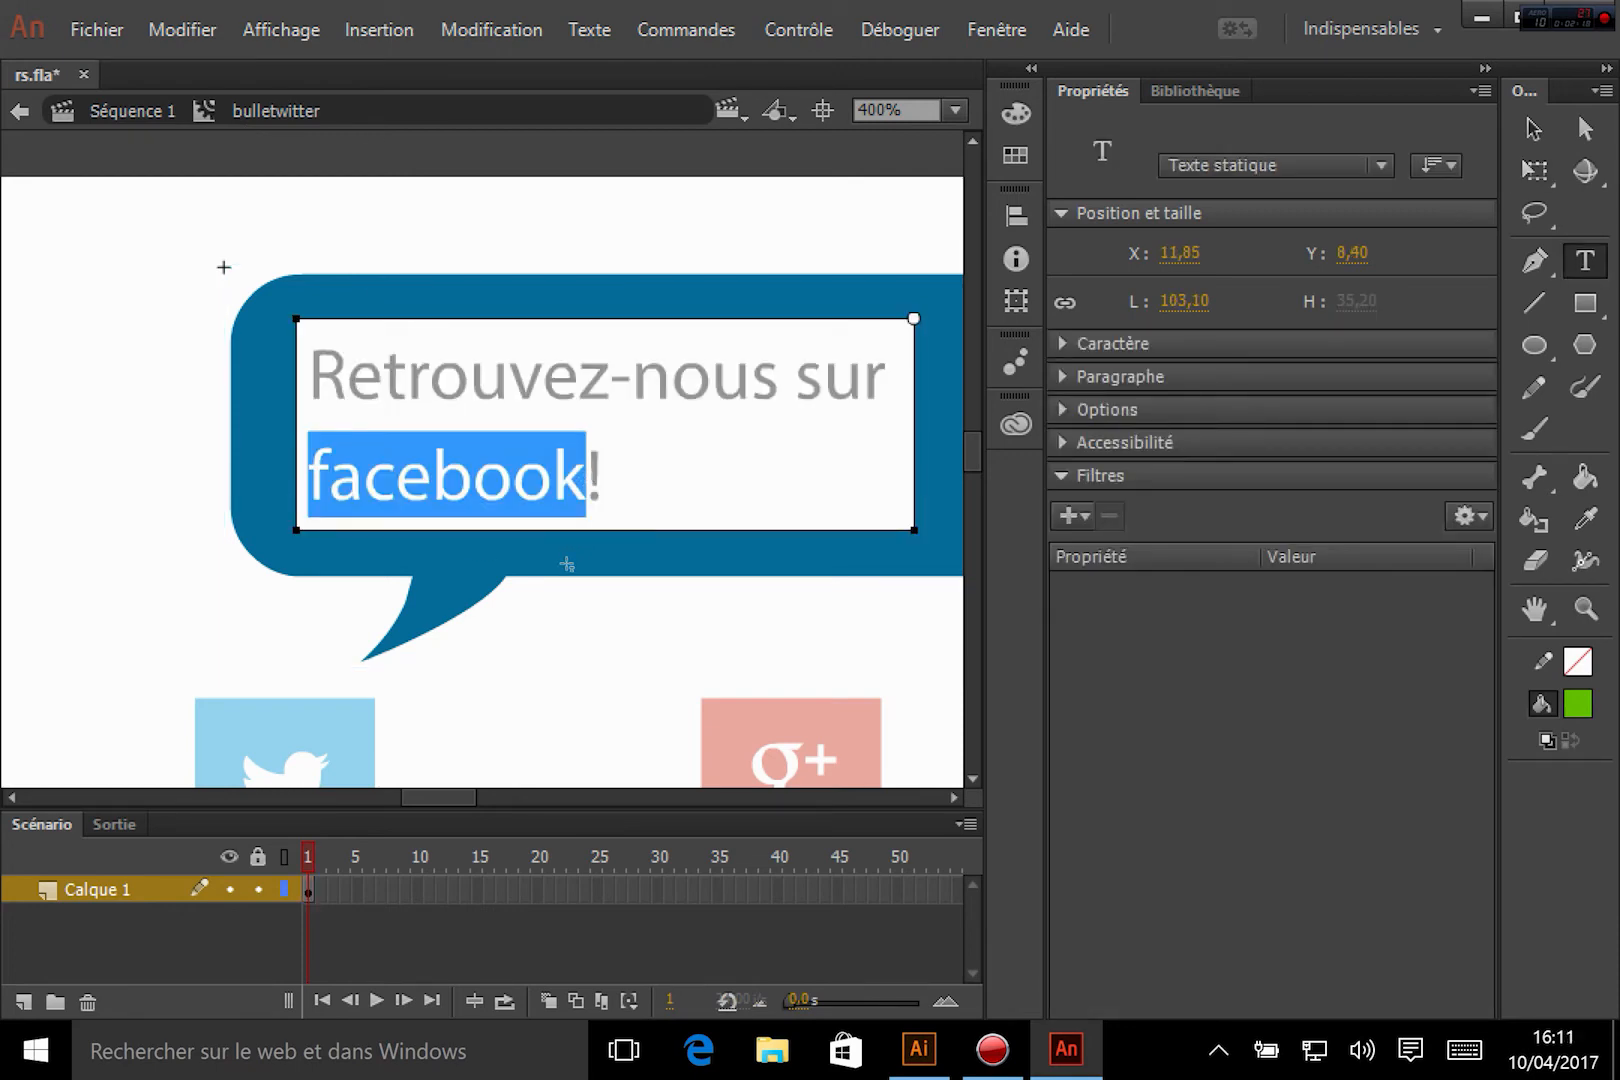
{"action": "type", "text": "twitter!"}
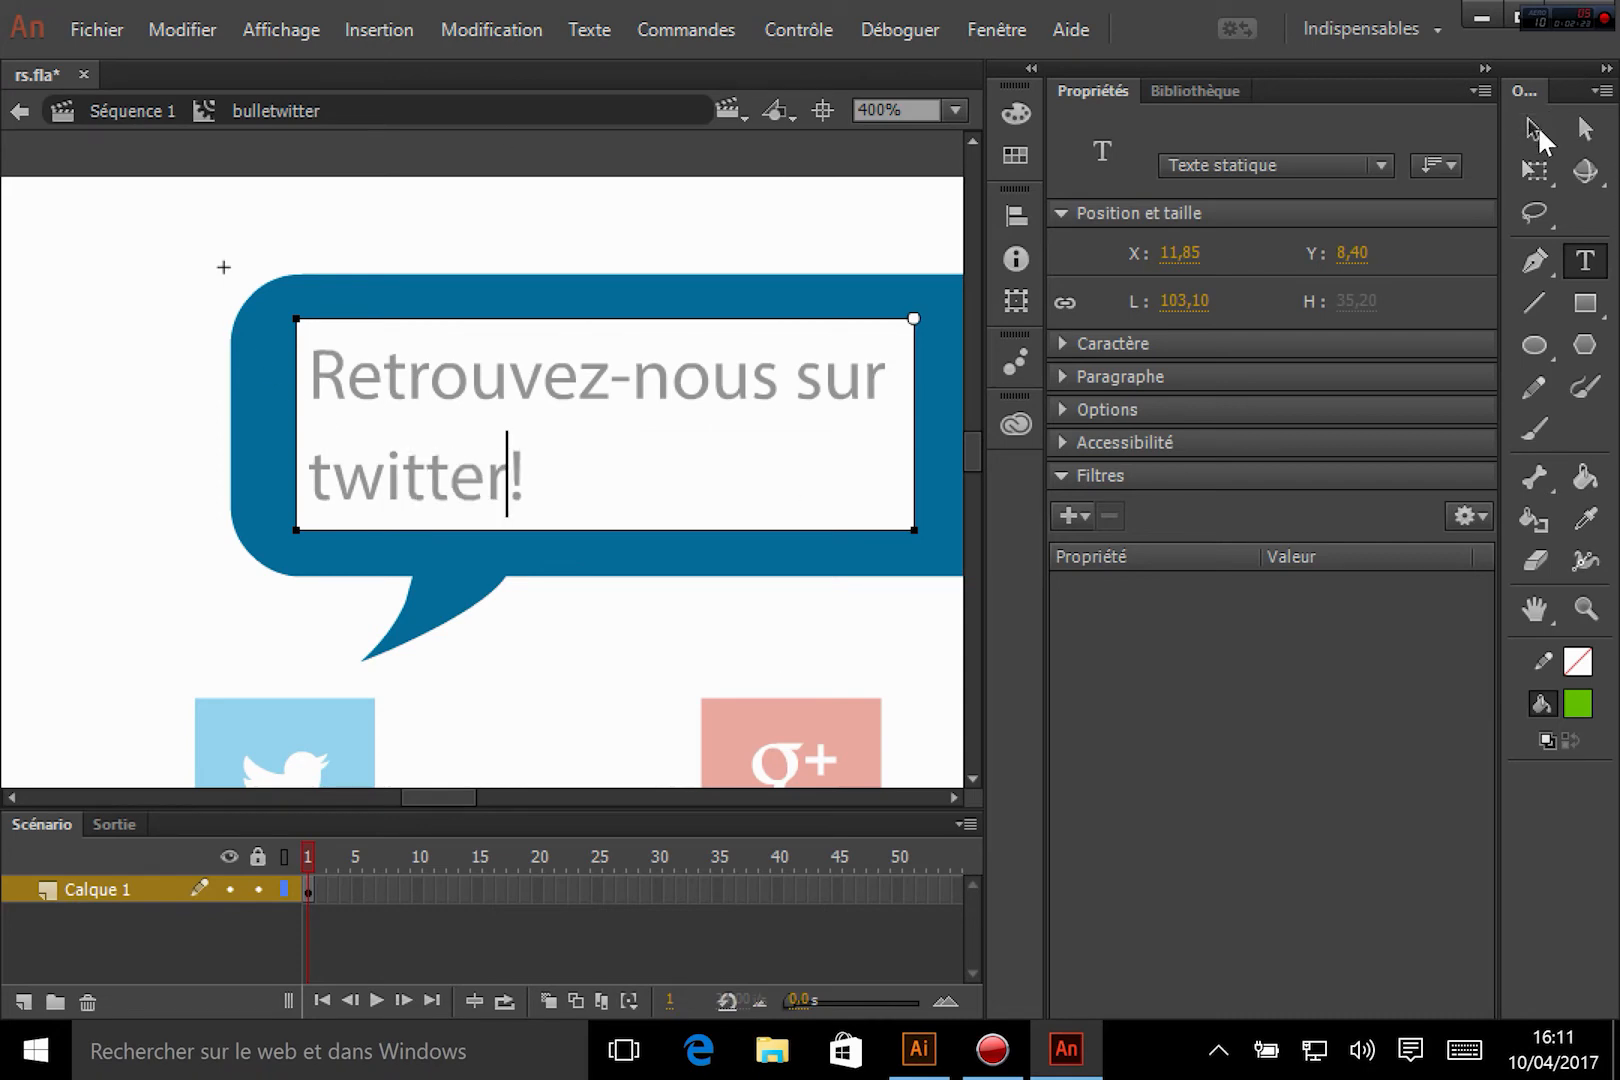
{"action": "left_click", "coordinate": [1535, 132]}
{"action": "left_click", "coordinate": [689, 234]}
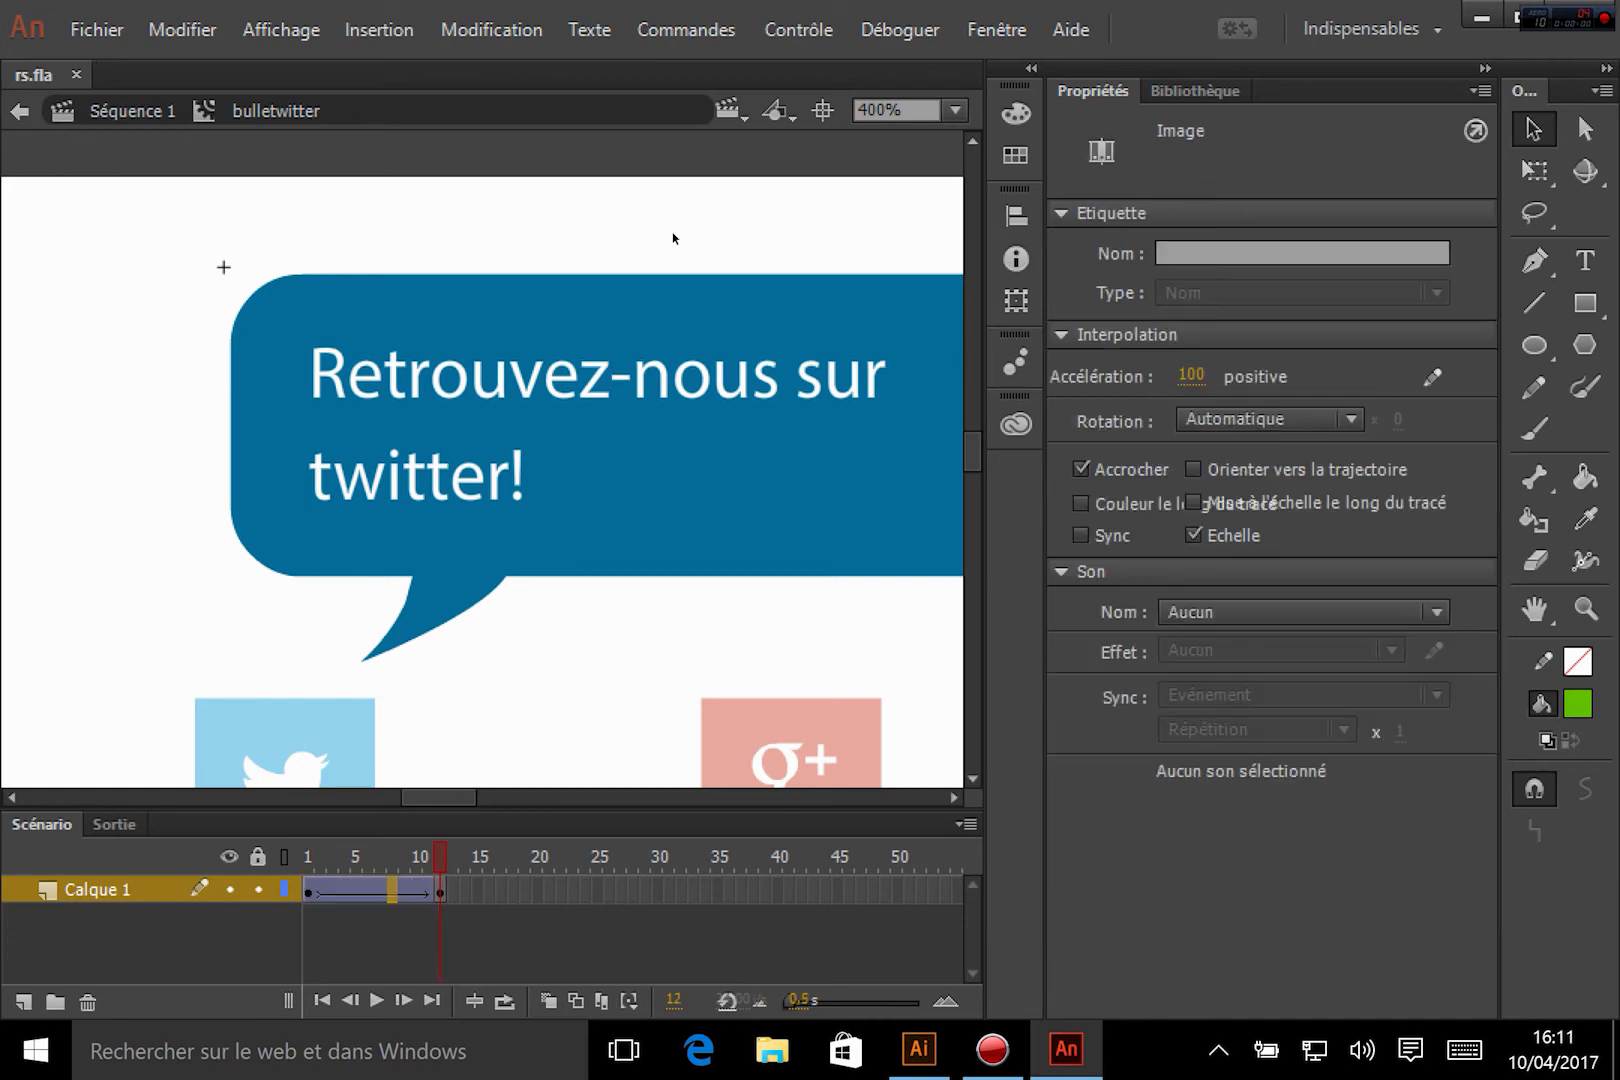
Step: Play the bulletwitter tween from frame 1, return to Séquence 1 and test the movie to check both bubbles
{"action": "left_click", "coordinate": [309, 893]}
{"action": "key", "text": "Return"}
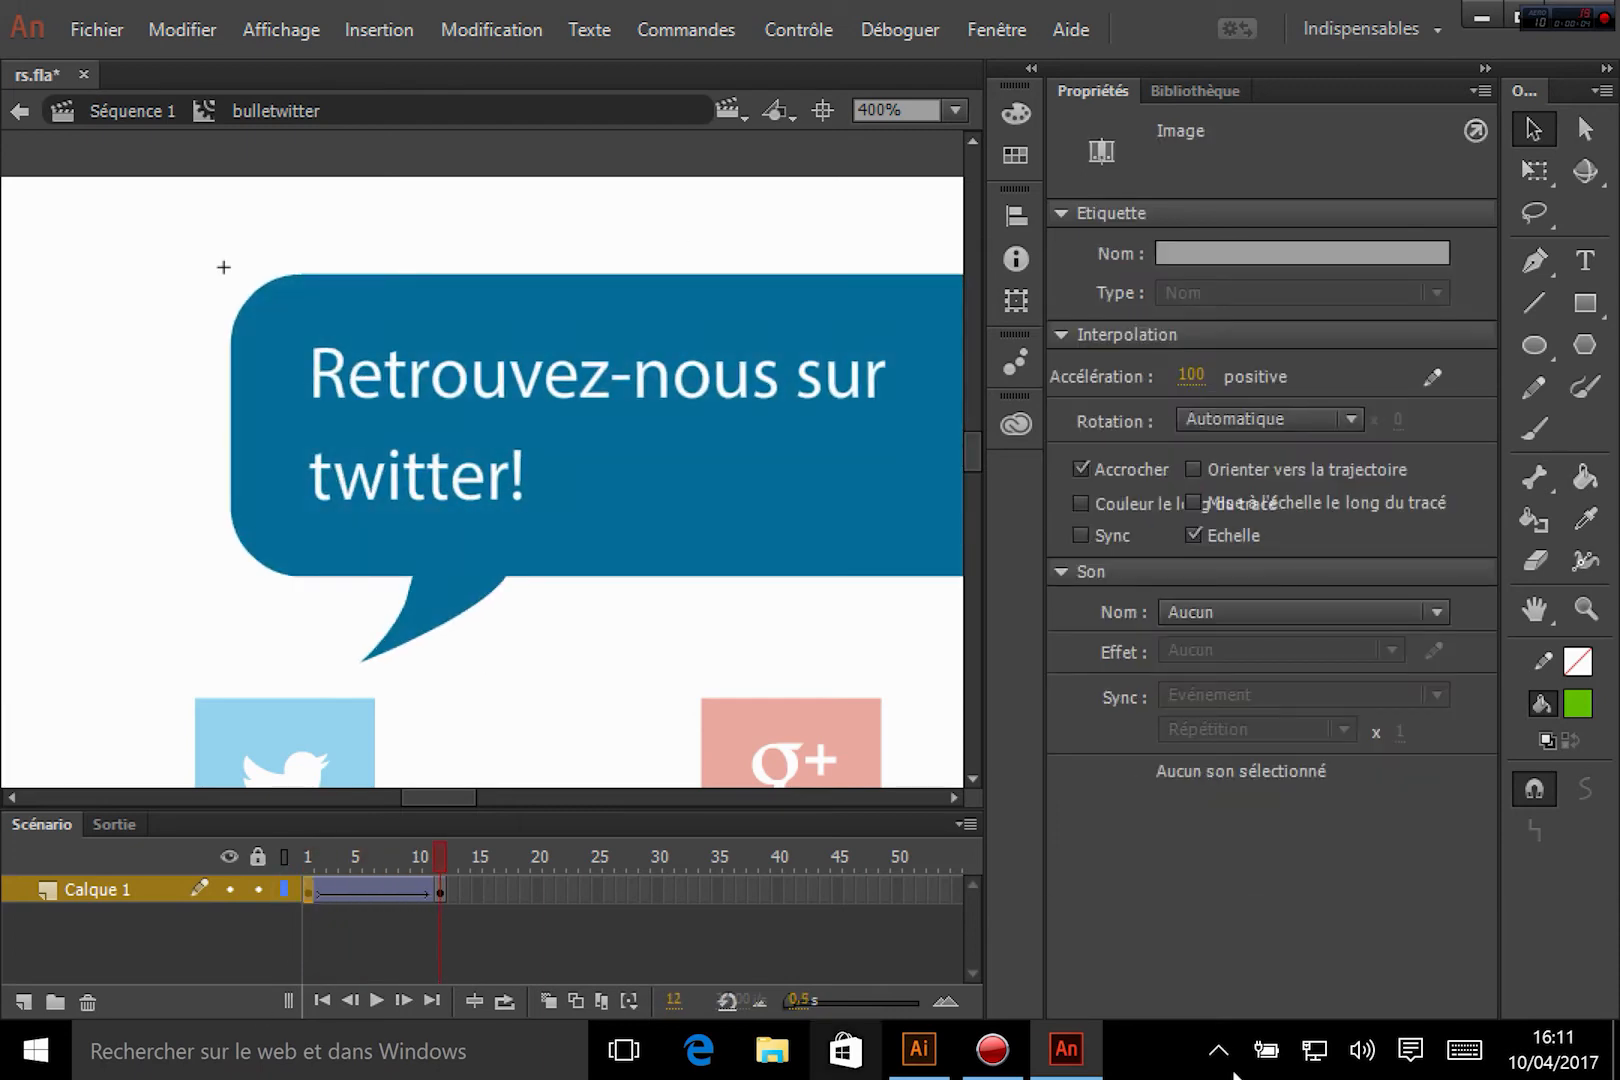
{"action": "left_click", "coordinate": [130, 111]}
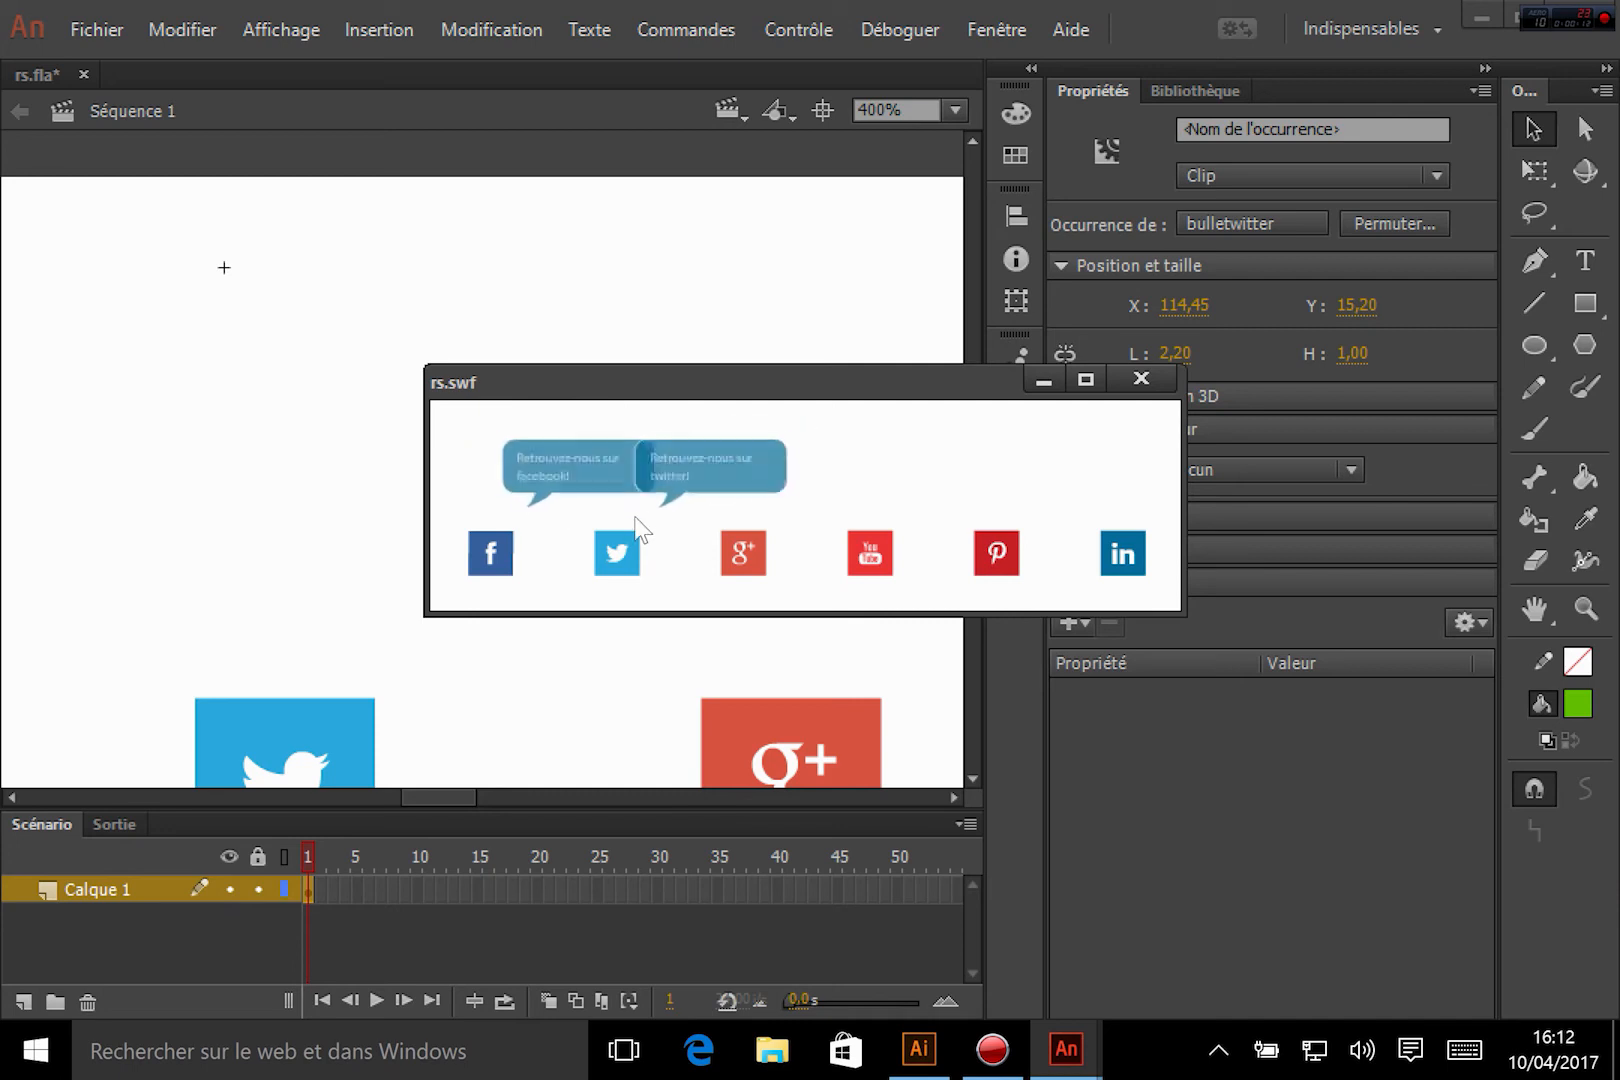
{"action": "left_click", "coordinate": [1141, 378]}
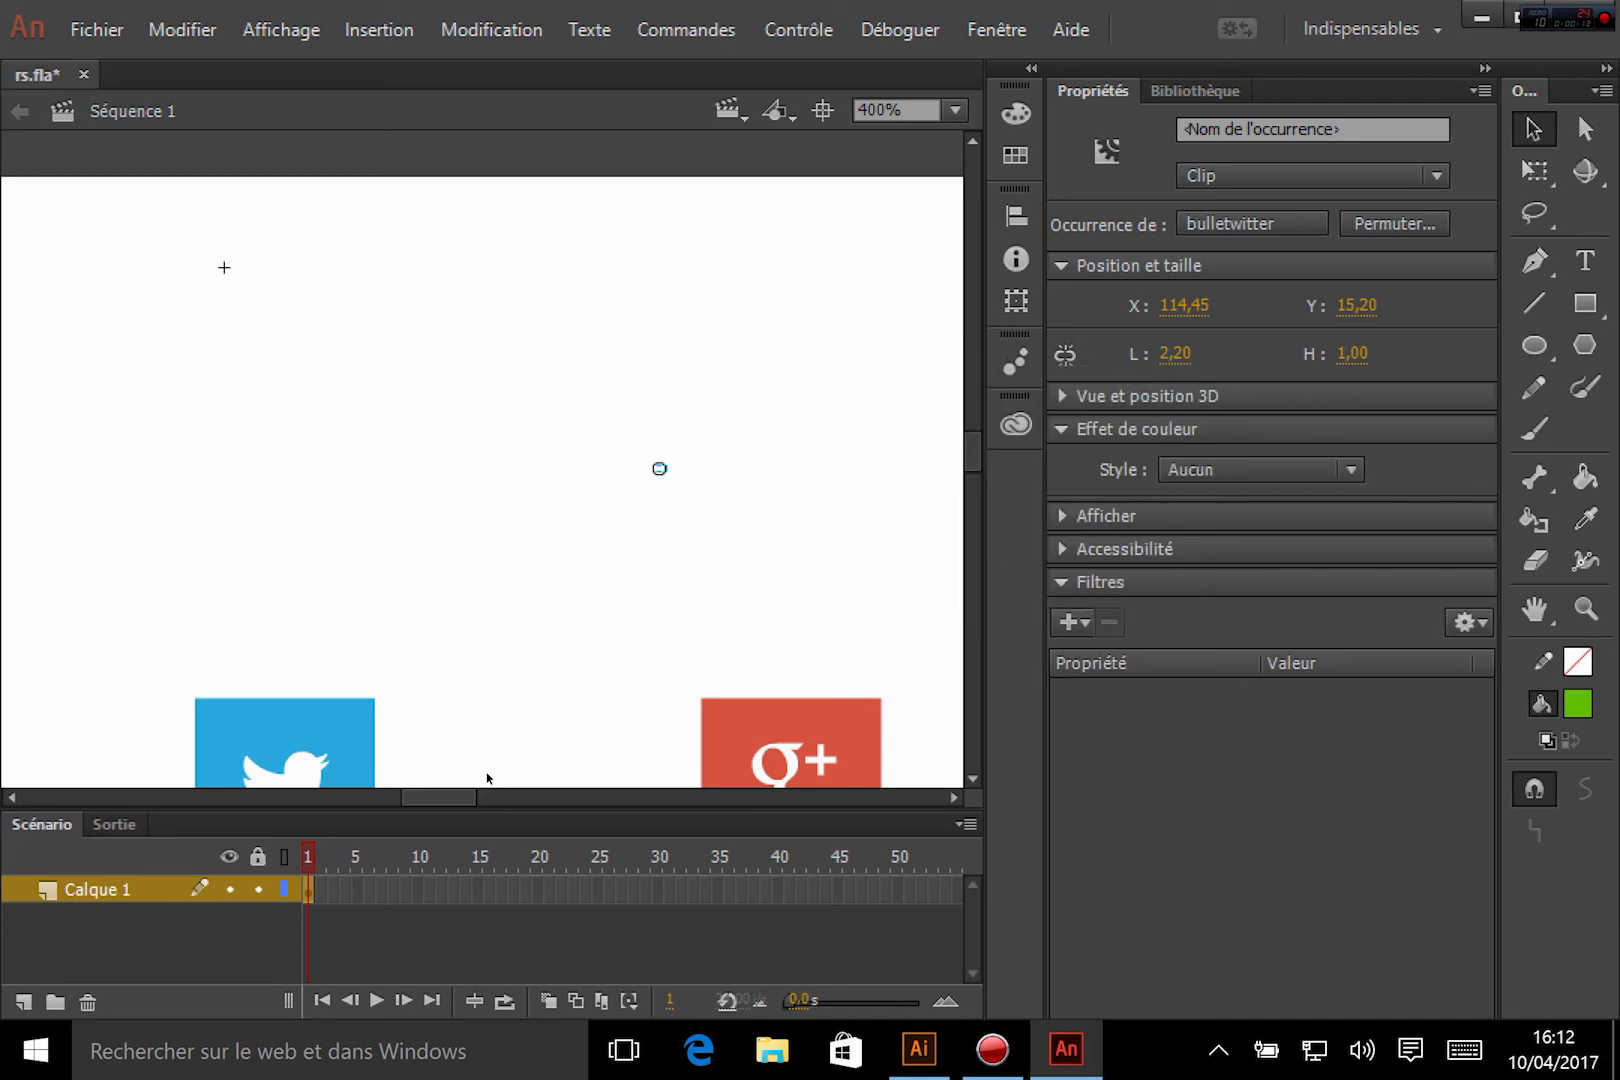
Step: Open the bulletwitter clip for editing and add a stop(); action to frame 1 of Calque 1
{"action": "key", "text": "ctrl+minus"}
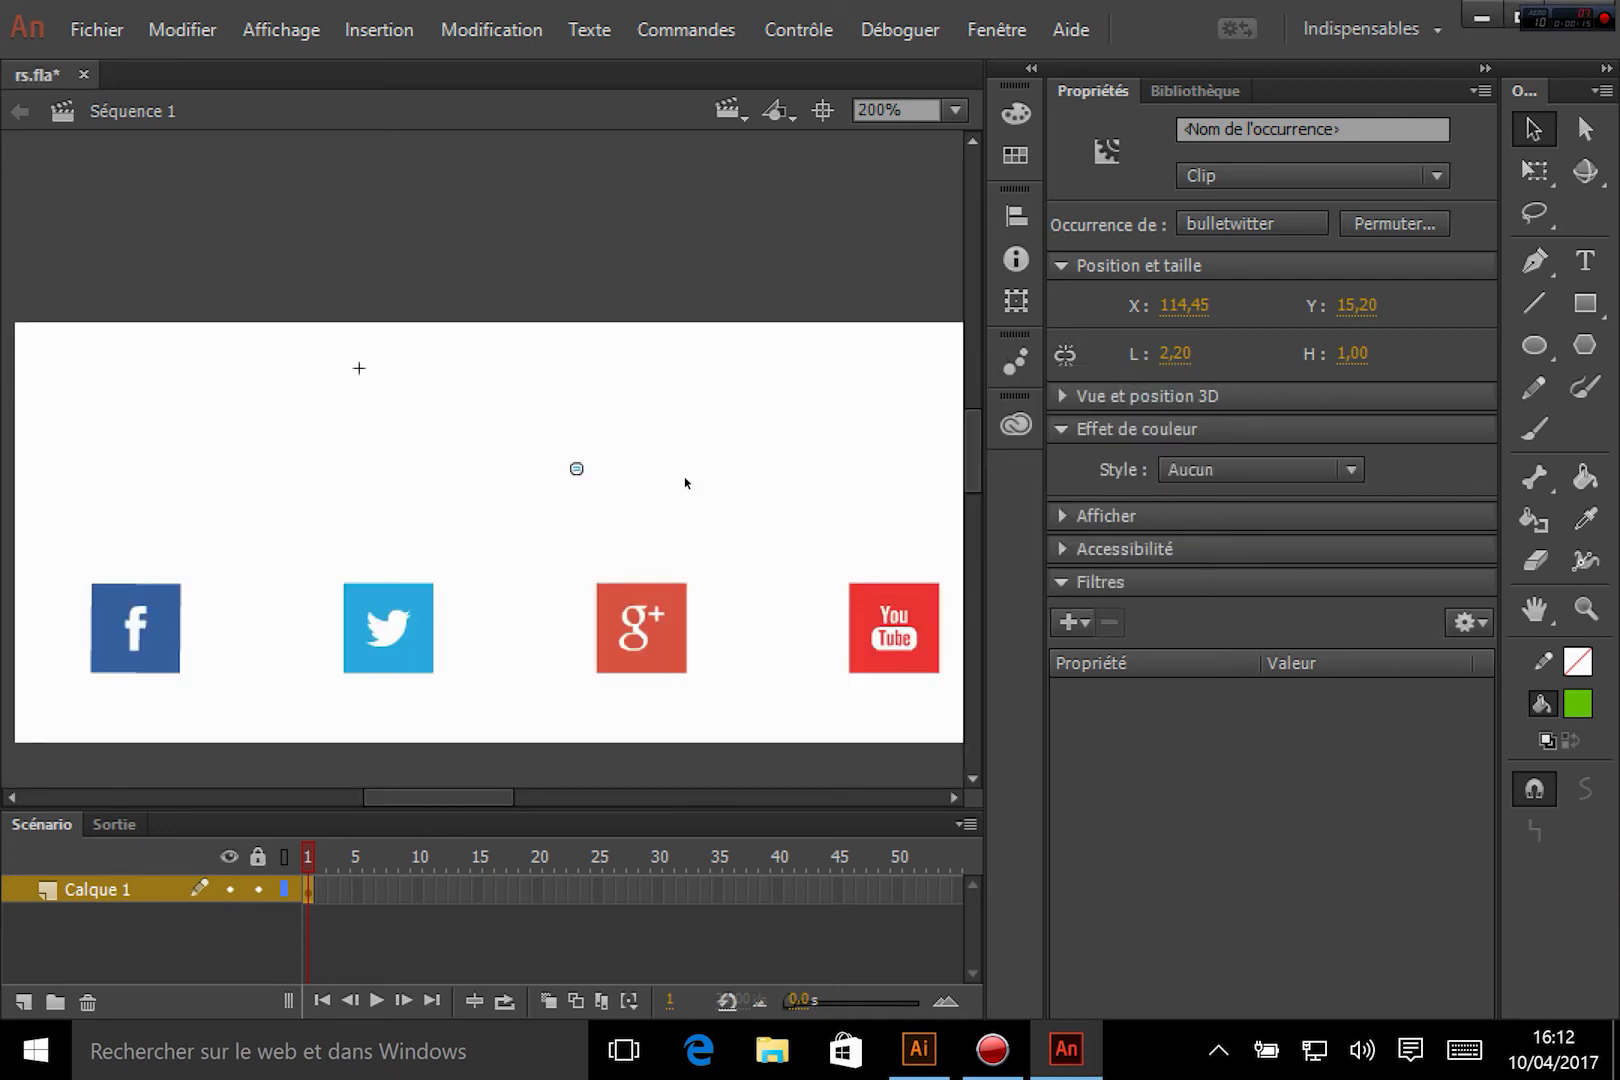
{"action": "double_click", "coordinate": [577, 471]}
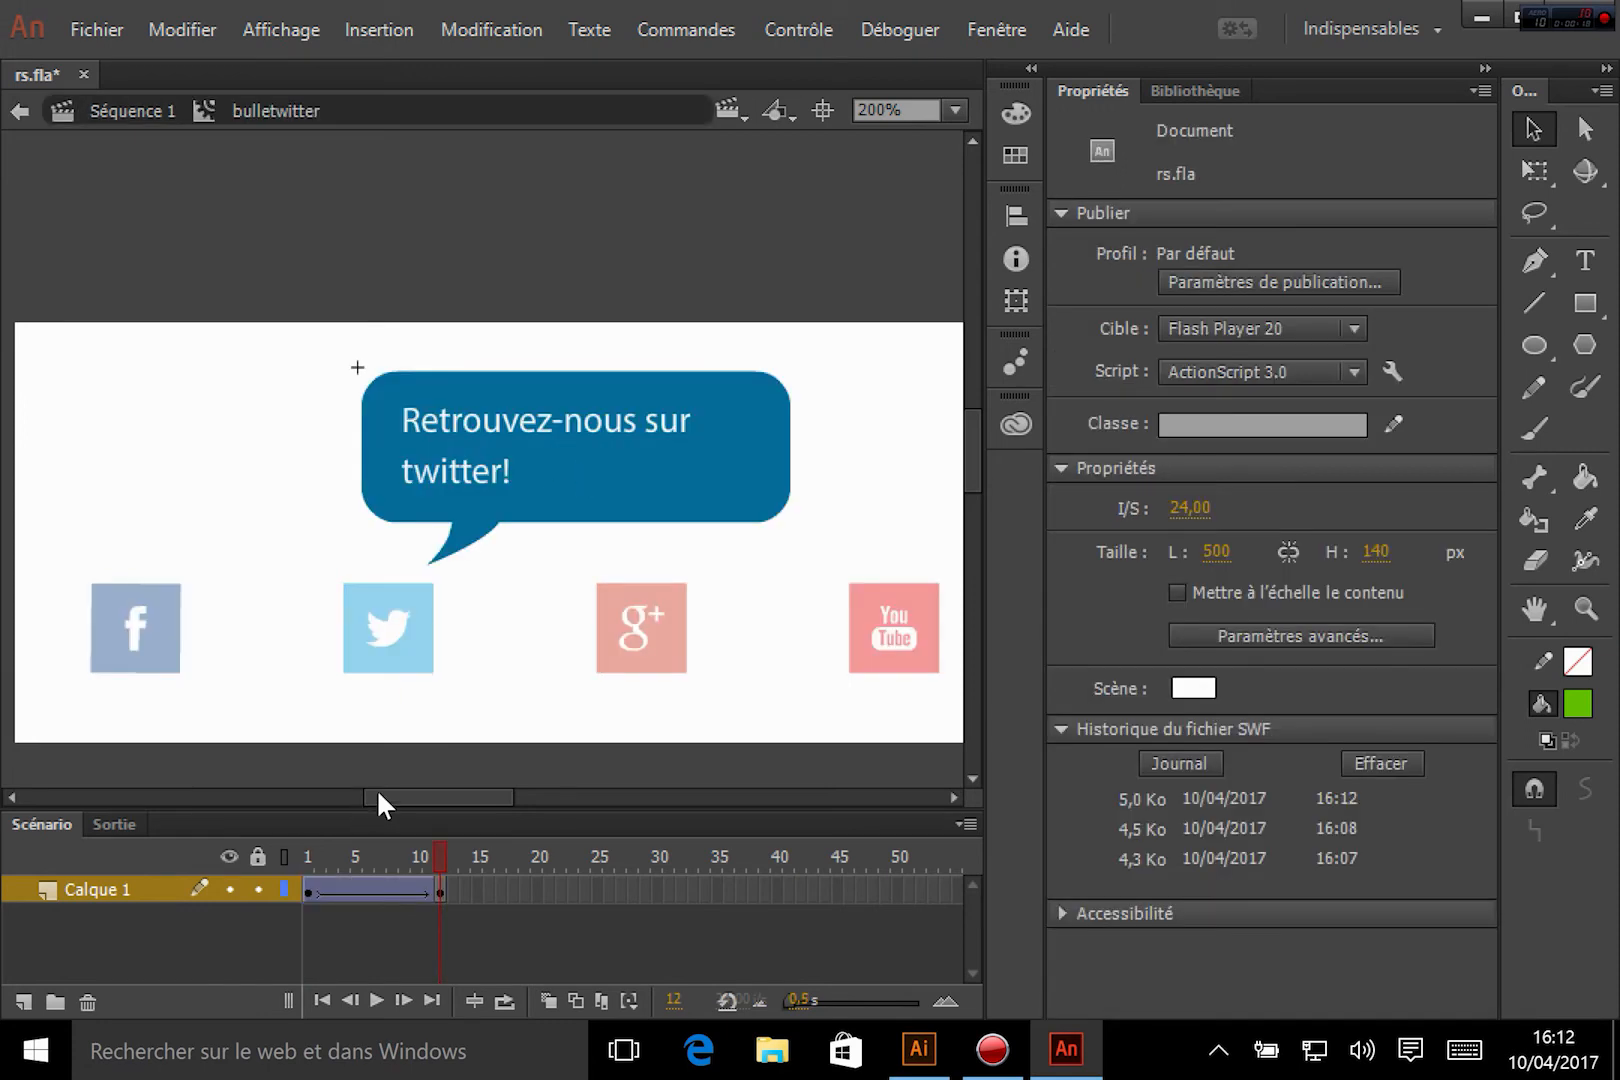
{"action": "left_click", "coordinate": [306, 889]}
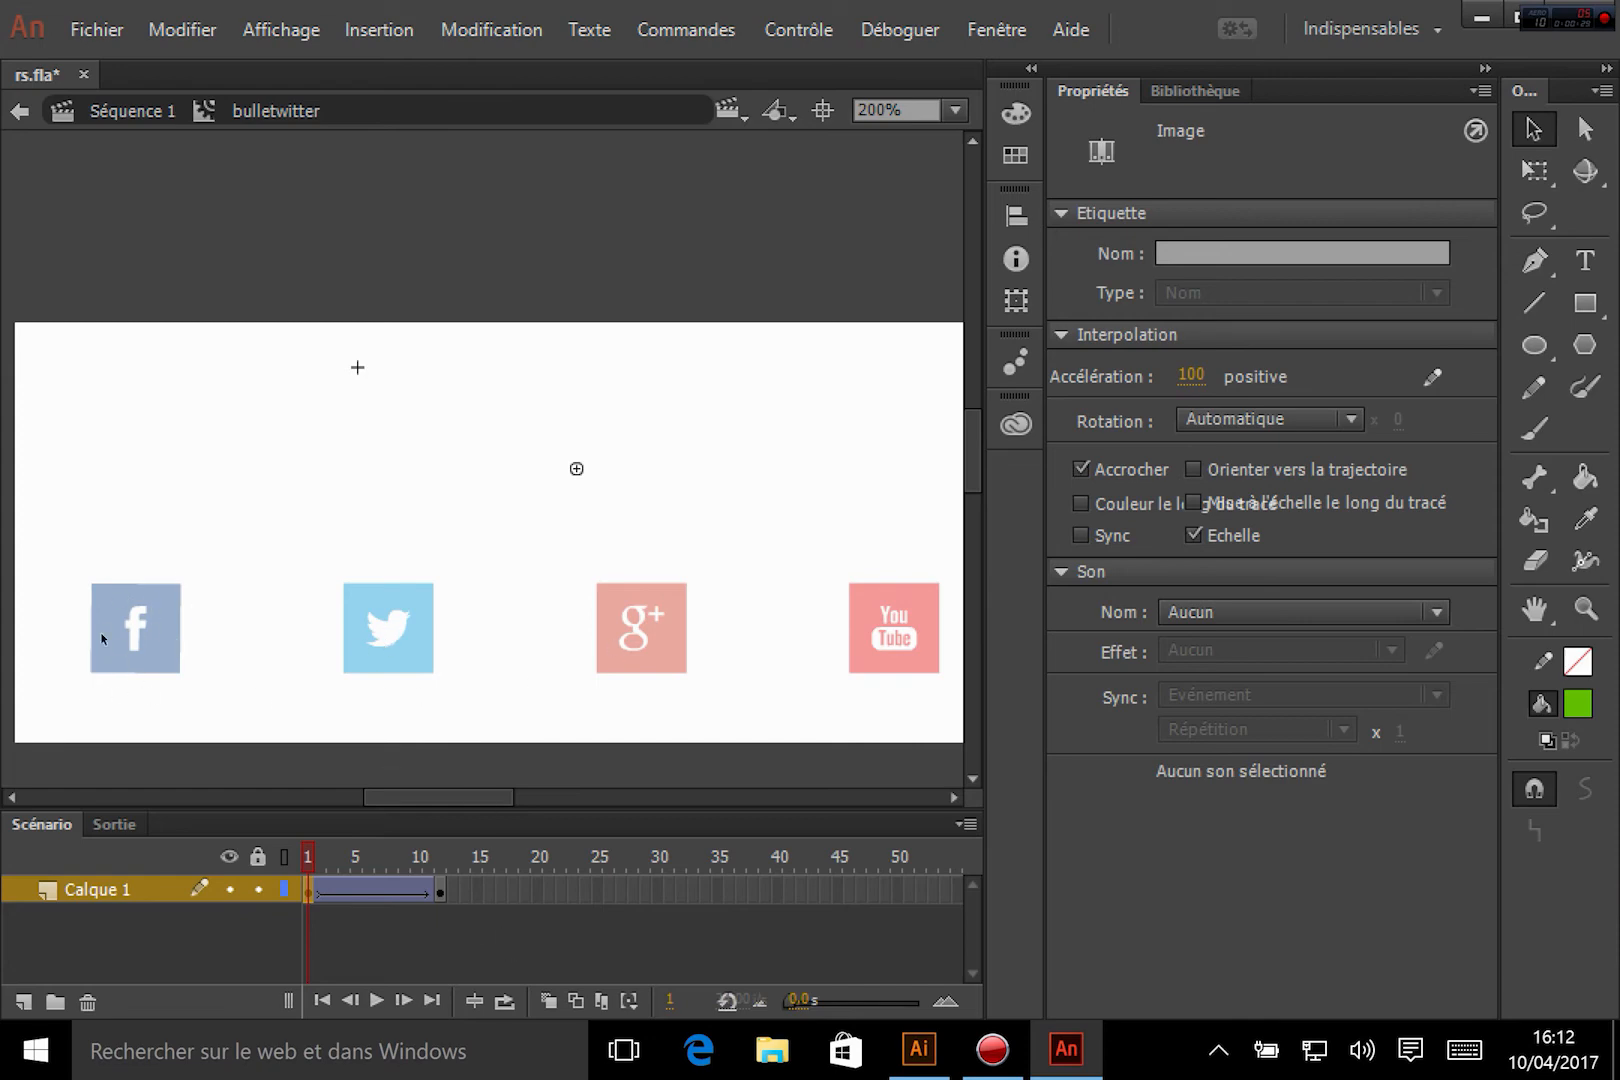
{"action": "left_click", "coordinate": [905, 30]}
{"action": "mouse_move", "coordinate": [990, 30]}
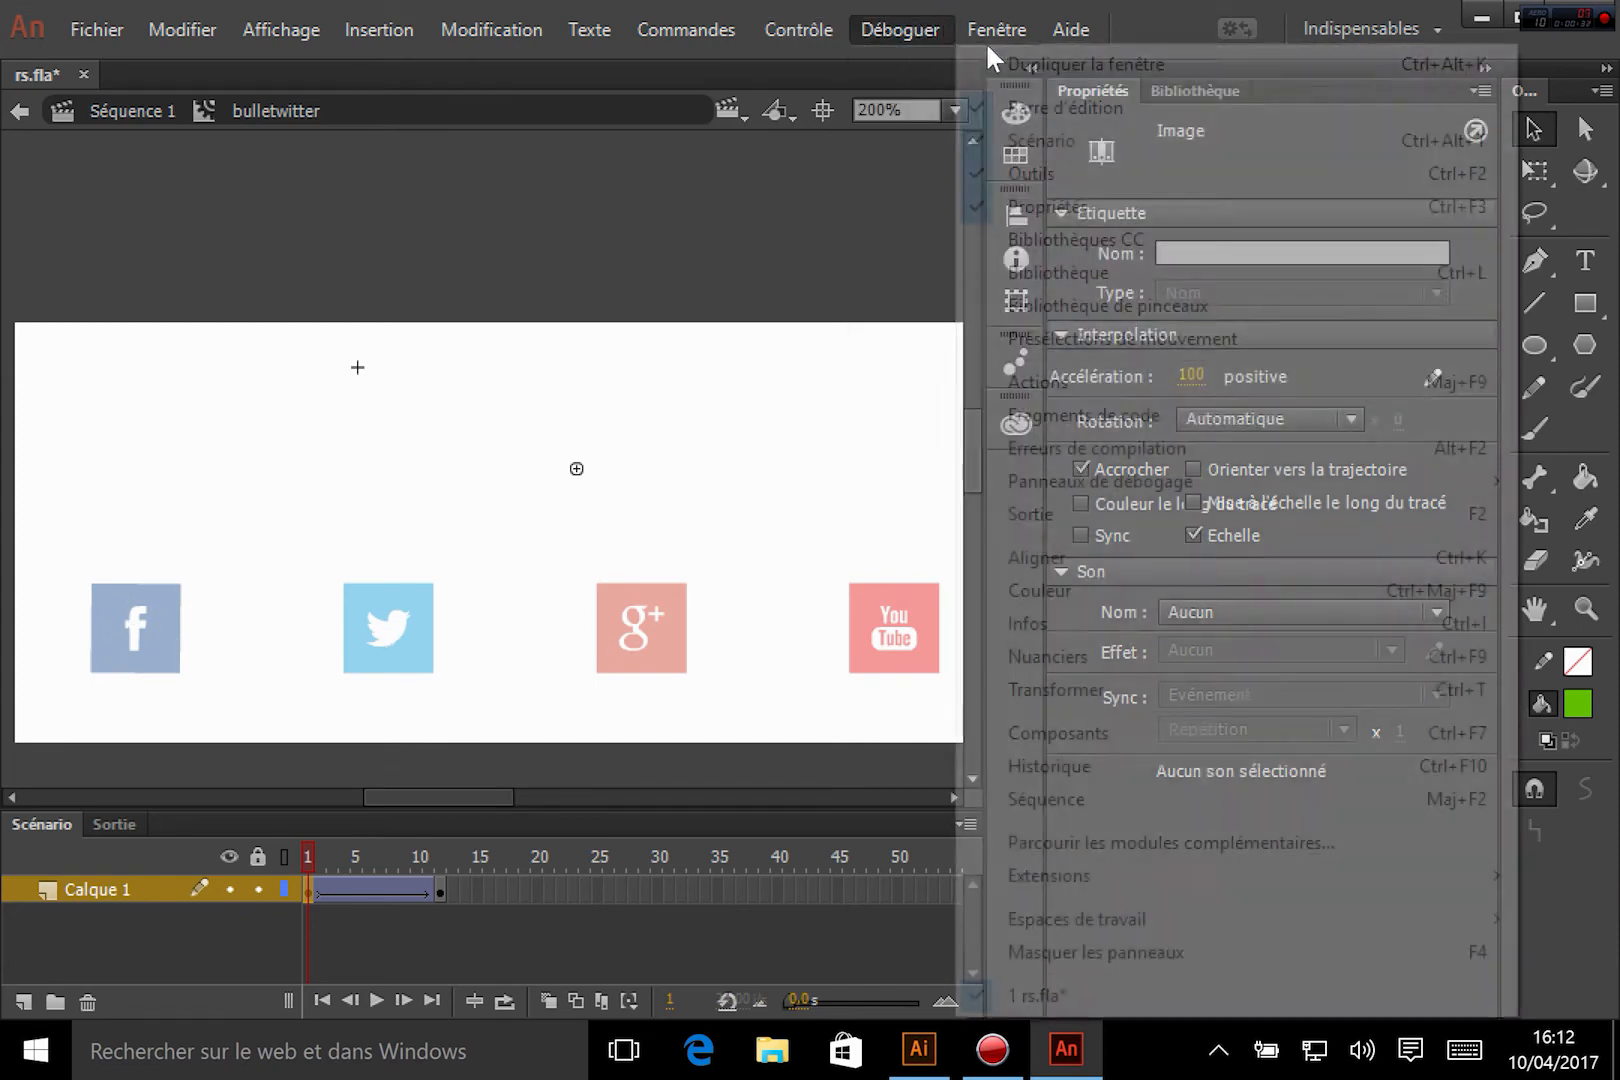
{"action": "left_click", "coordinate": [1058, 379]}
{"action": "type", "text": "st"}
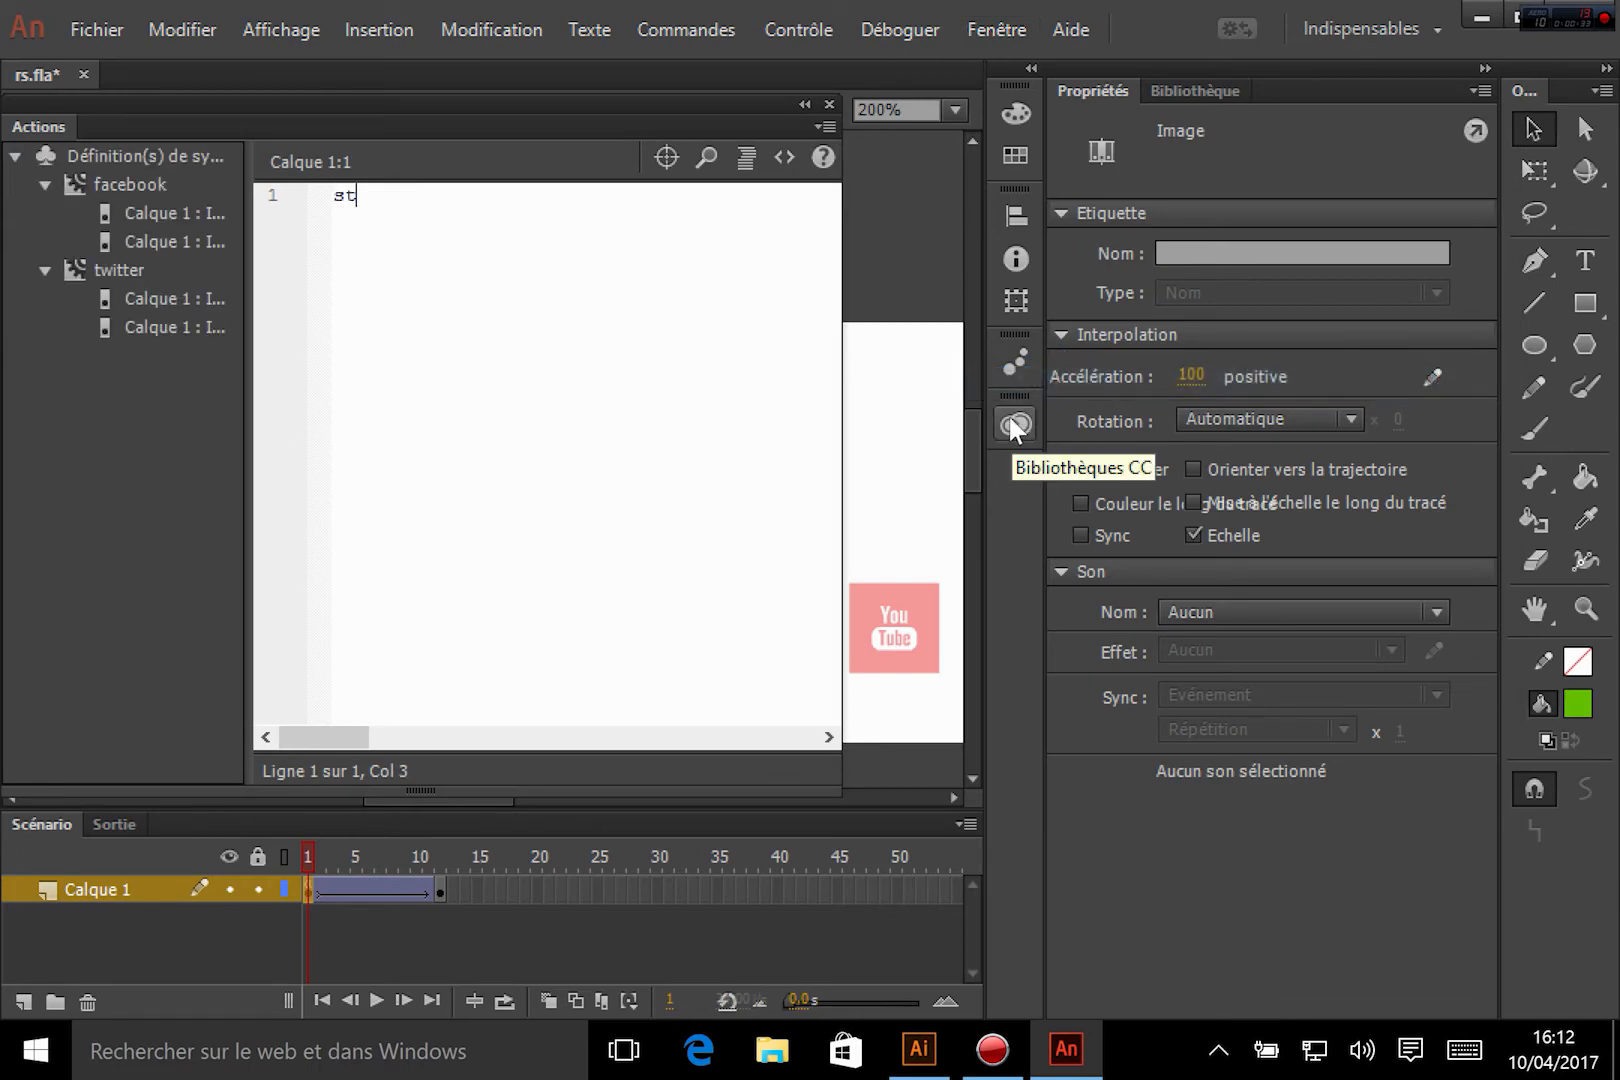
{"action": "type", "text": "op();"}
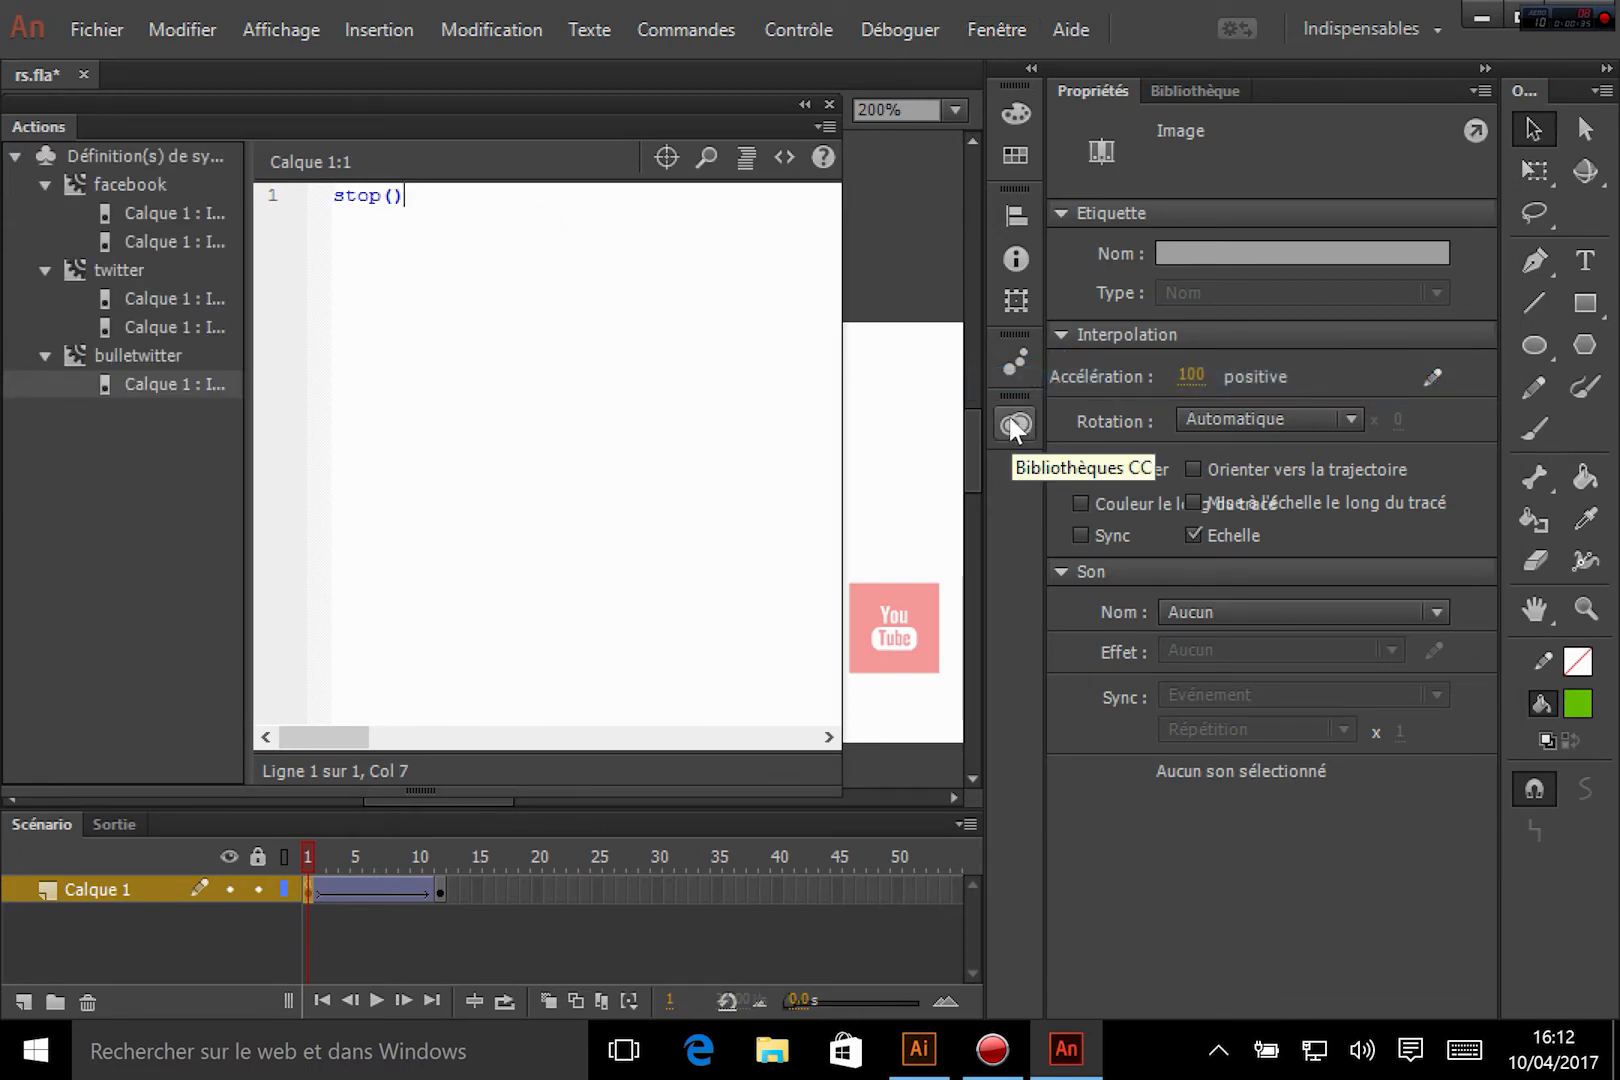
Step: Add a stop(); action to frame 12 of Calque 1 in bulletwitter and close the script editor
{"action": "left_click", "coordinate": [440, 889]}
{"action": "left_click", "coordinate": [401, 278]}
{"action": "type", "text": "stop()"}
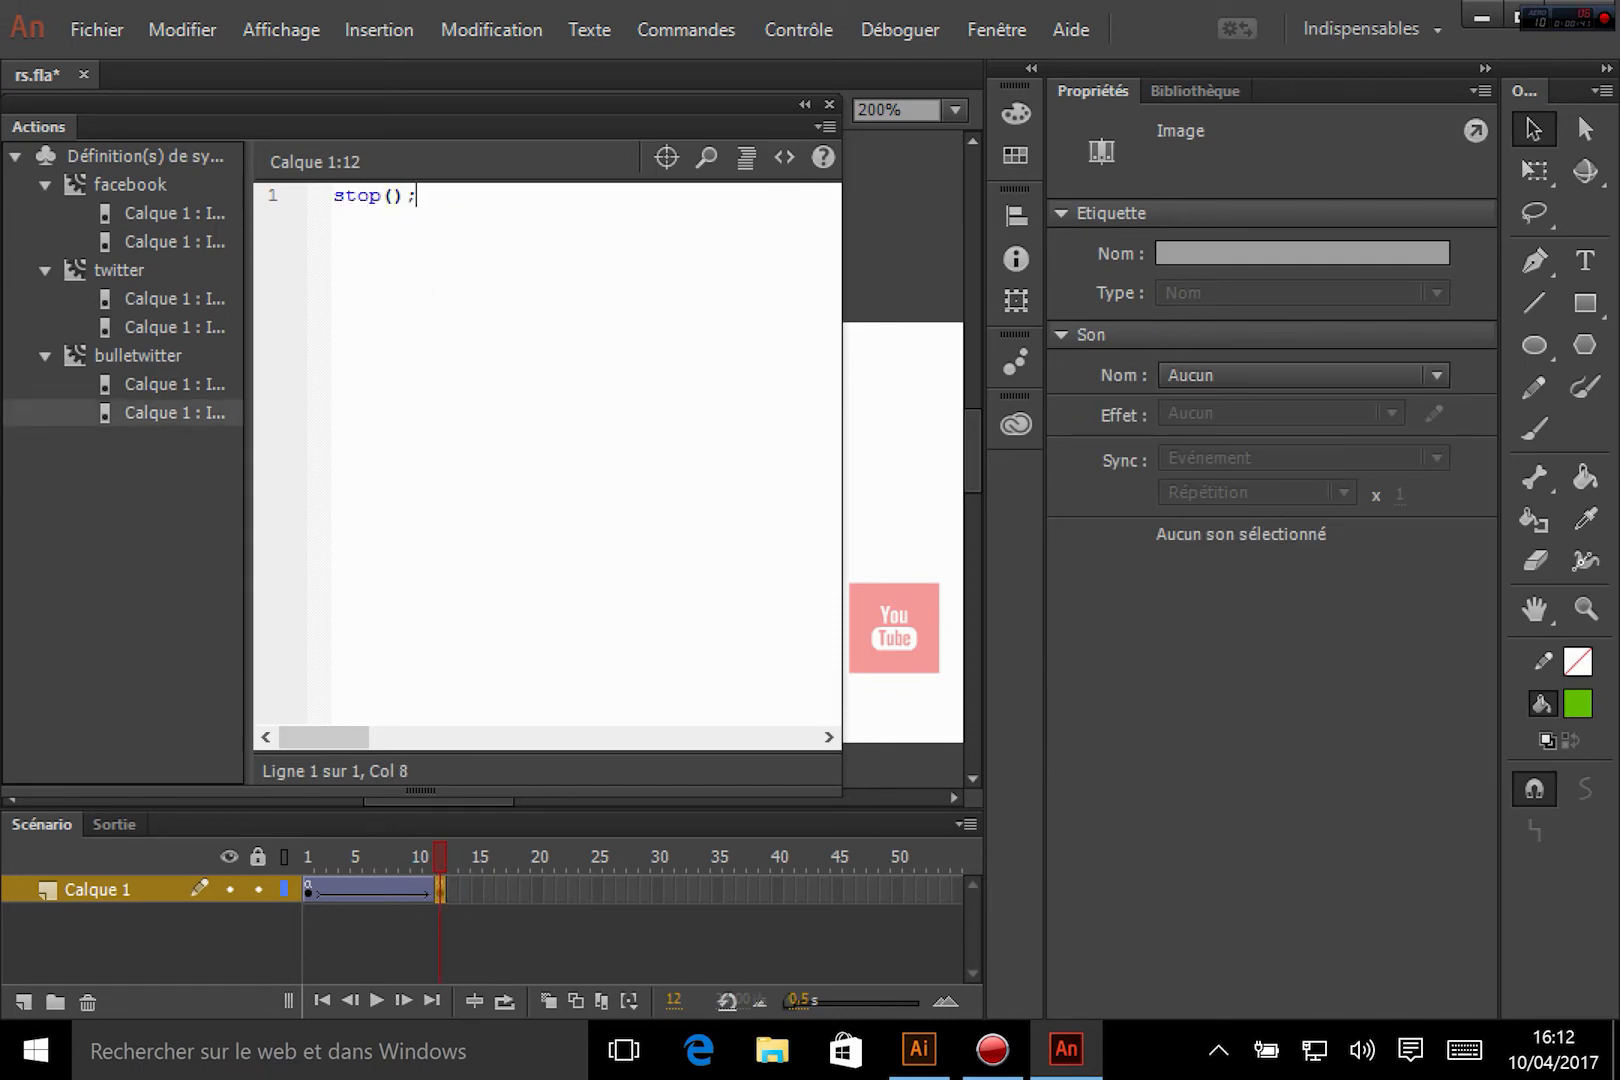
{"action": "left_click", "coordinate": [829, 104]}
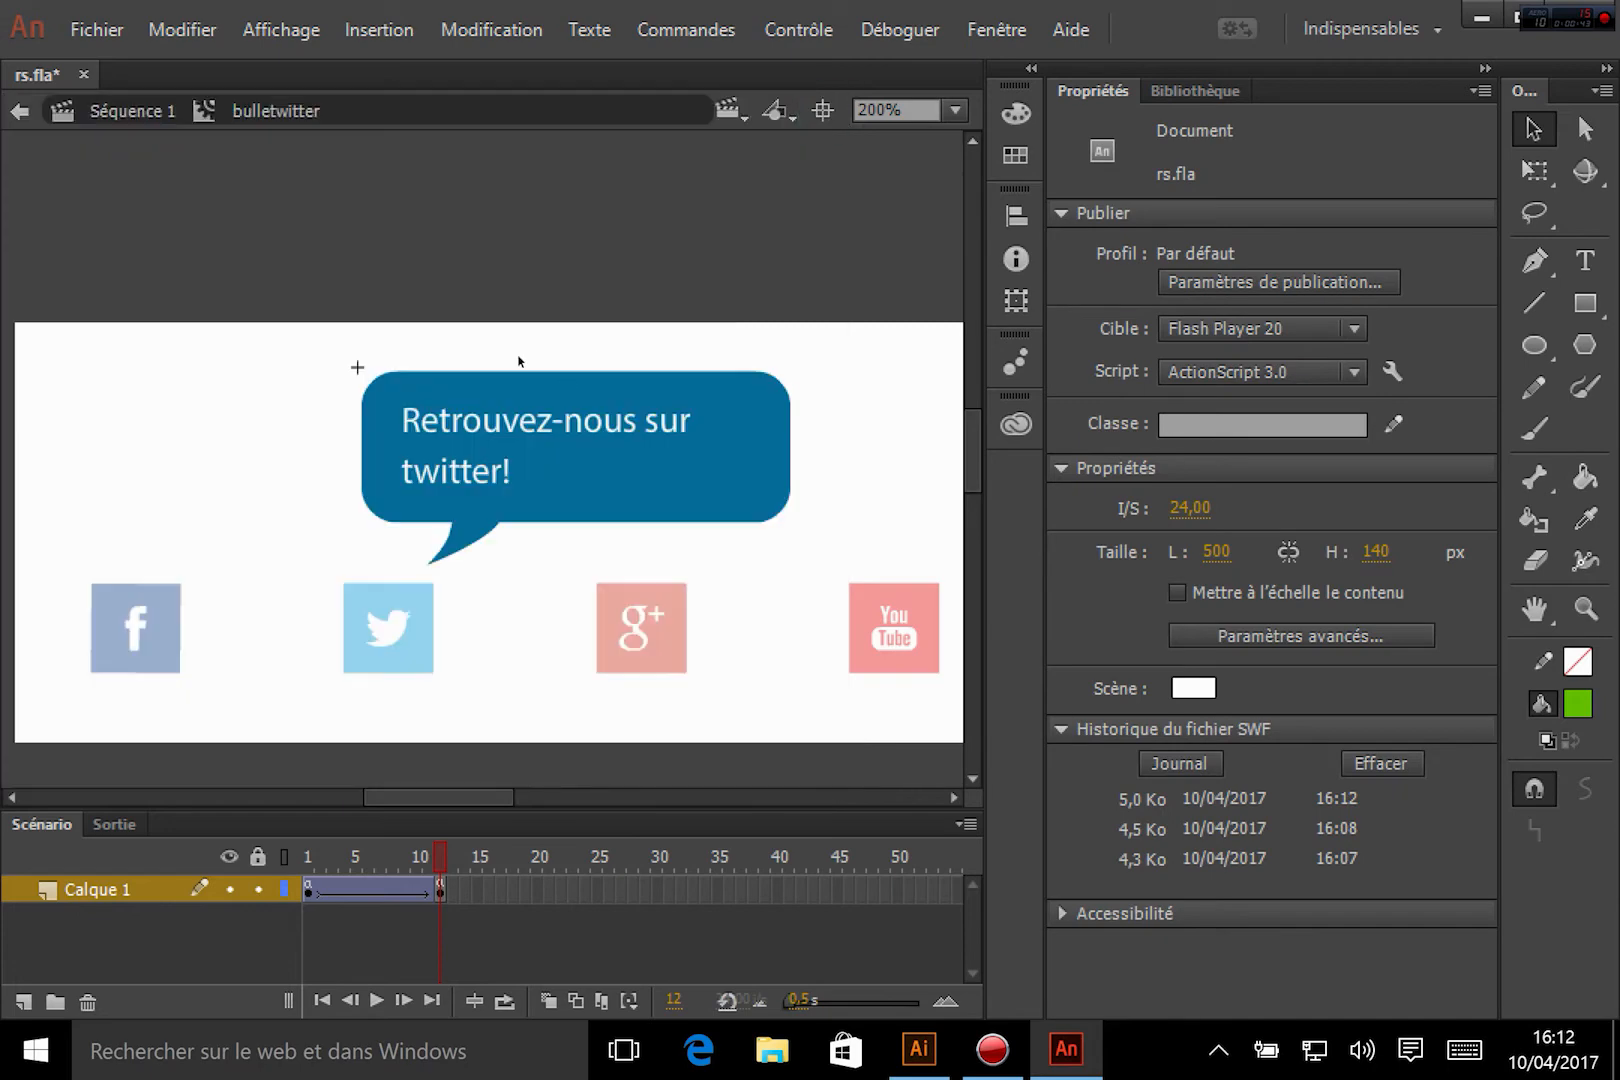
Step: Return to Séquence 1, open the shrunken bullefacebook clip above the Facebook icon for editing and select frame 1 of Calque 1
{"action": "double_click", "coordinate": [205, 214]}
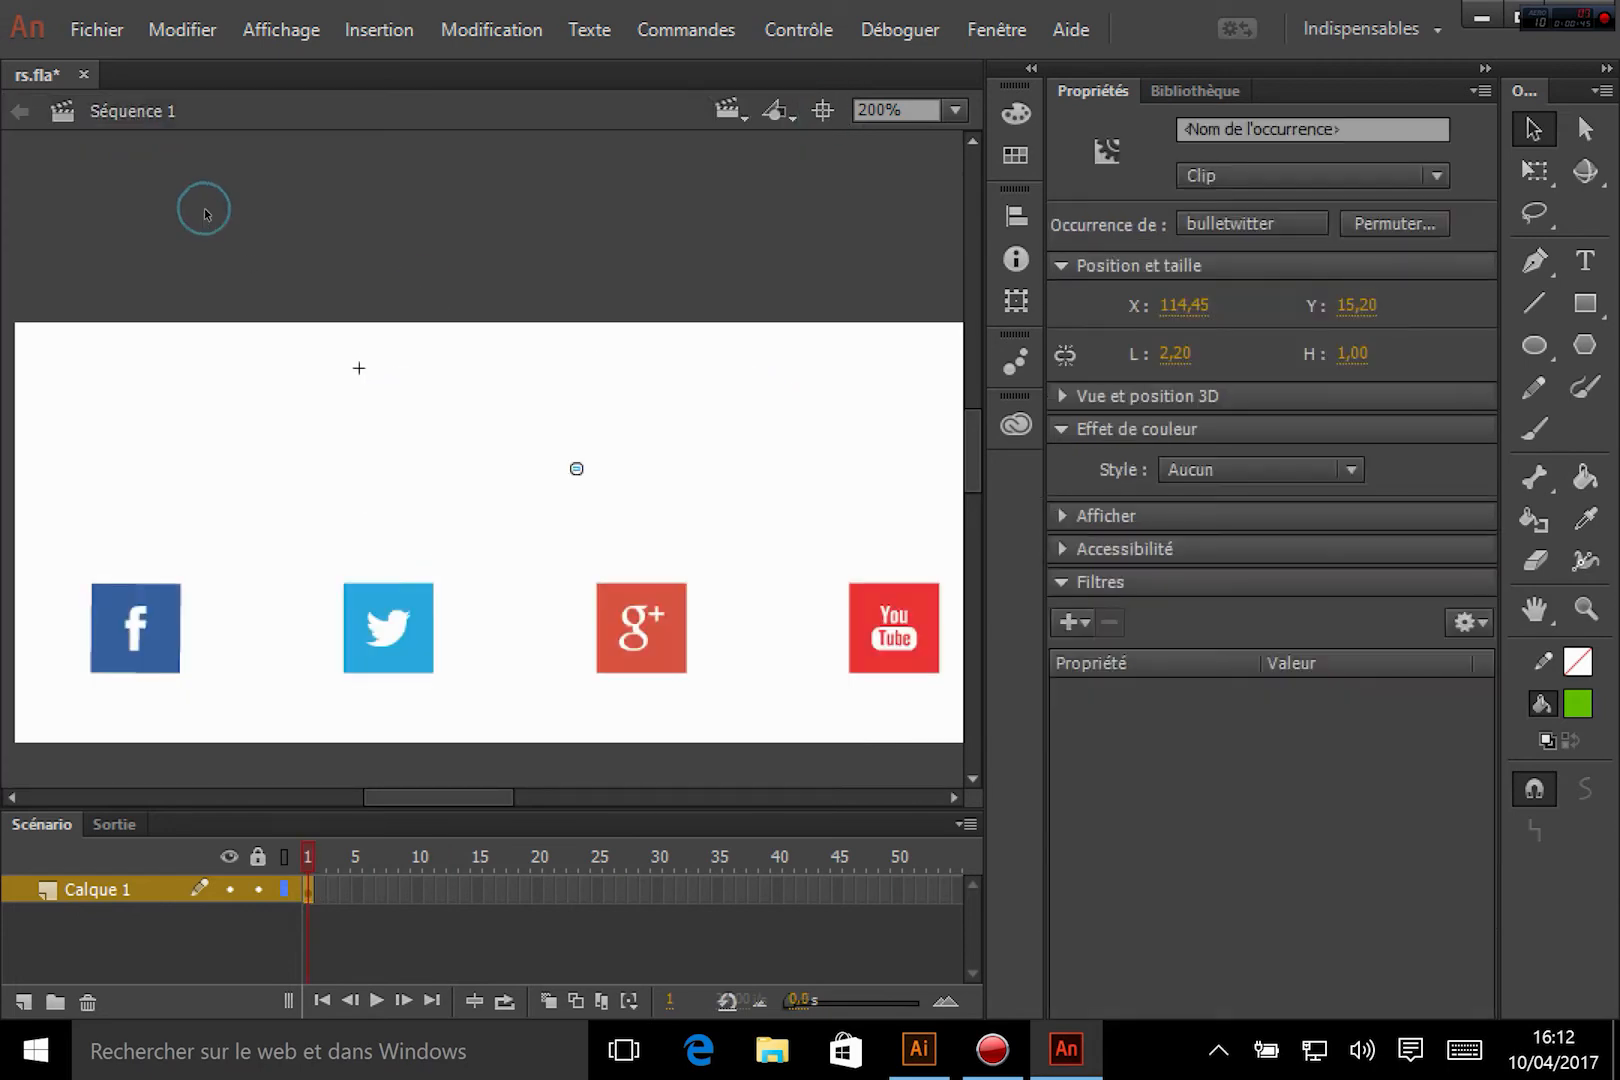
{"action": "left_click_drag", "start_coordinate": [80, 362], "coordinate": [219, 515]}
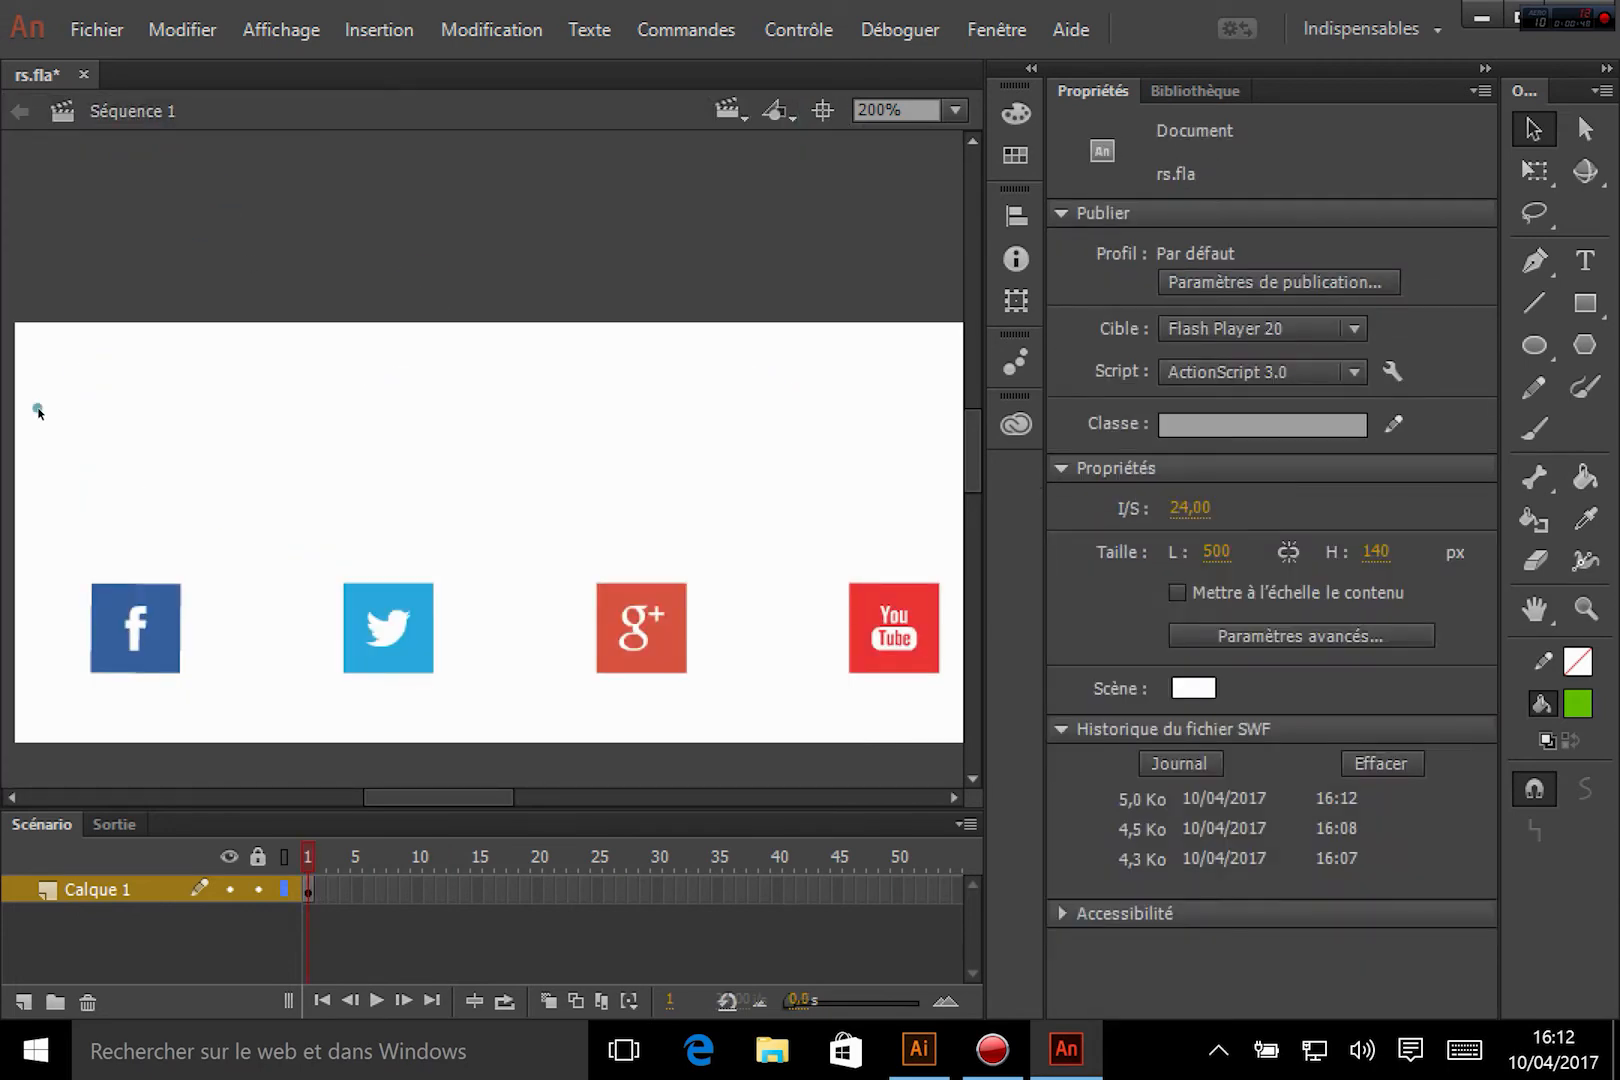
{"action": "left_click_drag", "start_coordinate": [23, 364], "coordinate": [342, 538]}
{"action": "left_click", "coordinate": [295, 521]}
{"action": "double_click", "coordinate": [309, 471]}
{"action": "left_click", "coordinate": [309, 892]}
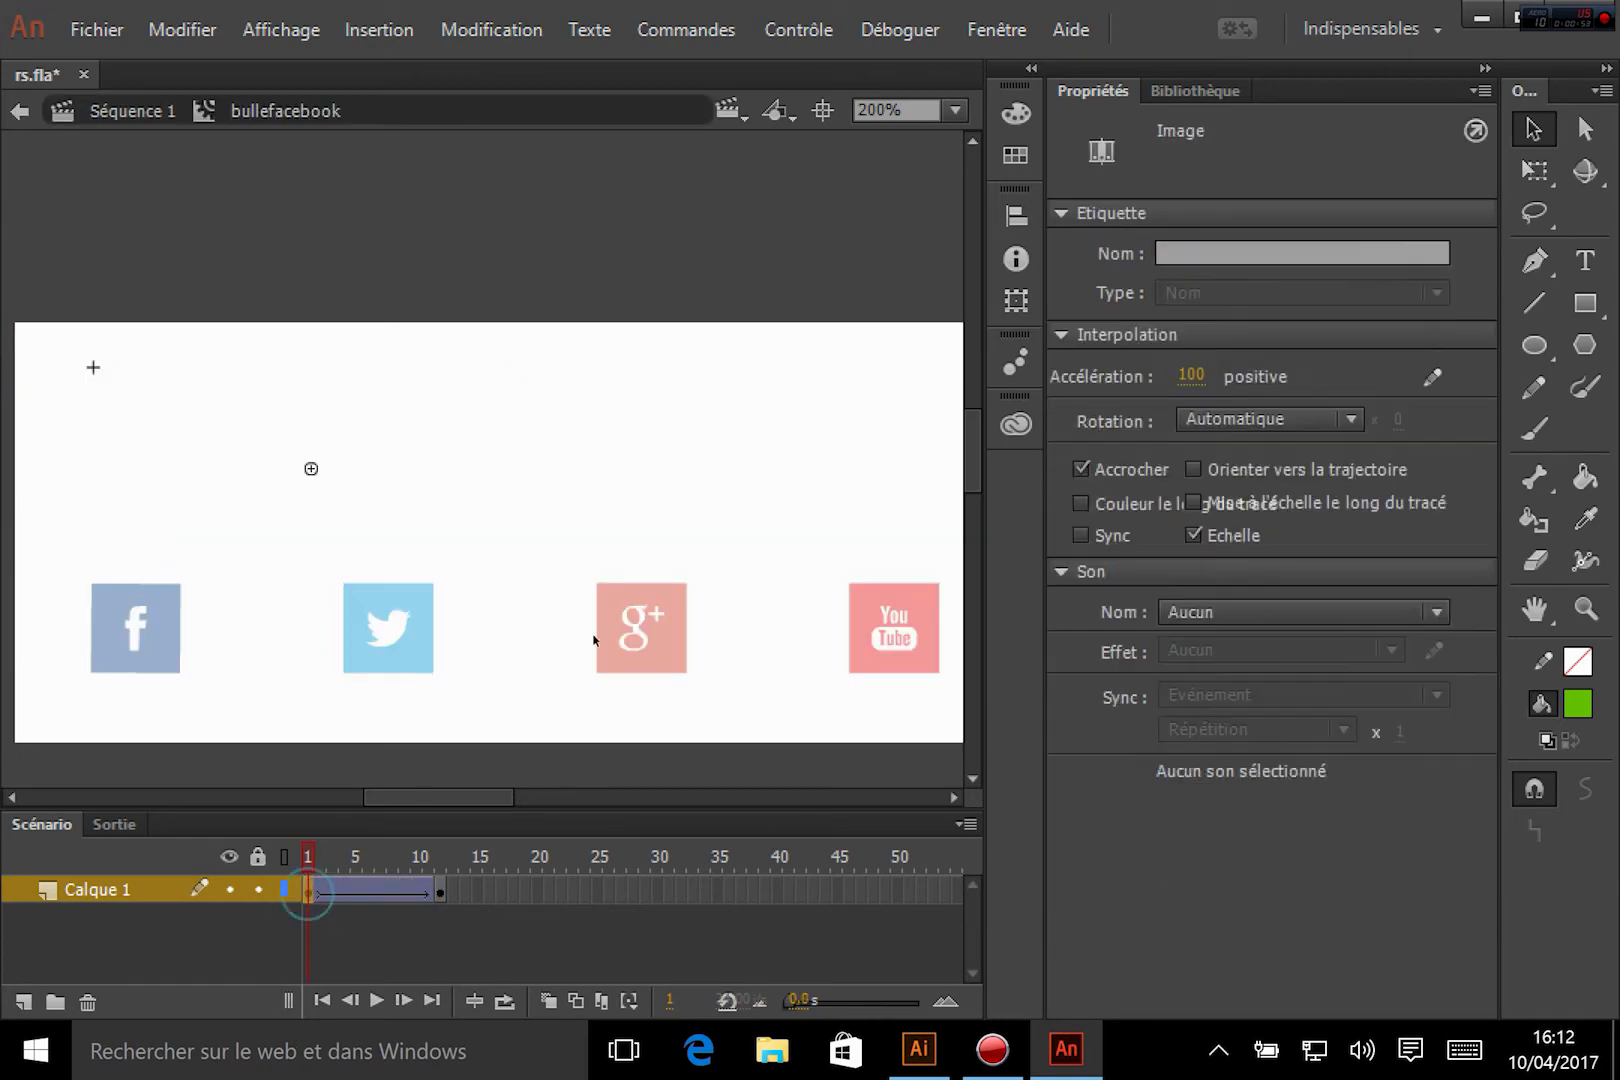
Step: Add a stop(); action to frame 1 of Calque 1 in the bullefacebook clip
{"action": "left_click", "coordinate": [985, 27]}
{"action": "left_click", "coordinate": [1085, 388]}
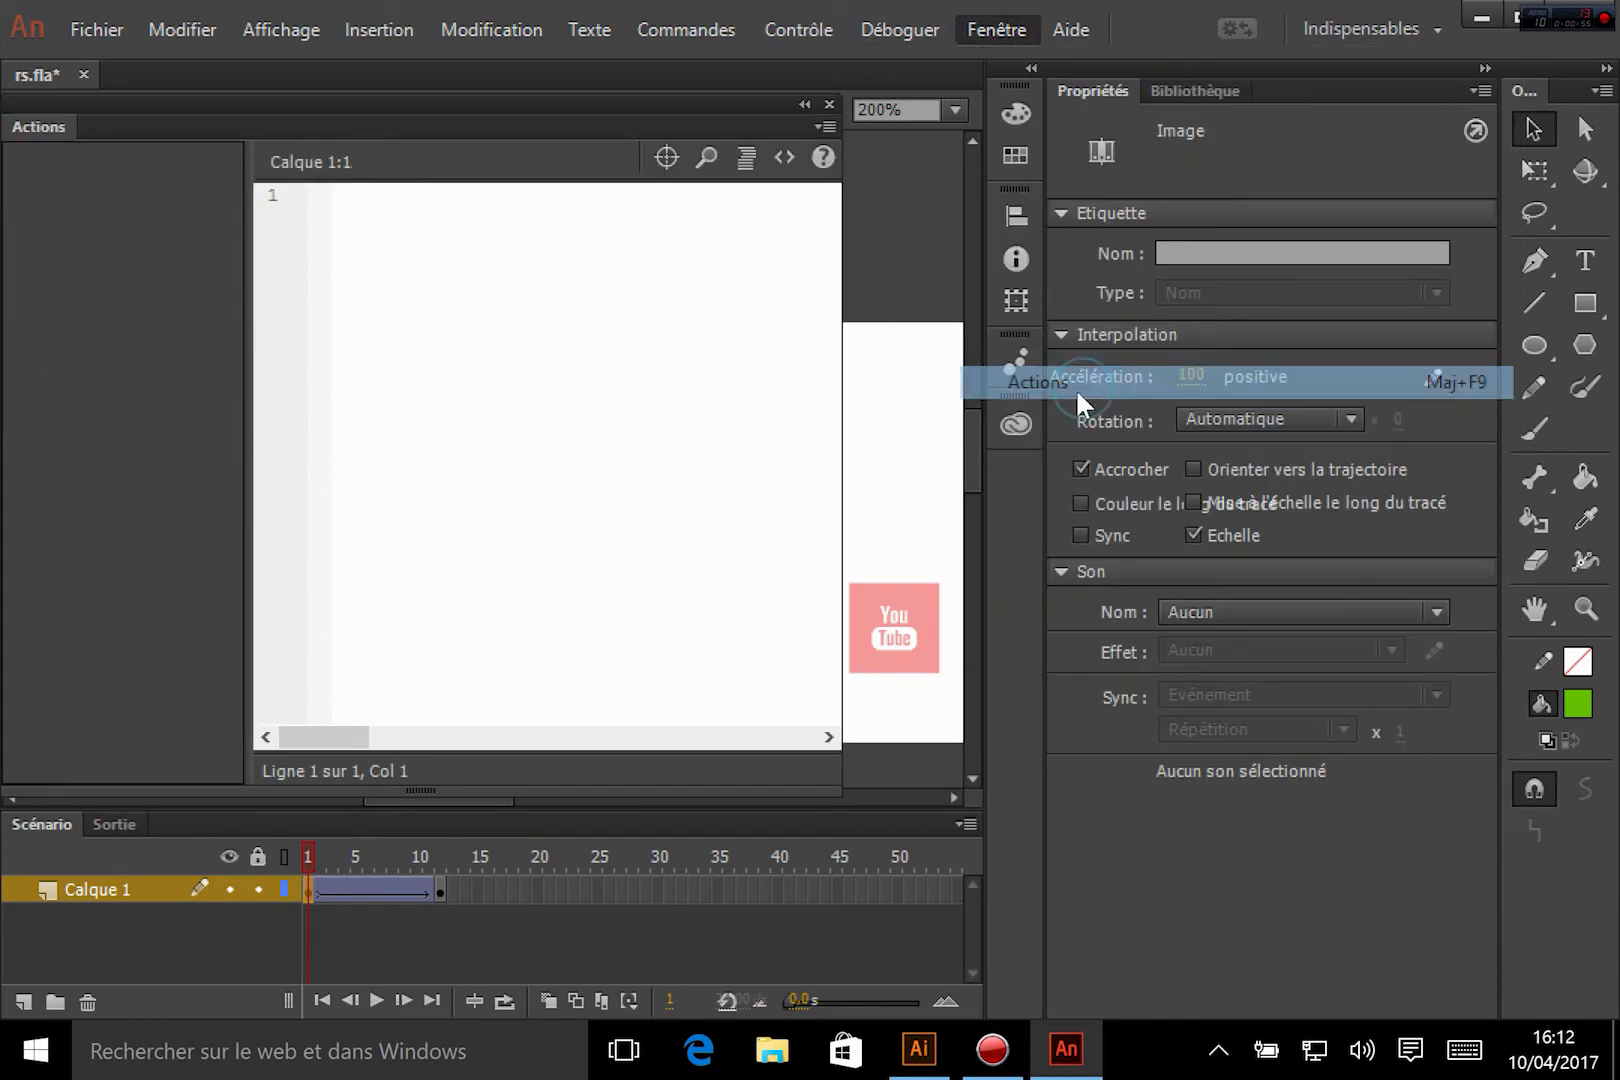
{"action": "type", "text": "stop();"}
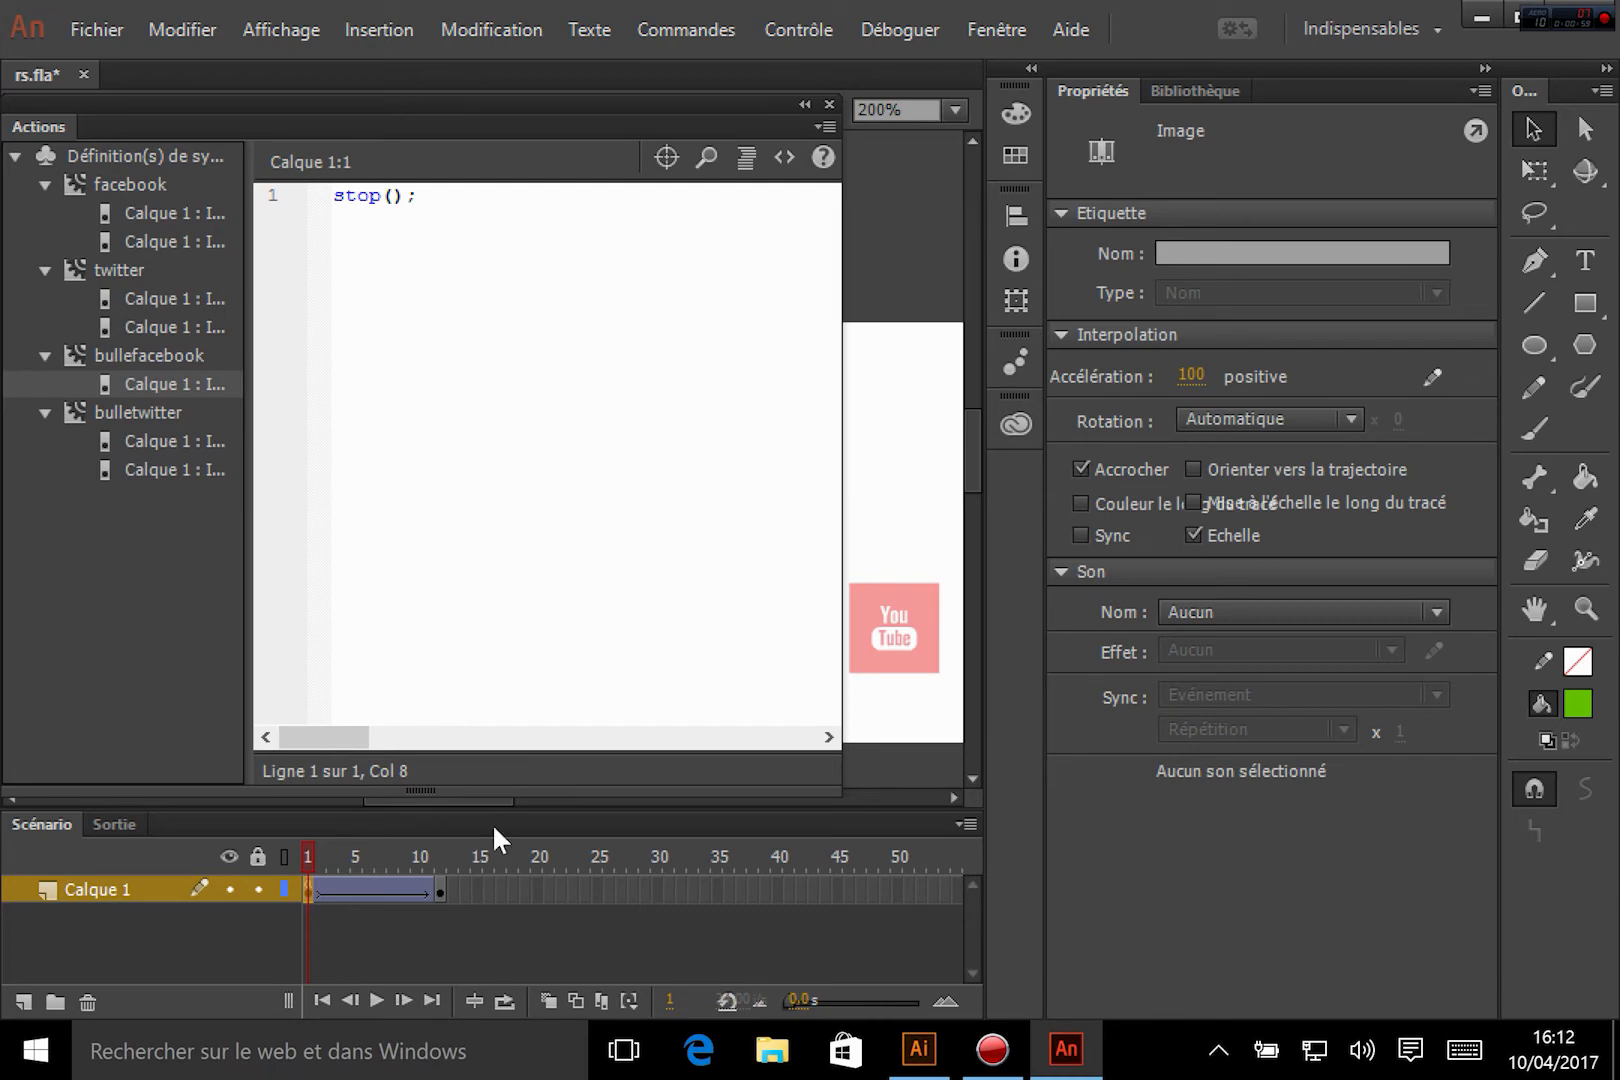
Step: Add a stop(); action to frame 12 of Calque 1 in bullefacebook and save the file
{"action": "left_click", "coordinate": [440, 893]}
{"action": "left_click", "coordinate": [409, 361]}
{"action": "type", "text": "s"}
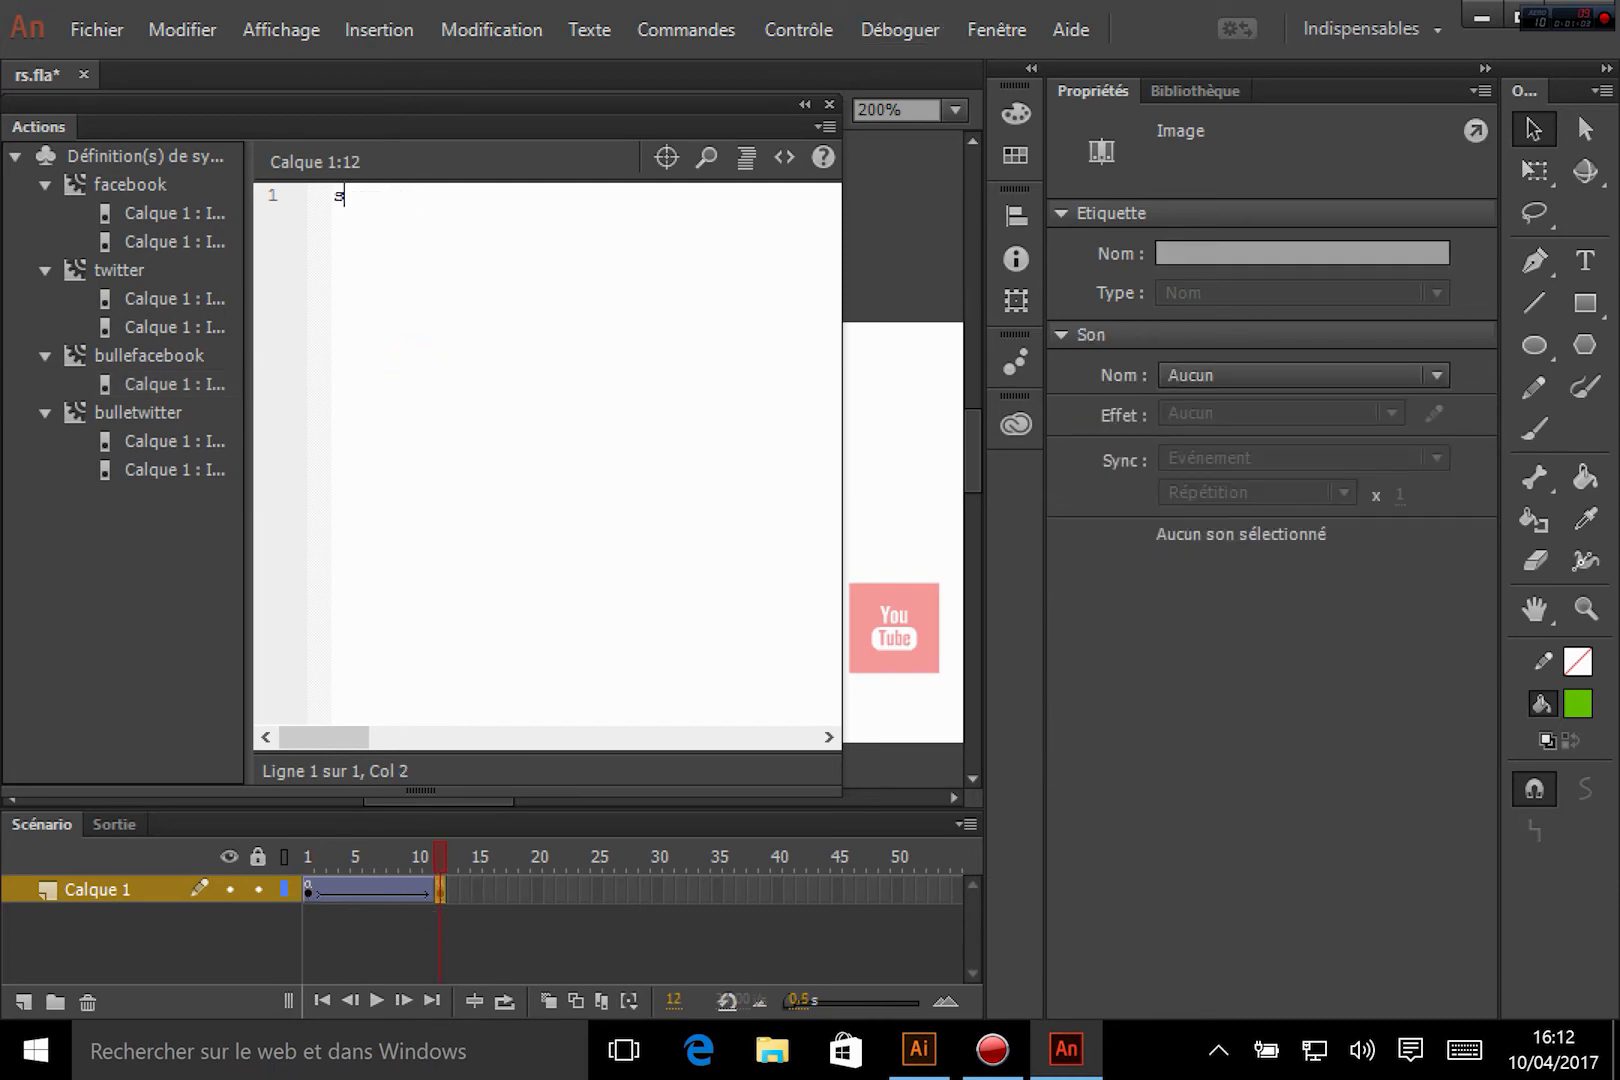
{"action": "type", "text": "top()"}
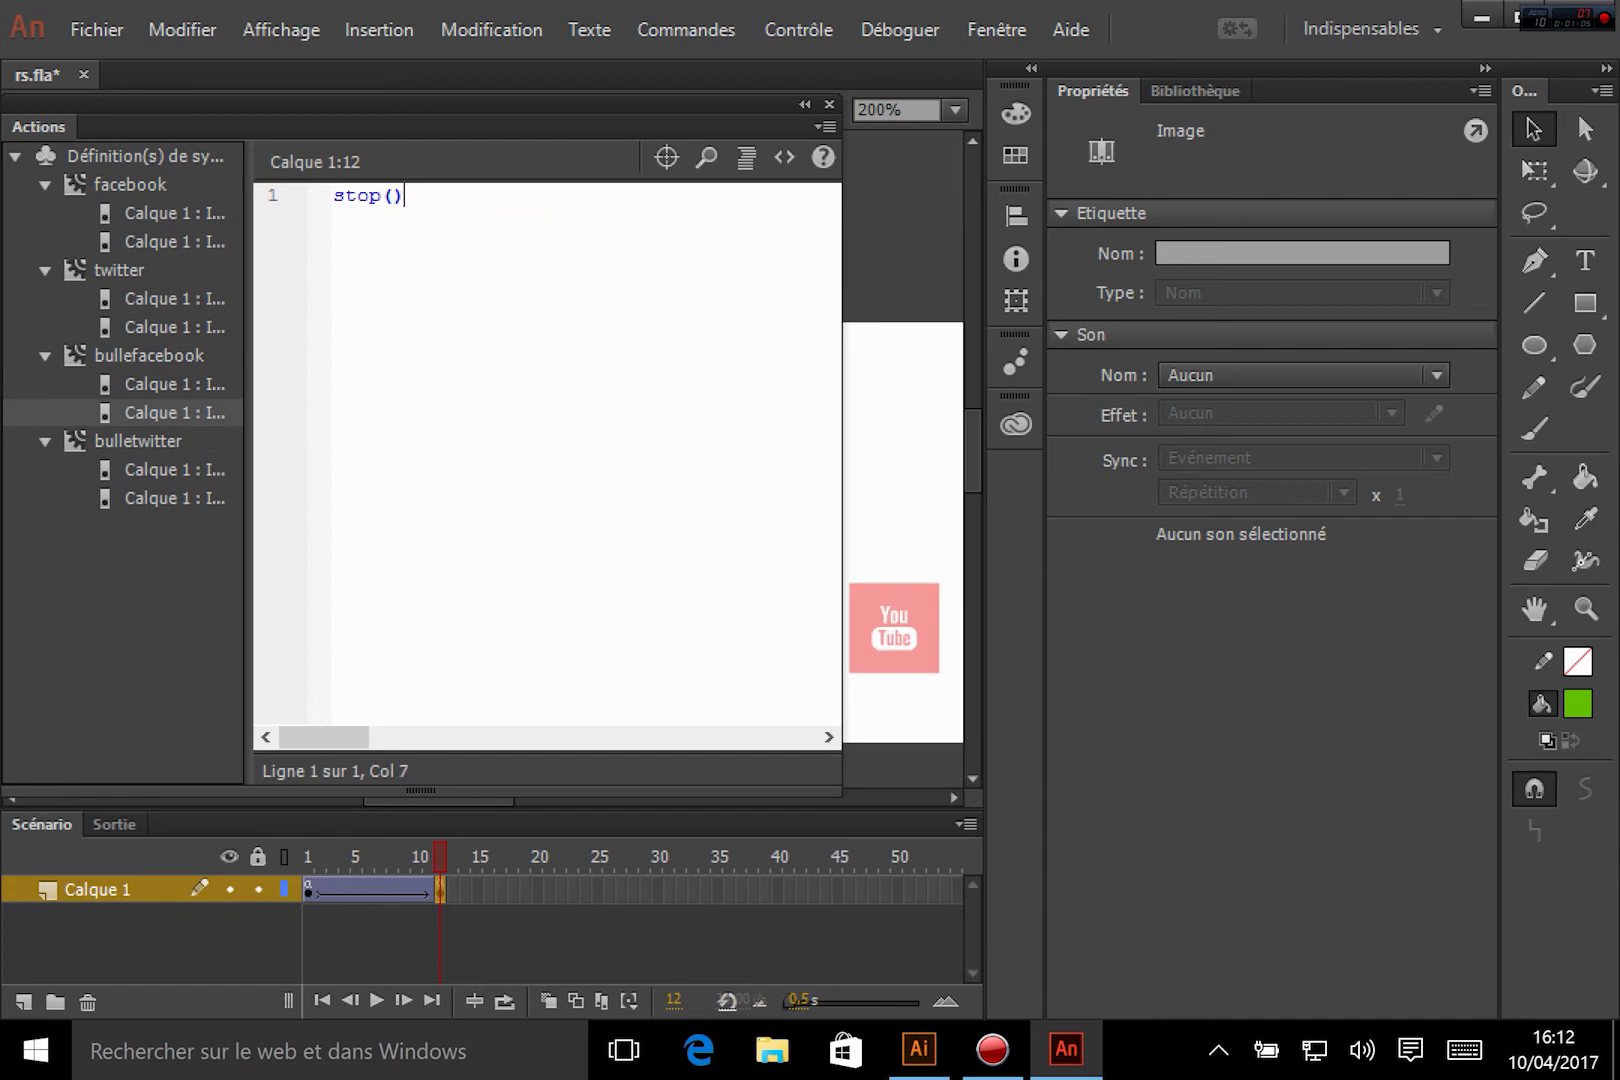
{"action": "type", "text": ";"}
{"action": "key", "text": "Return"}
{"action": "key", "text": "ctrl+s"}
Step: Test the movie, close the script editor and return to Séquence 1
{"action": "key", "text": "ctrl+Return"}
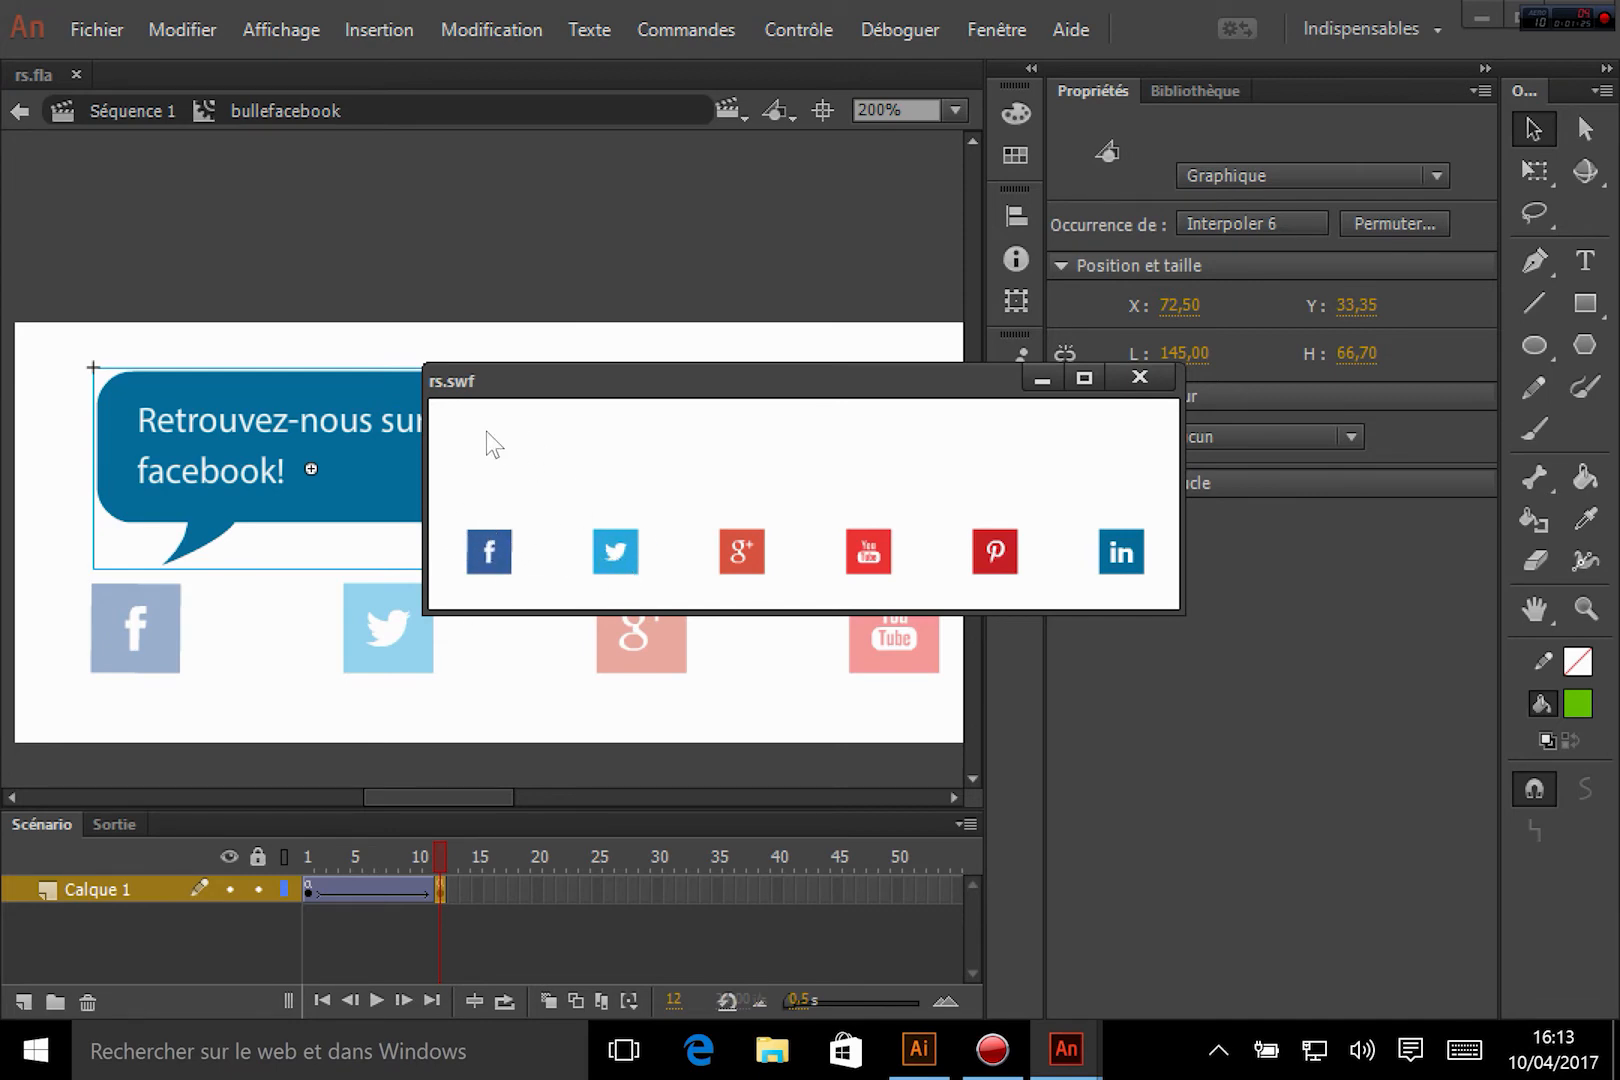
{"action": "left_click", "coordinate": [1139, 377]}
{"action": "key", "text": "F9"}
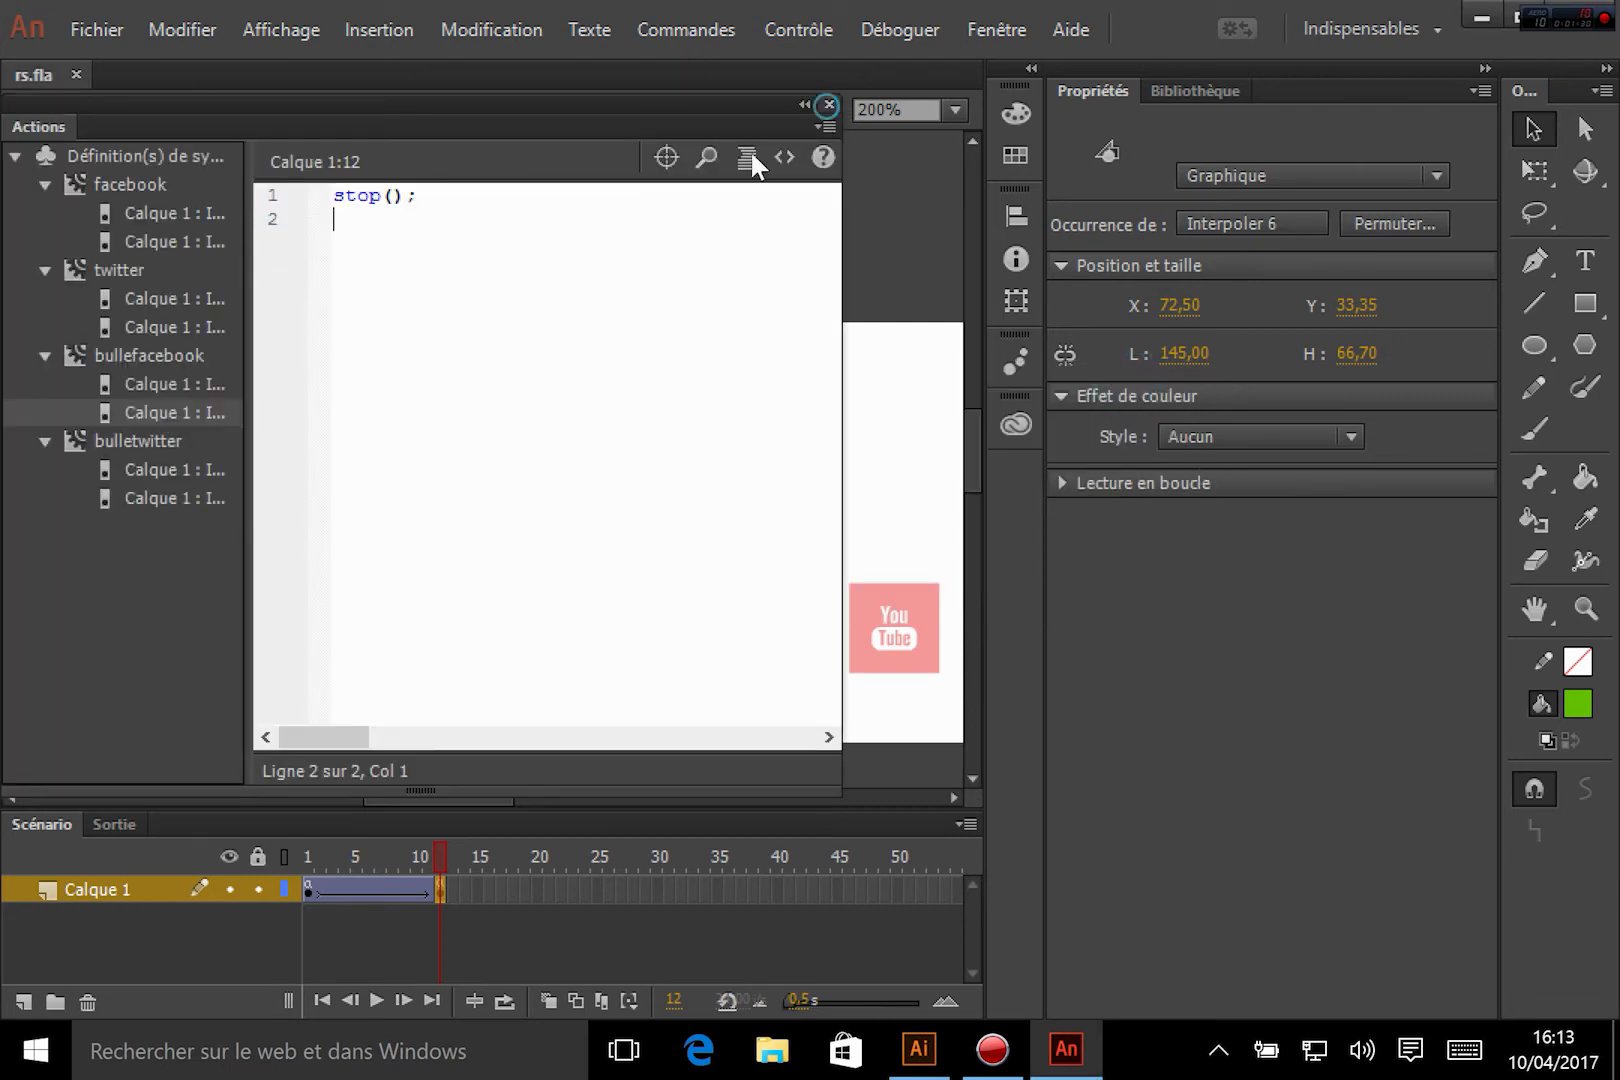
{"action": "left_click", "coordinate": [826, 105]}
{"action": "double_click", "coordinate": [473, 247]}
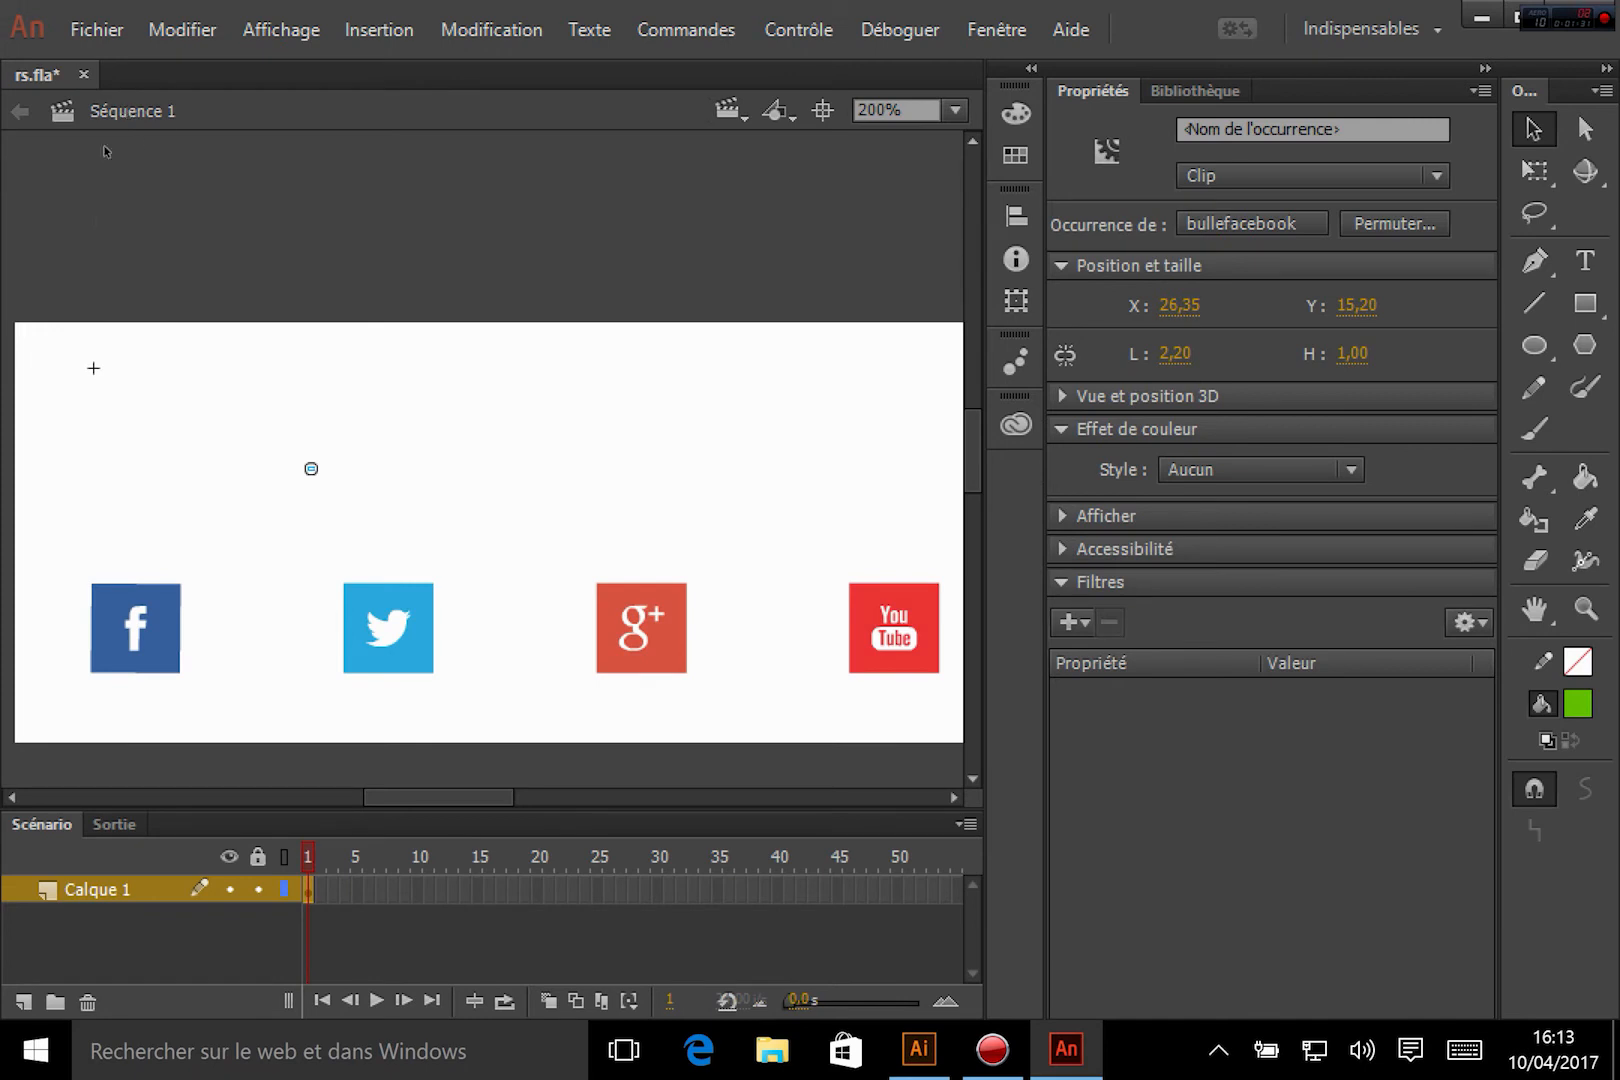
Step: Give the Facebook icon clip on the stage the instance name facebook
{"action": "left_click", "coordinate": [140, 635]}
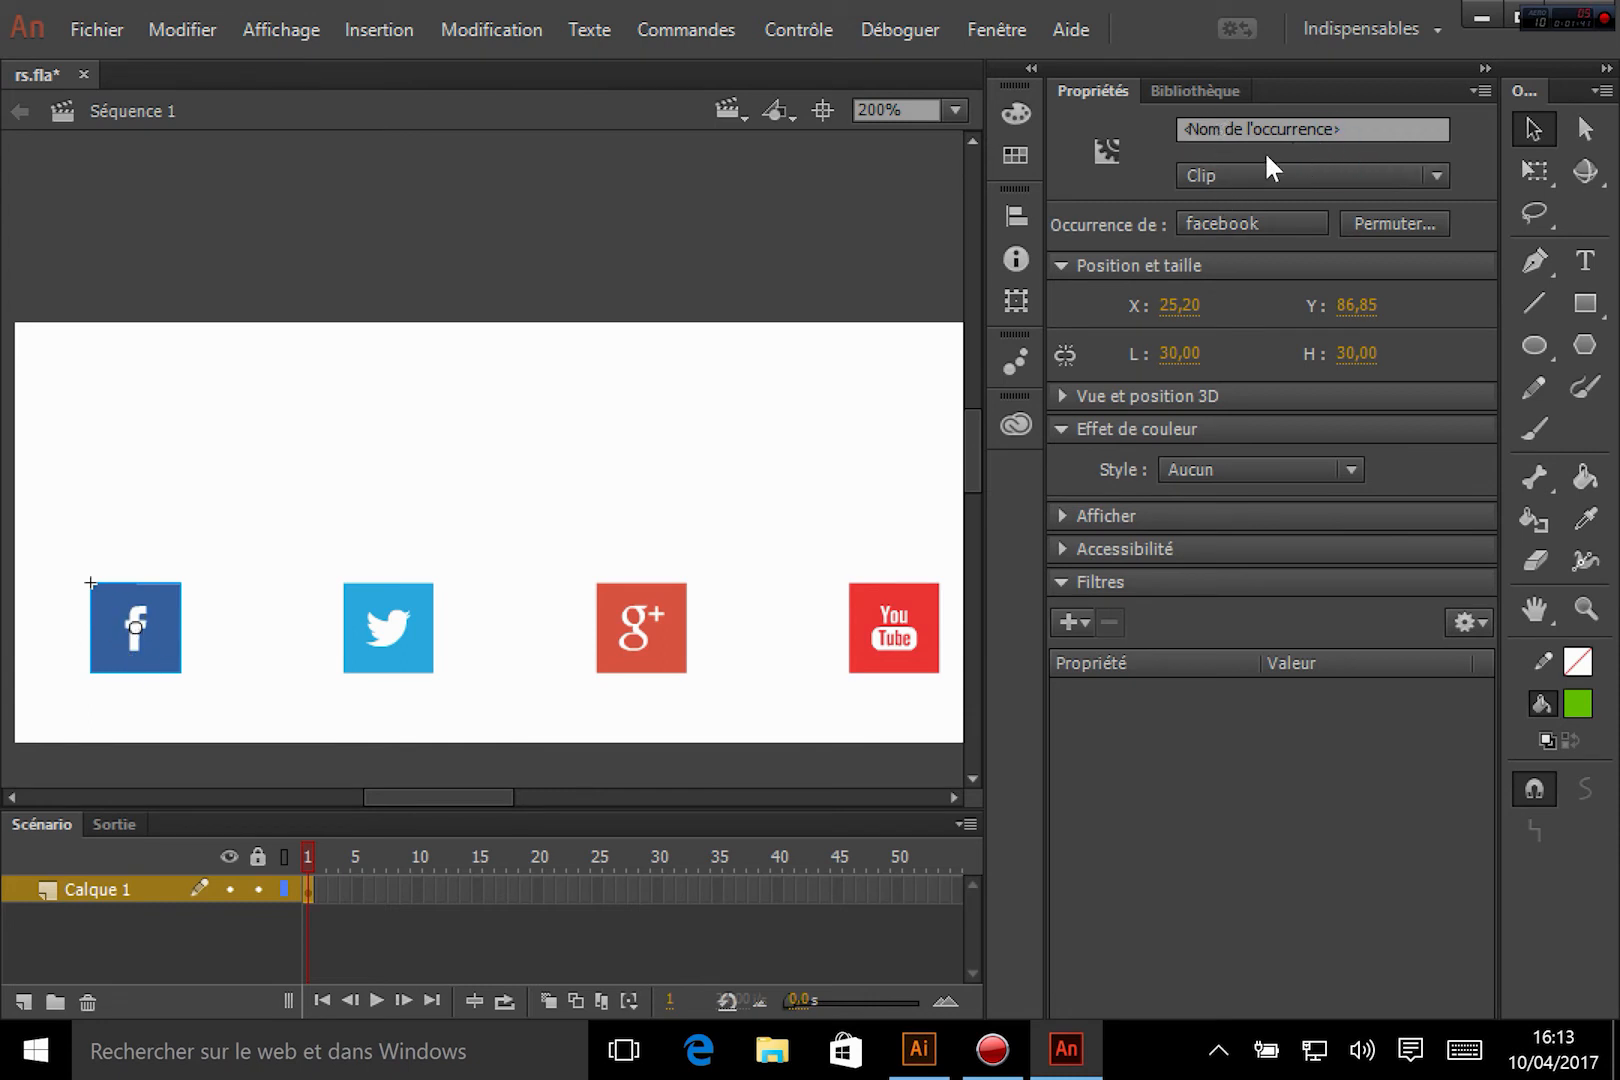
{"action": "left_click", "coordinate": [1236, 132]}
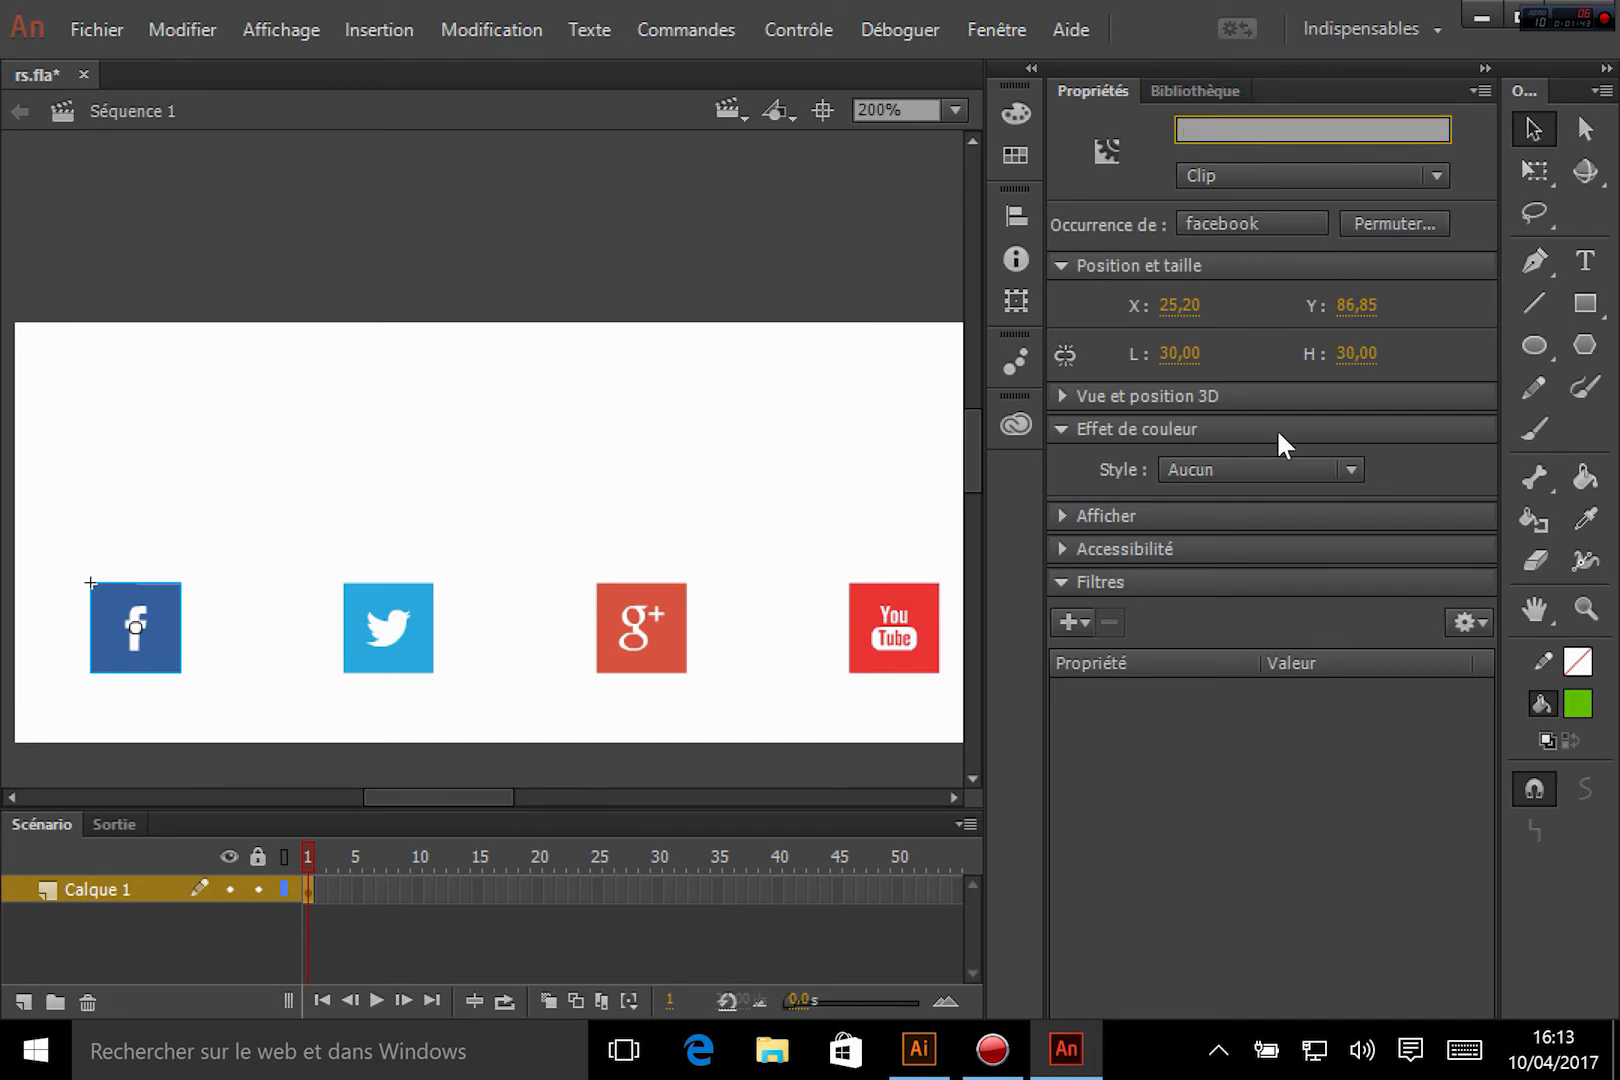
{"action": "type", "text": "facebook"}
{"action": "key", "text": "Return"}
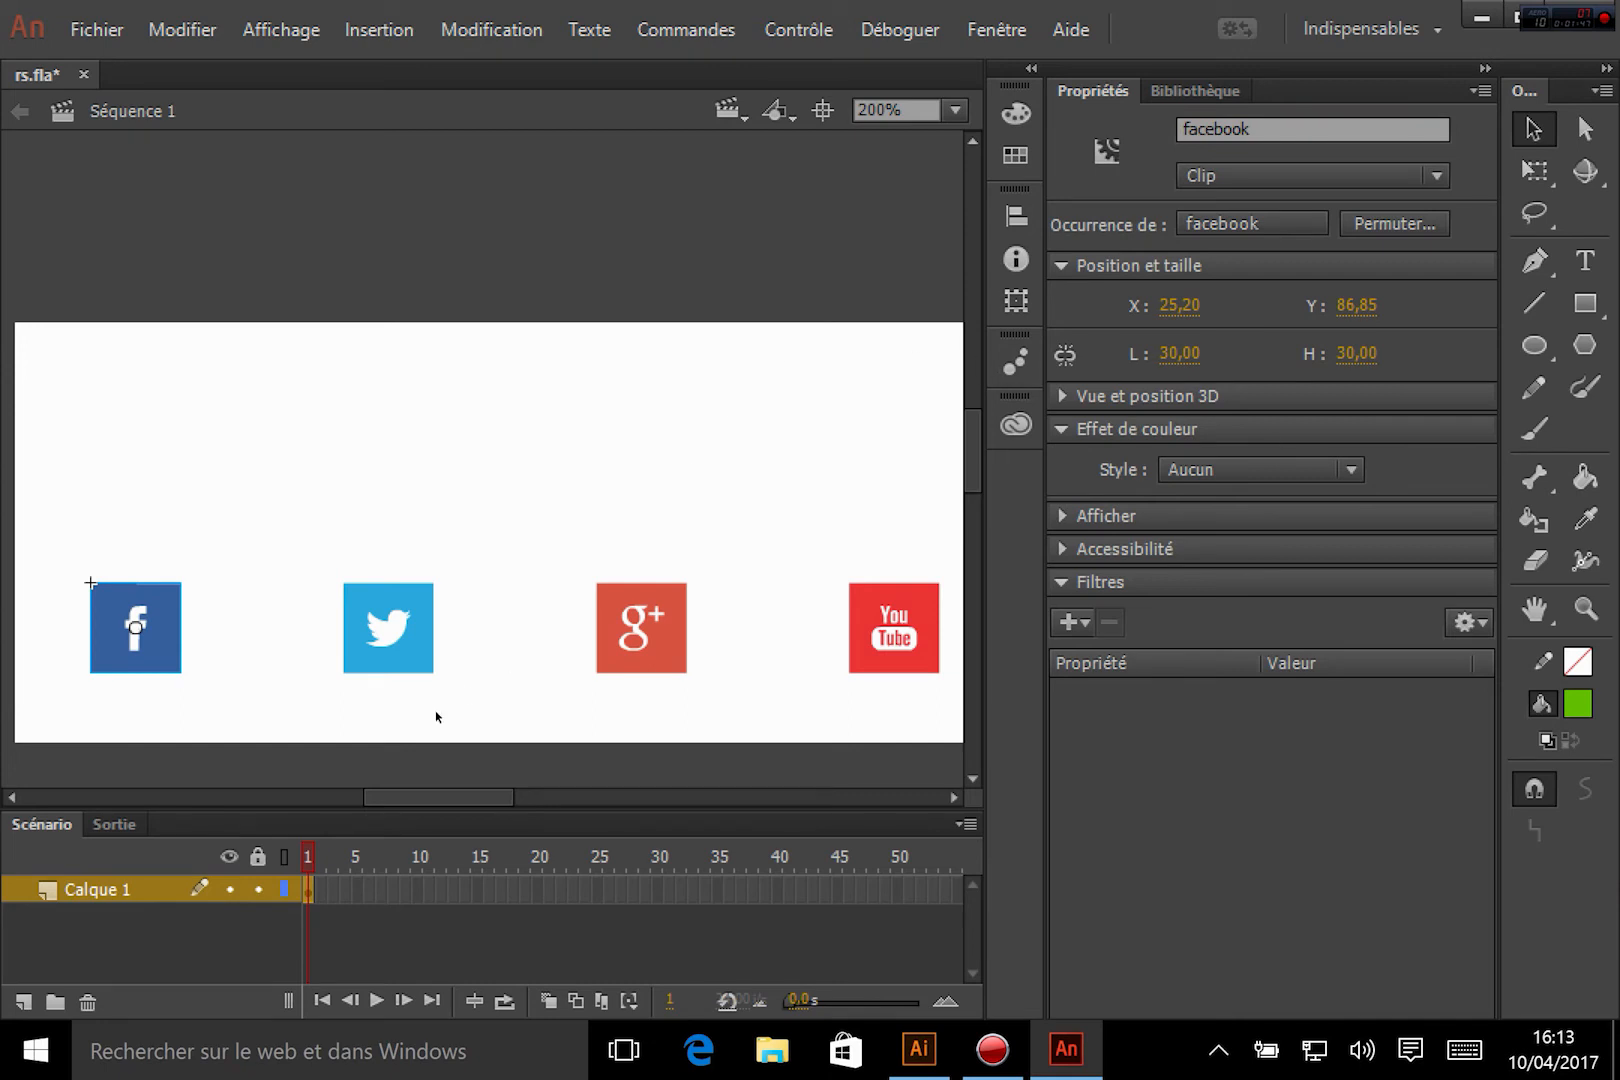
Step: Give the Twitter icon clip on the stage the instance name twitter
{"action": "left_click", "coordinate": [402, 658]}
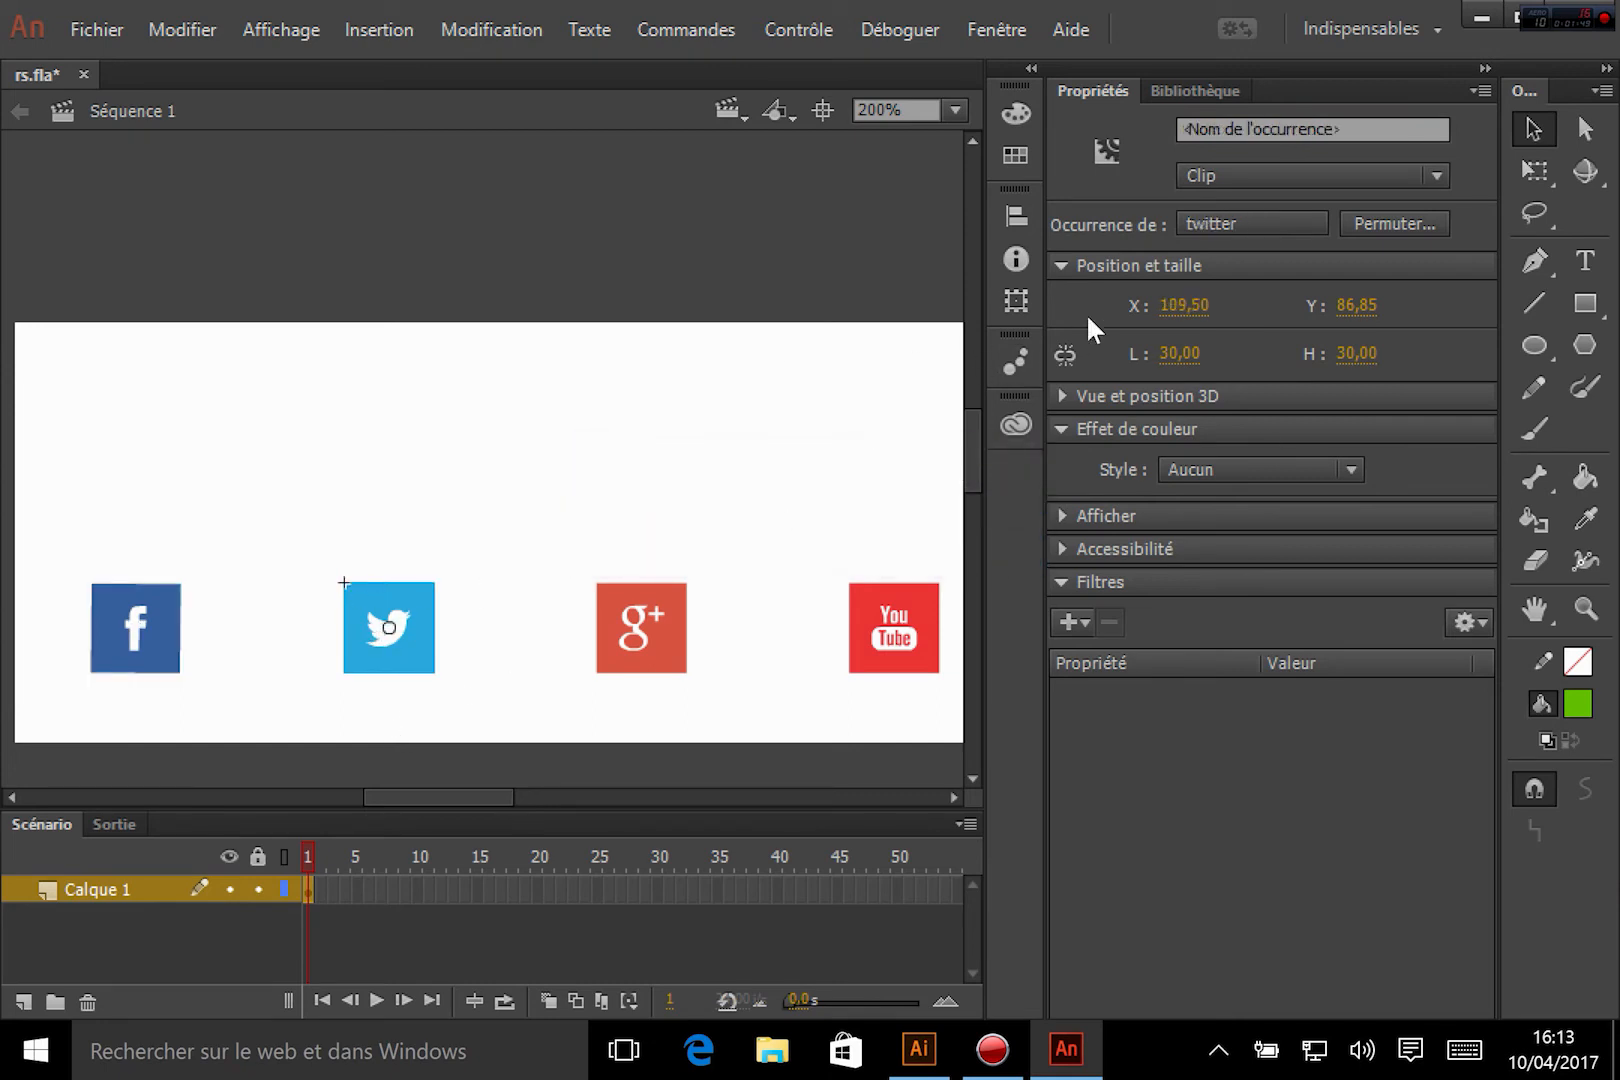
{"action": "left_click", "coordinate": [1264, 138]}
{"action": "type", "text": "twitter"}
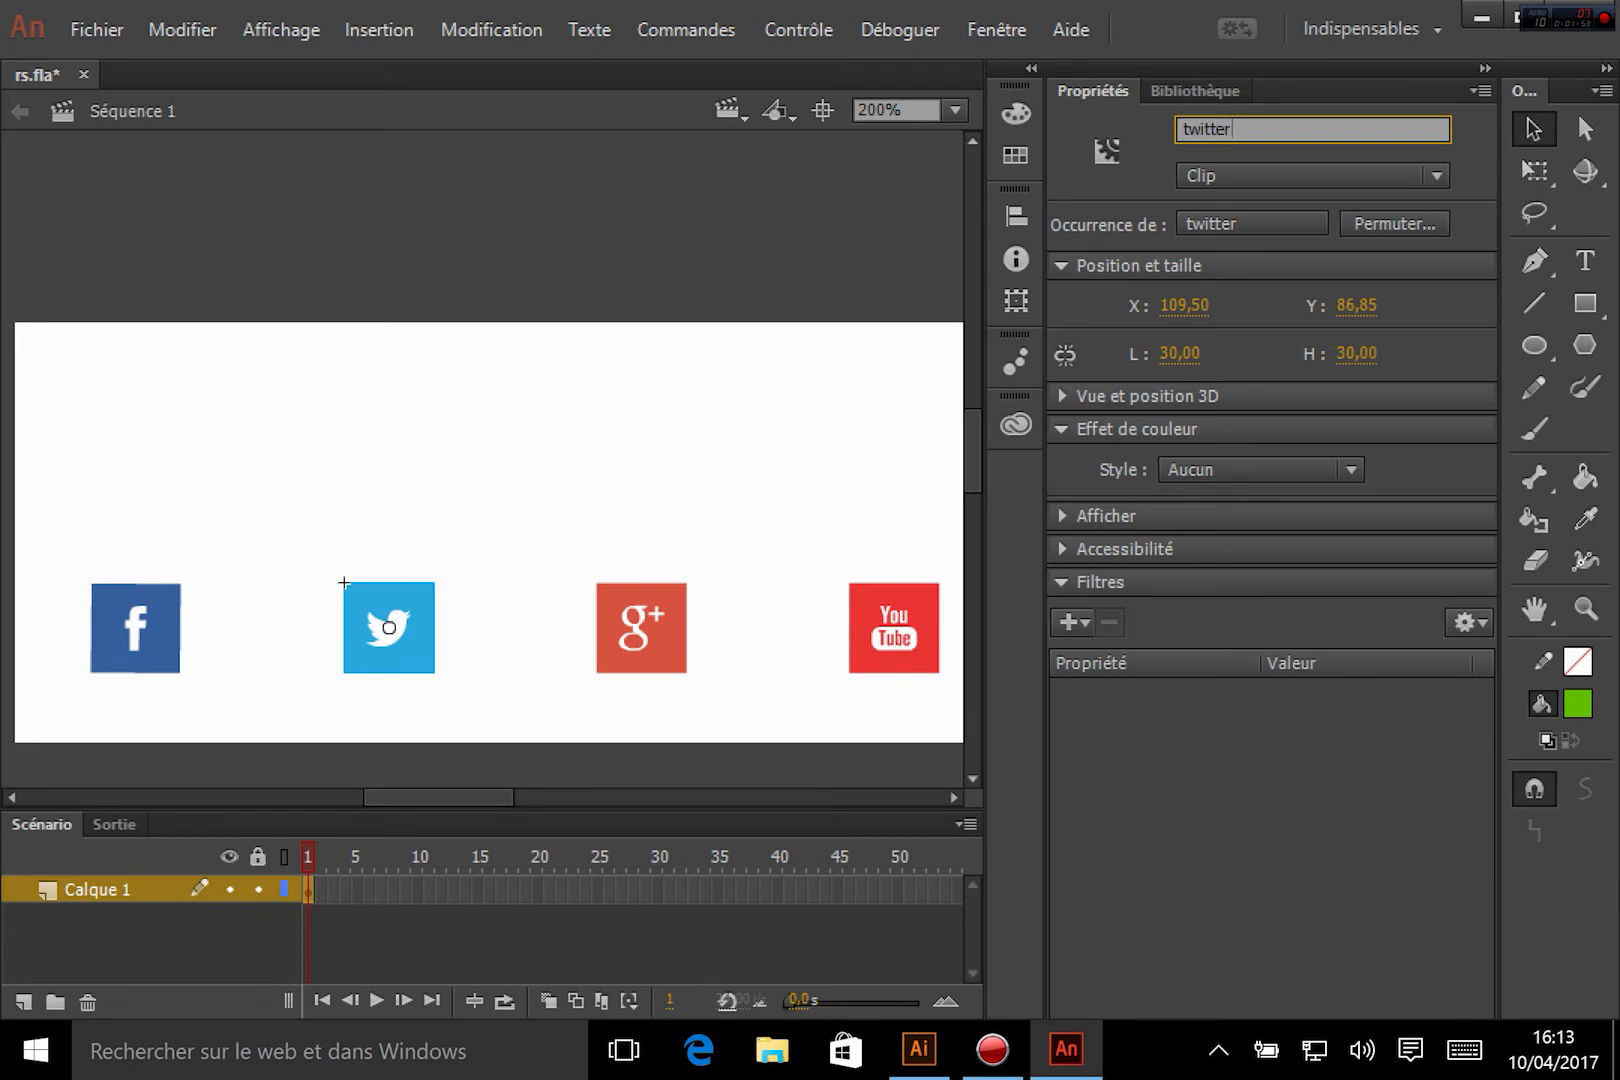
{"action": "key", "text": "Return"}
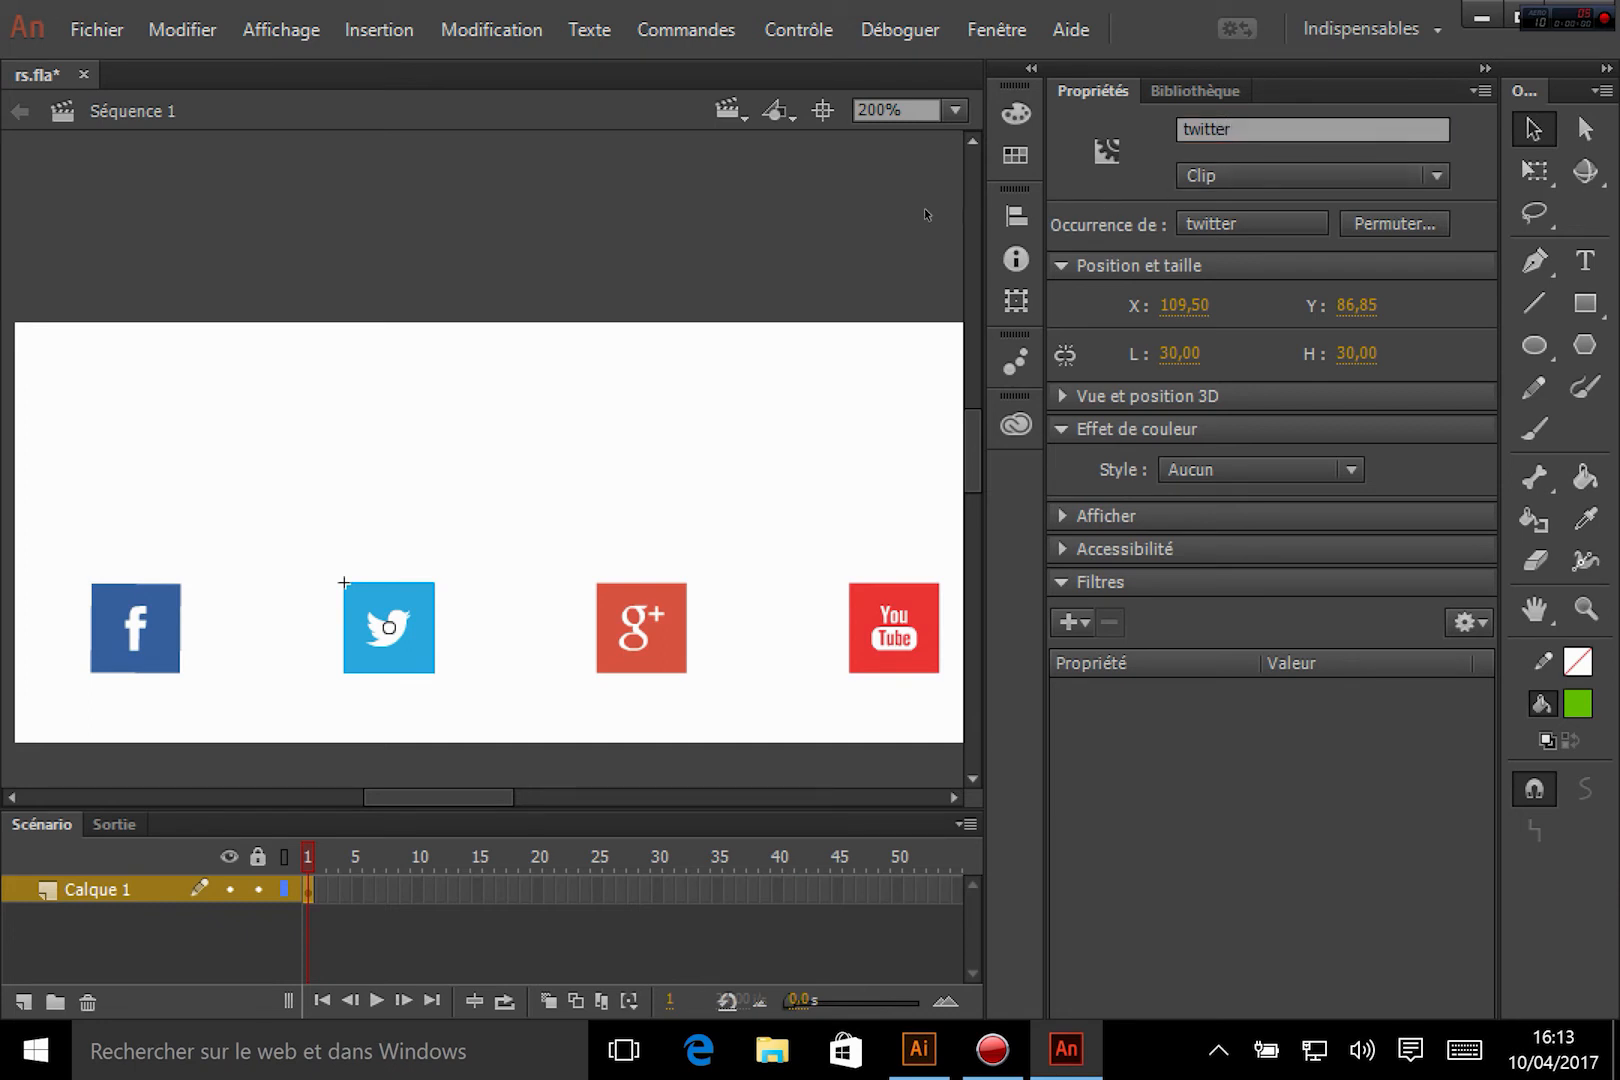
Step: Select the shrunken Facebook bubble clip above the icons and give it the instance name bullefacebook
{"action": "left_click_drag", "start_coordinate": [145, 441], "coordinate": [257, 541]}
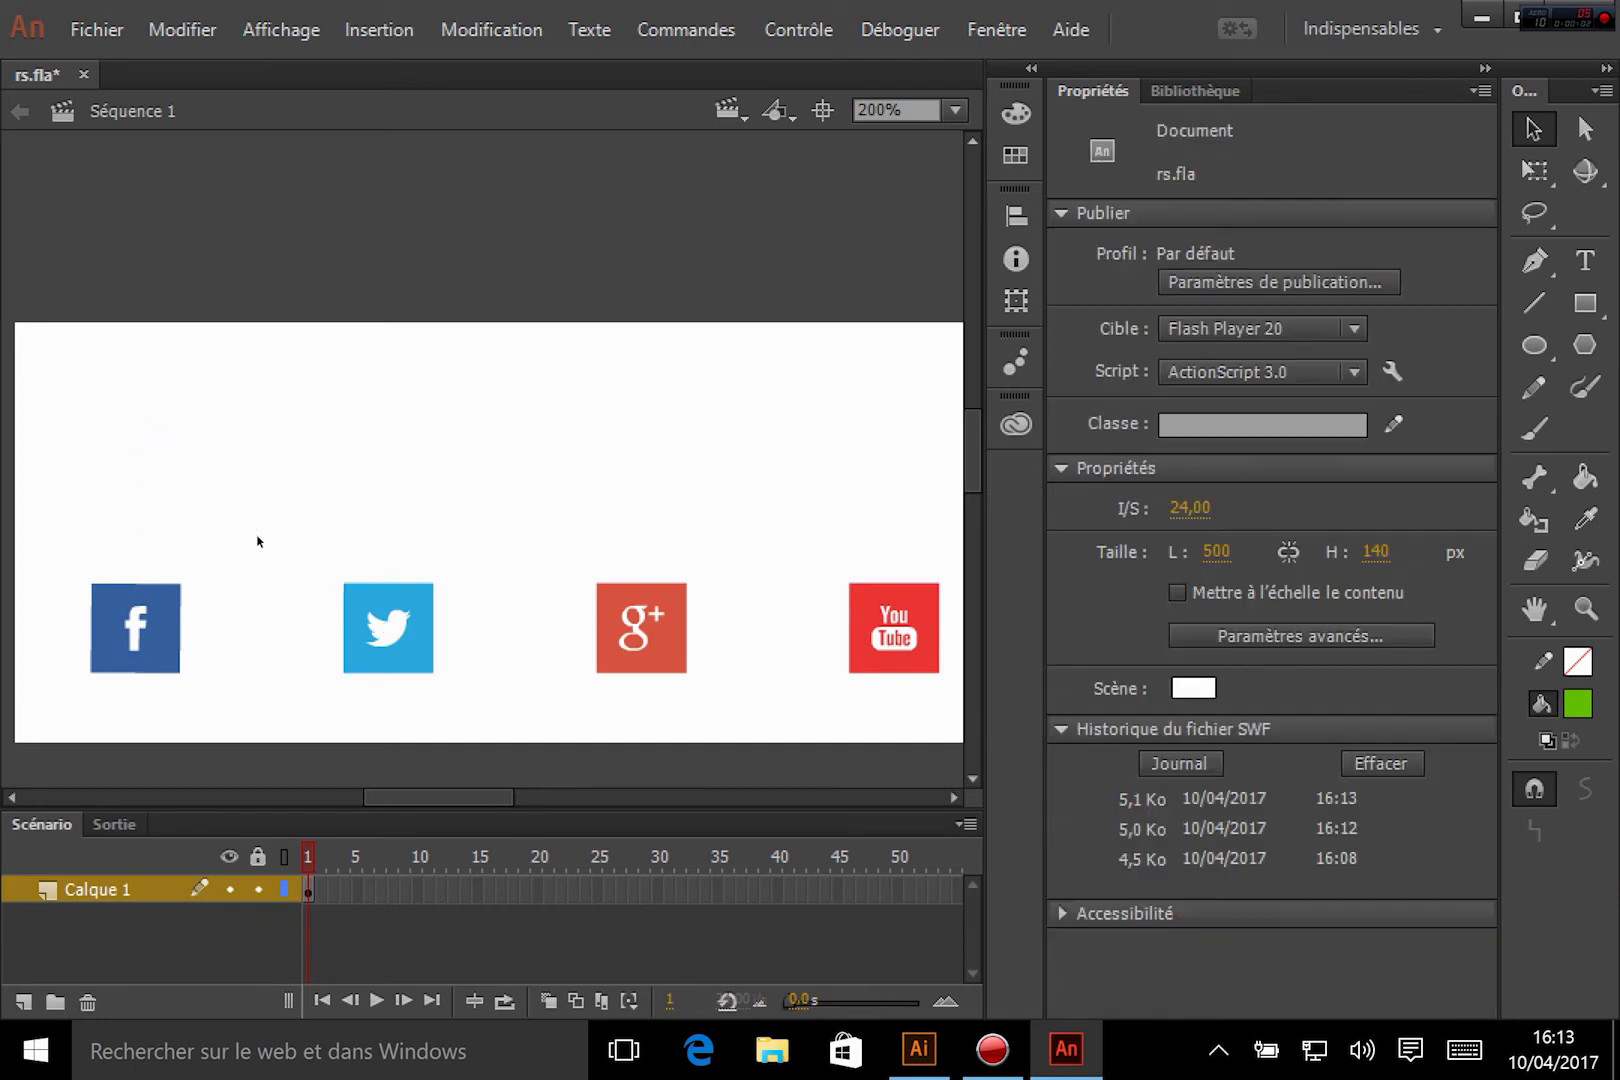
{"action": "left_click_drag", "start_coordinate": [152, 441], "coordinate": [330, 544]}
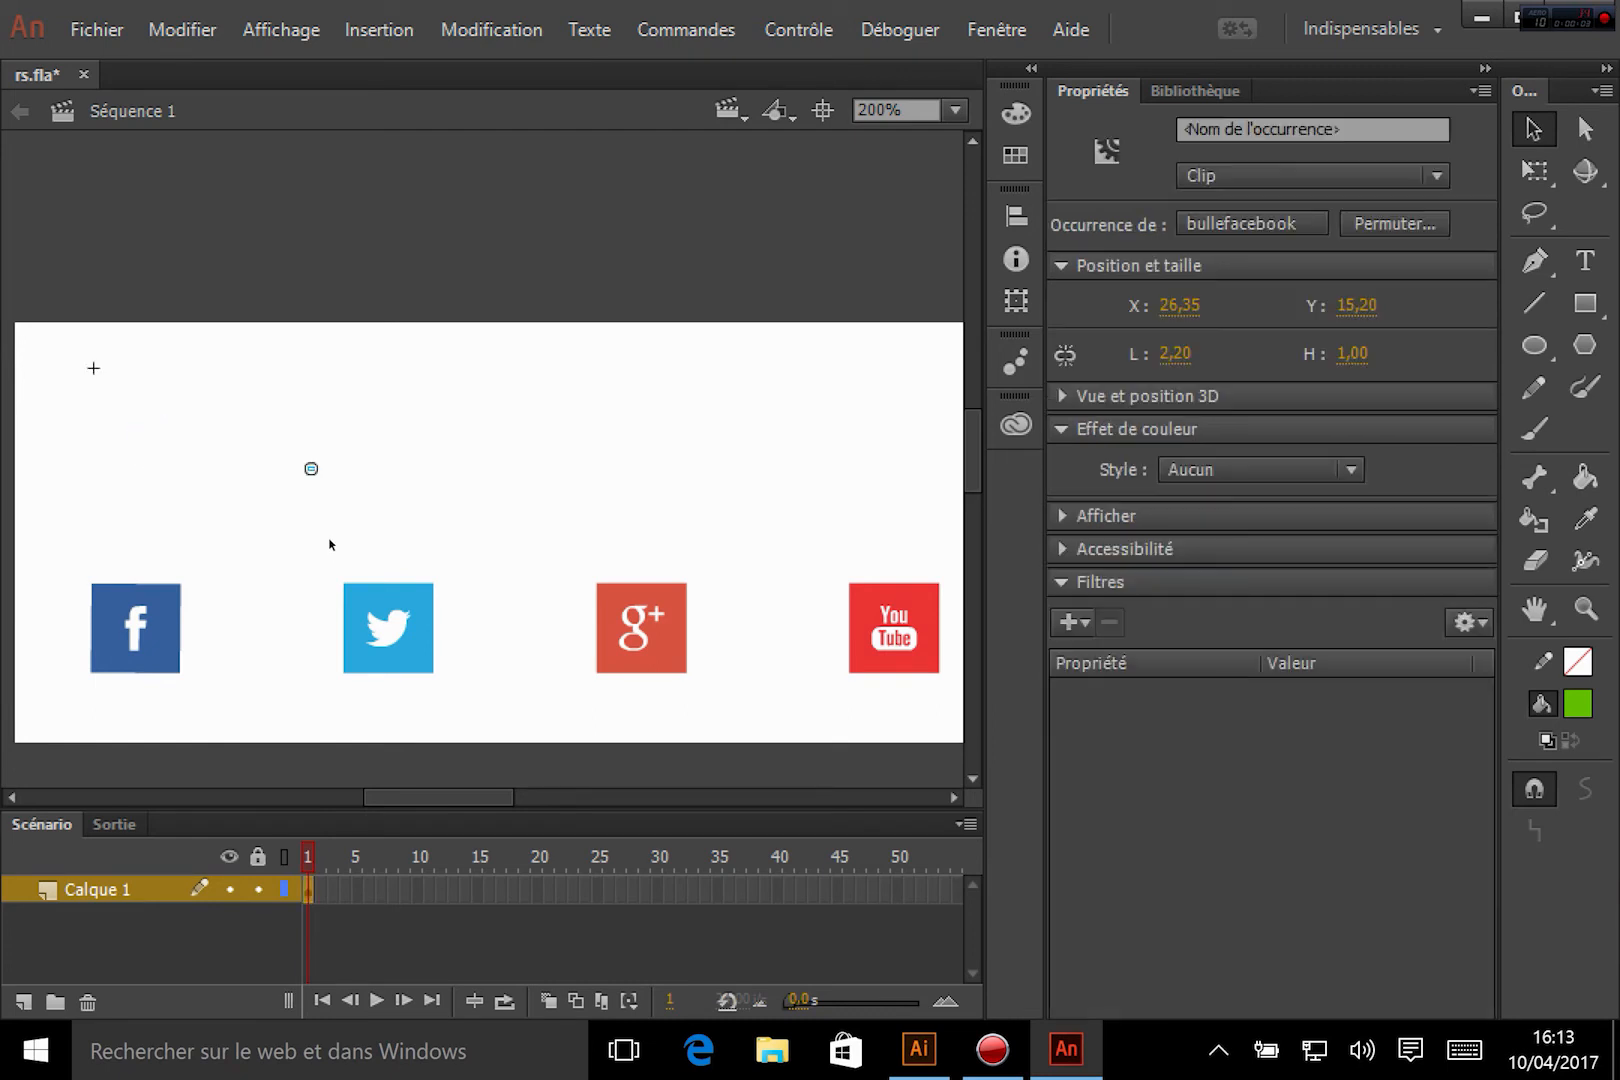
{"action": "left_click", "coordinate": [311, 471]}
{"action": "left_click", "coordinate": [1225, 132]}
{"action": "type", "text": "bulle"}
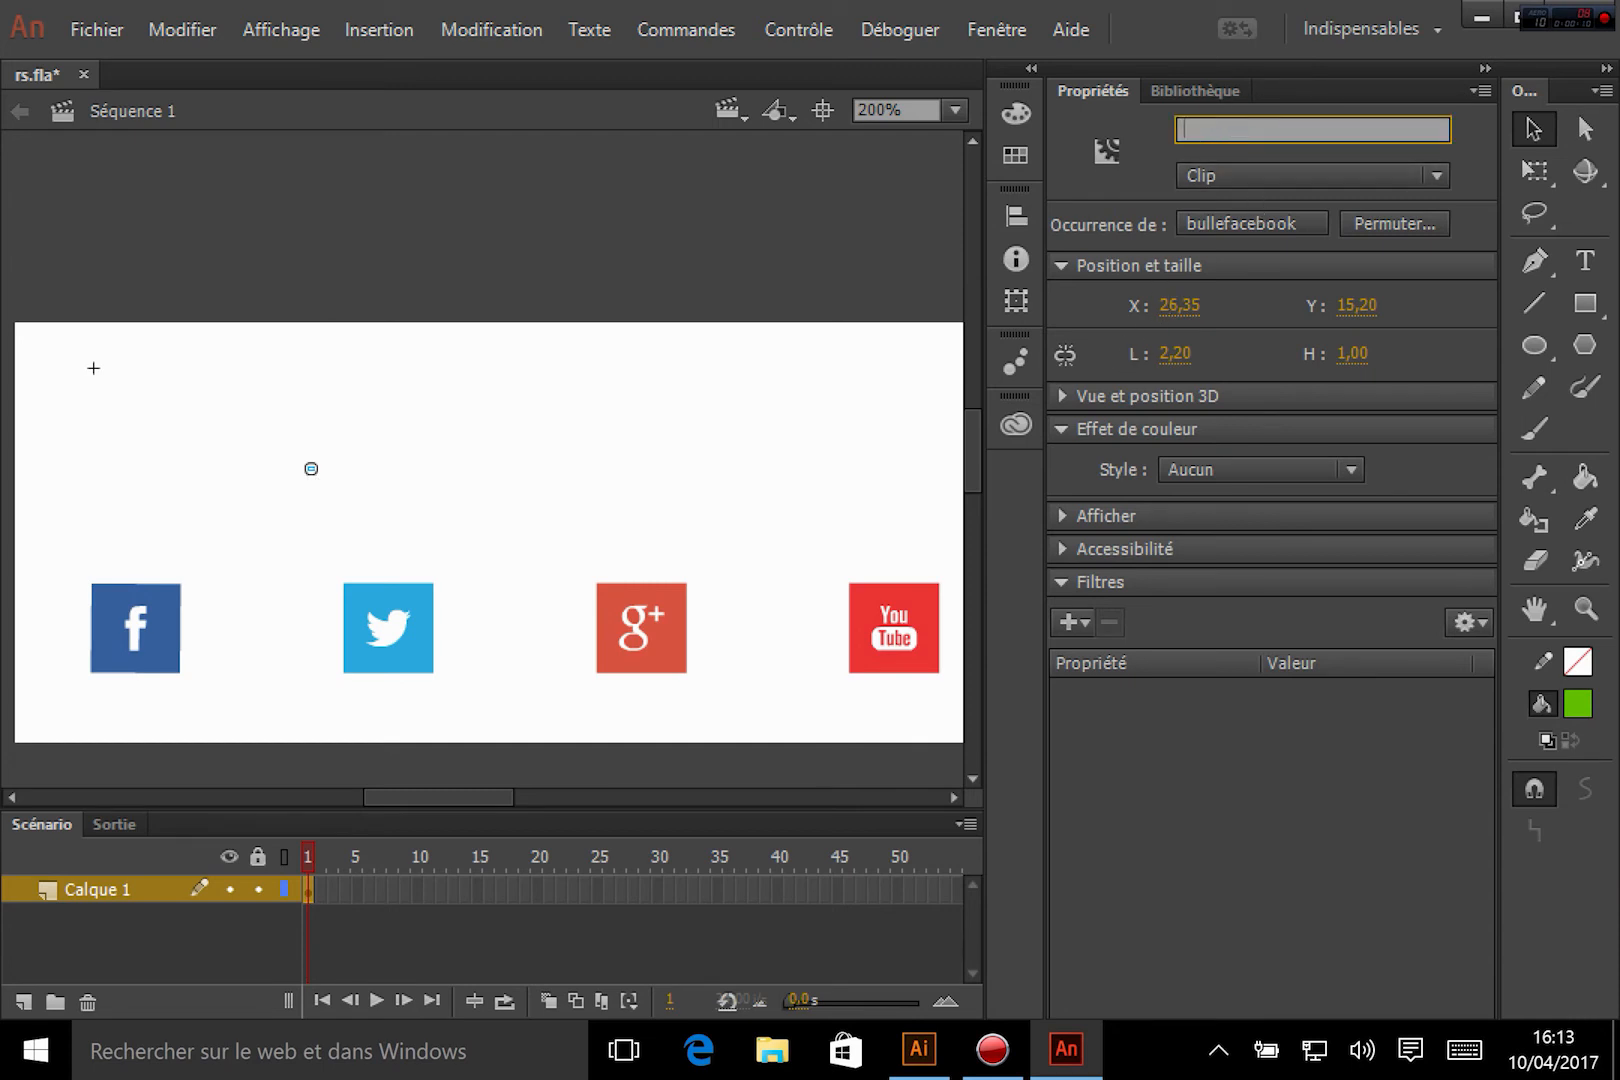
{"action": "type", "text": "facebook"}
{"action": "key", "text": "Return"}
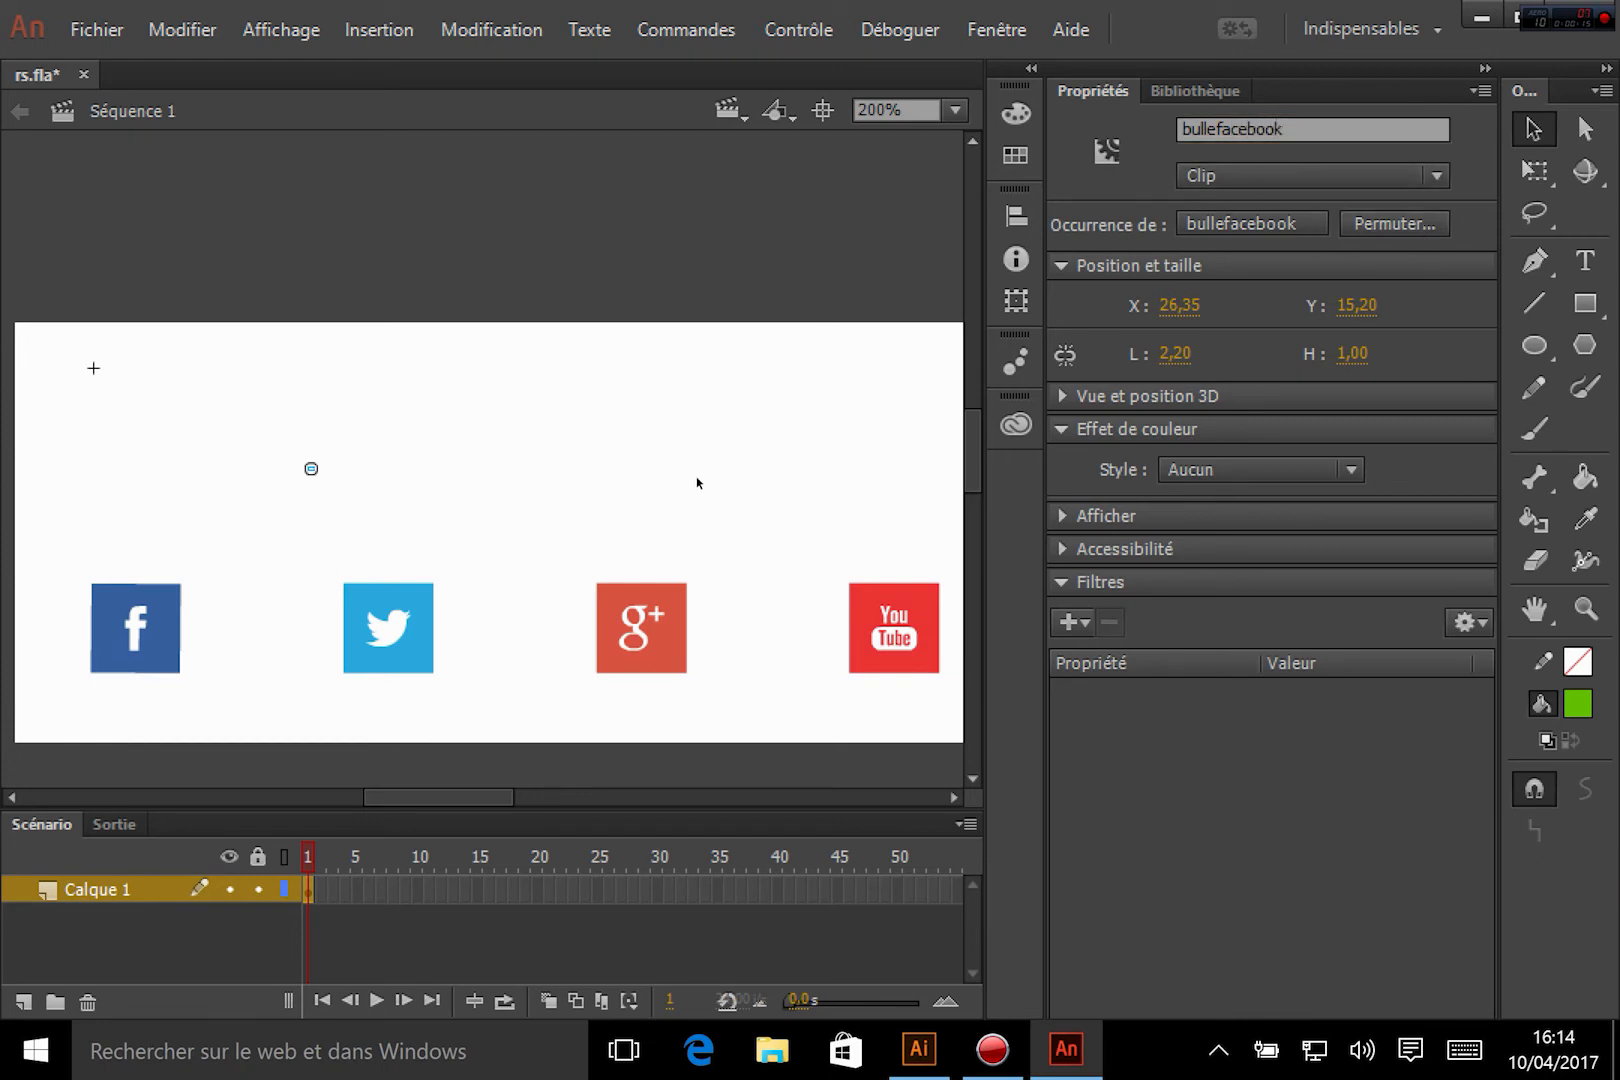
Step: Select the shrunken Twitter bubble clip, give it the instance name bulletwitter and save the file
{"action": "left_click_drag", "start_coordinate": [744, 337], "coordinate": [463, 499]}
{"action": "left_click", "coordinate": [577, 469]}
{"action": "left_click", "coordinate": [1300, 128]}
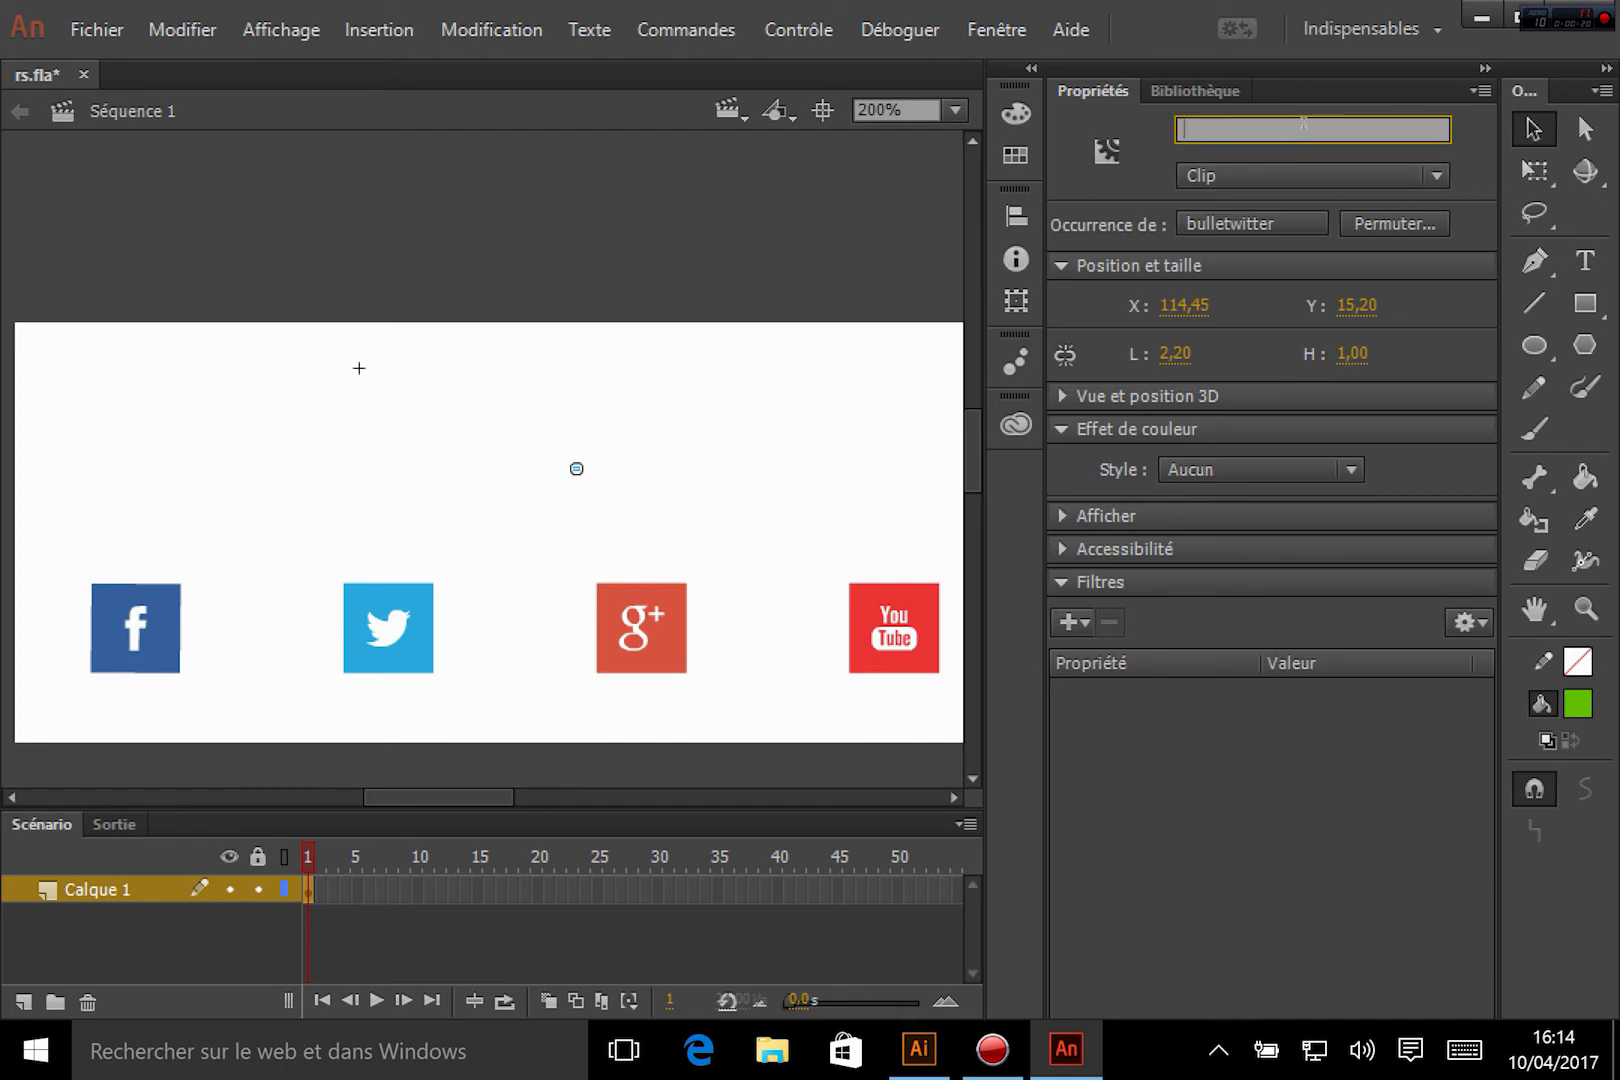
{"action": "type", "text": "bulletwitter"}
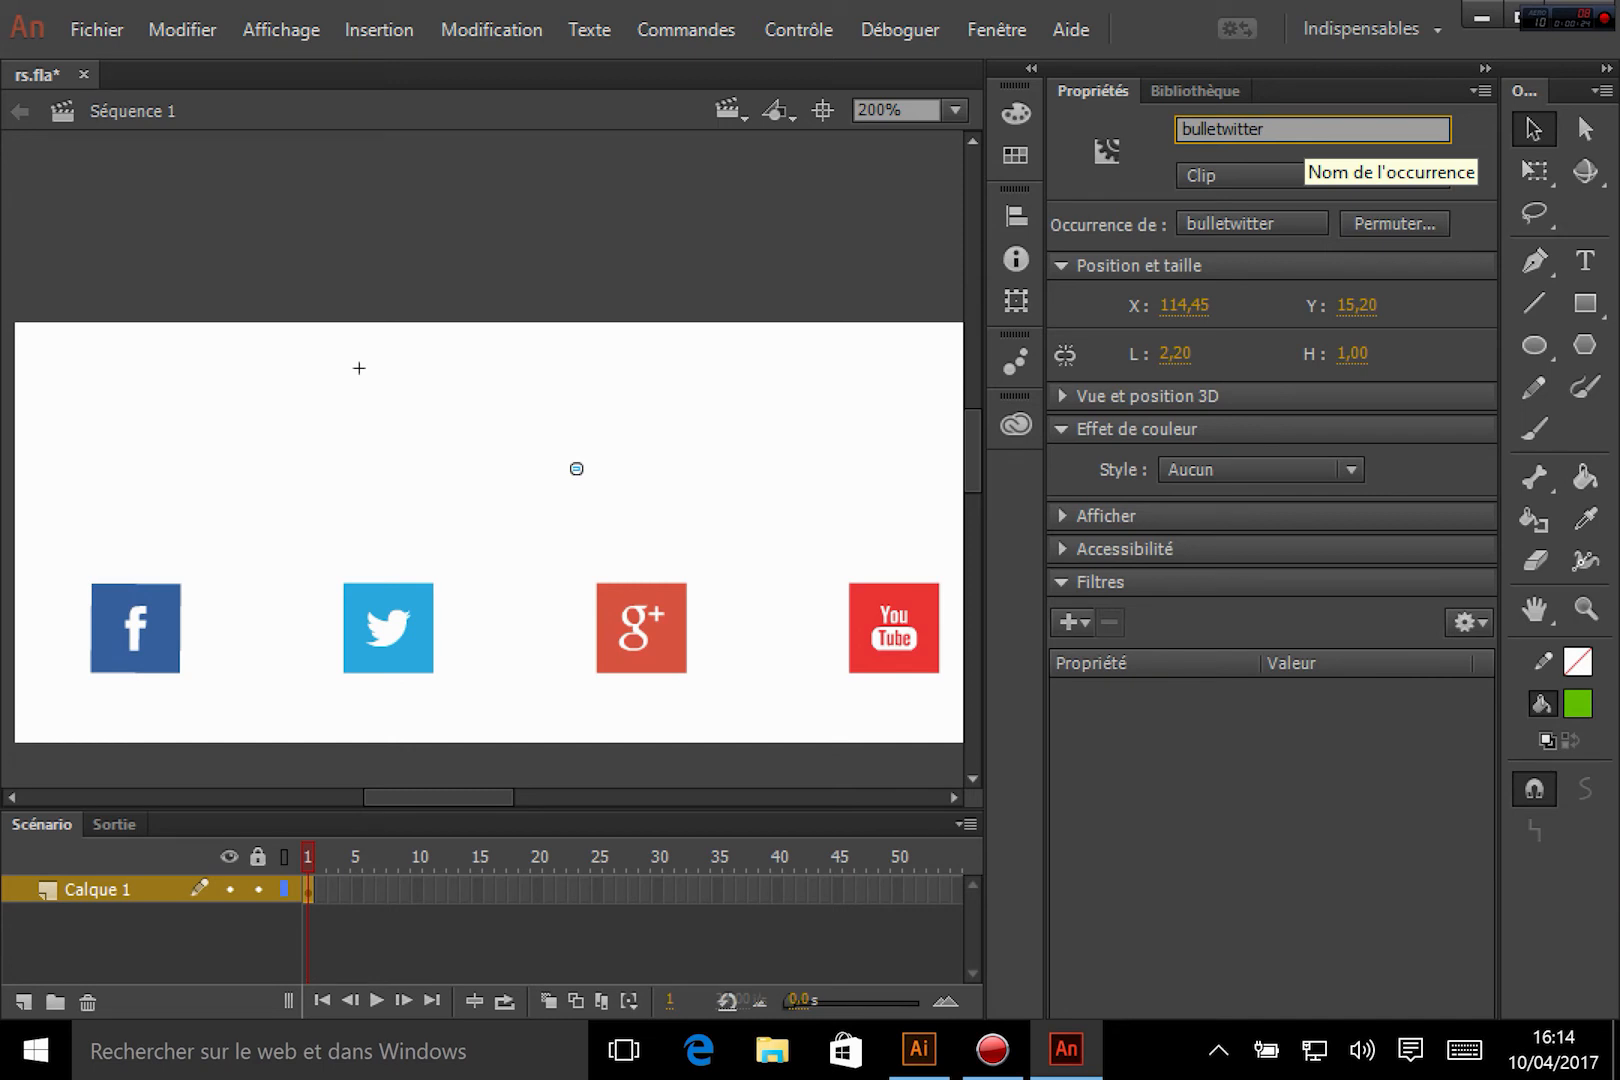
{"action": "key", "text": "Return"}
{"action": "key", "text": "ctrl+s"}
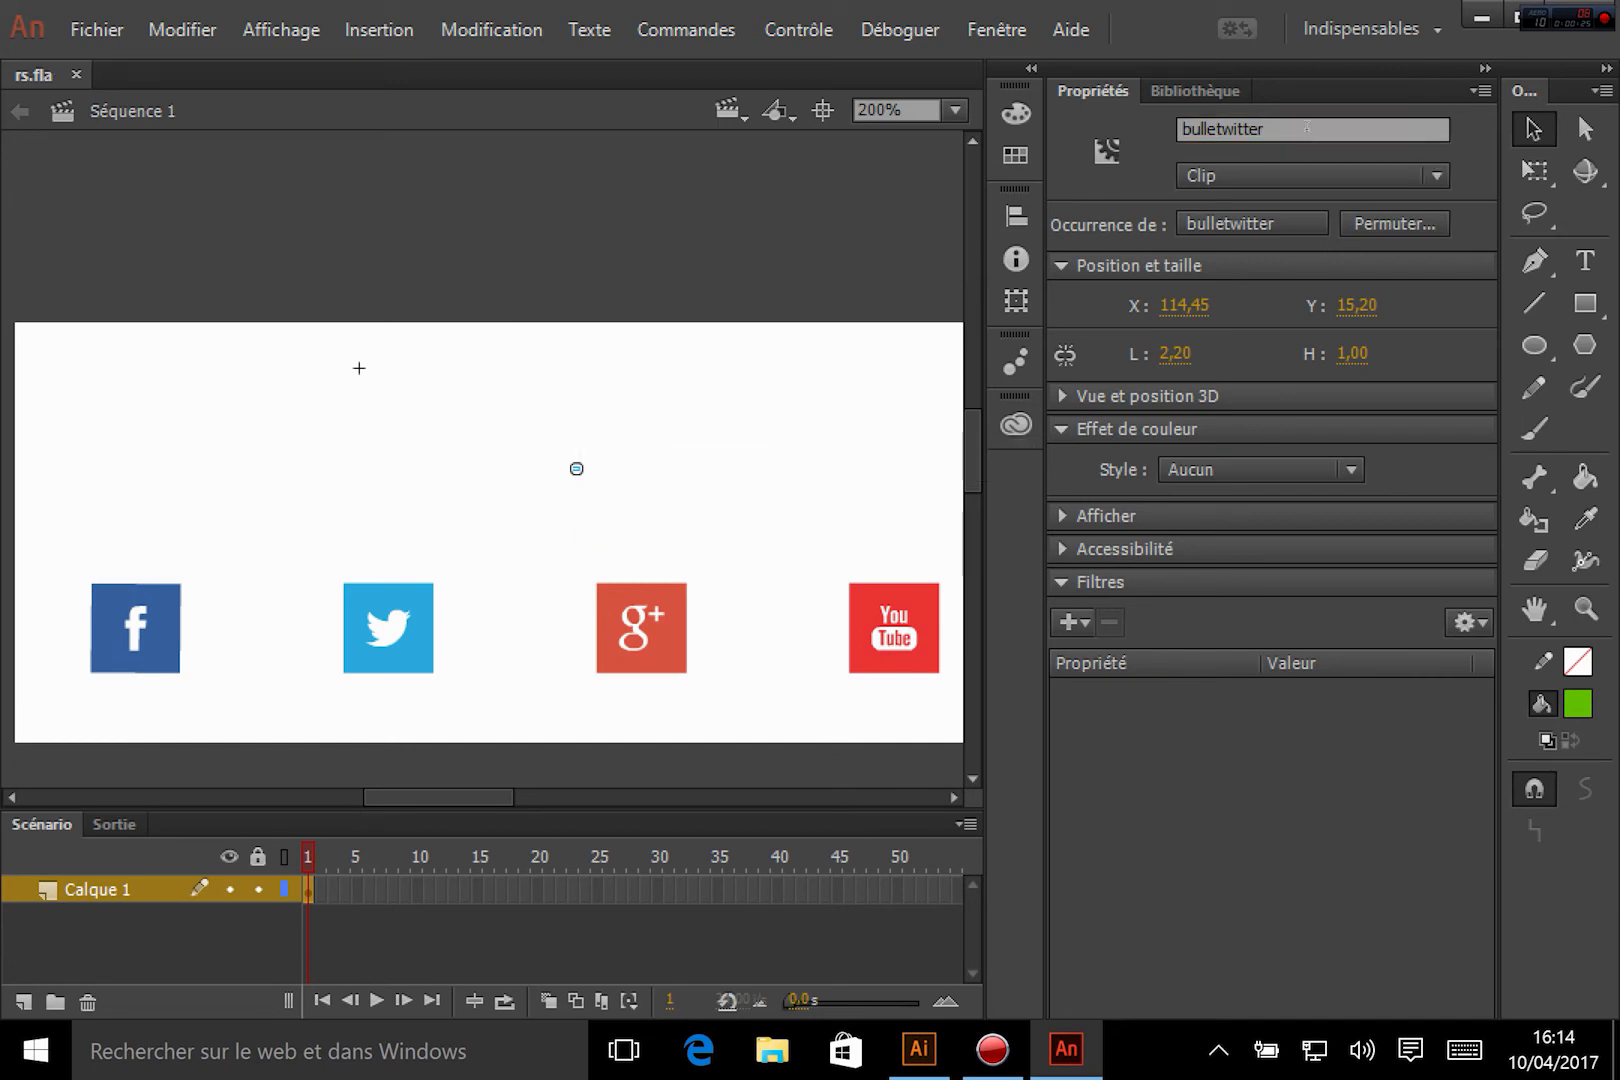
Step: Open the script editor for frame 1 of Calque 1 in Séquence 1 and move it over the stage
{"action": "left_click", "coordinate": [205, 258]}
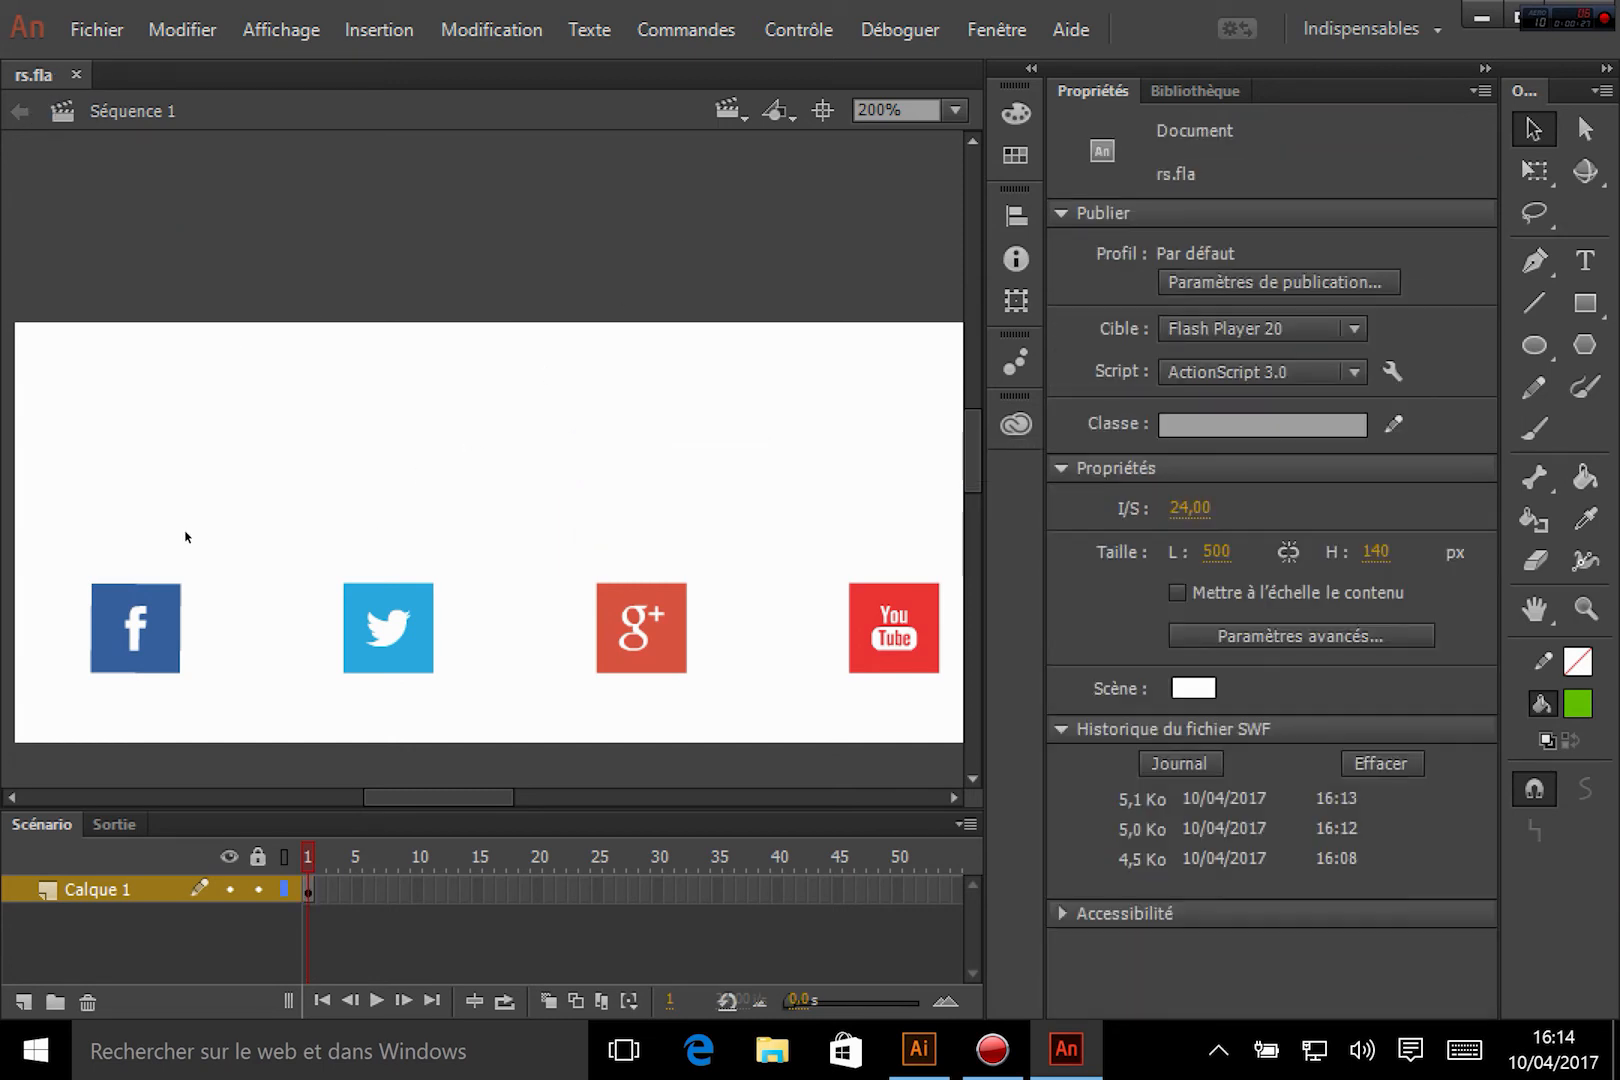
{"action": "left_click", "coordinate": [309, 890]}
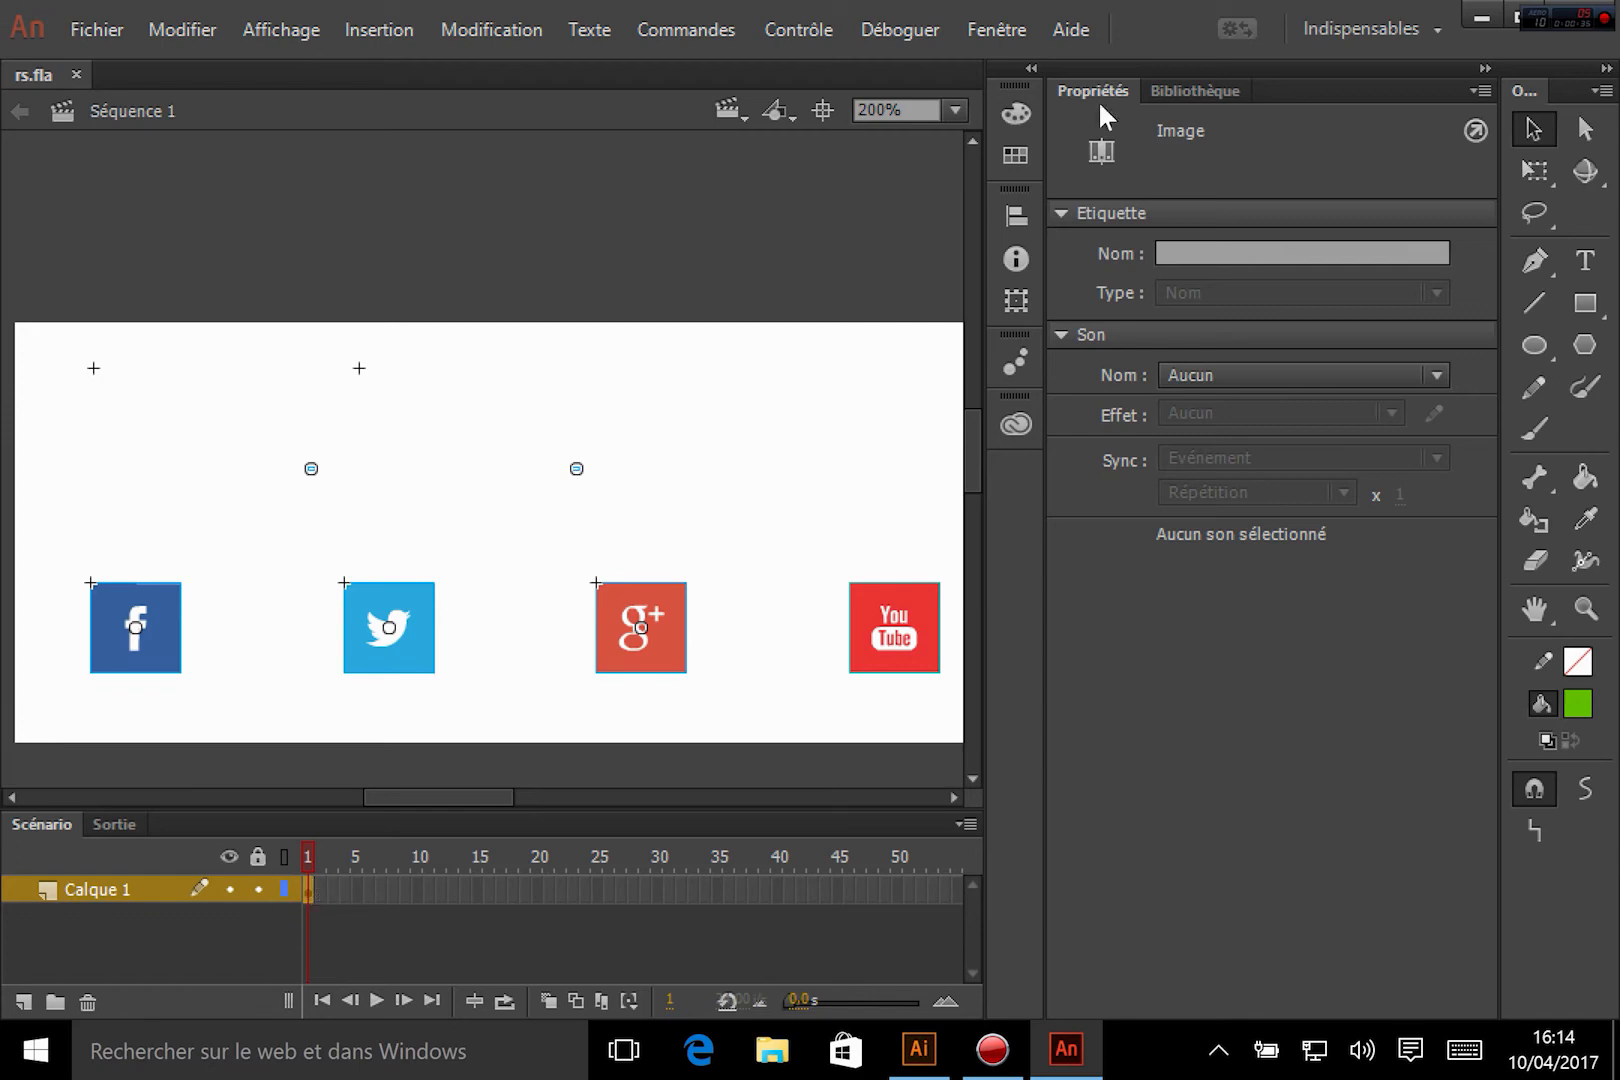
{"action": "left_click", "coordinate": [996, 26]}
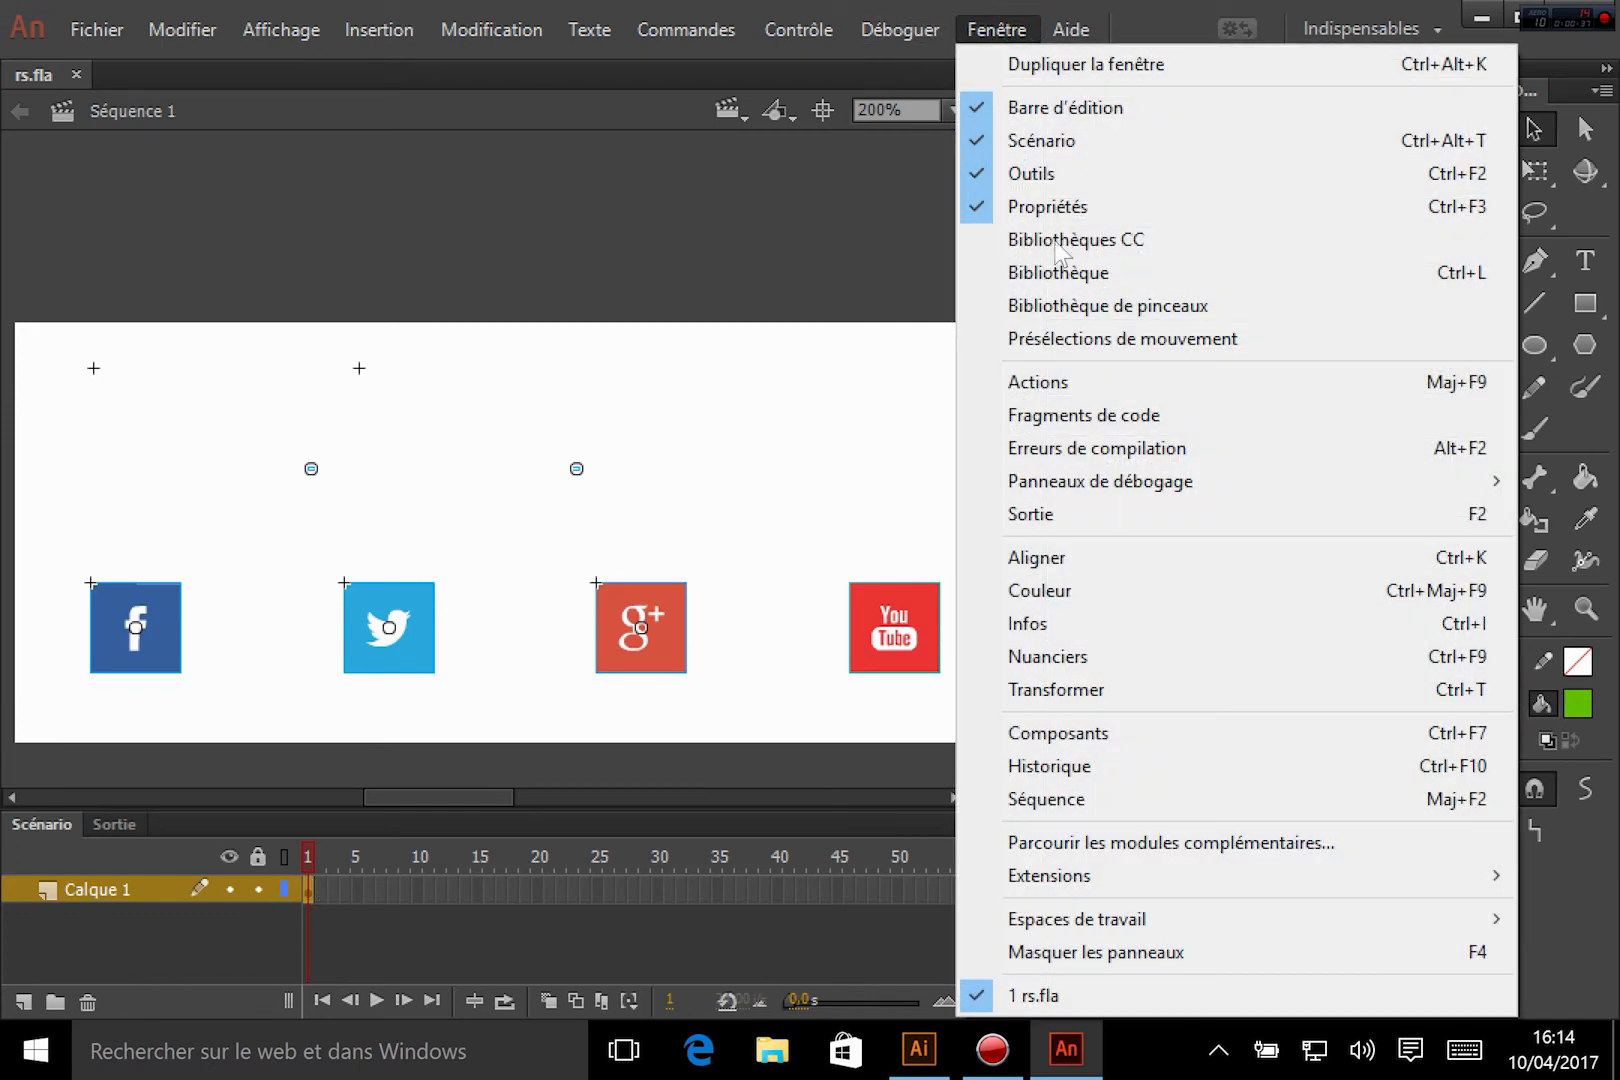
{"action": "left_click", "coordinate": [1057, 390]}
{"action": "left_click_drag", "start_coordinate": [396, 97], "coordinate": [494, 137]}
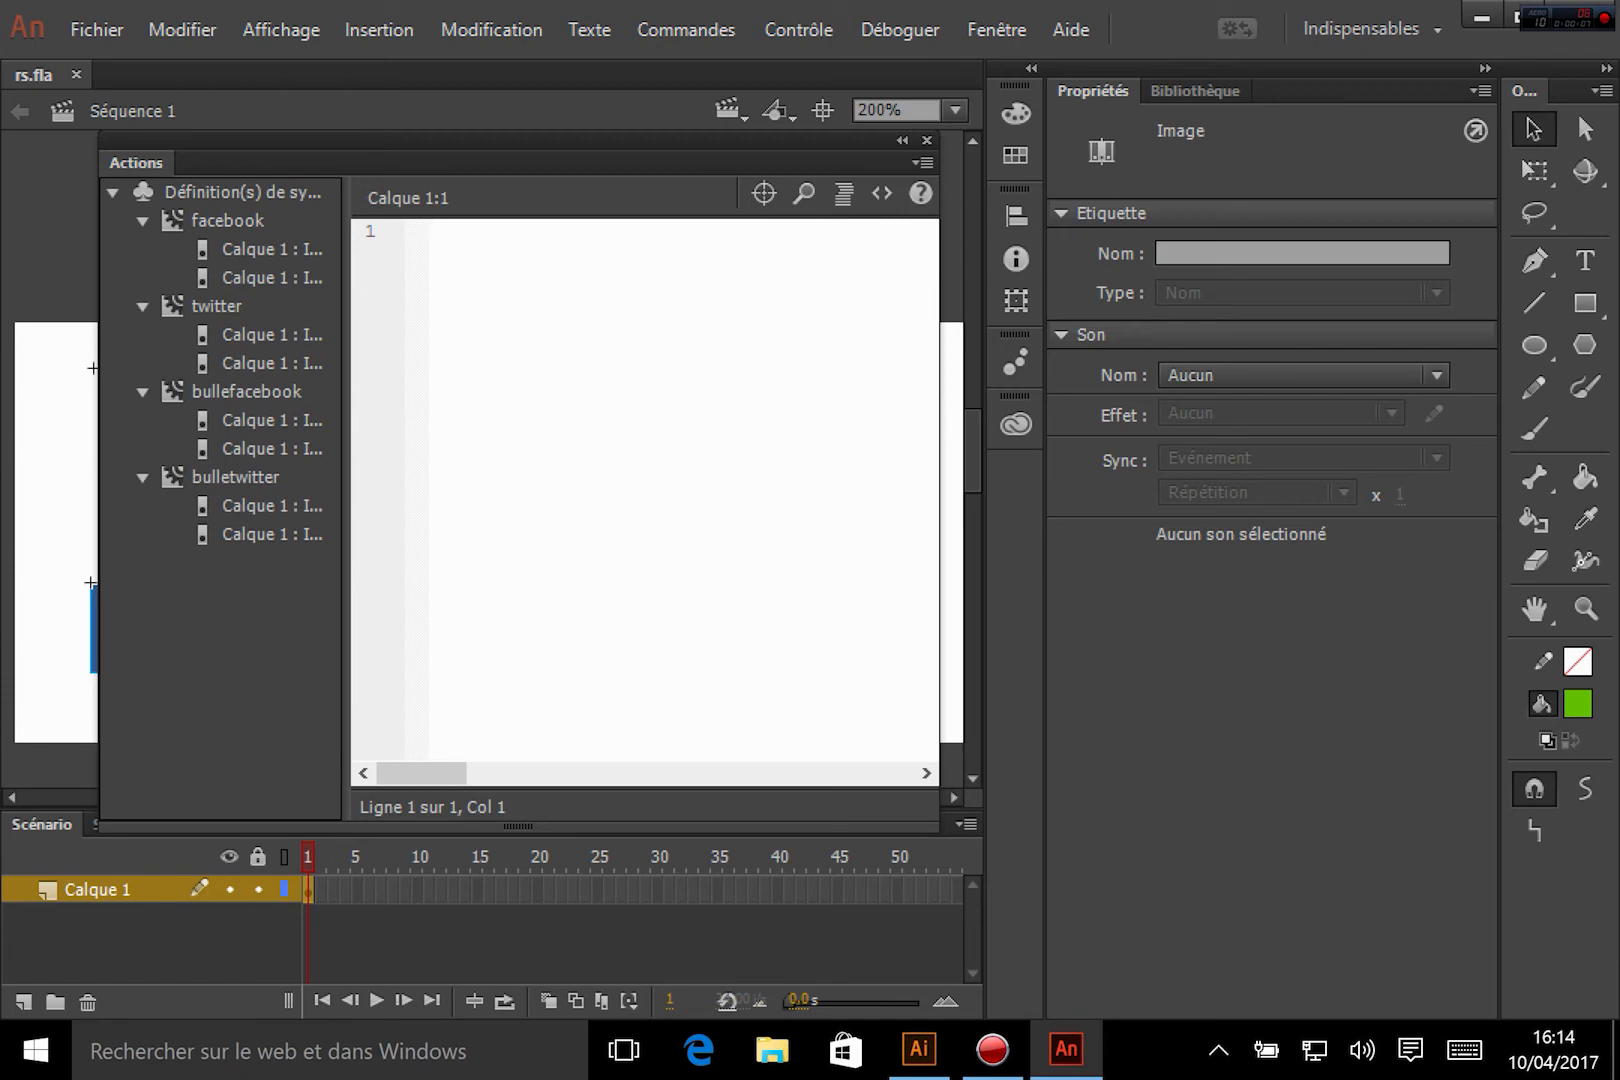
Step: Start a facebook.addEventListener call in the frame script with "mouseOver" as its event
{"action": "type", "text": "facebook"}
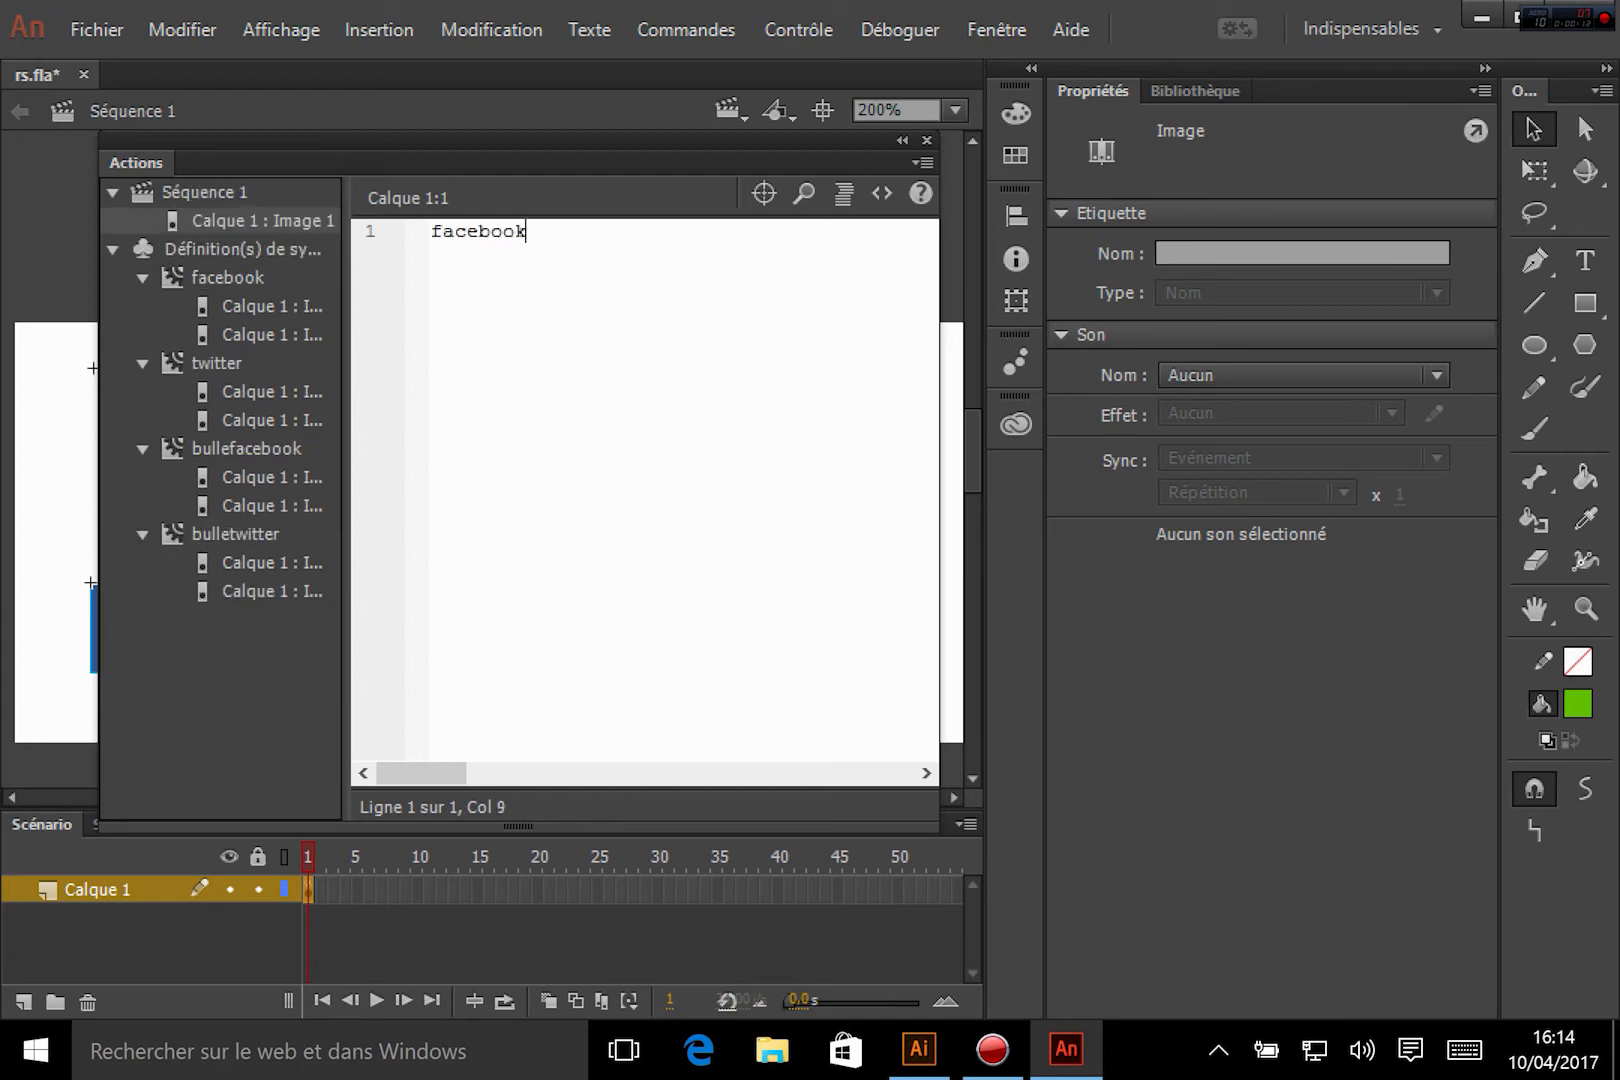
{"action": "type", "text": ".addEventListener("}
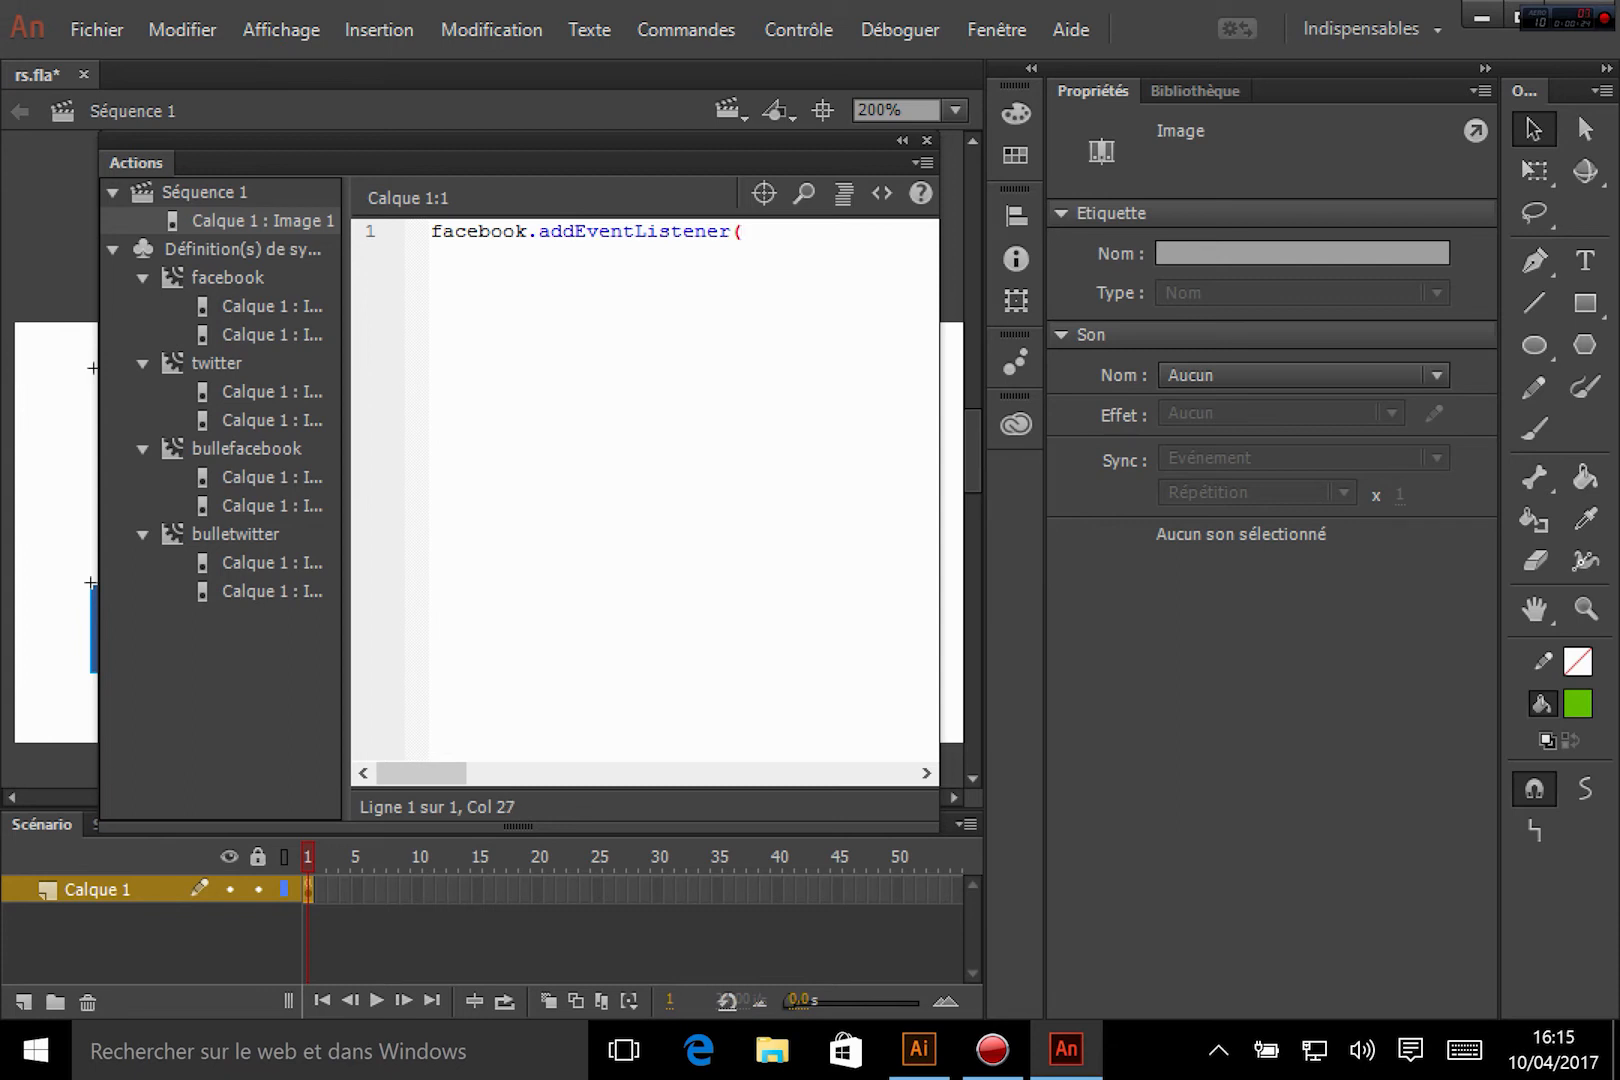
{"action": "type", "text": "\""}
{"action": "type", "text": "click"}
{"action": "key", "text": "BackSpace"}
{"action": "key", "text": "BackSpace"}
{"action": "key", "text": "BackSpace"}
{"action": "key", "text": "BackSpace"}
{"action": "key", "text": "BackSpace"}
{"action": "type", "text": "mouseOver"}
{"action": "key", "text": "Right"}
{"action": "type", "text": ","}
Step: Widen the script editor and complete the facebook listener call with jouerAnimFacebook as its handler
{"action": "left_click_drag", "start_coordinate": [940, 466], "coordinate": [1314, 463]}
{"action": "left_click", "coordinate": [1087, 222]}
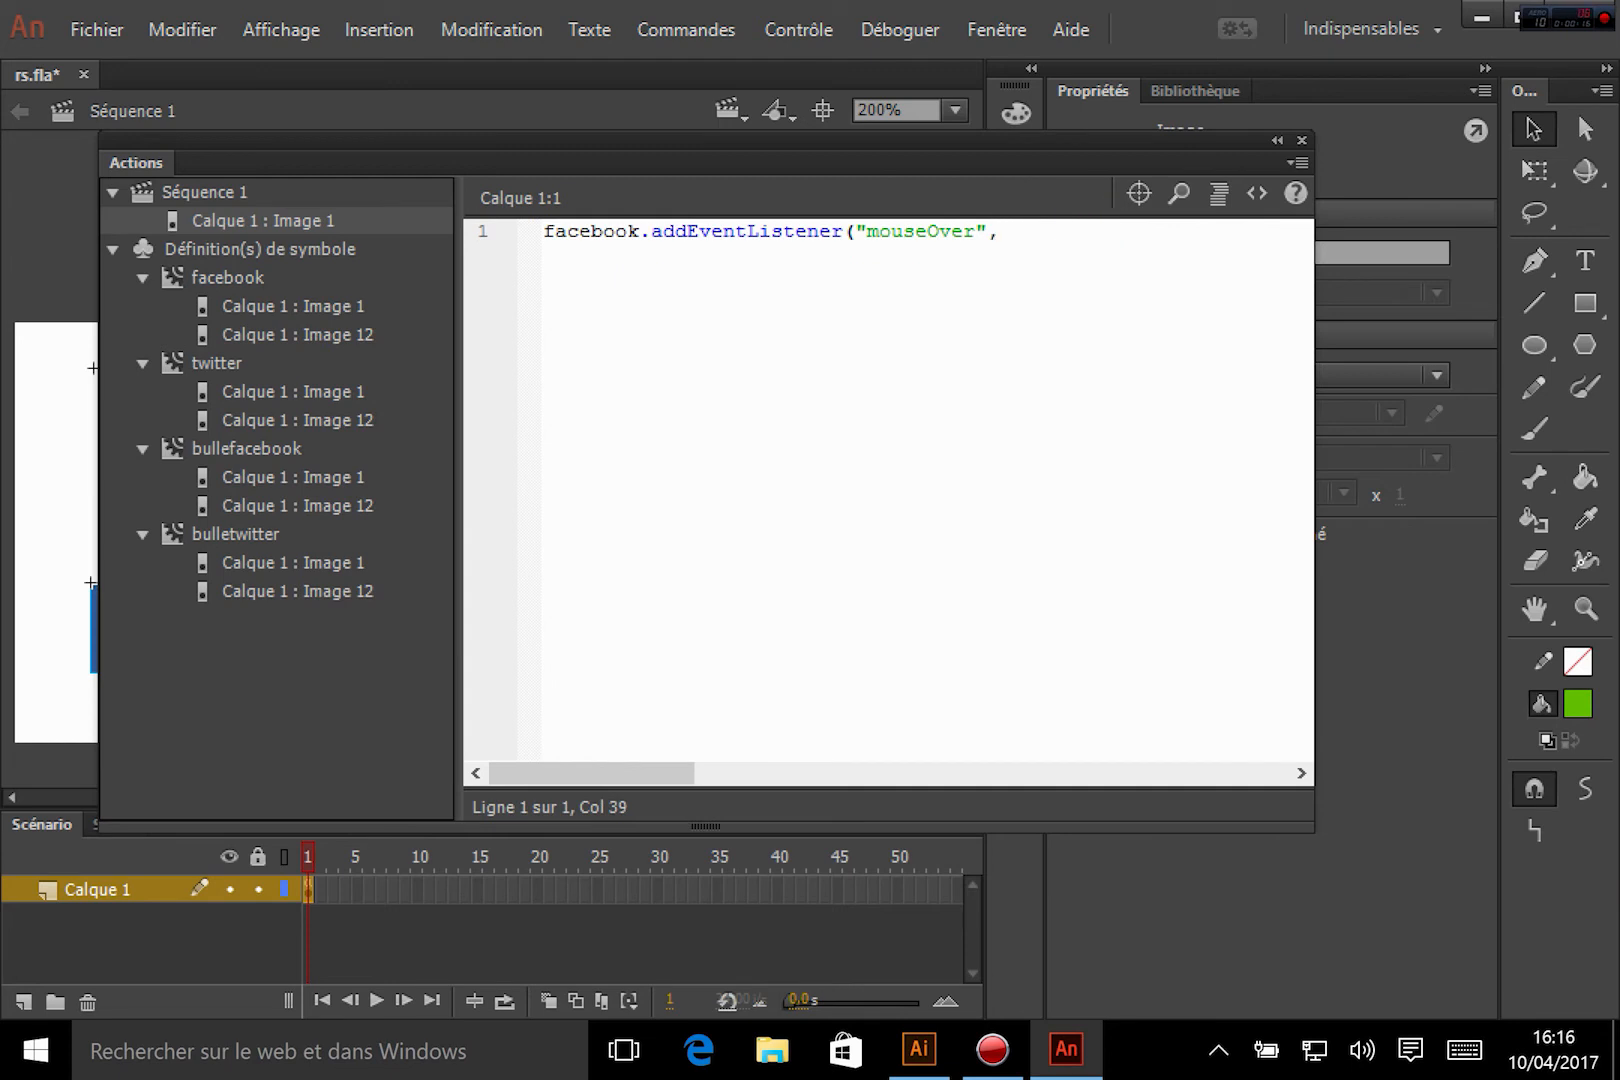
{"action": "type", "text": "animFacebook"}
{"action": "triple_click", "coordinate": [1003, 233]}
{"action": "left_click", "coordinate": [1011, 242]}
{"action": "key", "text": "BackSpace"}
{"action": "type", "text": "jouerA"}
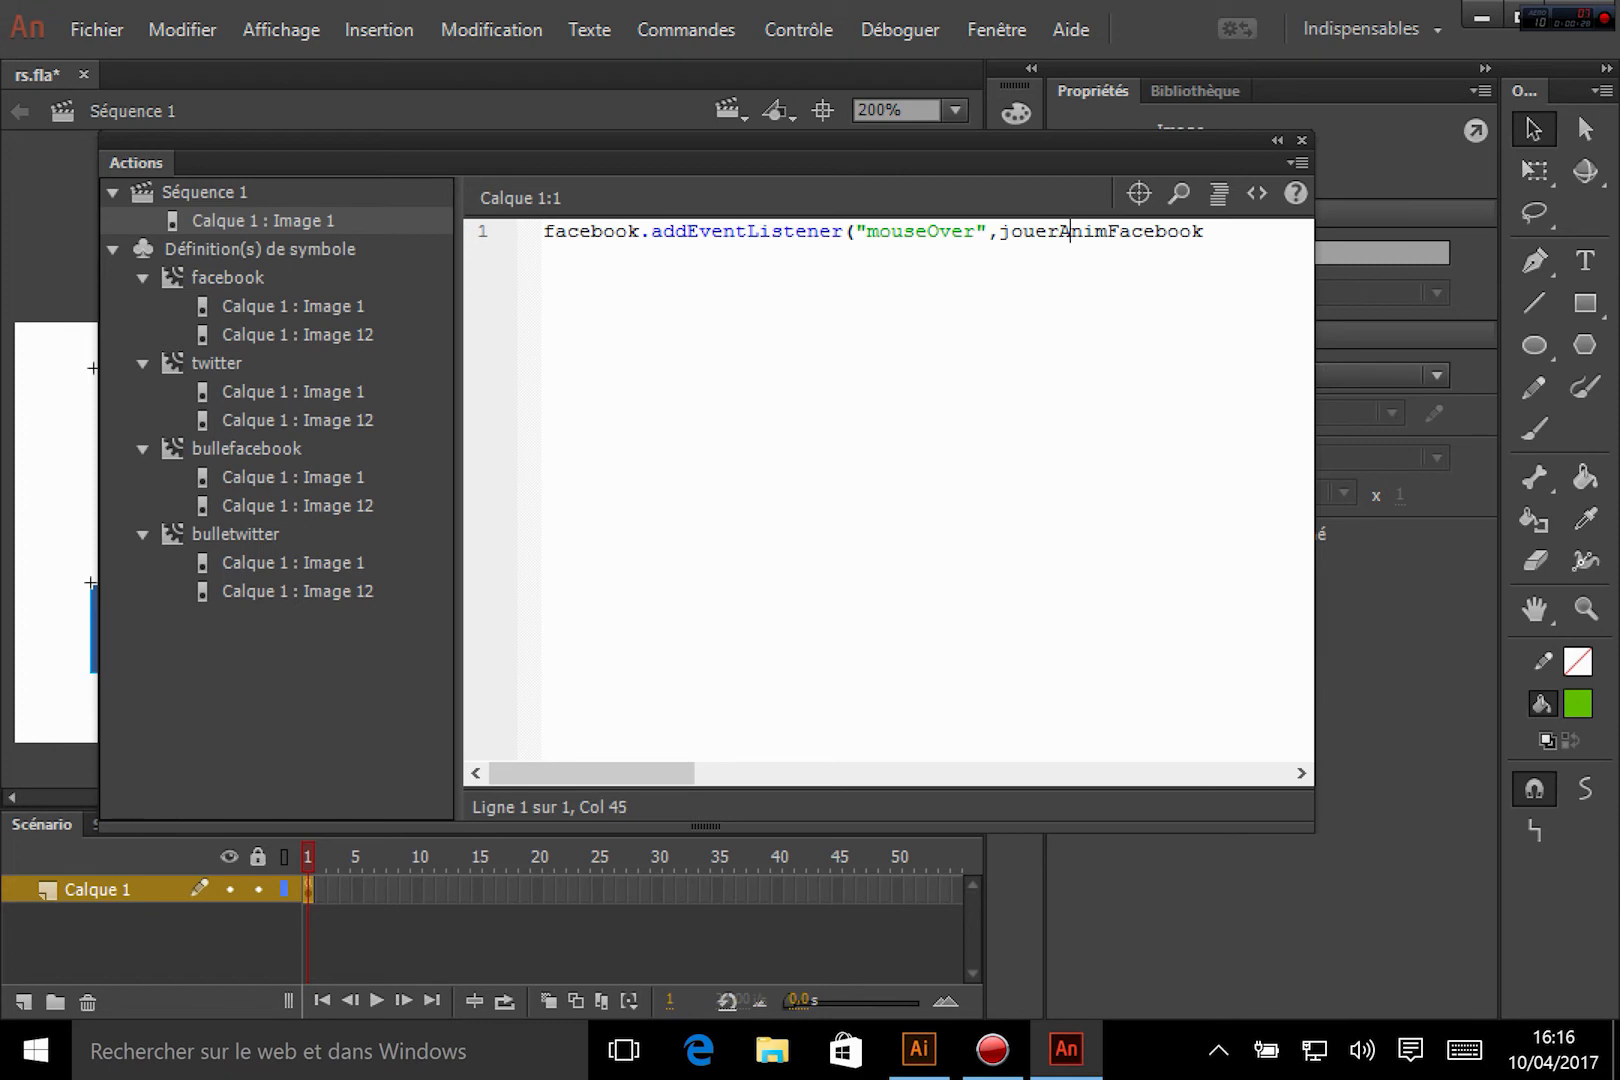
{"action": "left_click", "coordinate": [1244, 219]}
{"action": "type", "text": ");"}
Step: Declare an empty function jouerAnimFacebook(evt) below the listener line
{"action": "key", "text": "Return"}
{"action": "key", "text": "Return"}
{"action": "type", "text": "function jo"}
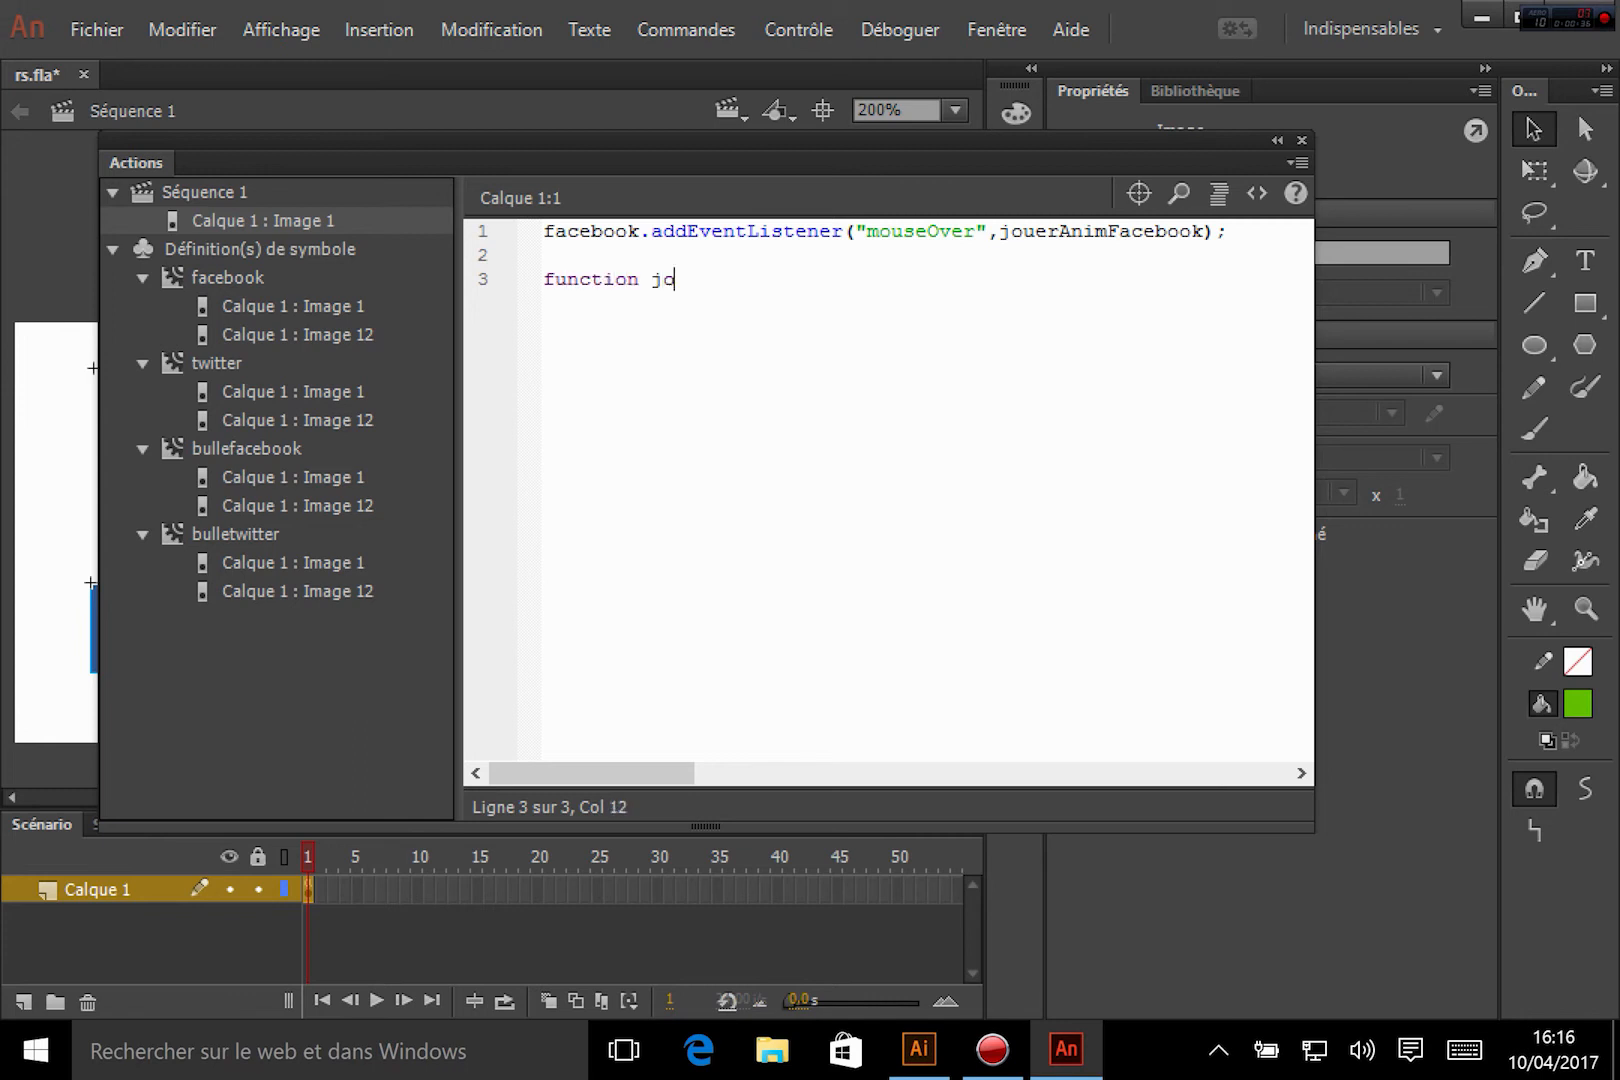
{"action": "type", "text": "uerAnimFacebook(evt"}
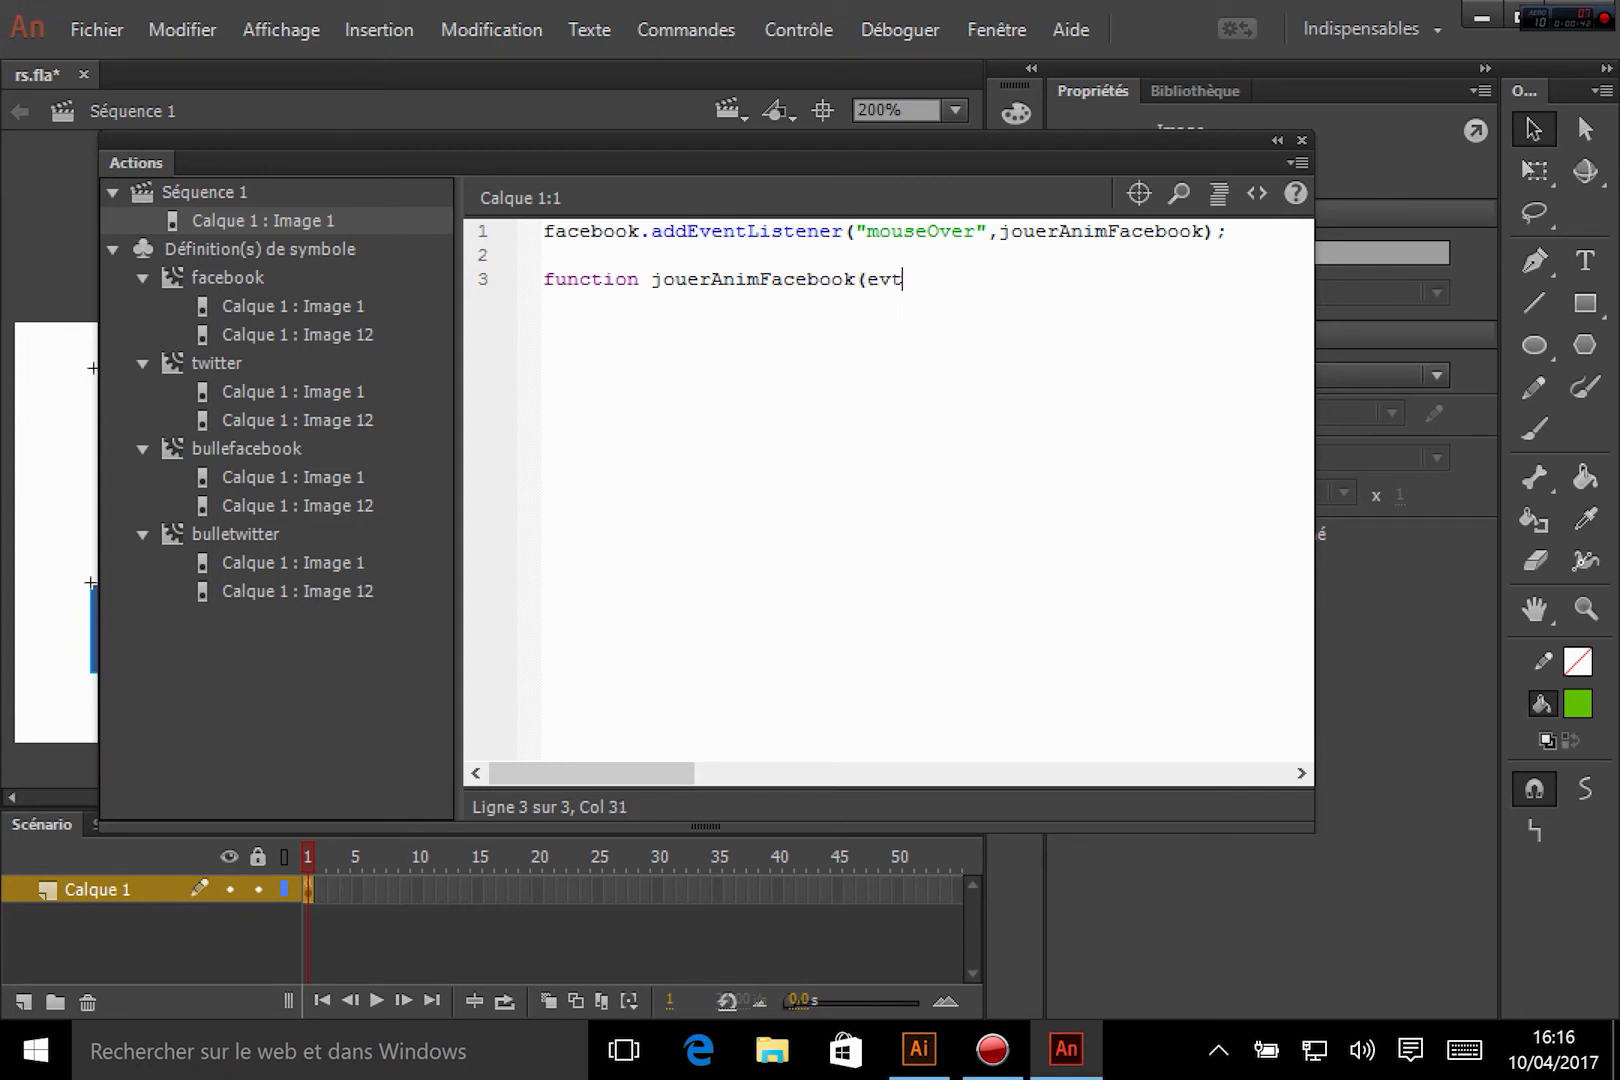
{"action": "type", "text": "){"}
{"action": "key", "text": "Return"}
Step: Move the script editor out of the way to check the Facebook icon's instance name, and bring it back up
{"action": "left_click_drag", "start_coordinate": [519, 152], "coordinate": [596, 744]}
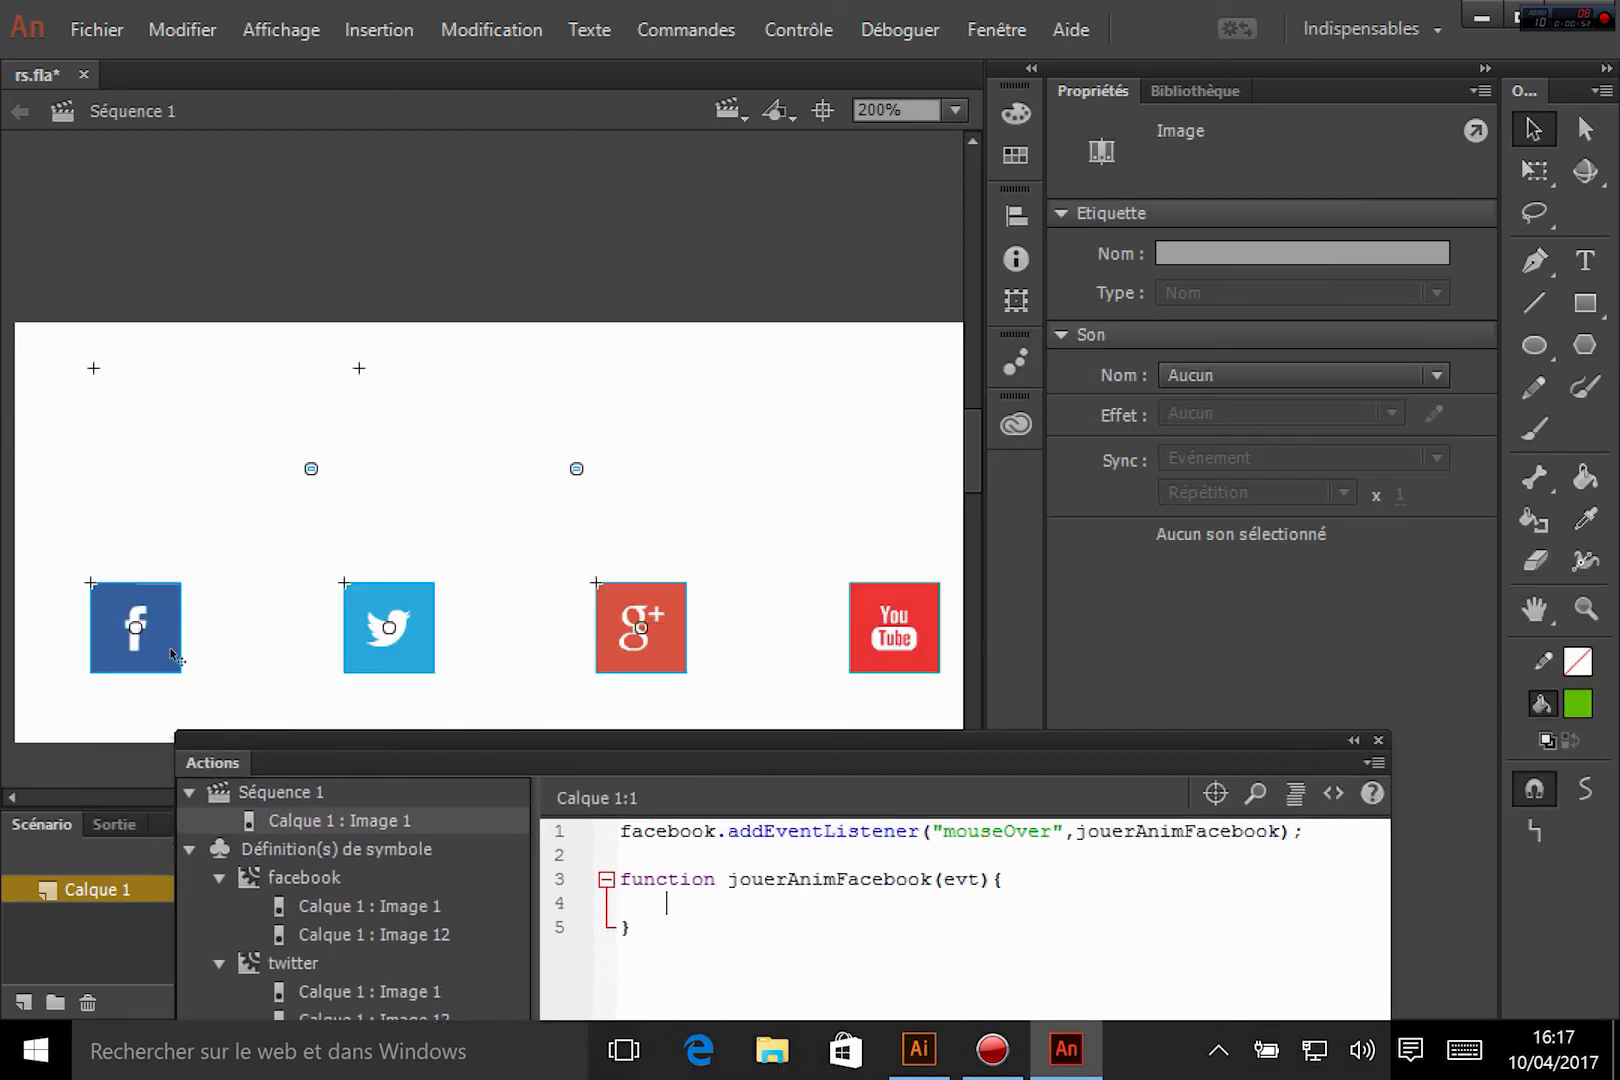
{"action": "left_click", "coordinate": [228, 640]}
{"action": "left_click", "coordinate": [117, 608]}
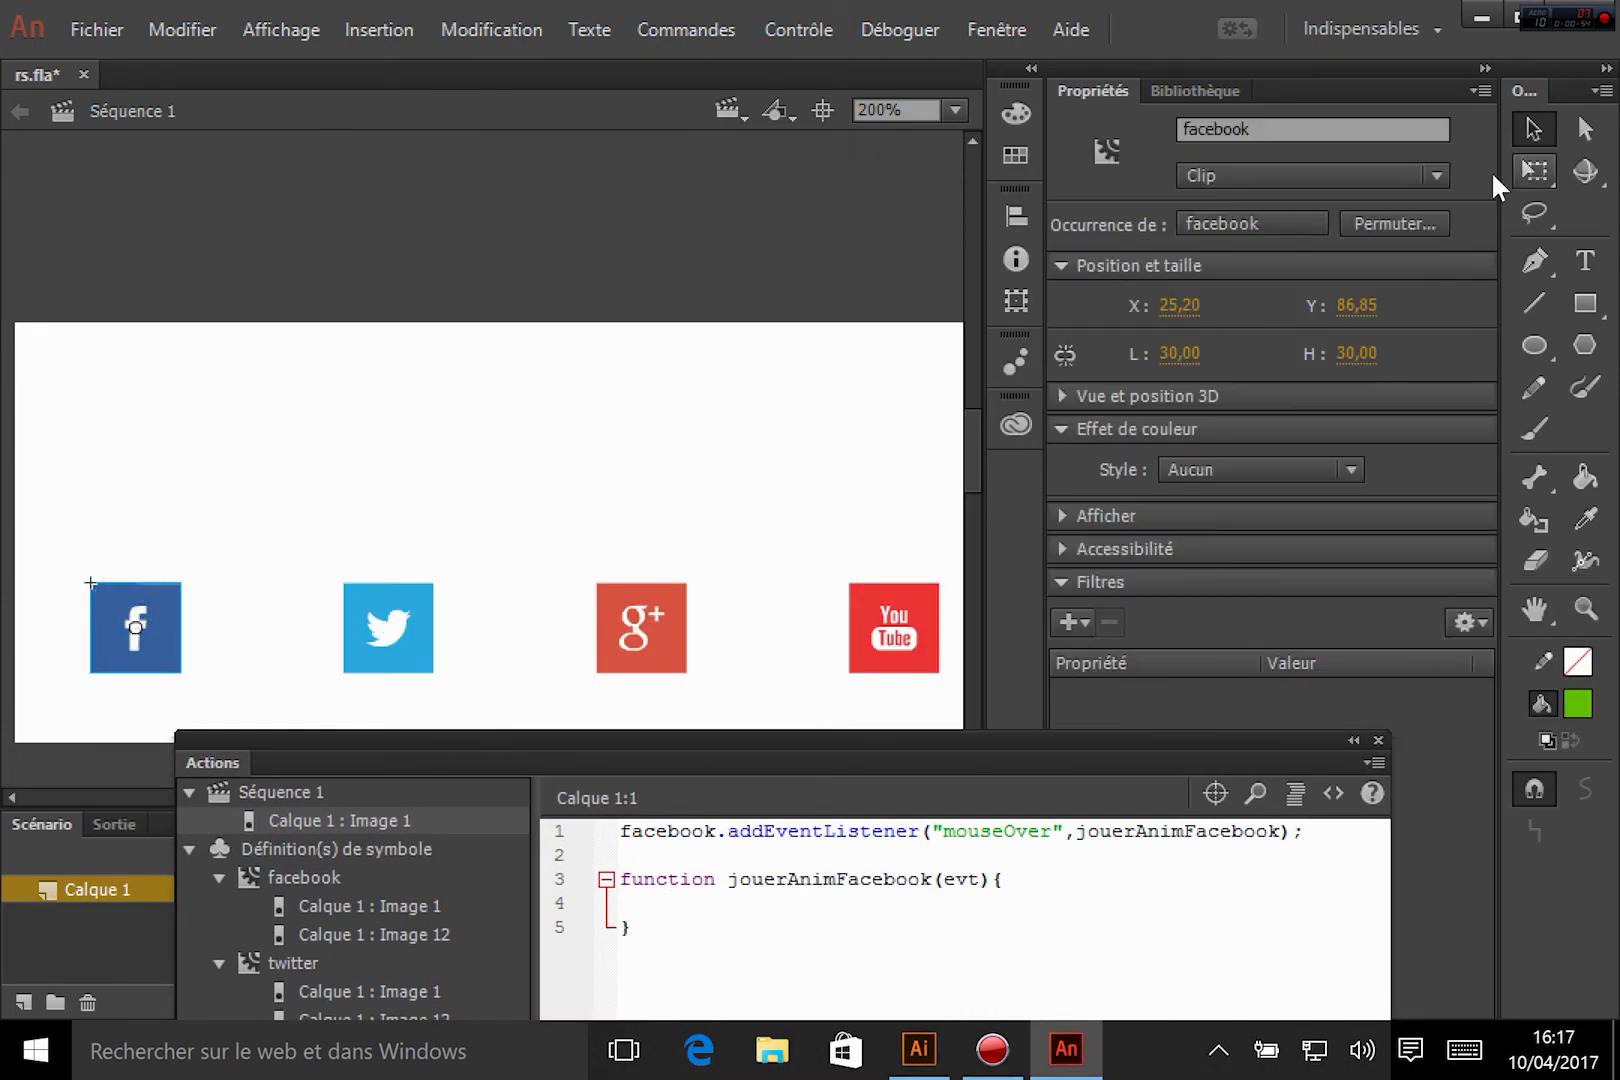
{"action": "left_click_drag", "start_coordinate": [943, 734], "coordinate": [966, 262]}
Step: Add facebook.play(); to the body of jouerAnimFacebook and save the file
{"action": "type", "text": "face"}
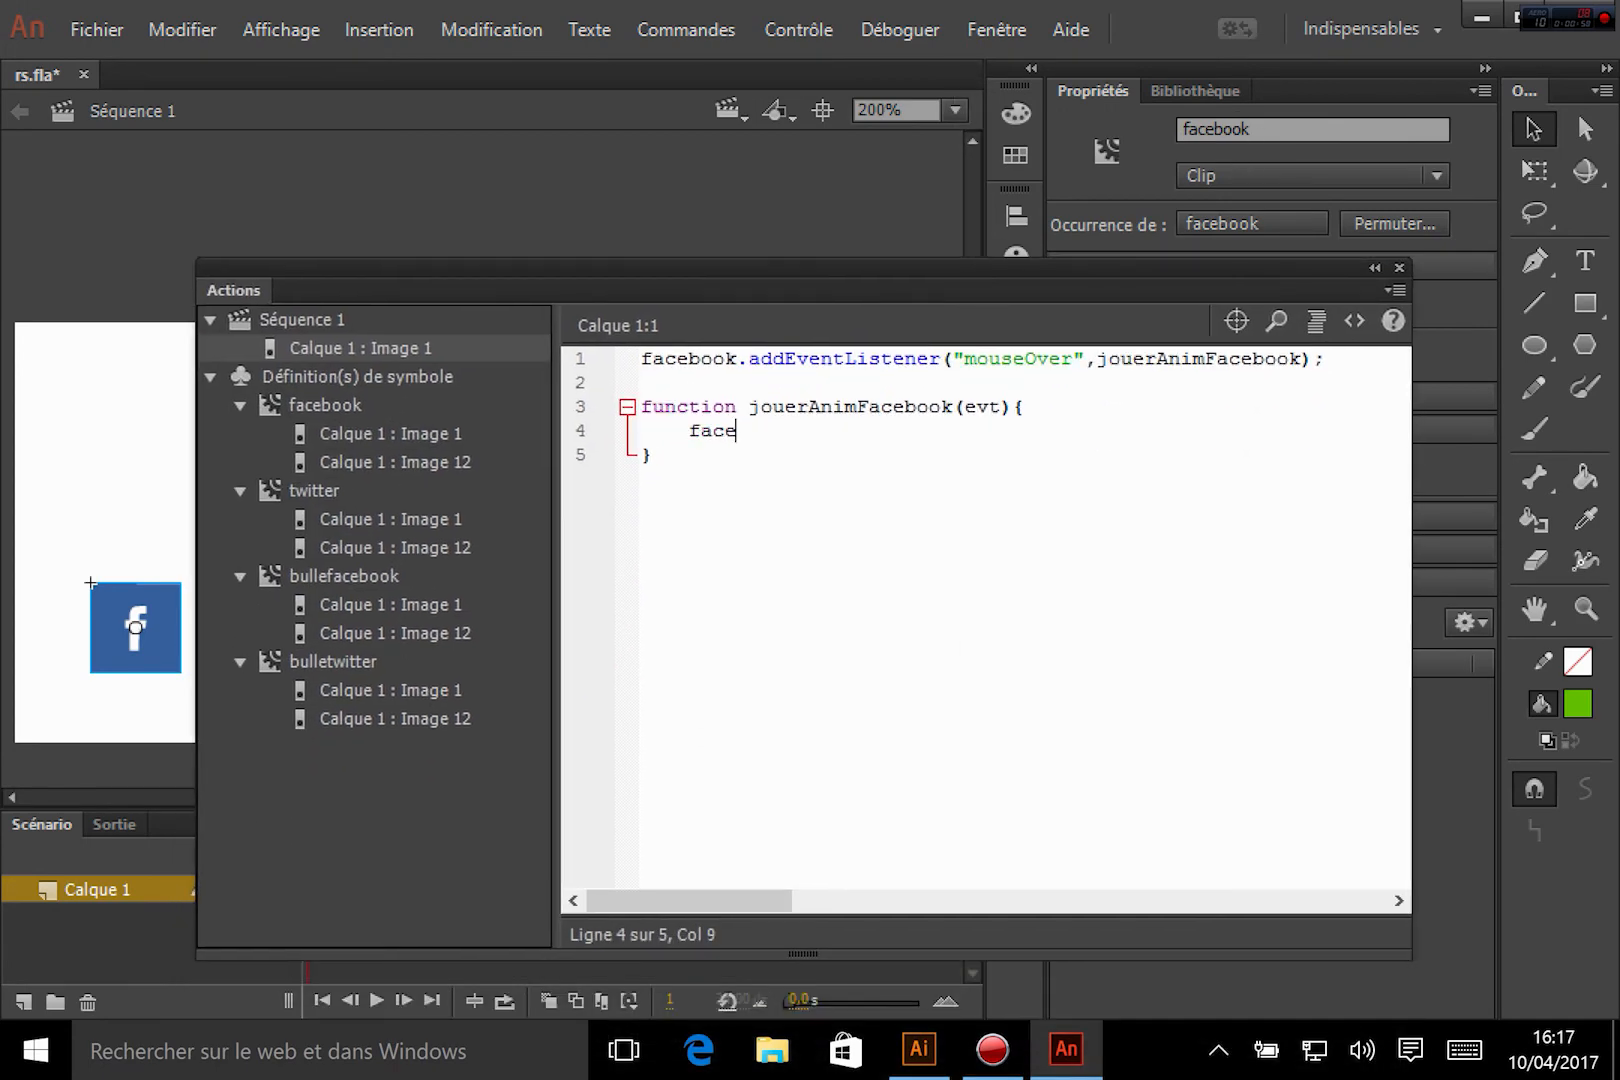
{"action": "type", "text": "book.play();"}
{"action": "key", "text": "ctrl+s"}
{"action": "key", "text": "Down"}
{"action": "left_click_drag", "start_coordinate": [688, 358], "coordinate": [1085, 358]}
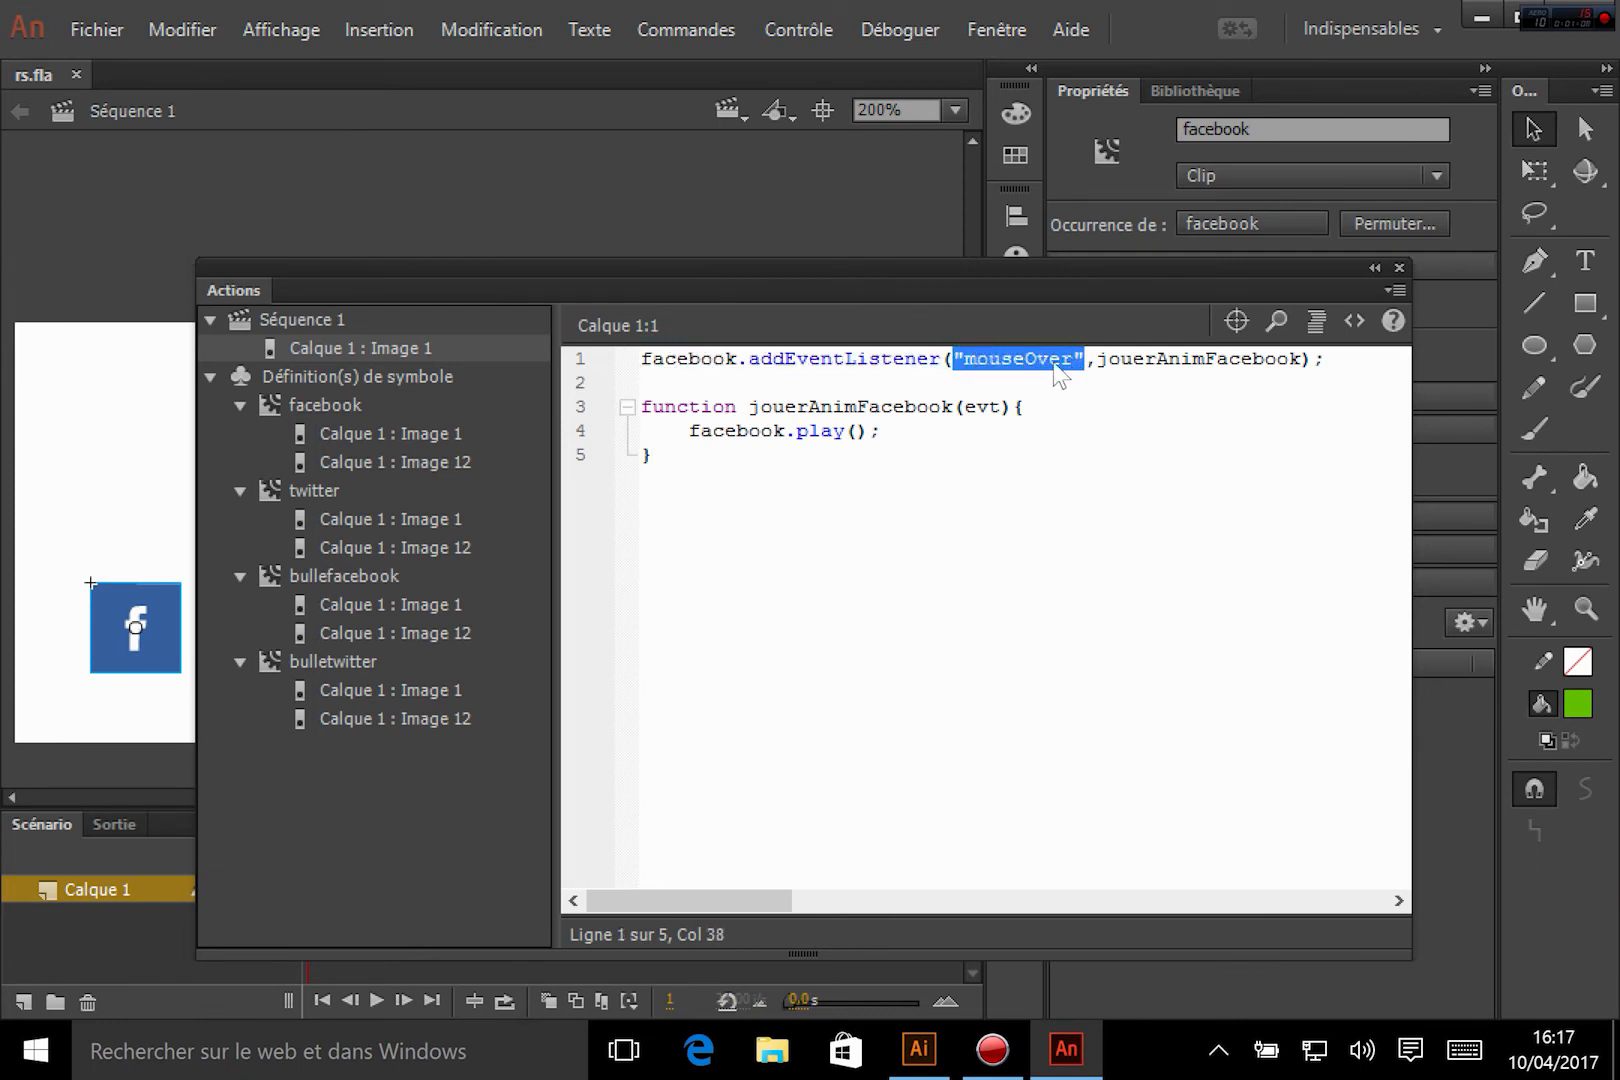
{"action": "left_click", "coordinate": [665, 358]}
{"action": "double_click", "coordinate": [668, 360]}
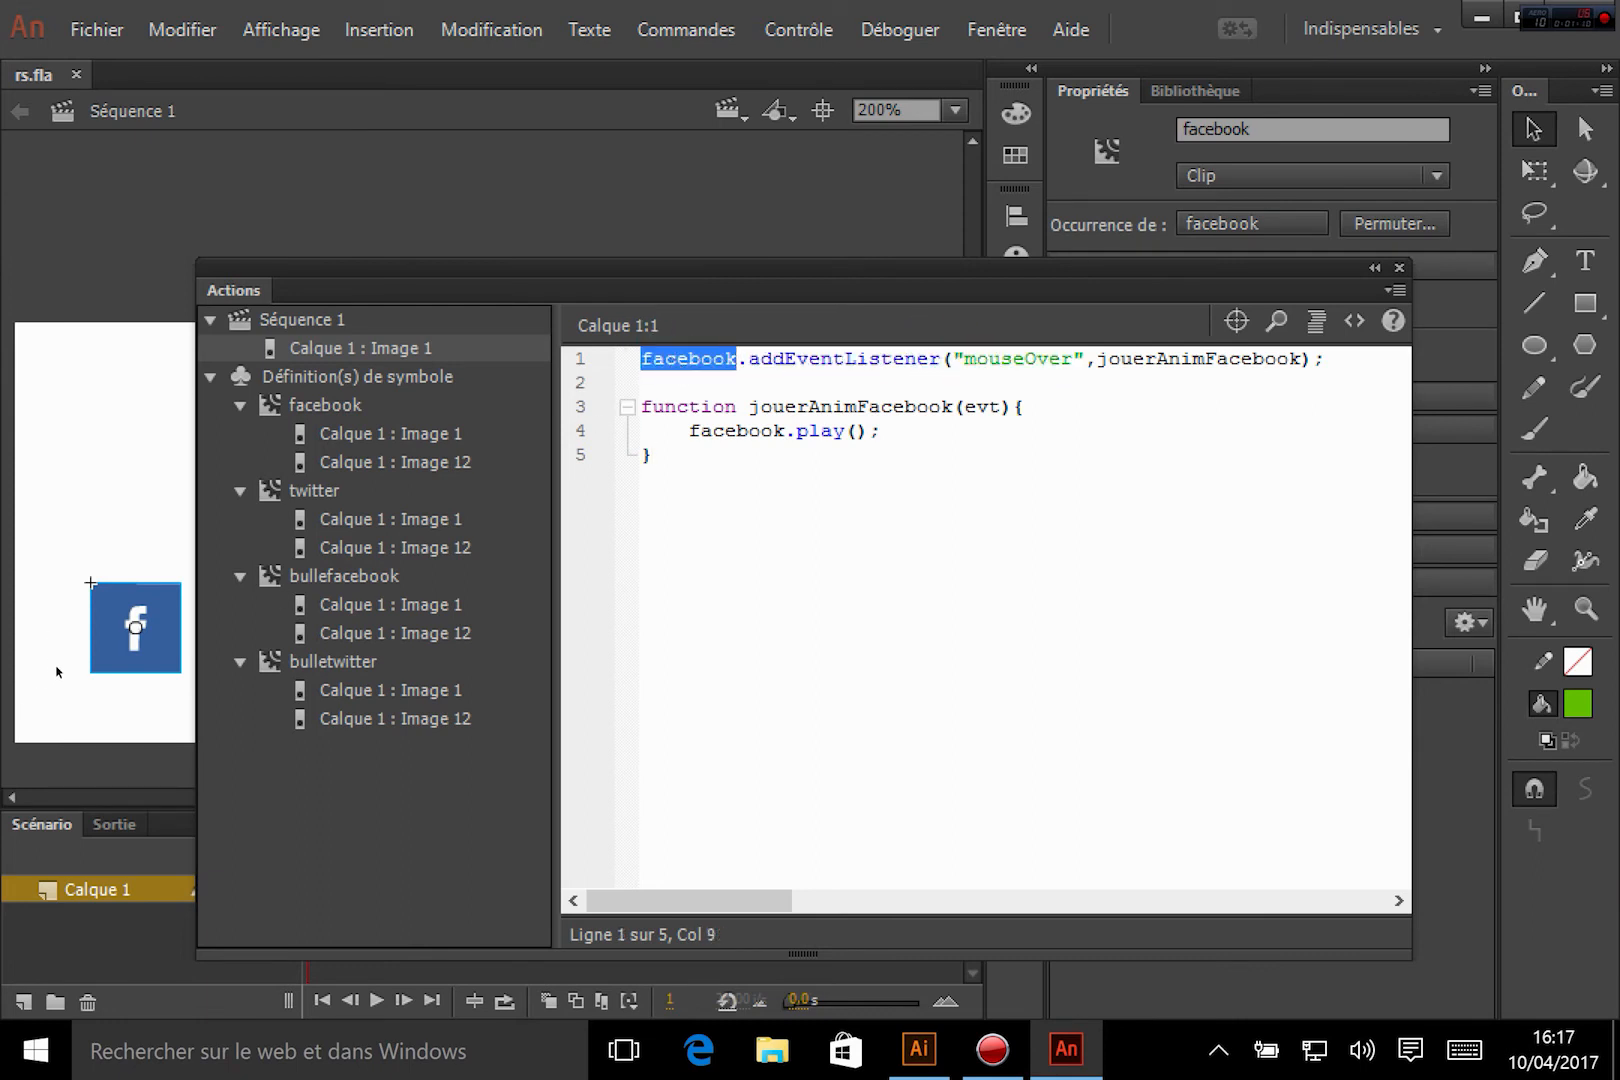
Step: Review the facebook listener and its jouerAnimFacebook handler, test the movie to check the icon's mouse-over animation, and return to the script
{"action": "left_click_drag", "start_coordinate": [1097, 358], "coordinate": [1301, 358]}
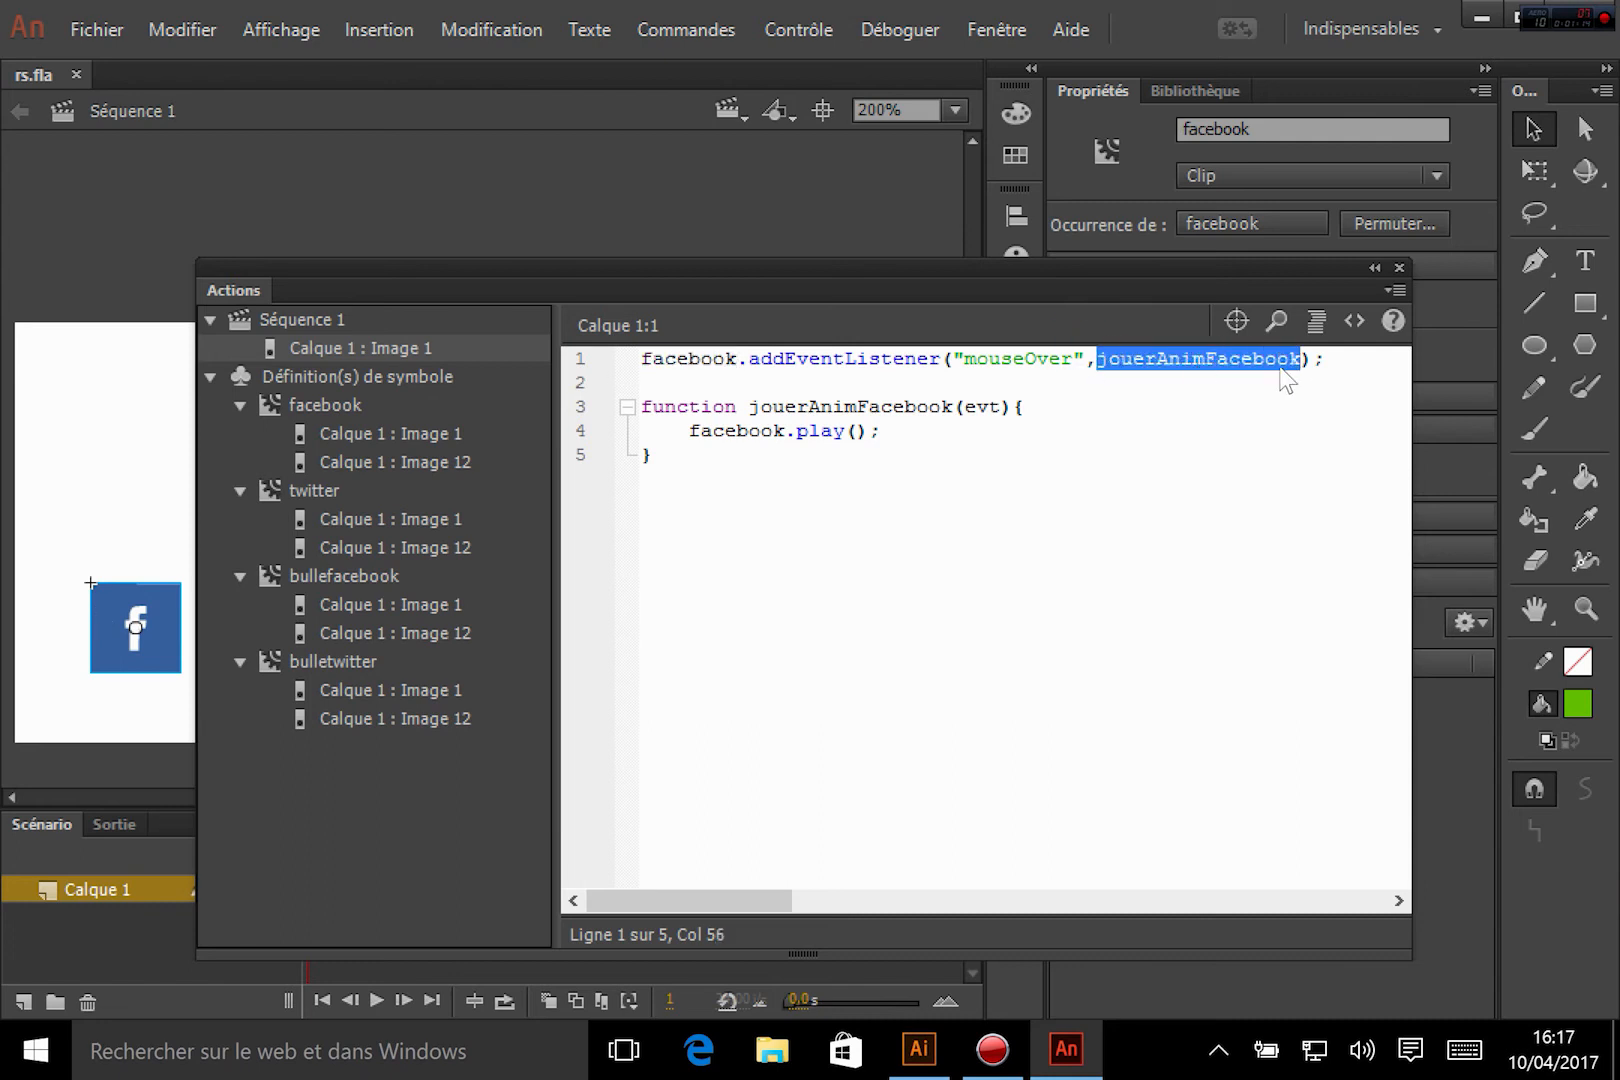
{"action": "left_click_drag", "start_coordinate": [749, 406], "coordinate": [962, 406]}
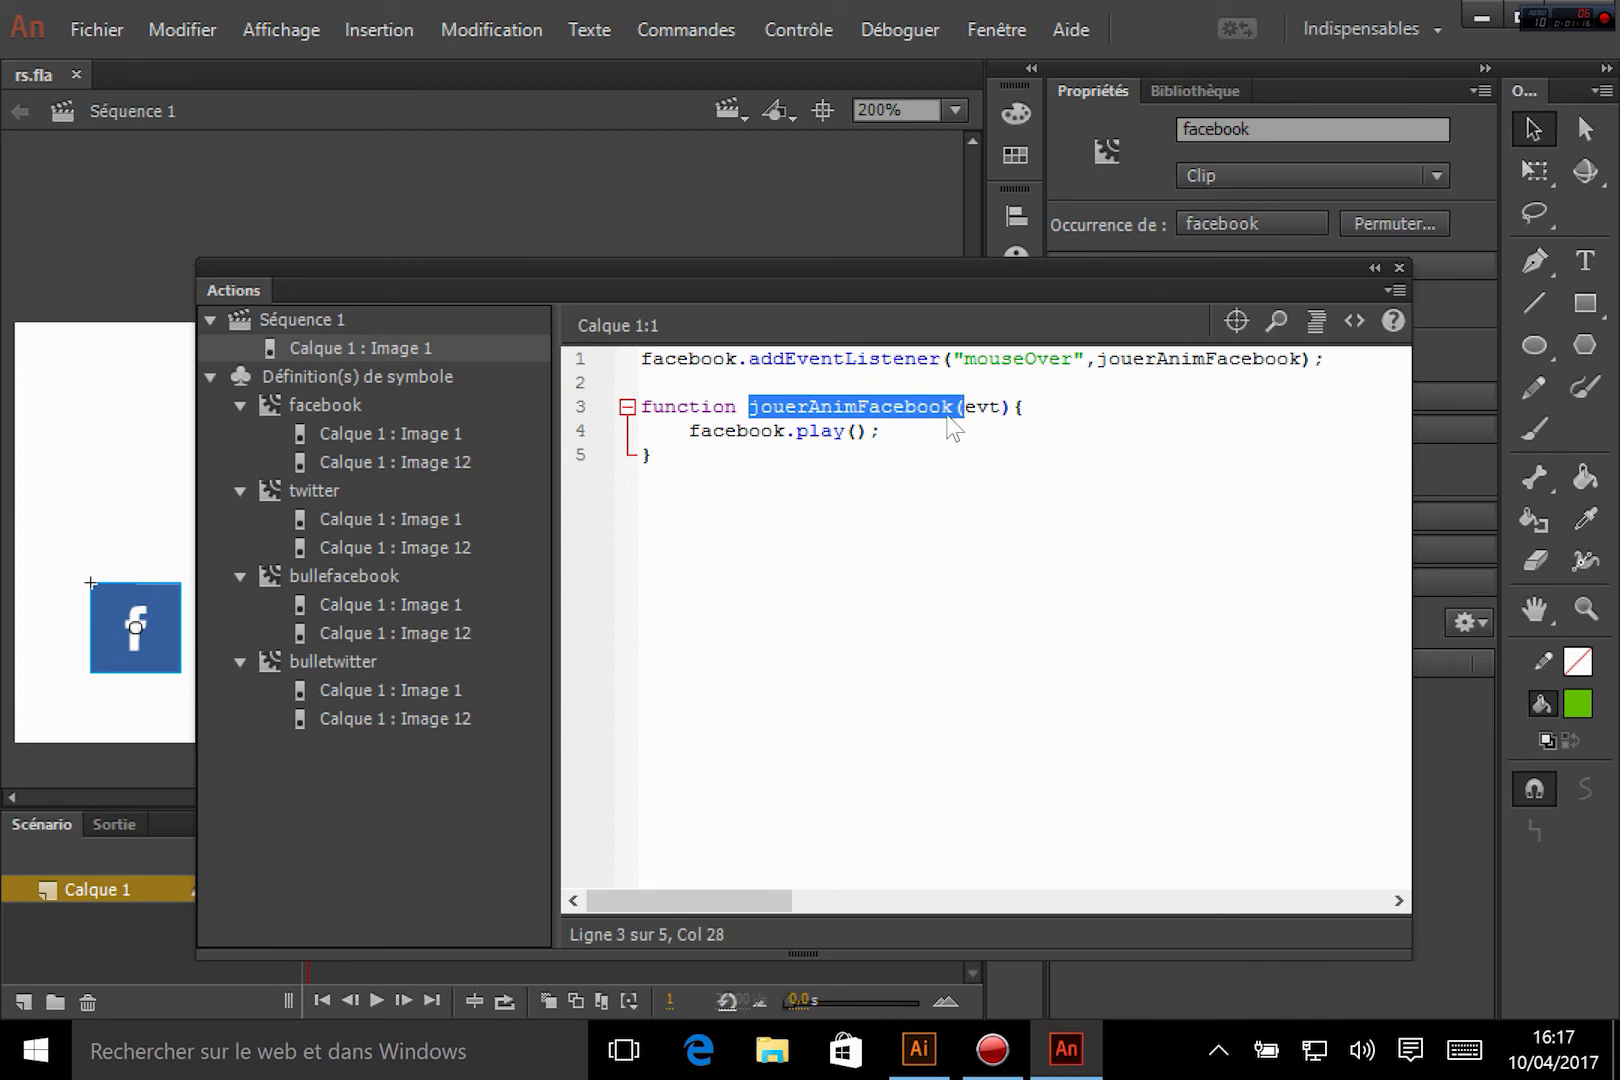
{"action": "left_click_drag", "start_coordinate": [689, 430], "coordinate": [880, 430]}
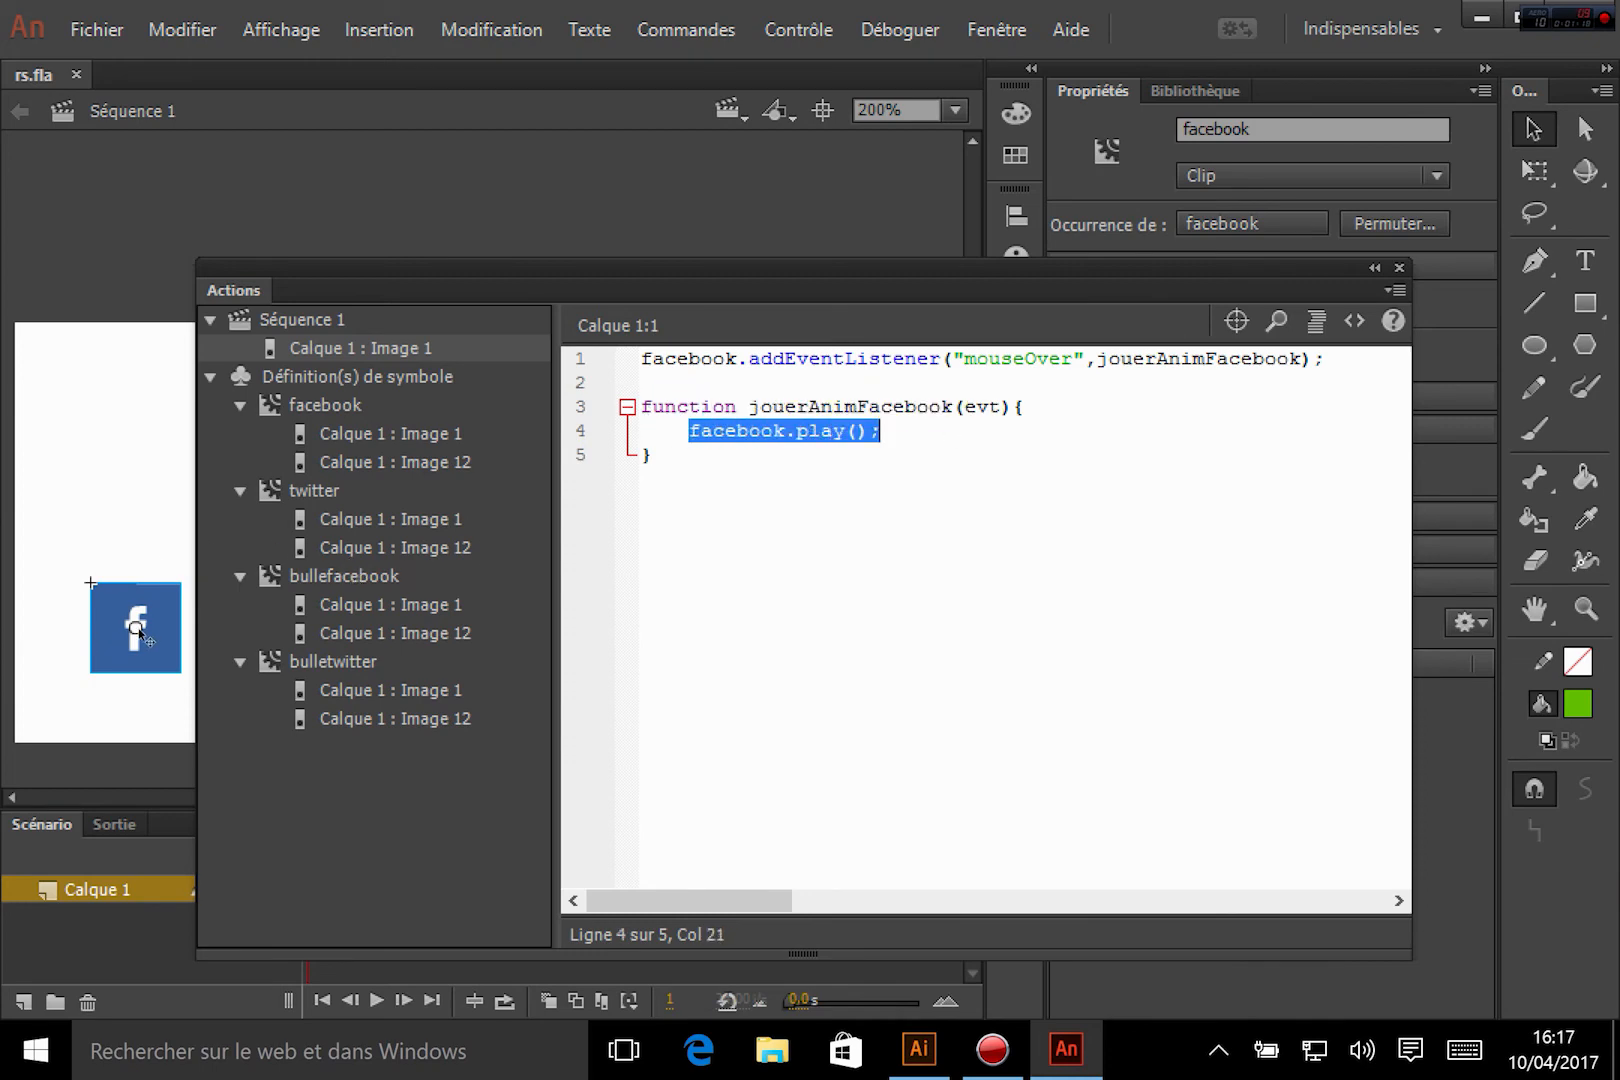
{"action": "key", "text": "ctrl+Return"}
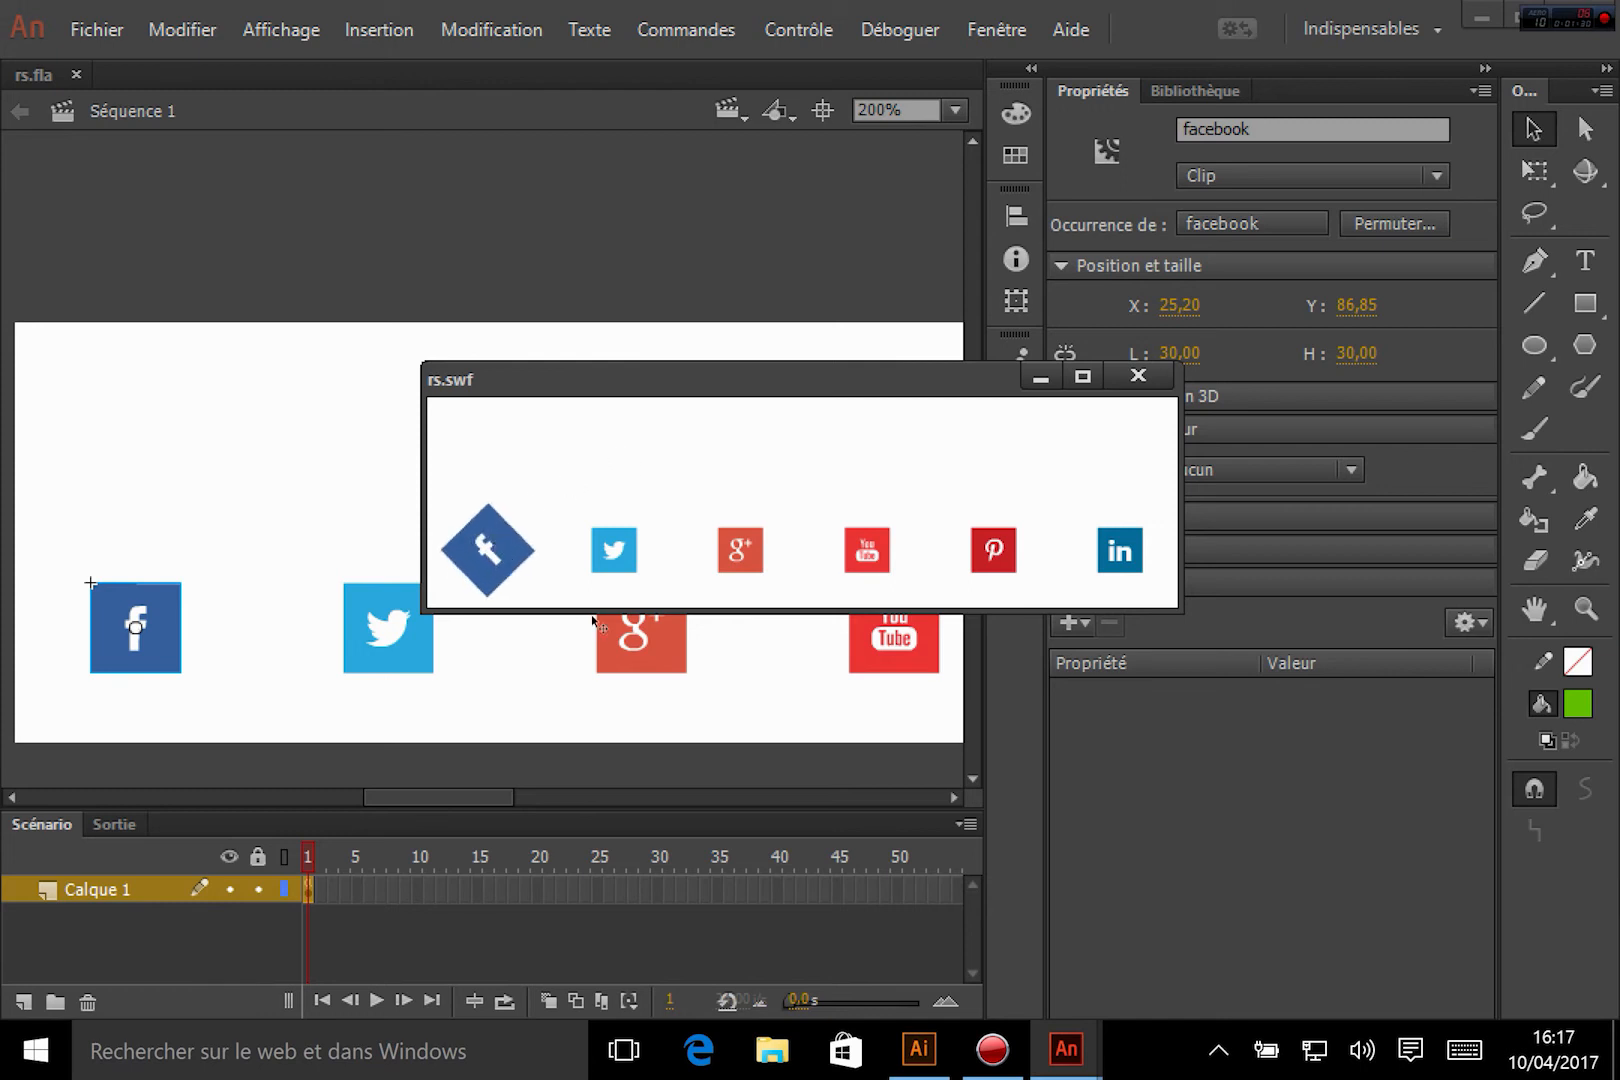
{"action": "left_click", "coordinate": [1139, 378]}
{"action": "key", "text": "F9"}
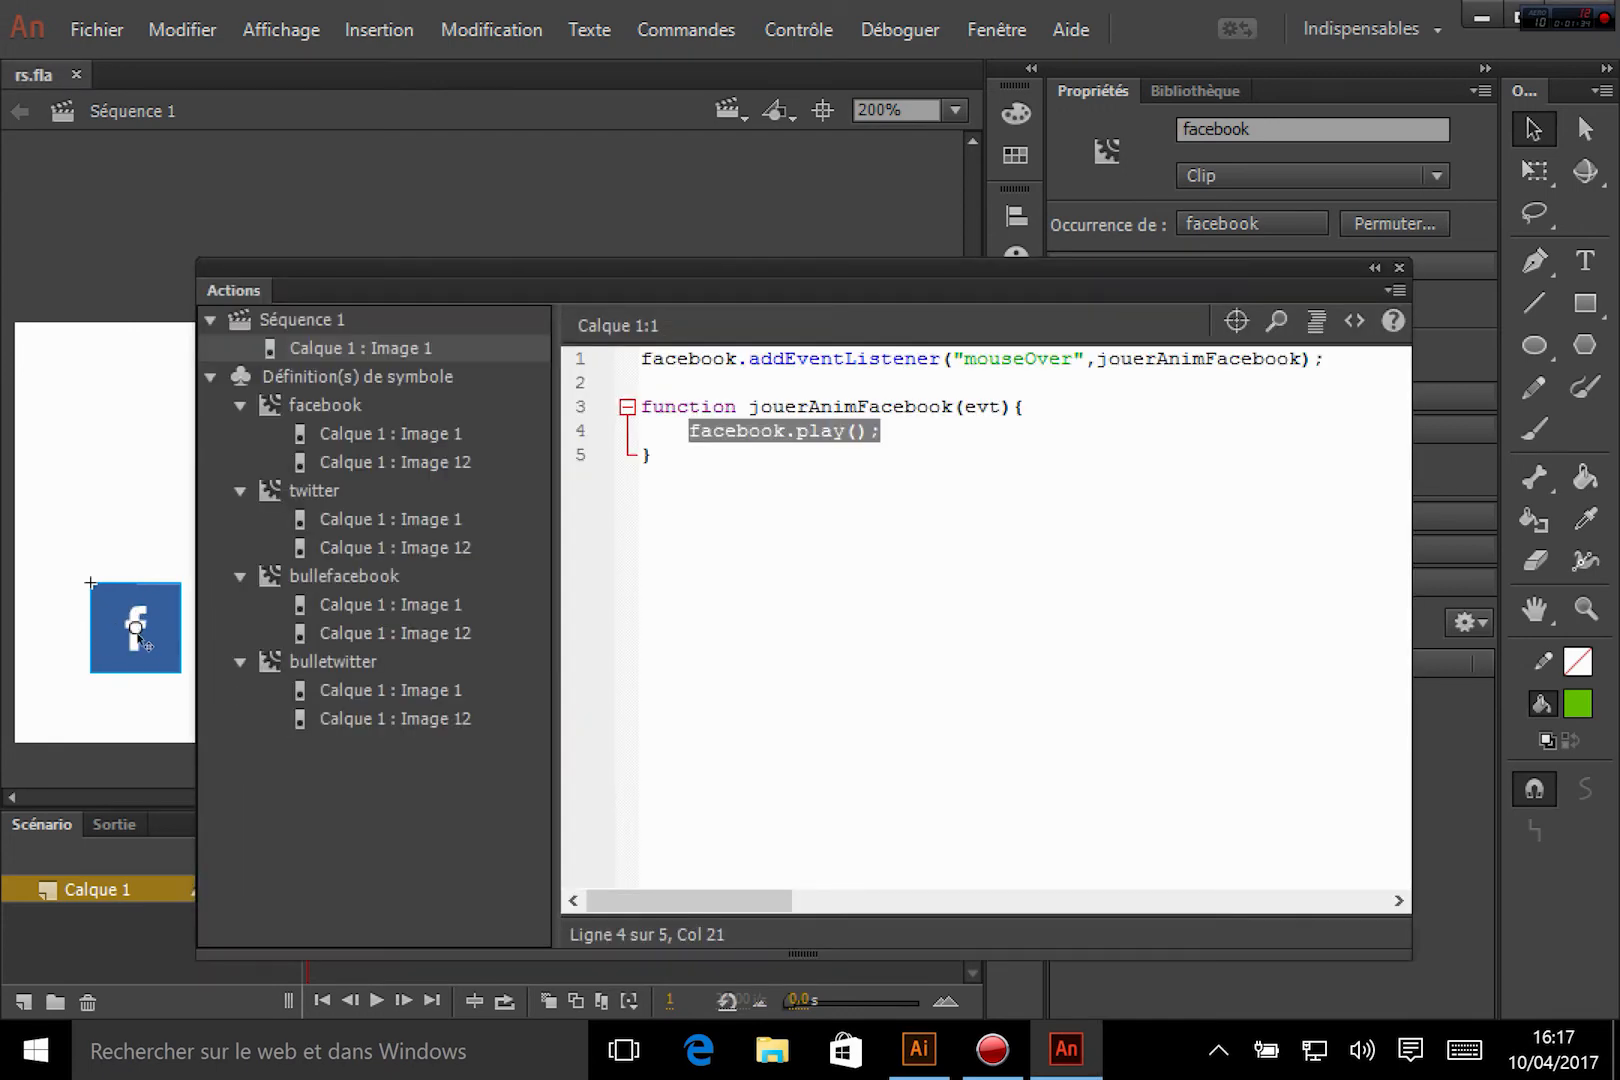
{"action": "left_click", "coordinate": [976, 492]}
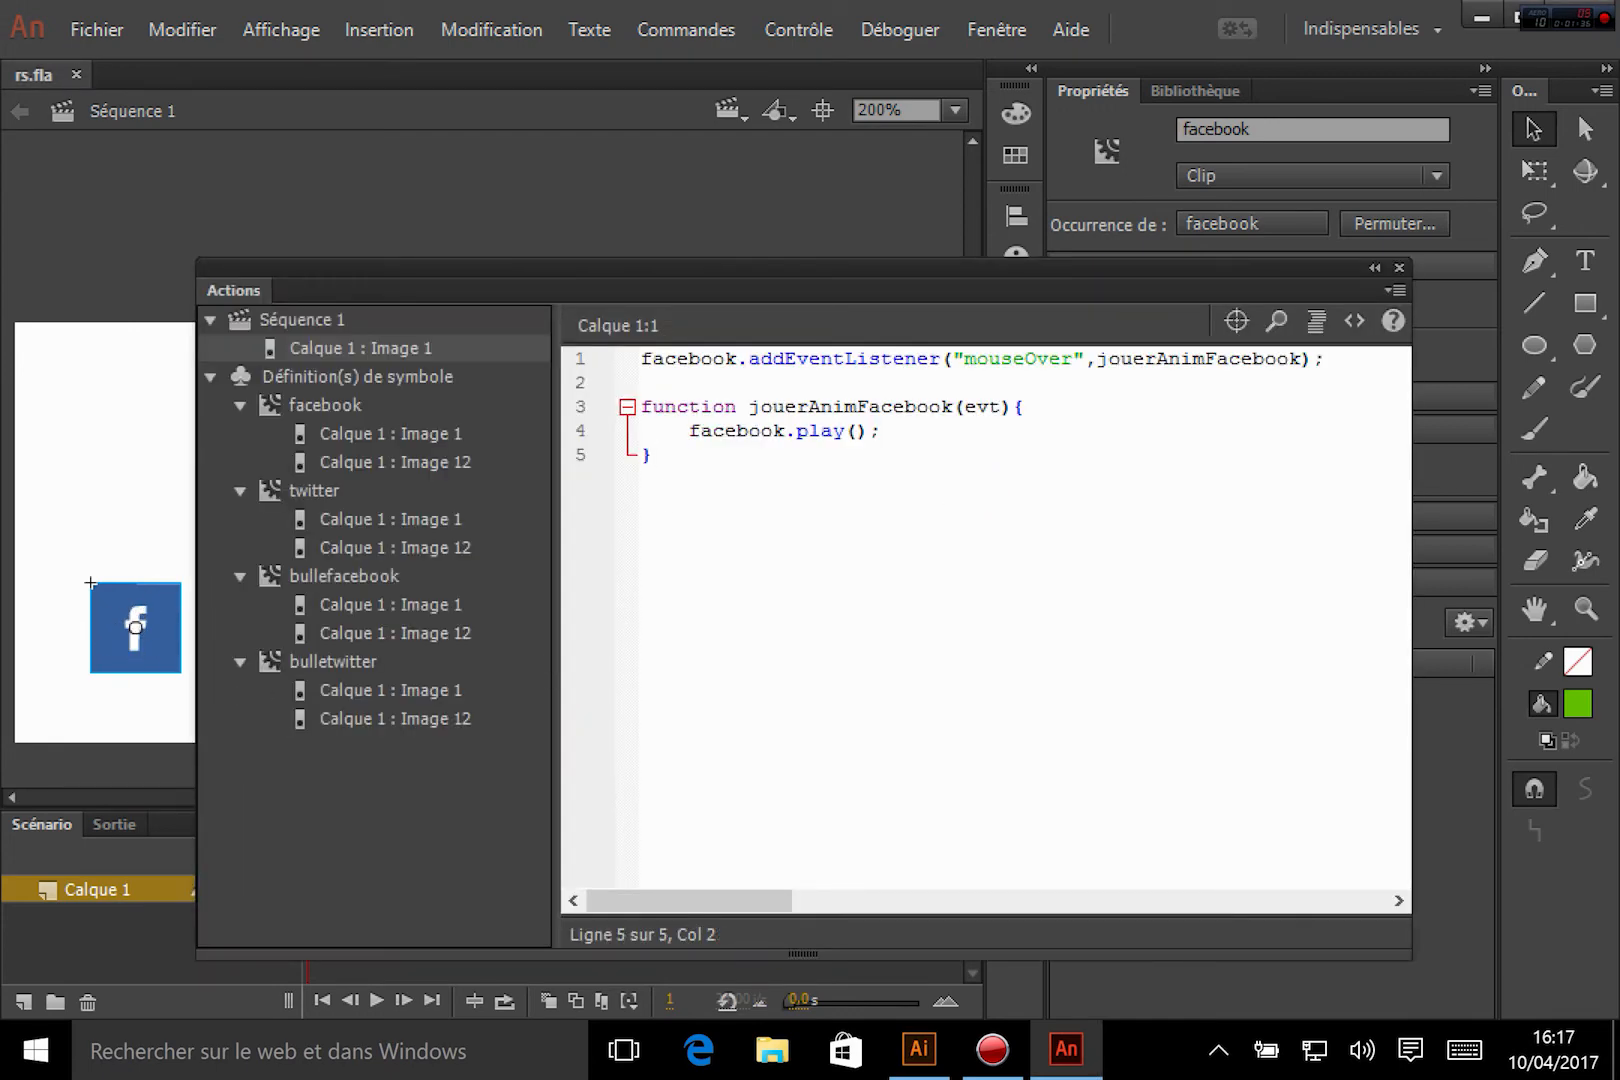
Step: Duplicate the whole mouseOver listener and function block below the existing code, leaving a blank line between them
{"action": "left_click", "coordinate": [953, 406]}
{"action": "left_click_drag", "start_coordinate": [965, 358], "coordinate": [1073, 358]}
{"action": "left_click", "coordinate": [1075, 383]}
{"action": "key", "text": "ctrl+a"}
{"action": "key", "text": "ctrl+c"}
{"action": "left_click", "coordinate": [697, 447]}
{"action": "key", "text": "Return"}
{"action": "key", "text": "Return"}
{"action": "key", "text": "ctrl+v"}
{"action": "left_click", "coordinate": [828, 520]}
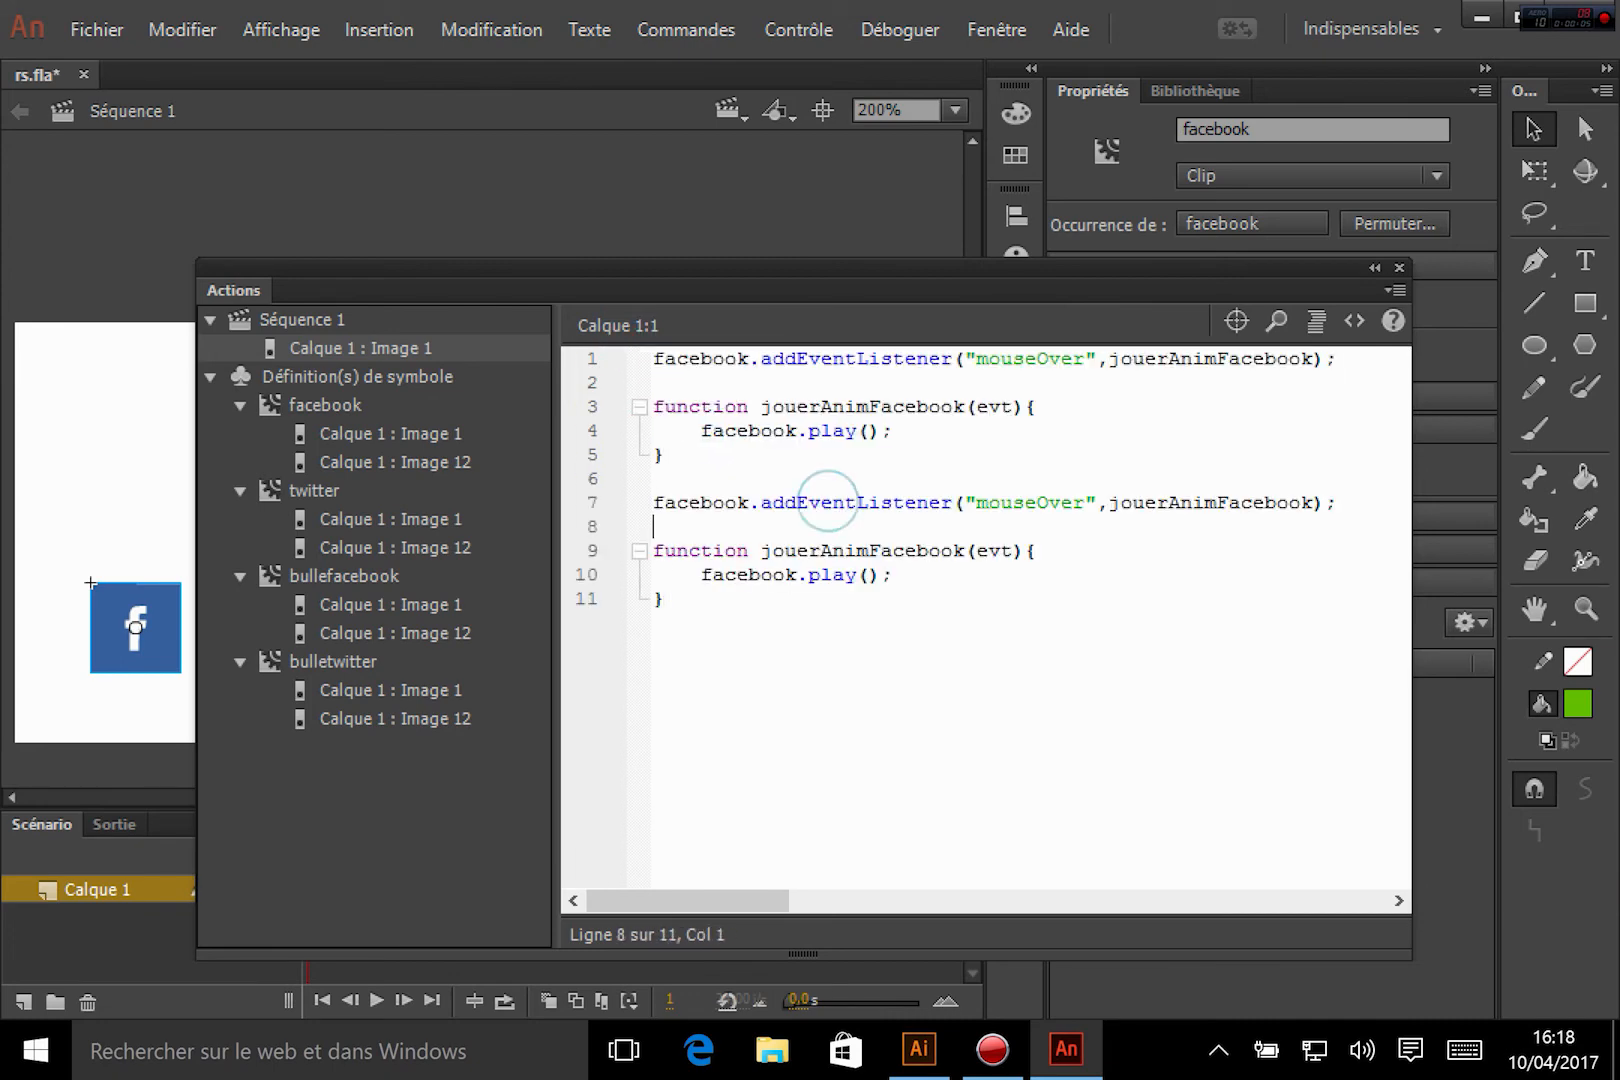
Step: In the duplicated block, set the event to "mouseOut" and rename the handler to stopAnimFacebook in both the listener and the function declaration
{"action": "left_click_drag", "start_coordinate": [1049, 502], "coordinate": [1085, 502]}
{"action": "key", "text": "BackSpace"}
{"action": "type", "text": "ut"}
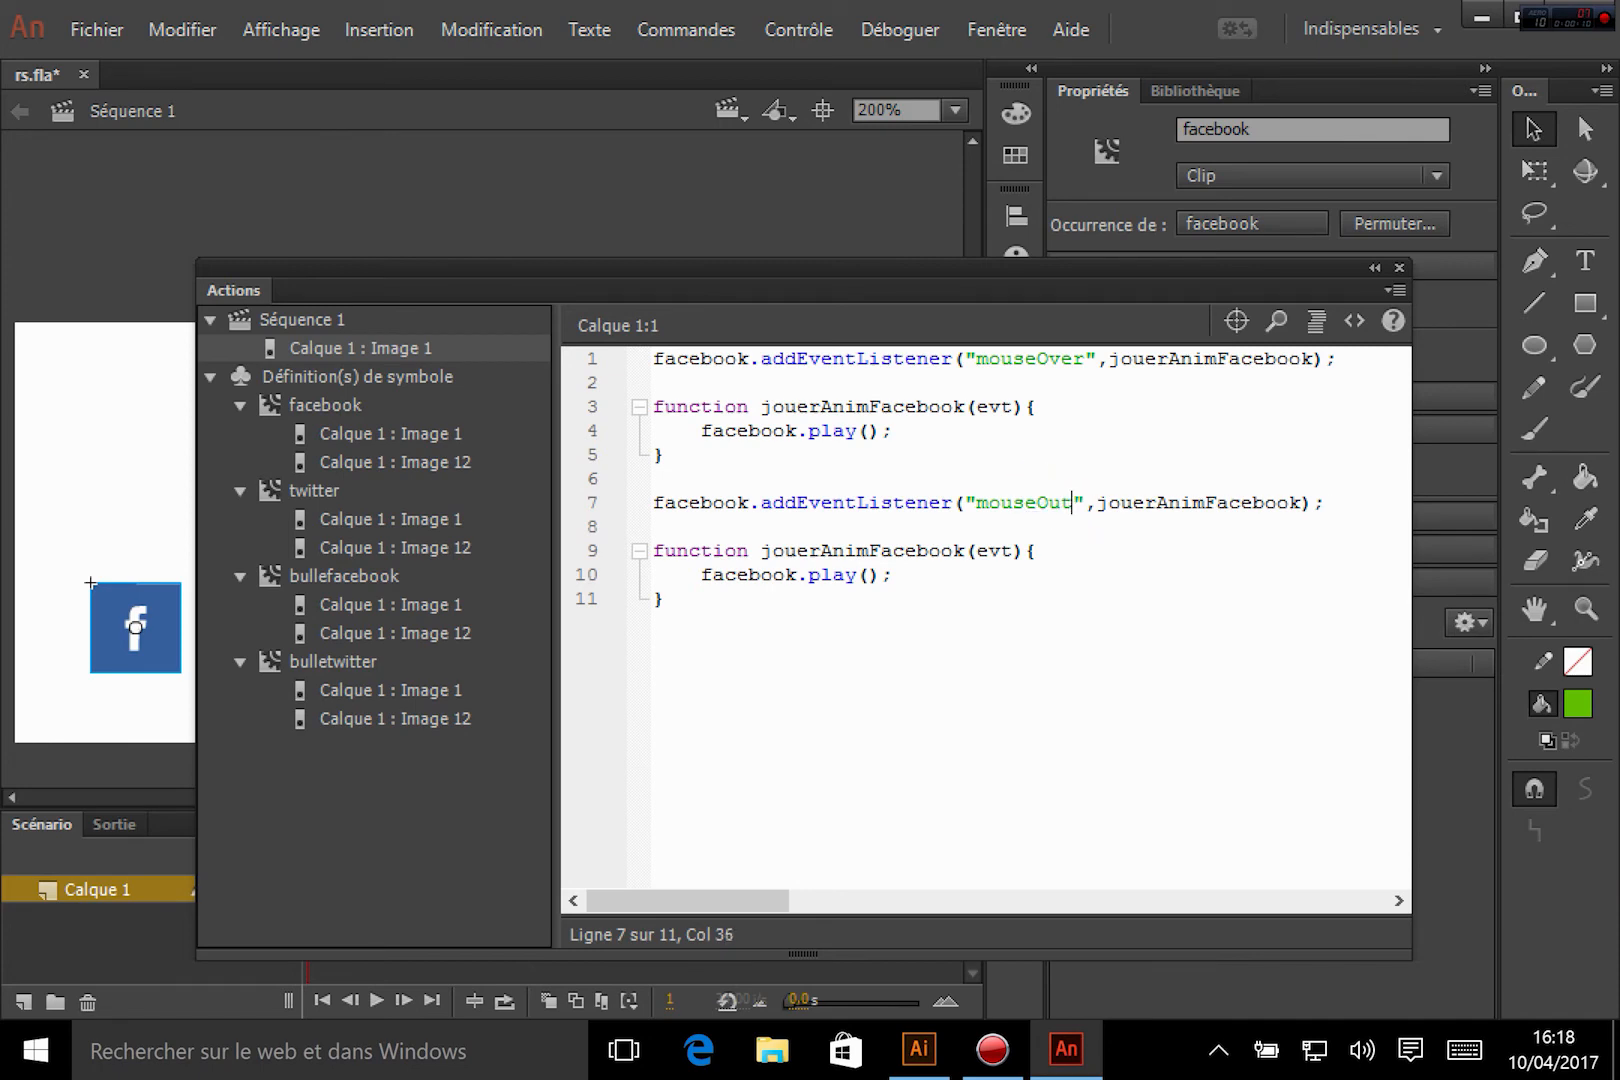
{"action": "left_click_drag", "start_coordinate": [1157, 502], "coordinate": [1106, 502]}
{"action": "key", "text": "shift+Left"}
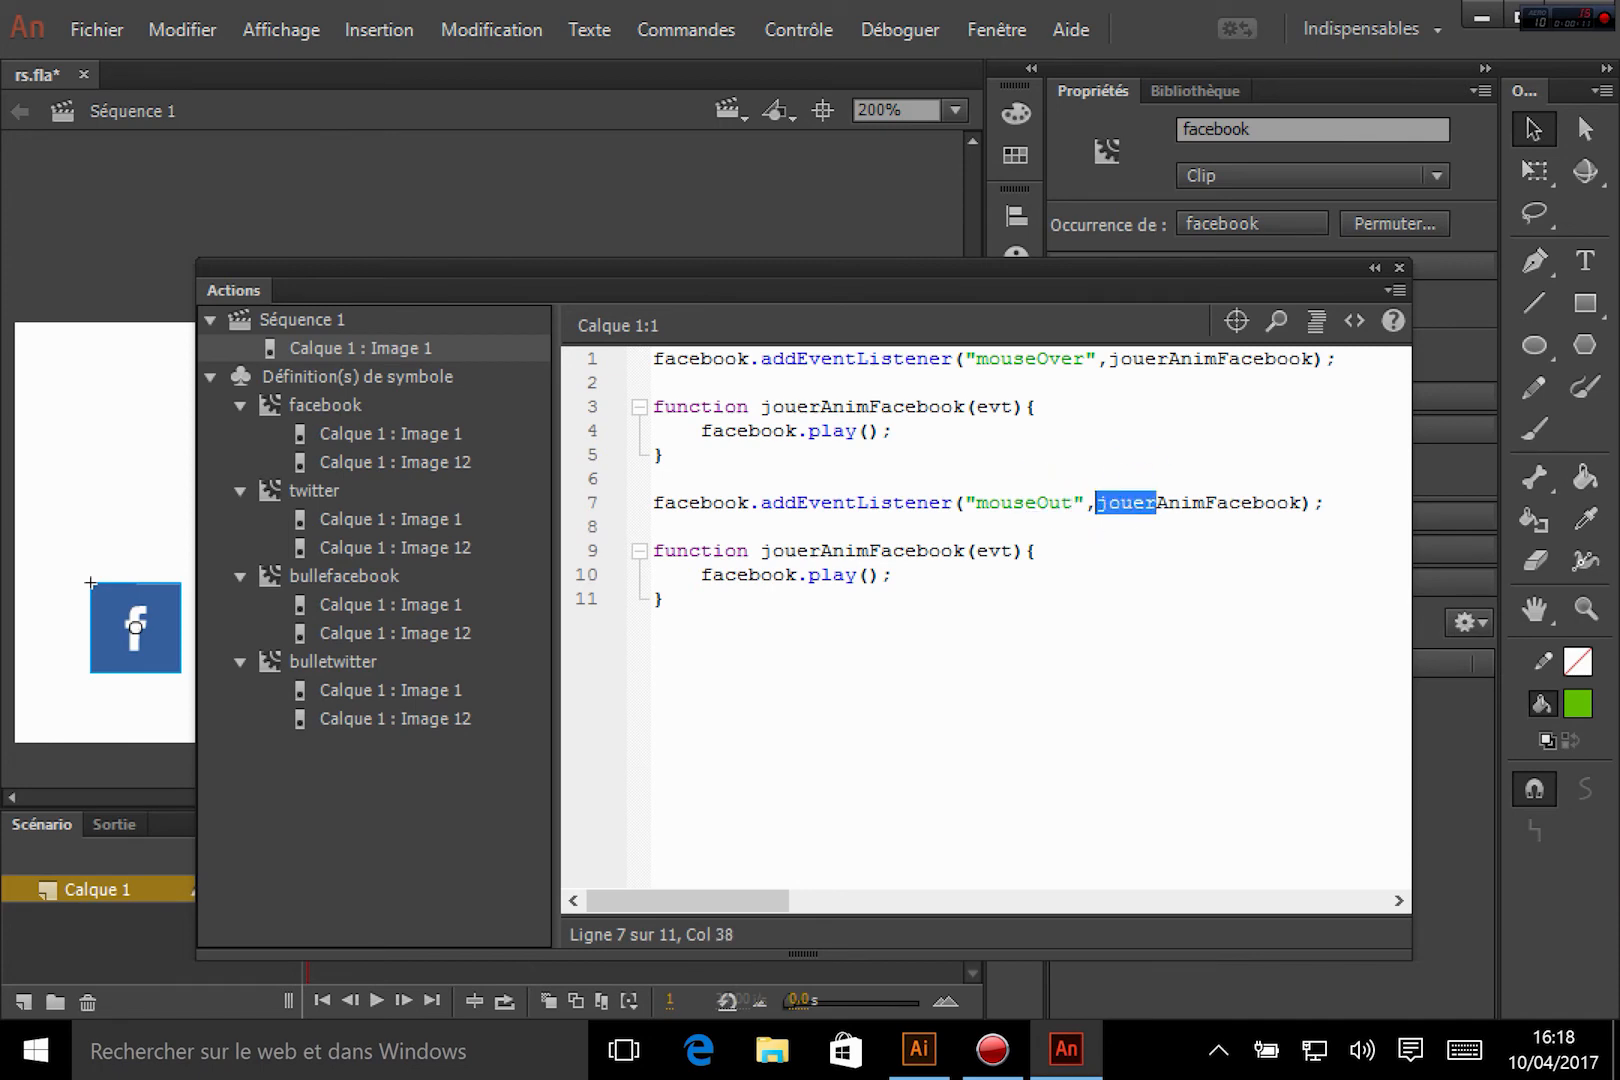
{"action": "type", "text": "stop"}
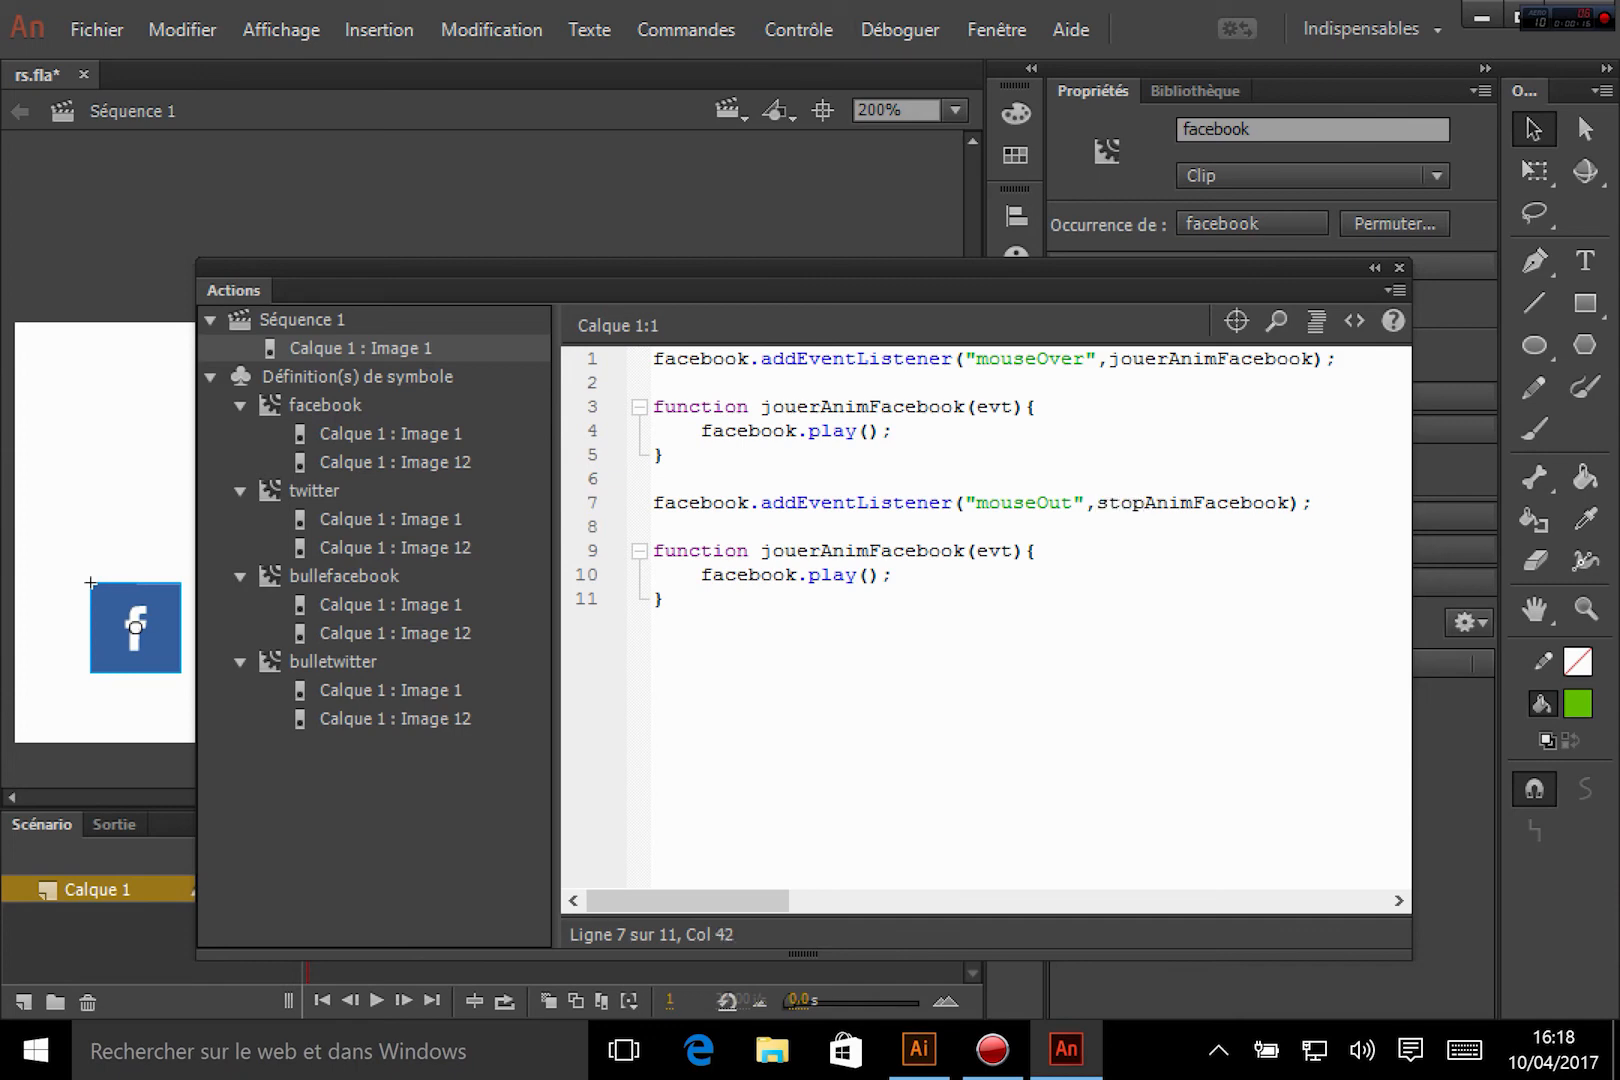
{"action": "left_click_drag", "start_coordinate": [761, 550], "coordinate": [821, 557]}
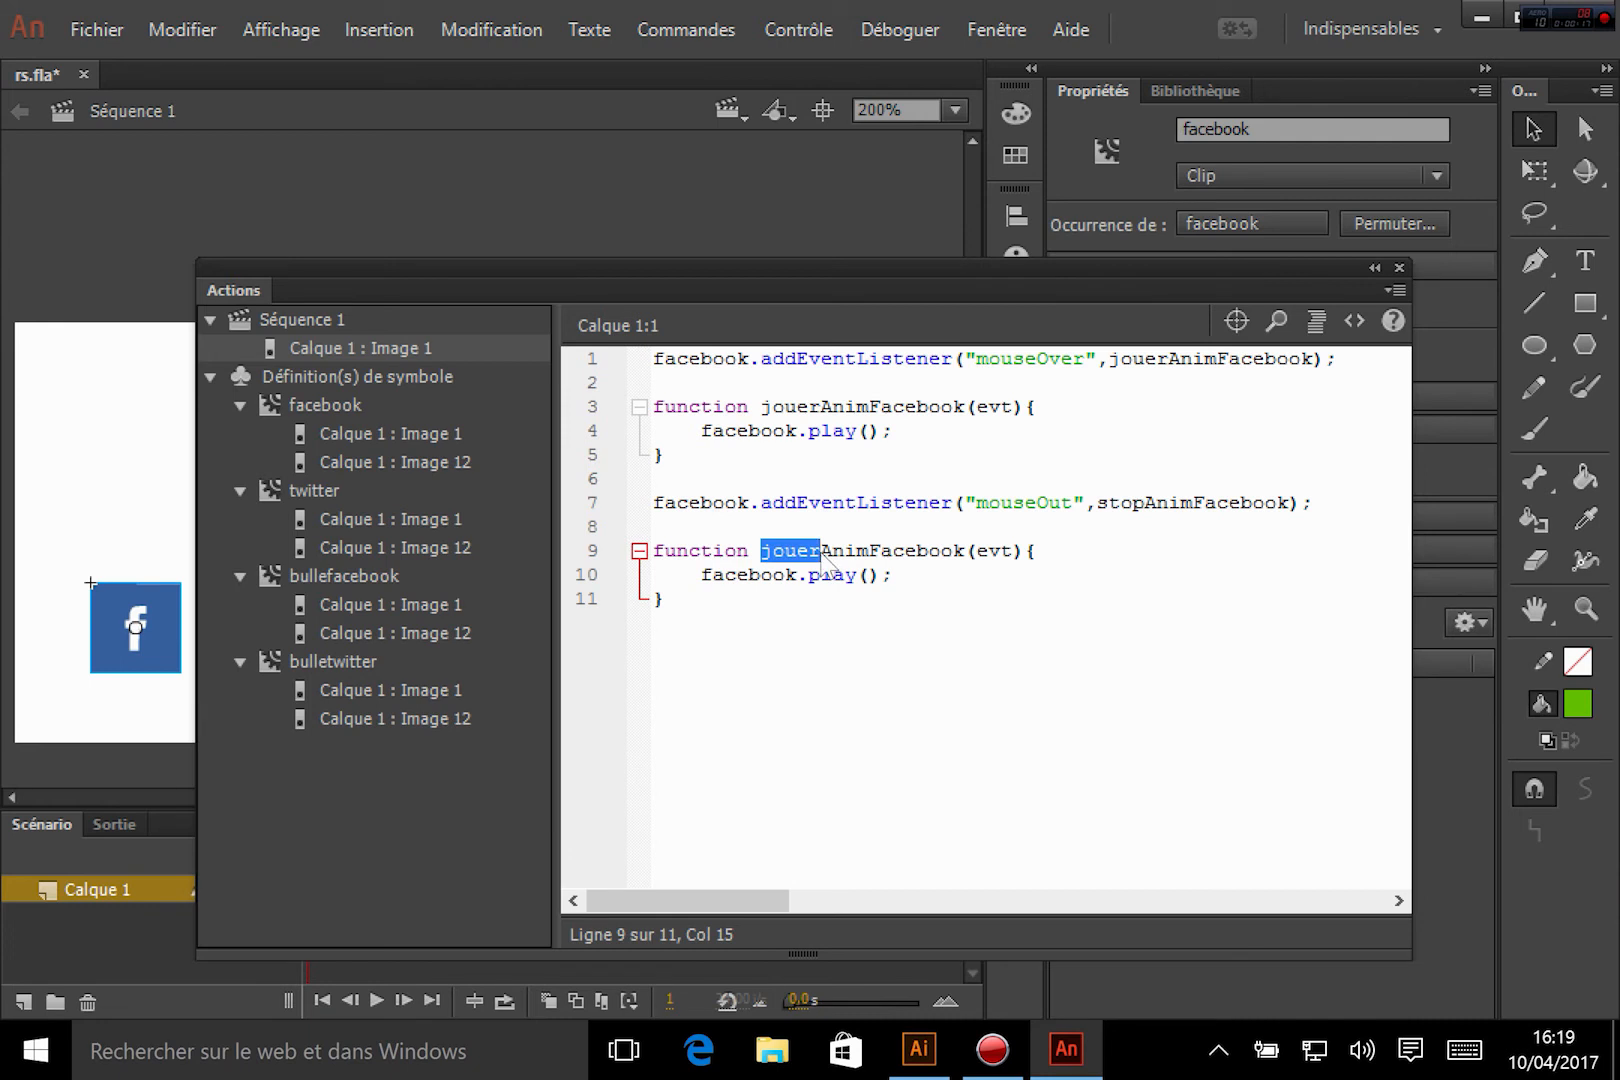
{"action": "type", "text": "stop"}
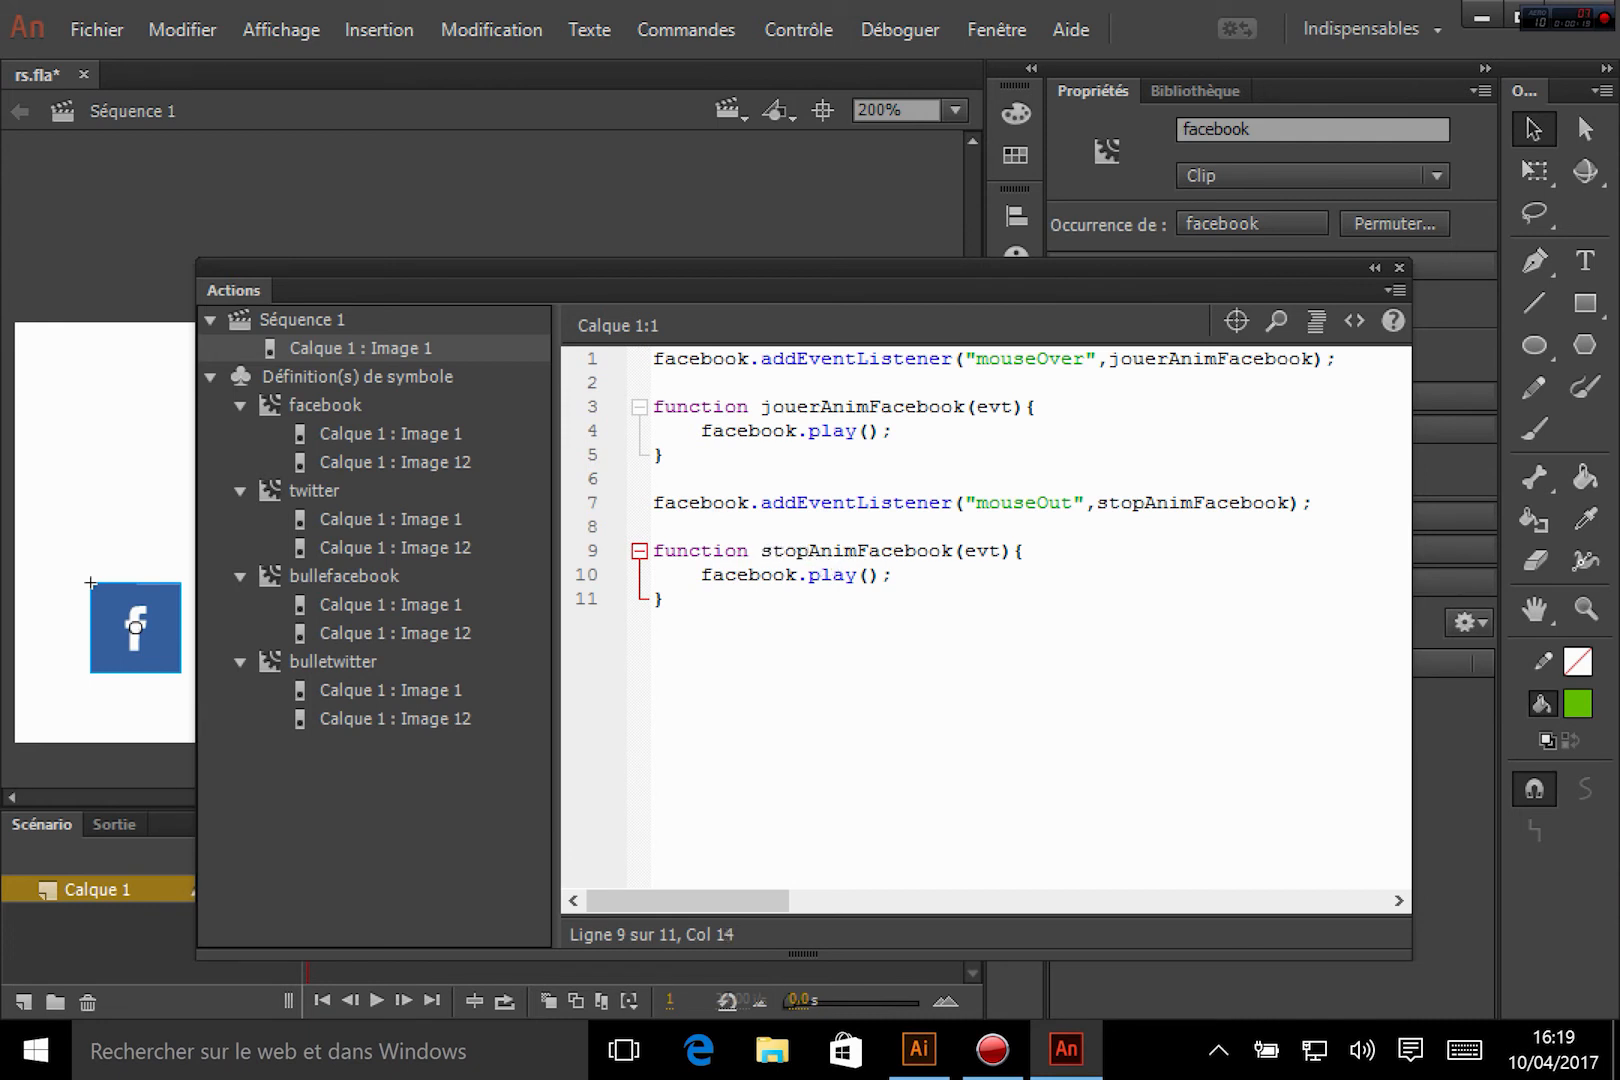
Step: Replace the play call in stopAnimFacebook with facebook.gotoAndStop(1); and save the file
{"action": "left_click", "coordinate": [797, 574]}
{"action": "key", "text": "Down"}
{"action": "left_click", "coordinate": [818, 572]}
{"action": "double_click", "coordinate": [832, 574]}
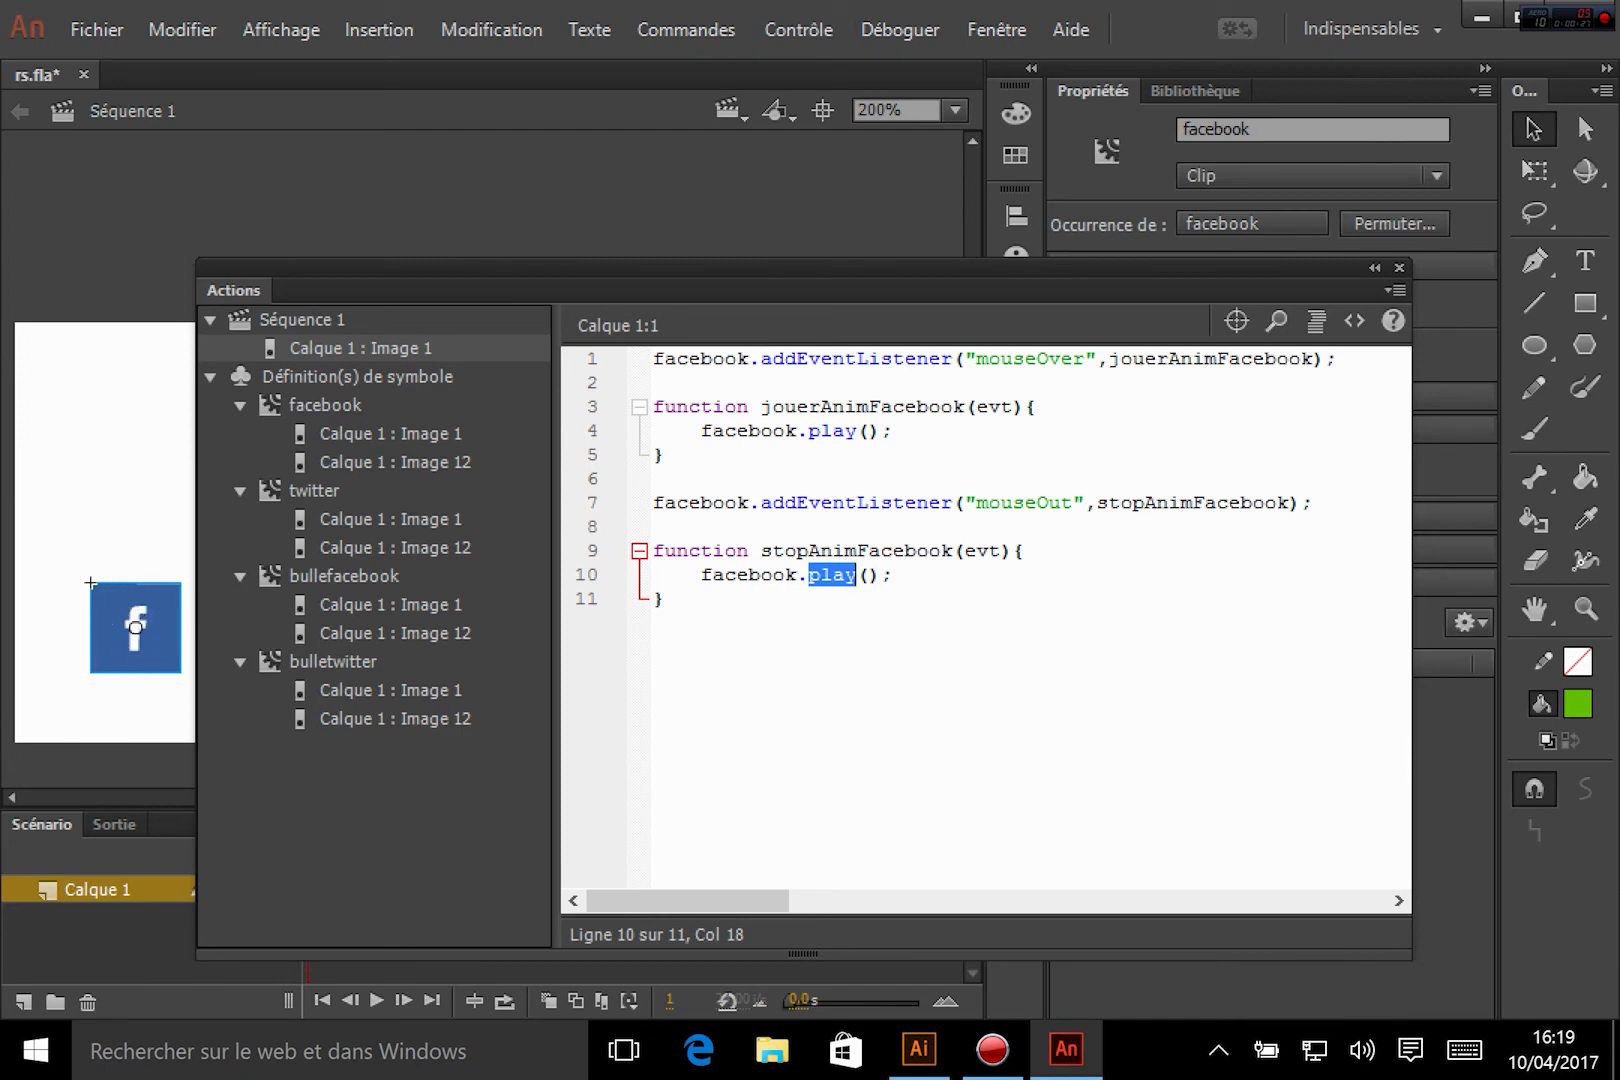
{"action": "type", "text": "gotoAndStop"}
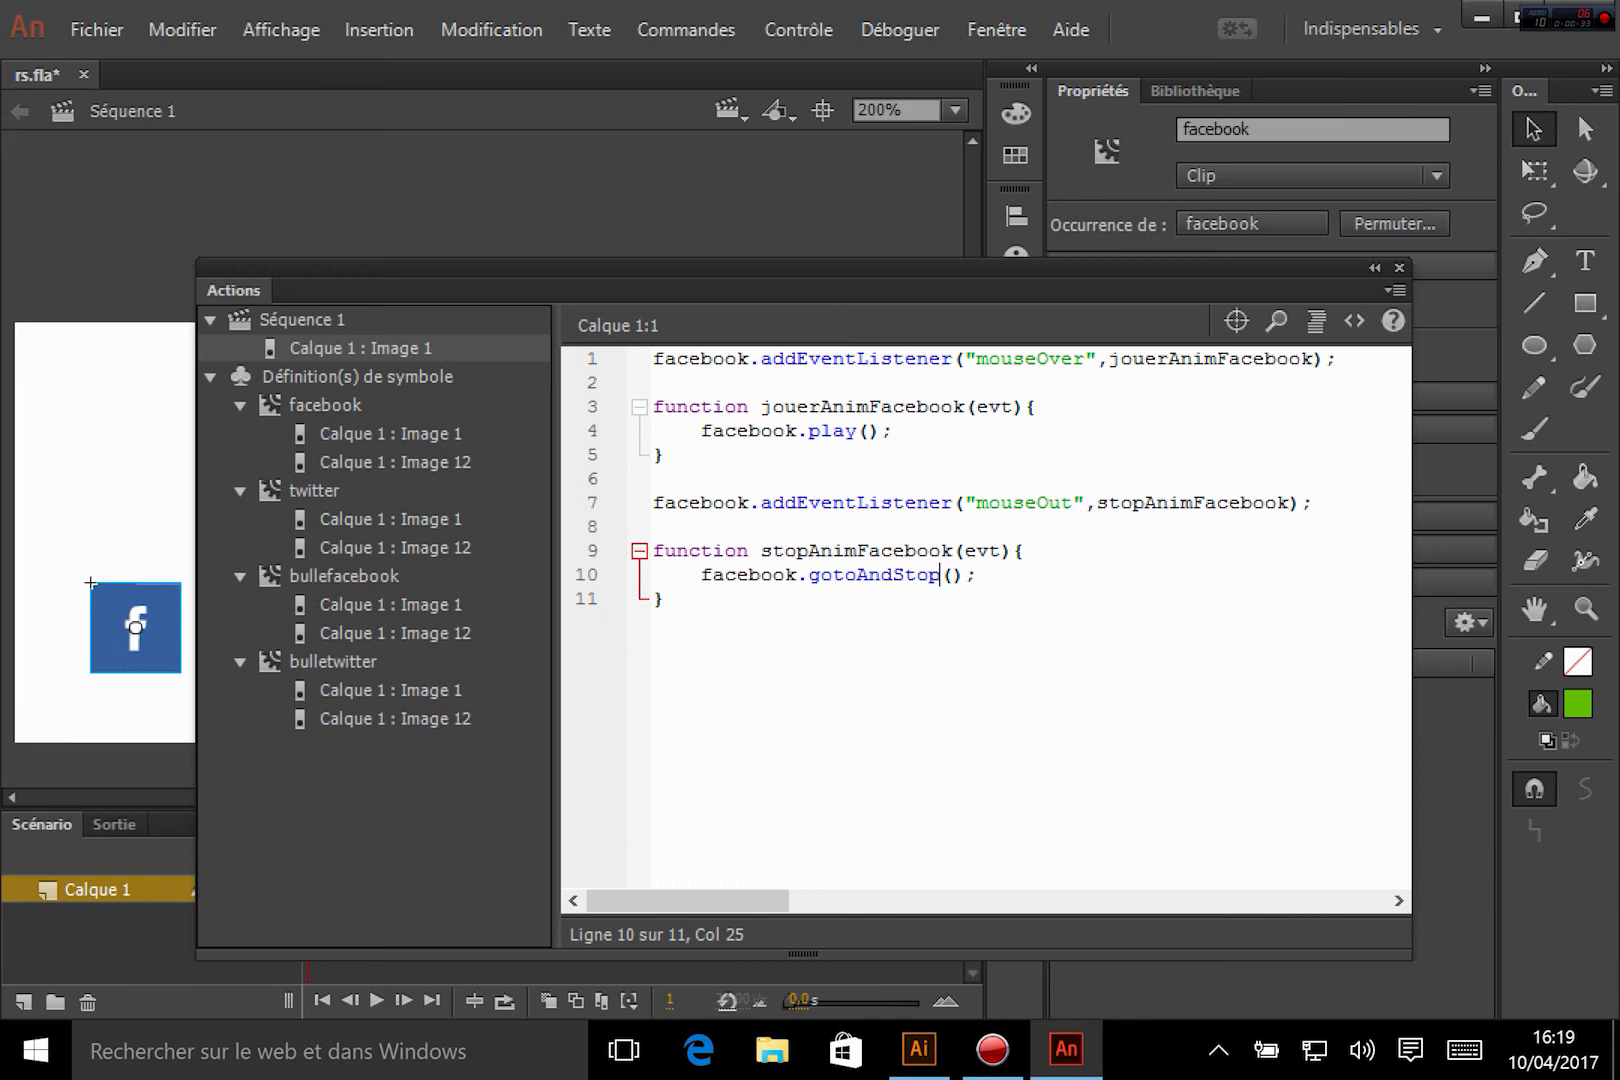
{"action": "left_click", "coordinate": [940, 570]}
{"action": "type", "text": "1"}
{"action": "left_click", "coordinate": [1076, 566]}
{"action": "key", "text": "ctrl+s"}
Step: Look over the mouseOut block and test the movie with the new listener
{"action": "left_click_drag", "start_coordinate": [650, 360], "coordinate": [839, 683]}
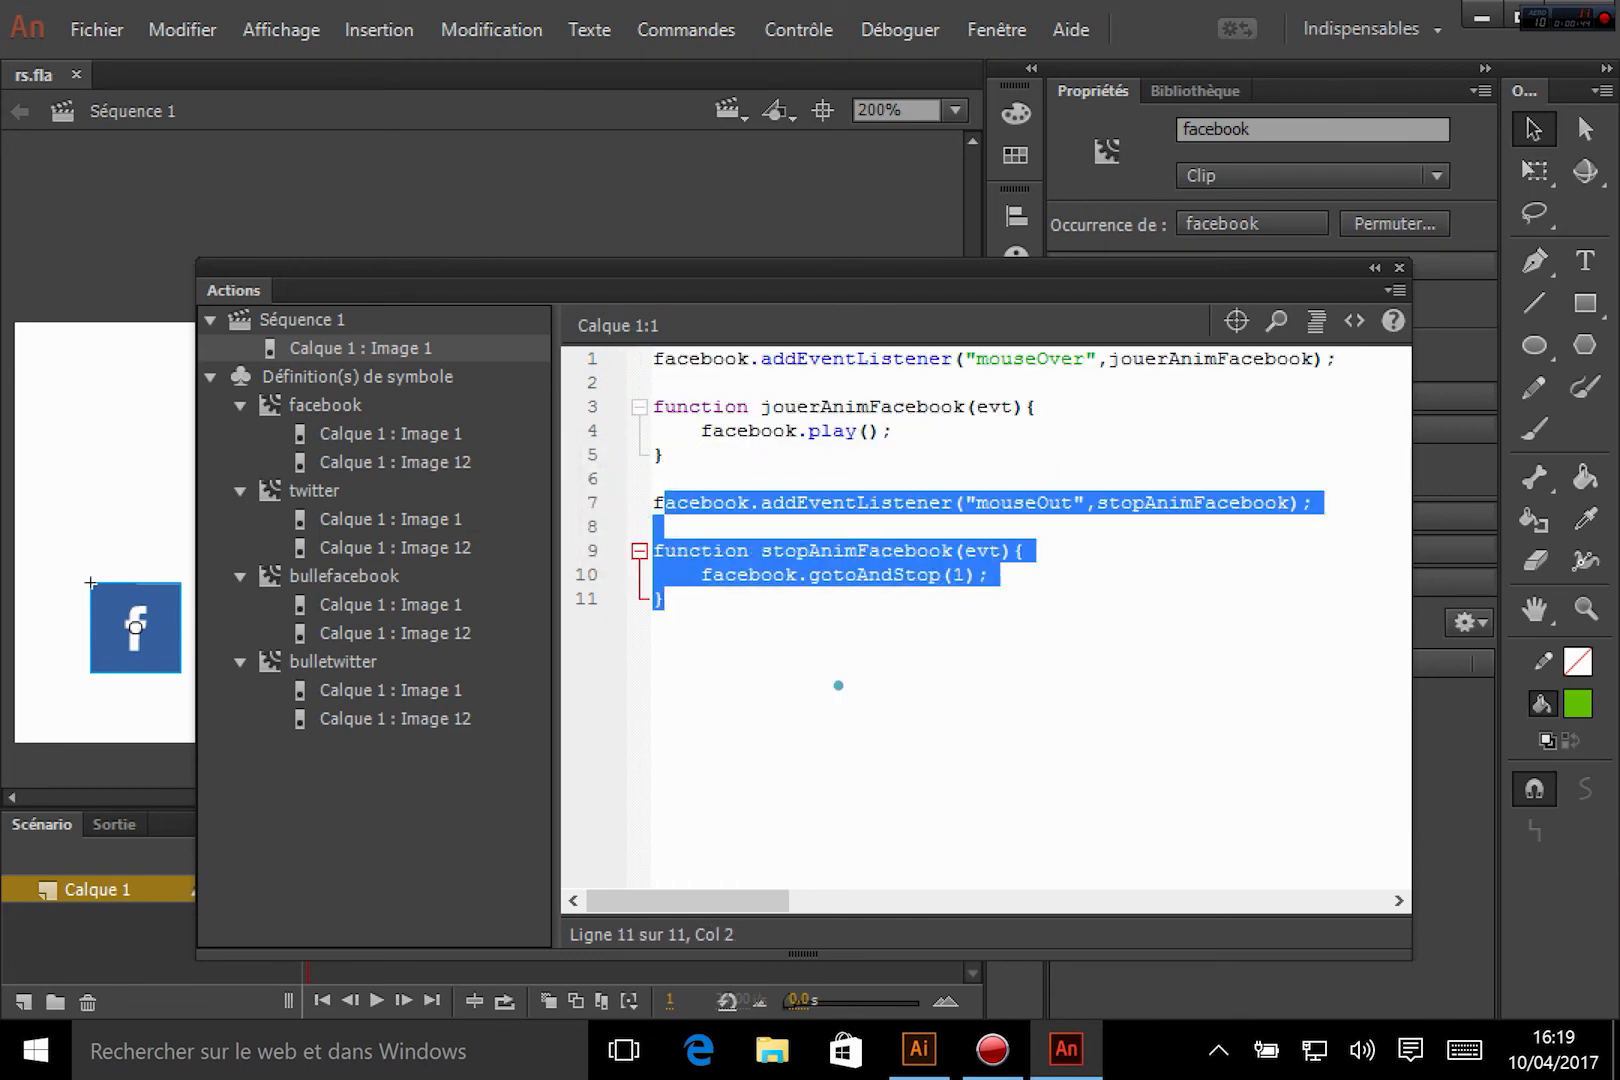
{"action": "left_click", "coordinate": [839, 683]}
{"action": "key", "text": "ctrl+Return"}
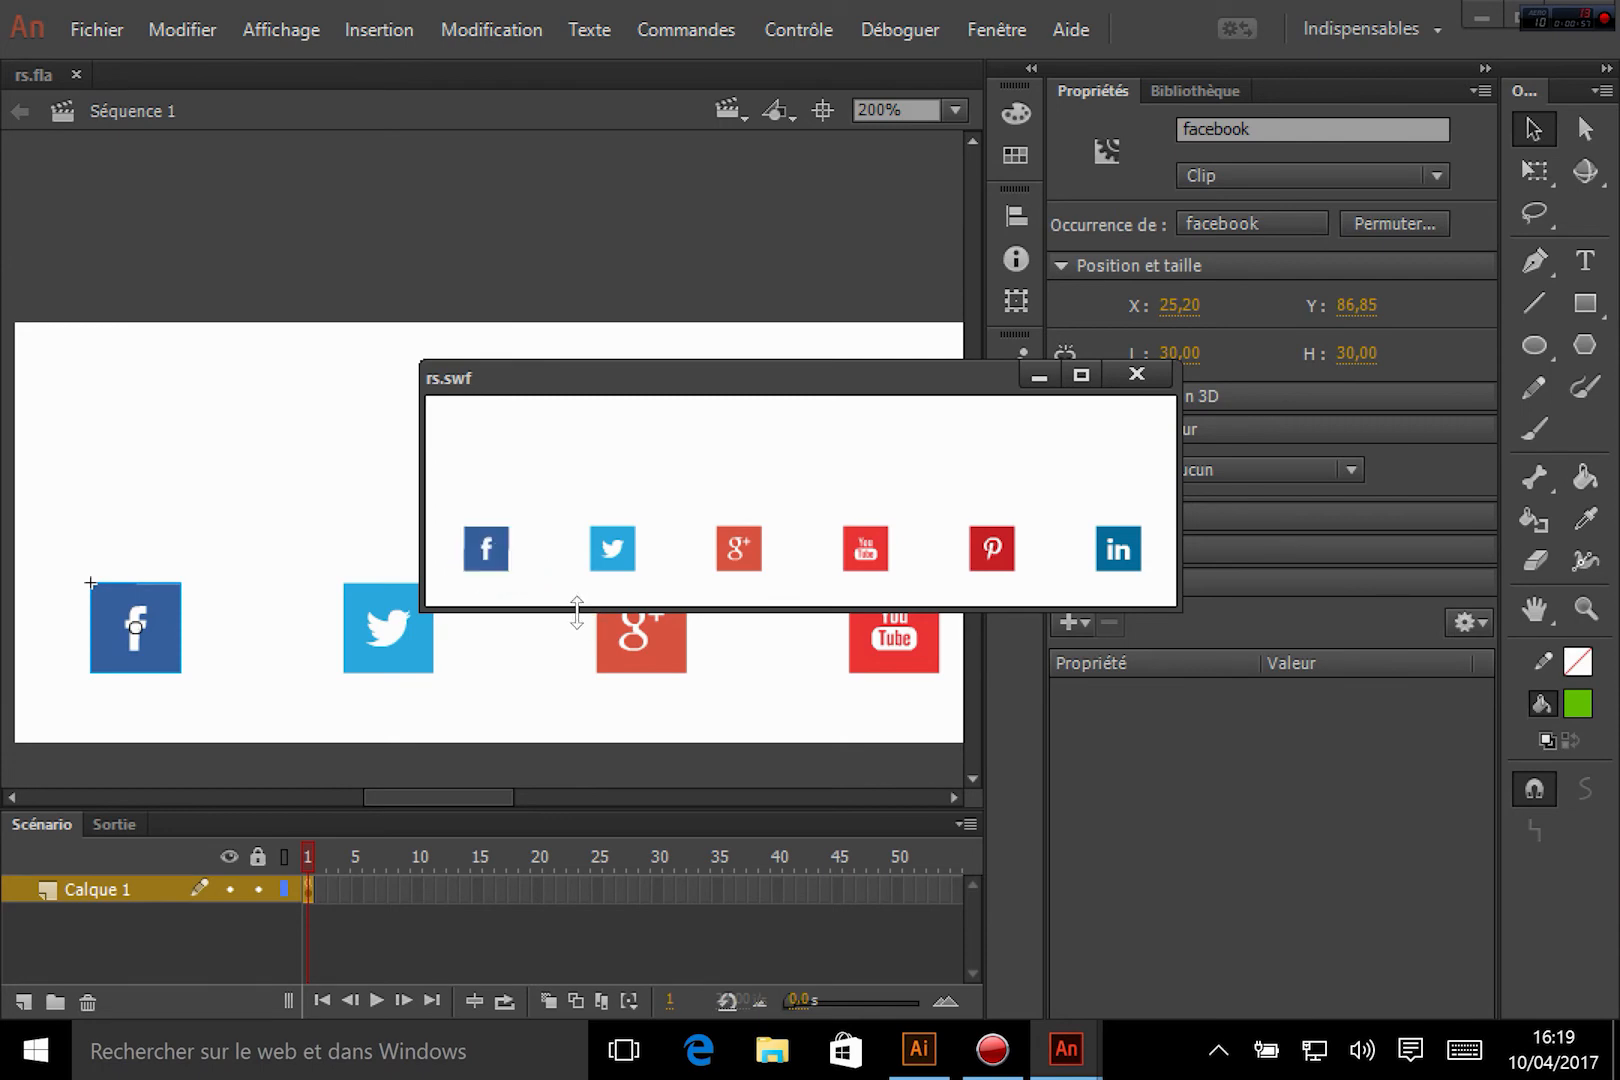
Step: Switch to Illustrator to inspect the Facebook icon's shape, return to Animate to try its mouse-over and mouse-out, and reopen the script
{"action": "left_click", "coordinate": [918, 1049]}
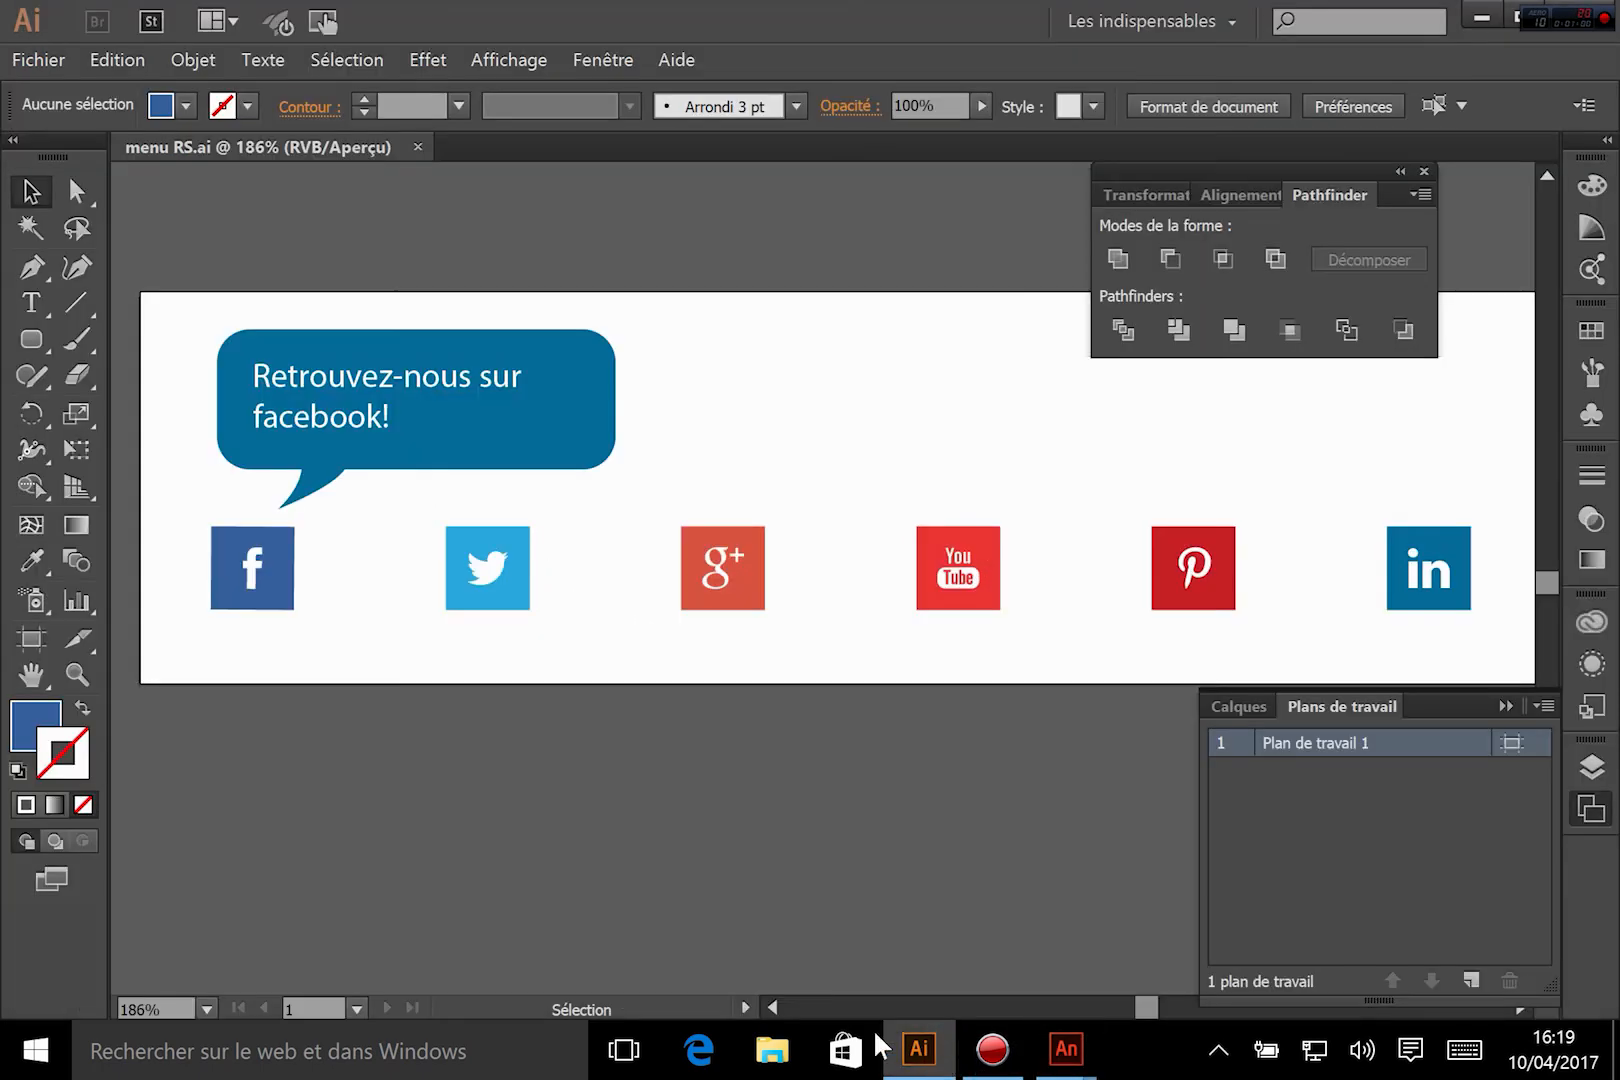
{"action": "left_click", "coordinate": [257, 585]}
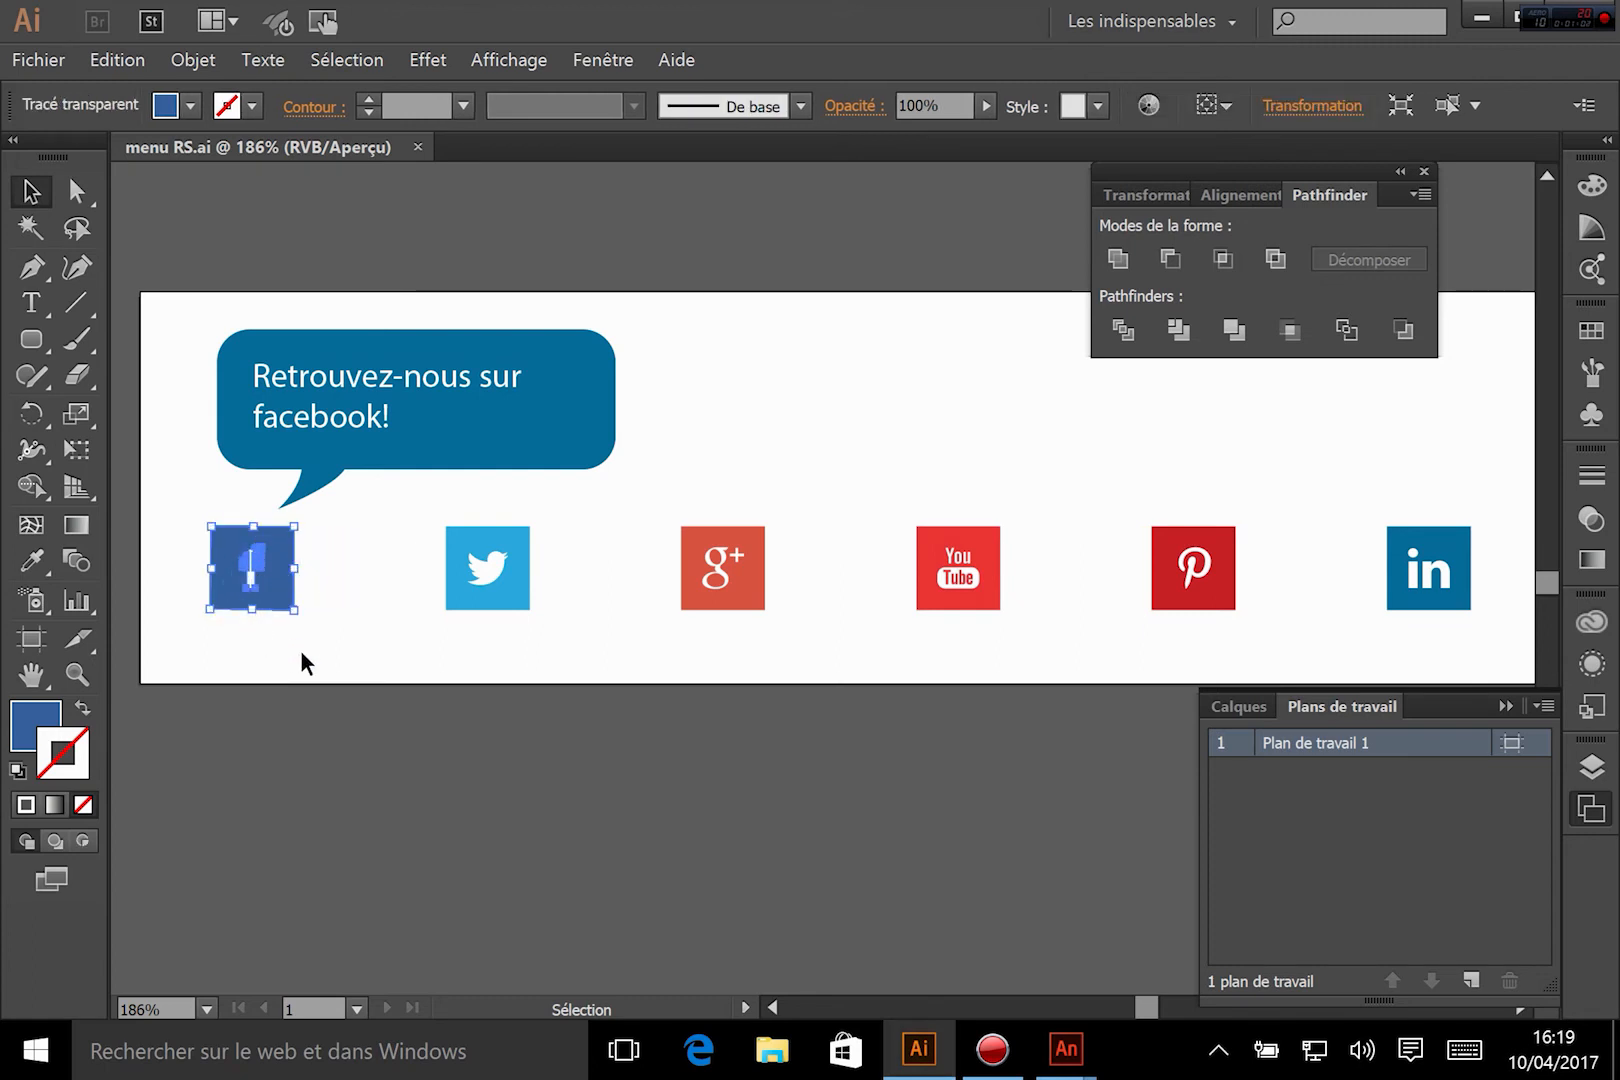
{"action": "left_click", "coordinate": [355, 665]}
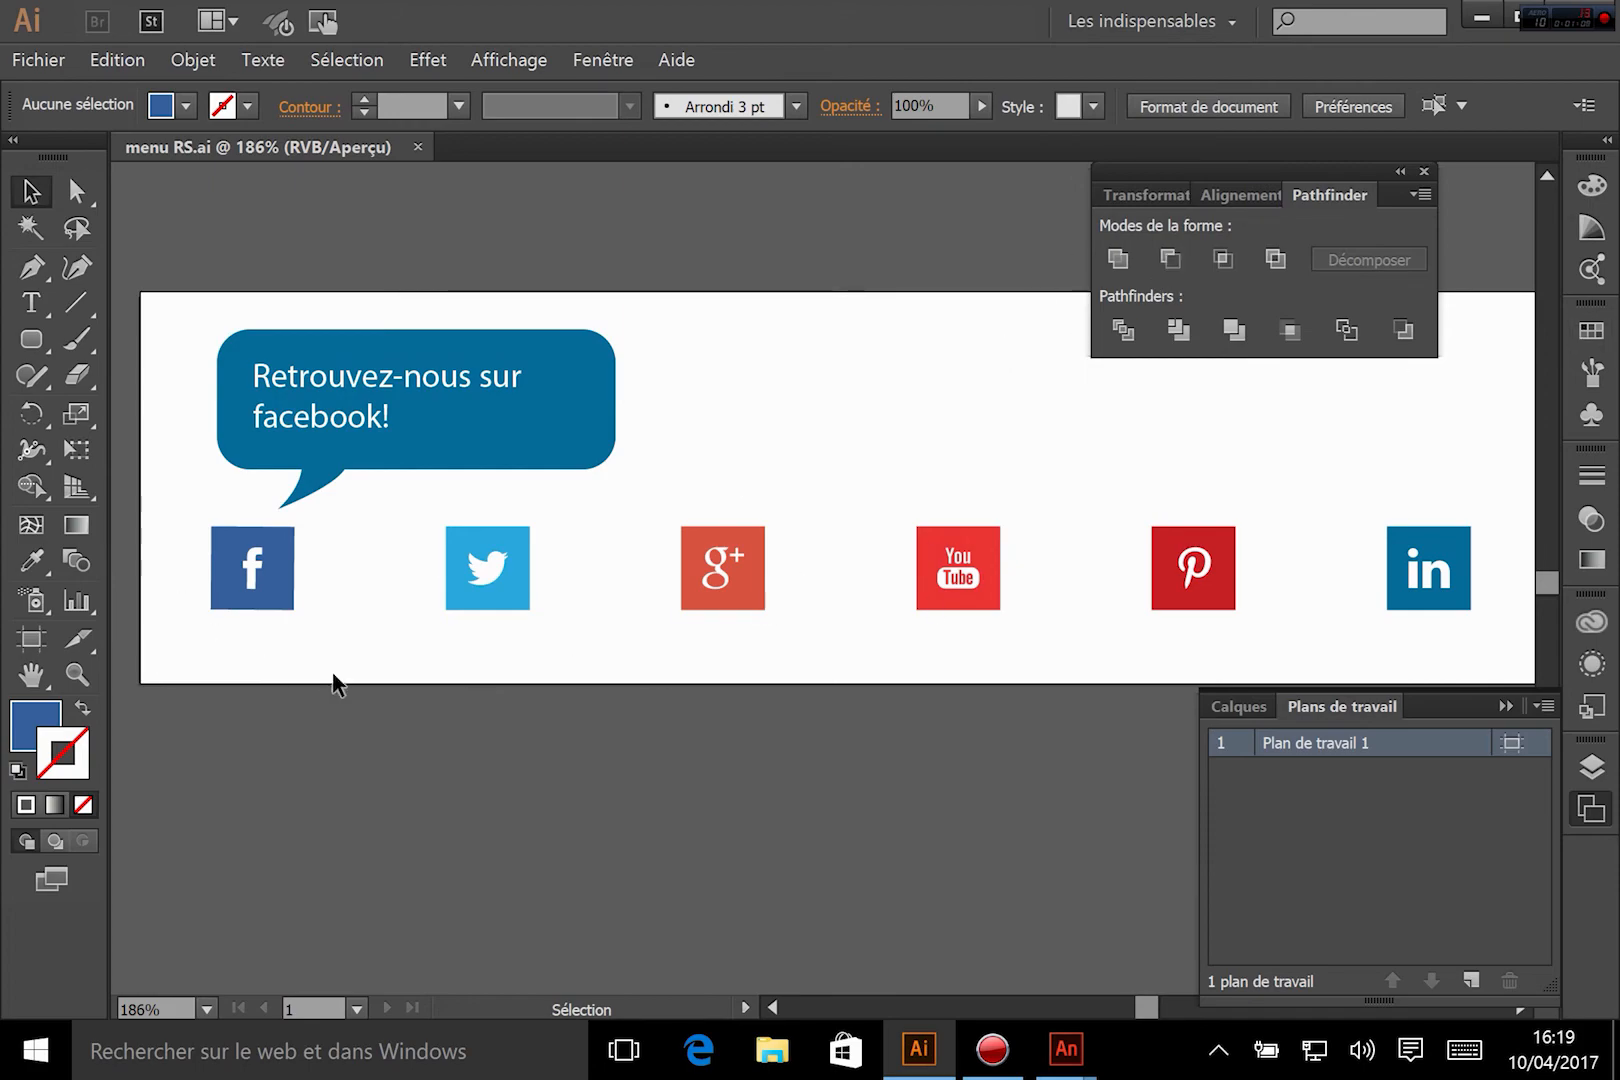
{"action": "mouse_move", "coordinate": [1066, 1045]}
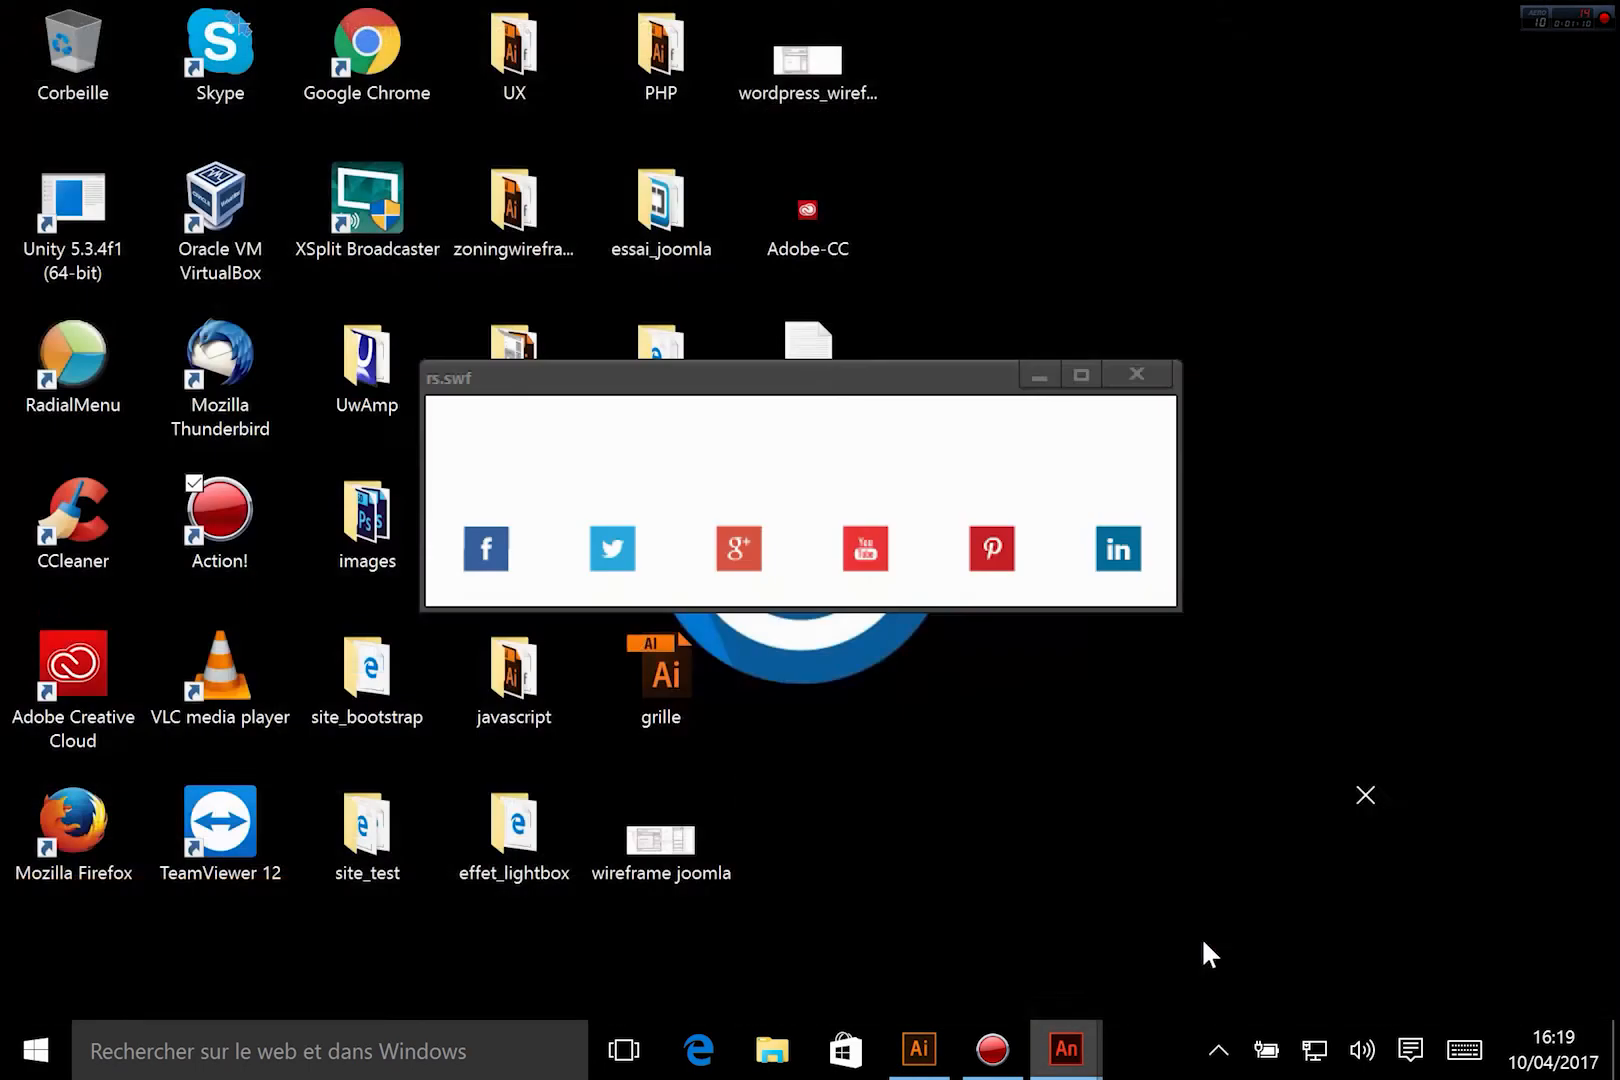
{"action": "left_click", "coordinate": [1204, 937]}
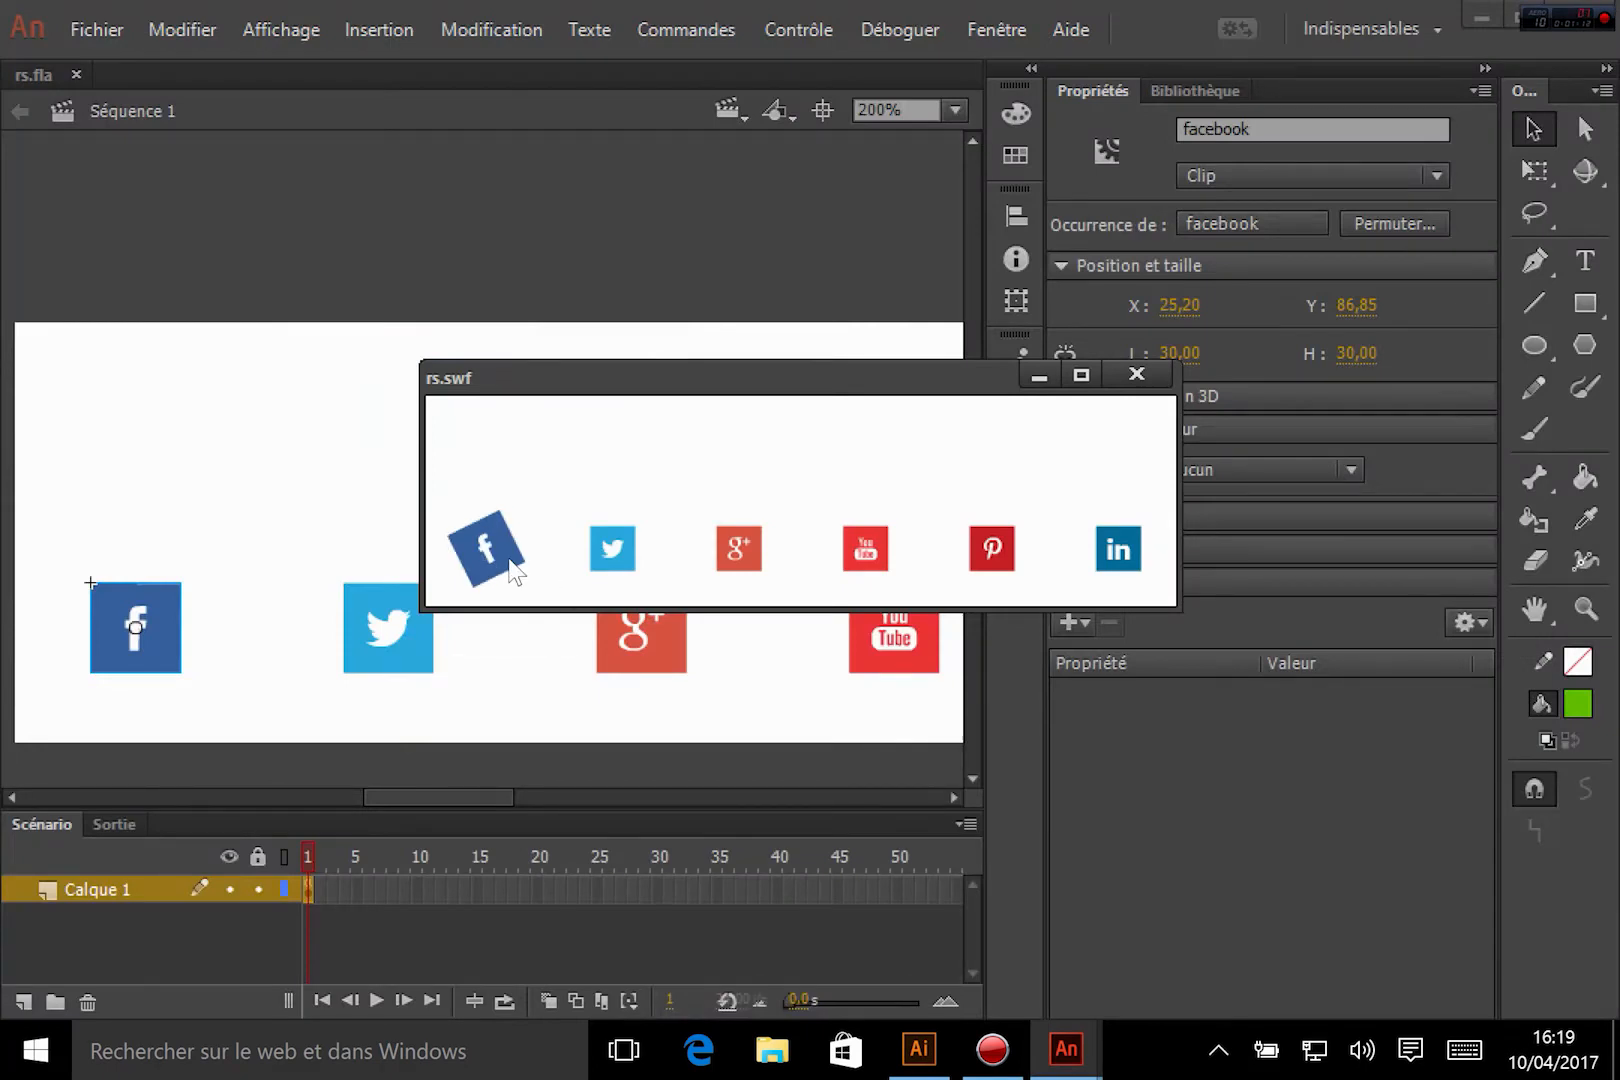
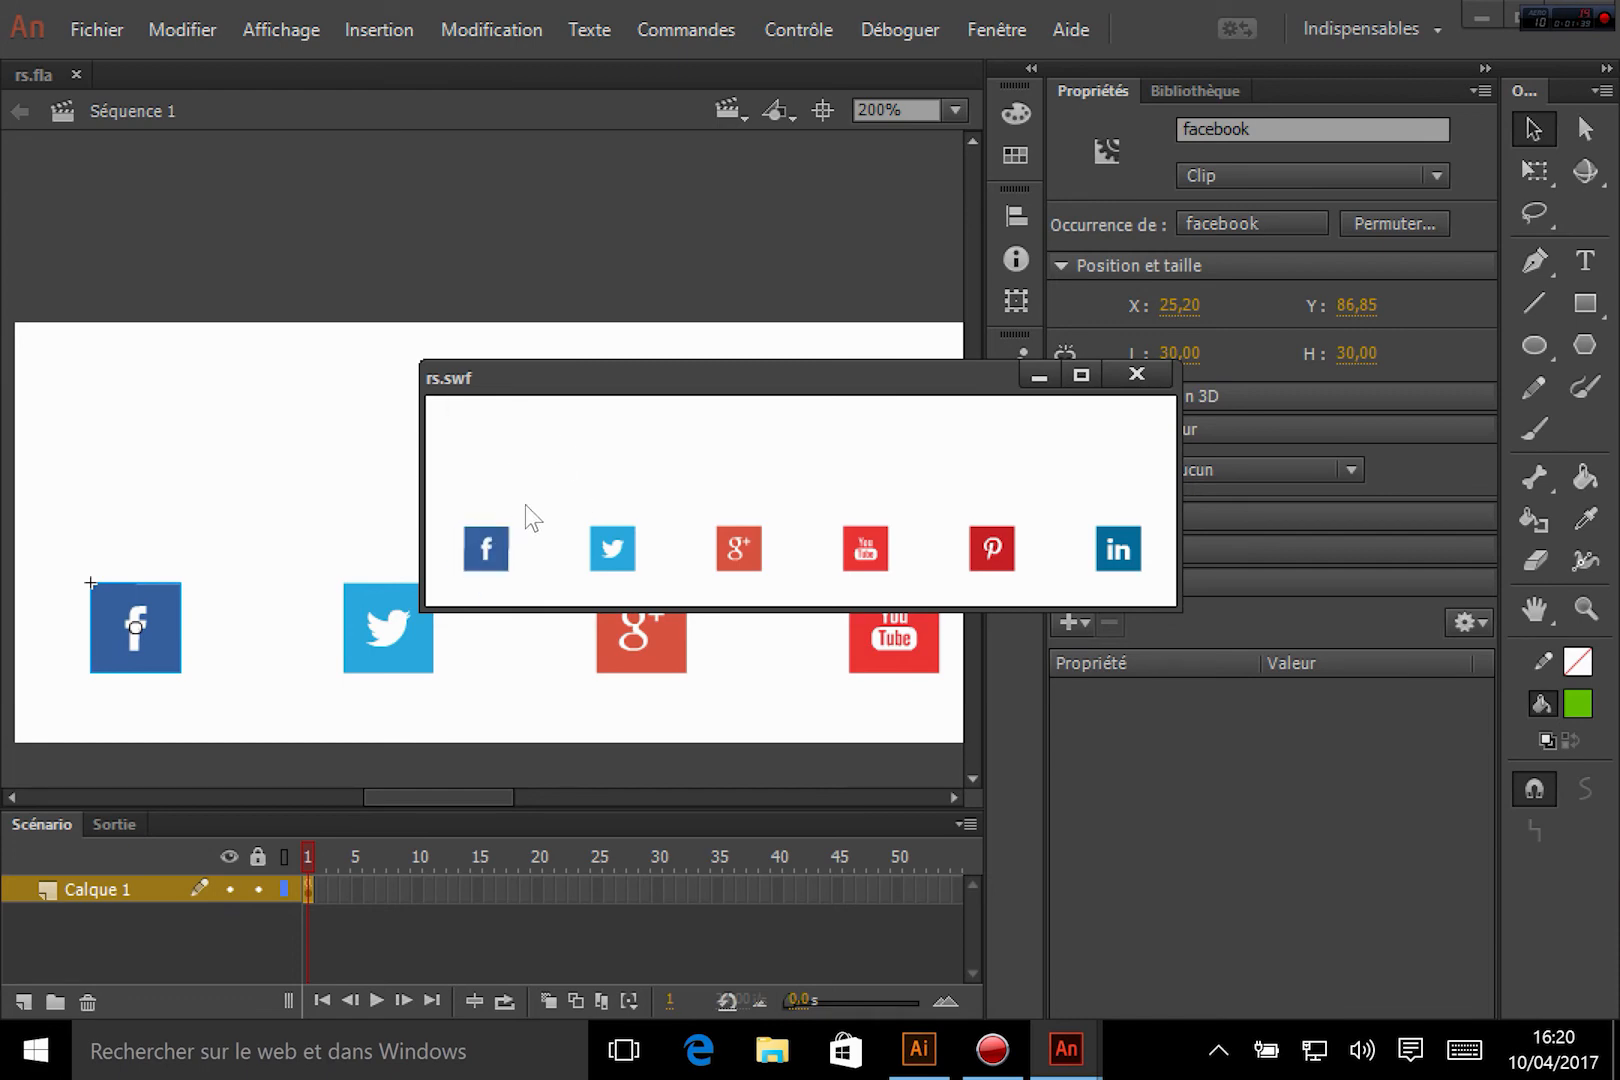
{"action": "left_click", "coordinate": [1136, 374]}
{"action": "key", "text": "F9"}
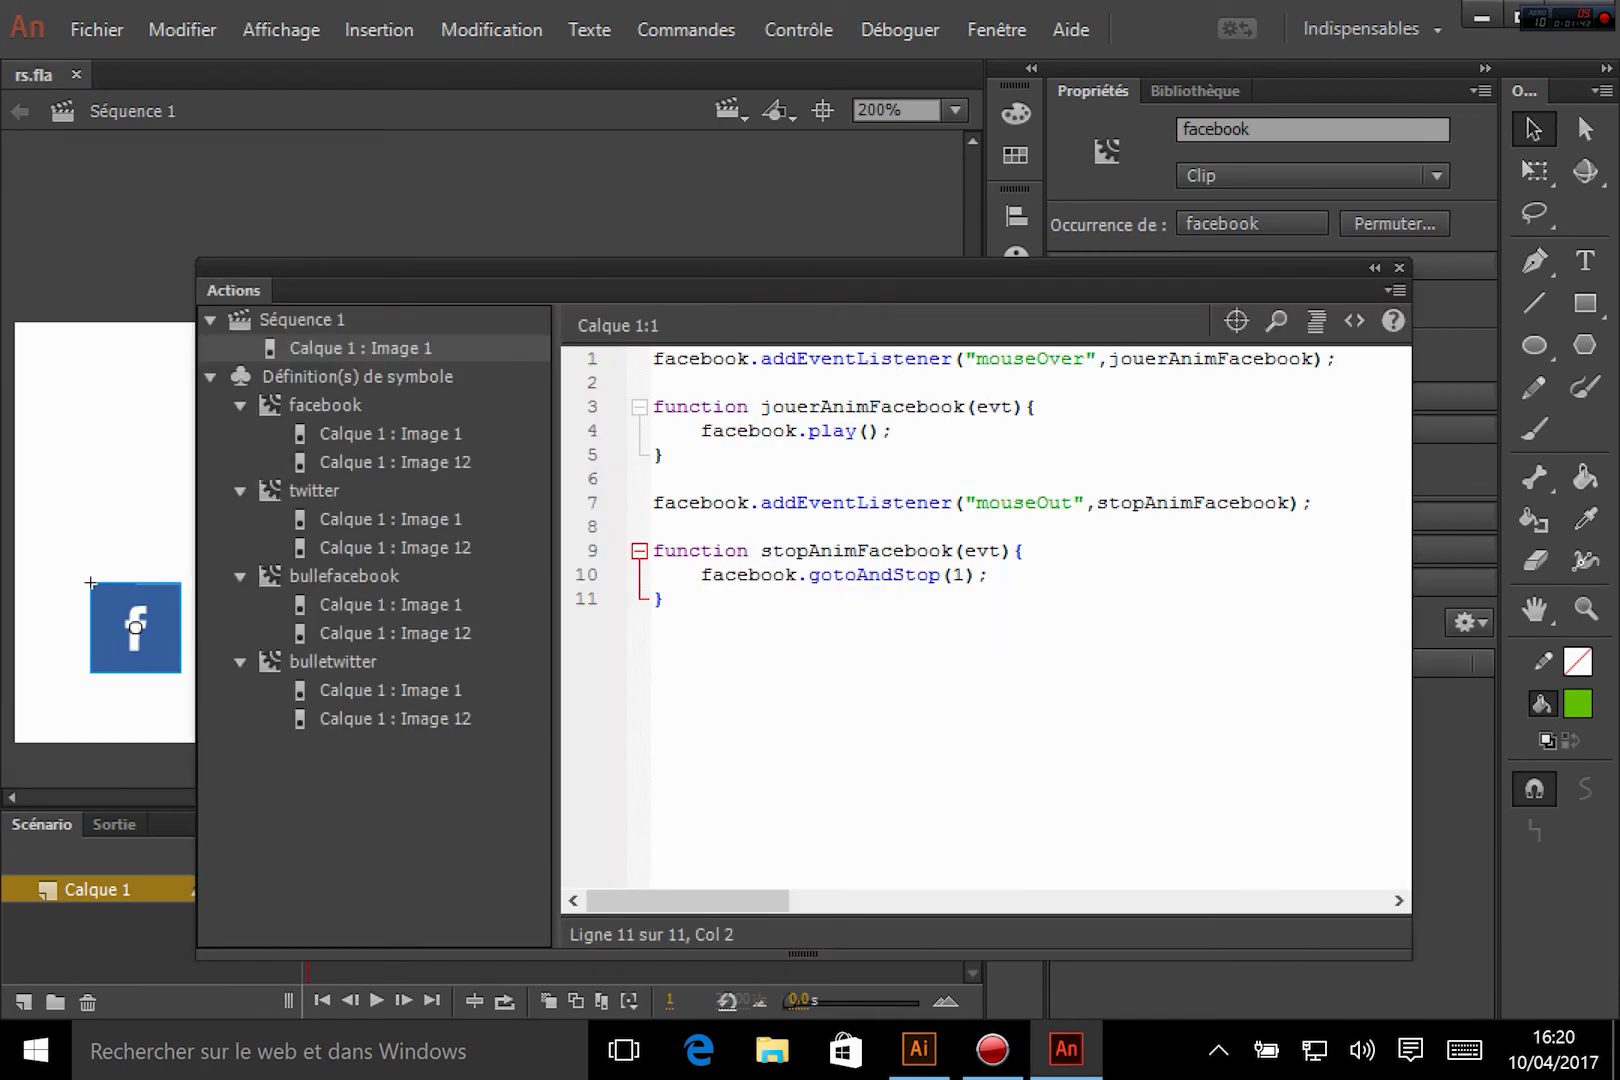
Step: Add bullefacebook.play(); after the facebook.play(); line in jouerAnimFacebook and save the file
{"action": "left_click_drag", "start_coordinate": [782, 406], "coordinate": [1036, 406]}
{"action": "left_click", "coordinate": [978, 430]}
{"action": "key", "text": "Return"}
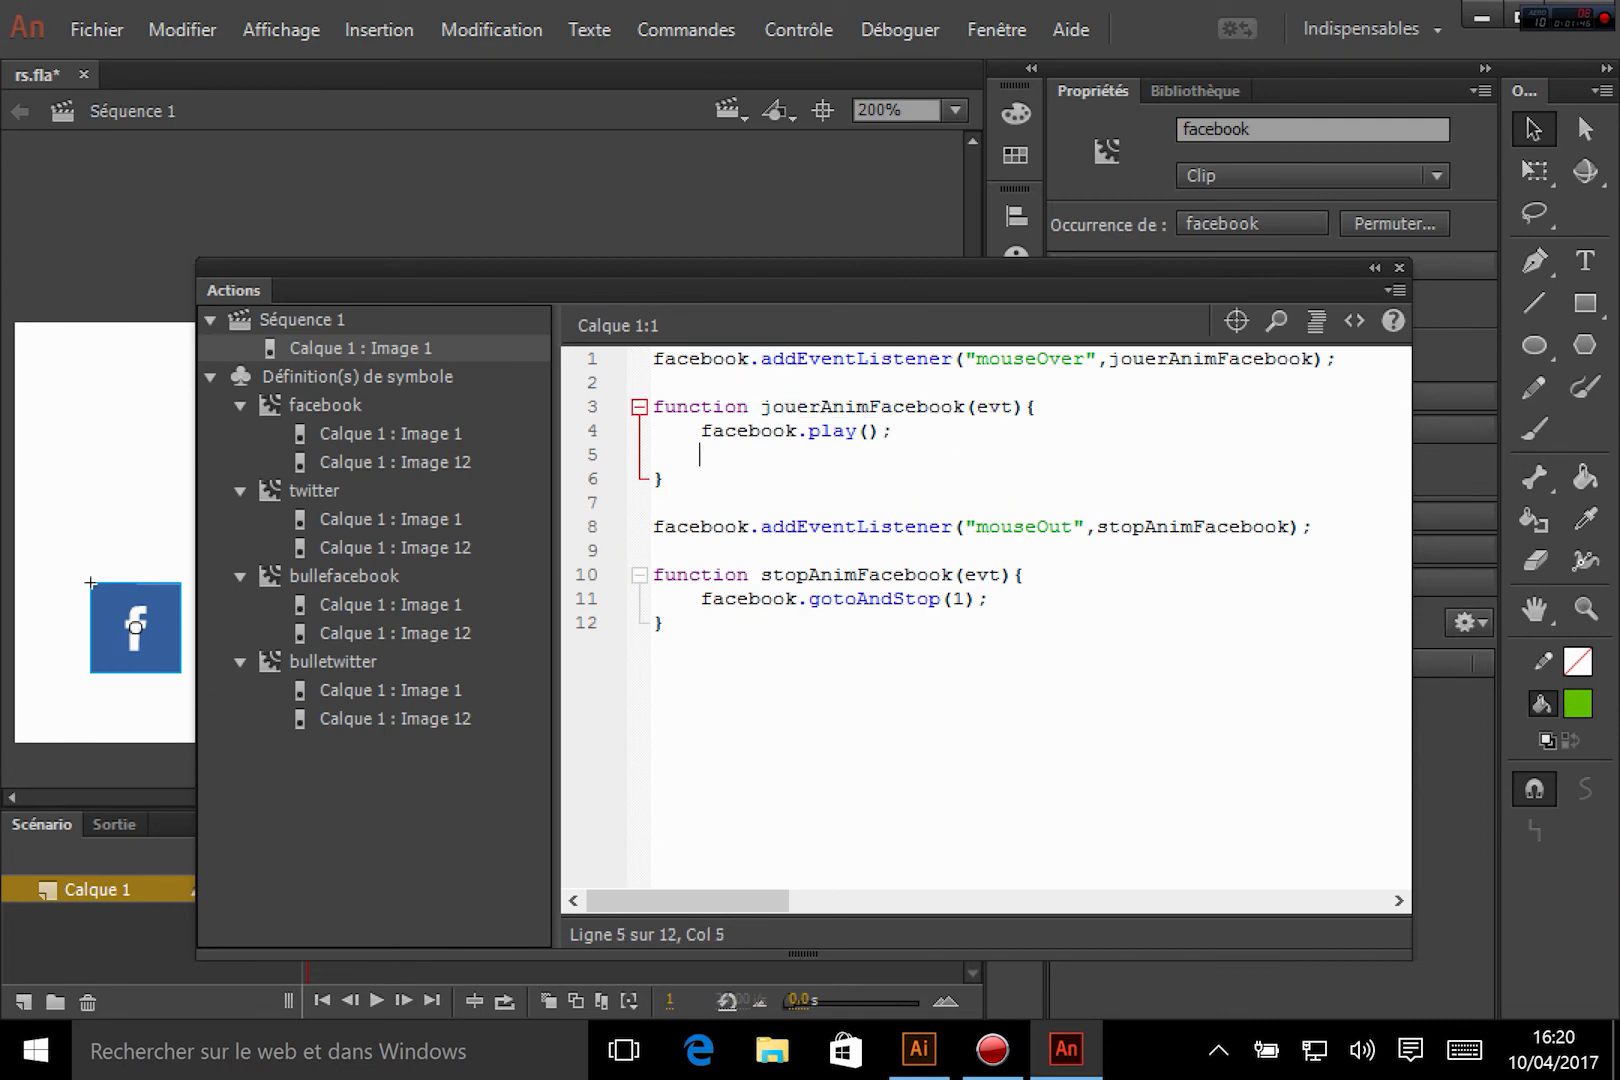
{"action": "type", "text": "bullefacebook.pl"}
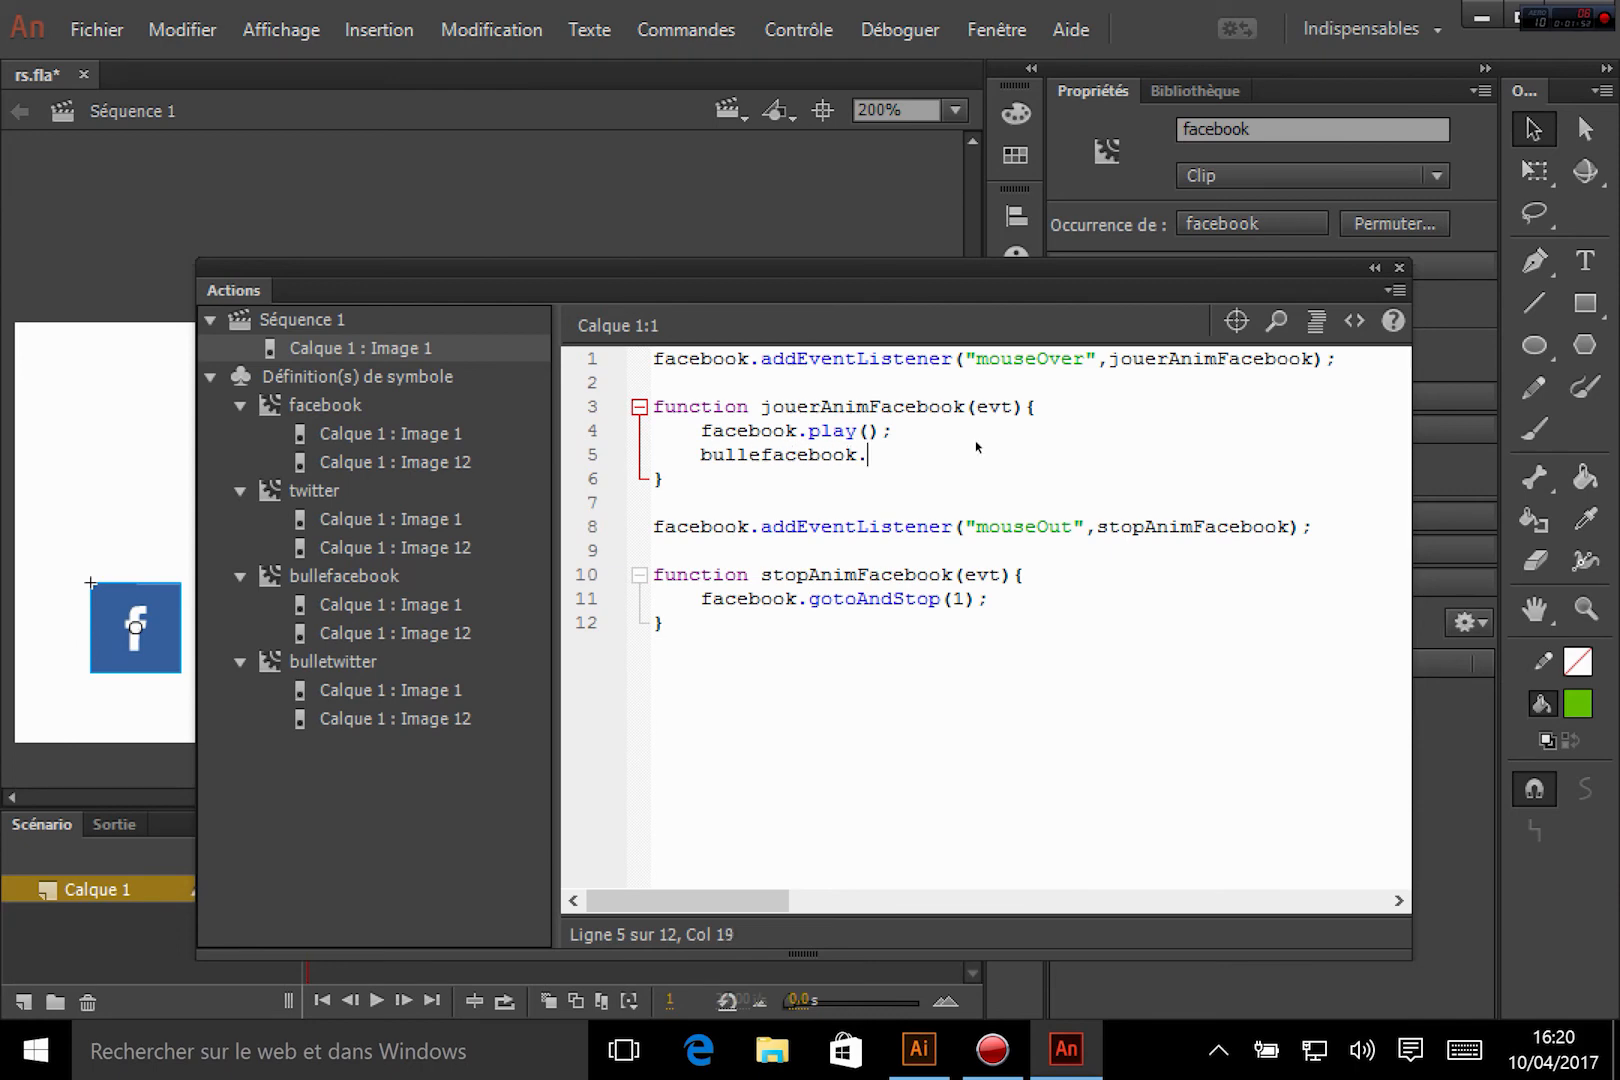
{"action": "type", "text": "ay();"}
{"action": "key", "text": "ctrl+s"}
Step: Test the movie to check the Facebook speech bubble on mouse-over, and return to the script
{"action": "key", "text": "ctrl+Return"}
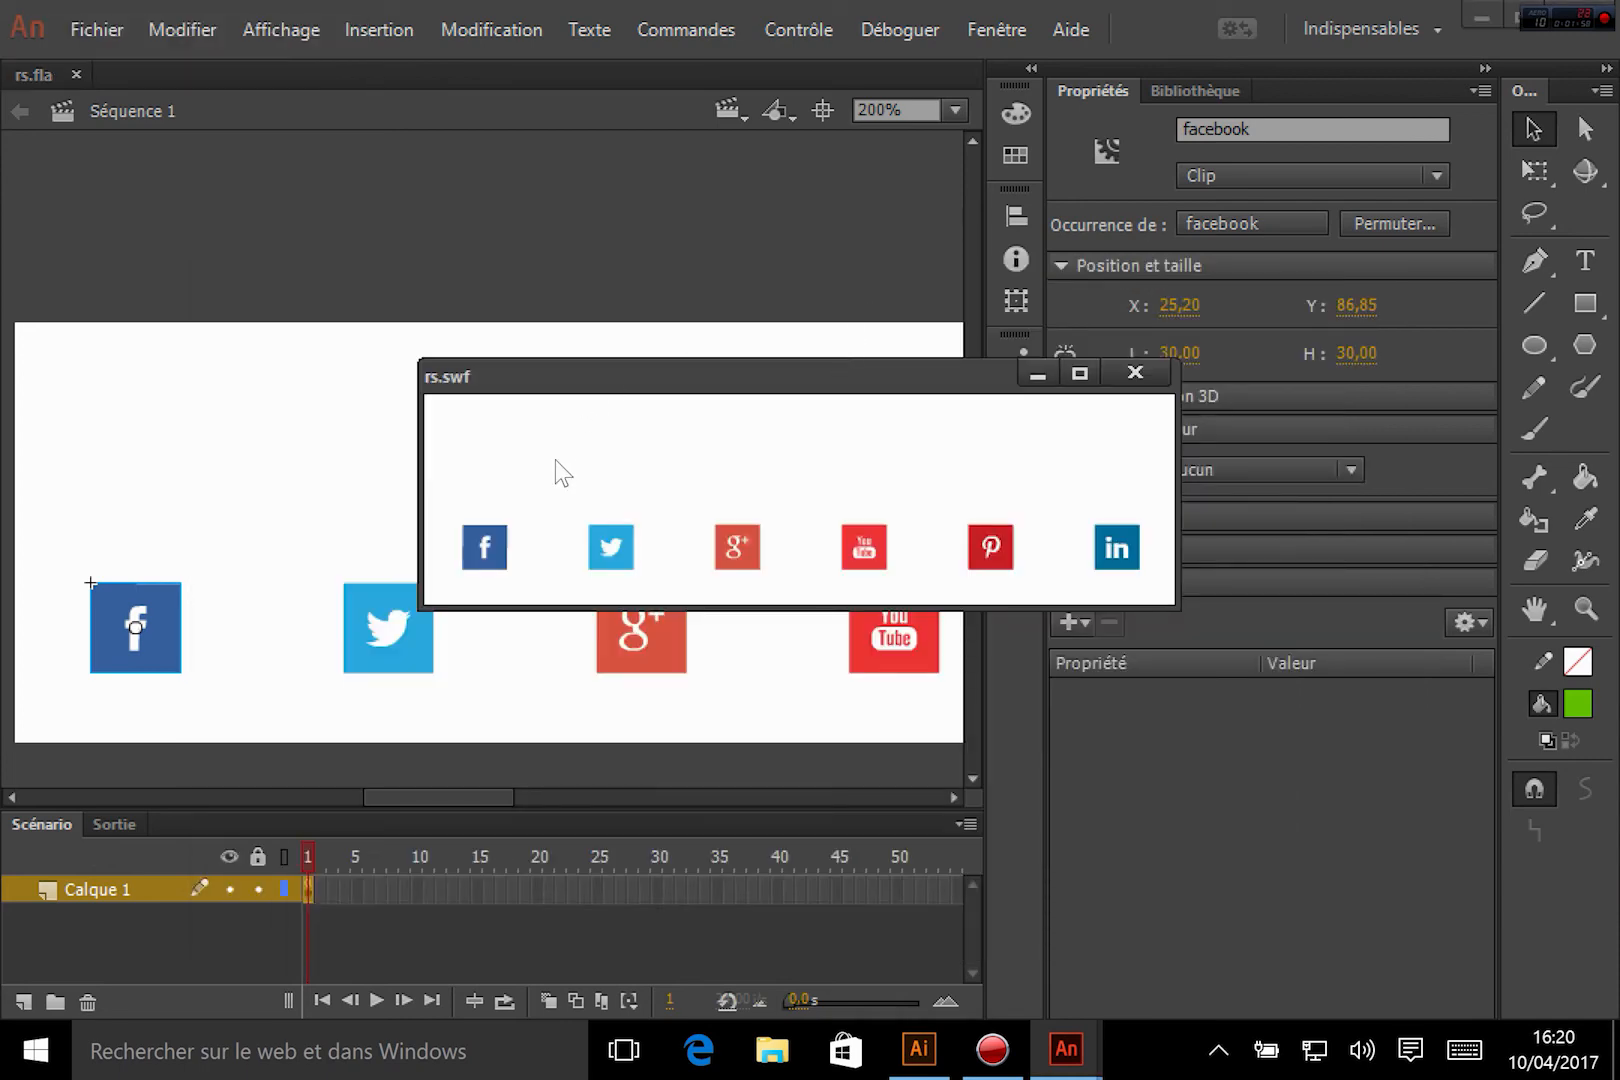
{"action": "mouse_move", "coordinate": [509, 548]}
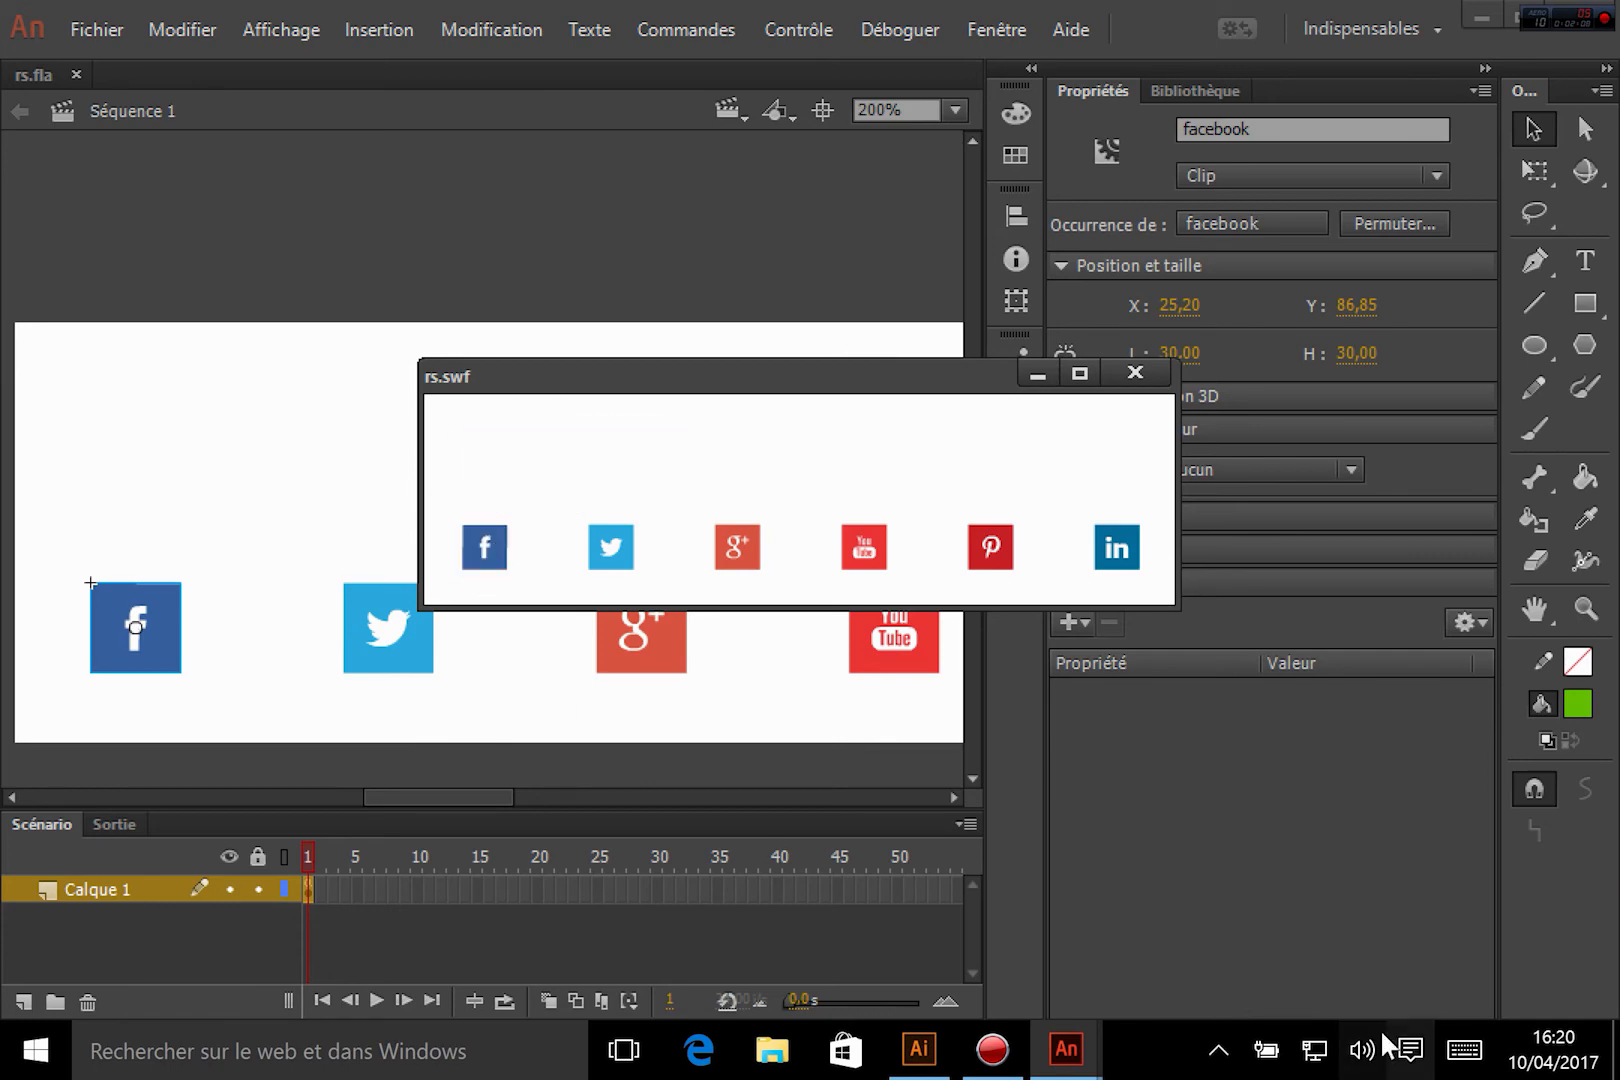
{"action": "left_click", "coordinate": [1136, 373]}
{"action": "key", "text": "F9"}
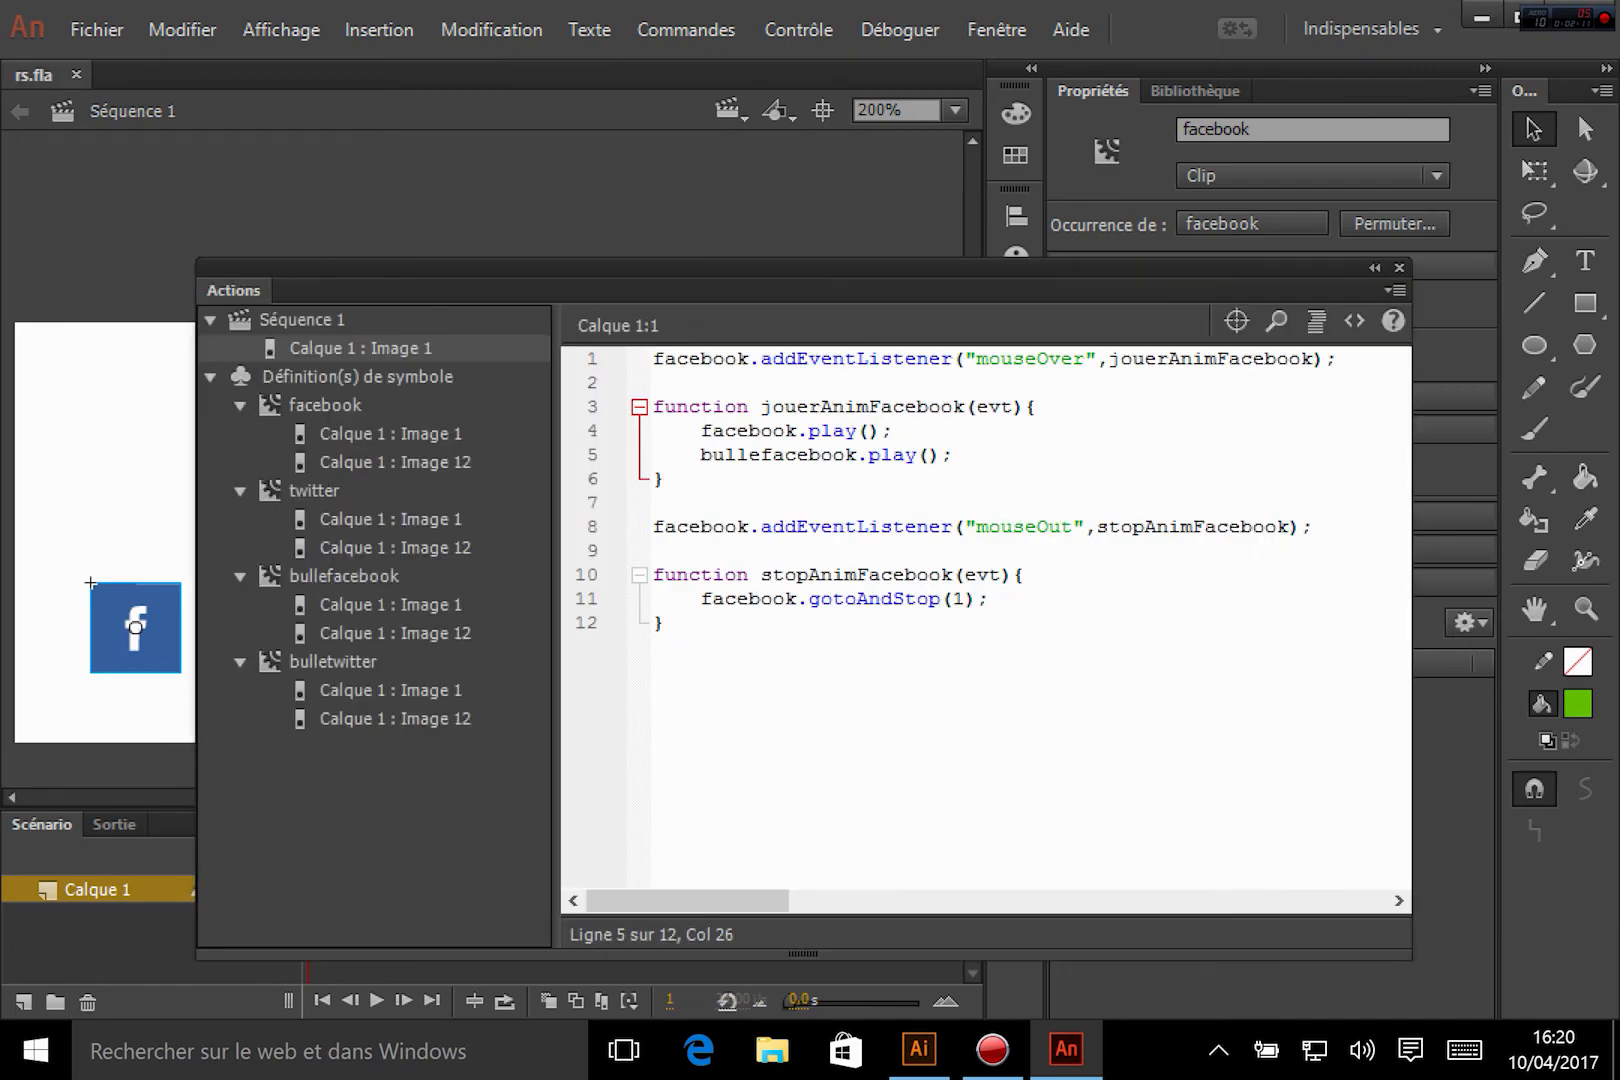
Step: Copy the gotoAndStop line within stopAnimFacebook, change the copy to bullefacebook.gotoAndStop(1); and save the file
{"action": "left_click_drag", "start_coordinate": [700, 598], "coordinate": [988, 598]}
{"action": "key", "text": "ctrl+c"}
{"action": "key", "text": "End"}
{"action": "key", "text": "Return"}
{"action": "key", "text": "ctrl+v"}
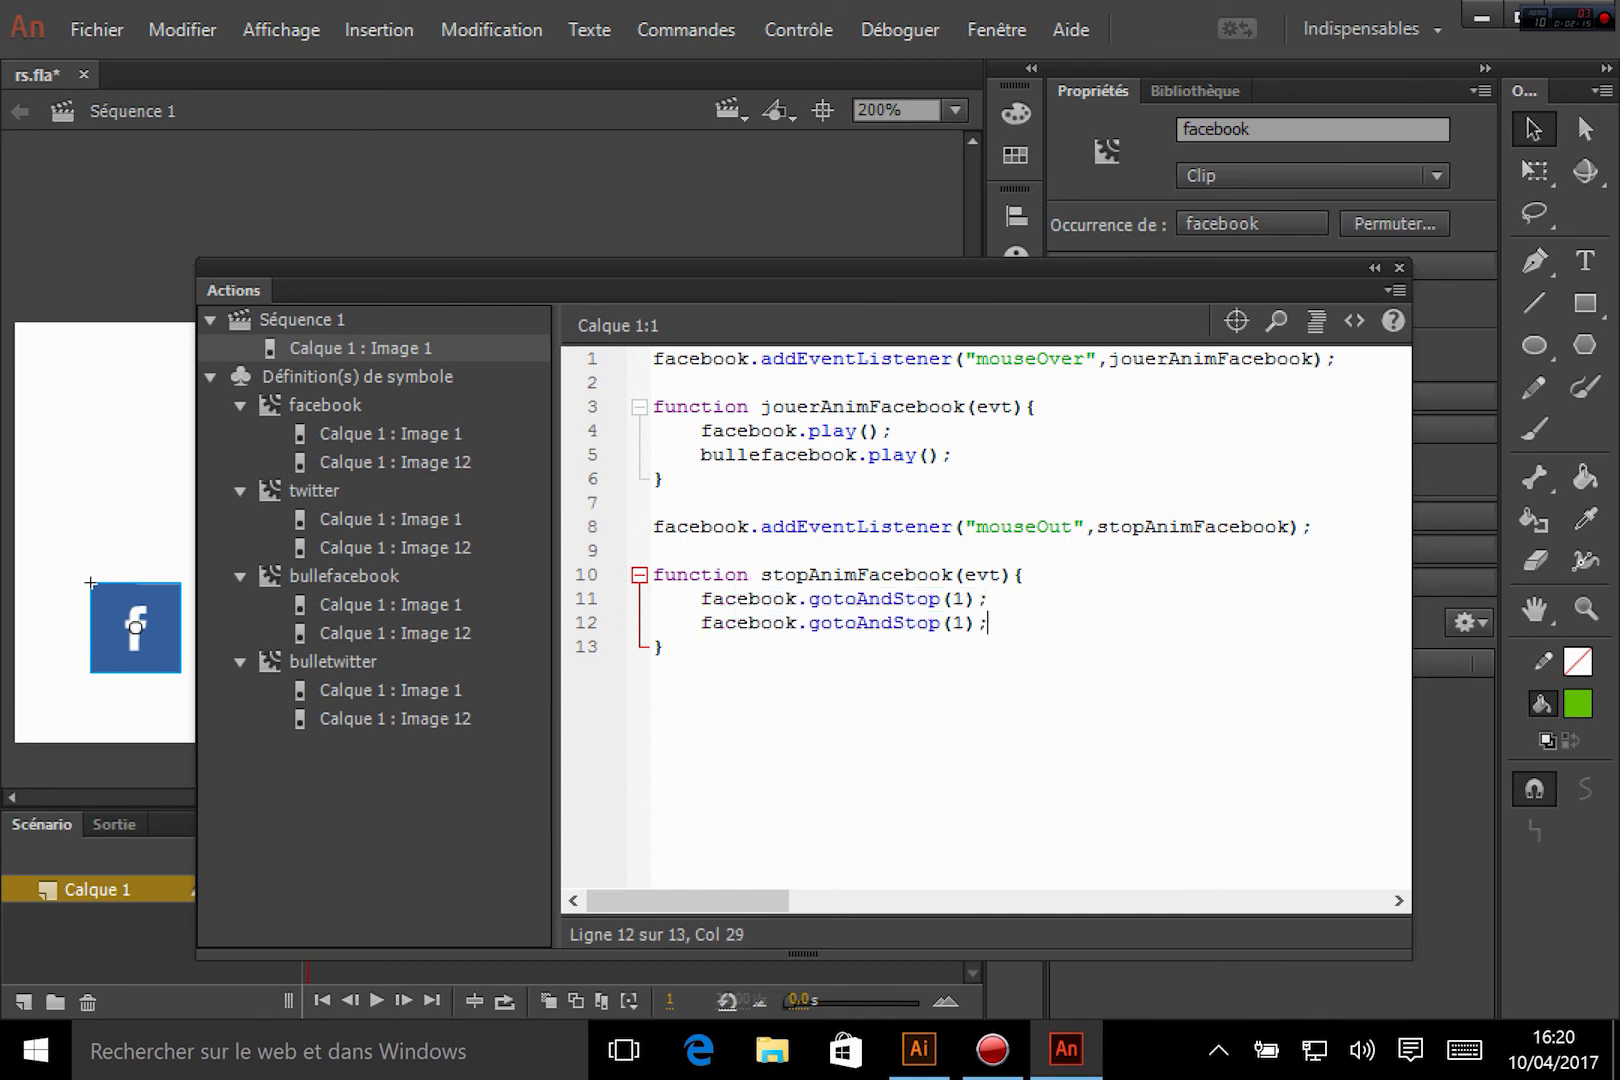
{"action": "left_click", "coordinate": [690, 622]}
{"action": "type", "text": "bulle"}
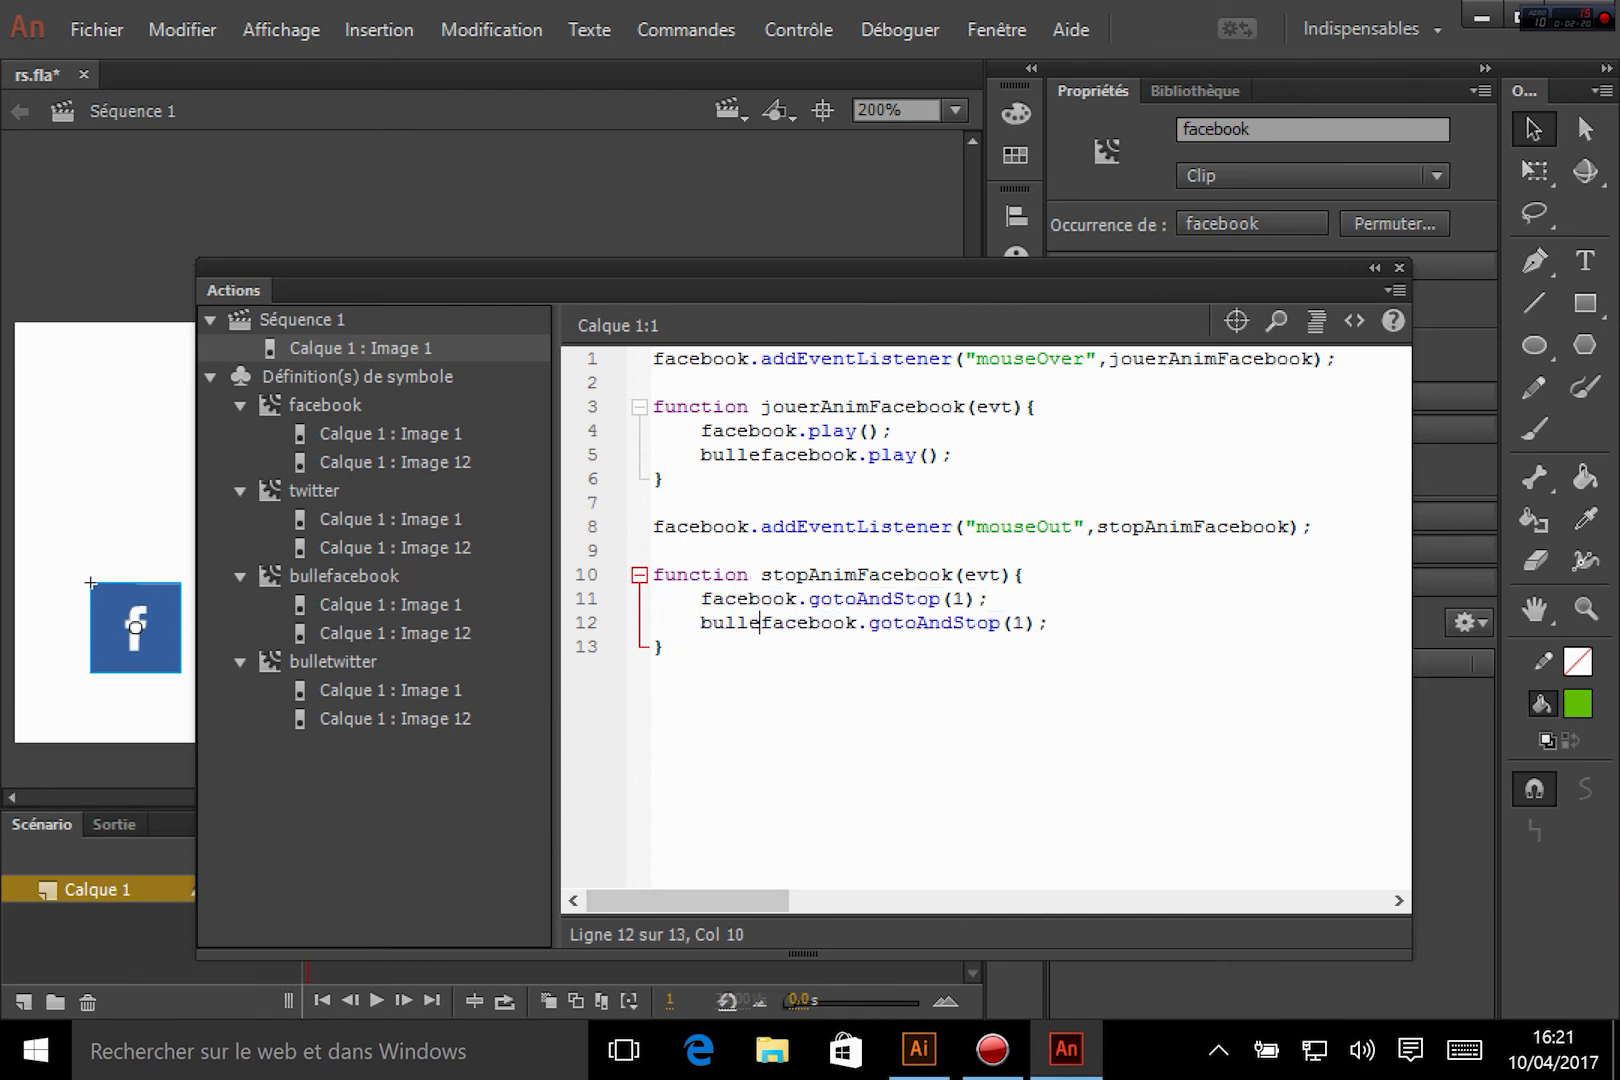
{"action": "key", "text": "ctrl+s"}
Step: Test the movie to check that the Facebook icon and bubble both respond to mouse-over and mouse-out, and return to the script
{"action": "key", "text": "ctrl+Return"}
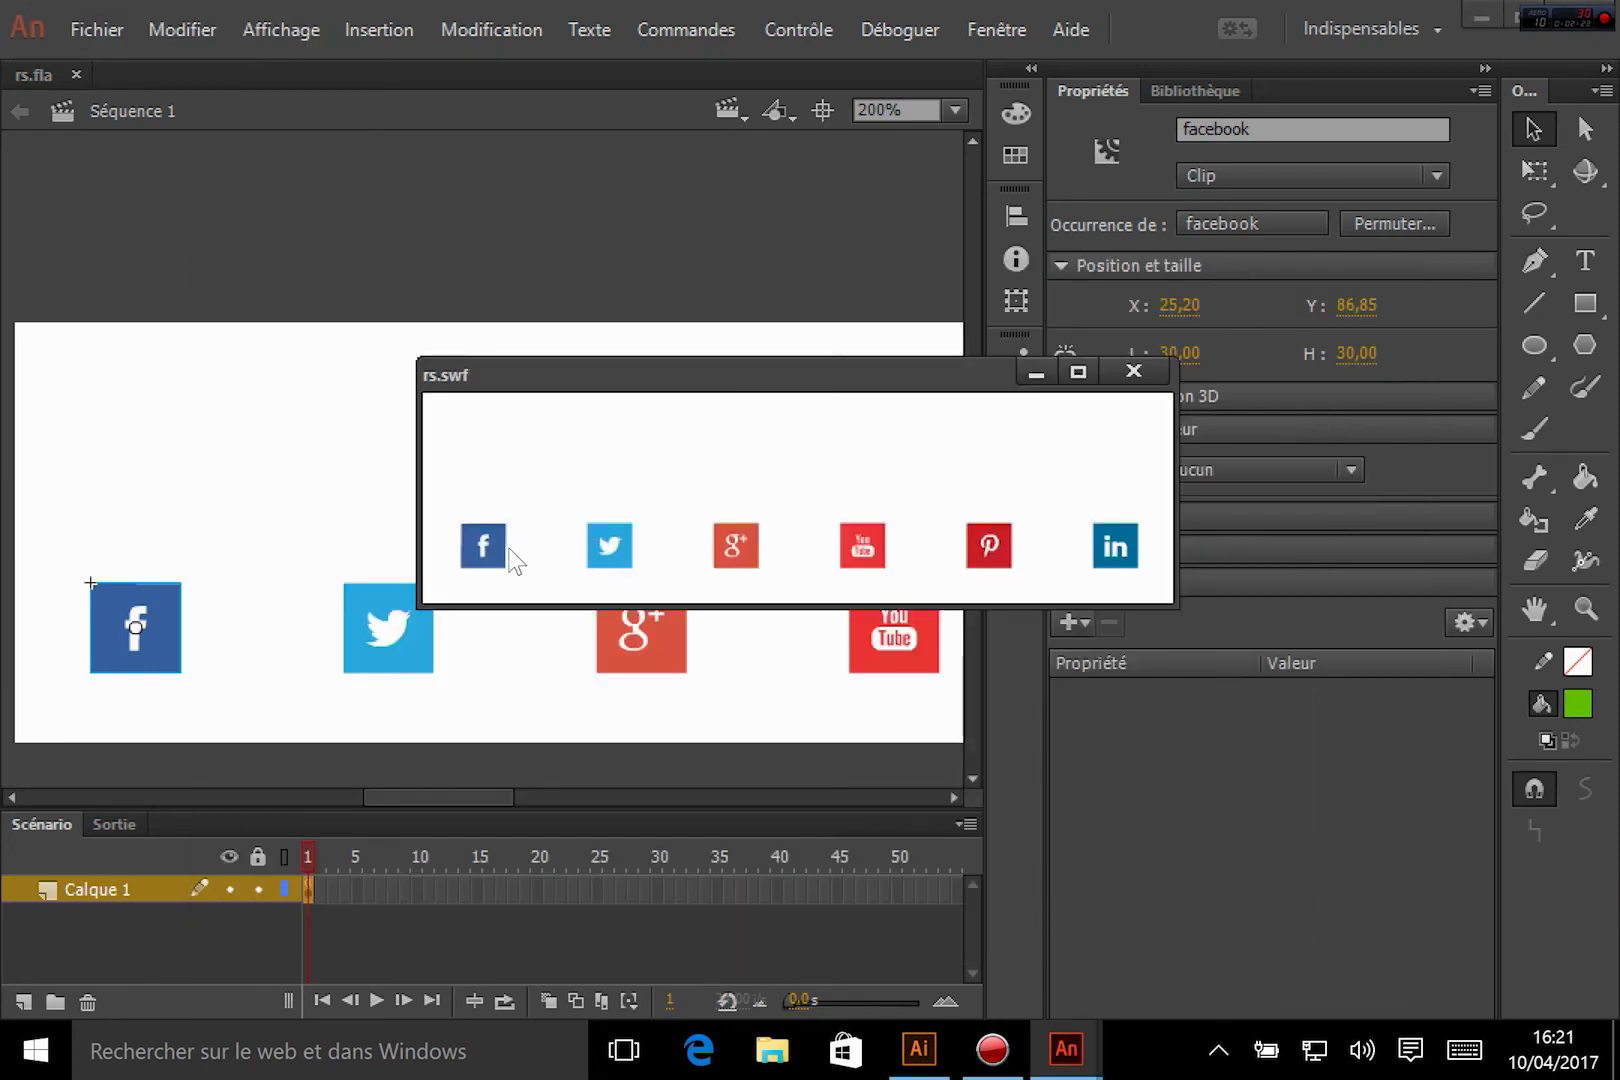
{"action": "mouse_move", "coordinate": [505, 565]}
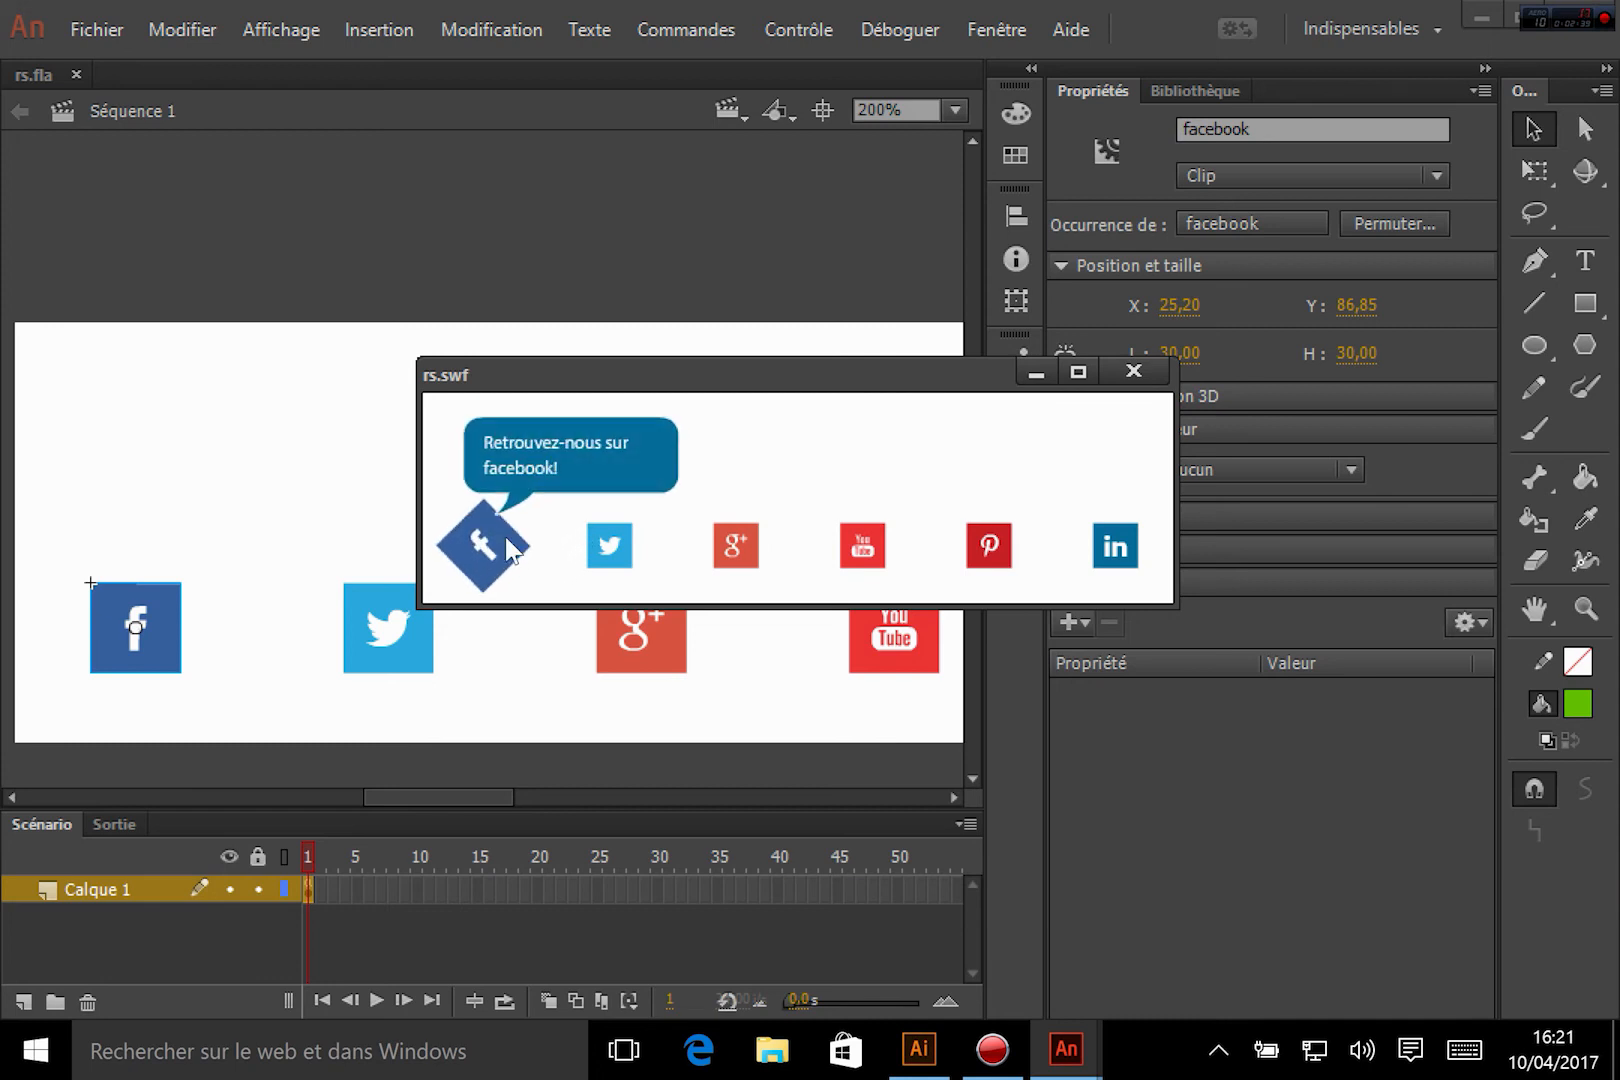
{"action": "left_click", "coordinate": [1133, 371]}
{"action": "key", "text": "F9"}
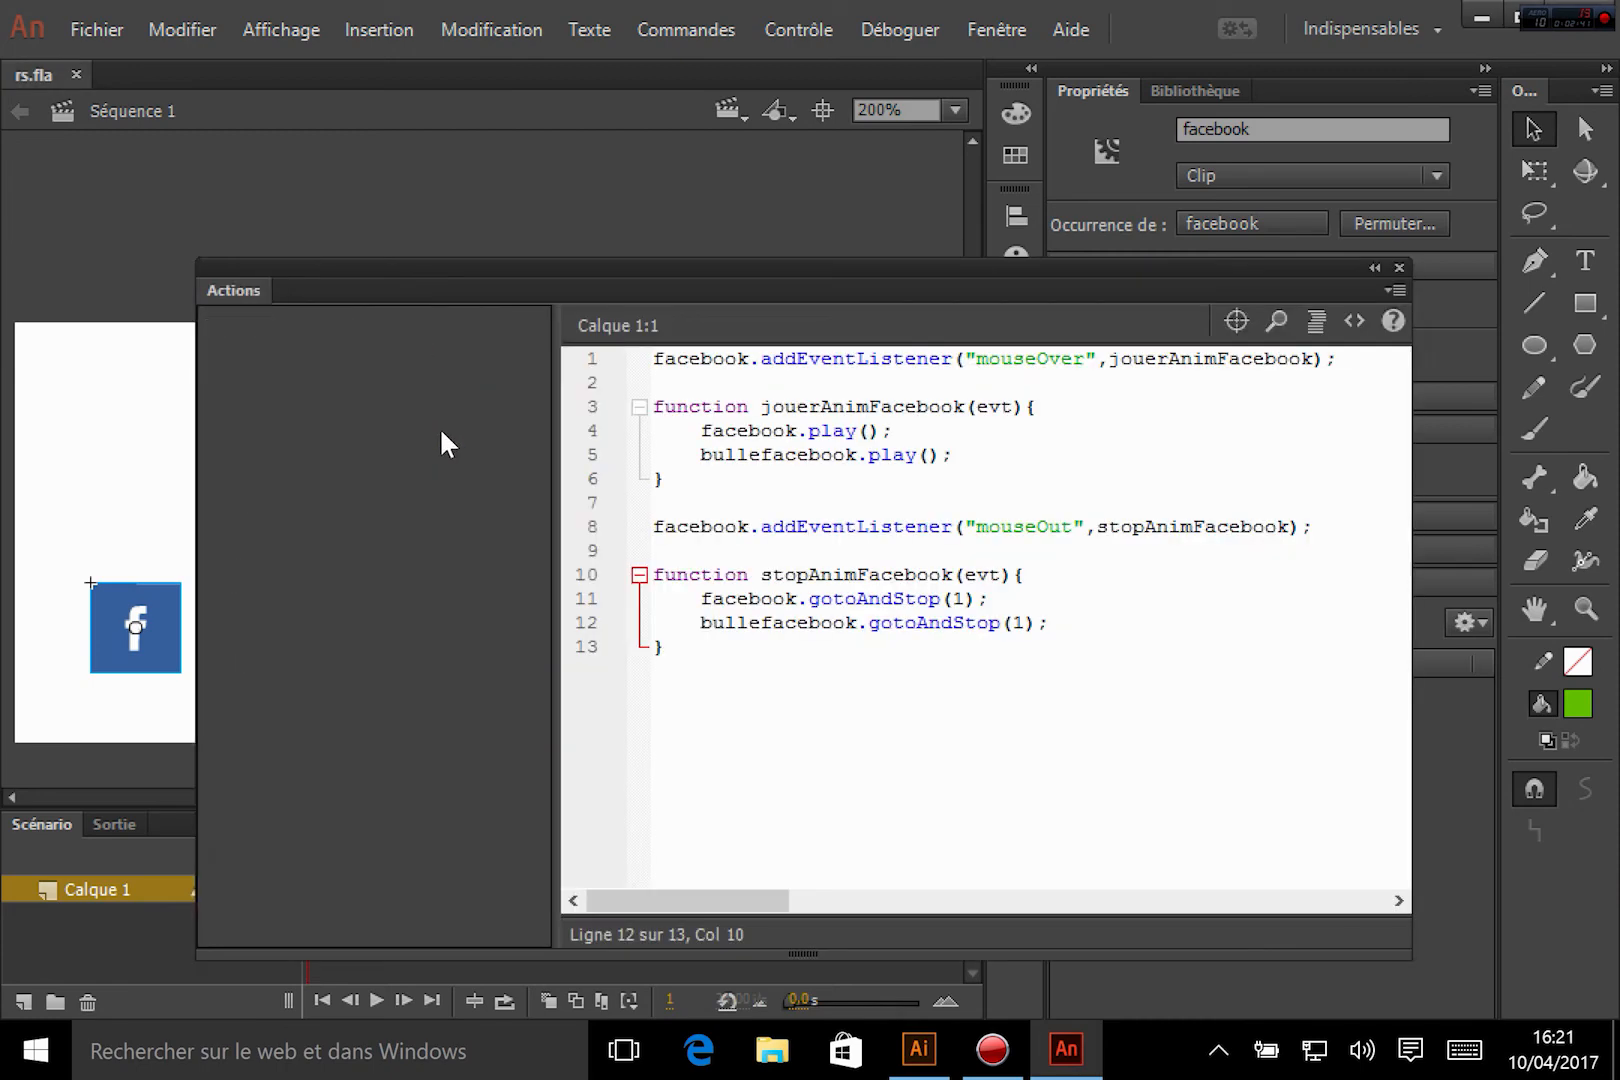
Step: Add the line facebook.addEventListener("click",allerAFacebook); below the stopAnimFacebook function
{"action": "left_click", "coordinate": [747, 652]}
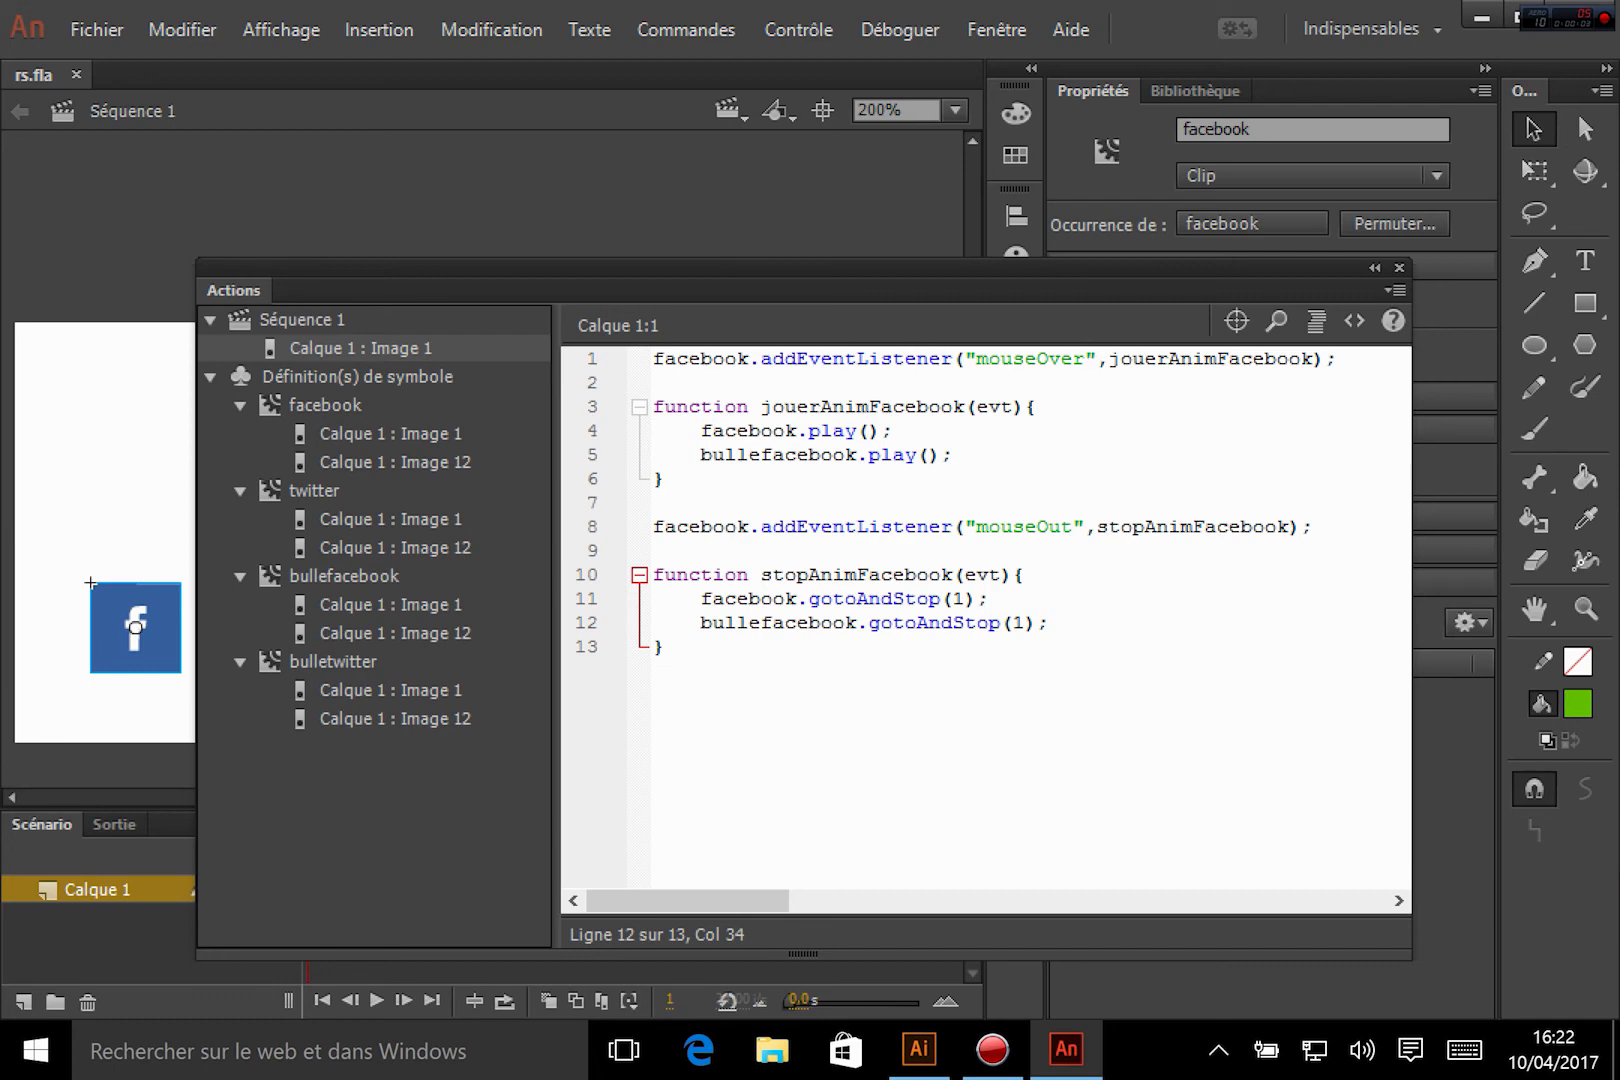
{"action": "left_click", "coordinate": [662, 646]}
{"action": "key", "text": "Return"}
{"action": "key", "text": "Return"}
{"action": "type", "text": "faceboiok"}
{"action": "key", "text": "BackSpace"}
{"action": "key", "text": "BackSpace"}
{"action": "key", "text": "BackSpace"}
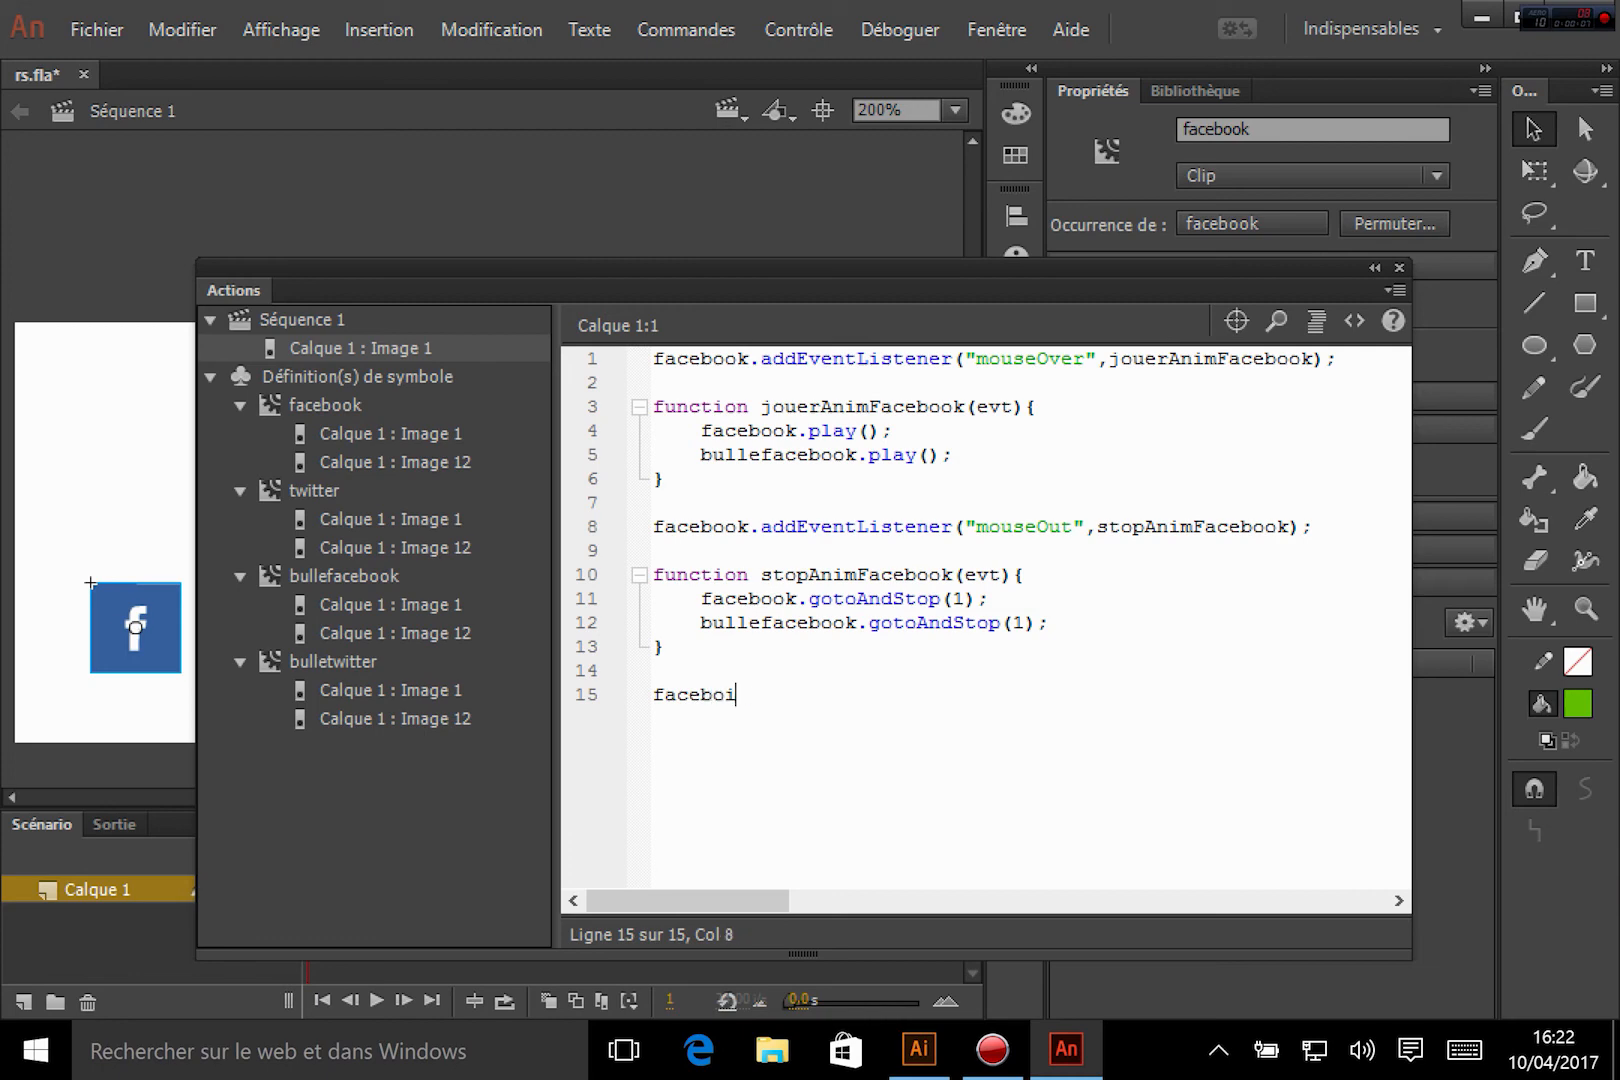
{"action": "type", "text": "ok."}
{"action": "type", "text": "click"}
{"action": "key", "text": "BackSpace"}
{"action": "key", "text": "BackSpace"}
{"action": "key", "text": "BackSpace"}
{"action": "key", "text": "BackSpace"}
{"action": "key", "text": "BackSpace"}
{"action": "type", "text": "addEVed"}
{"action": "key", "text": "BackSpace"}
{"action": "key", "text": "BackSpace"}
{"action": "key", "text": "BackSpace"}
{"action": "type", "text": "ventListenenr"}
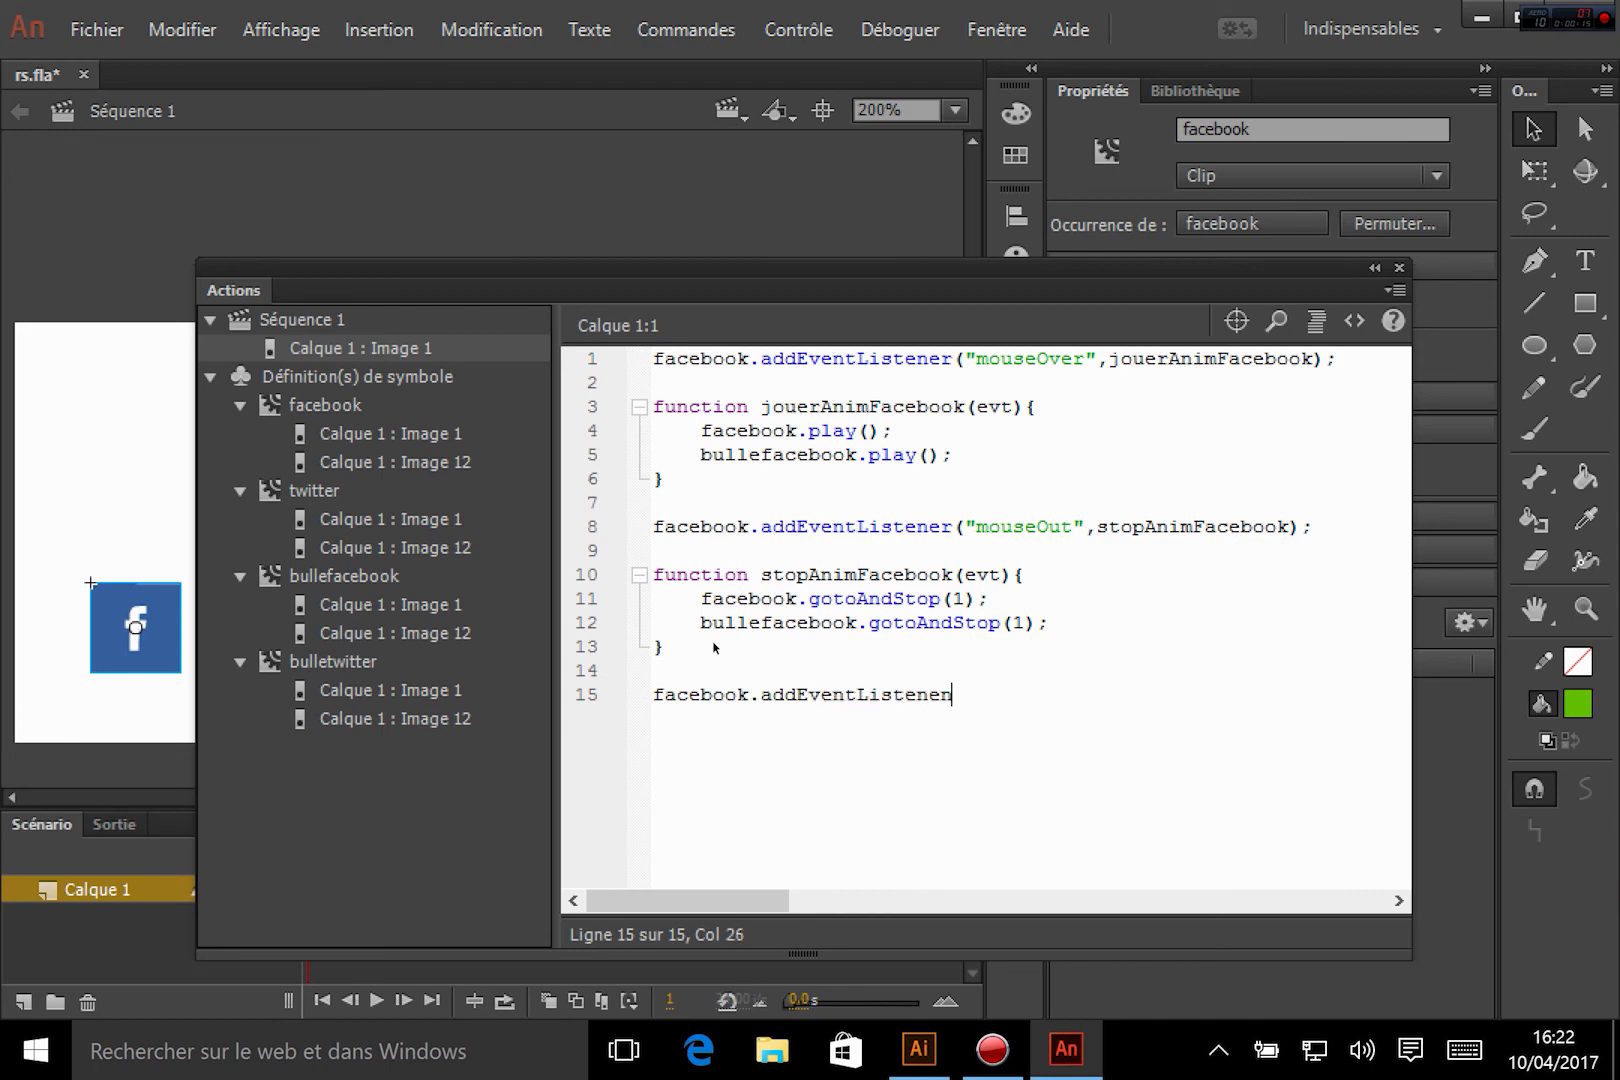
{"action": "key", "text": "BackSpace"}
{"action": "key", "text": "BackSpace"}
{"action": "type", "text": "r(\"click\",allerA"}
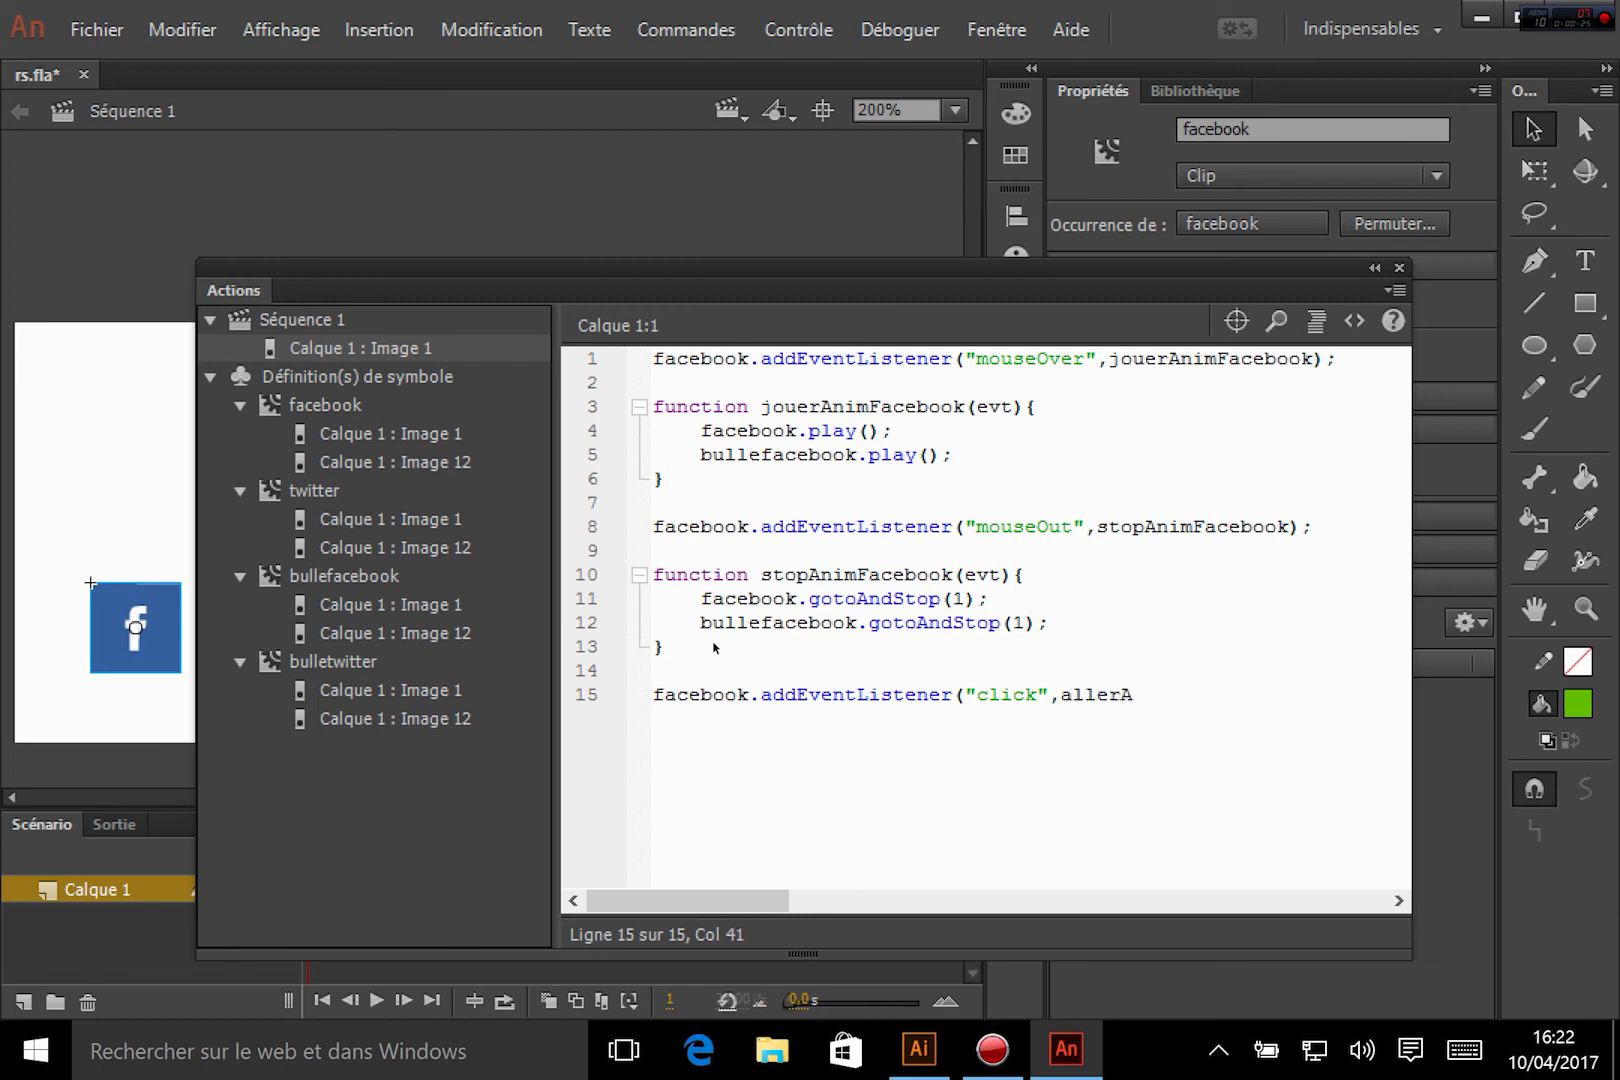
{"action": "type", "text": "Facebook);"}
{"action": "key", "text": "Return"}
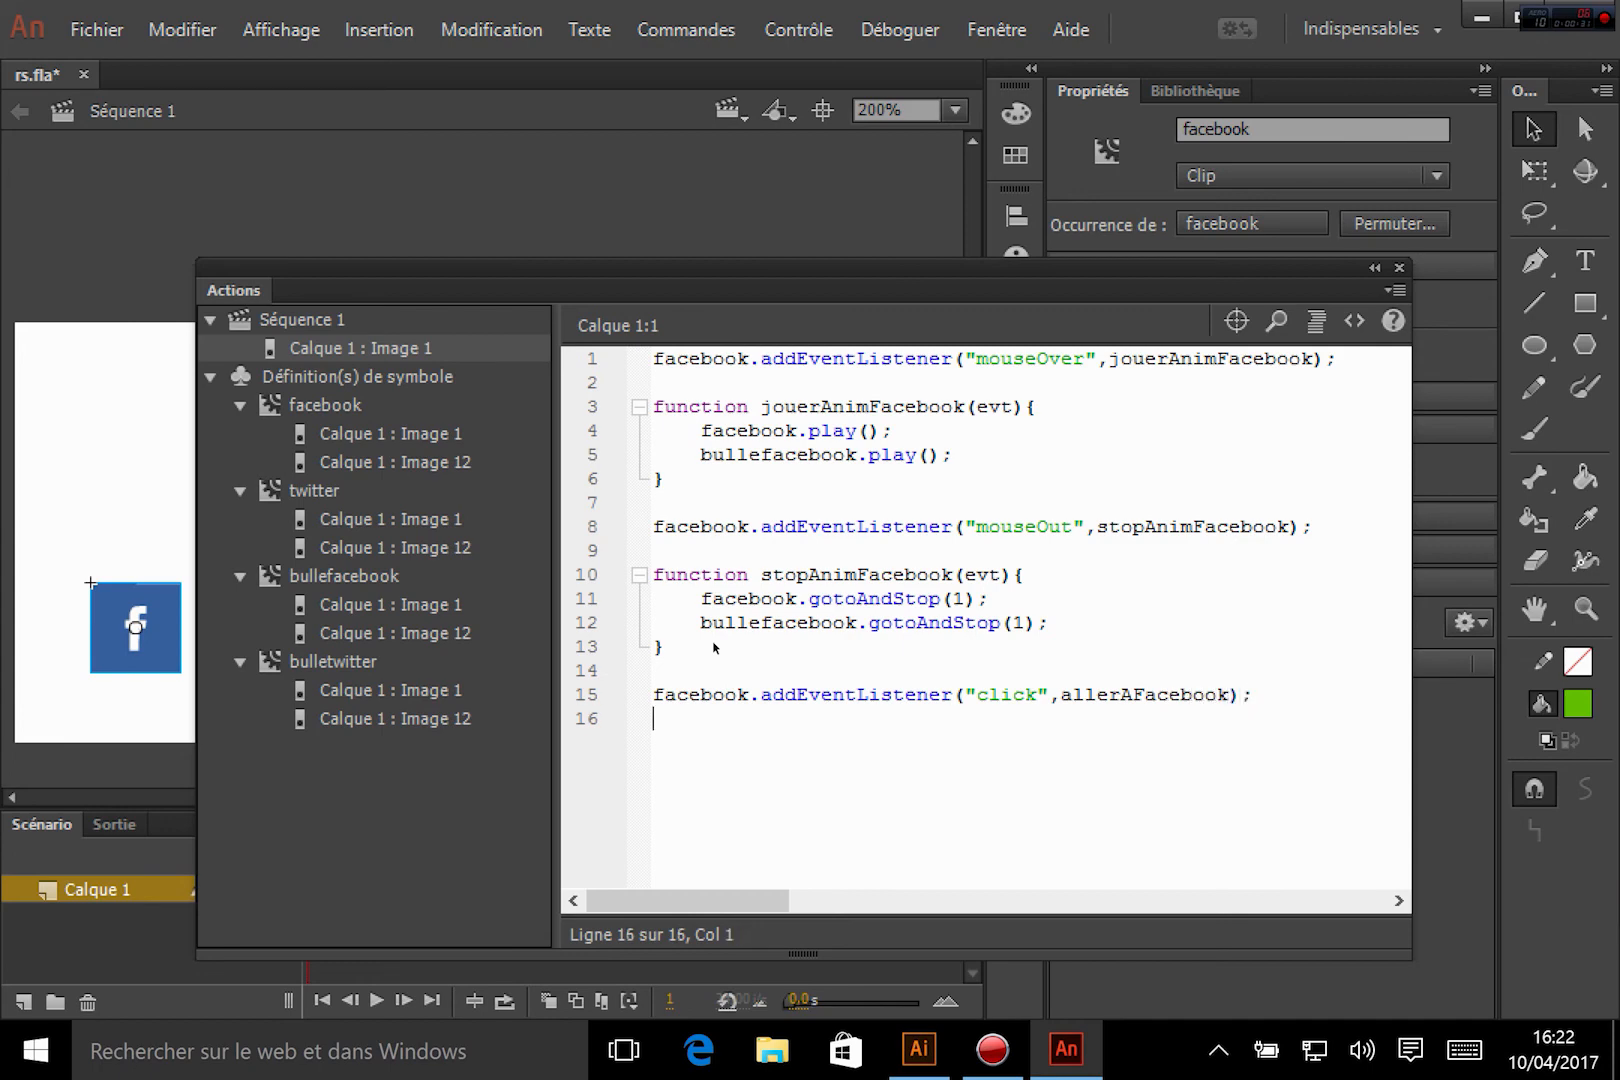
Step: Create an empty function allerAFacebook(evt) with braces beneath the click listener line
{"action": "key", "text": "Return"}
{"action": "type", "text": "function al"}
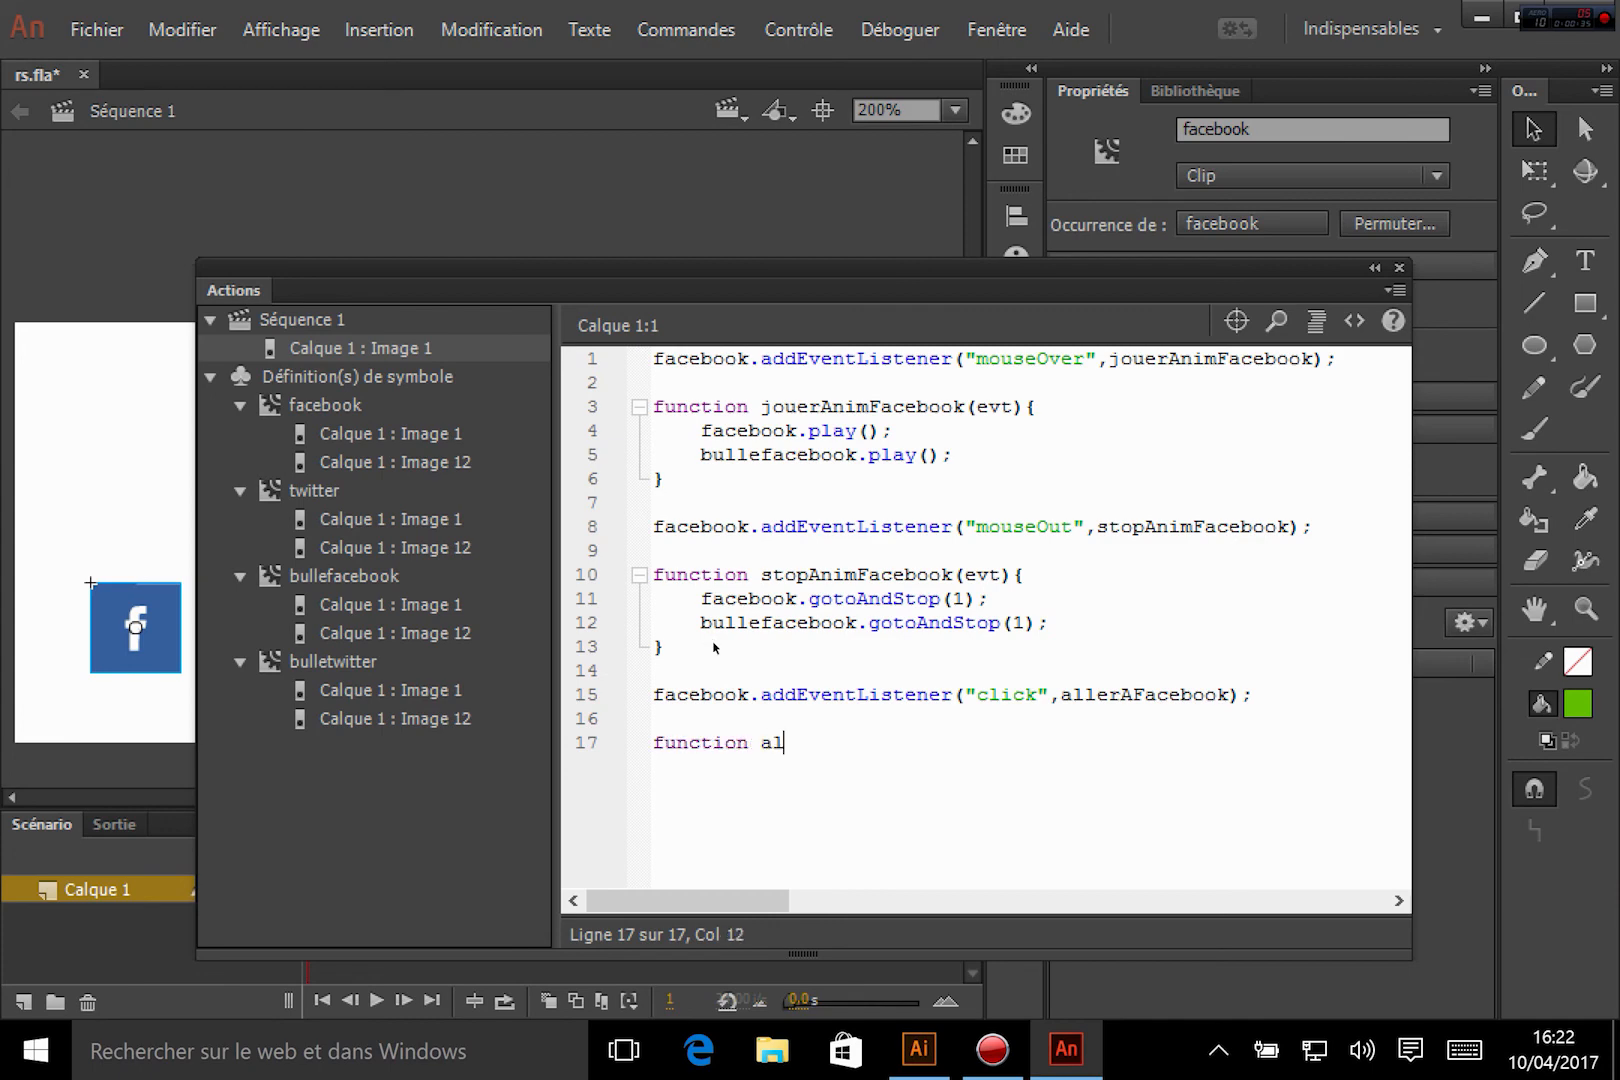
{"action": "type", "text": "lerAFacebook"}
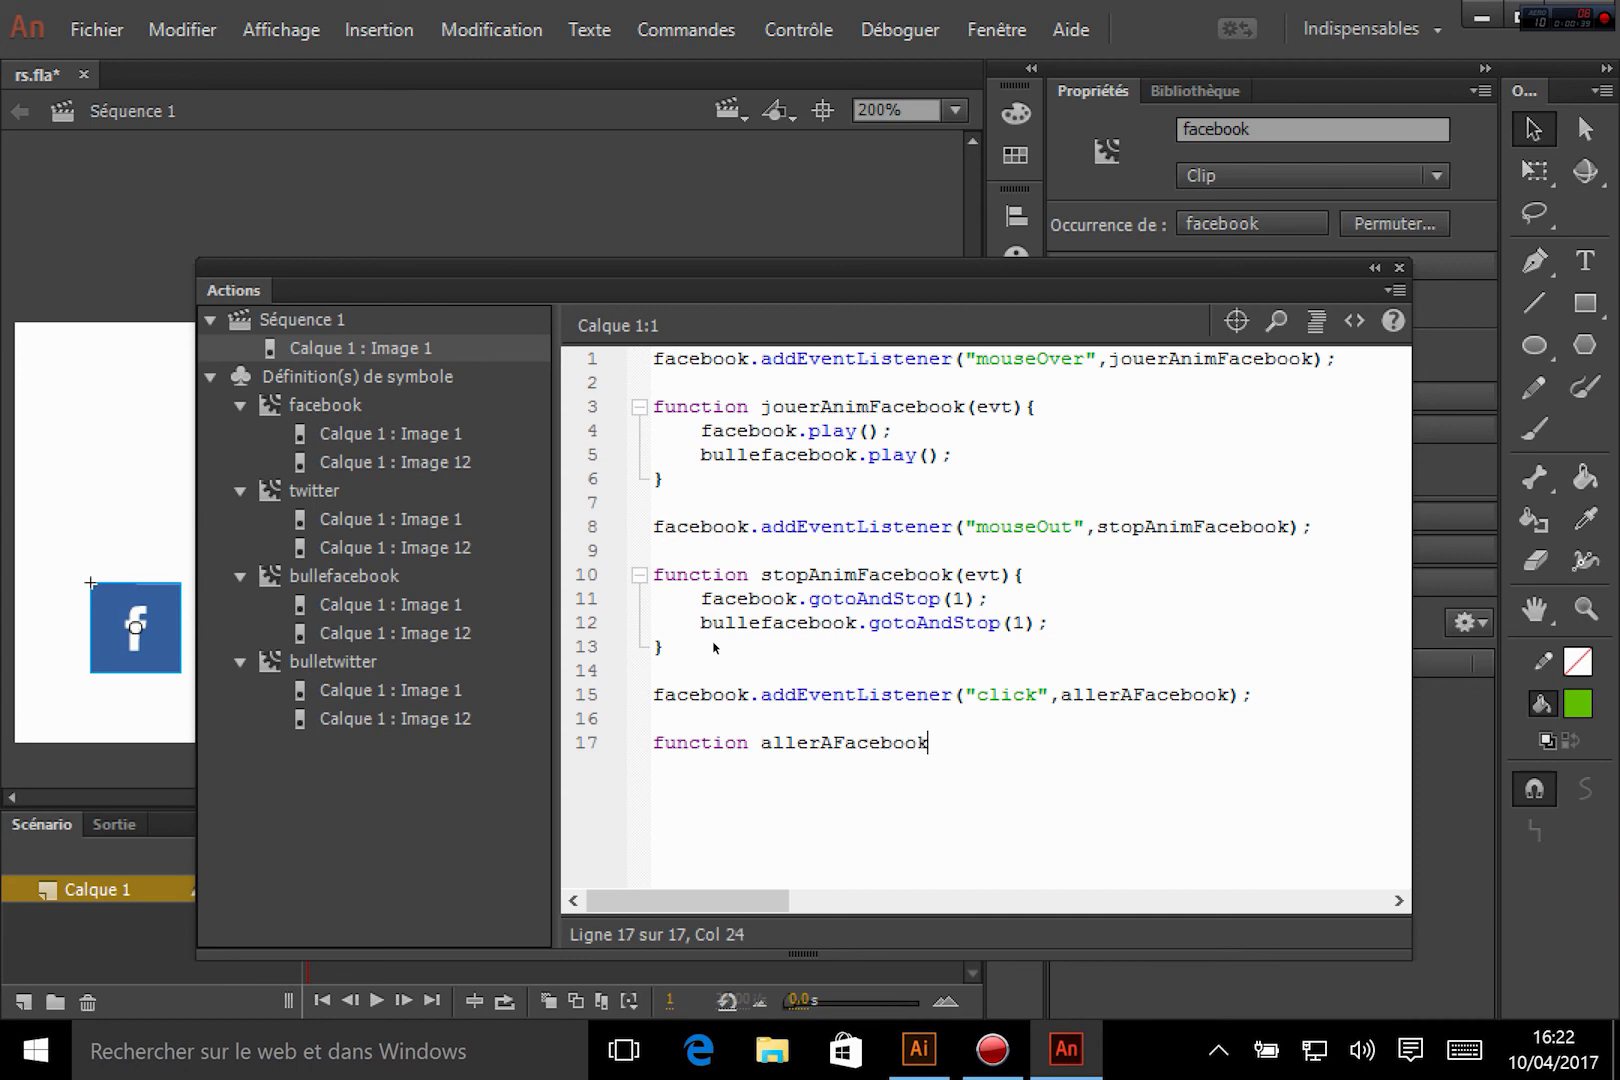
{"action": "type", "text": "(evt"}
{"action": "type", "text": ")'"}
{"action": "key", "text": "Return"}
{"action": "key", "text": "BackSpace"}
{"action": "key", "text": "BackSpace"}
{"action": "type", "text": "{"}
{"action": "key", "text": "Return"}
Step: Declare a variable adresse of type URLRequest inside allerAFacebook, picking the flash.net class from the code completion
{"action": "type", "text": "var "}
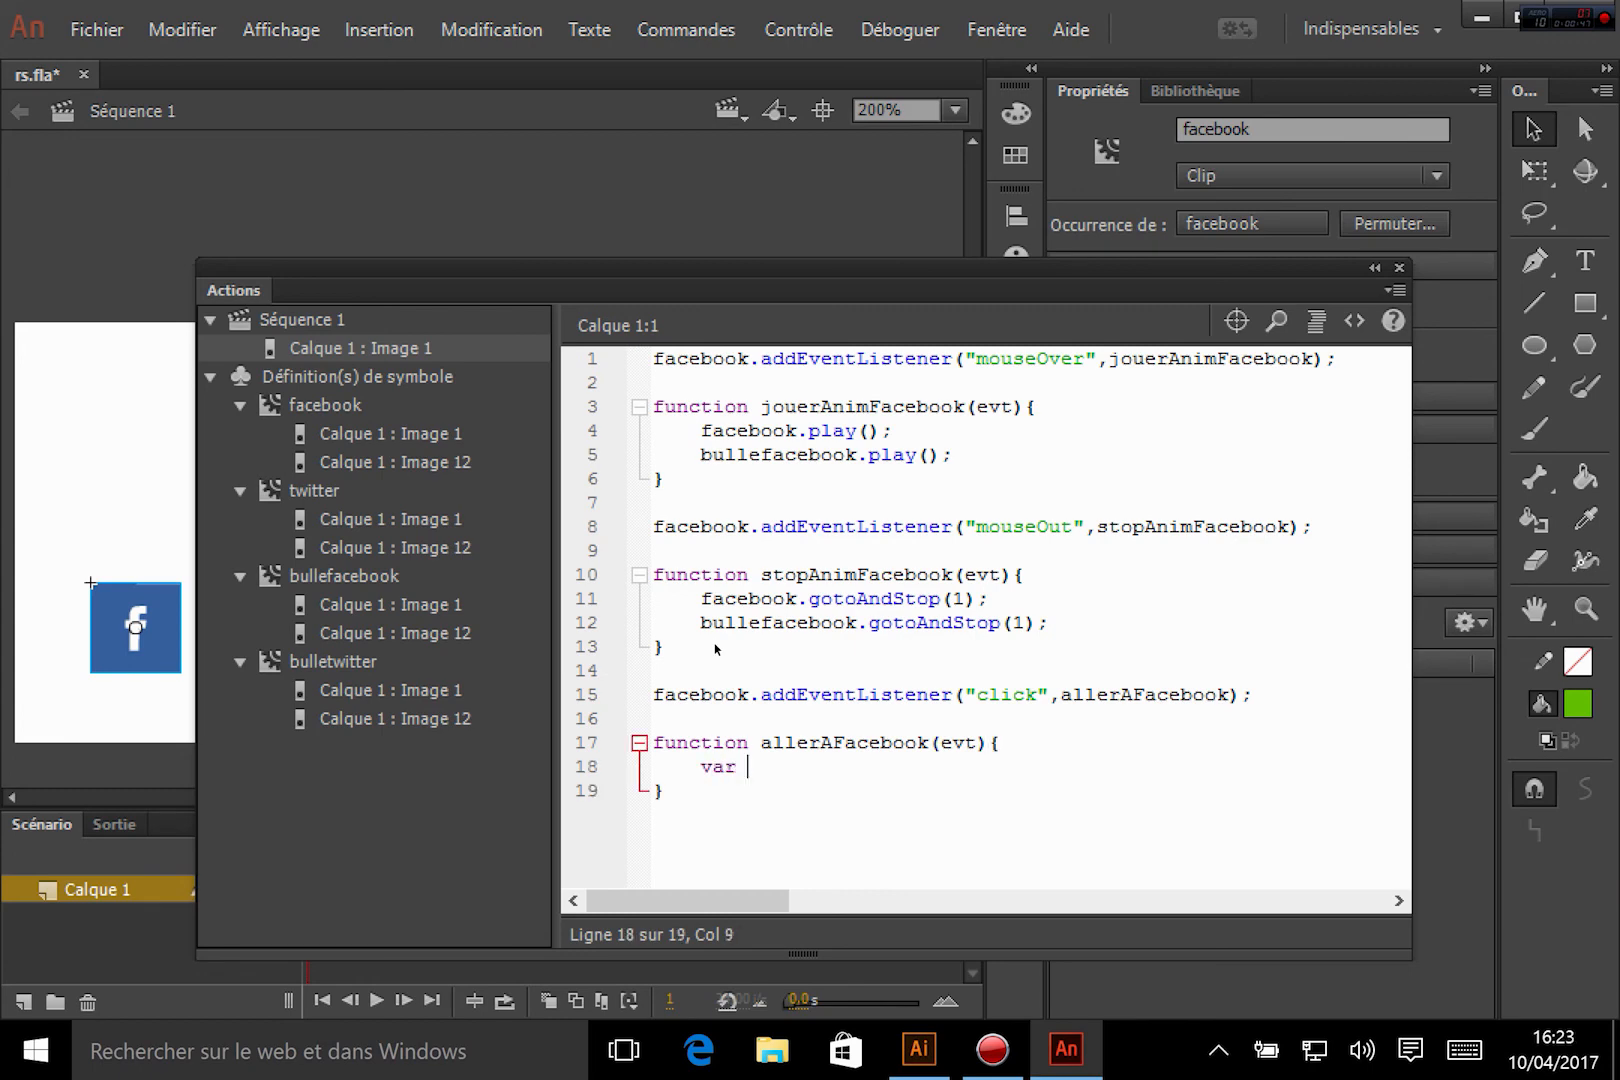
{"action": "type", "text": "ad"}
{"action": "type", "text": "se :UR"}
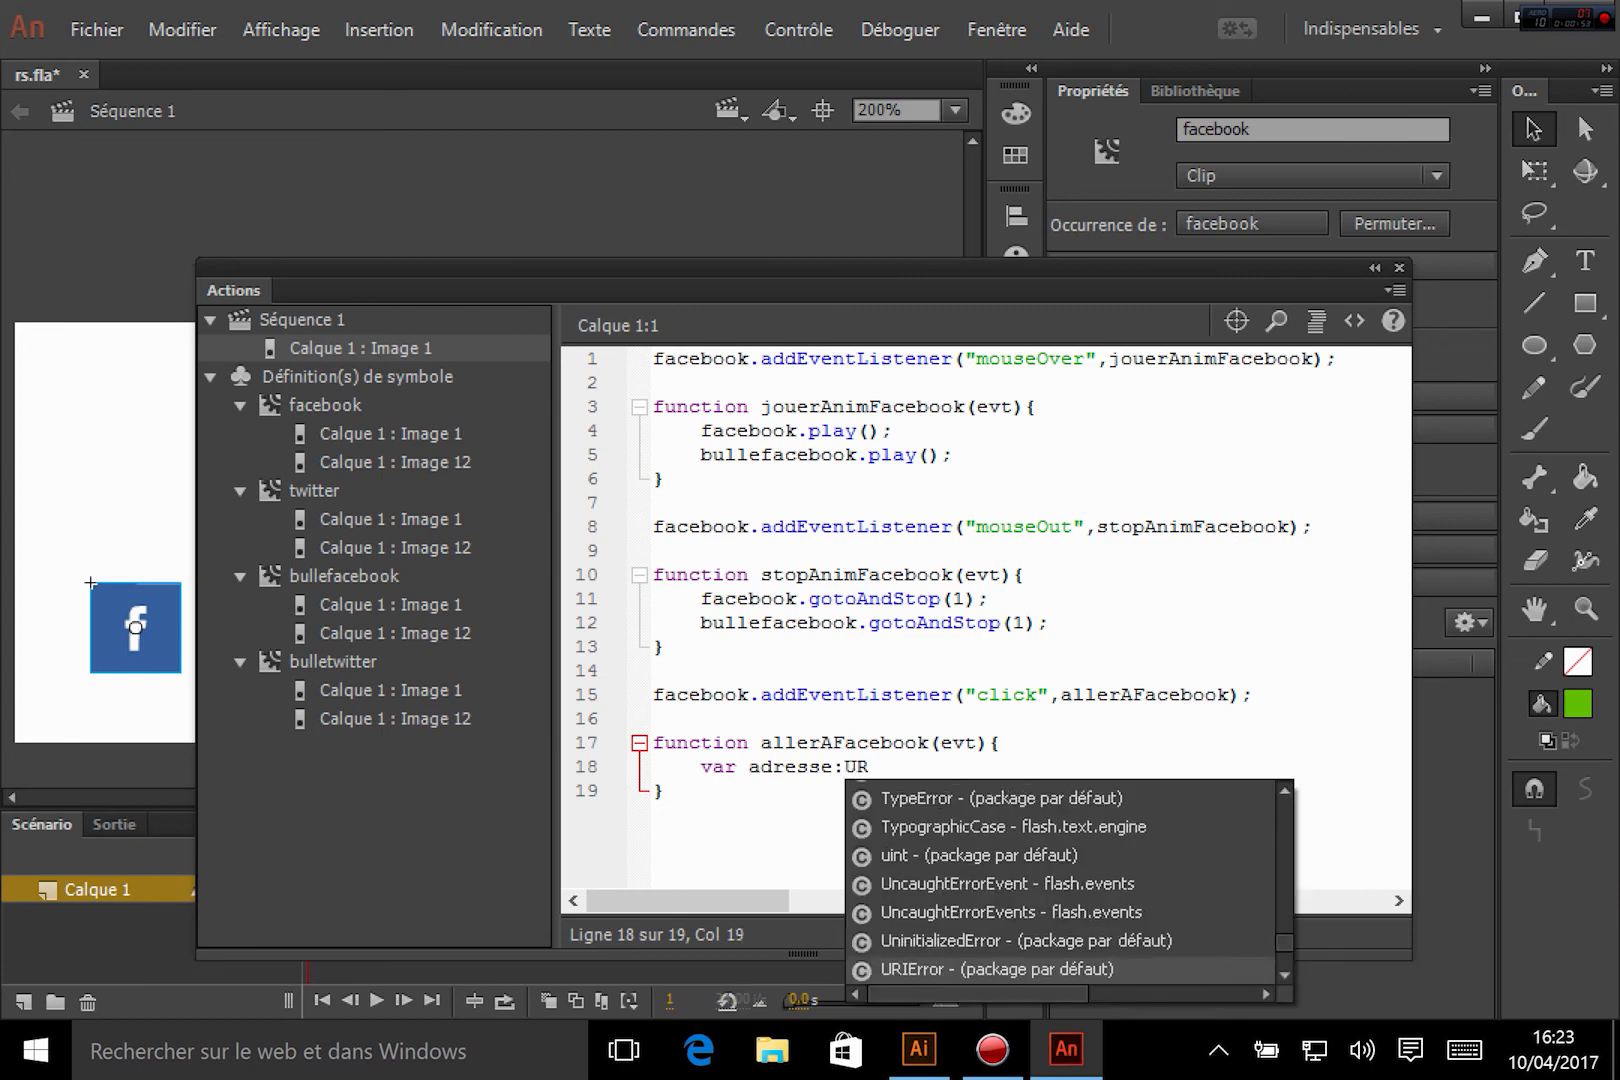
{"action": "key", "text": "Down"}
{"action": "key", "text": "Down"}
{"action": "key", "text": "Down"}
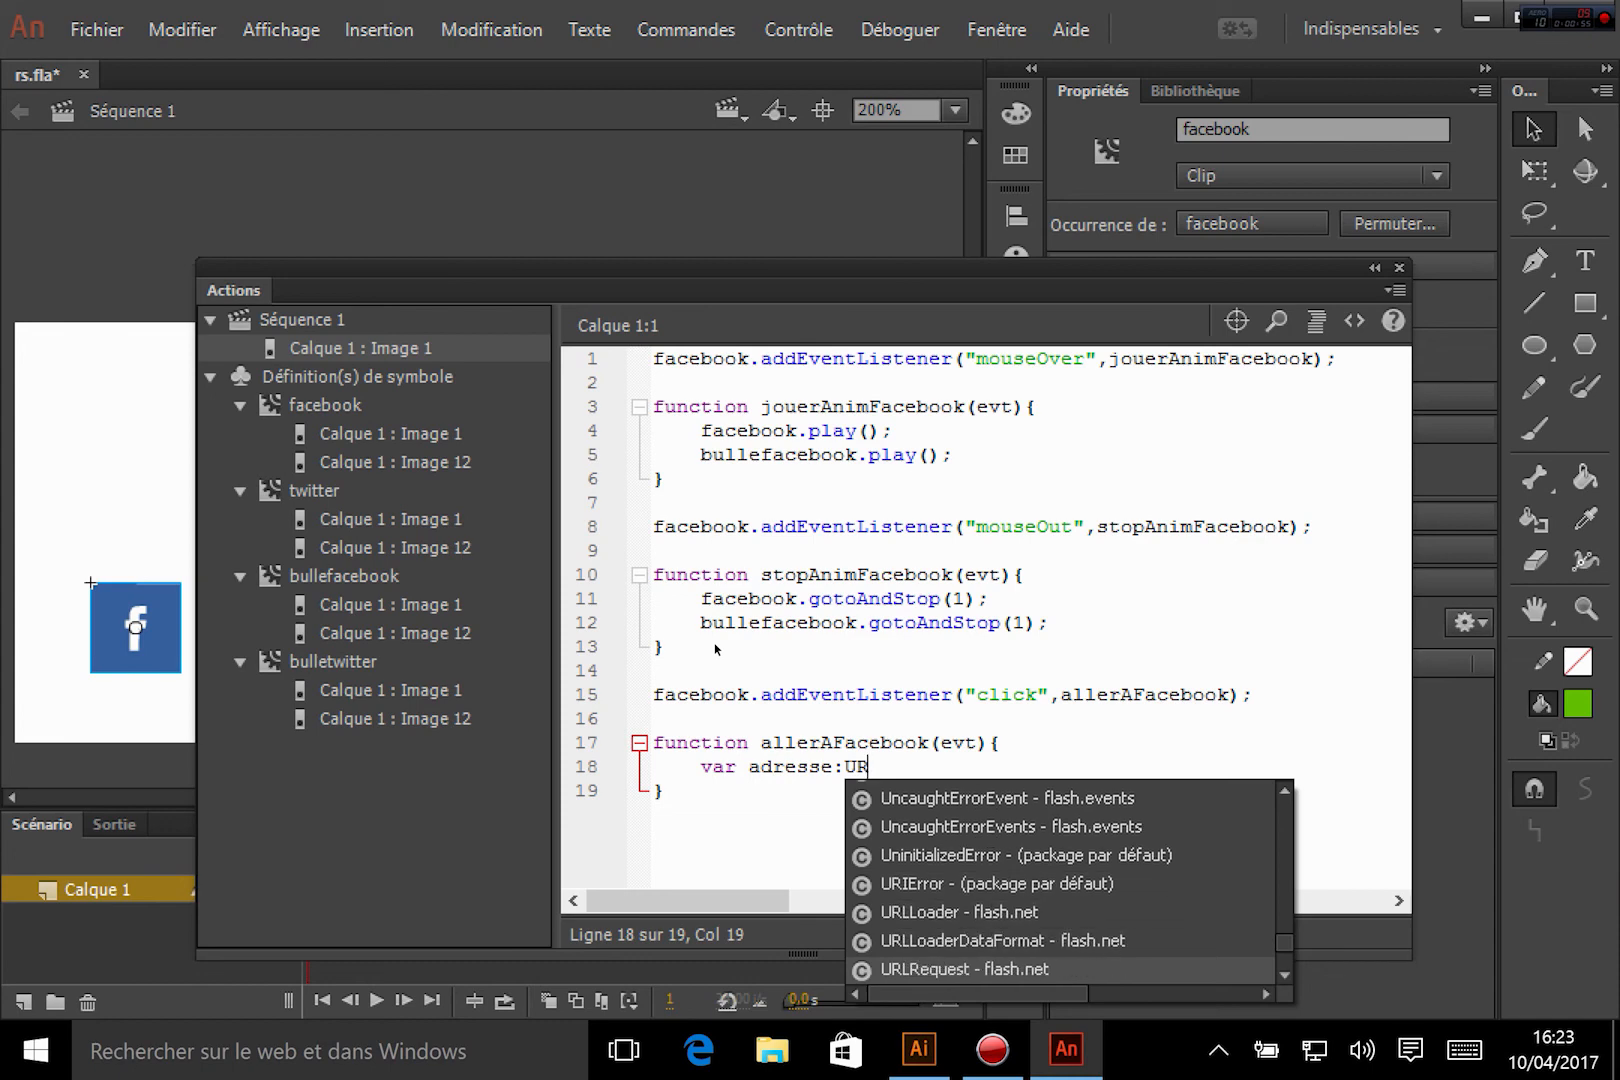
{"action": "key", "text": "Down"}
{"action": "key", "text": "Up"}
{"action": "key", "text": "Return"}
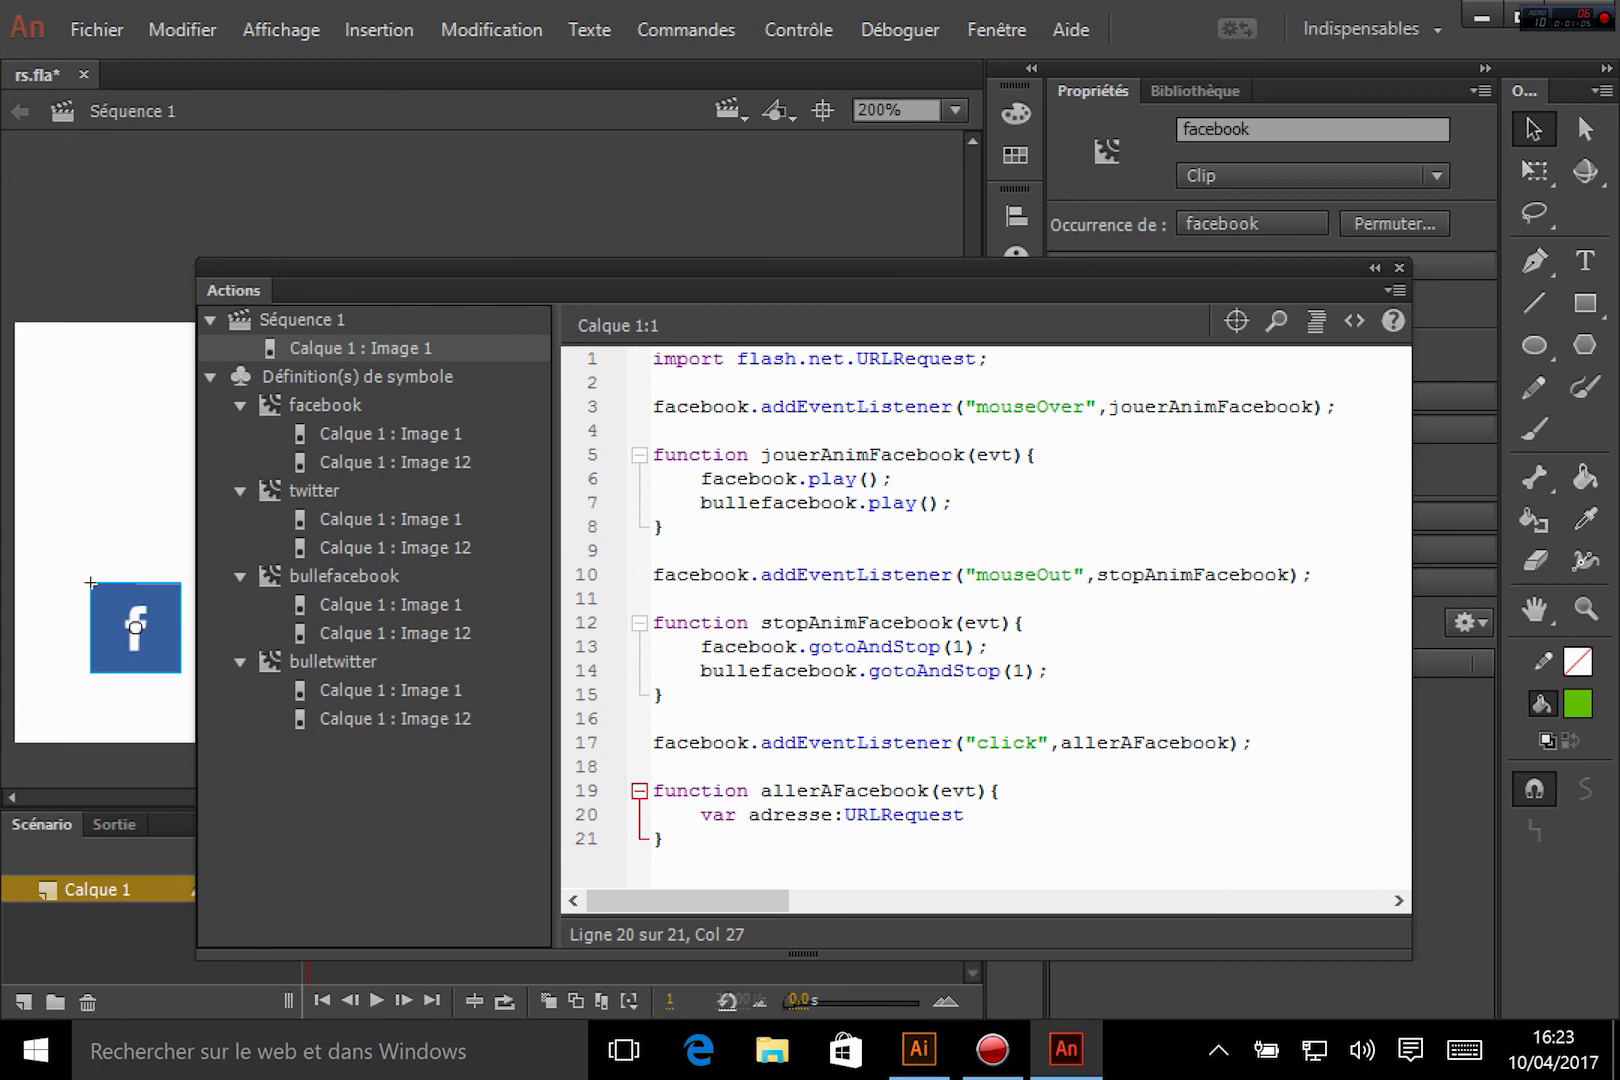
{"action": "type", "text": "= "}
{"action": "type", "text": "new"}
{"action": "key", "text": "BackSpace"}
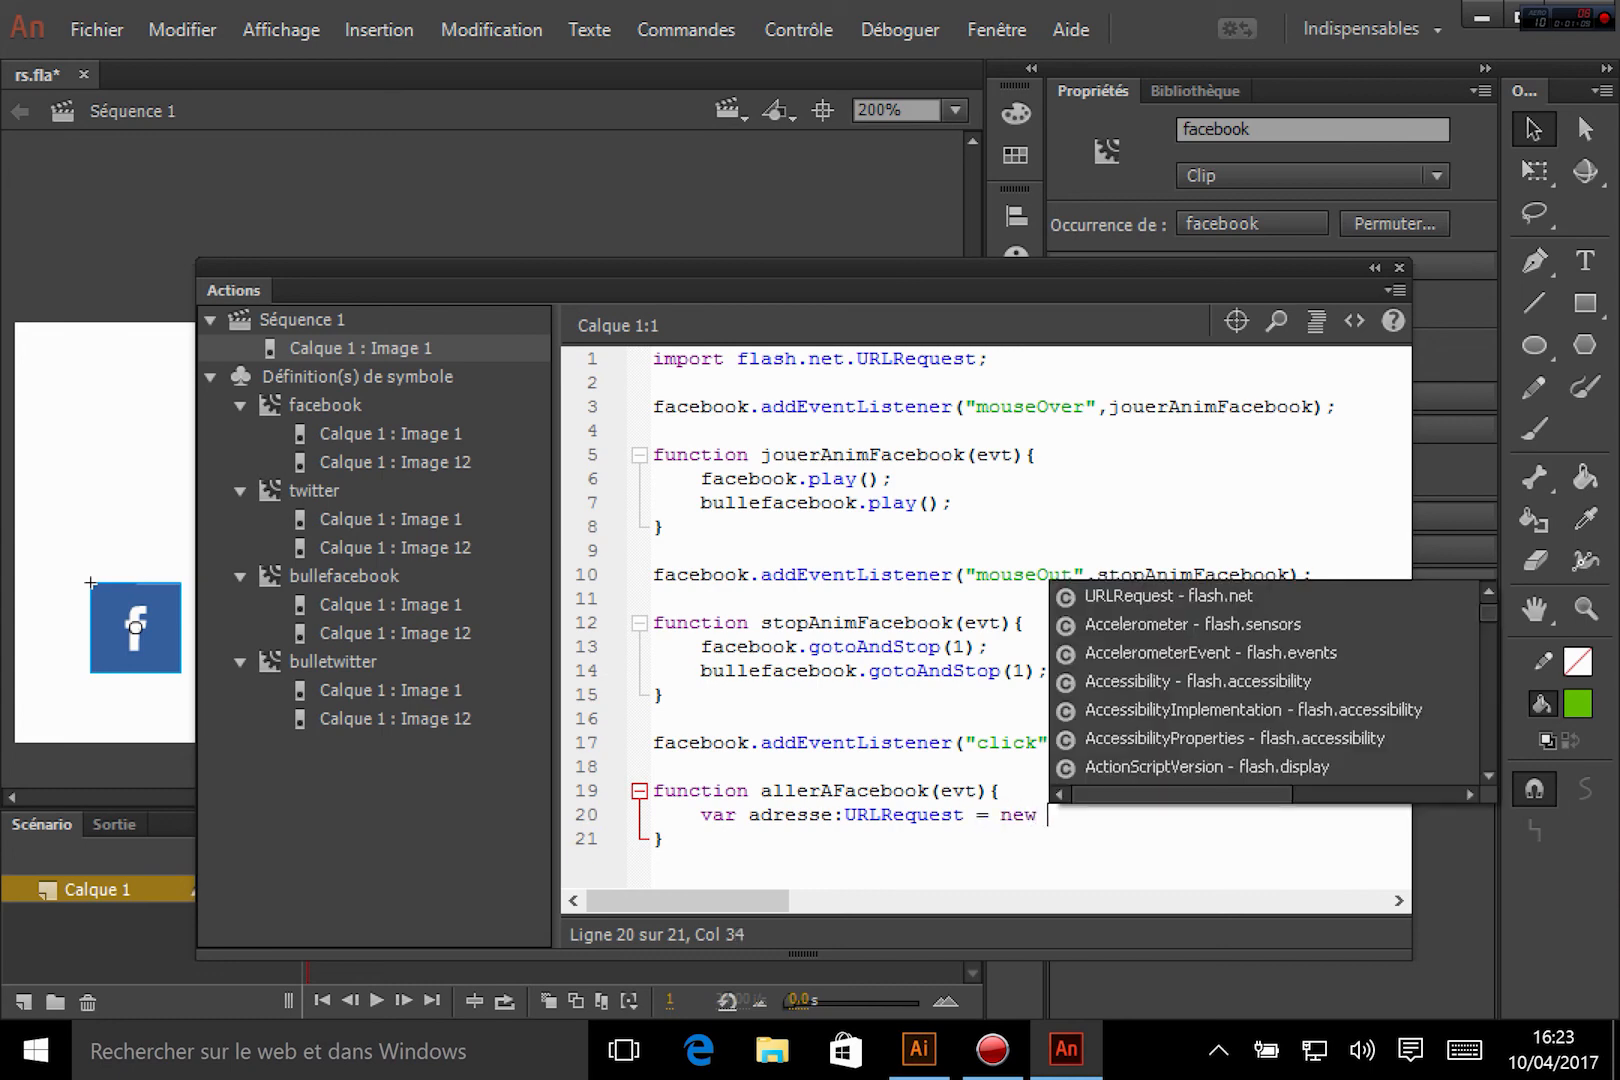
{"action": "type", "text": "URL"}
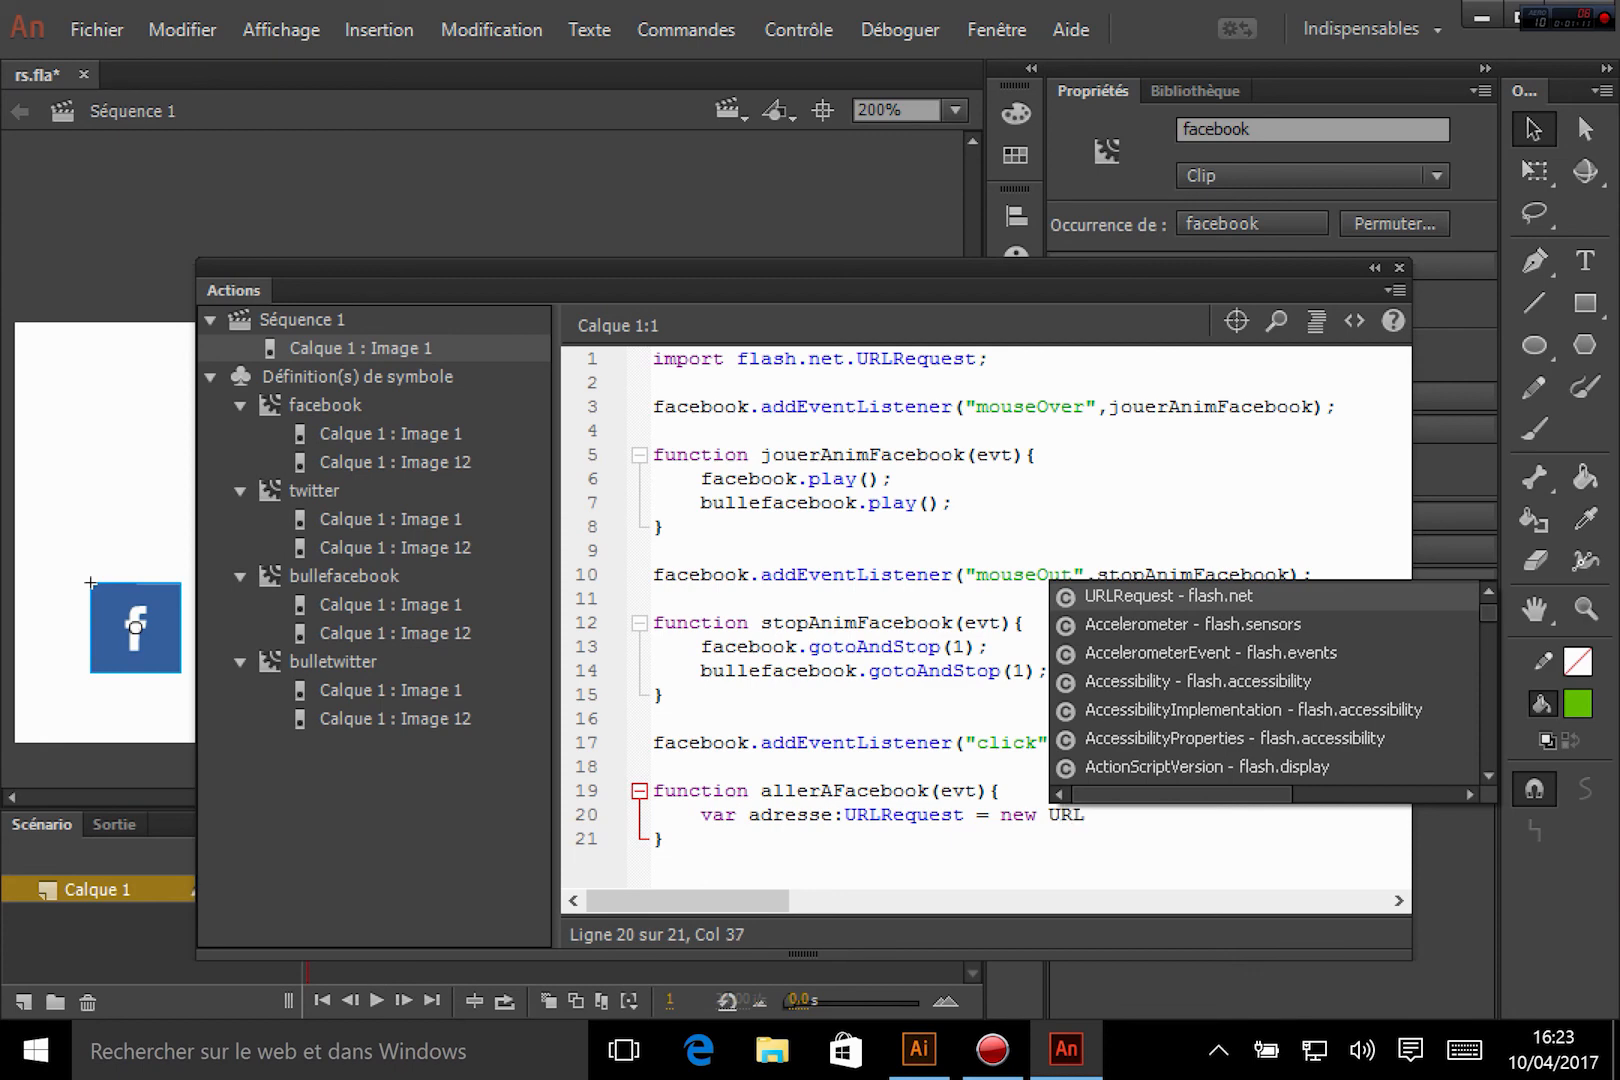
{"action": "type", "text": "R"}
{"action": "key", "text": "Return"}
{"action": "type", "text": "()"}
{"action": "key", "text": "Left"}
{"action": "type", "text": "\"\""}
{"action": "key", "text": "Left"}
{"action": "type", "text": "http://facebook."}
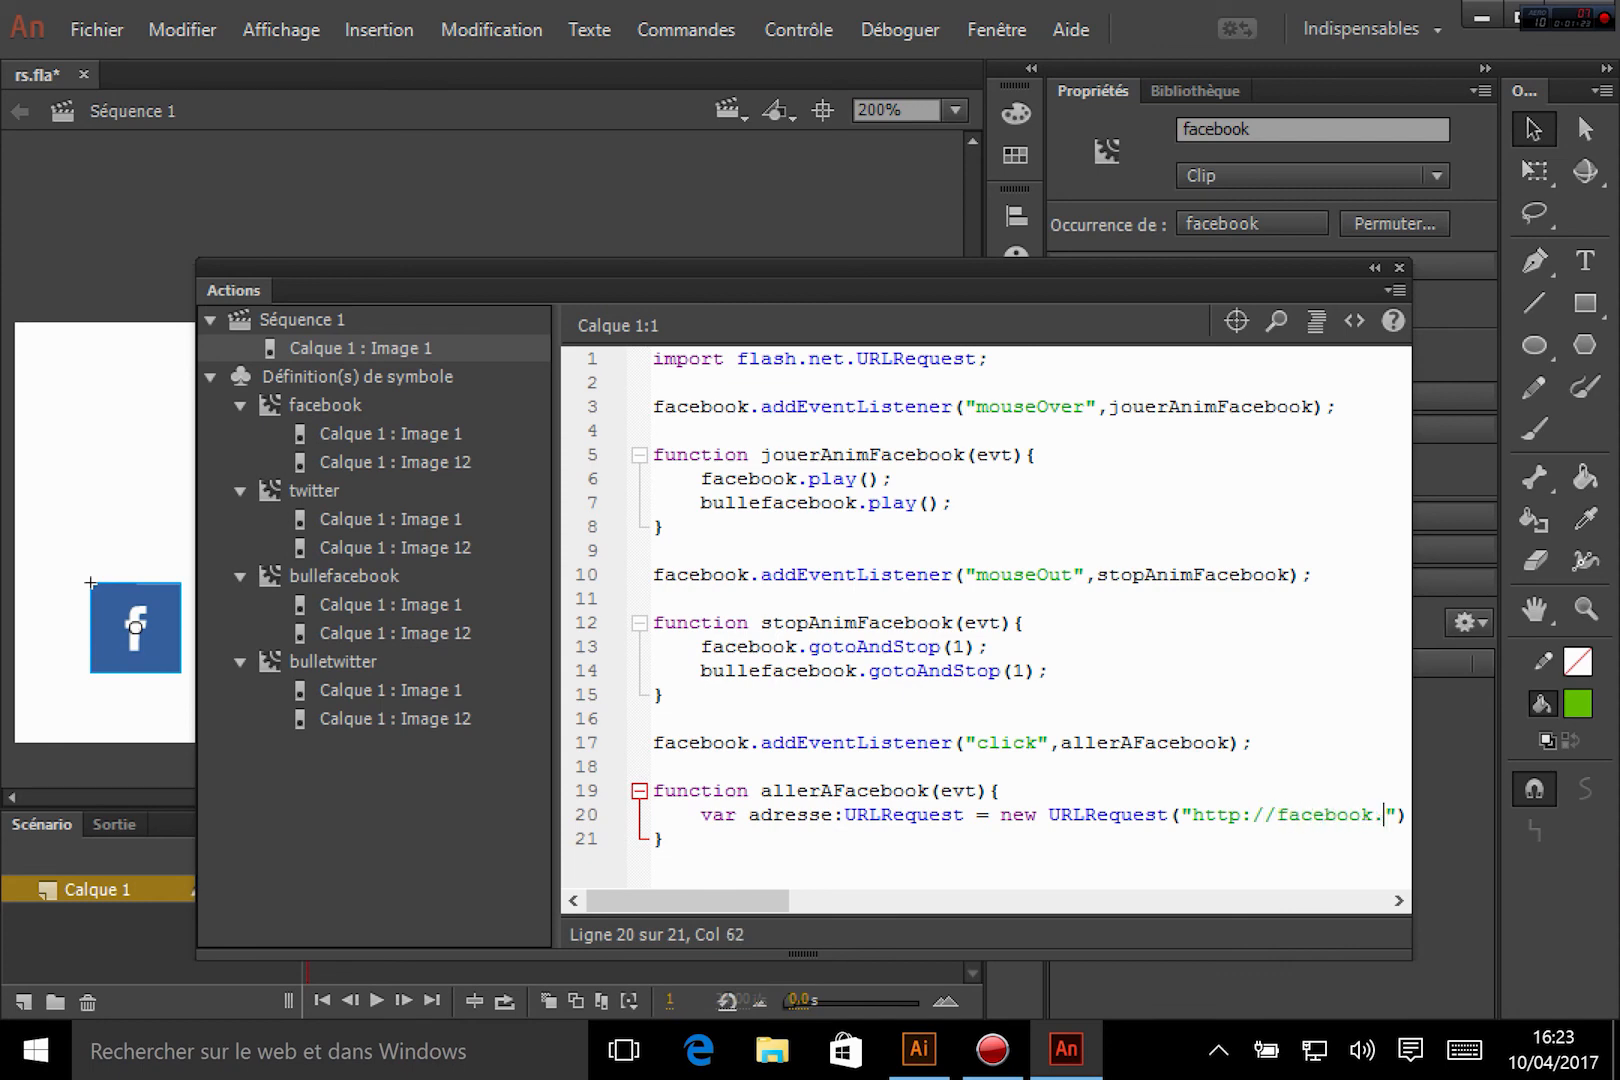
{"action": "type", "text": "com"}
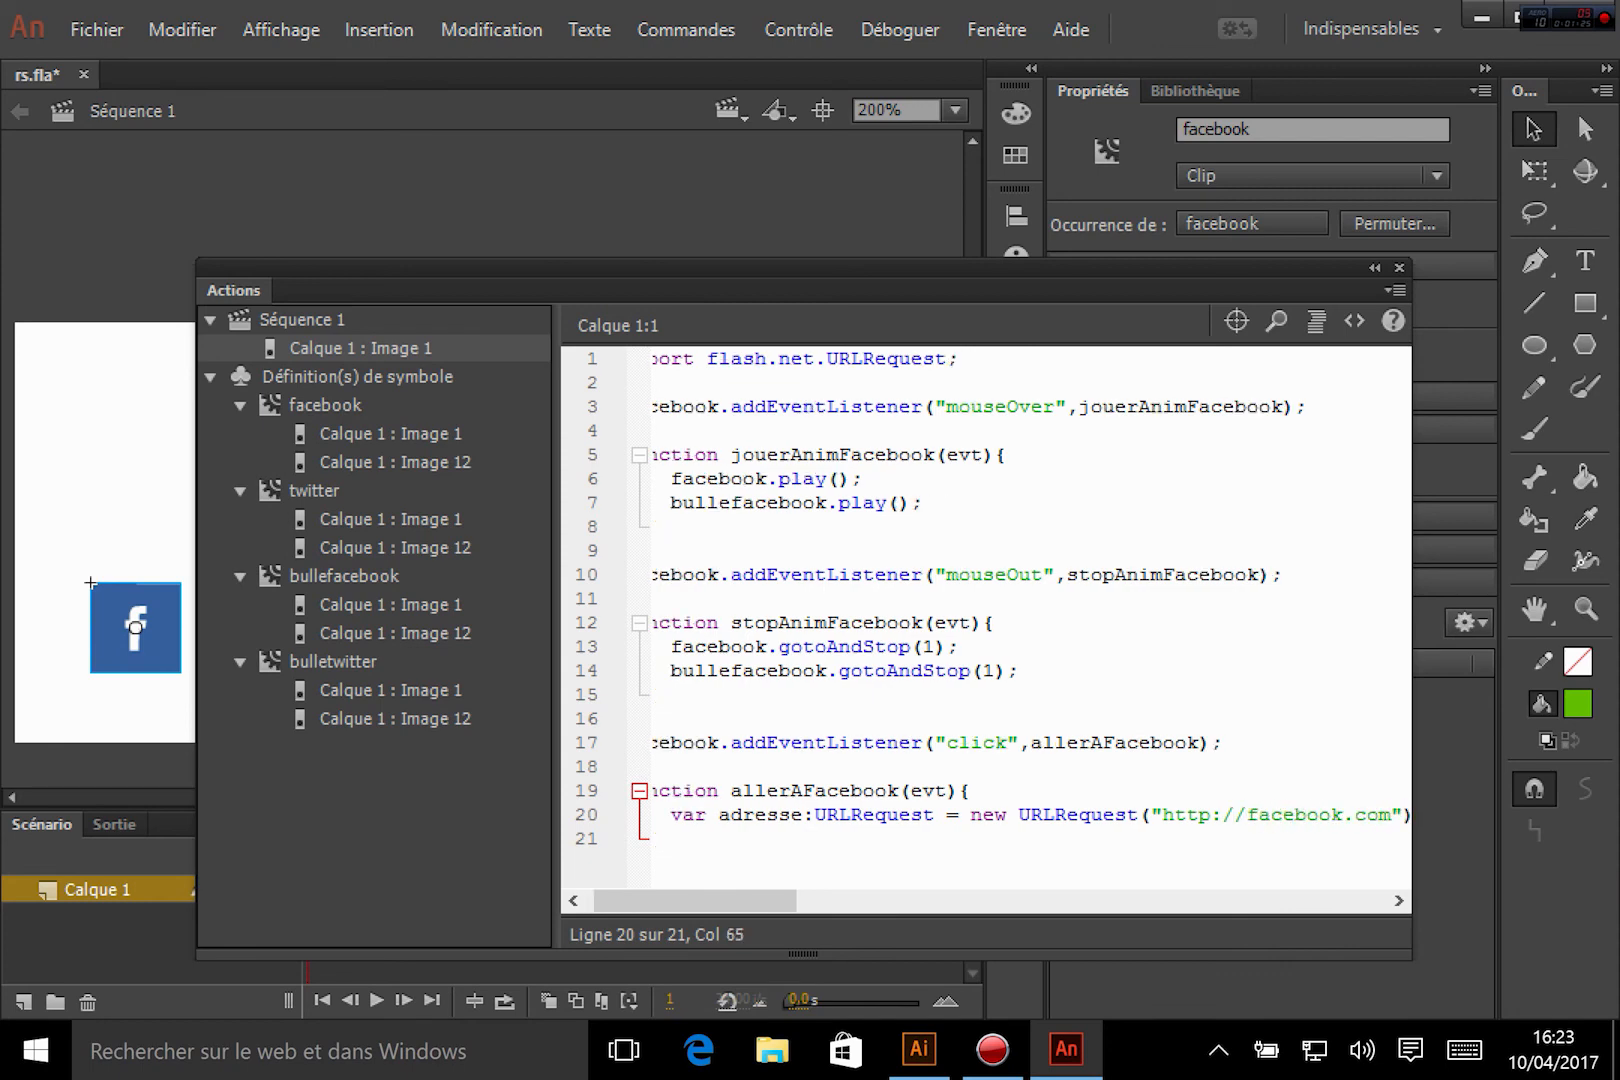
{"action": "key", "text": "Right"}
{"action": "type", "text": ","}
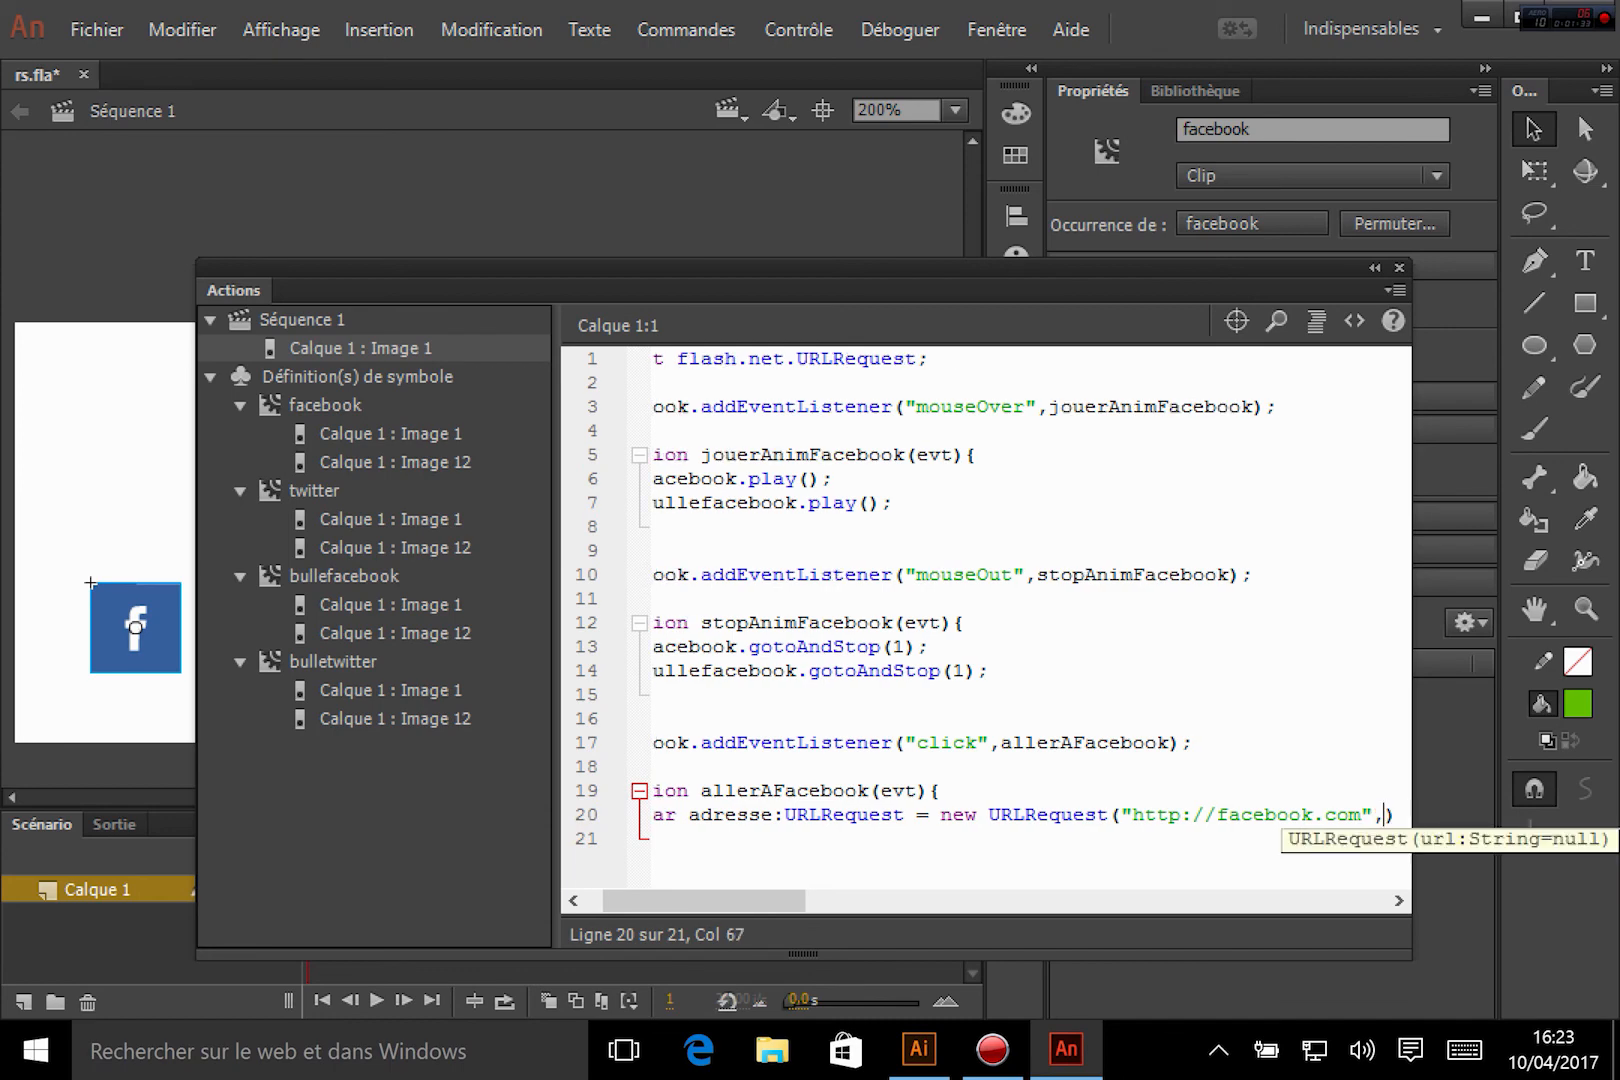
{"action": "key", "text": "BackSpace"}
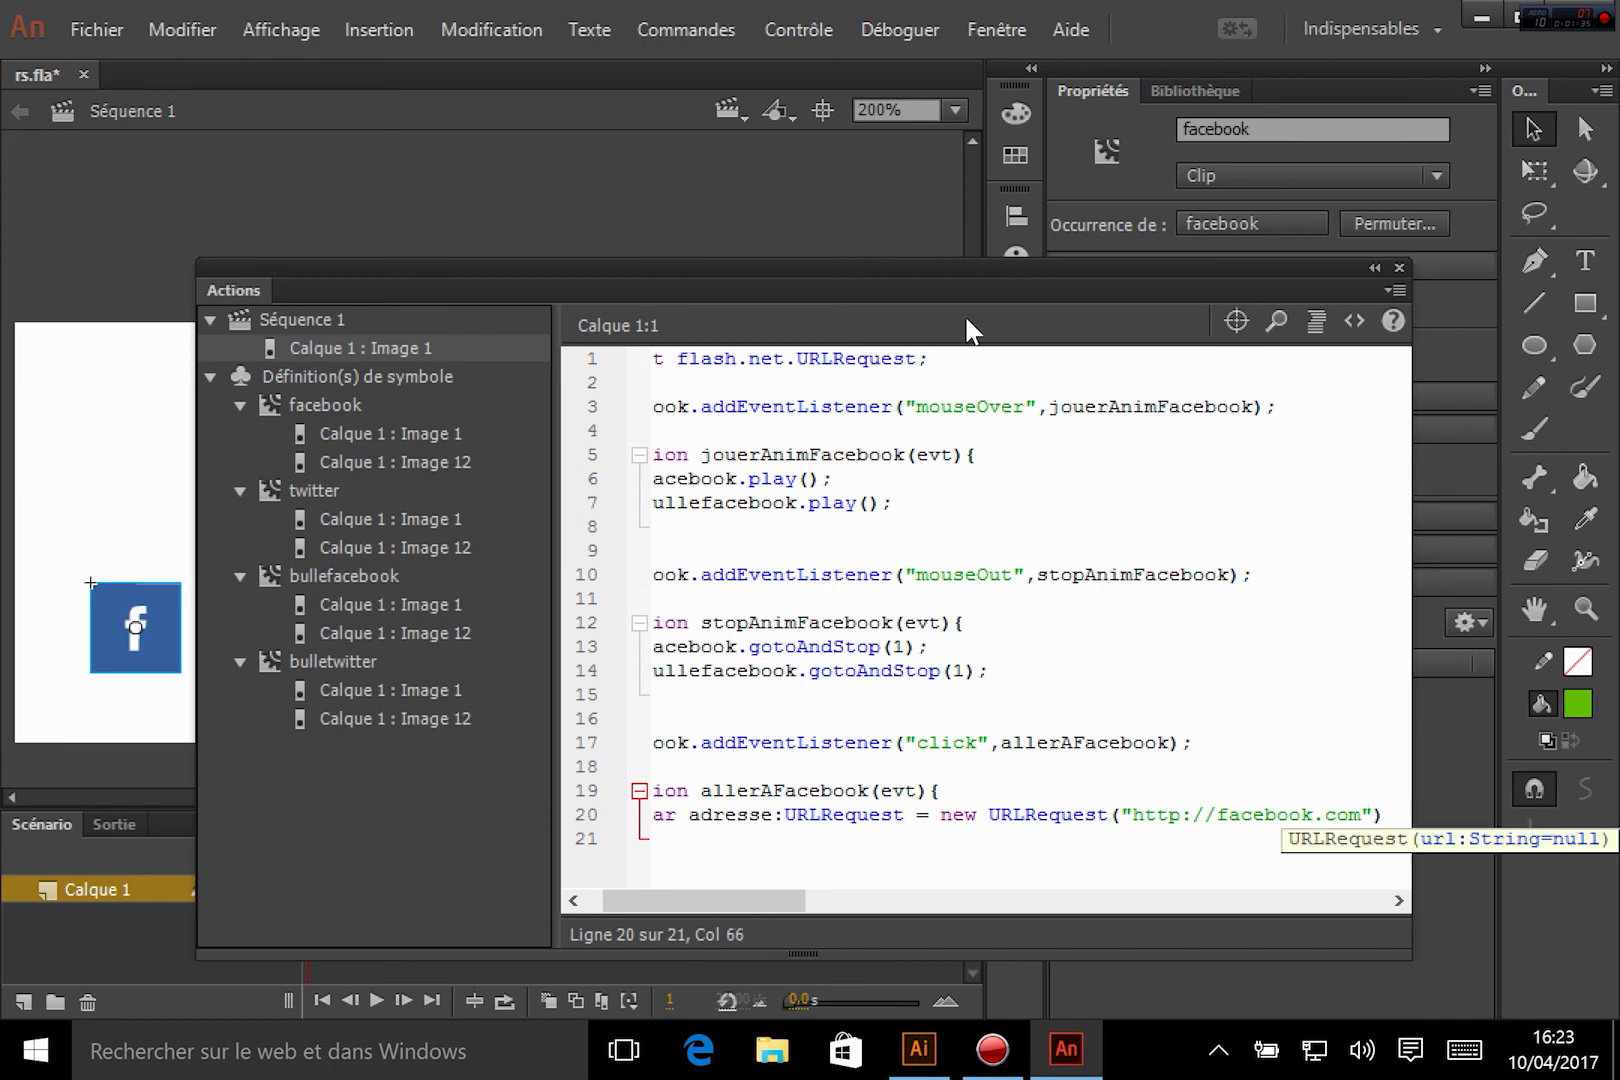
{"action": "key", "text": "Right"}
{"action": "type", "text": ";"}
{"action": "key", "text": "Return"}
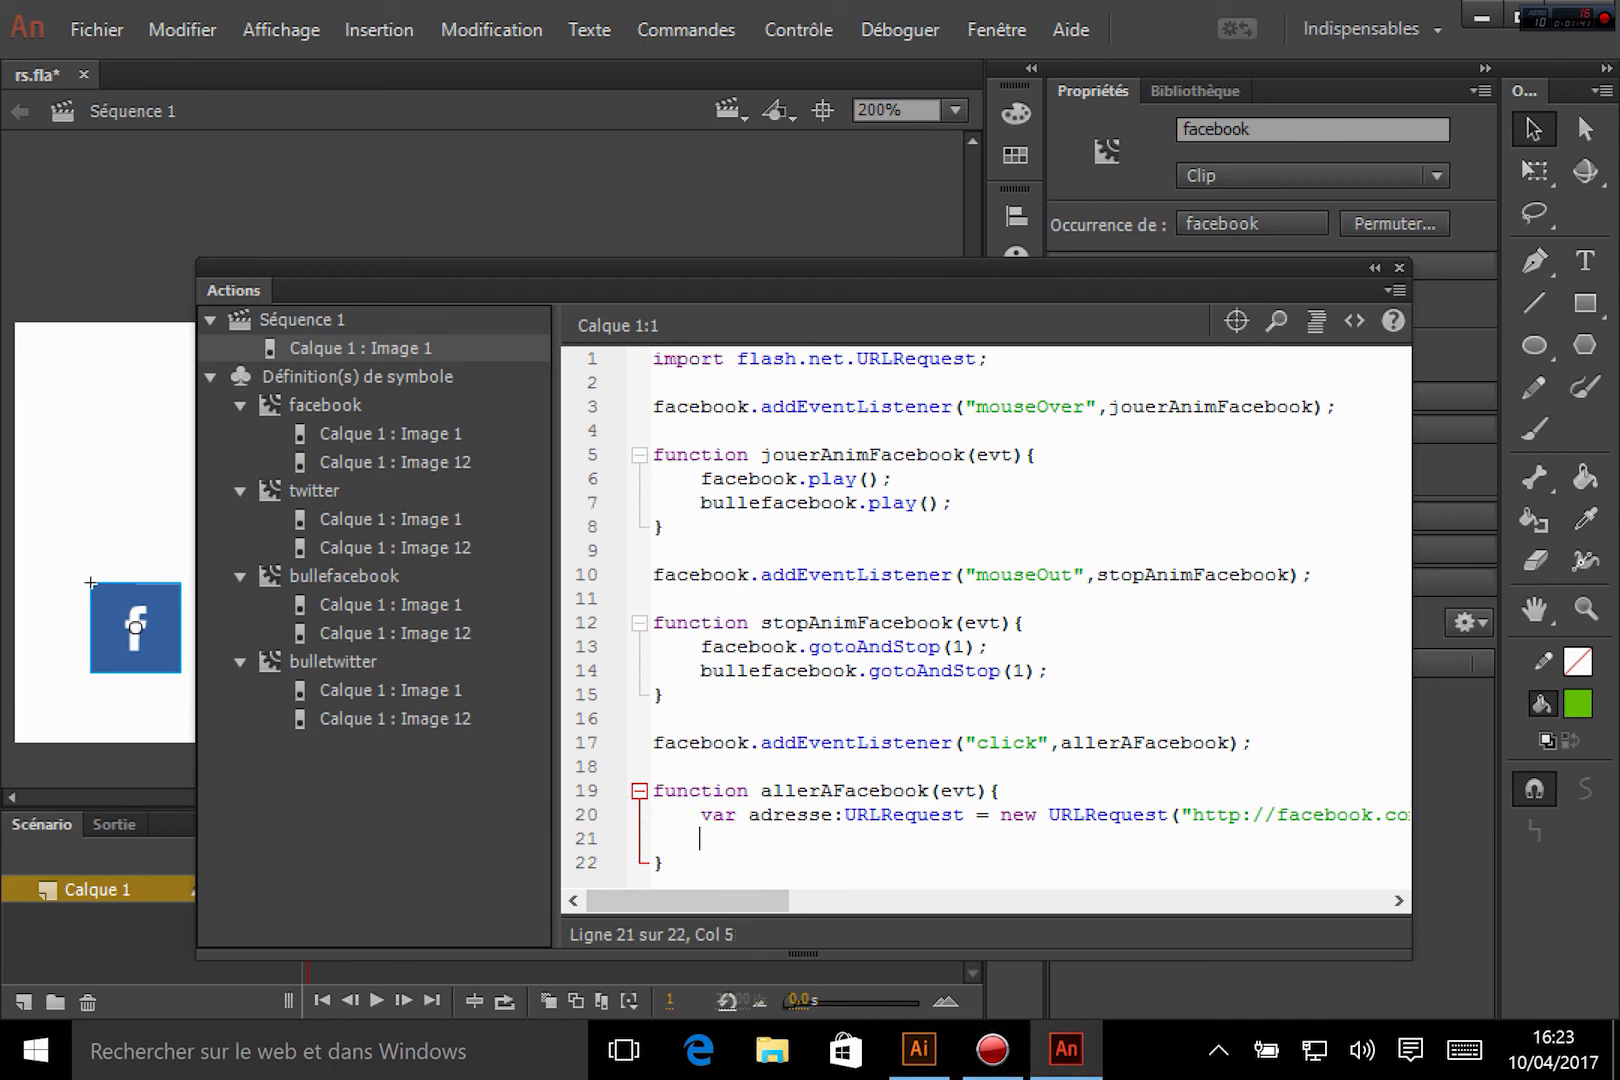
Step: Add navigateToURL(adresse,"_blank"); as the last line of allerAFacebook and save the file
{"action": "type", "text": "navigateToURL("}
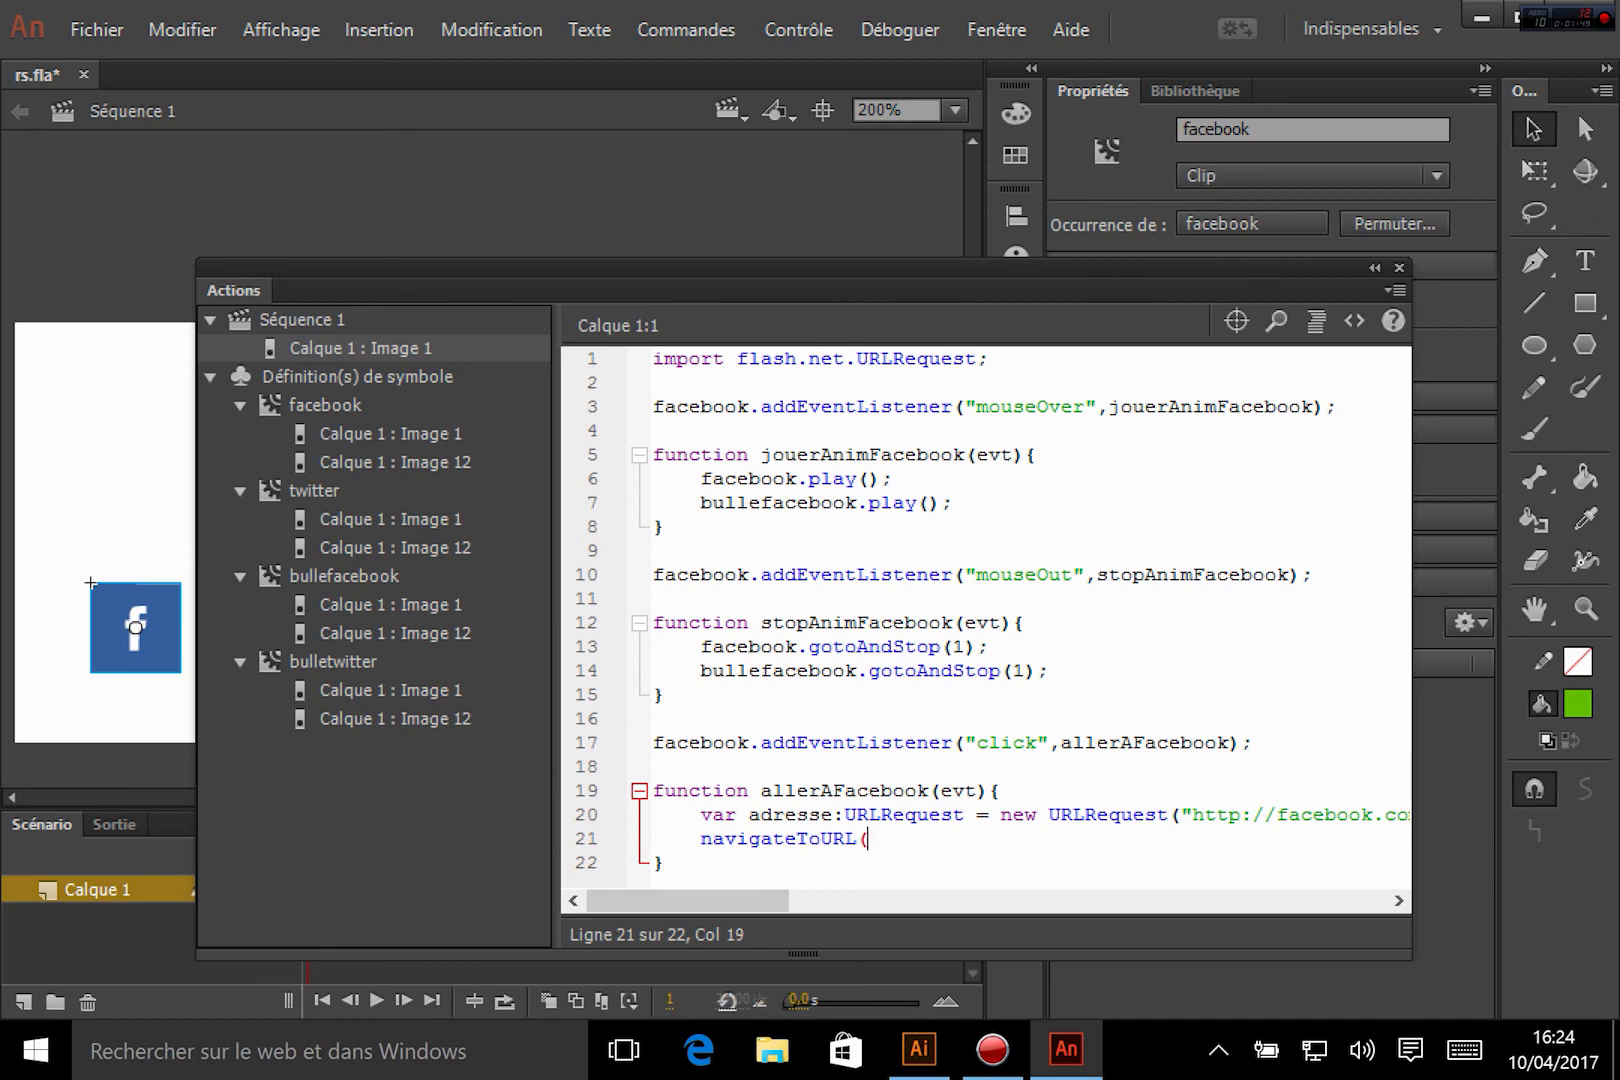
{"action": "type", "text": "adresse,\"_blank"}
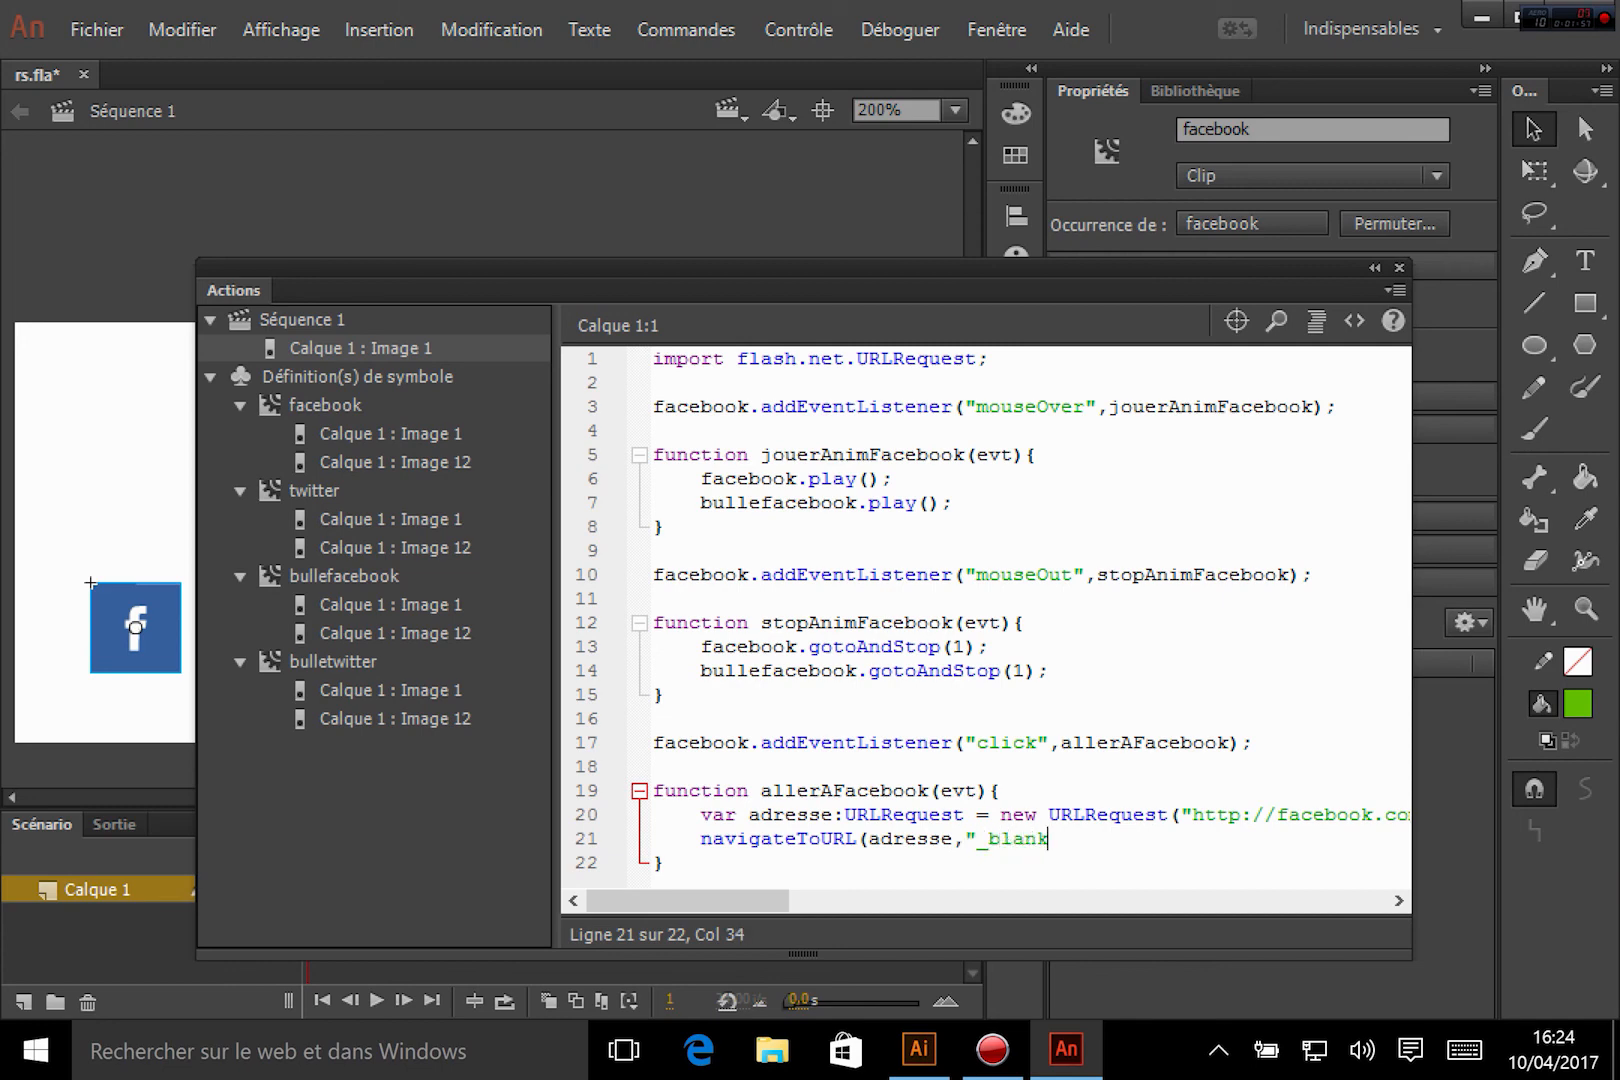
{"action": "type", "text": "\");"}
{"action": "key", "text": "ctrl+s"}
Step: Test the movie to check the Facebook icon's web link, close the browser page and return to the script
{"action": "key", "text": "ctrl+Return"}
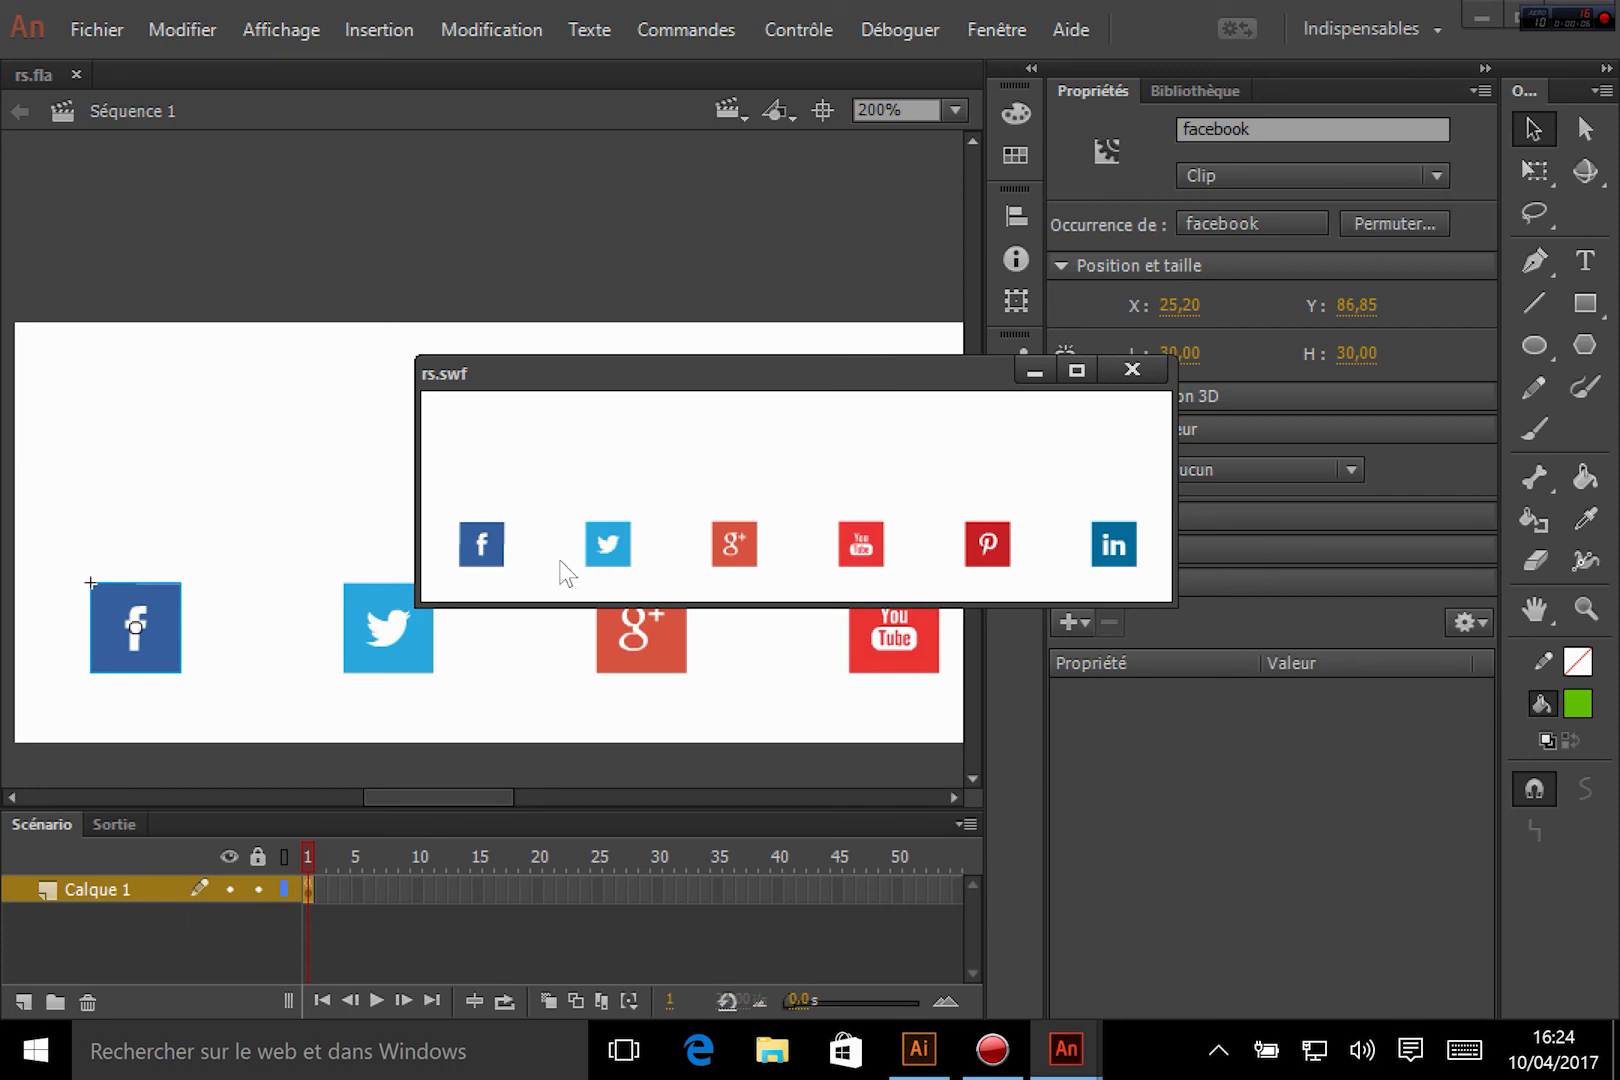
{"action": "mouse_move", "coordinate": [506, 553]}
{"action": "left_click", "coordinate": [506, 553]}
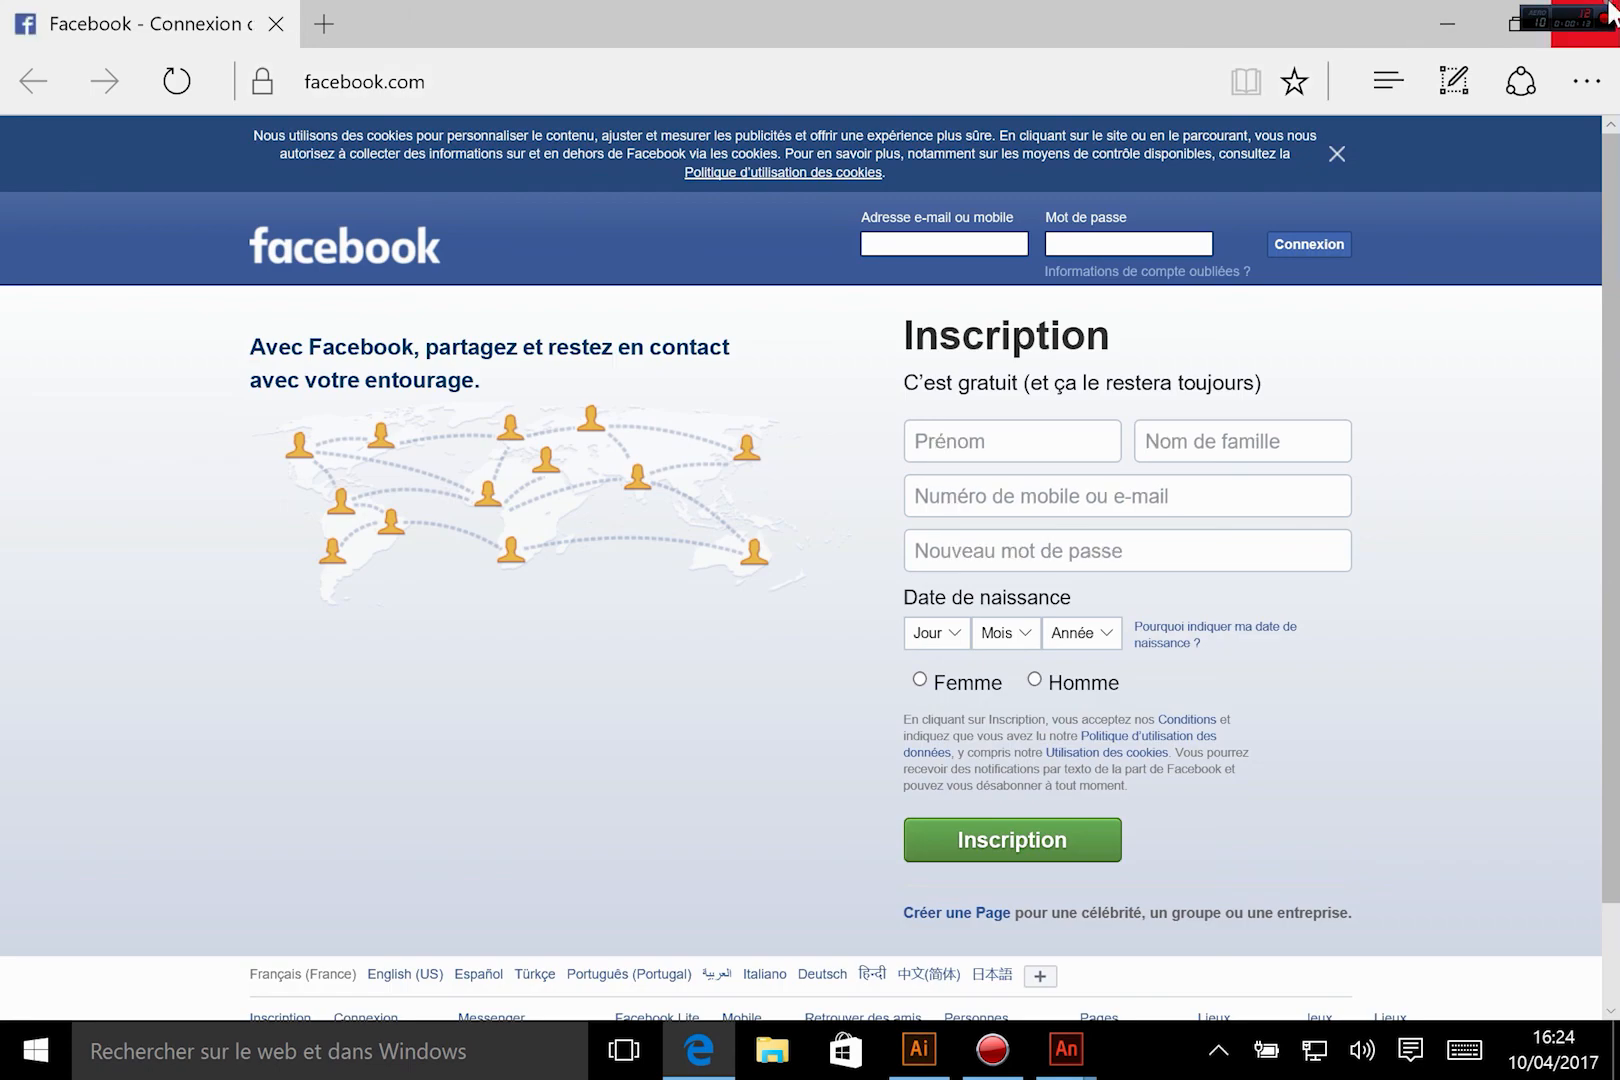
{"action": "left_click", "coordinate": [1608, 10]}
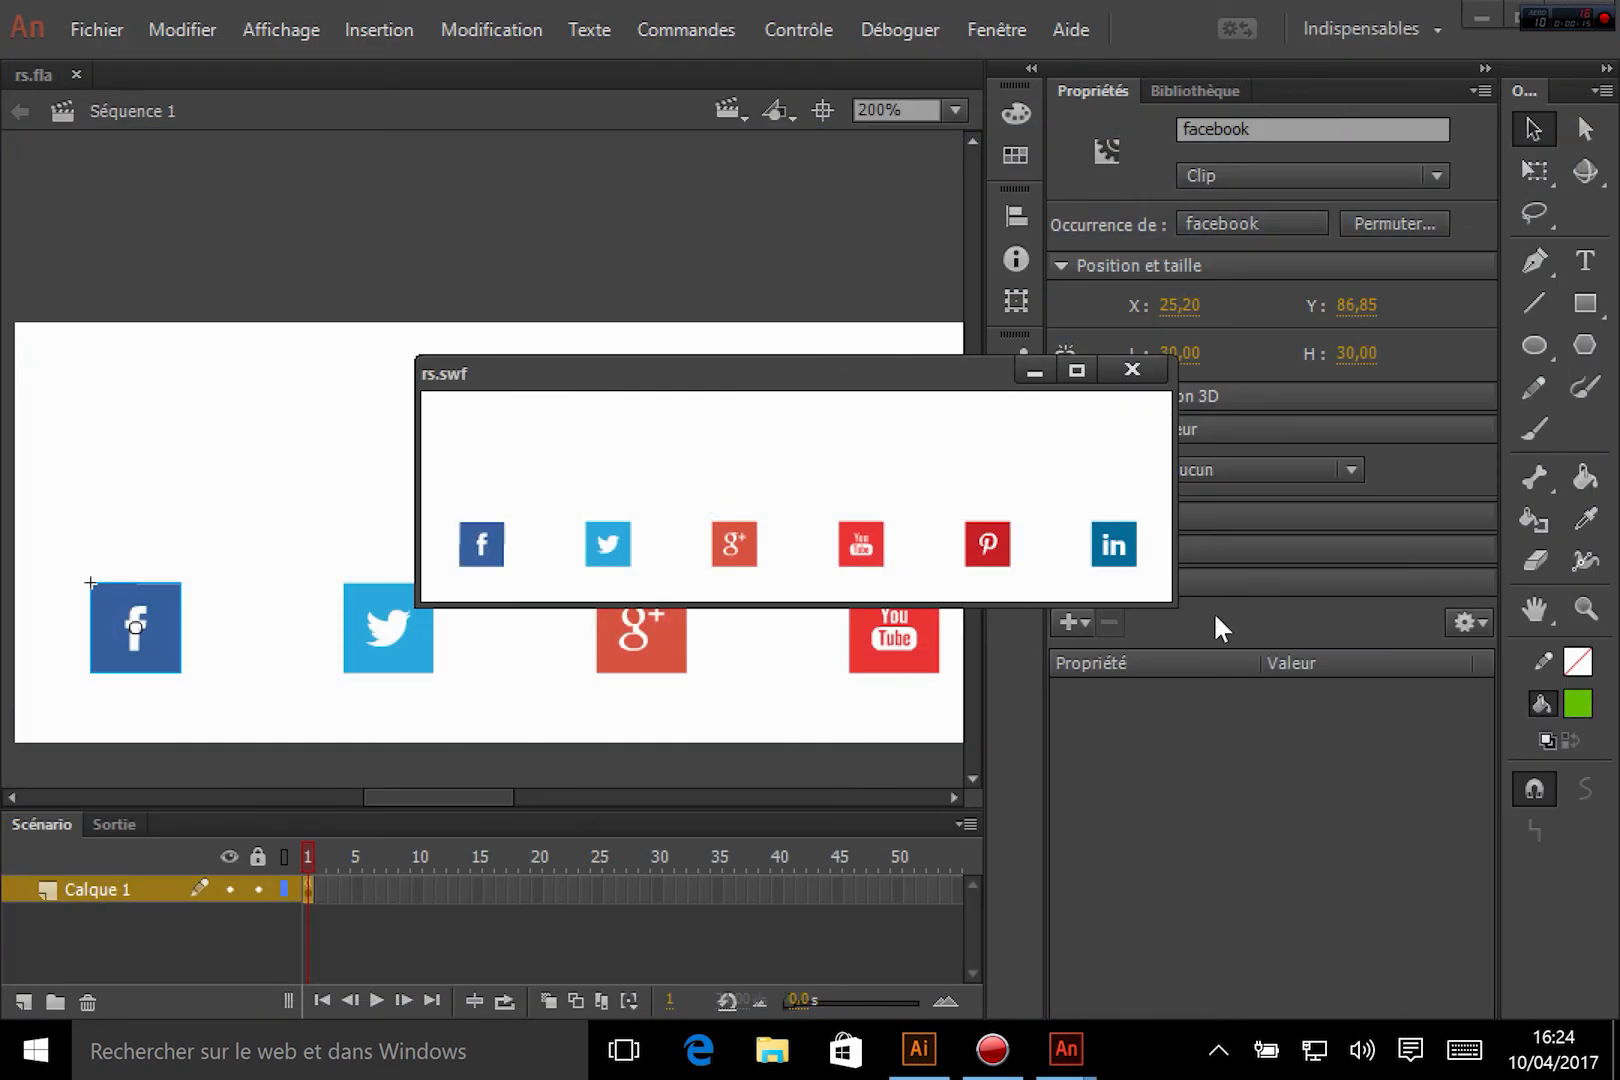
{"action": "left_click", "coordinate": [1117, 752]}
{"action": "left_click", "coordinate": [1131, 370]}
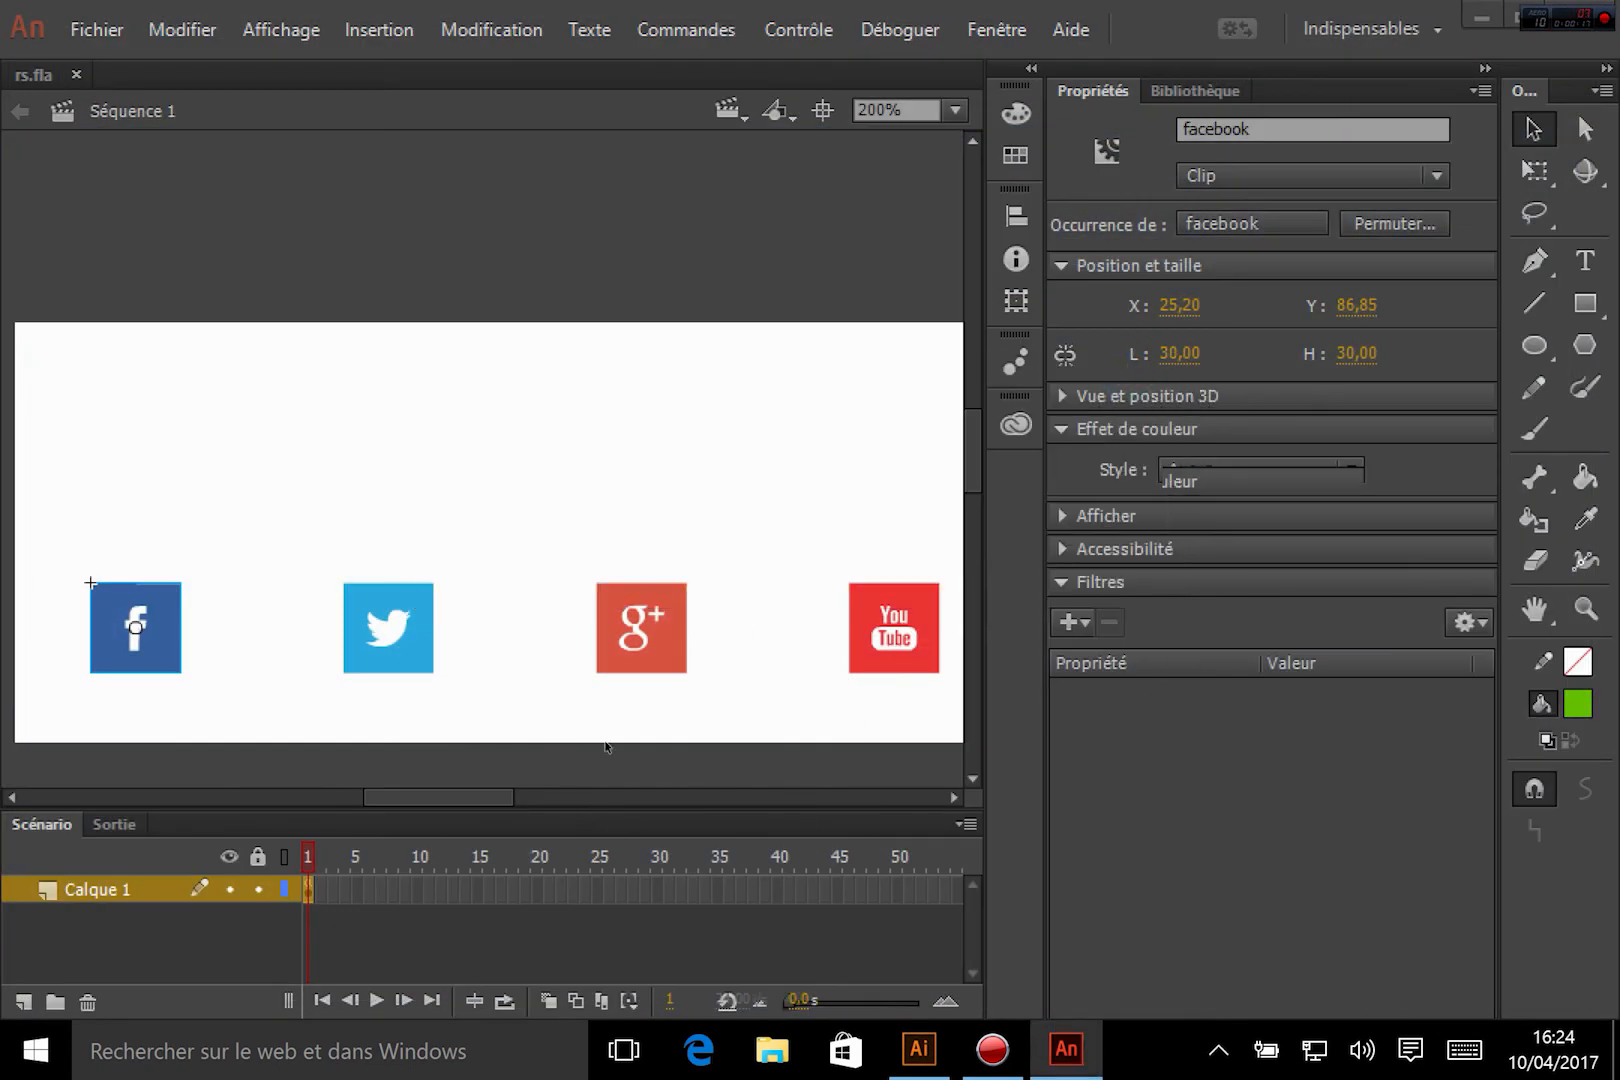
{"action": "key", "text": "F9"}
Step: Review the complete URLRequest address line and the navigateToURL call in allerAFacebook
{"action": "left_click", "coordinate": [1311, 814]}
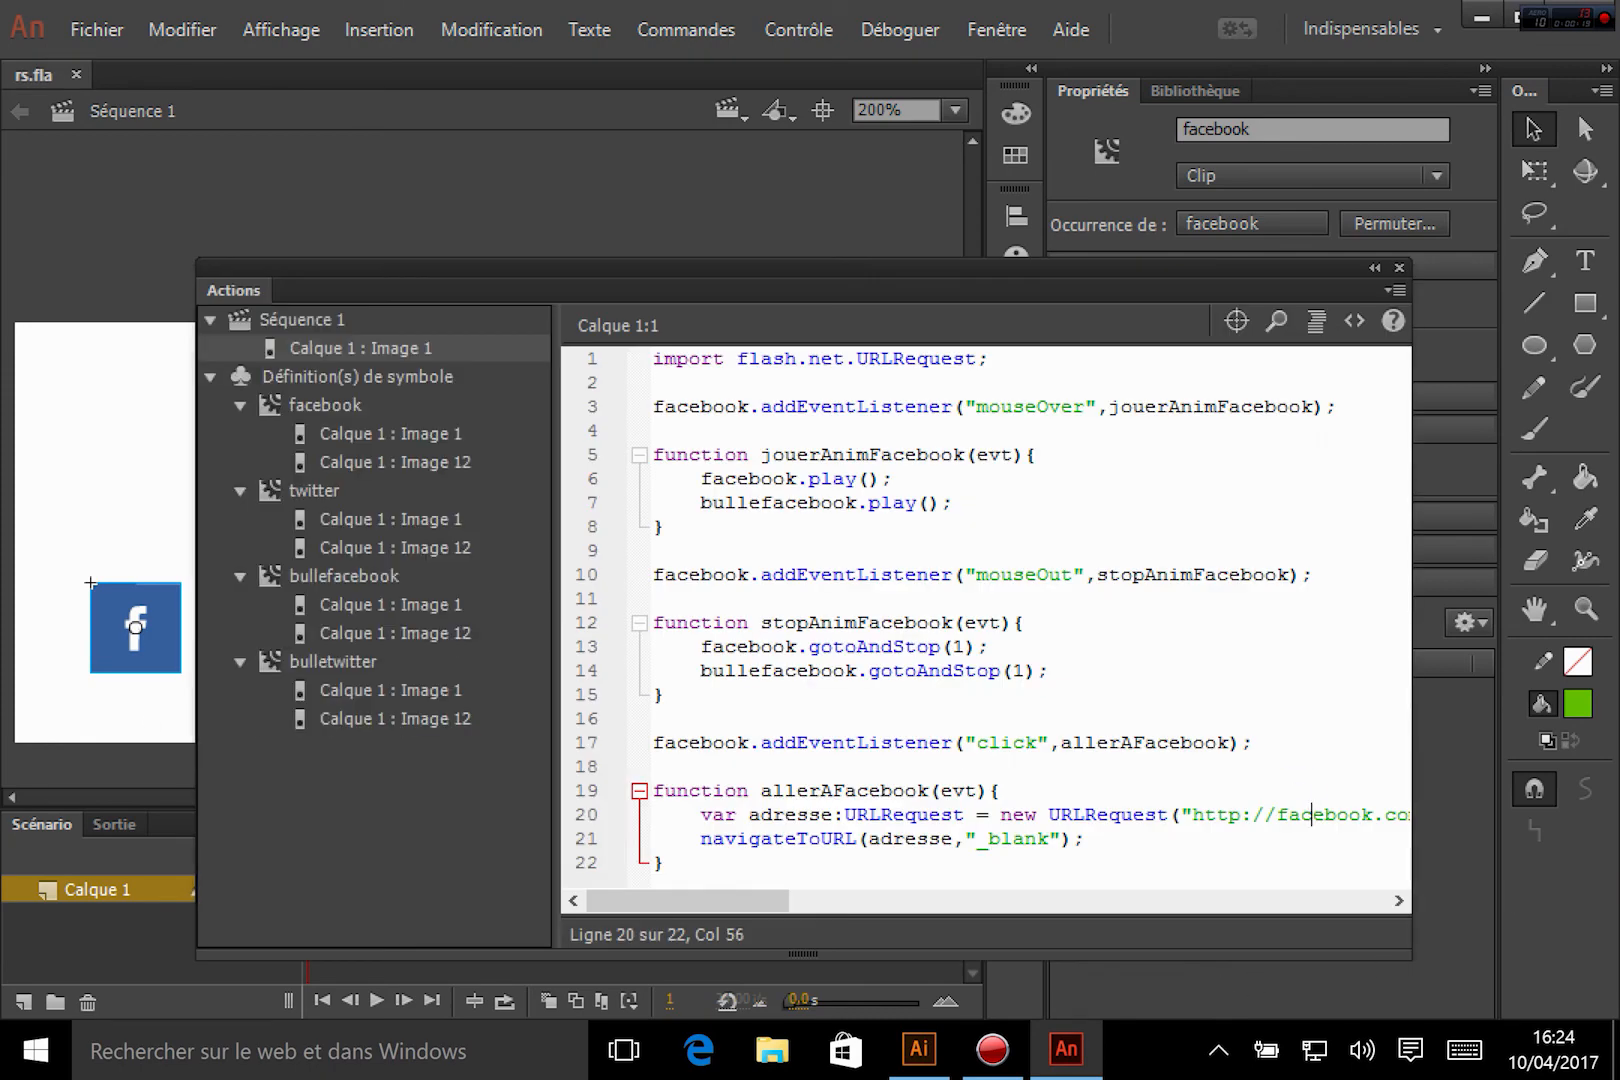
{"action": "left_click", "coordinate": [903, 838]}
{"action": "left_click_drag", "start_coordinate": [1204, 814], "coordinate": [1400, 816]}
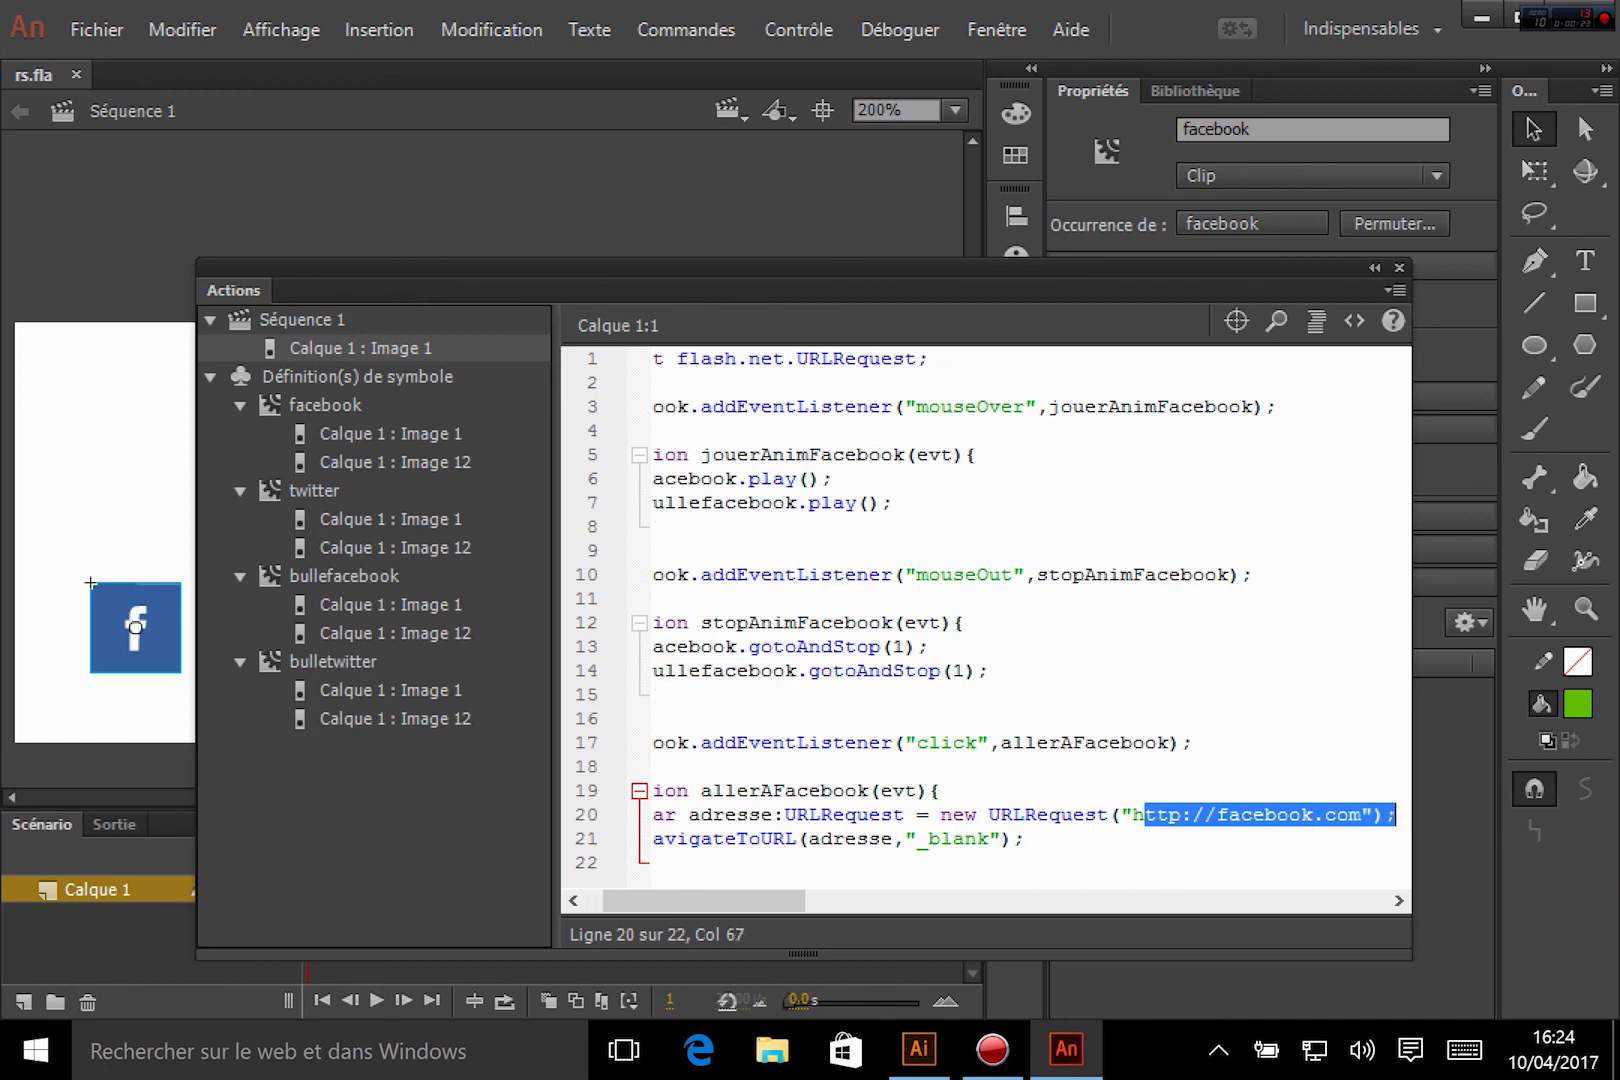
{"action": "left_click", "coordinate": [1361, 814]}
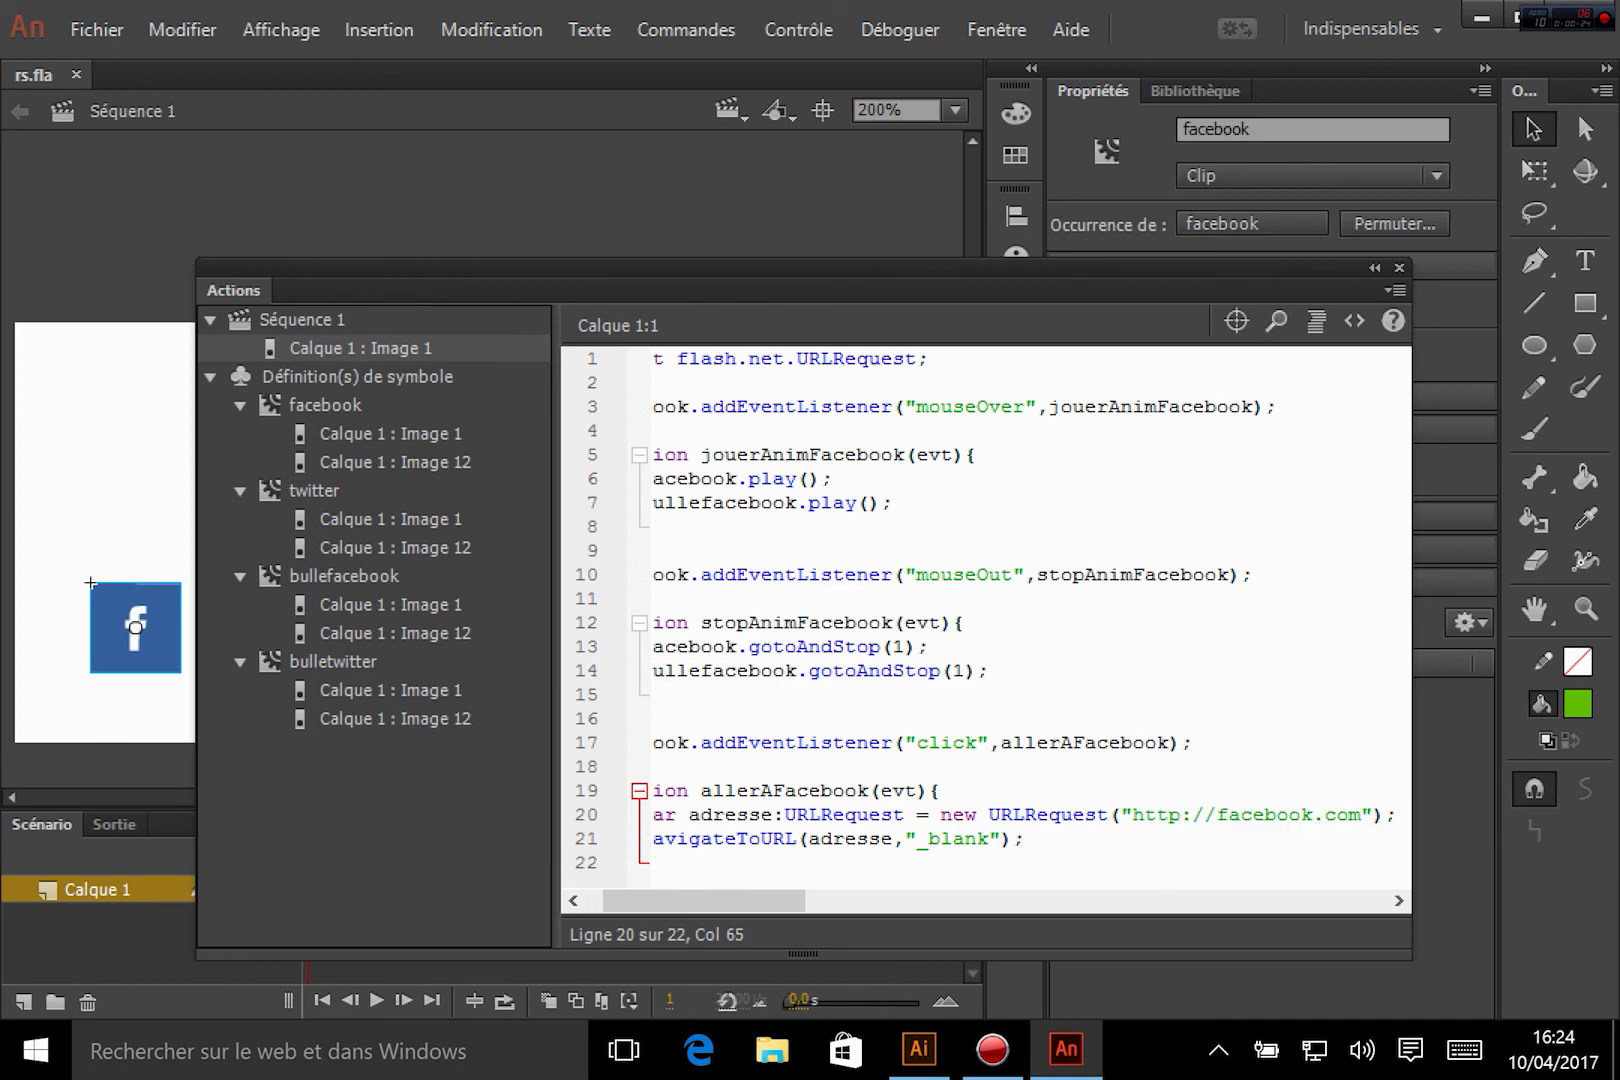
{"action": "left_click_drag", "start_coordinate": [770, 907], "coordinate": [690, 894]}
{"action": "left_click", "coordinate": [964, 814]}
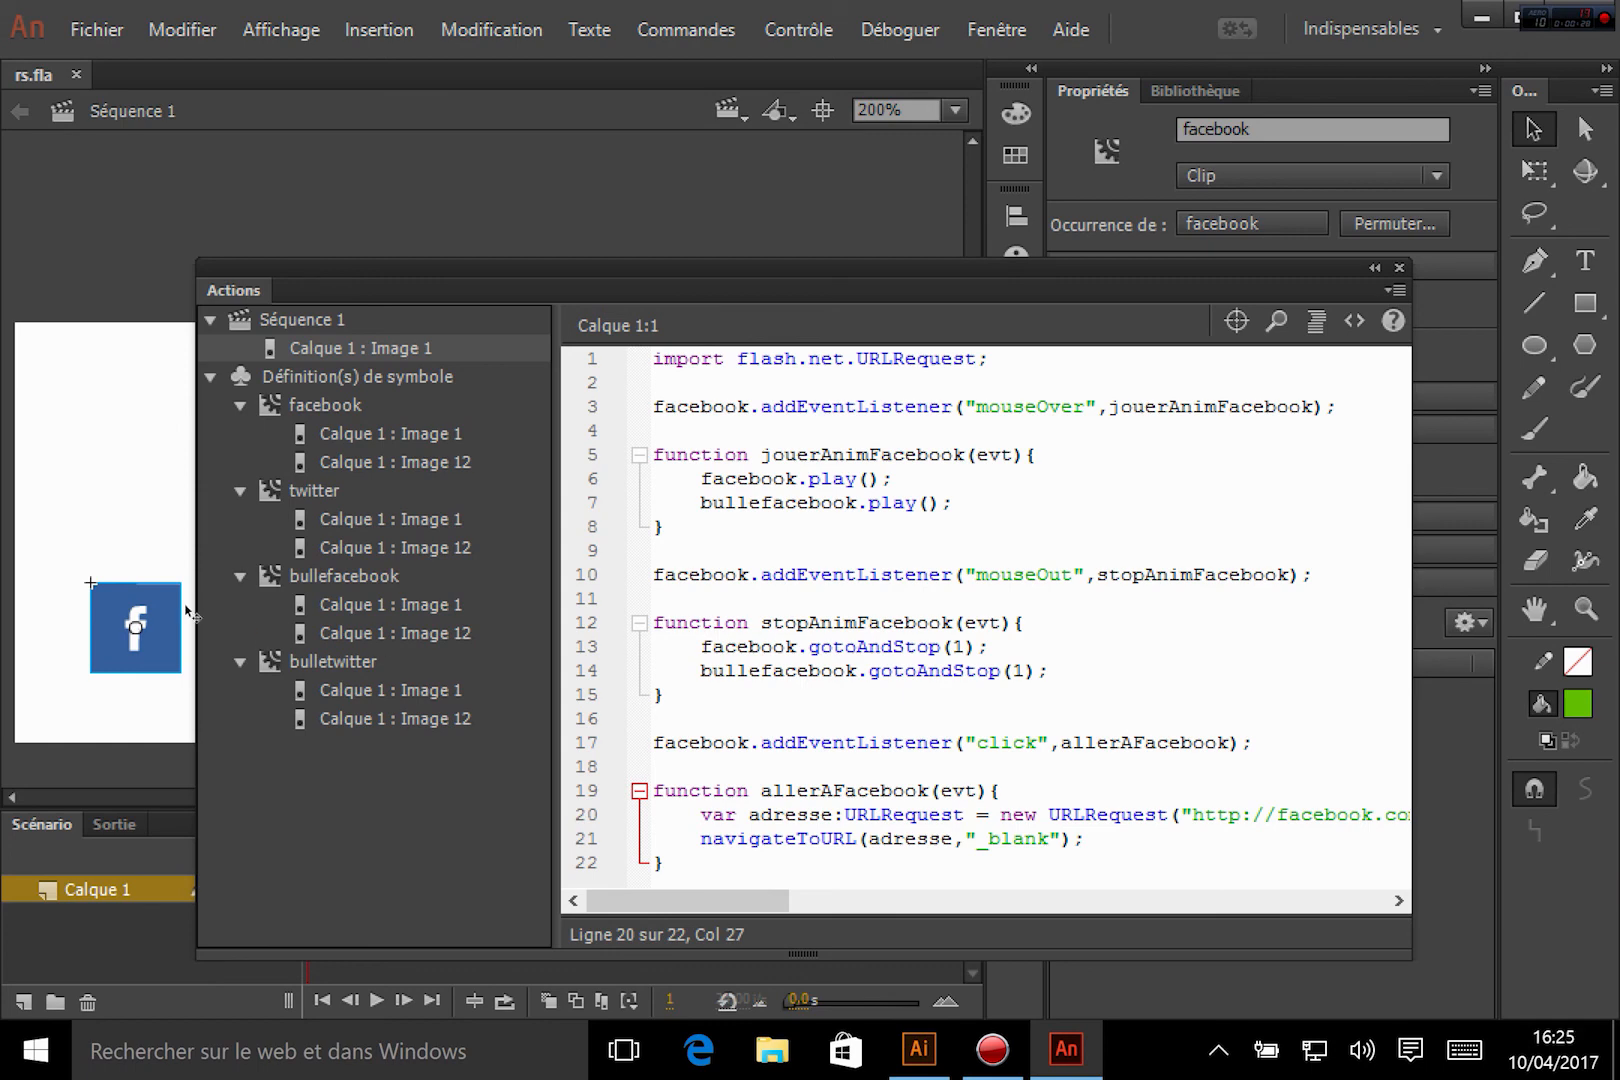
Step: Test the movie to check the pointer's shape over the Facebook icon, and return to the script
{"action": "key", "text": "ctrl+Return"}
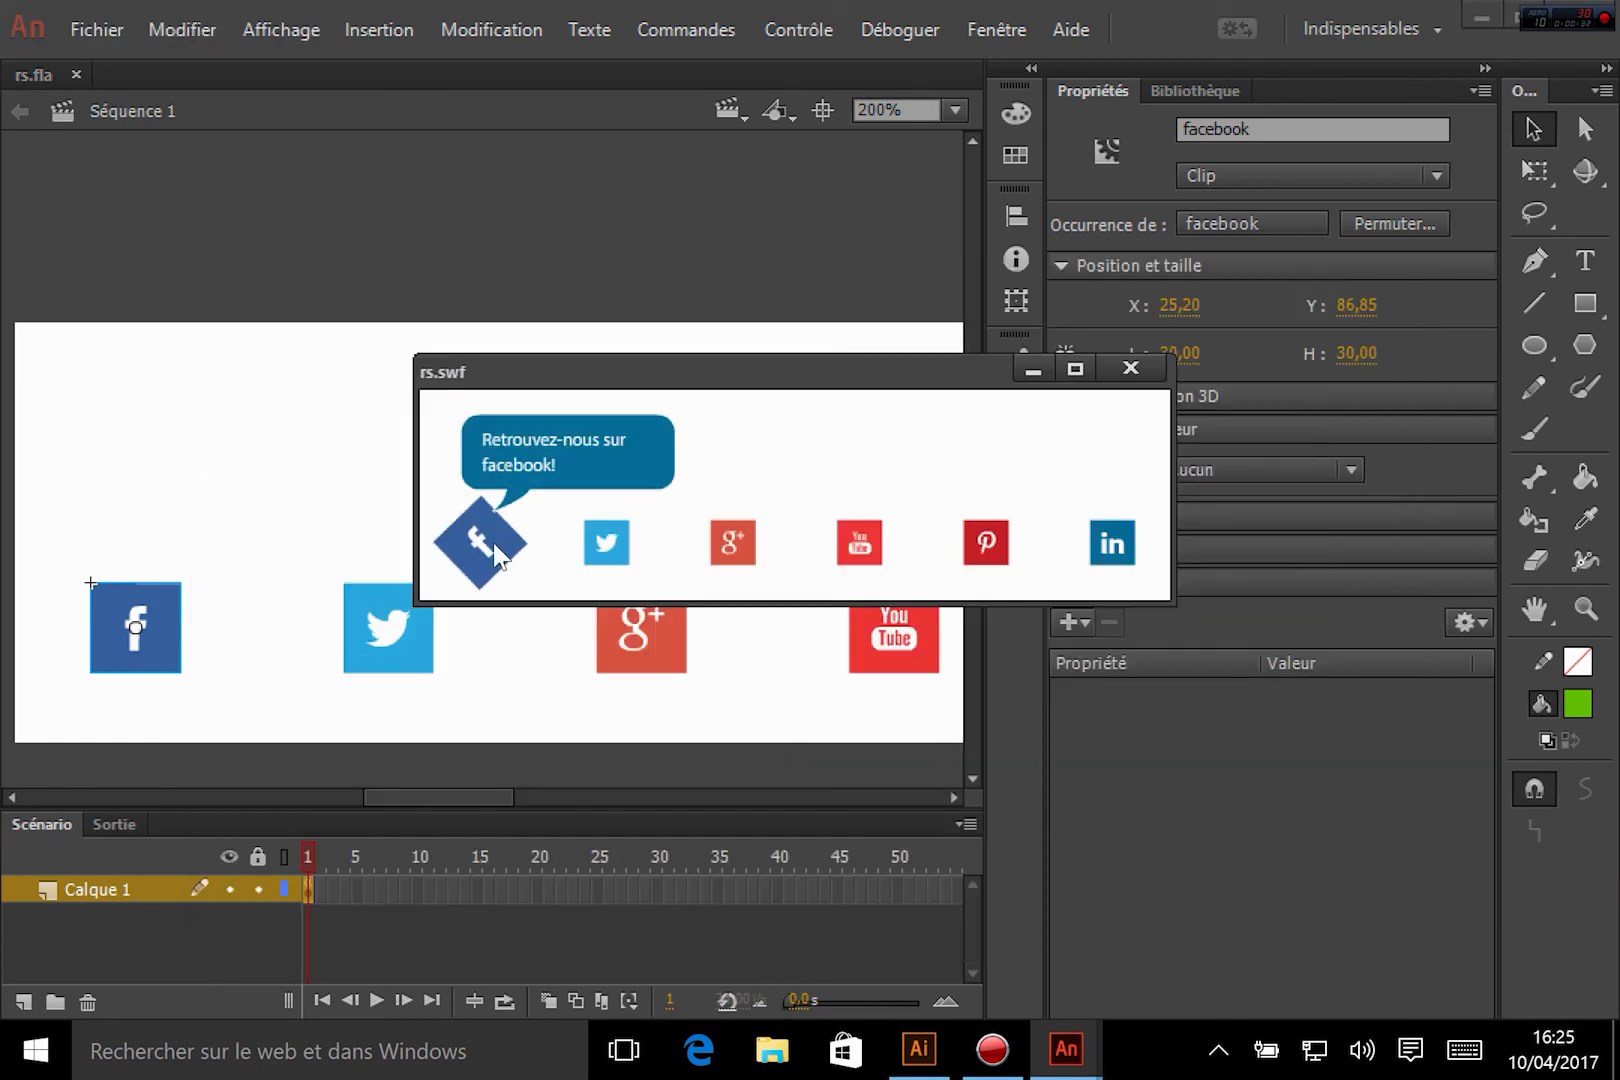
{"action": "mouse_move", "coordinate": [490, 530]}
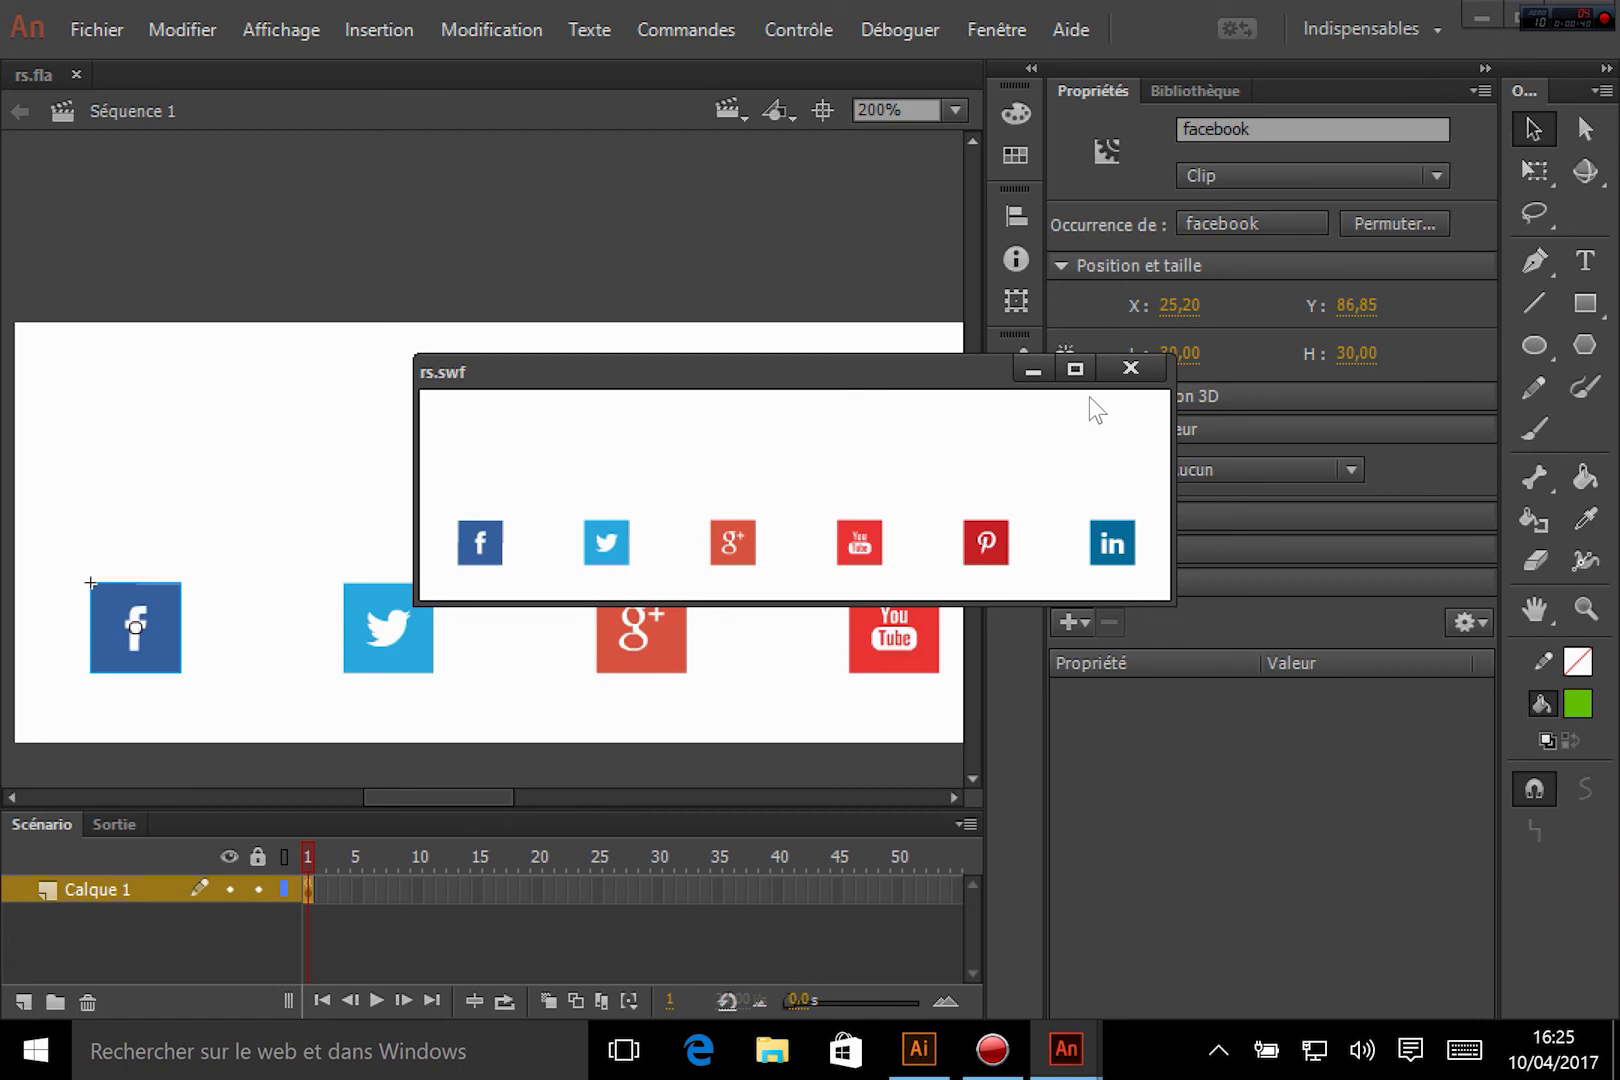
{"action": "left_click", "coordinate": [1131, 368]}
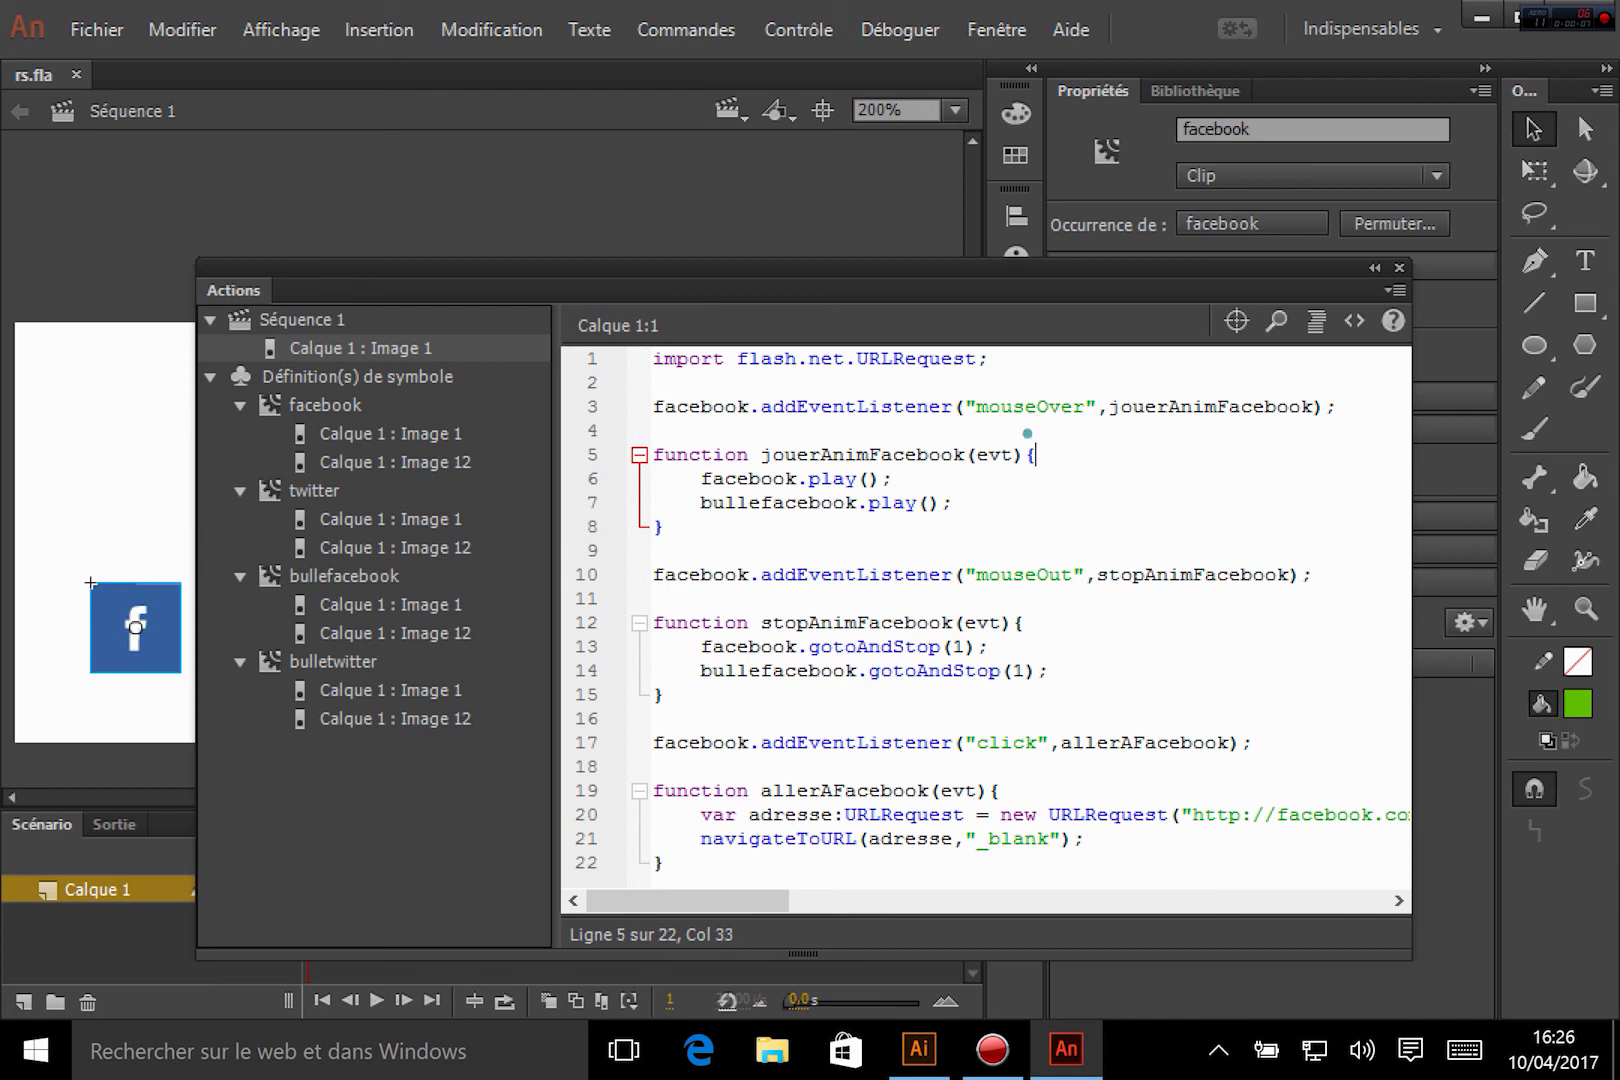
Step: Insert Mouse.cursor = "button"; as the first line of jouerAnimFacebook and save the file
{"action": "key", "text": "Return"}
{"action": "type", "text": "Mouse.cur"}
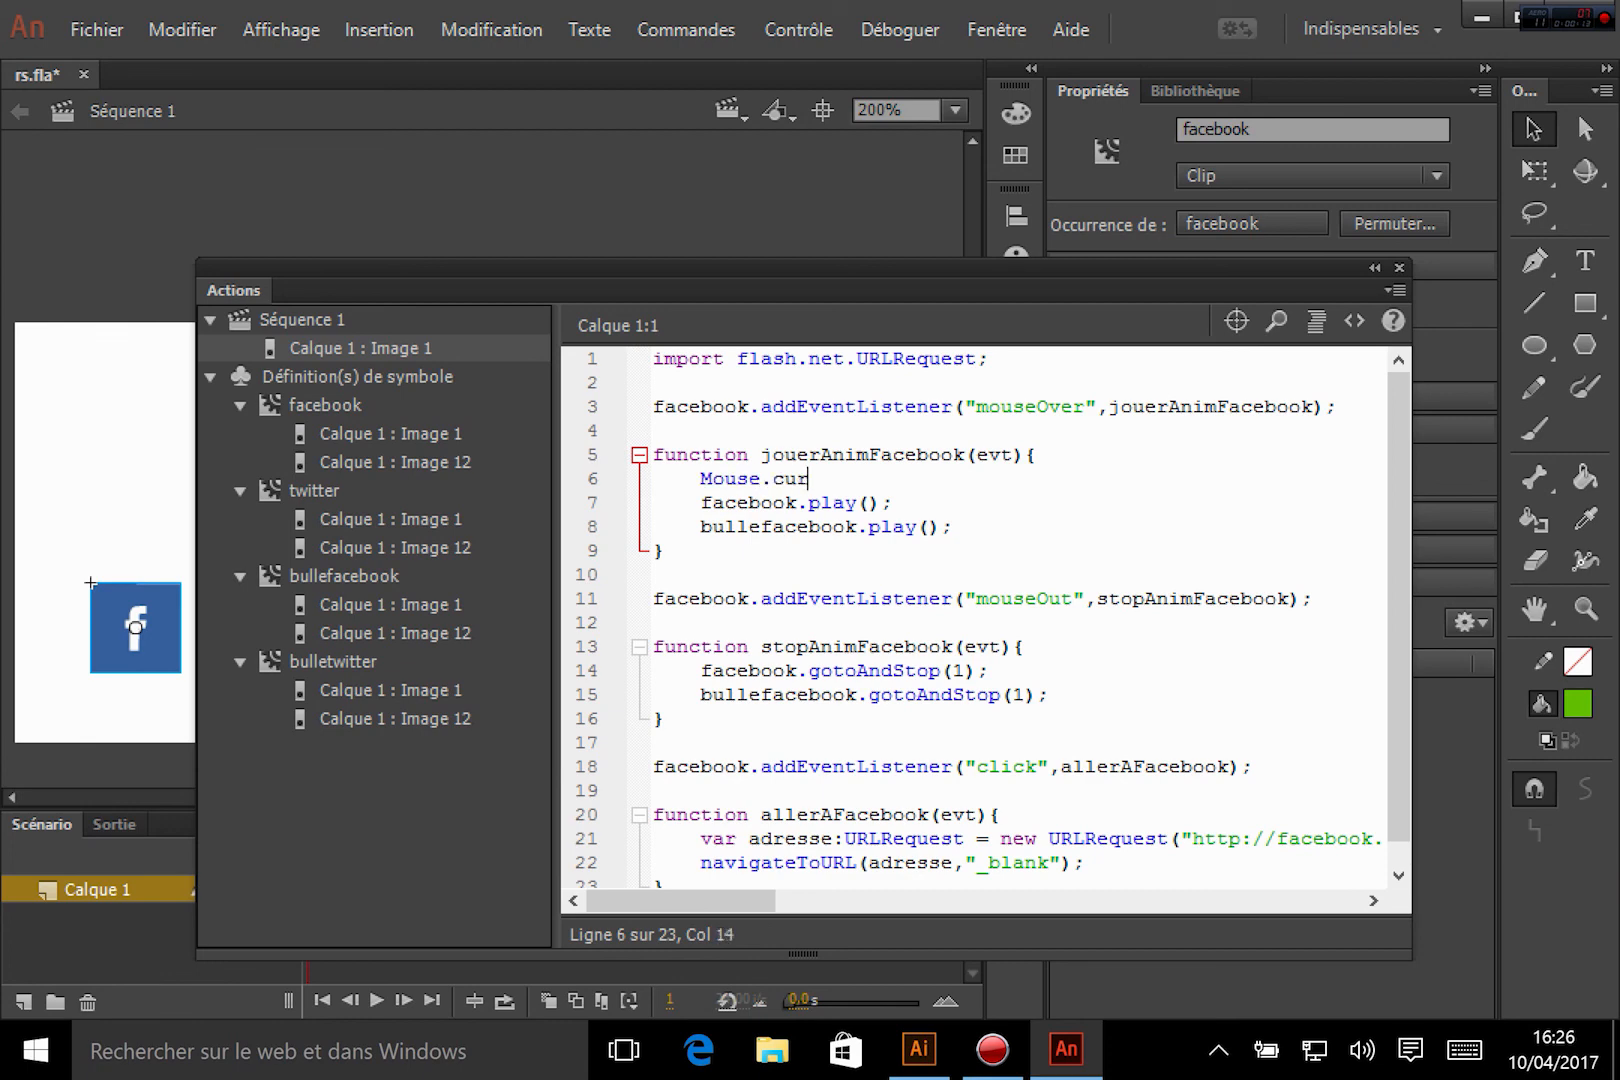
{"action": "type", "text": "sor = \"\"button"}
{"action": "key", "text": "Right"}
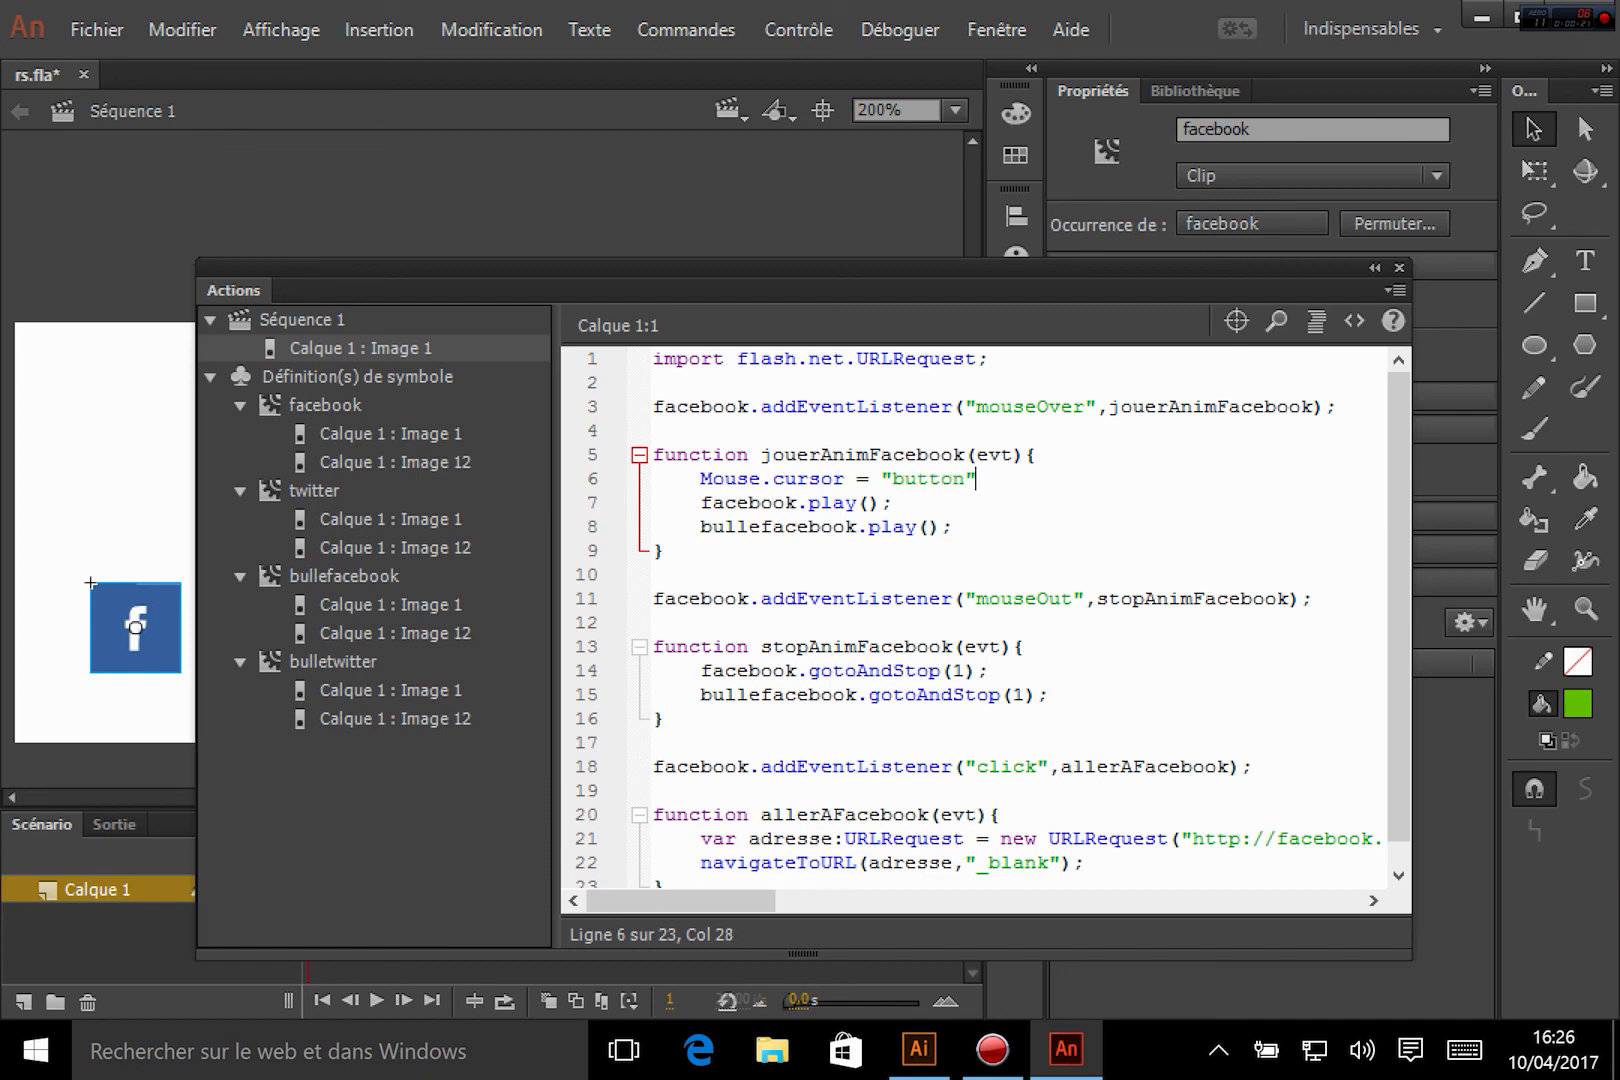
{"action": "type", "text": ";"}
{"action": "key", "text": "ctrl+s"}
Step: Test the movie to check for the hand cursor over the Facebook icon, and return to the script
{"action": "key", "text": "ctrl+Return"}
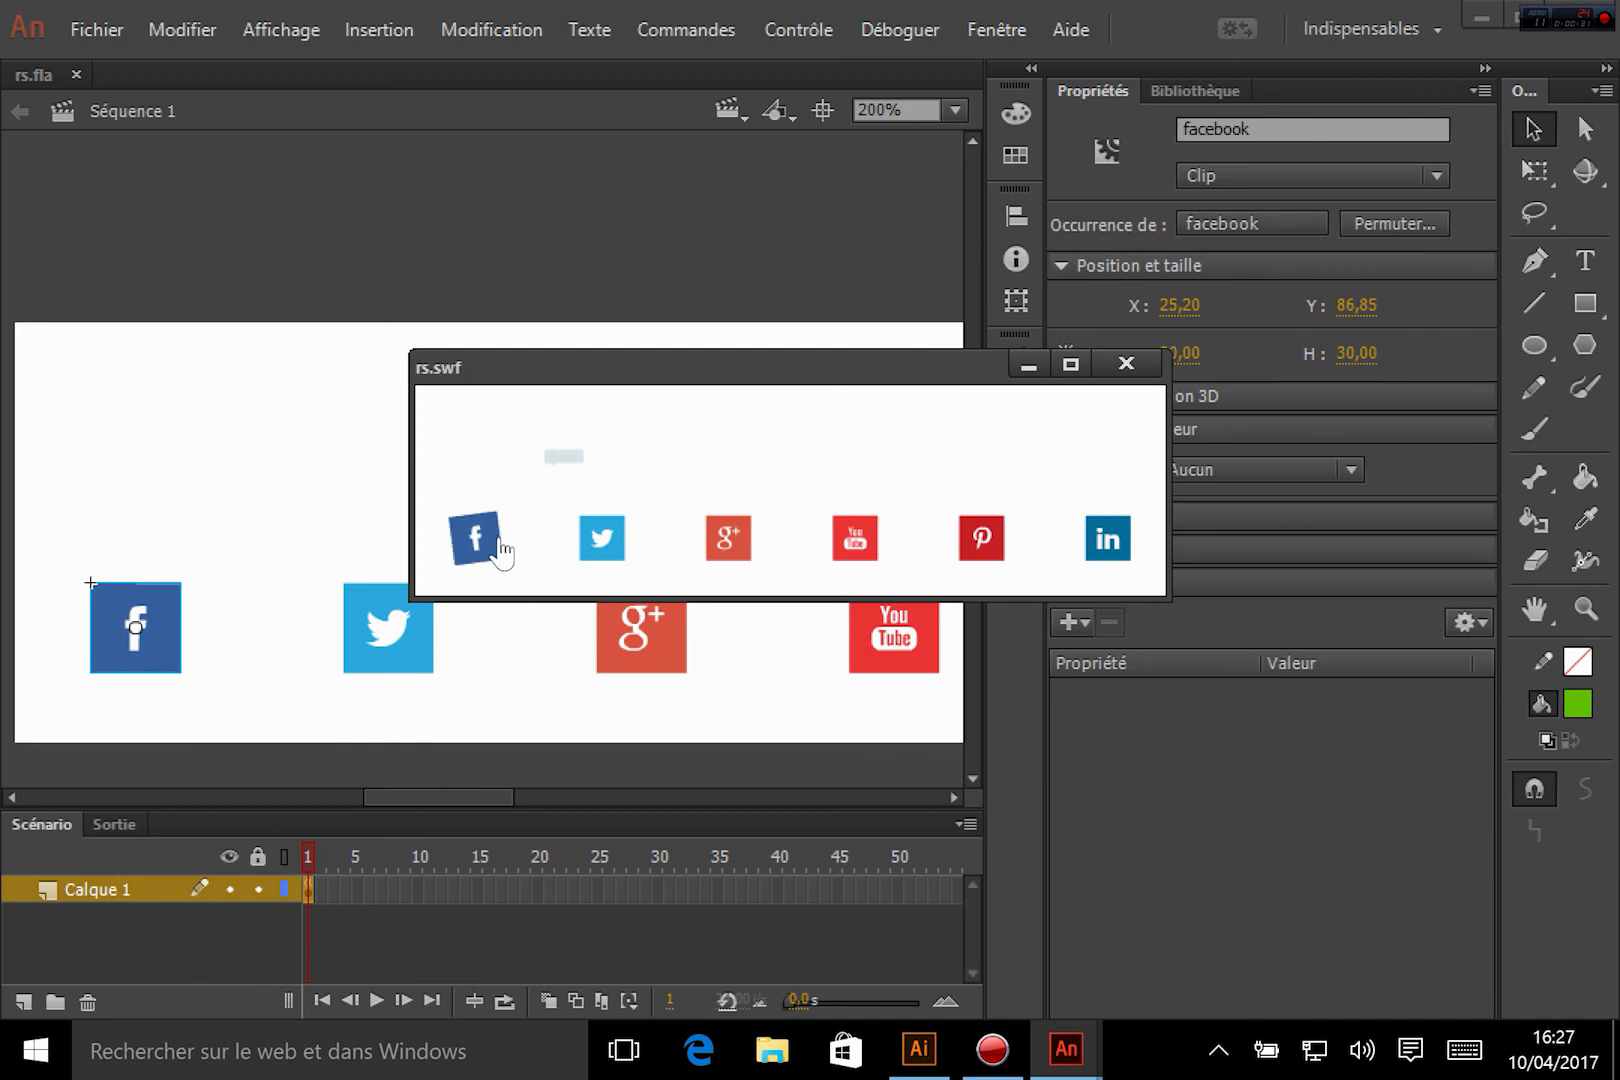
{"action": "mouse_move", "coordinate": [497, 550]}
{"action": "left_click", "coordinate": [1126, 363]}
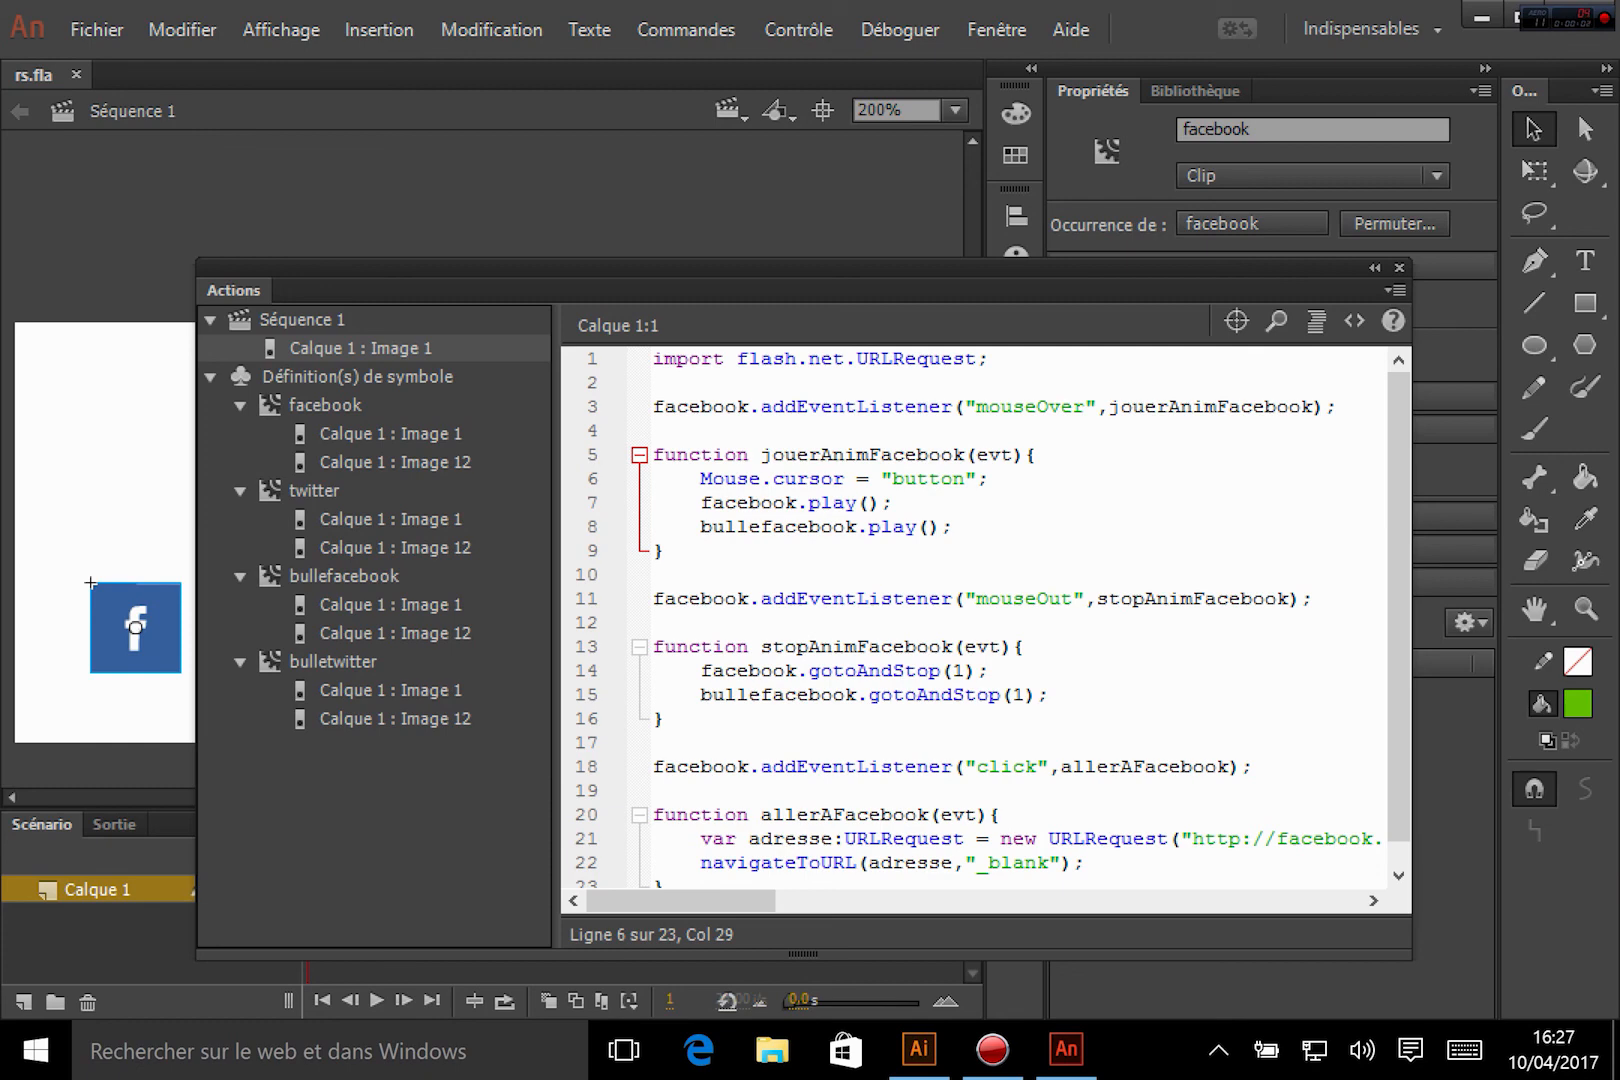
Step: Insert Mouse.cursor= "arrow"; as the first line of stopAnimFacebook and save the file
{"action": "left_click", "coordinate": [1025, 646]}
{"action": "key", "text": "Return"}
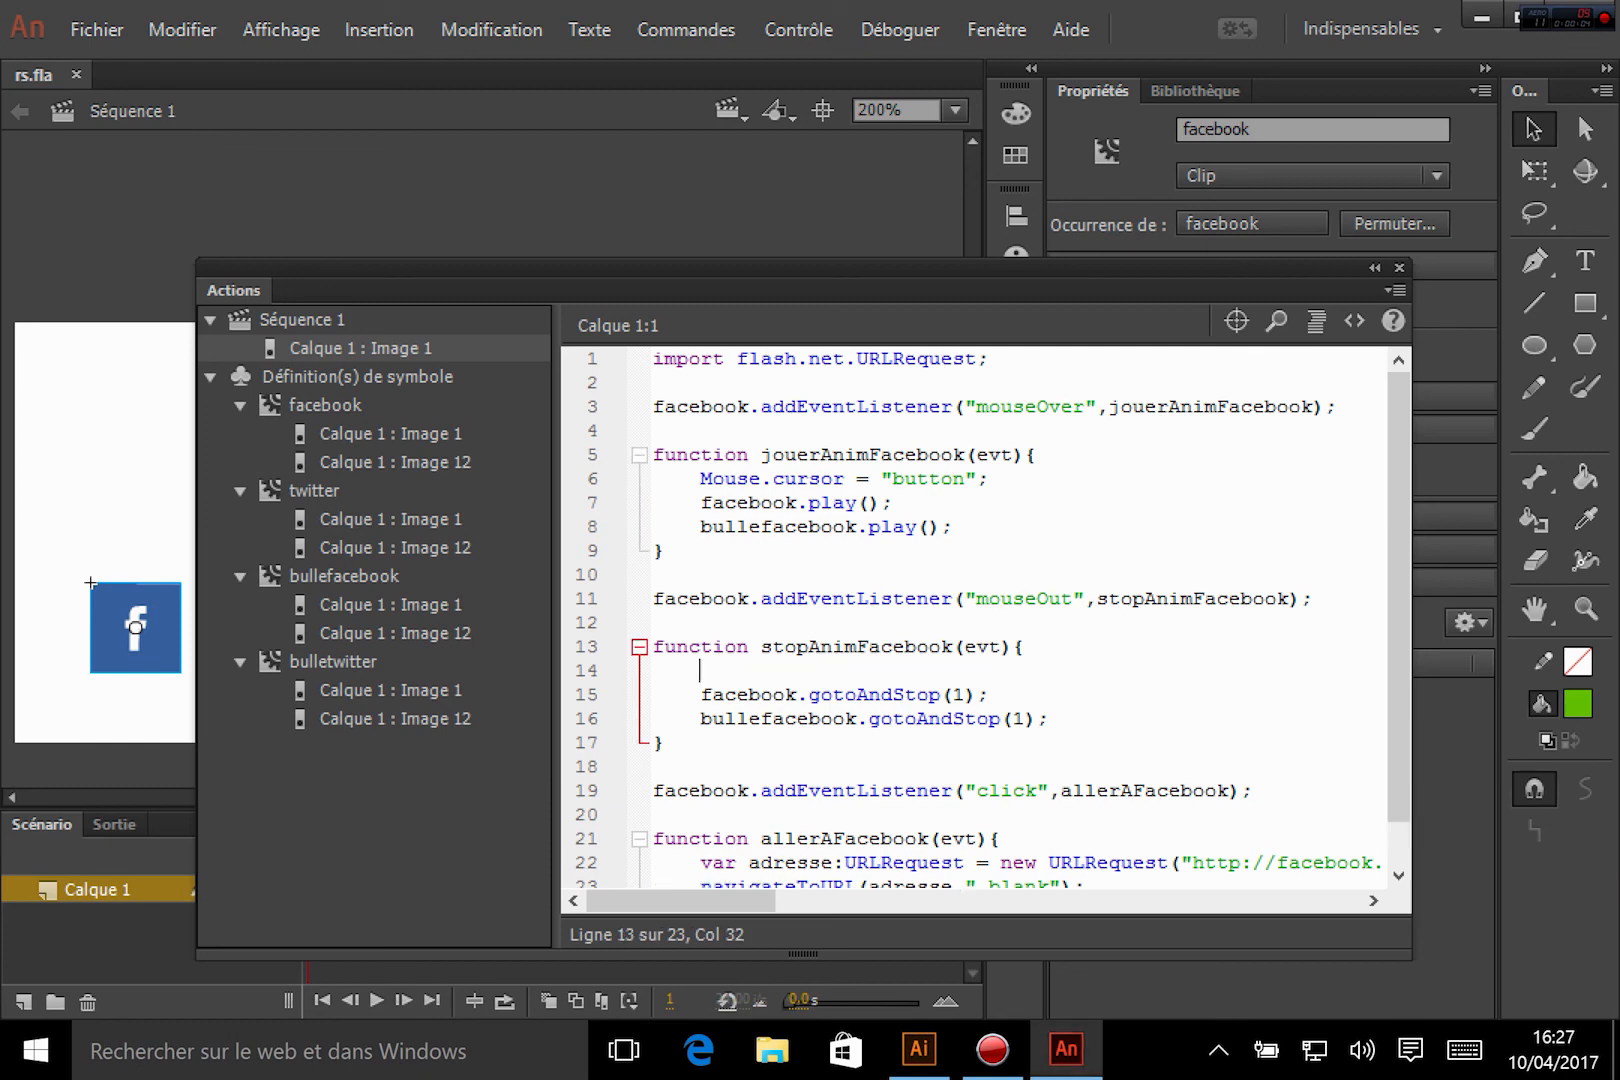
{"action": "type", "text": "Mouse.cursor= \"\";"}
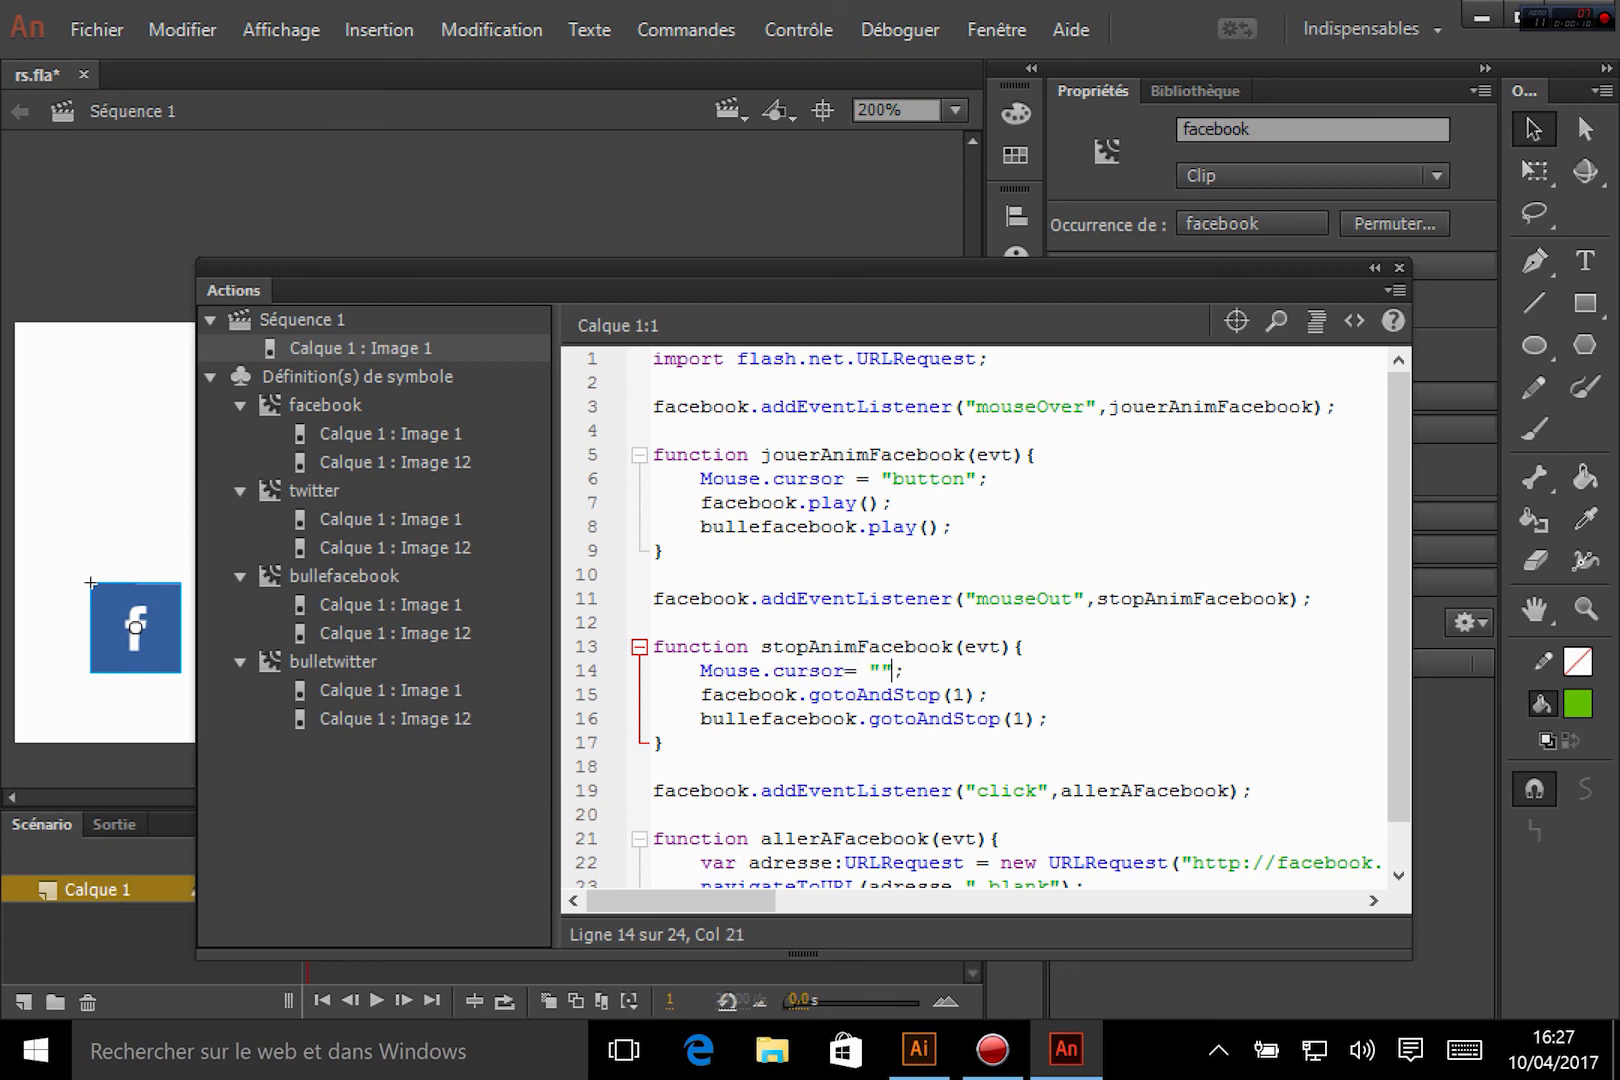
{"action": "type", "text": "arrow"}
{"action": "key", "text": "ctrl+s"}
Step: Test the movie to check the pointer's shape on entering and leaving the Facebook icon, and return to the script
{"action": "key", "text": "ctrl+Return"}
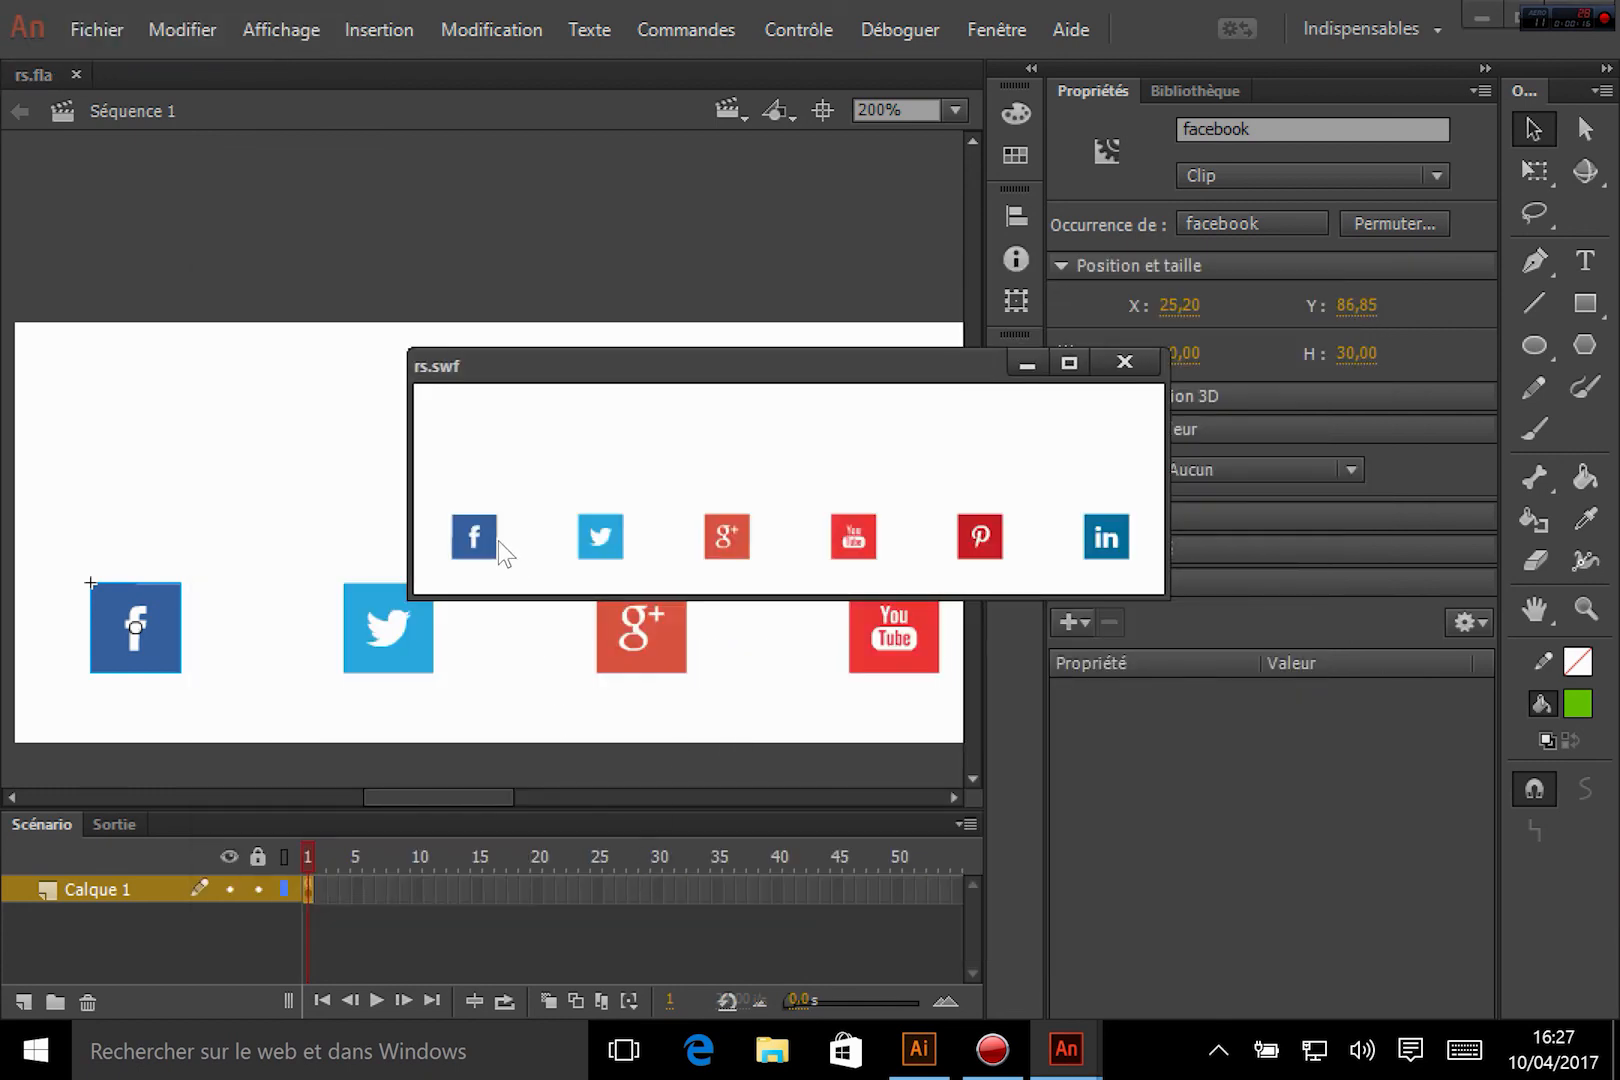
{"action": "mouse_move", "coordinate": [494, 540]}
{"action": "left_click", "coordinate": [494, 551]}
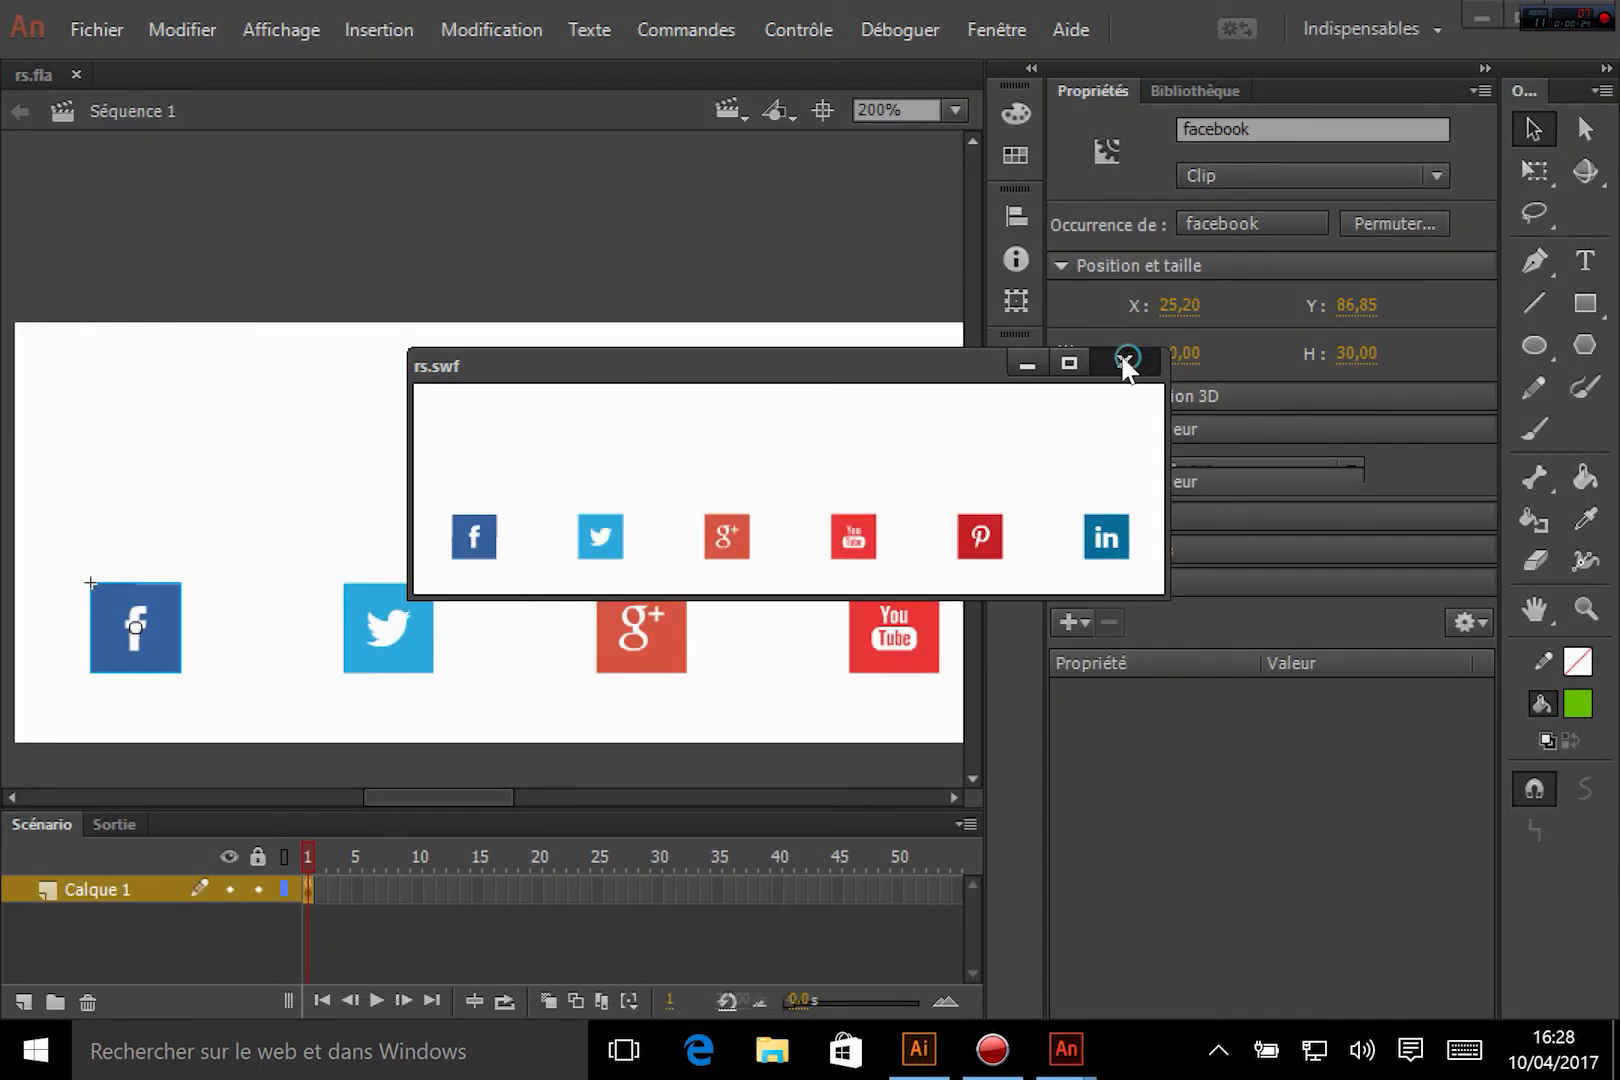
{"action": "left_click", "coordinate": [1125, 363]}
{"action": "key", "text": "F9"}
Step: Duplicate the whole Facebook code block, from the mouseOver listener through allerAFacebook, below the existing script
{"action": "scroll", "coordinate": [993, 620], "scroll_direction": "down", "scroll_amount": 1}
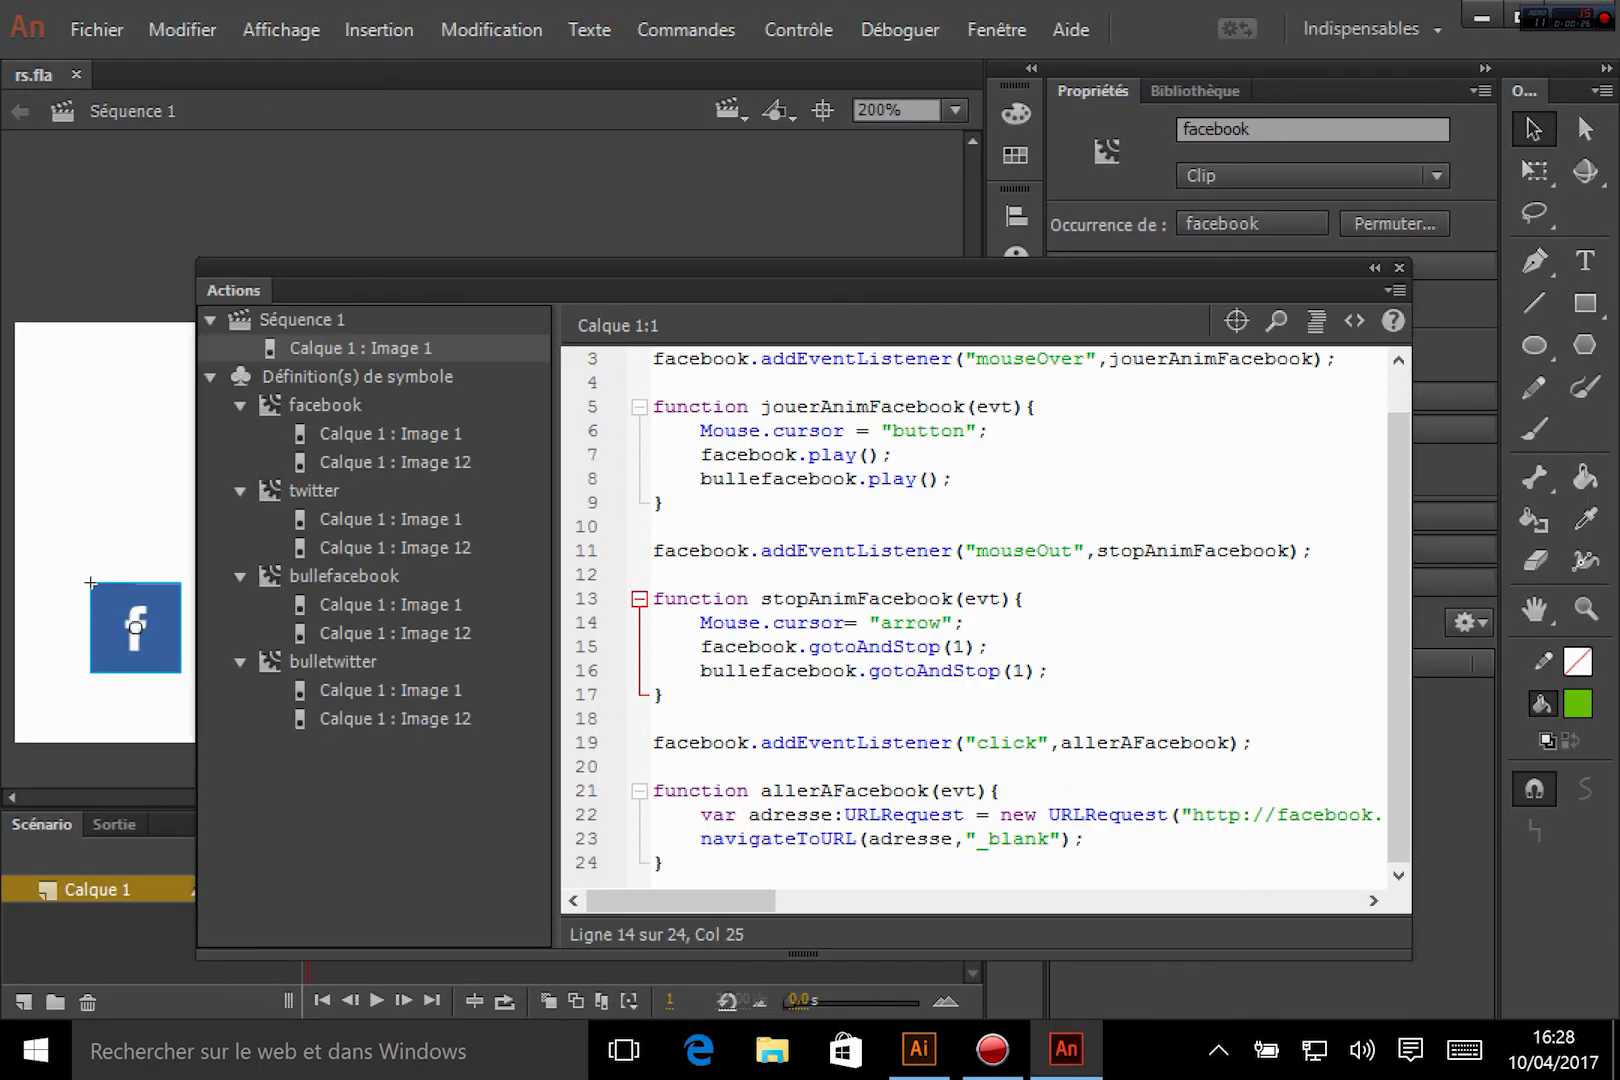
{"action": "left_click_drag", "start_coordinate": [680, 878], "coordinate": [655, 406]}
{"action": "key", "text": "ctrl+c"}
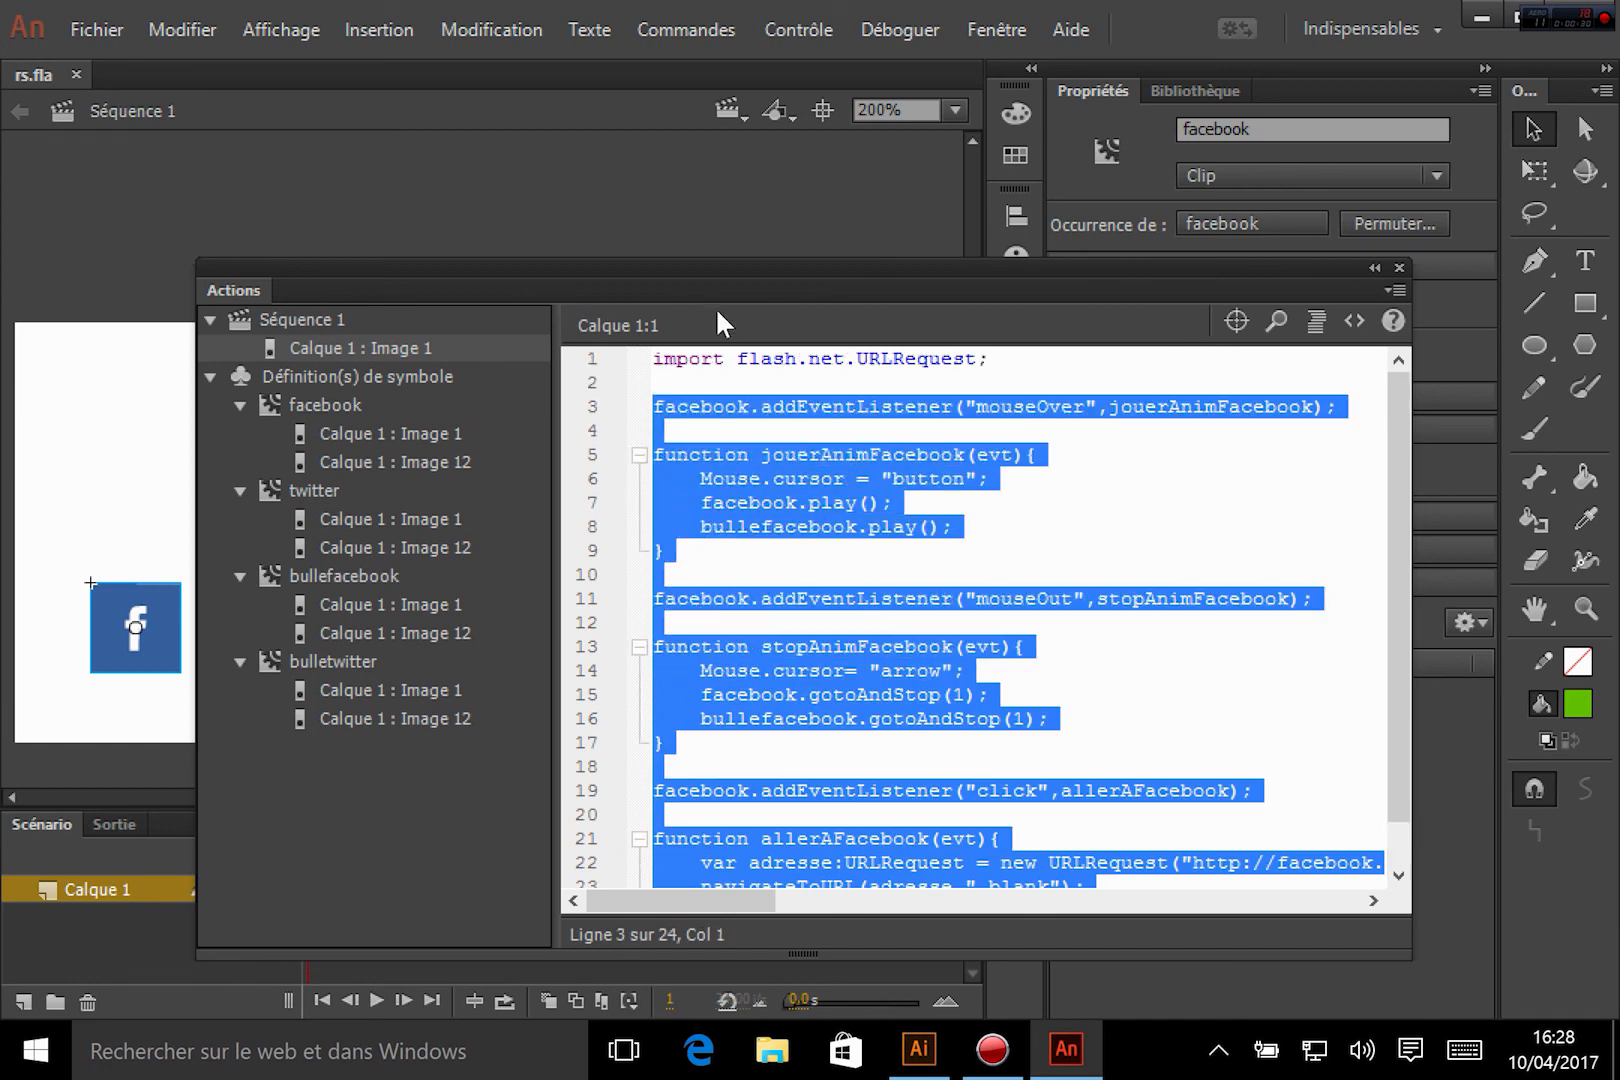
{"action": "scroll", "coordinate": [914, 643], "scroll_direction": "down", "scroll_amount": 1}
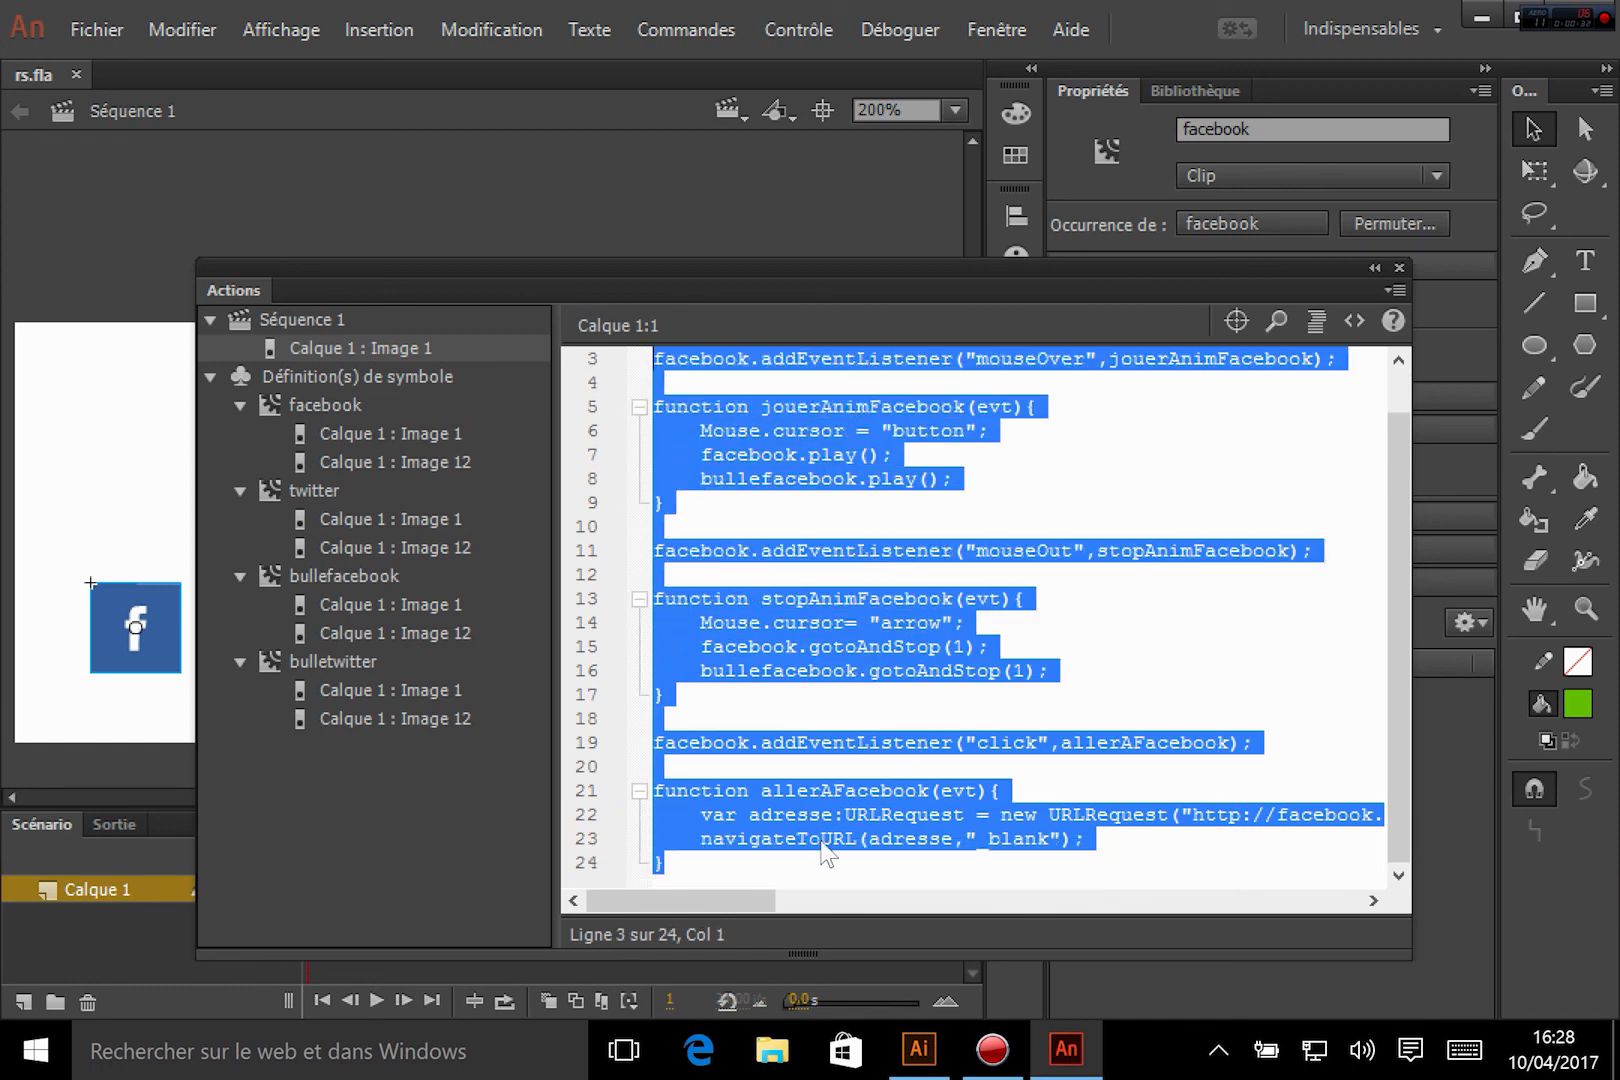
{"action": "key", "text": "shift+Down"}
{"action": "key", "text": "shift+Down"}
{"action": "key", "text": "shift+Down"}
{"action": "key", "text": "shift+Down"}
{"action": "key", "text": "shift+Down"}
{"action": "key", "text": "shift+Down"}
{"action": "key", "text": "shift+Down"}
{"action": "key", "text": "Right"}
{"action": "key", "text": "Return"}
{"action": "key", "text": "ctrl+v"}
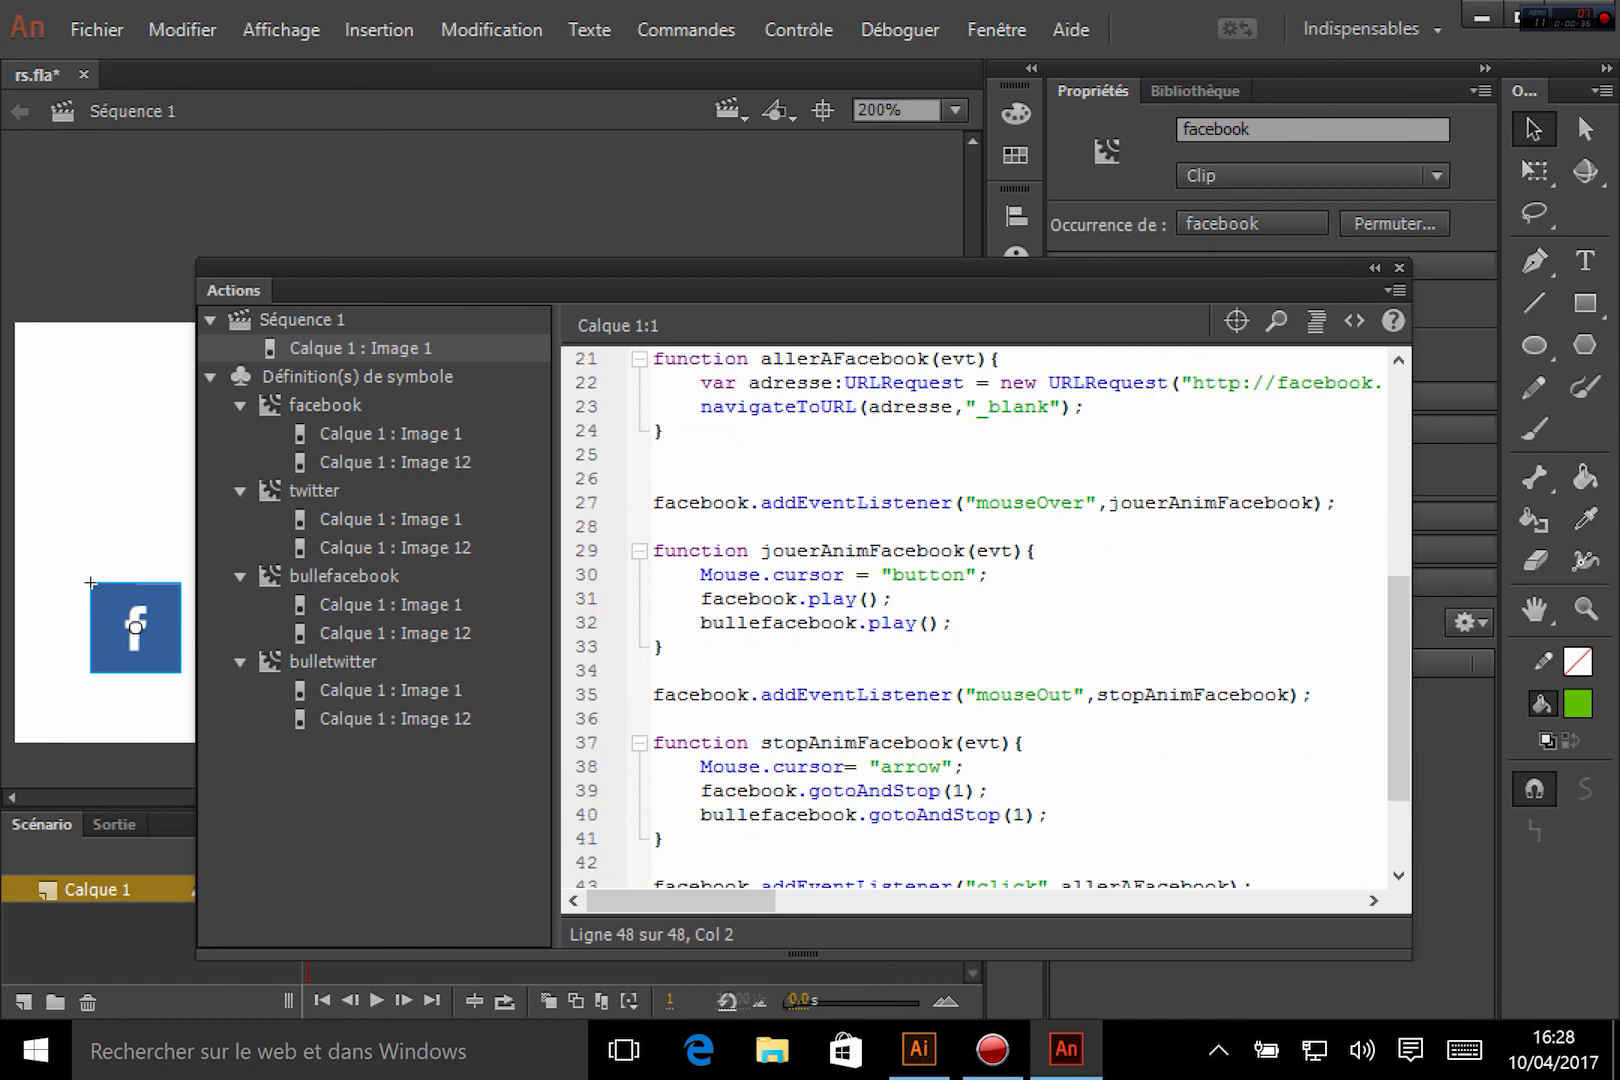
Step: In the pasted block, make the mouseOver listener target twitter with jouerAnimTwitter and rename its function jouerAnimTwitter
{"action": "double_click", "coordinate": [716, 503]}
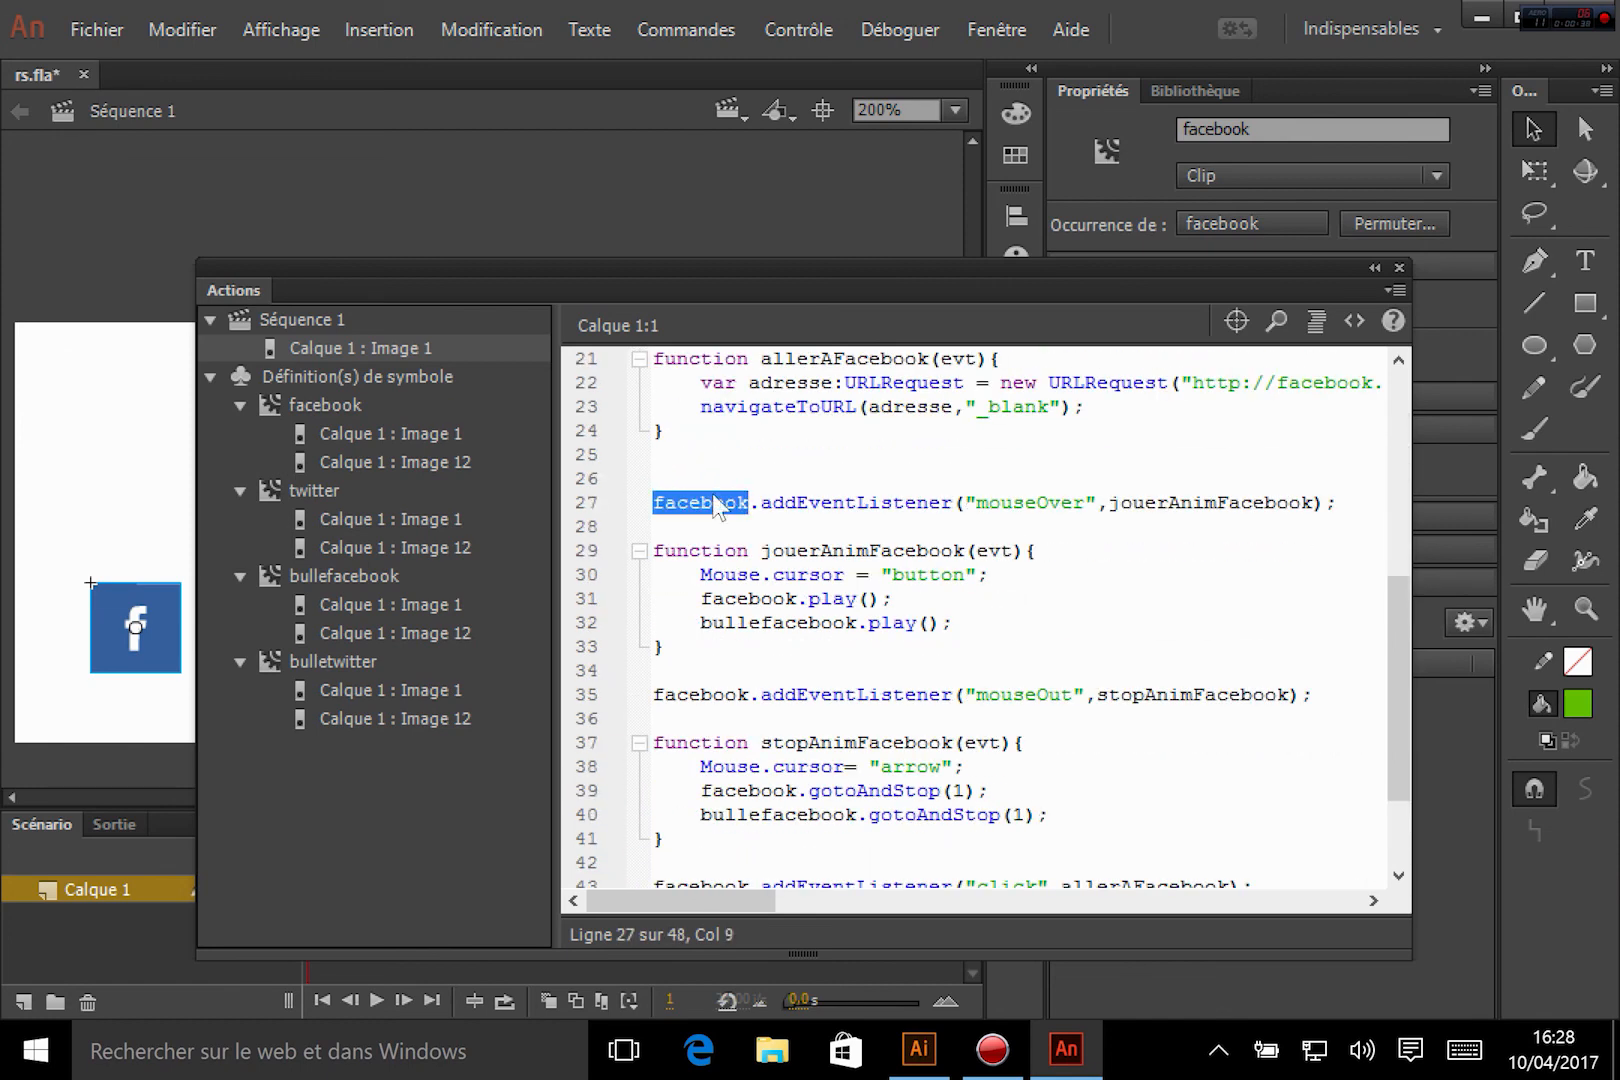
{"action": "type", "text": "twitte"}
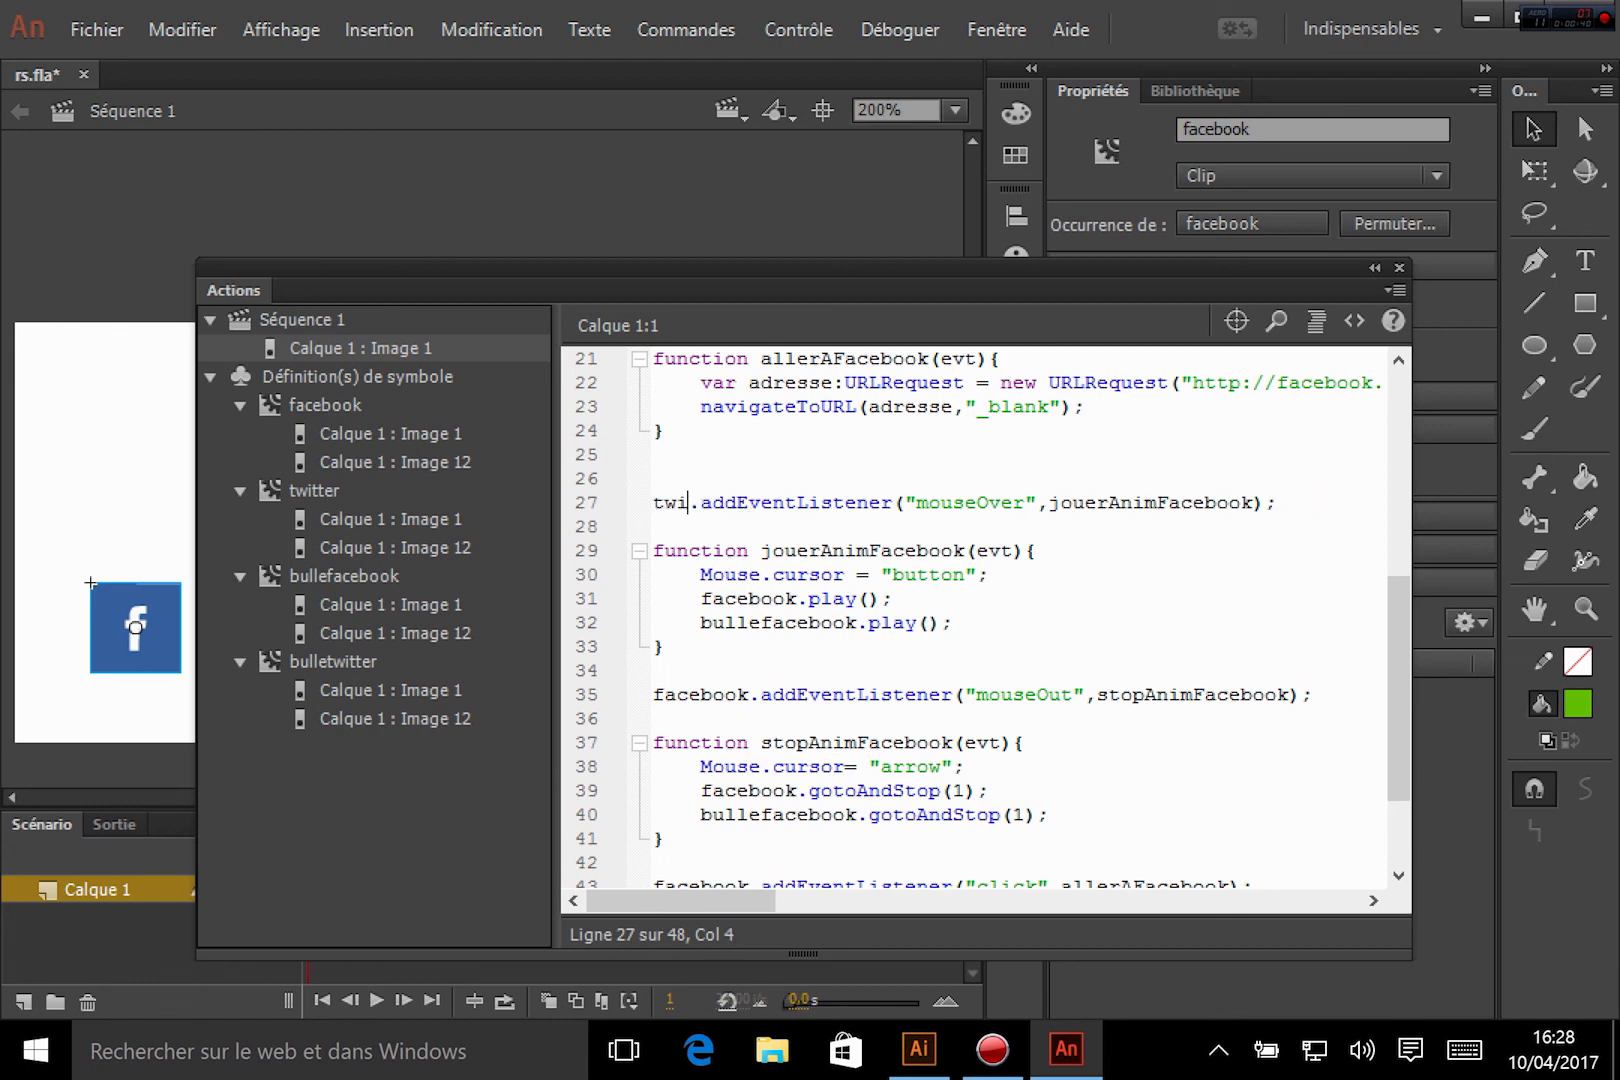
{"action": "type", "text": "r"}
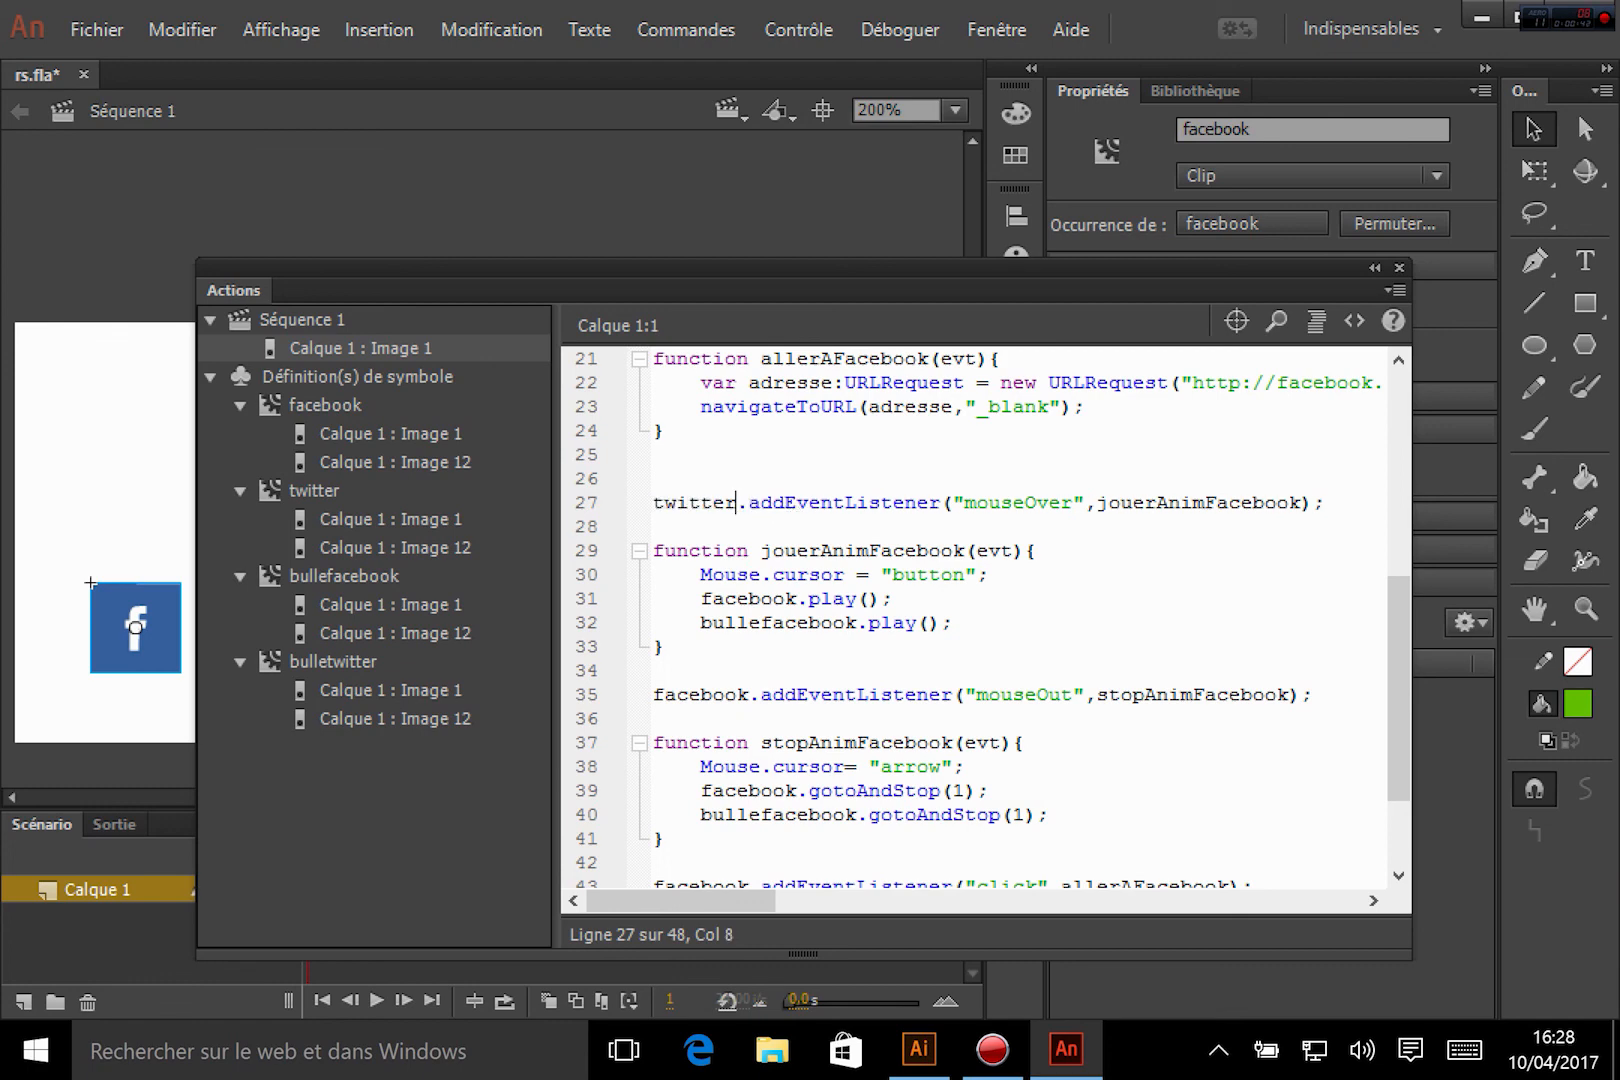
{"action": "left_click_drag", "start_coordinate": [1205, 503], "coordinate": [1301, 503]}
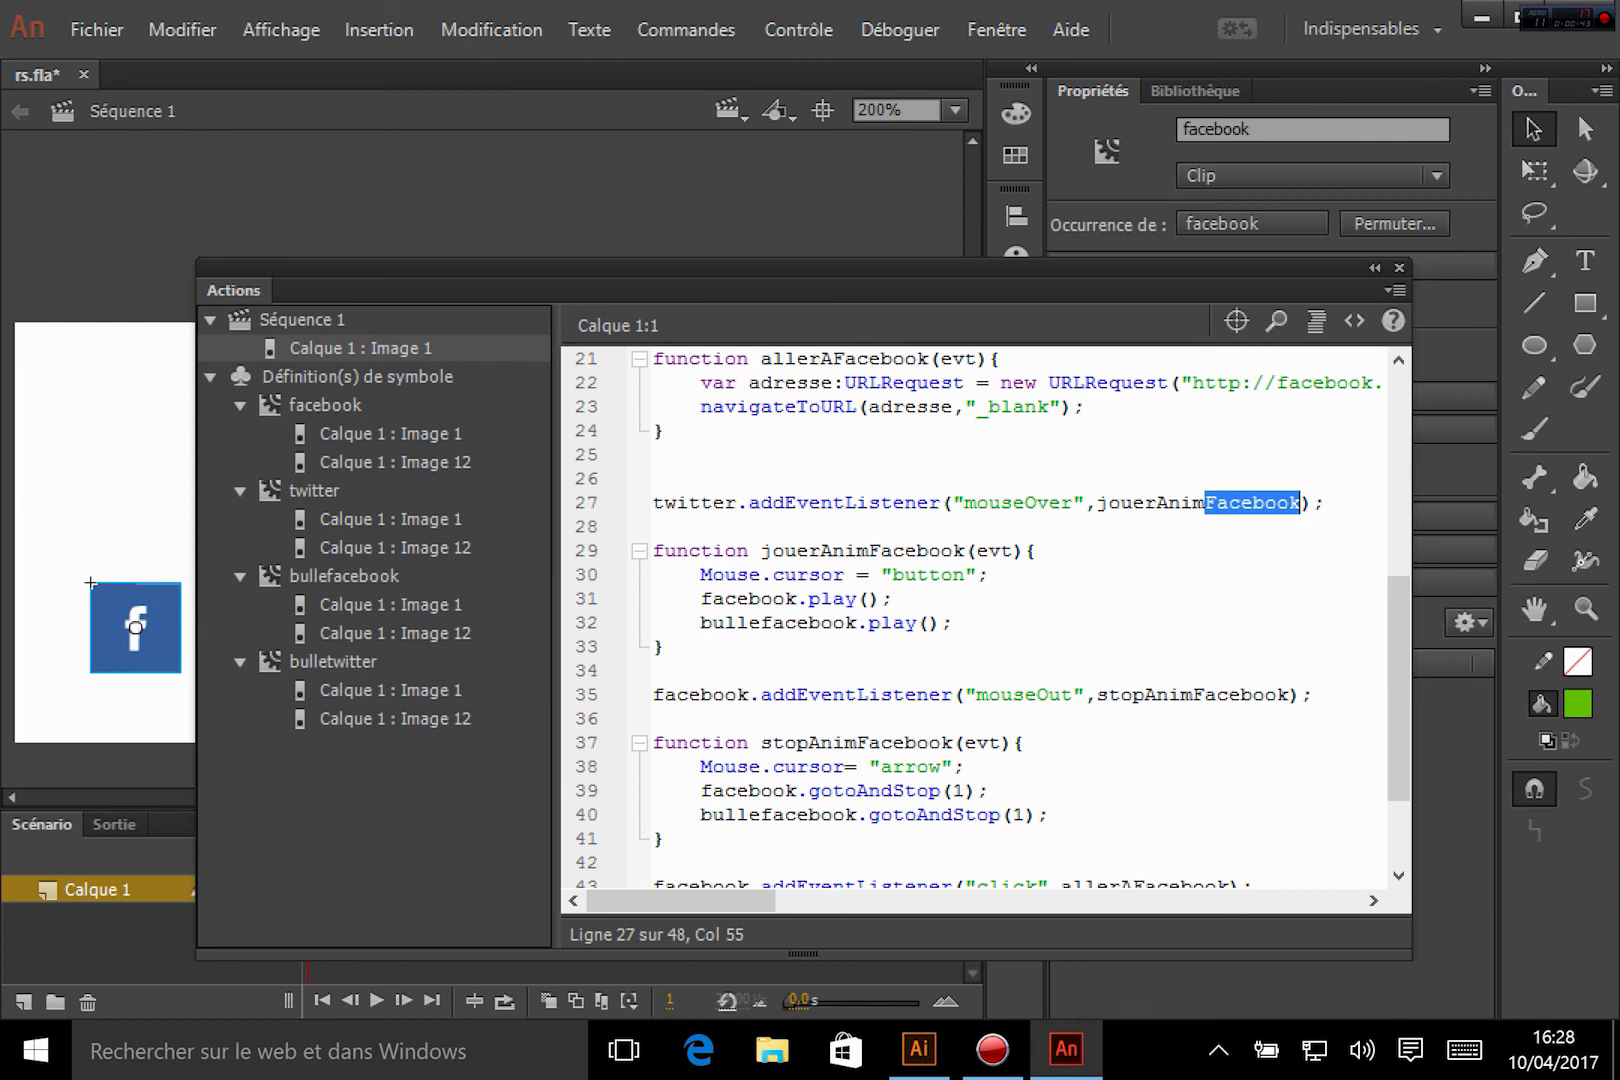
{"action": "type", "text": "Twitter"}
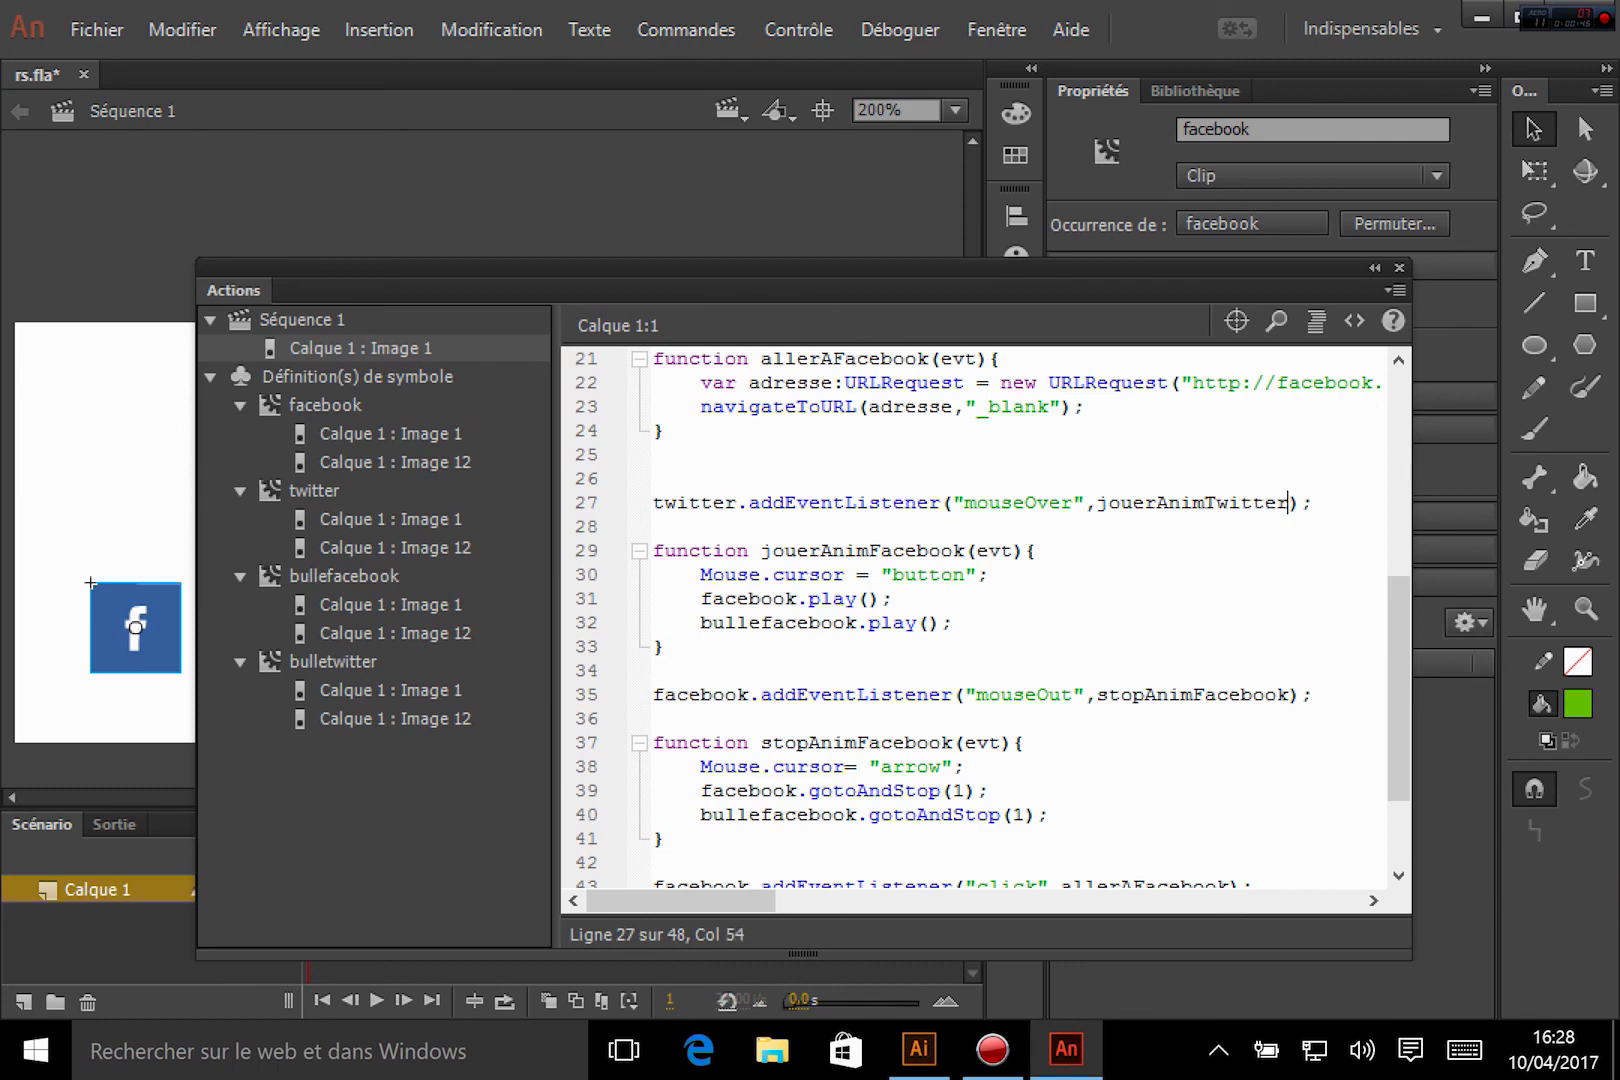
{"action": "left_click_drag", "start_coordinate": [868, 551], "coordinate": [964, 551]}
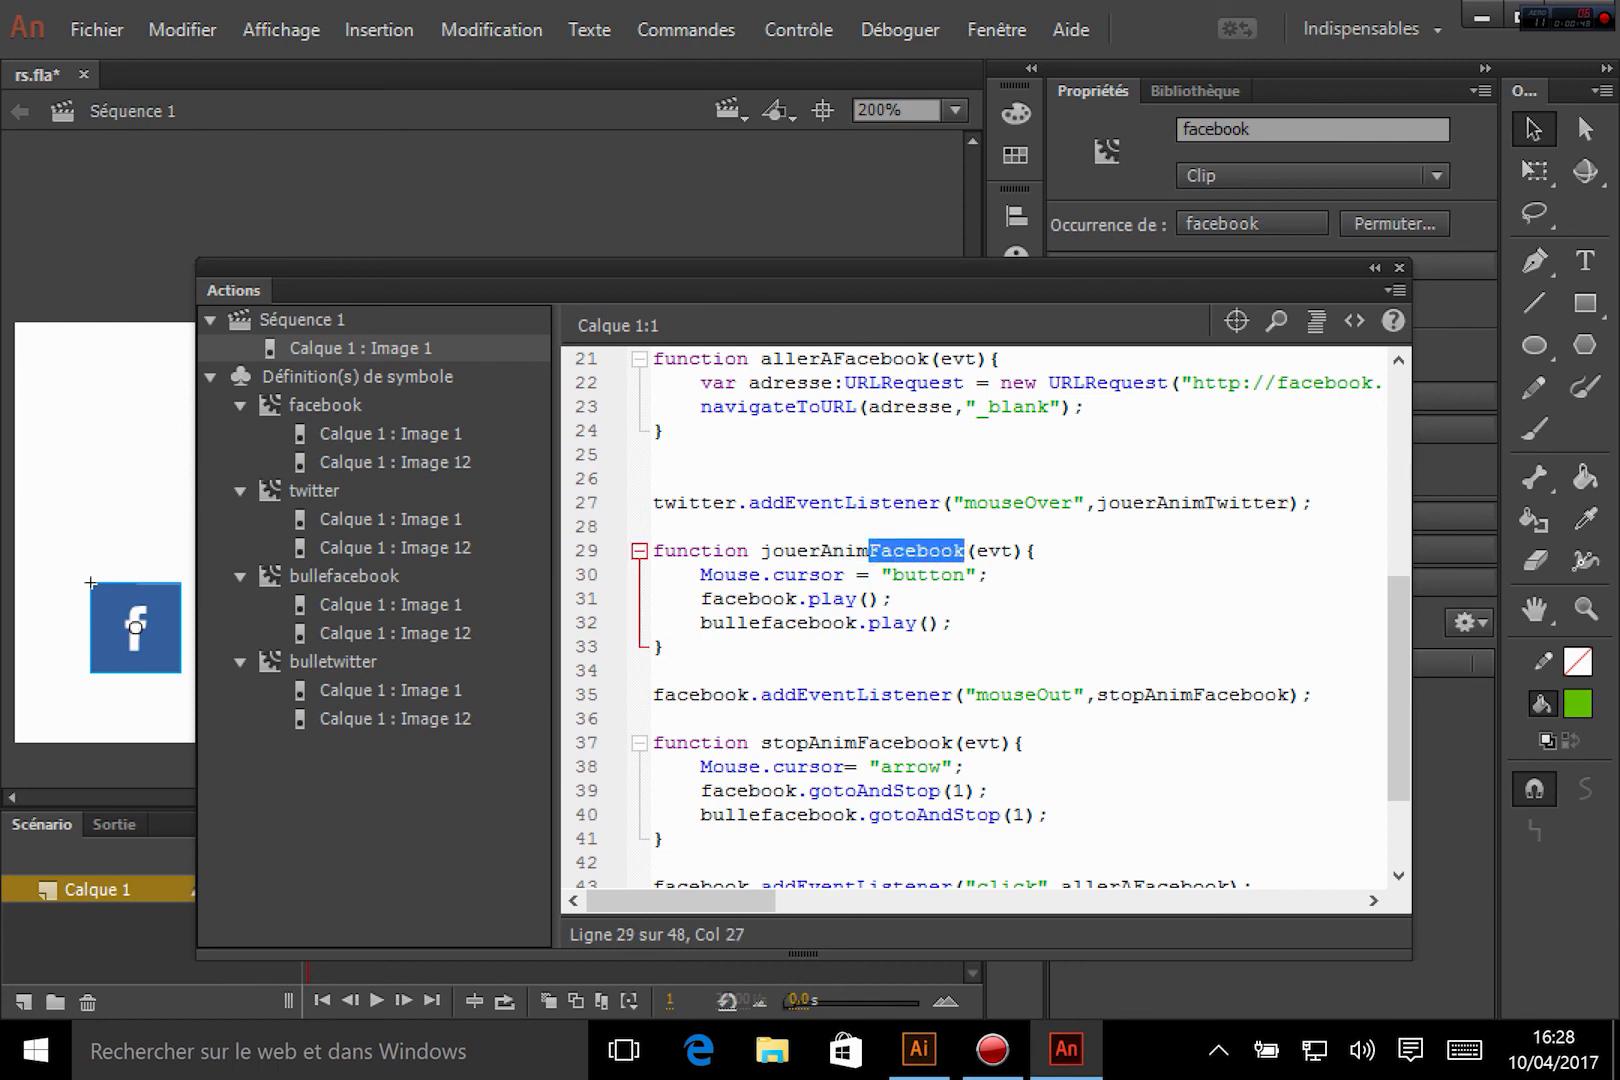
{"action": "type", "text": "Twitter"}
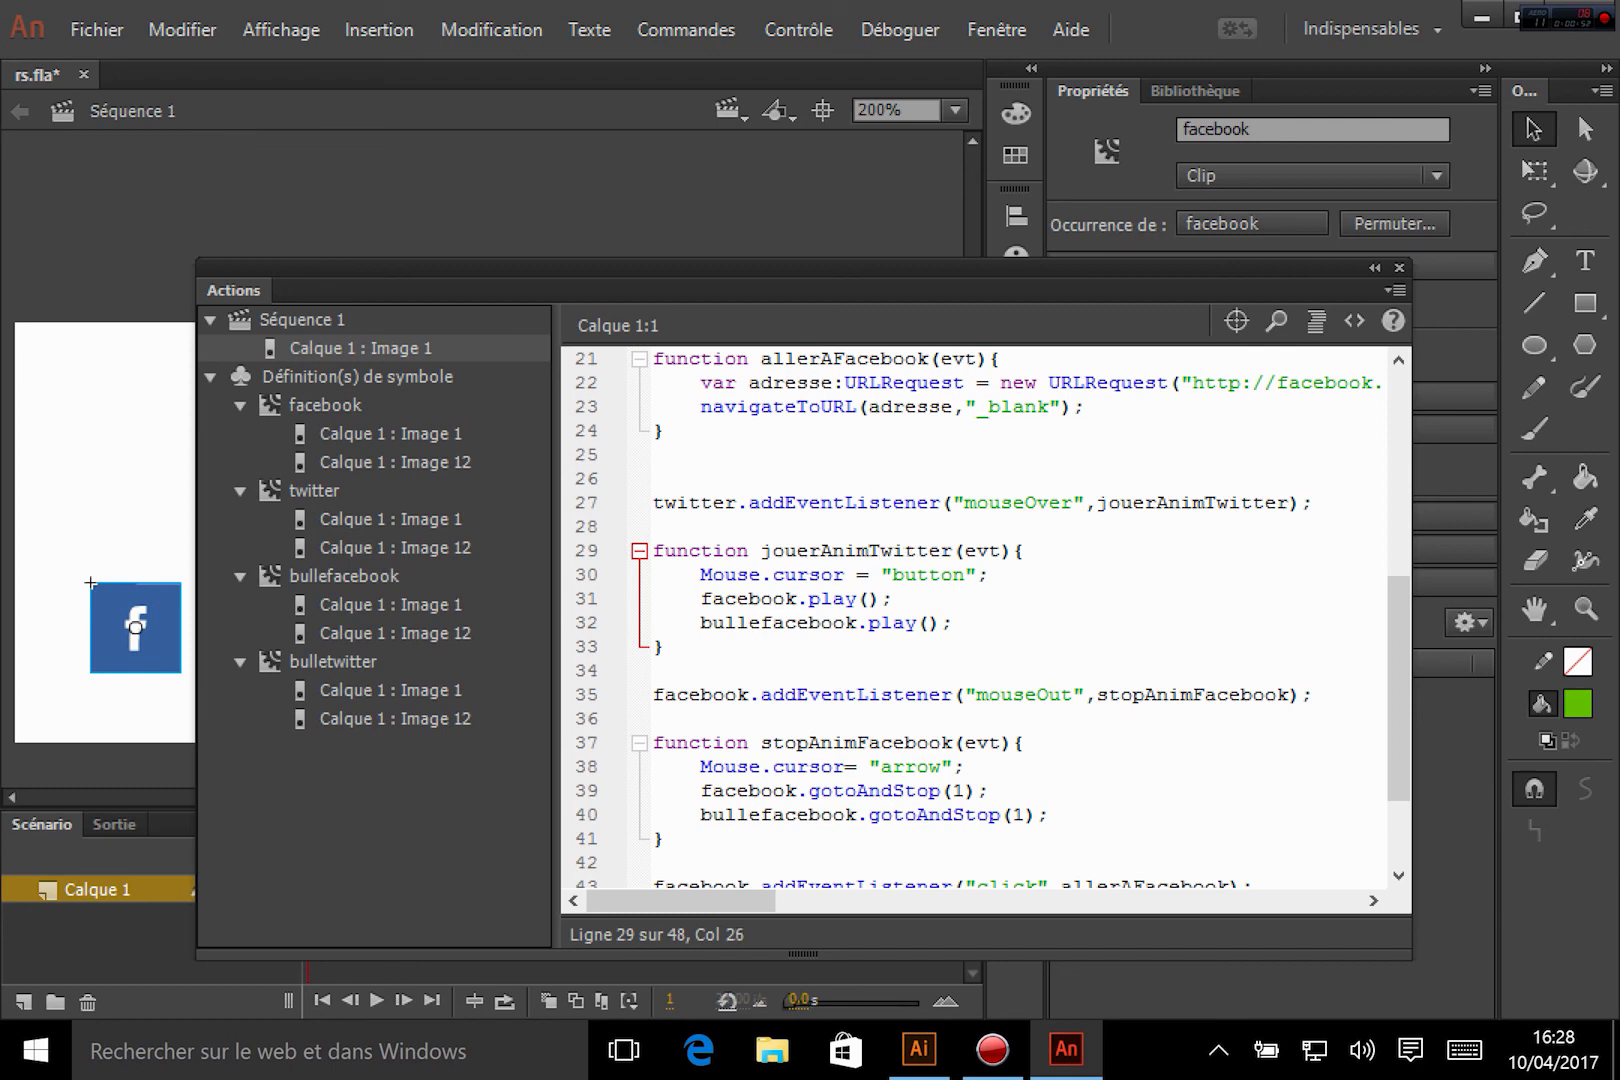
Step: Change the two play() calls inside jouerAnimTwitter to target twitter and bulletwitter
{"action": "left_click_drag", "start_coordinate": [701, 598], "coordinate": [796, 598]}
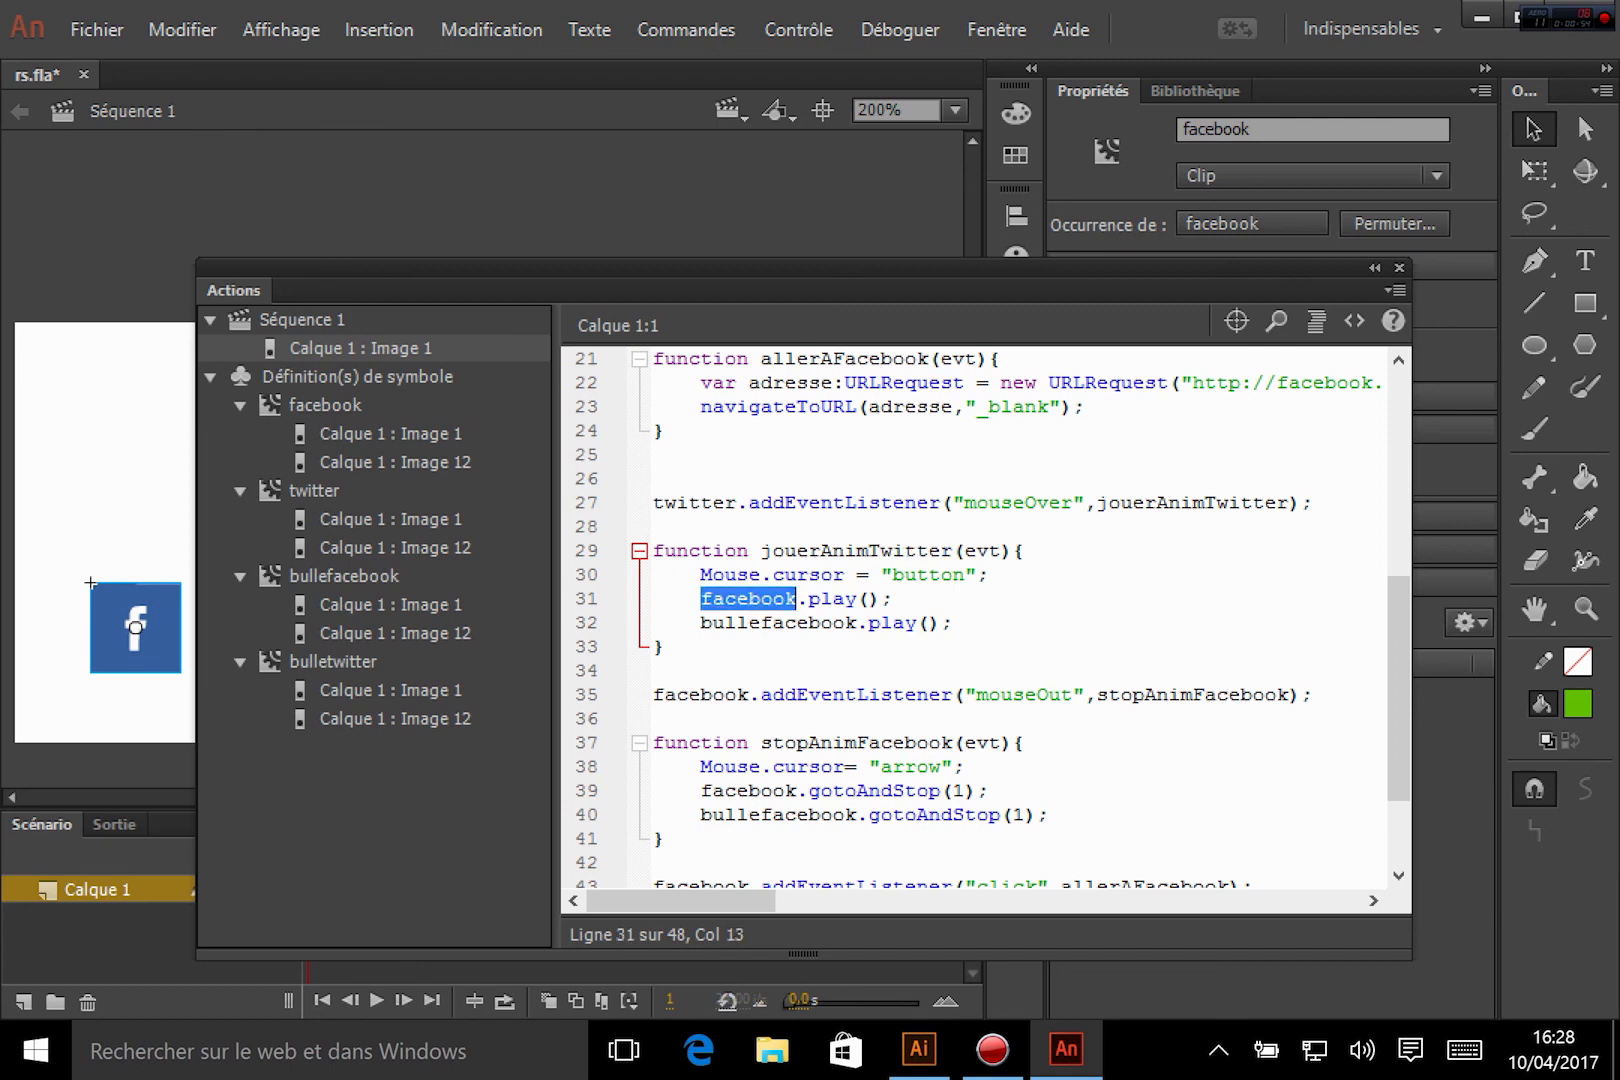
{"action": "type", "text": "twitter"}
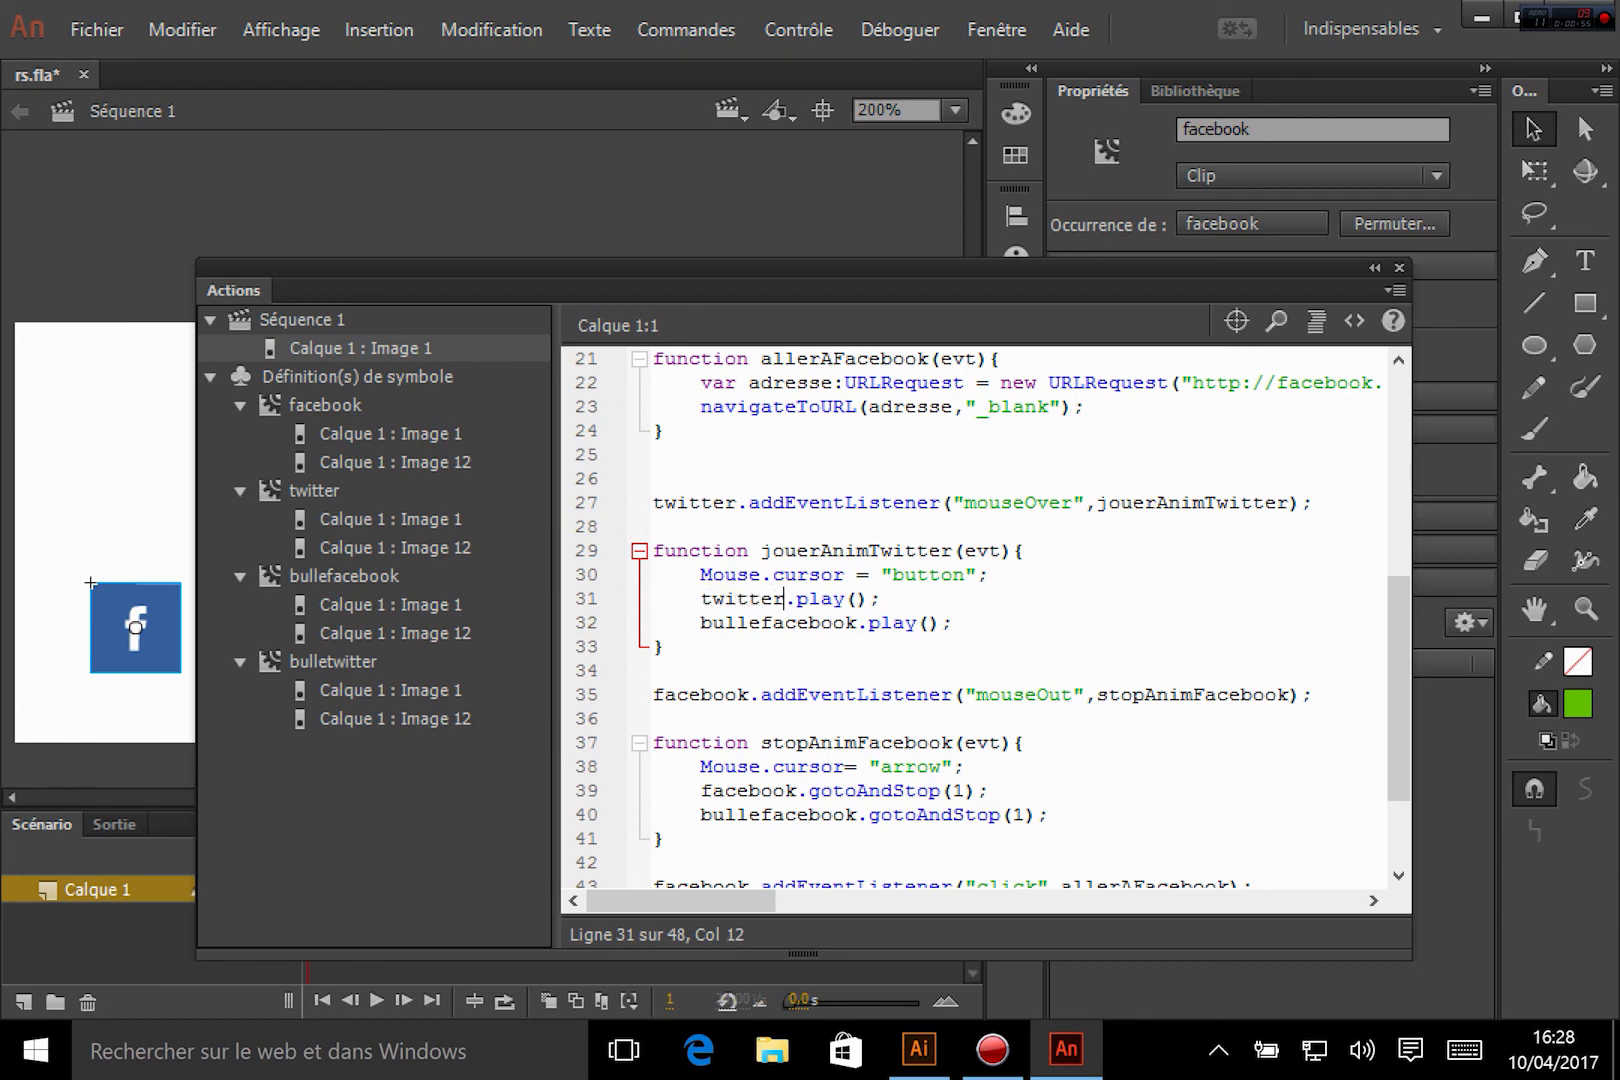
{"action": "double_click", "coordinate": [741, 598]}
{"action": "key", "text": "ctrl+c"}
{"action": "left_click_drag", "start_coordinate": [762, 622], "coordinate": [858, 640]}
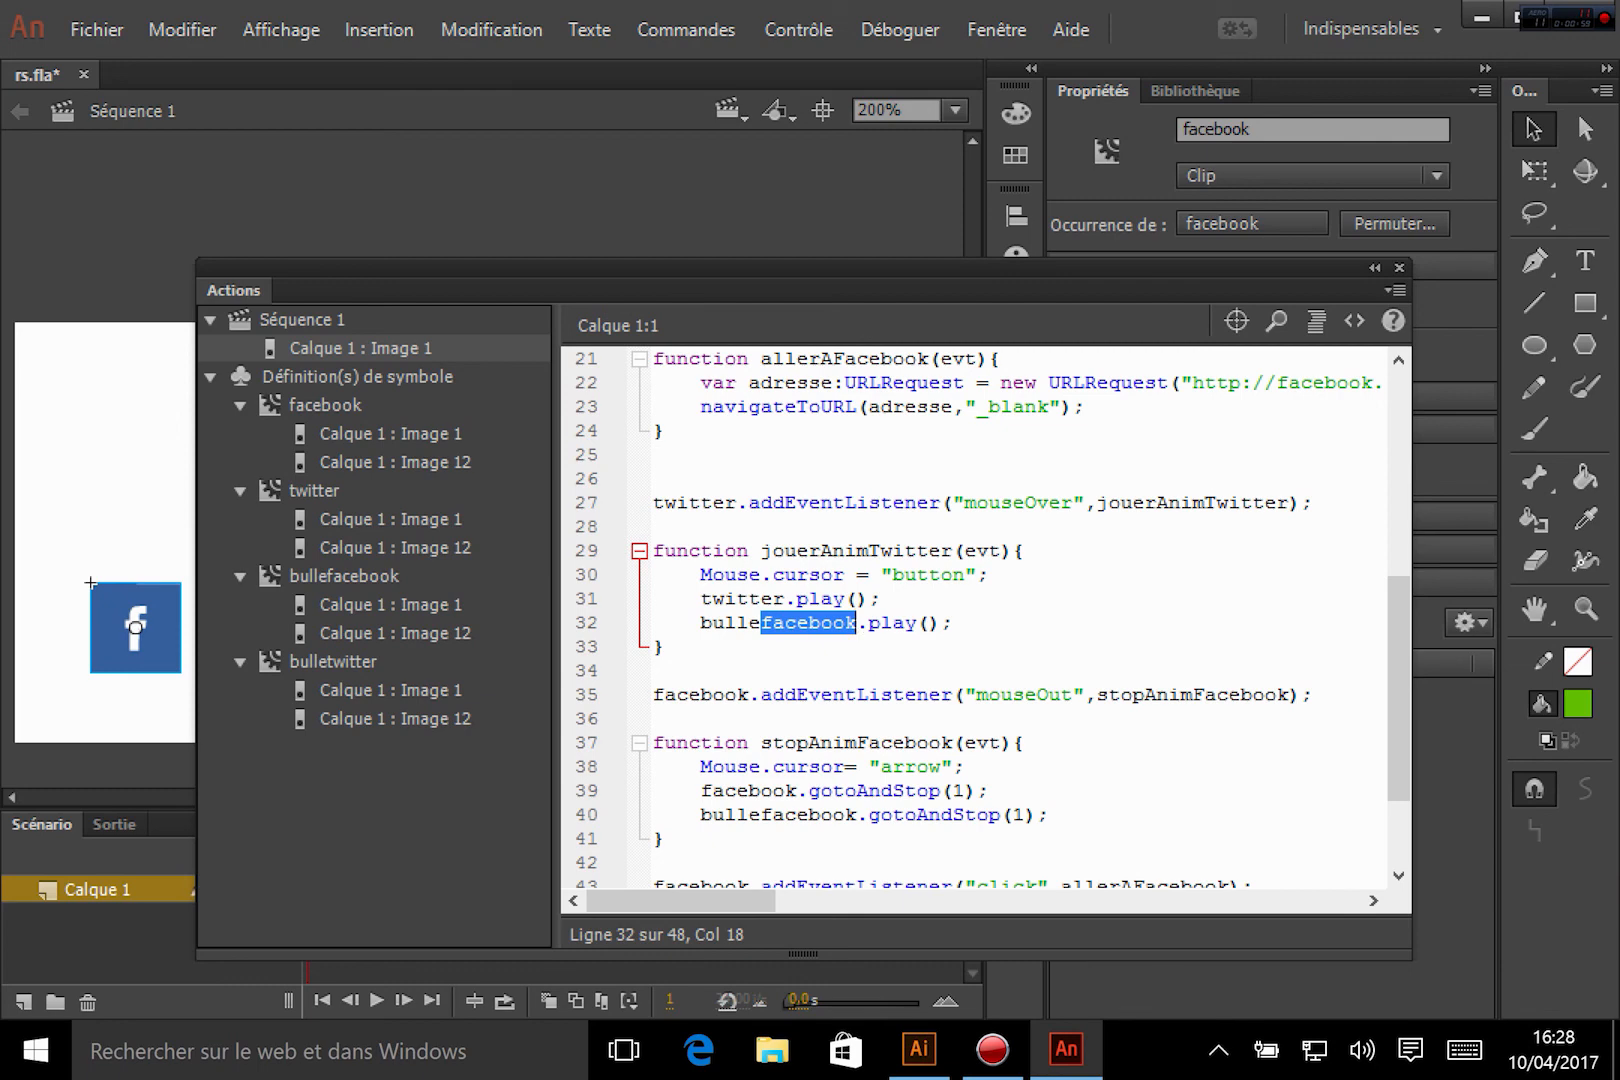
{"action": "type", "text": "twitter"}
Step: Make the pasted mouseOut listener target twitter with stopAnimTwitter and rename its function stopAnimTwitter
{"action": "scroll", "coordinate": [980, 618], "scroll_direction": "down", "scroll_amount": 1}
{"action": "double_click", "coordinate": [690, 622]}
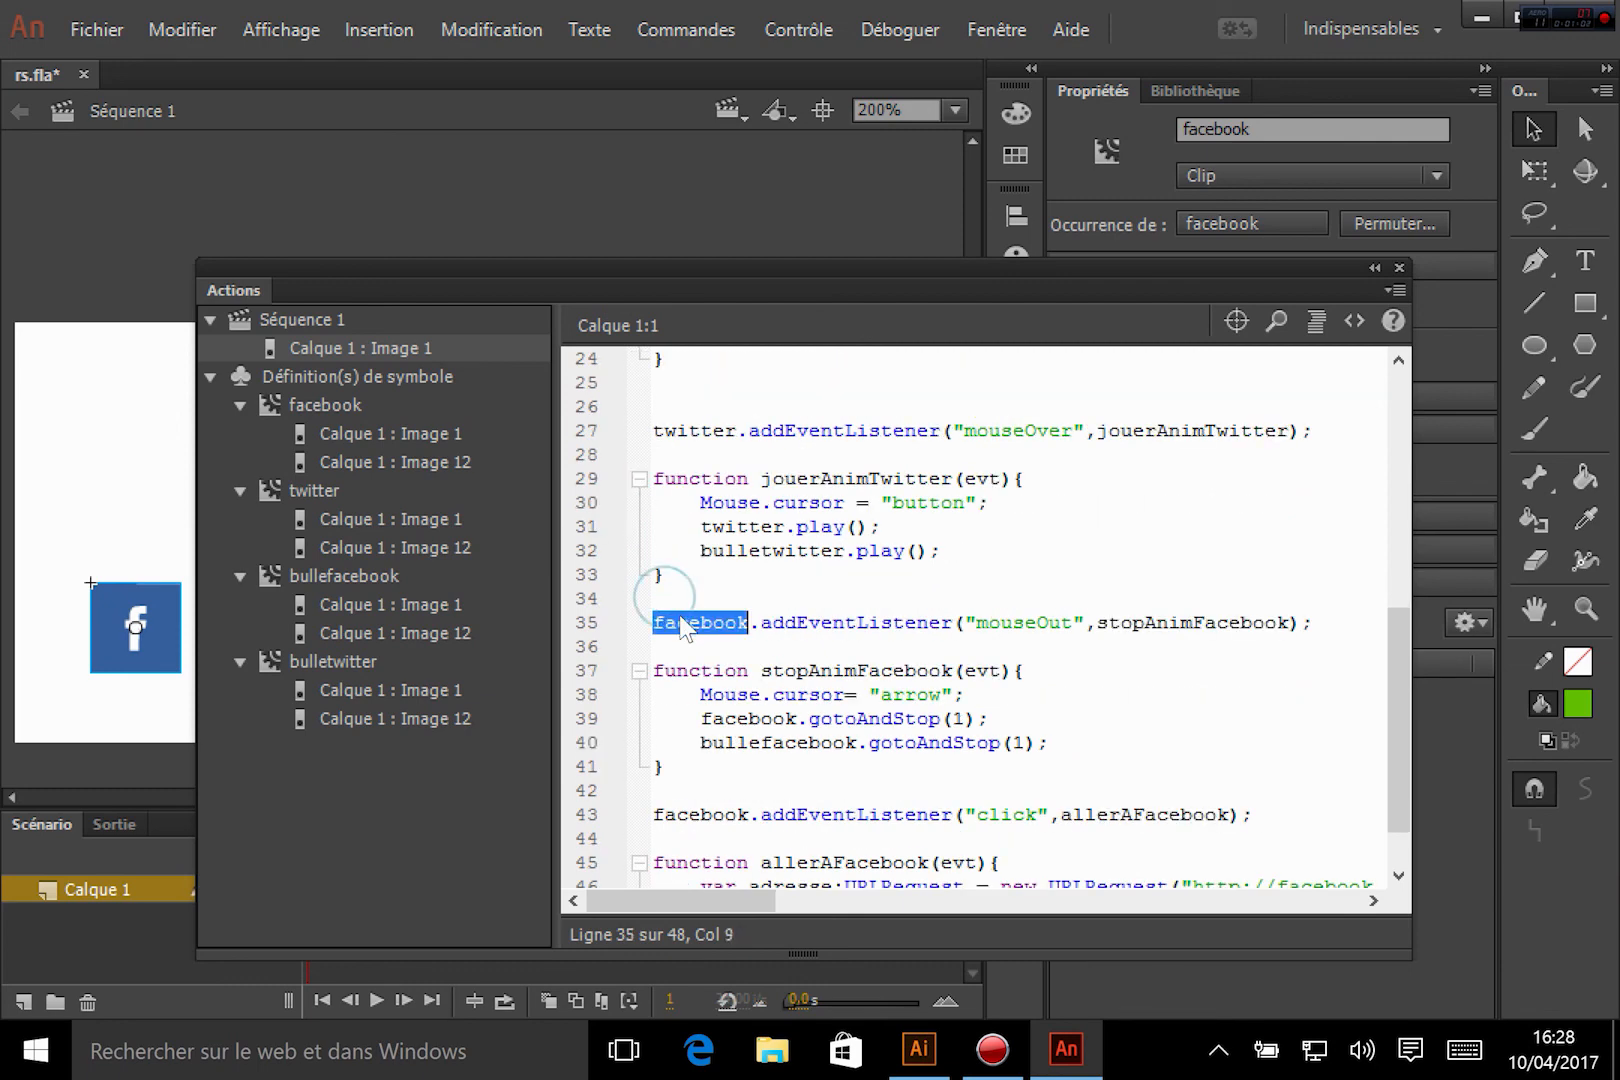
{"action": "type", "text": "twitter"}
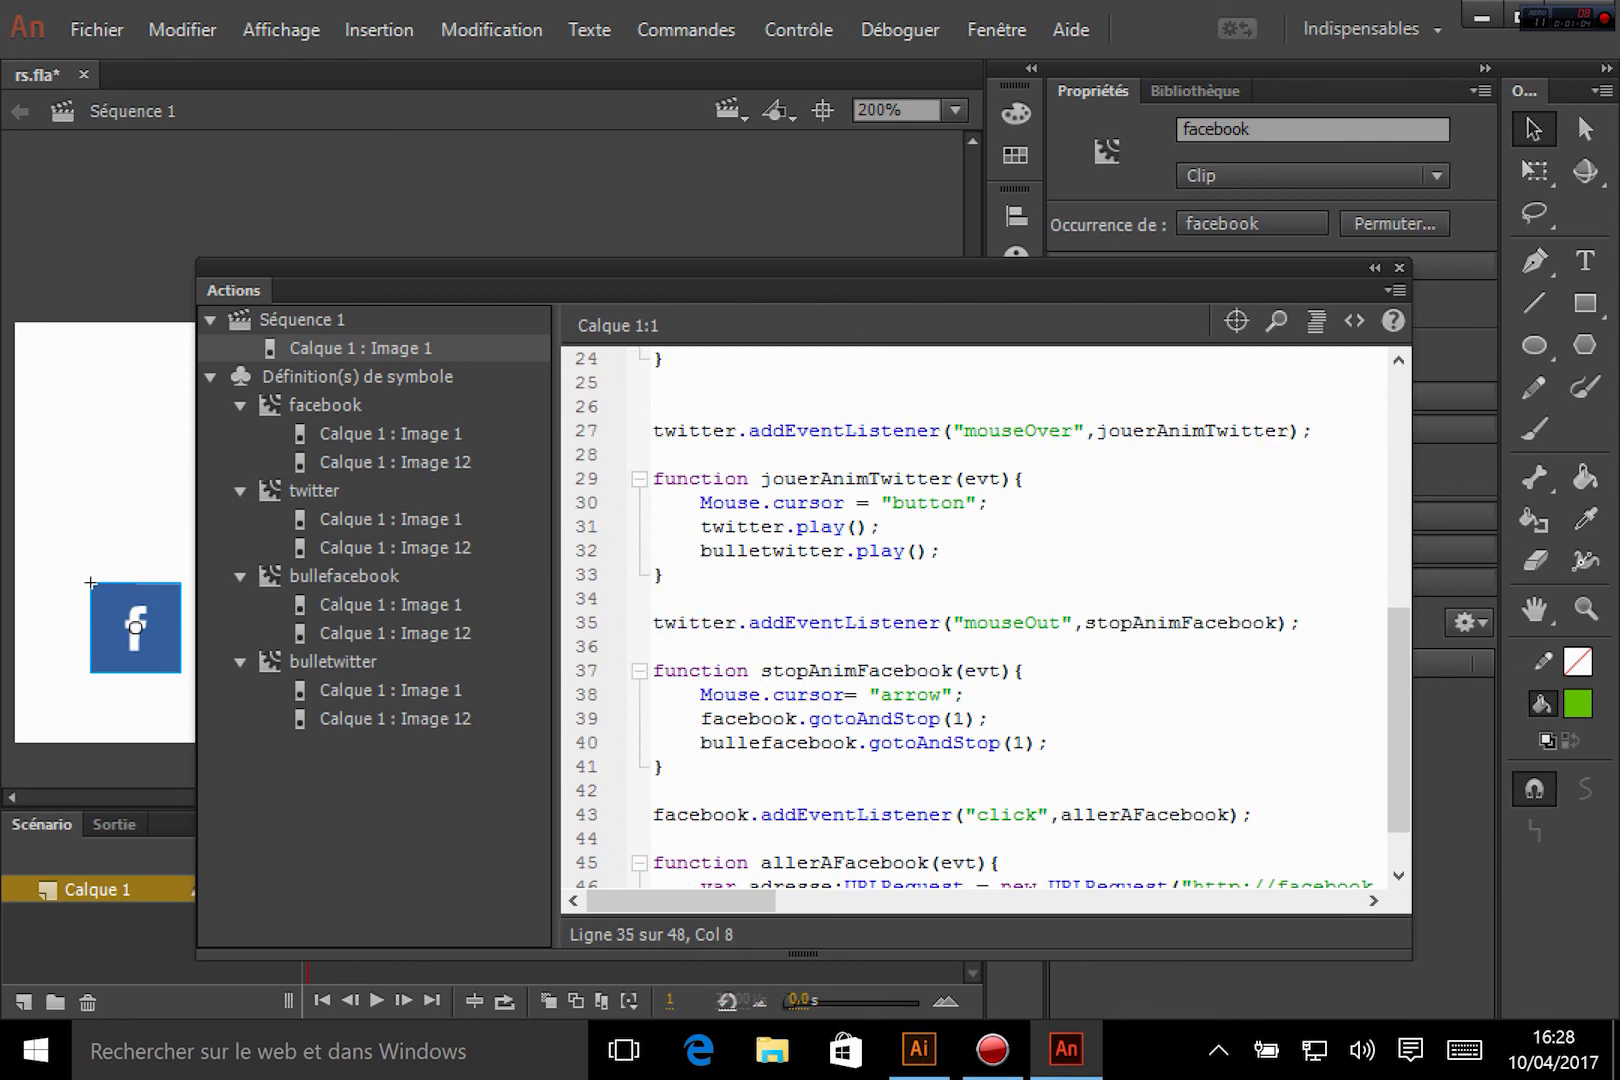
{"action": "mouse_move", "coordinate": [1181, 622]}
{"action": "left_mouse_down"}
{"action": "mouse_move", "coordinate": [1277, 624]}
{"action": "mouse_move", "coordinate": [1191, 622]}
{"action": "left_mouse_up"}
{"action": "type", "text": "twitter"}
{"action": "type", "text": "T"}
{"action": "left_click_drag", "start_coordinate": [857, 670], "coordinate": [952, 670]}
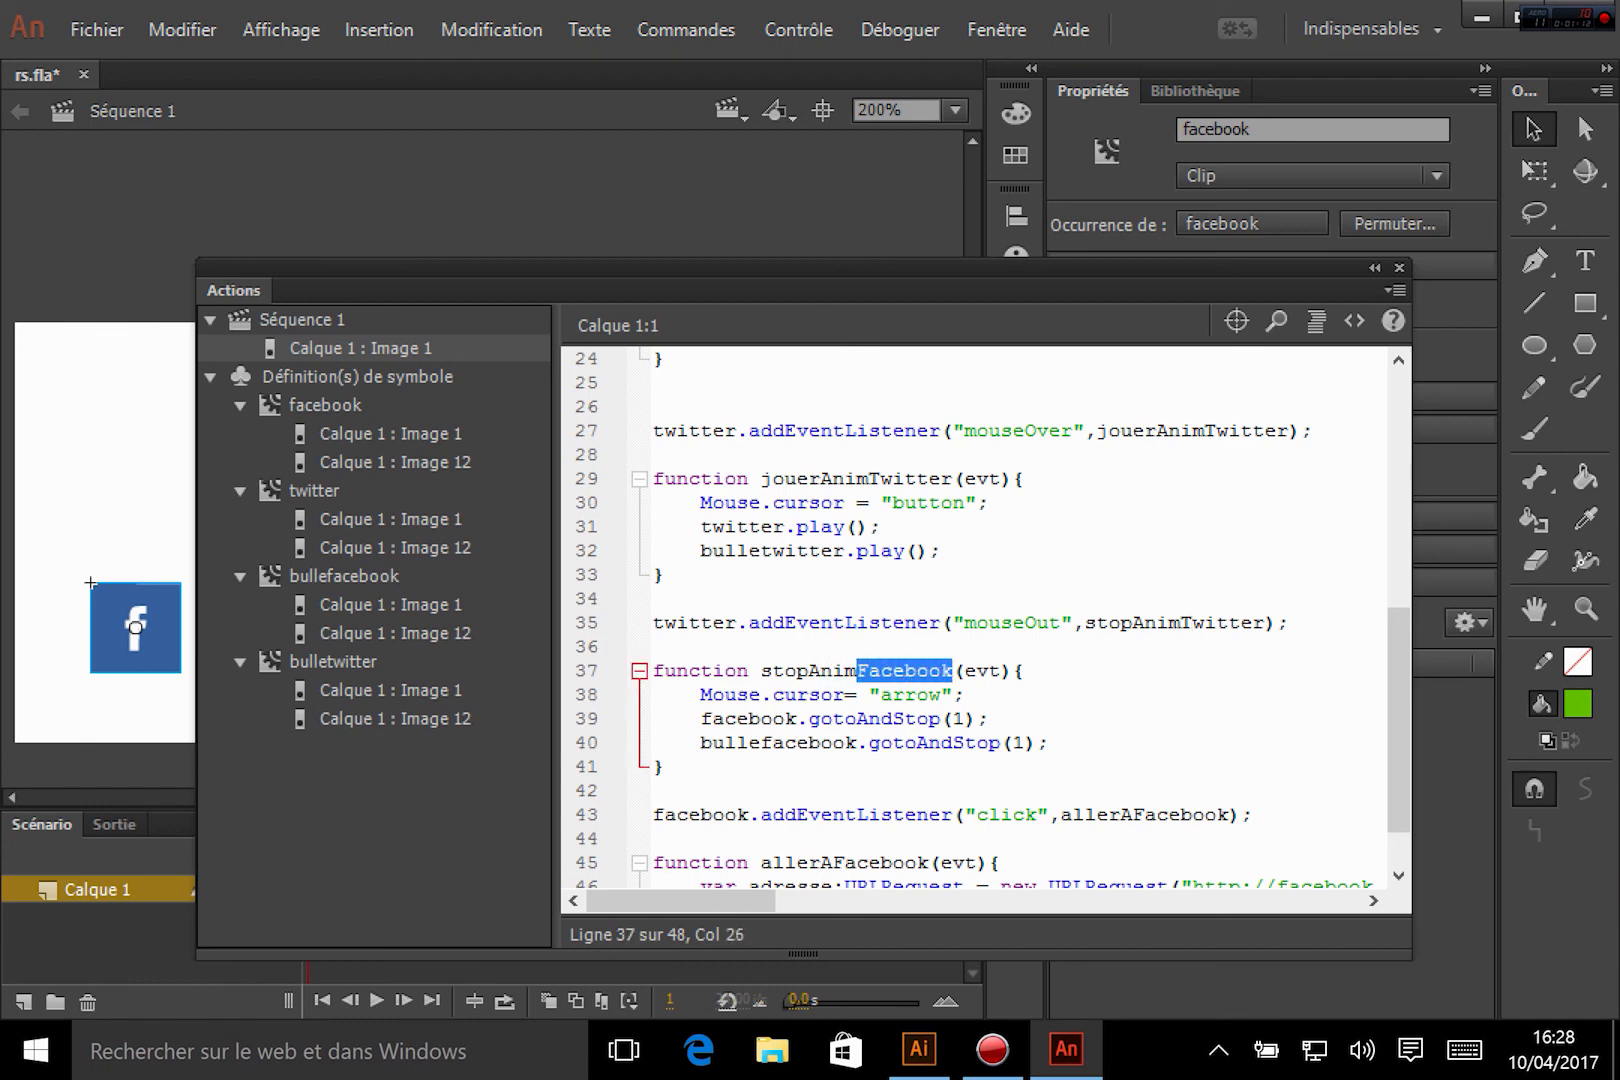
{"action": "key", "text": "ctrl+v"}
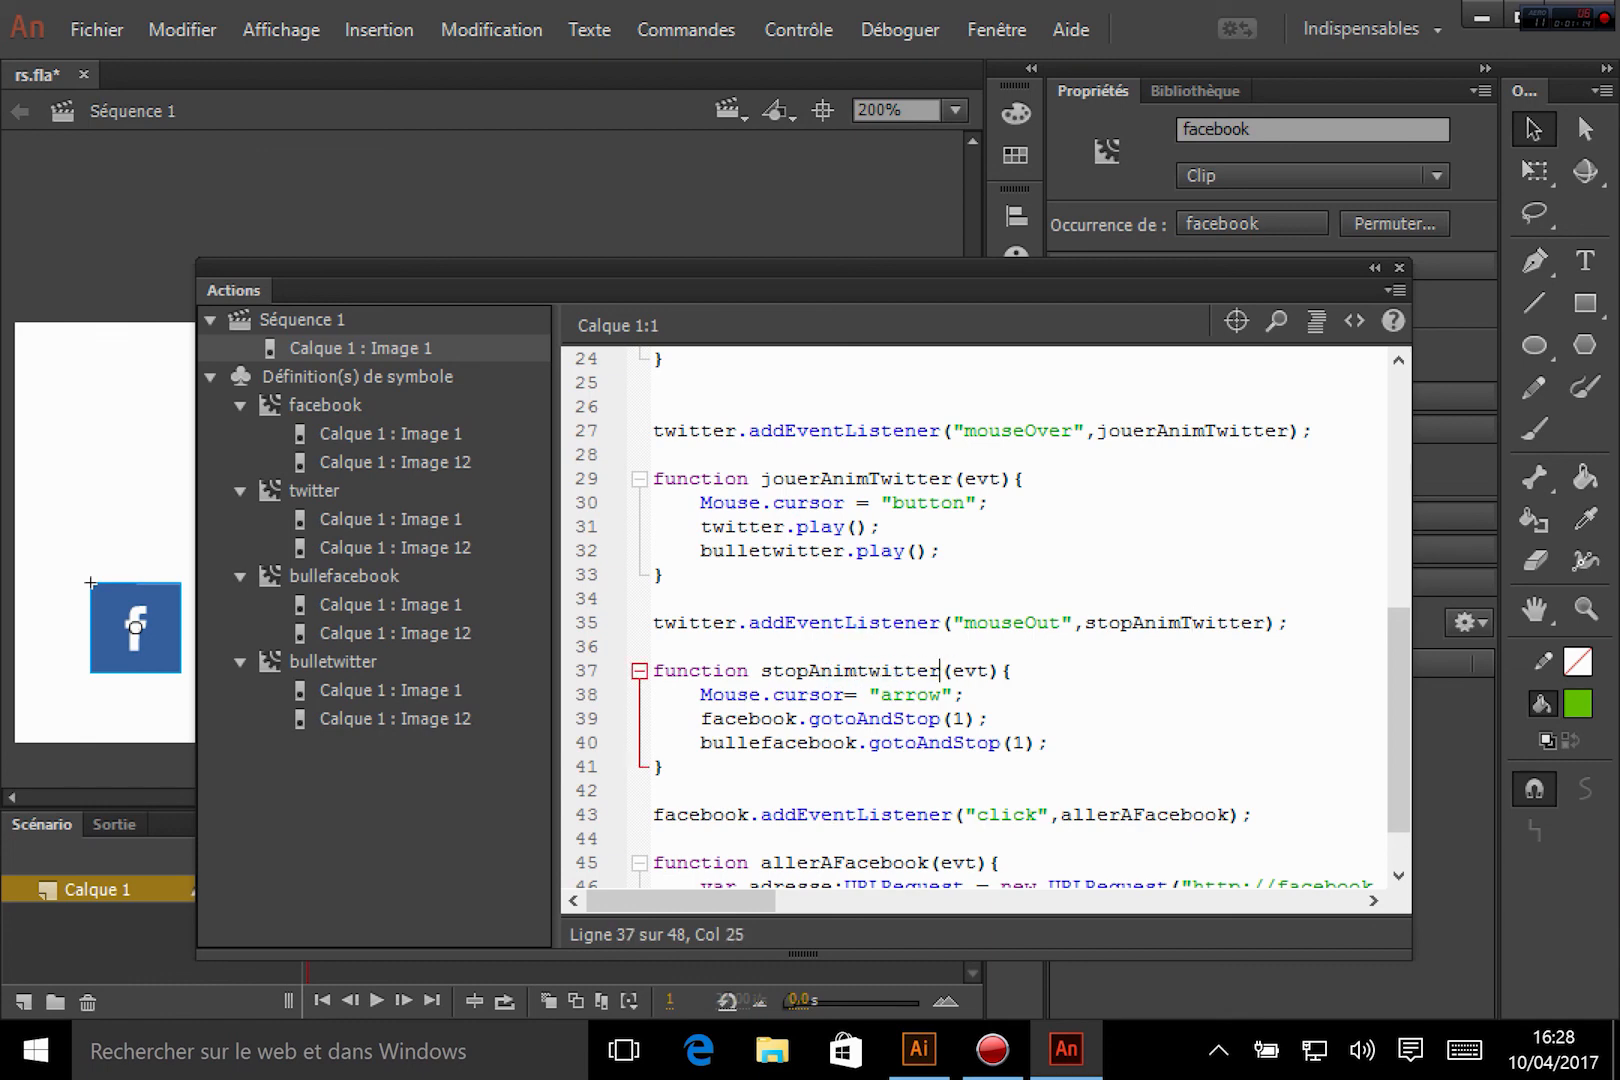
{"action": "left_click_drag", "start_coordinate": [857, 670], "coordinate": [880, 670]}
{"action": "type", "text": "Tw"}
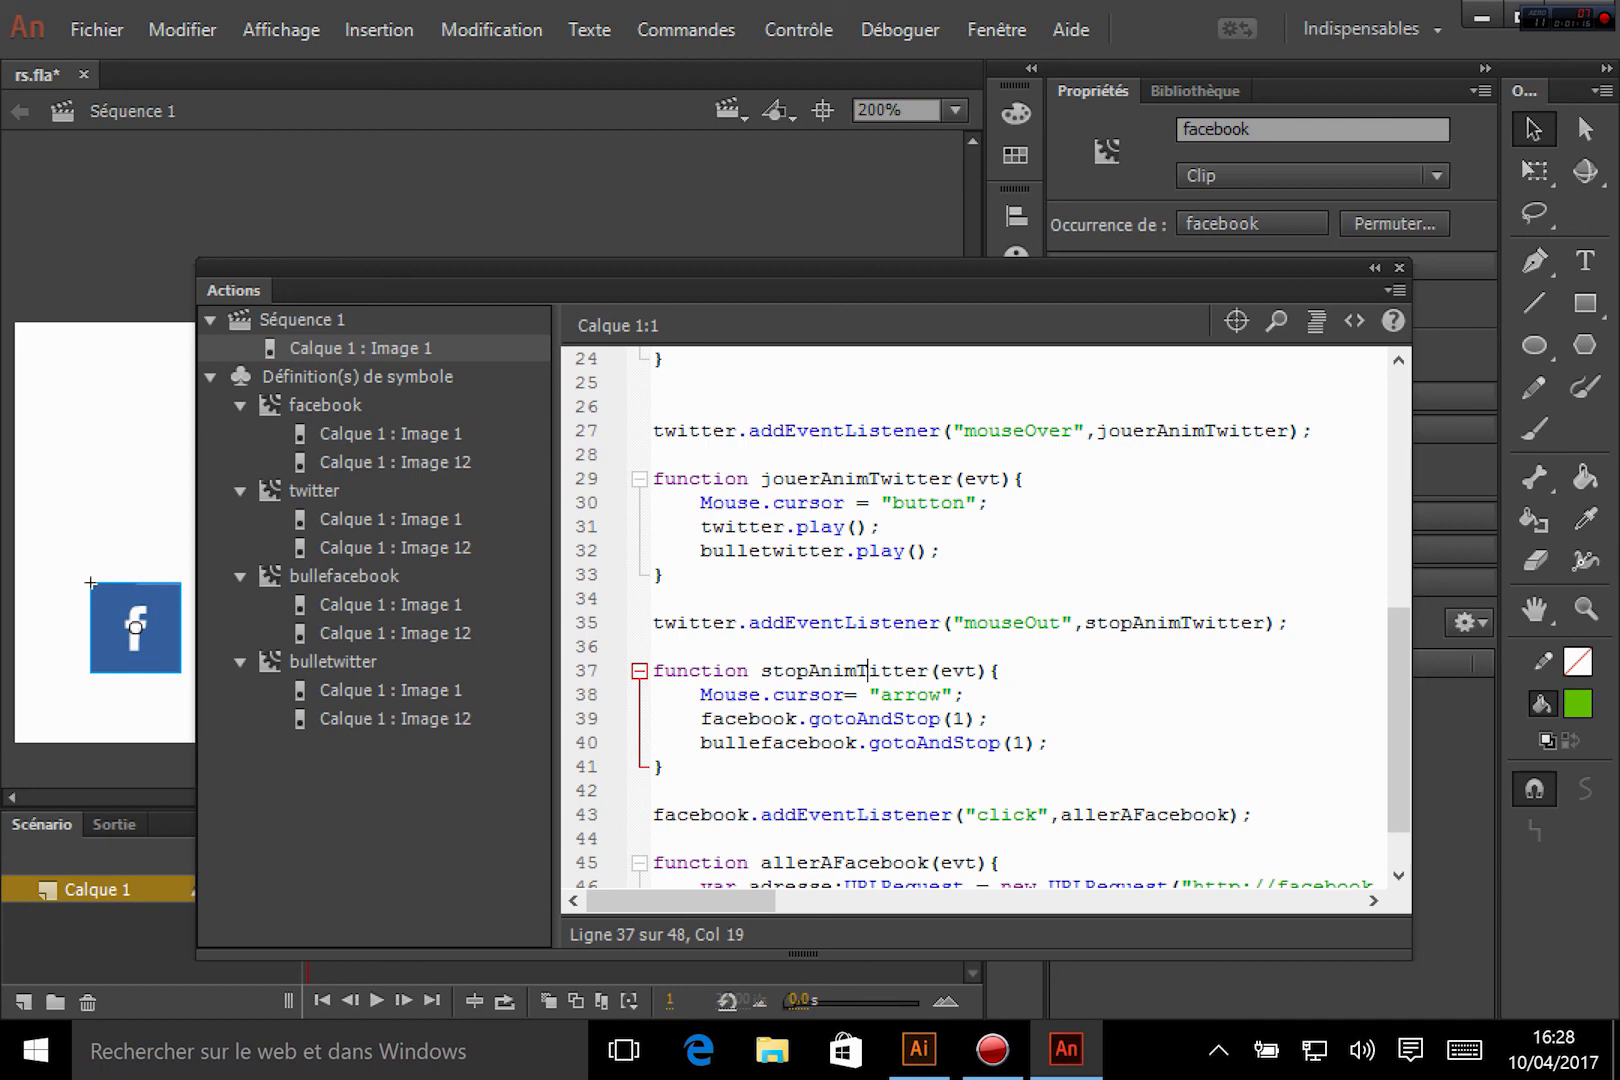
Step: Change the two gotoAndStop(1) calls inside stopAnimTwitter to target twitter and bulletwitter
{"action": "double_click", "coordinate": [745, 718]}
{"action": "key", "text": "ctrl+v"}
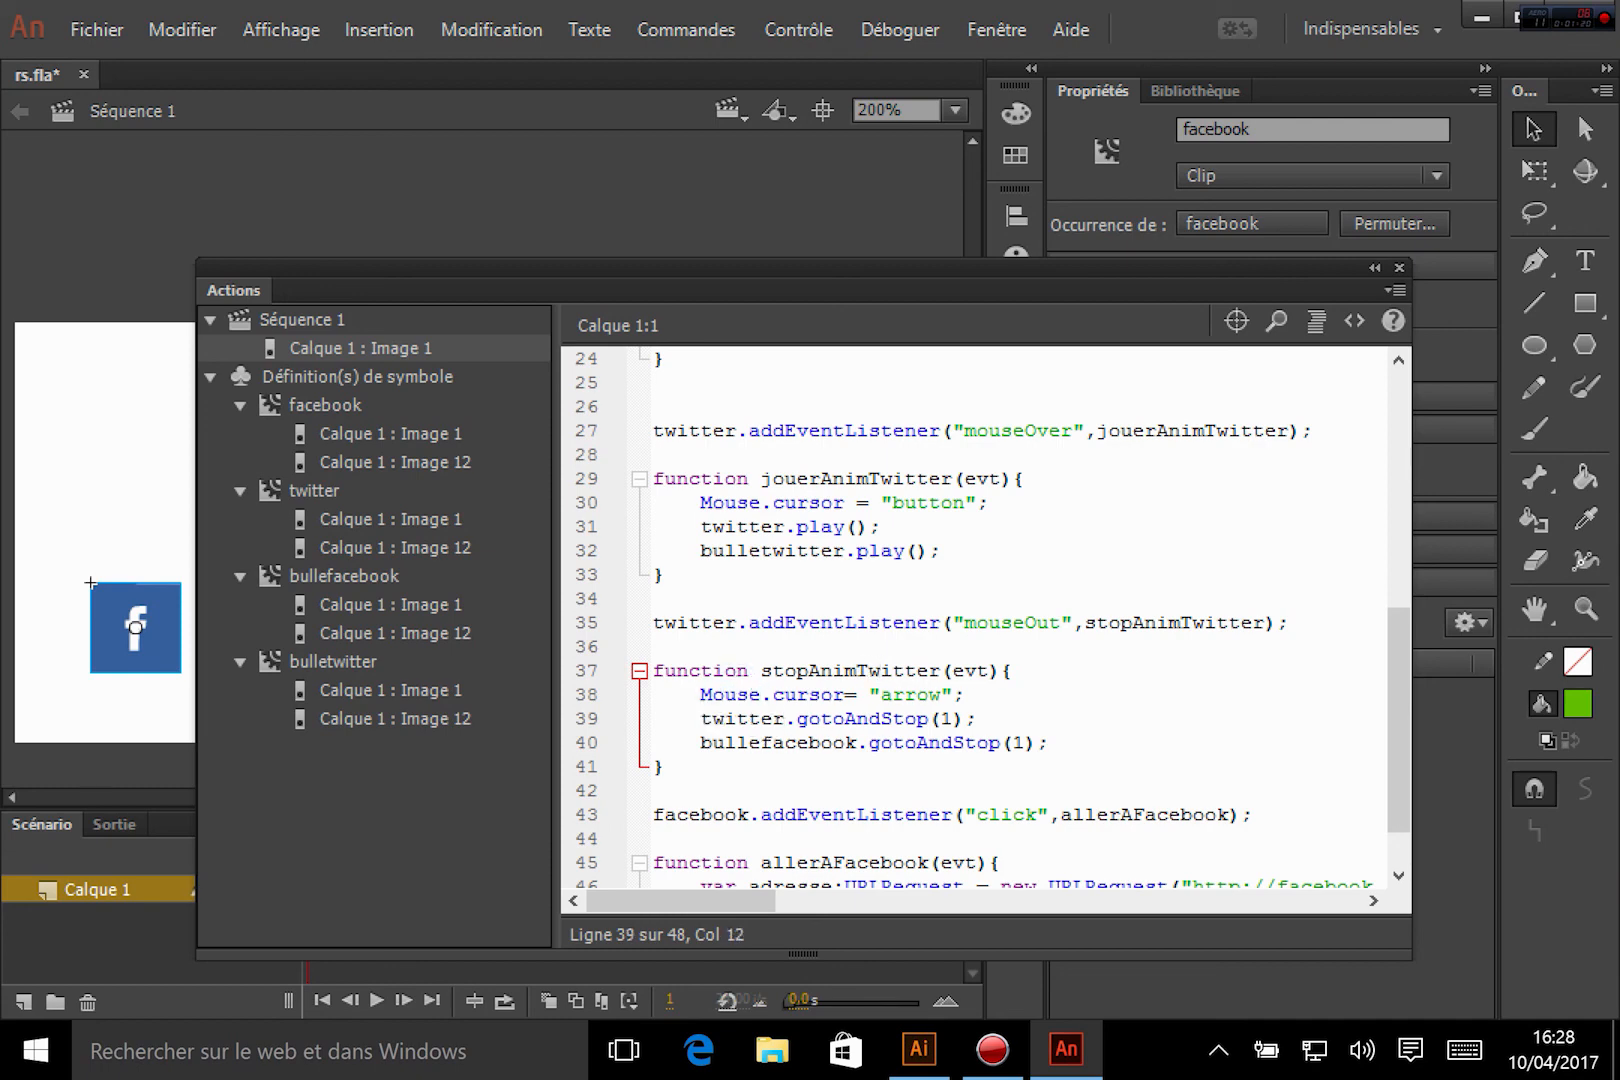
{"action": "double_click", "coordinate": [785, 742]}
{"action": "key", "text": "ctrl+v"}
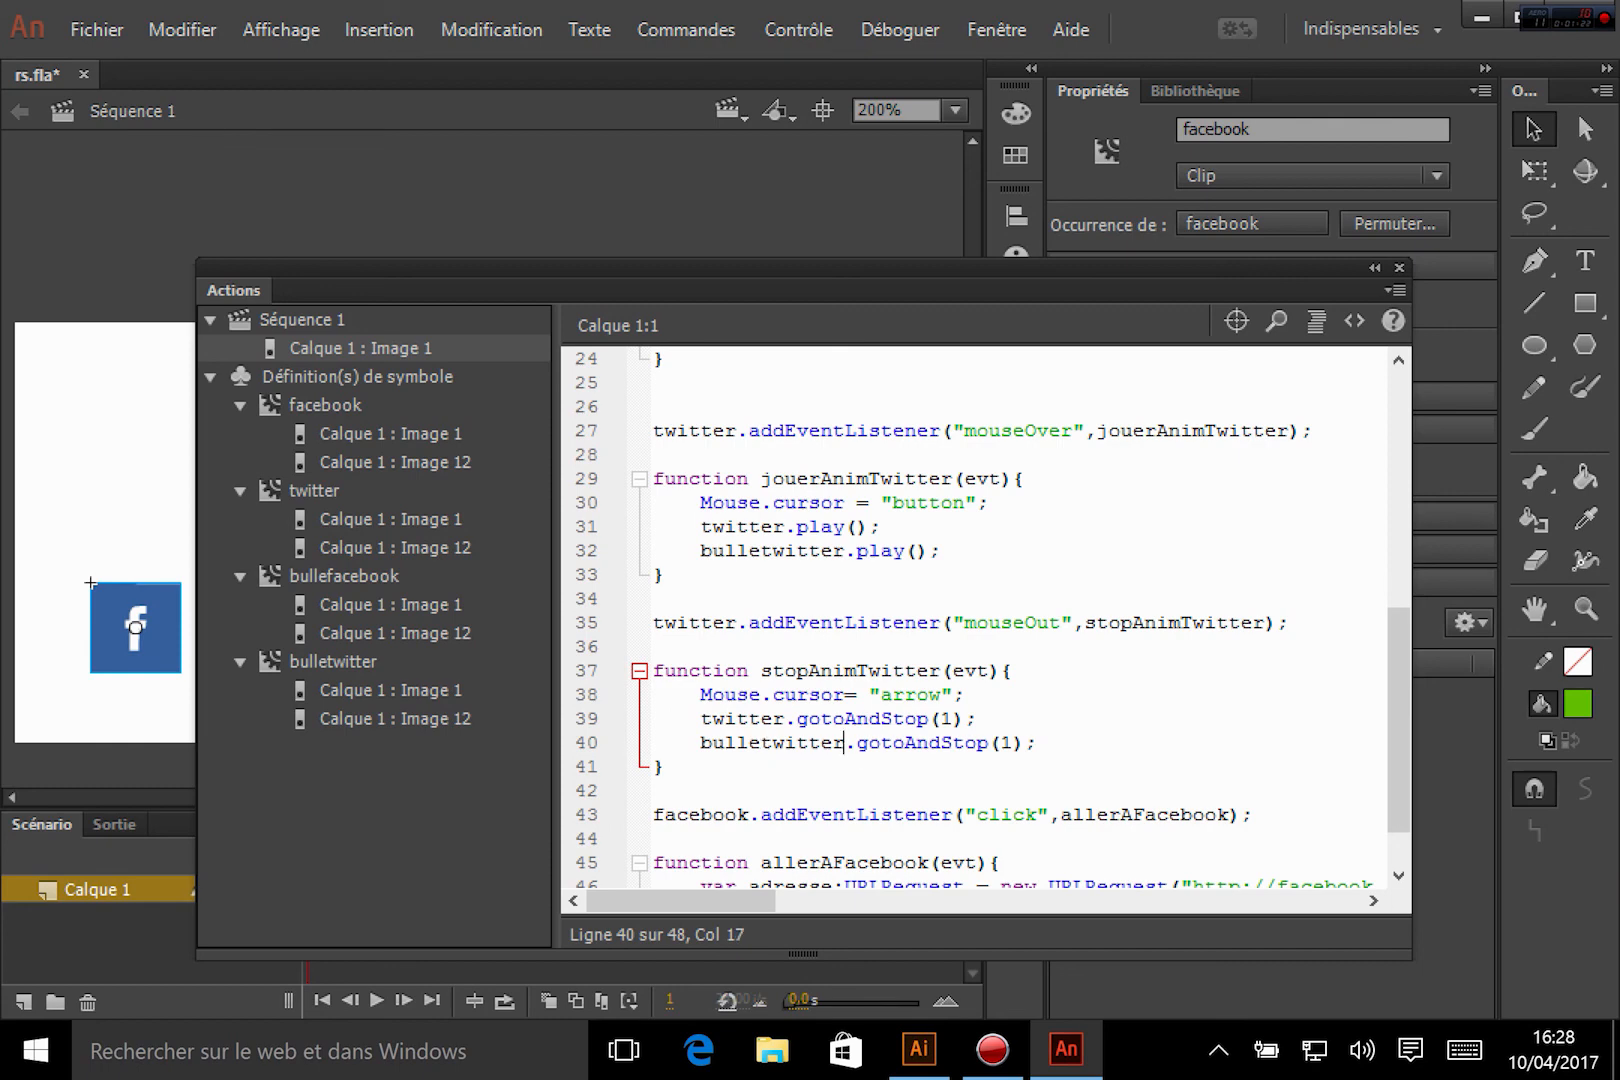
Step: Make the pasted click listener target twitter with allerATwitter and rename its function allerATwitter
{"action": "scroll", "coordinate": [853, 760], "scroll_direction": "down", "scroll_amount": 1}
{"action": "double_click", "coordinate": [697, 742]}
{"action": "key", "text": "ctrl+v"}
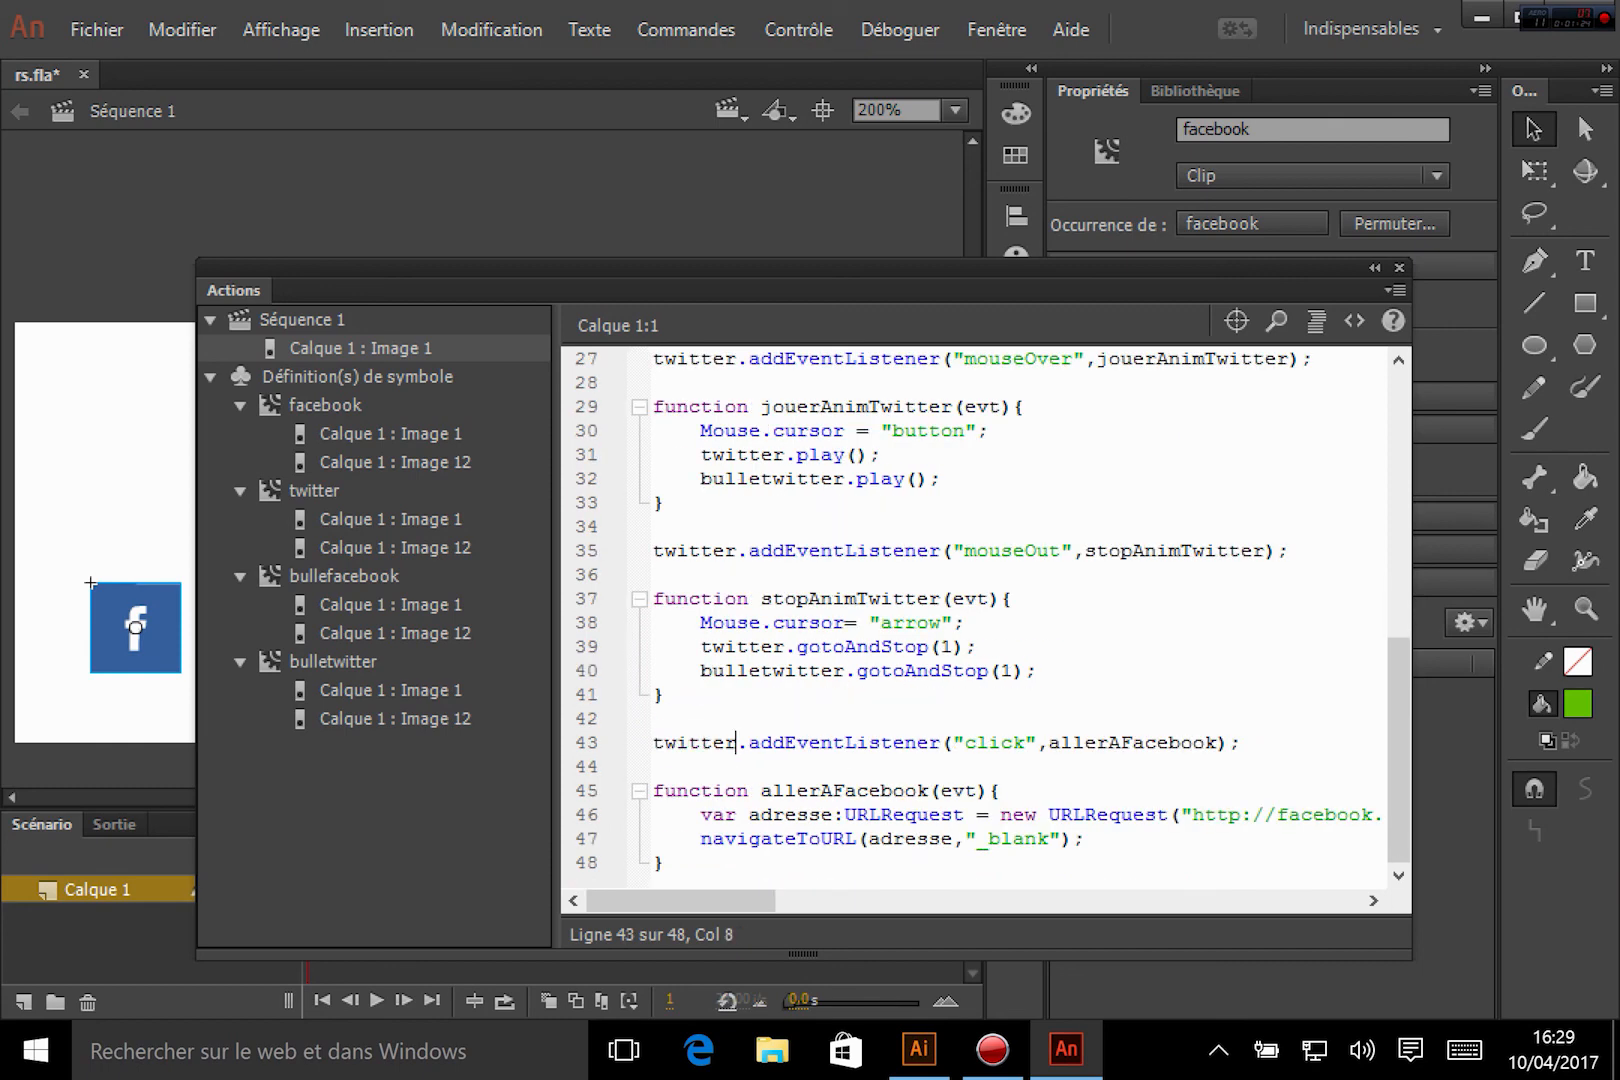
{"action": "mouse_move", "coordinate": [1121, 742]}
{"action": "left_mouse_down"}
{"action": "mouse_move", "coordinate": [1216, 742]}
{"action": "mouse_move", "coordinate": [1131, 742]}
{"action": "left_mouse_up"}
{"action": "key", "text": "ctrl+v"}
{"action": "type", "text": "T"}
{"action": "left_click_drag", "start_coordinate": [835, 790], "coordinate": [932, 790]}
{"action": "key", "text": "ctrl+v"}
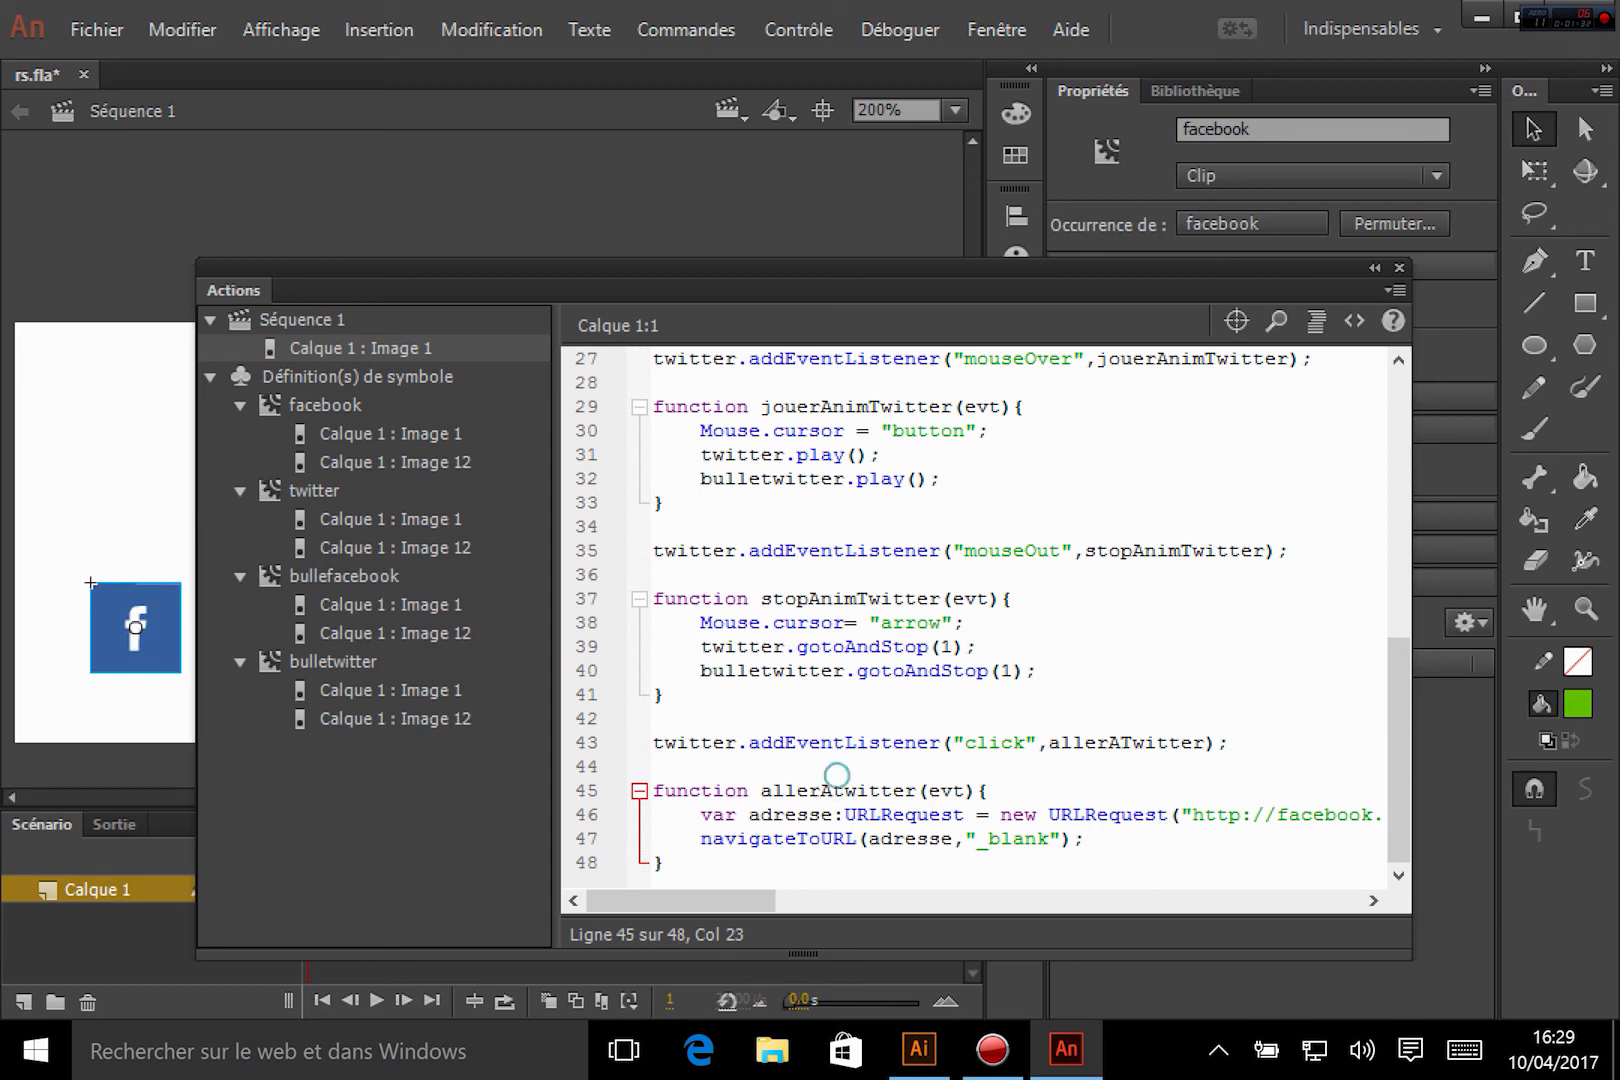
{"action": "left_click_drag", "start_coordinate": [832, 790], "coordinate": [845, 790]}
{"action": "type", "text": "T"}
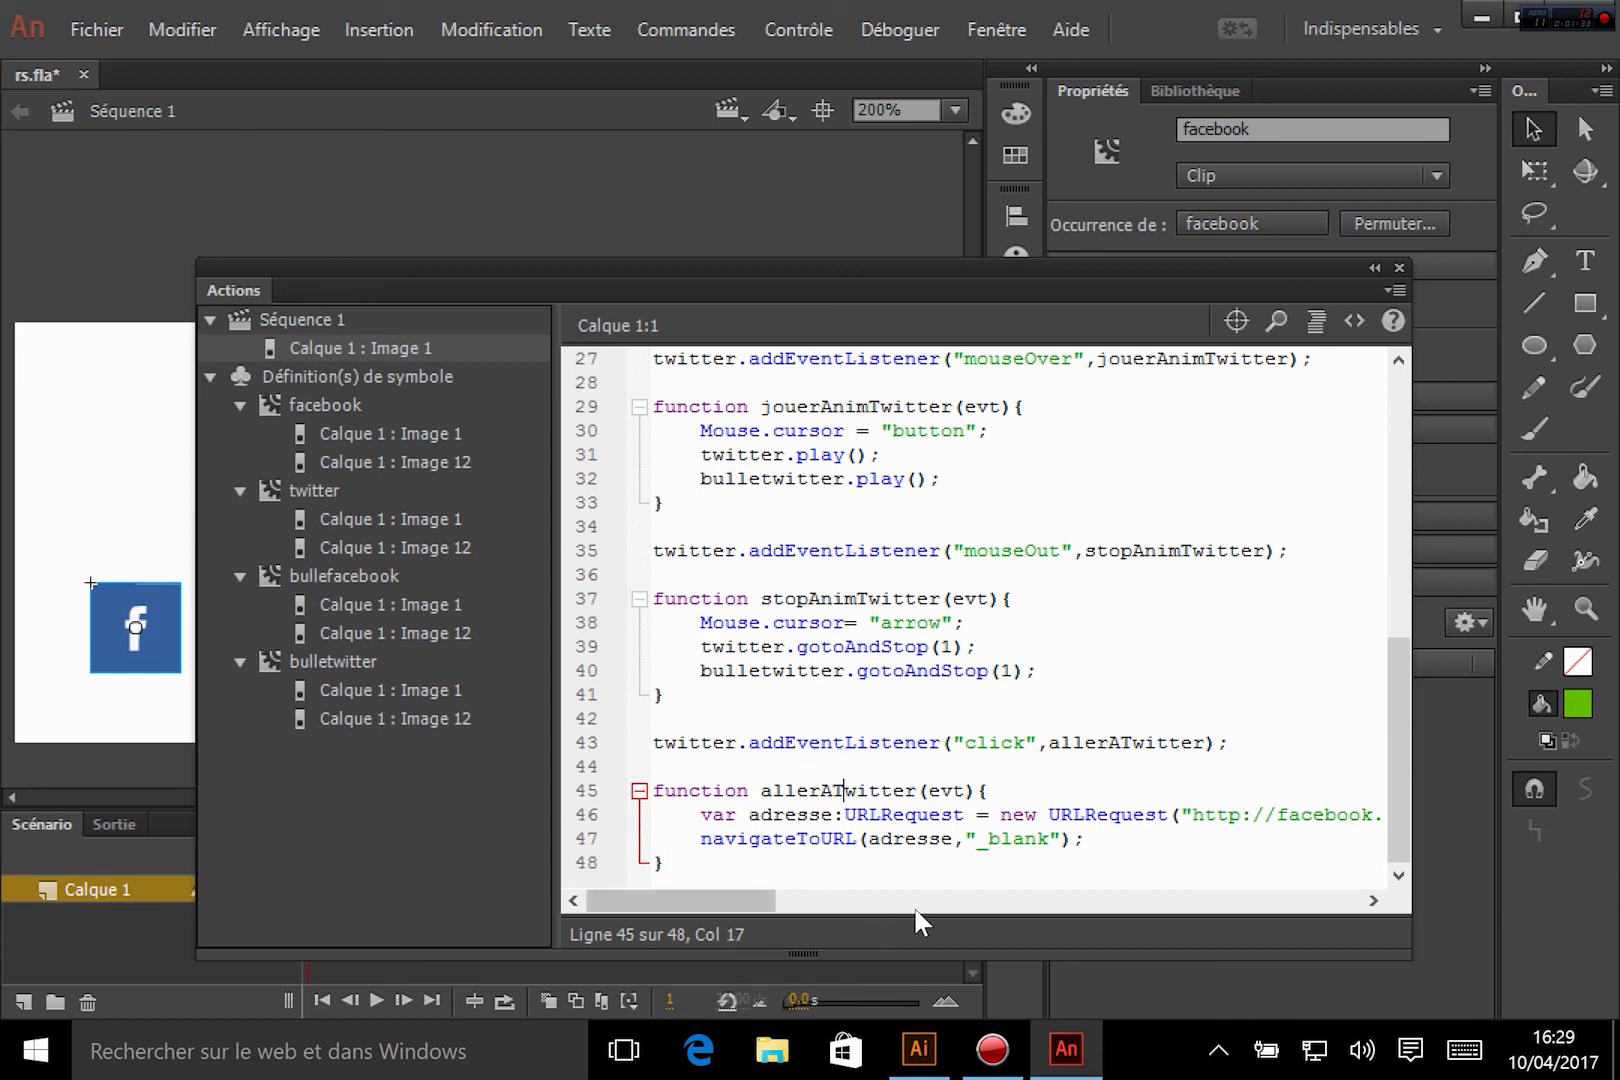
{"action": "mouse_move", "coordinate": [1278, 814]}
{"action": "left_mouse_down"}
{"action": "mouse_move", "coordinate": [1070, 840]}
{"action": "mouse_move", "coordinate": [1350, 814]}
{"action": "mouse_move", "coordinate": [1281, 814]}
{"action": "left_mouse_up"}
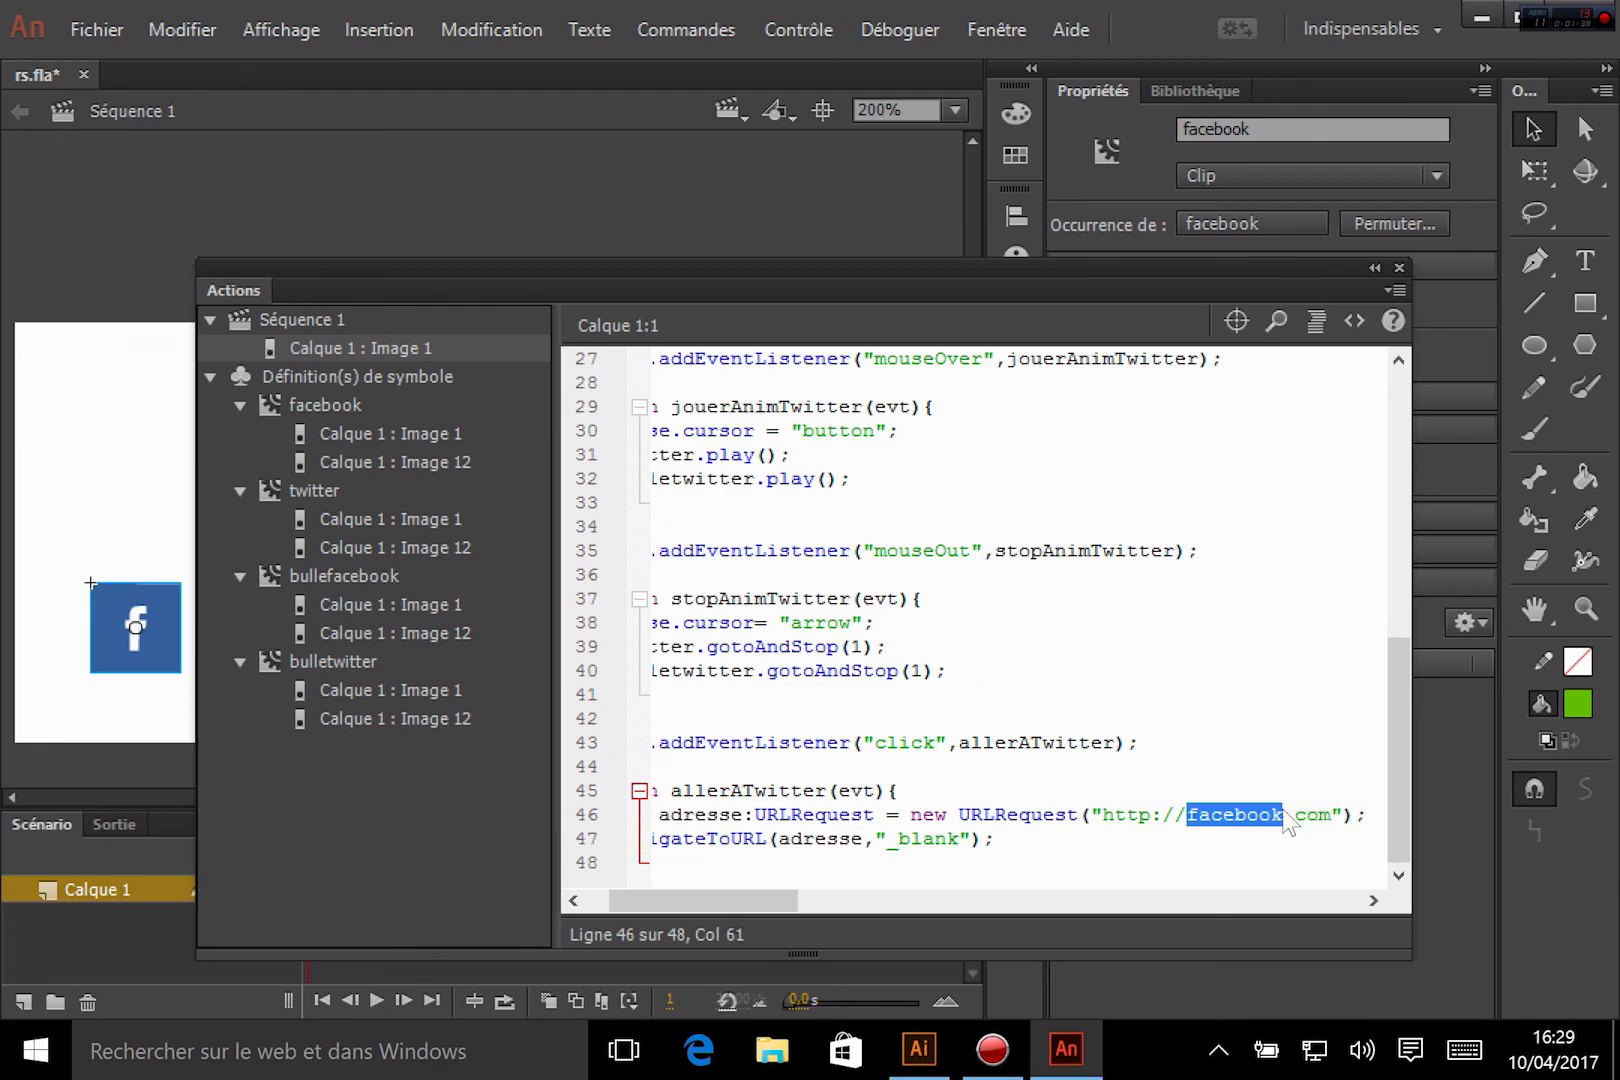
{"action": "type", "text": "twitter"}
{"action": "key", "text": "ctrl+s"}
Step: Test the movie by opening the Twitter site from its icon, and close the browser window
{"action": "key", "text": "ctrl+Return"}
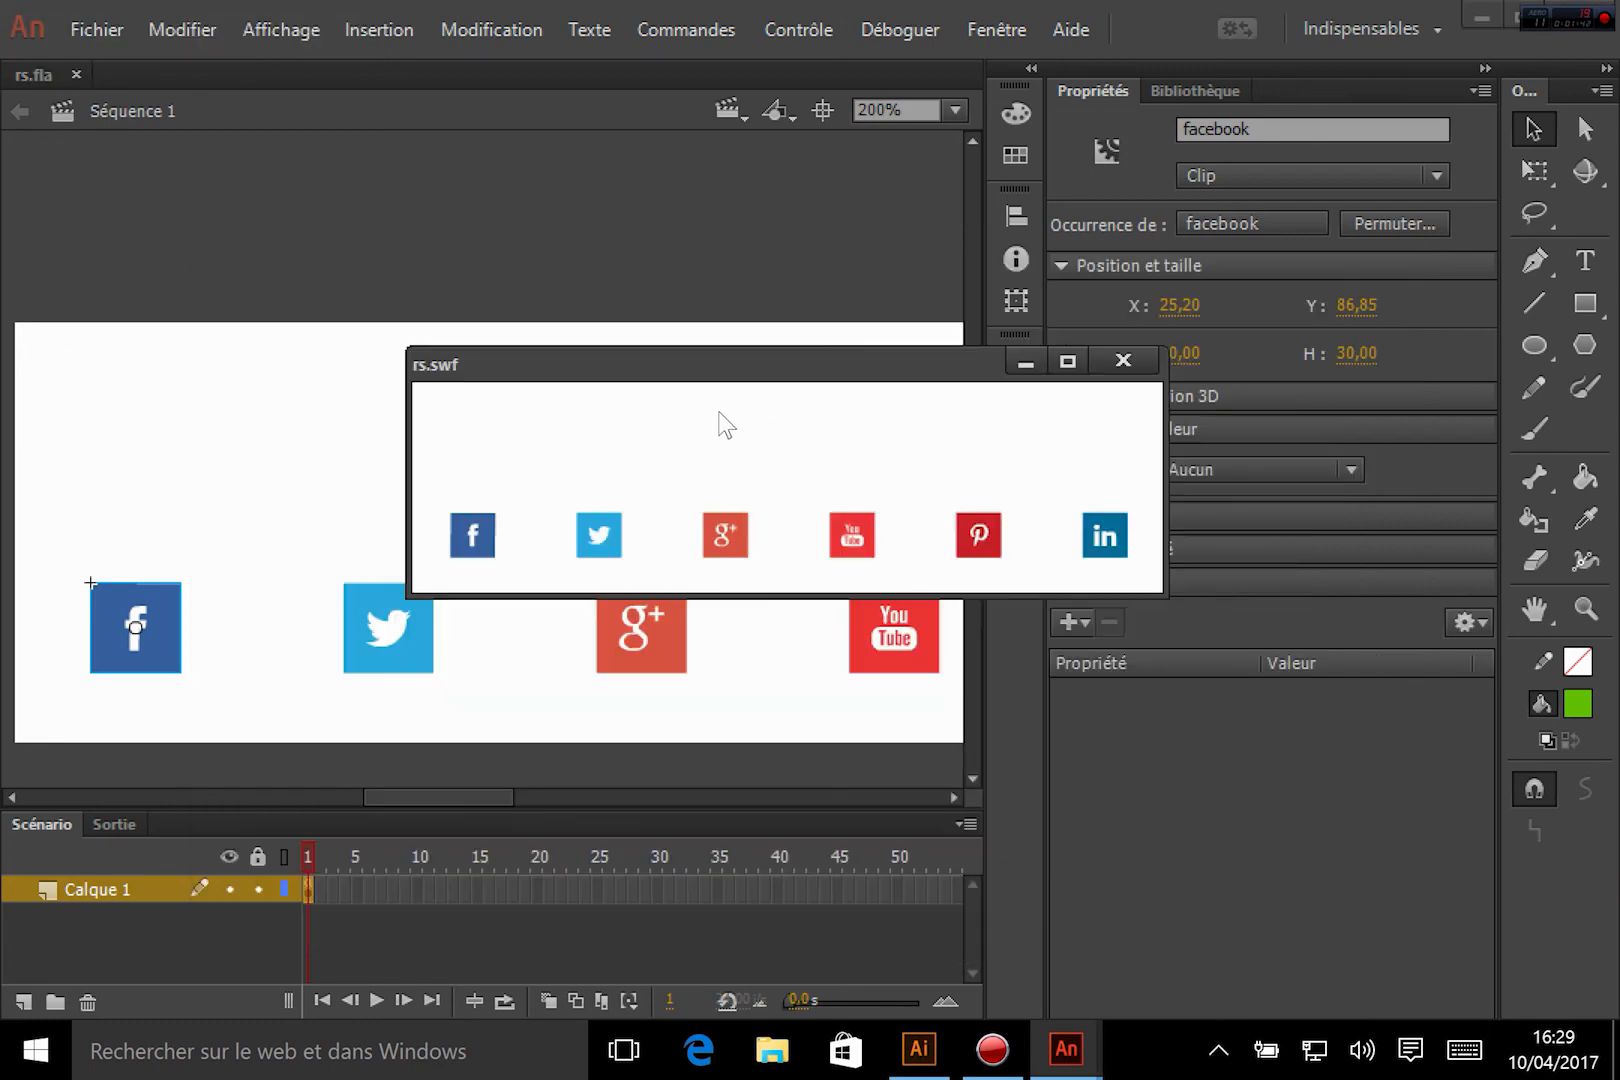
{"action": "left_click", "coordinate": [578, 558]}
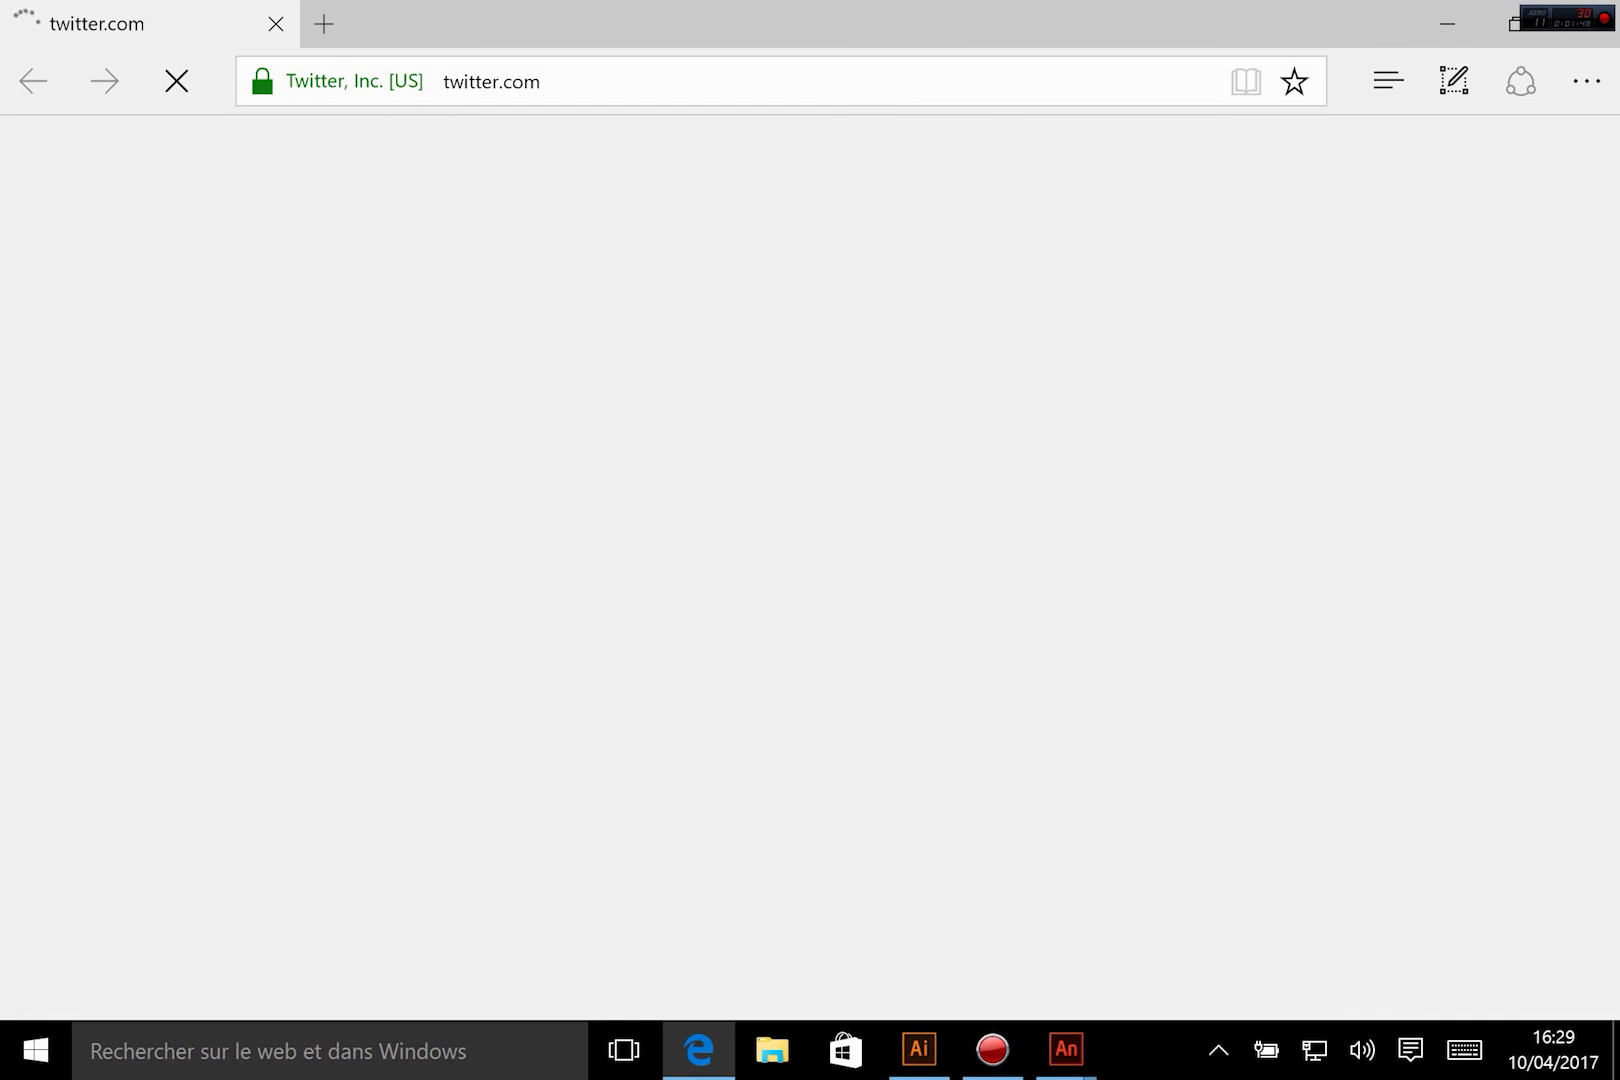
{"action": "left_click", "coordinate": [1580, 14]}
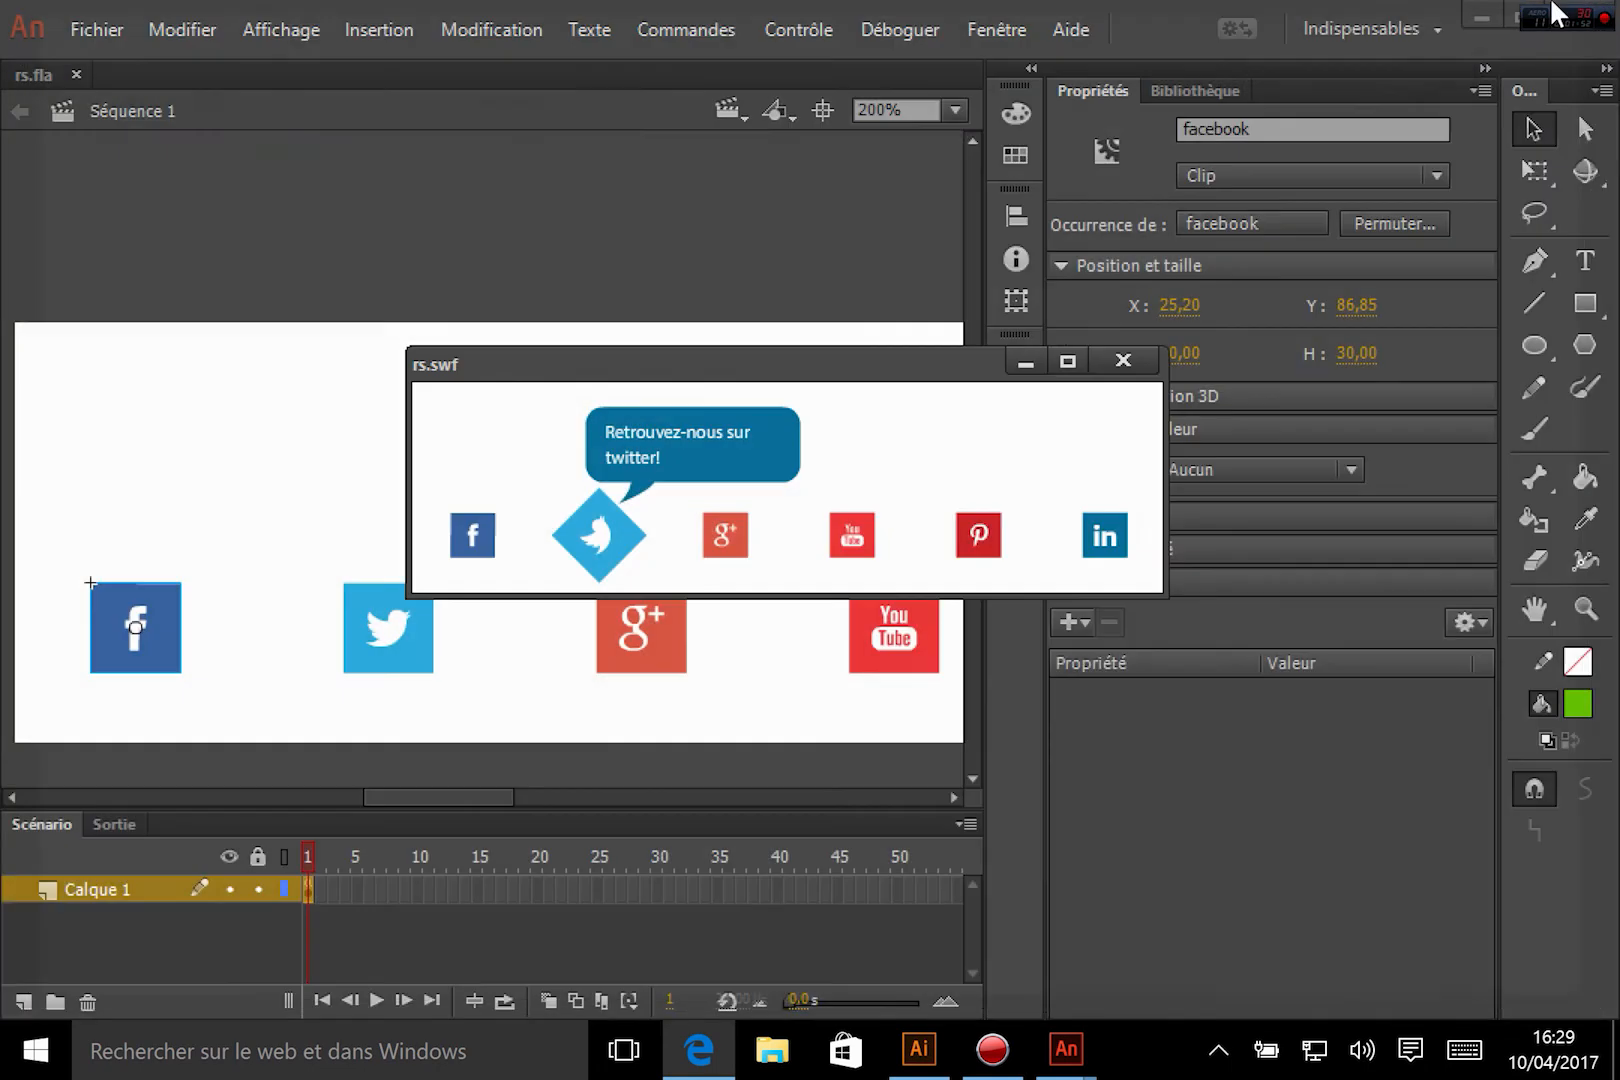